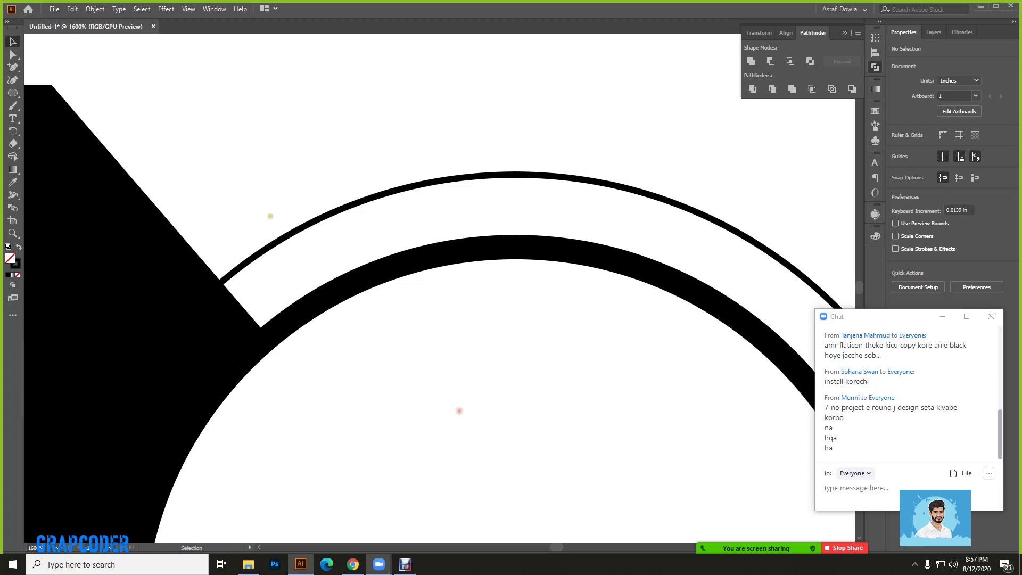
Expand the thin outer circle with Fill and Stroke checked so the ring becomes solid
scroll(268, 174, "down", 2)
scroll(365, 148, "down", 1)
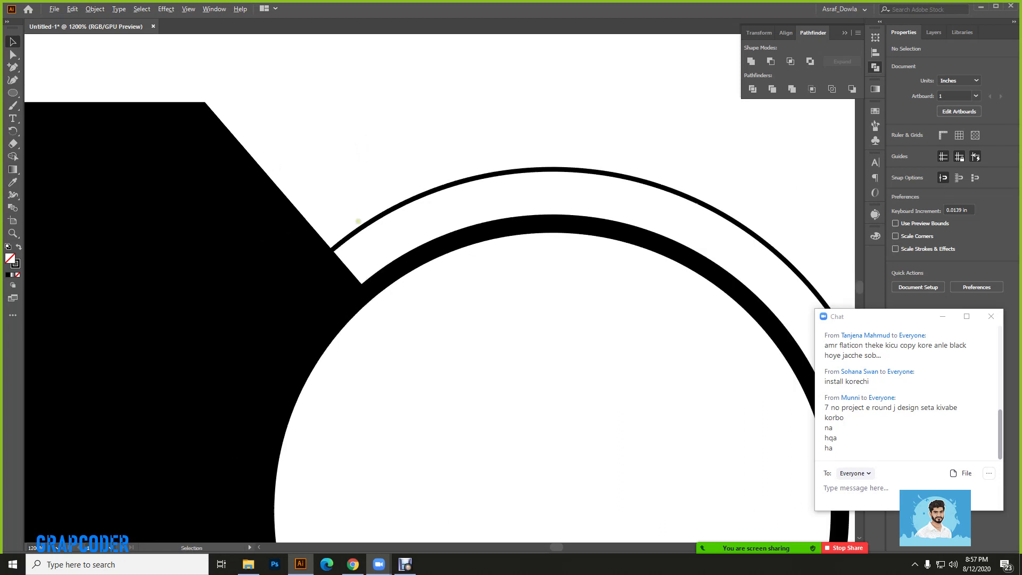
scroll(447, 316, "down", 1)
left_click(427, 204)
scroll(447, 262, "up", 1)
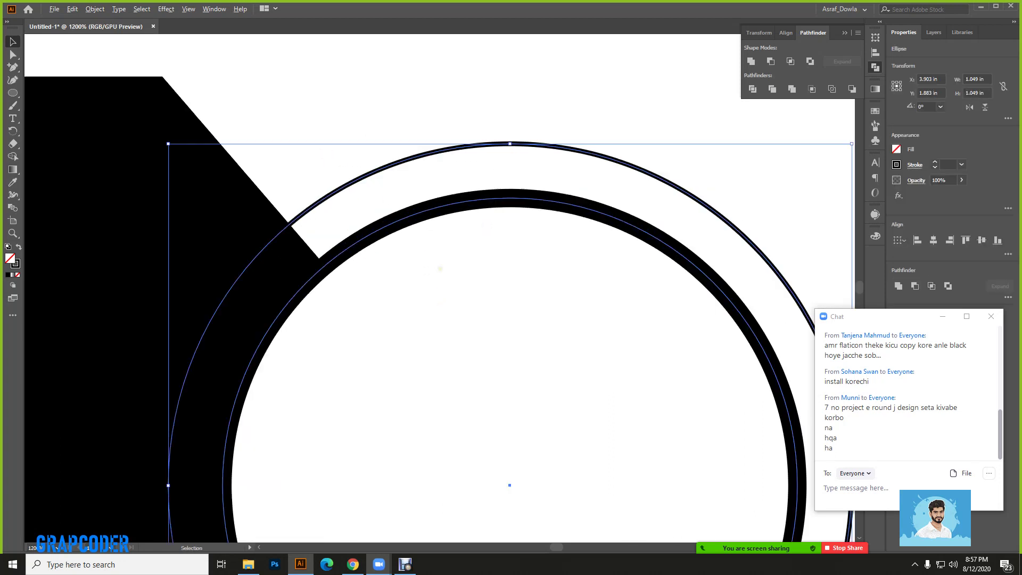
left_click(93, 15)
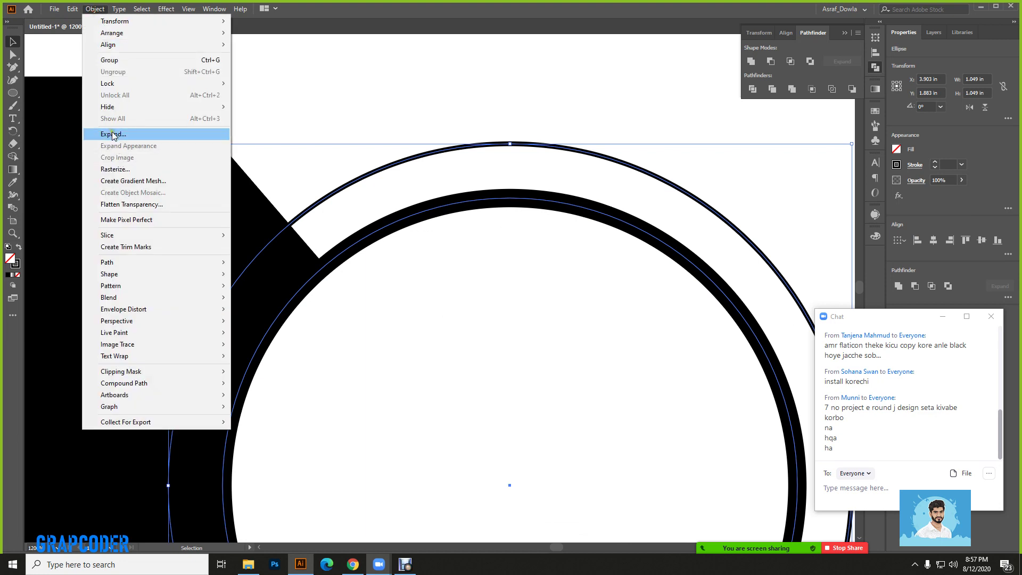
left_click(123, 135)
left_click_drag(136, 123, 682, 106)
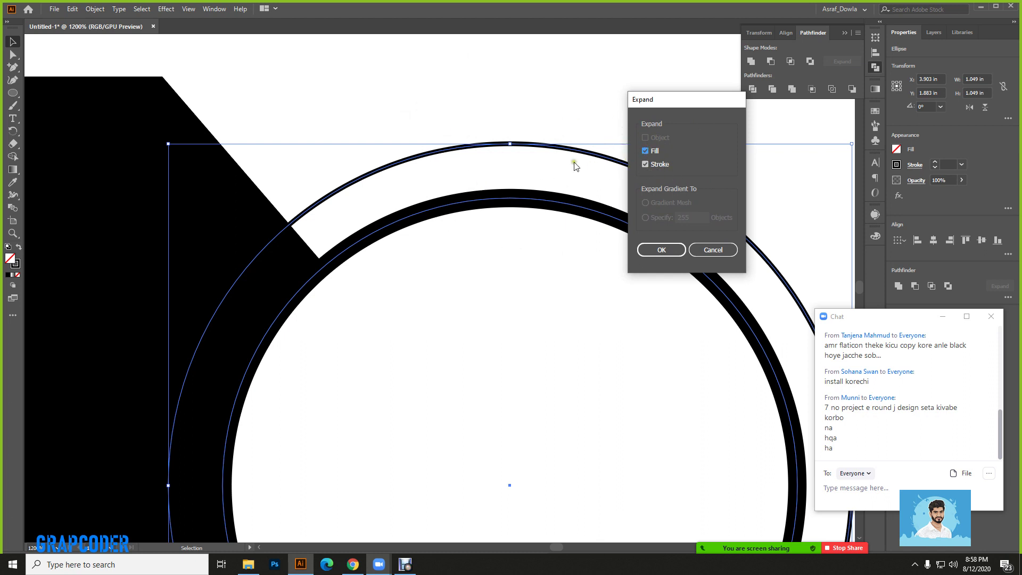
left_click(662, 250)
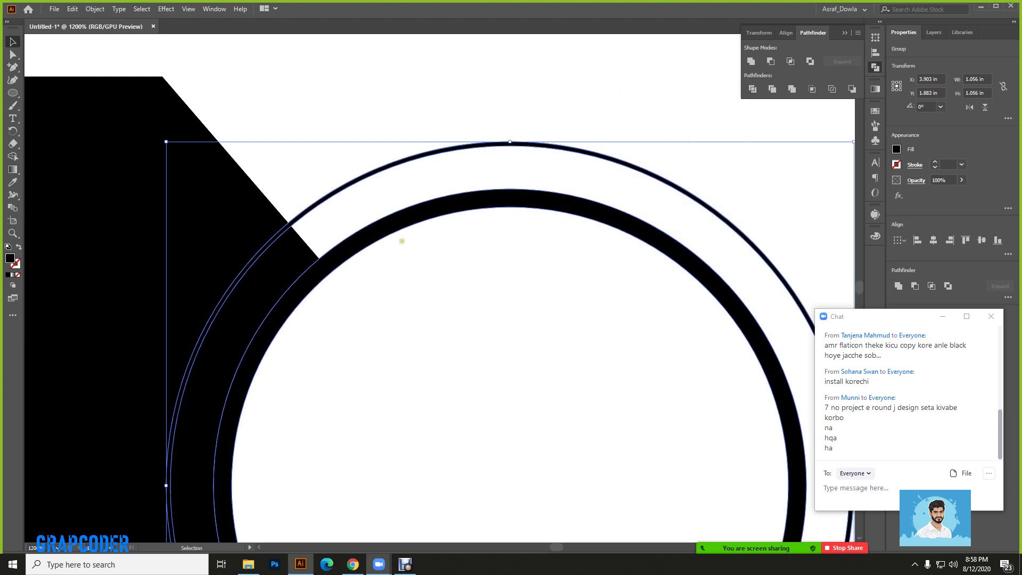
left_click(426, 279)
Marquee-select all card shapes and unite them into one compound shape with Pathfinder
scroll(441, 290, "down", 3)
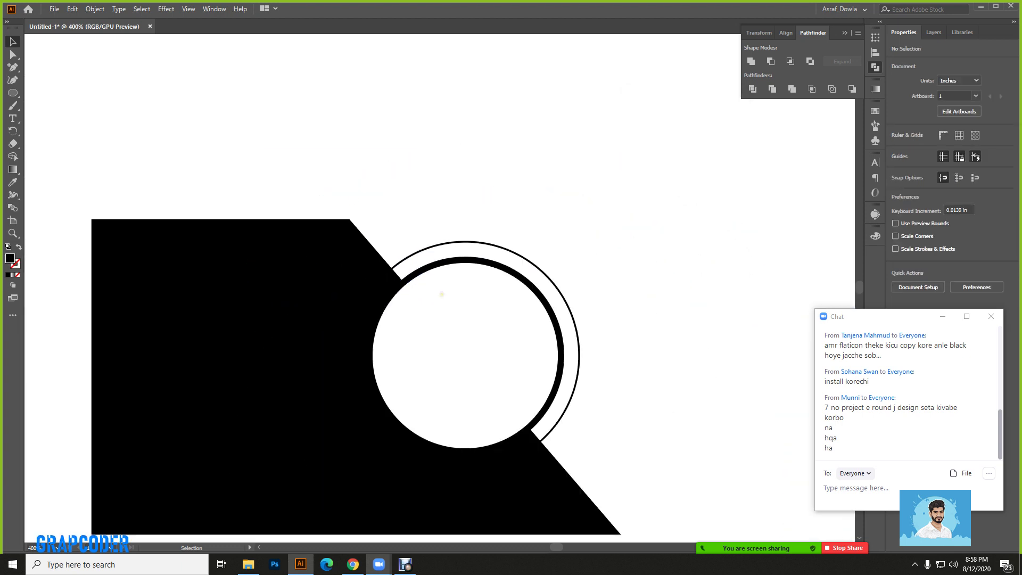
left_click_drag(287, 162, 476, 362)
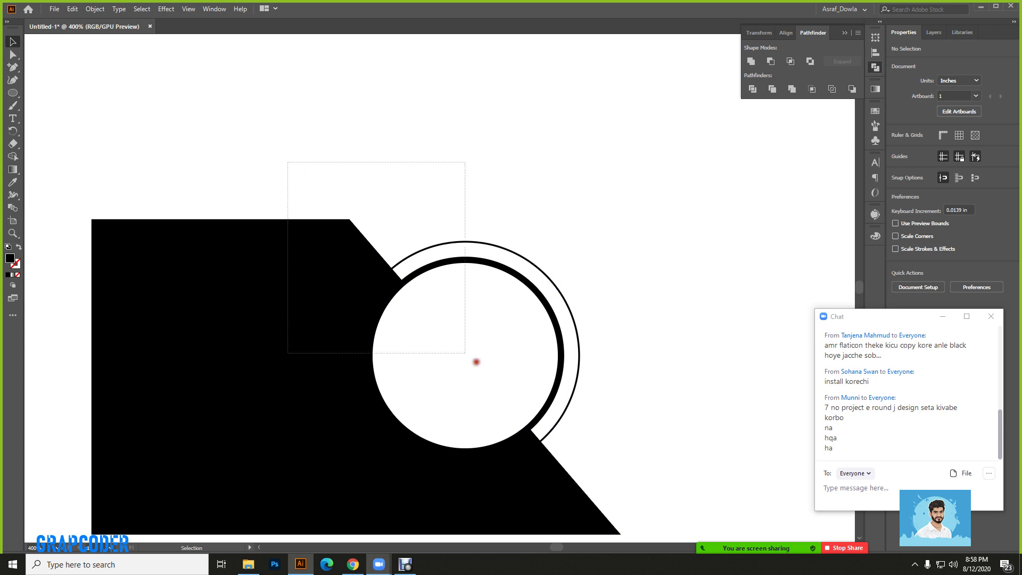
left_click(751, 61)
left_click(439, 190)
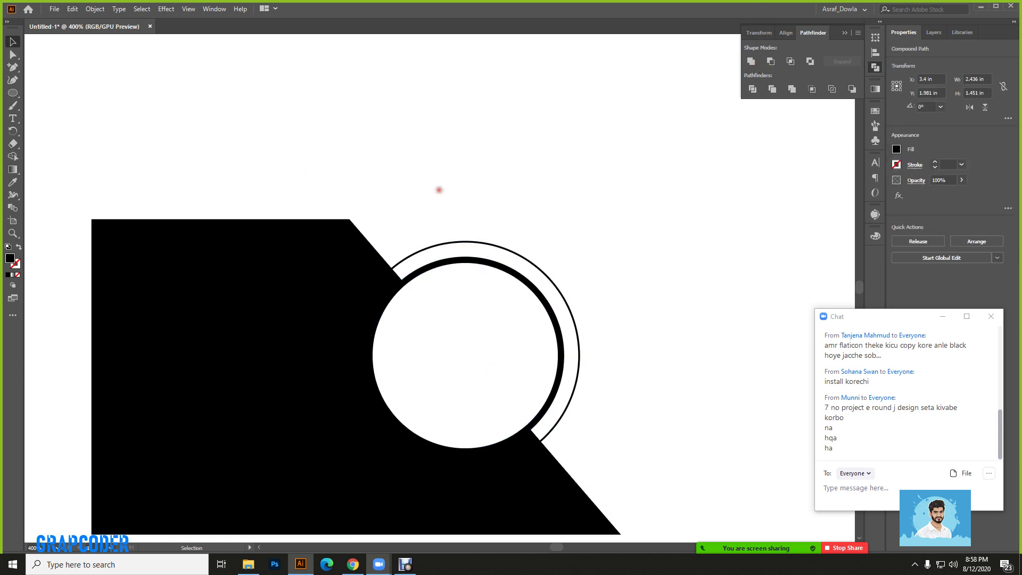
Compare against the reference mockup and nudge the merged black artwork slightly left
scroll(440, 190, "down", 3)
left_click_drag(451, 279, 545, 251)
scroll(184, 303, "up", 6)
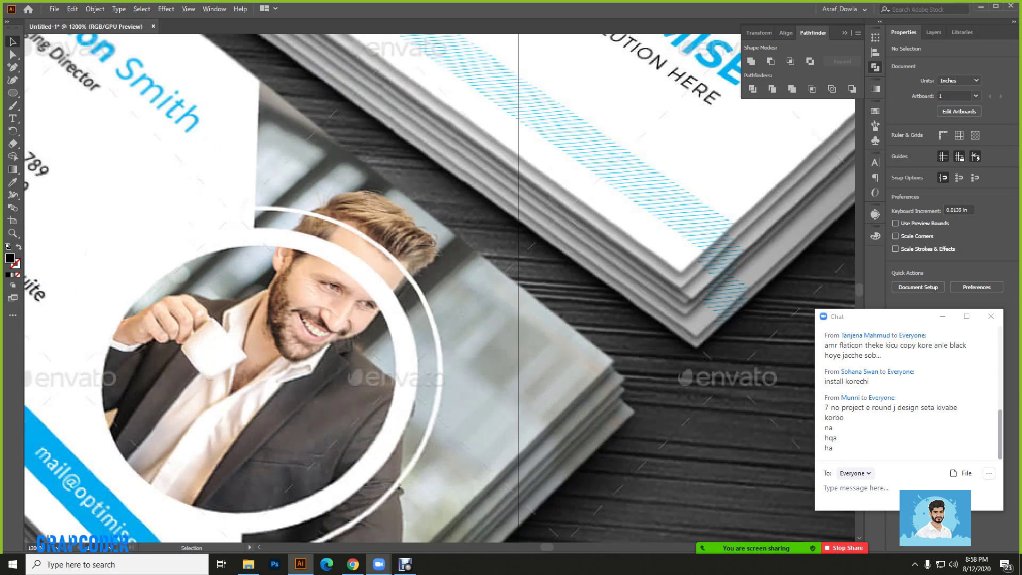
scroll(252, 234, "down", 5)
left_click_drag(479, 266, 213, 276)
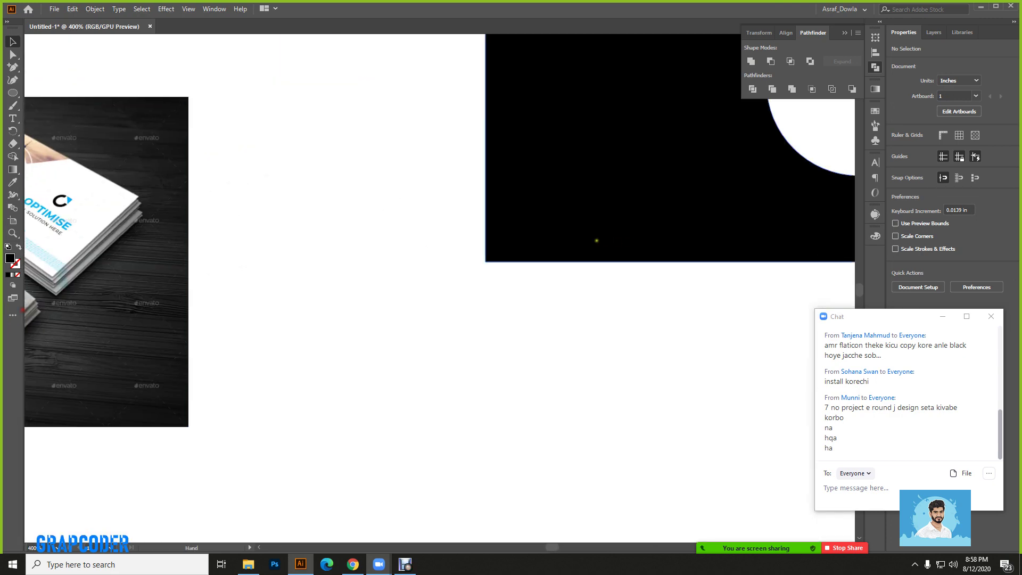
scroll(166, 305, "up", 3)
scroll(537, 246, "down", 2)
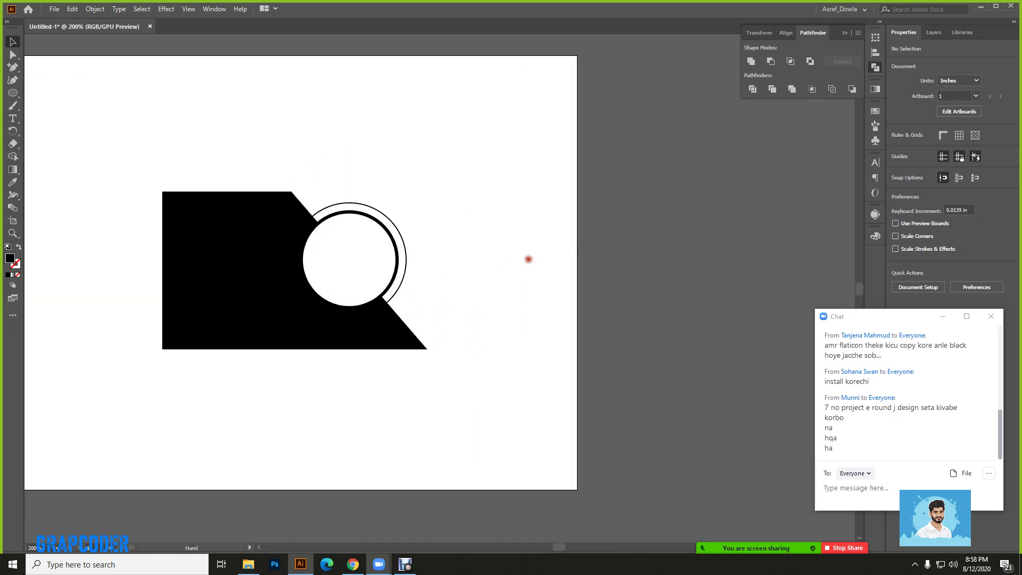
left_click(224, 263)
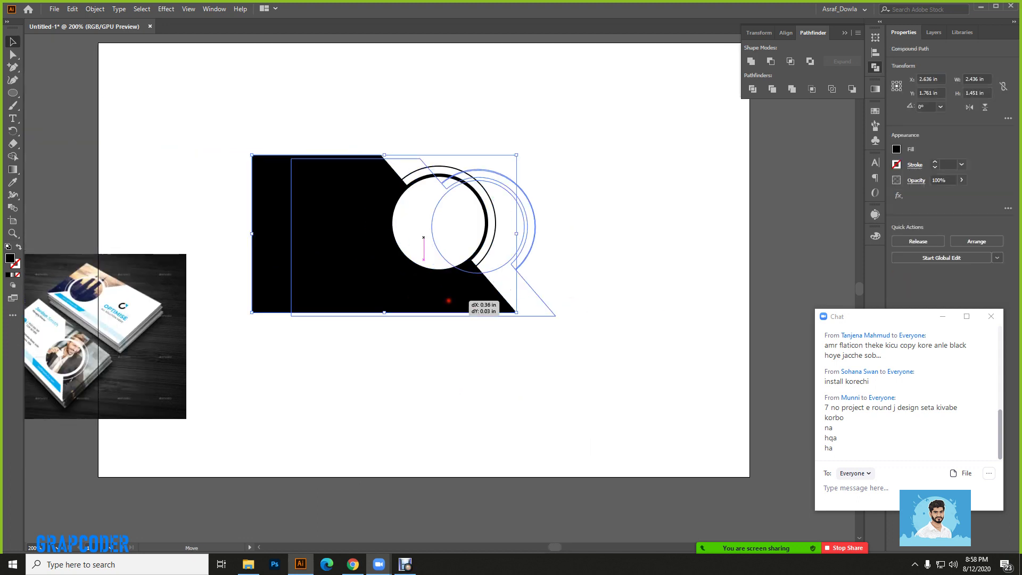
left_click_drag(419, 280, 393, 278)
left_click(317, 364)
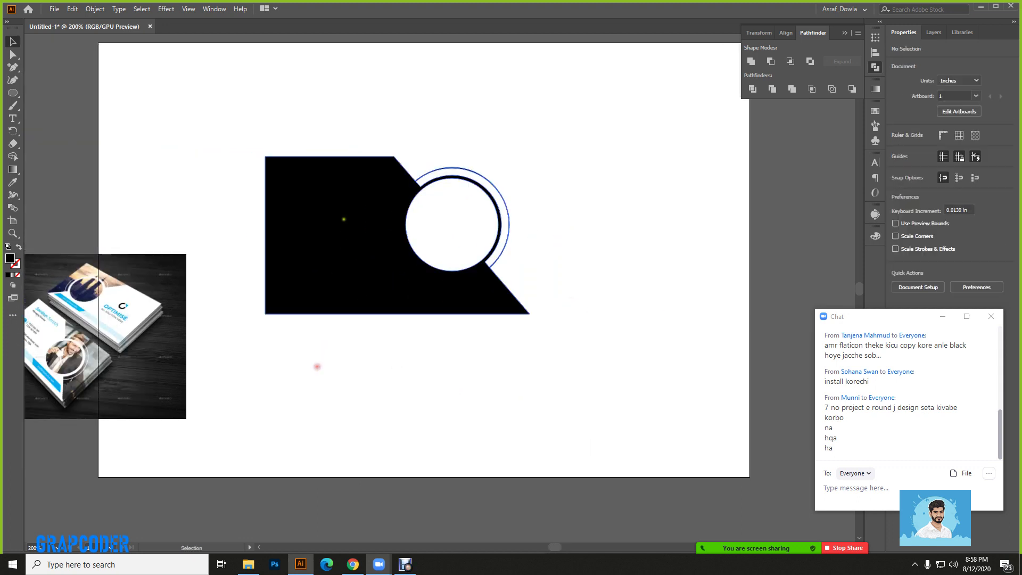
left_click(338, 228)
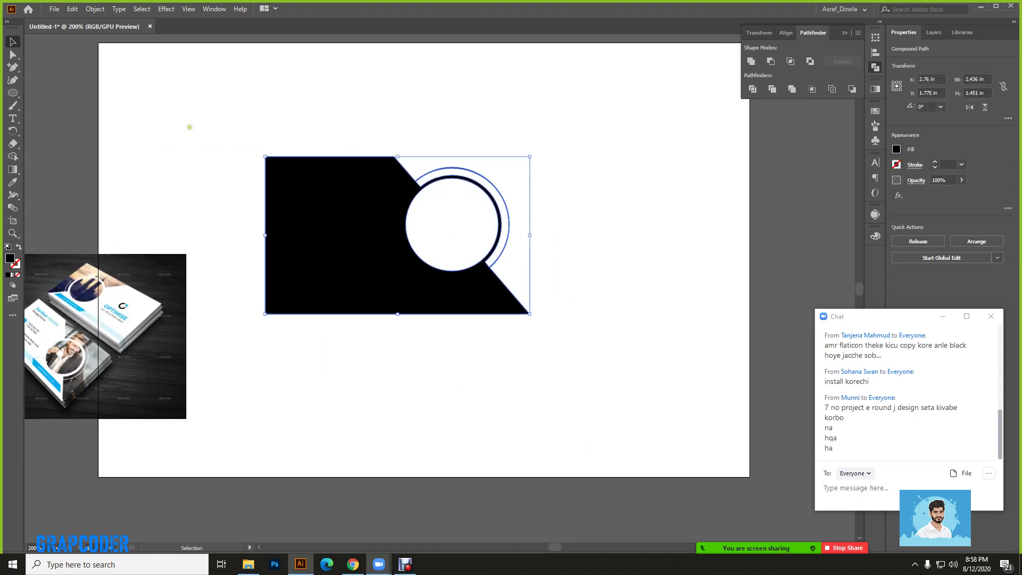
left_click(12, 94)
Draw a black 2.44 × 1.45 in rectangle covering the merged artwork's full bounds
left_click(59, 103)
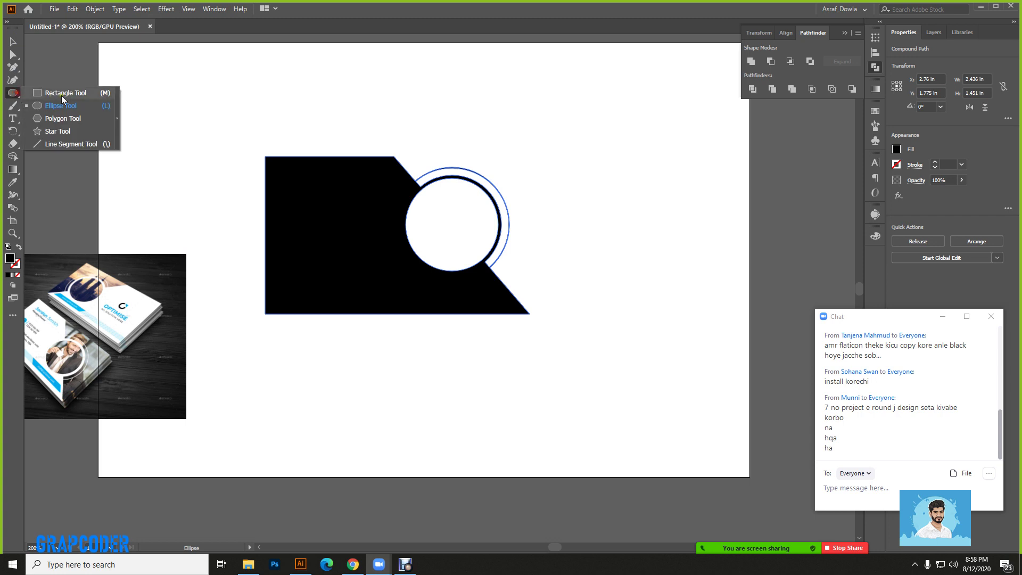
left_click_drag(13, 96, 59, 93)
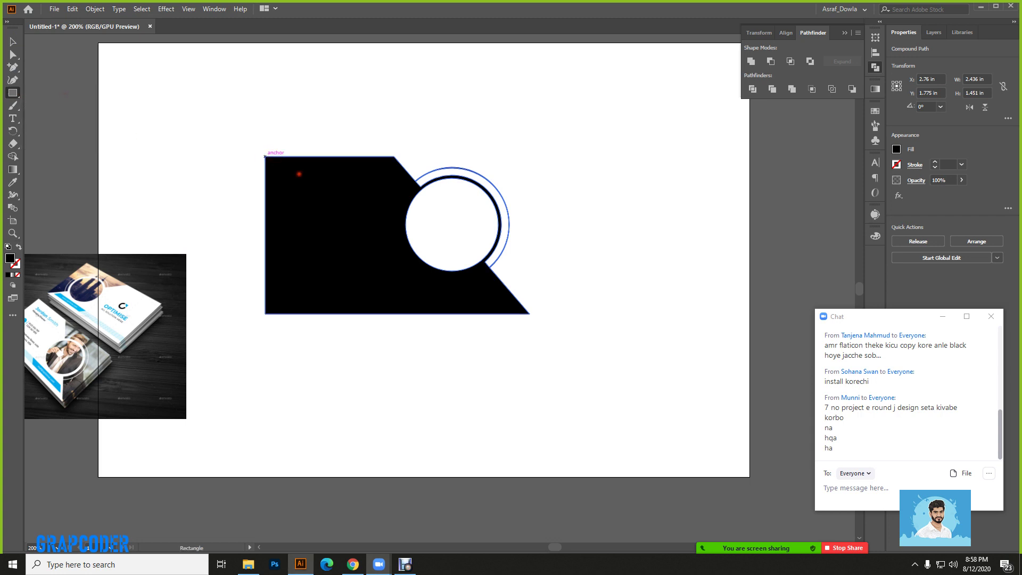
left_click_drag(265, 156, 531, 314)
left_click(12, 44)
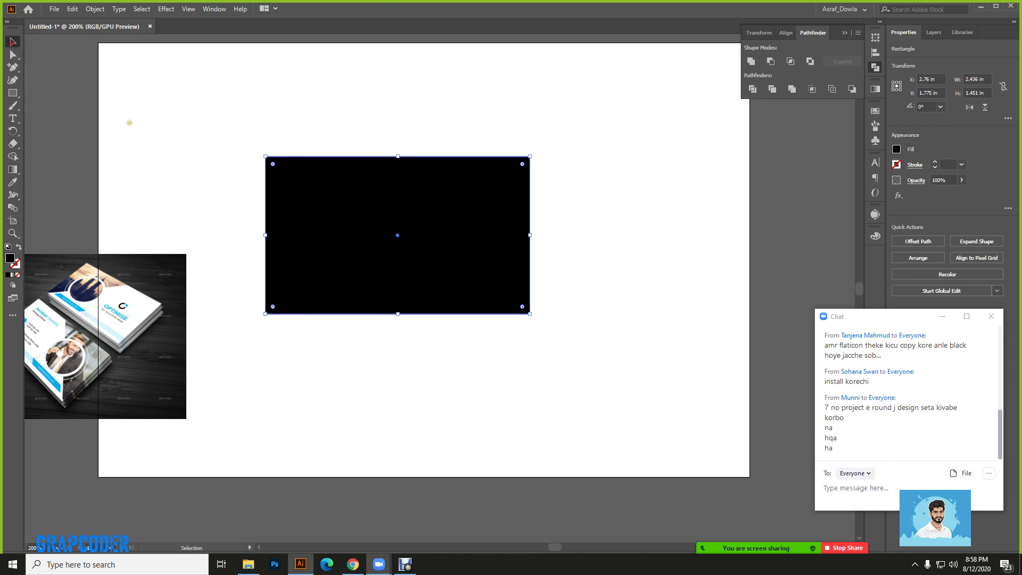
left_click(158, 123)
left_click(55, 9)
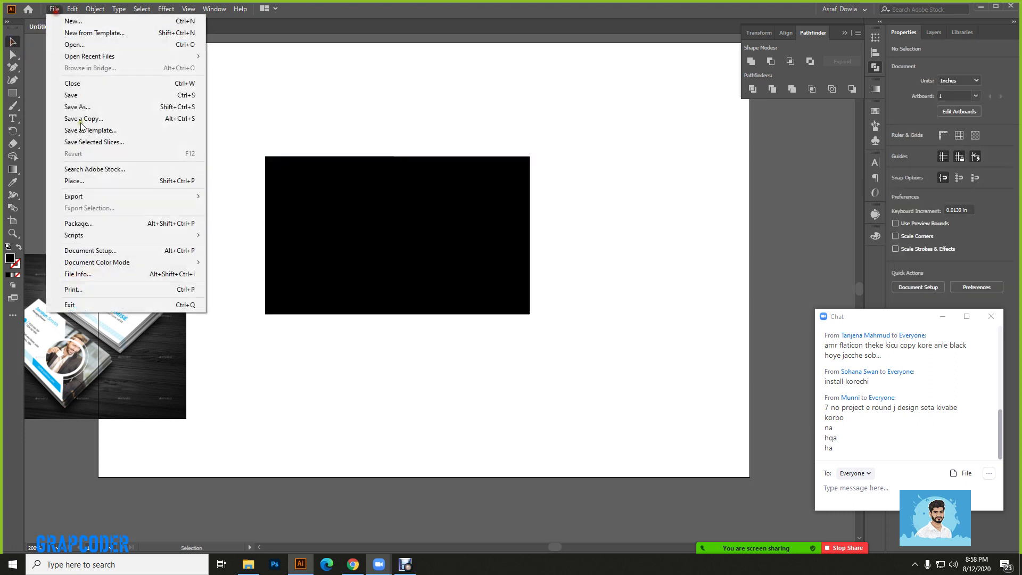
Place the photo canstockphoto4392904 from the Downloads folder into the document
left_click(71, 182)
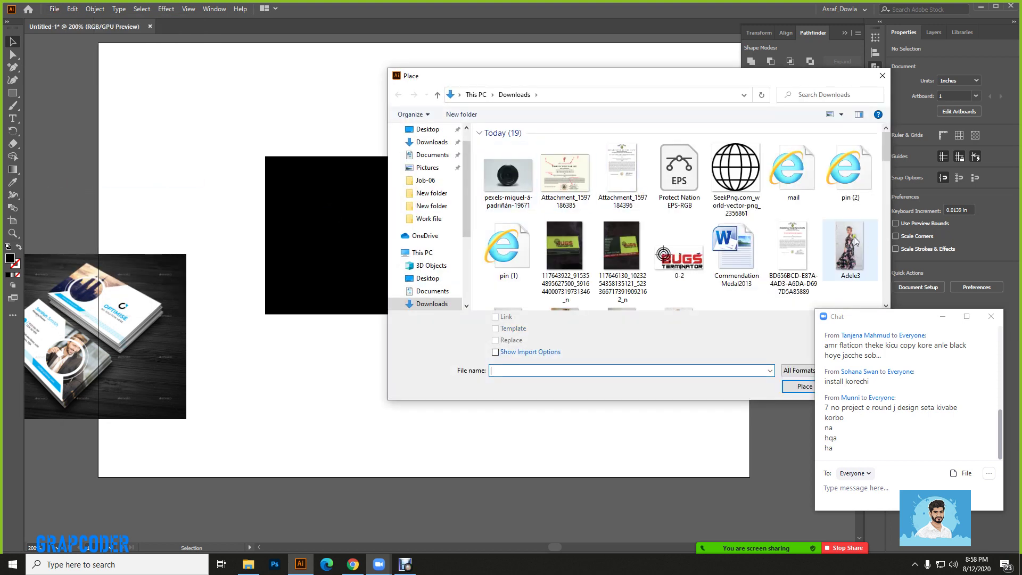
scroll(639, 223, "down", 5)
scroll(674, 231, "down", 3)
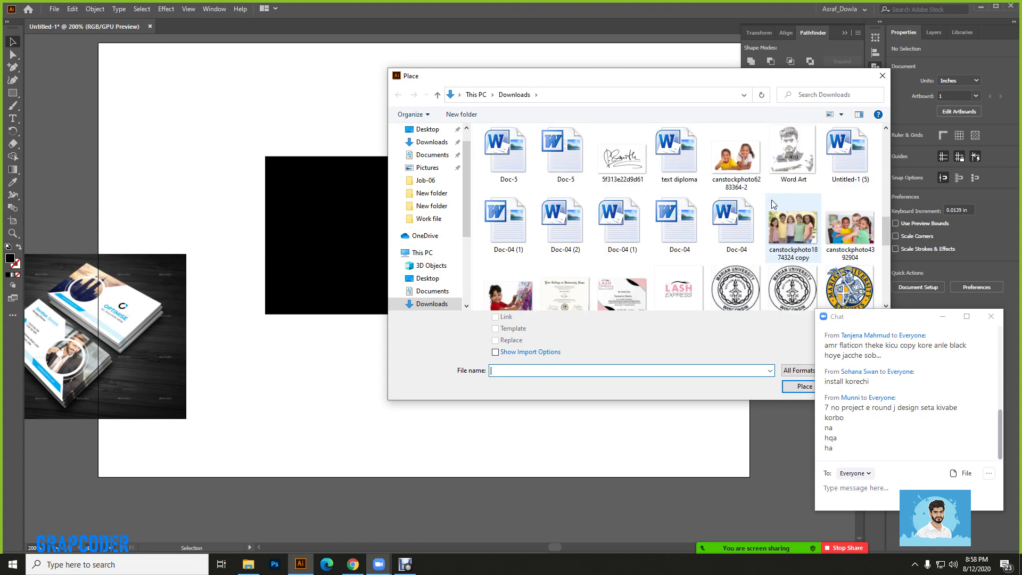
scroll(771, 200, "down", 2)
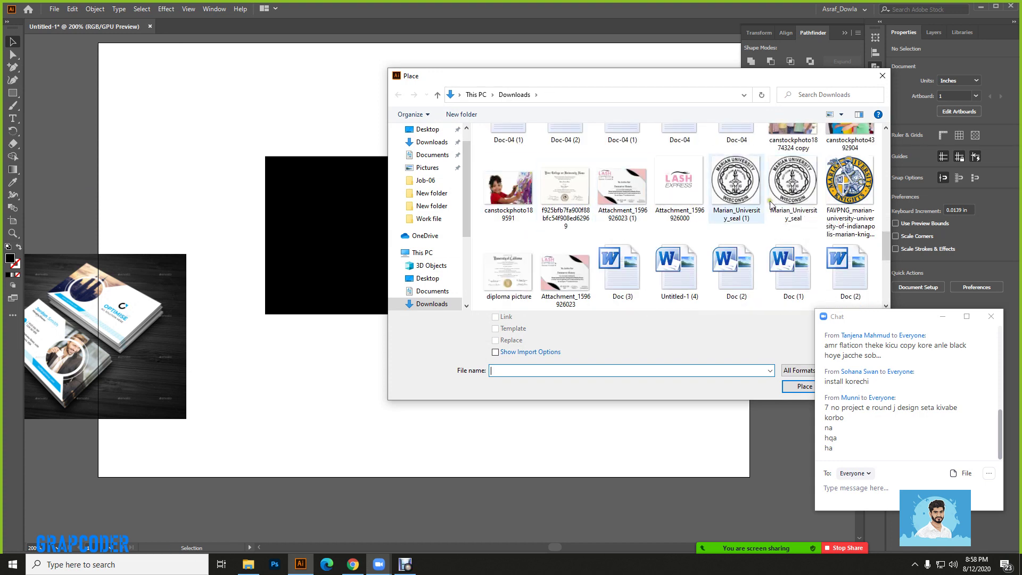
scroll(772, 213, "up", 1)
left_click(851, 159)
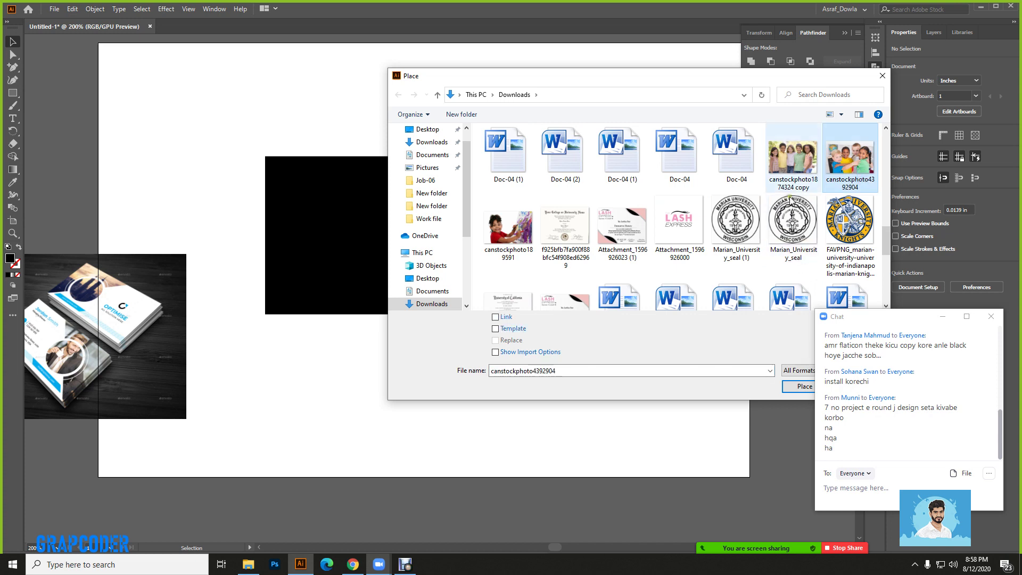
mouse_move(898, 326)
left_mouse_down()
mouse_move(377, 174)
mouse_move(934, 272)
left_mouse_up()
left_click(801, 386)
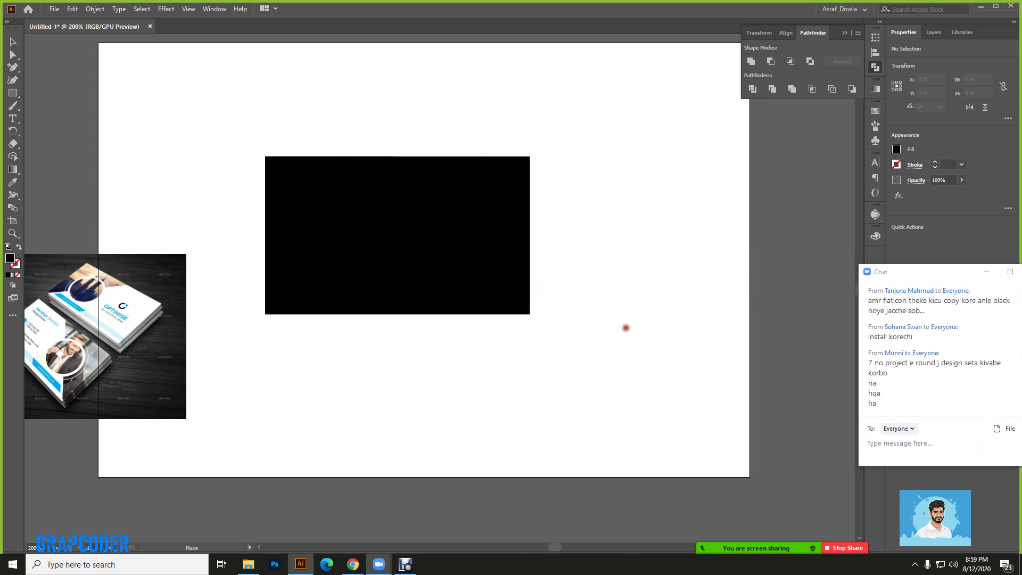
left_click_drag(340, 157, 618, 346)
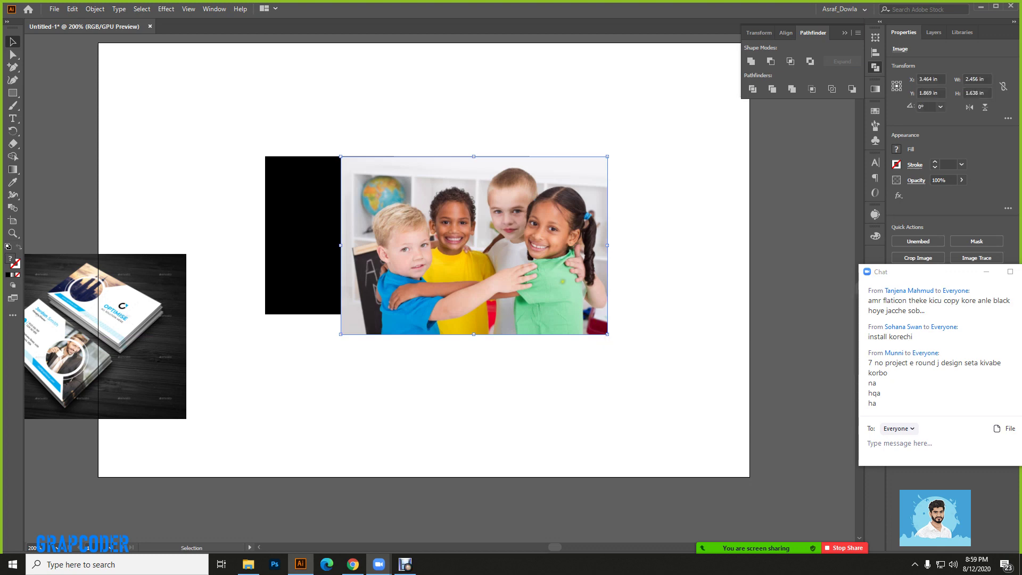
left_click_drag(589, 282, 587, 274)
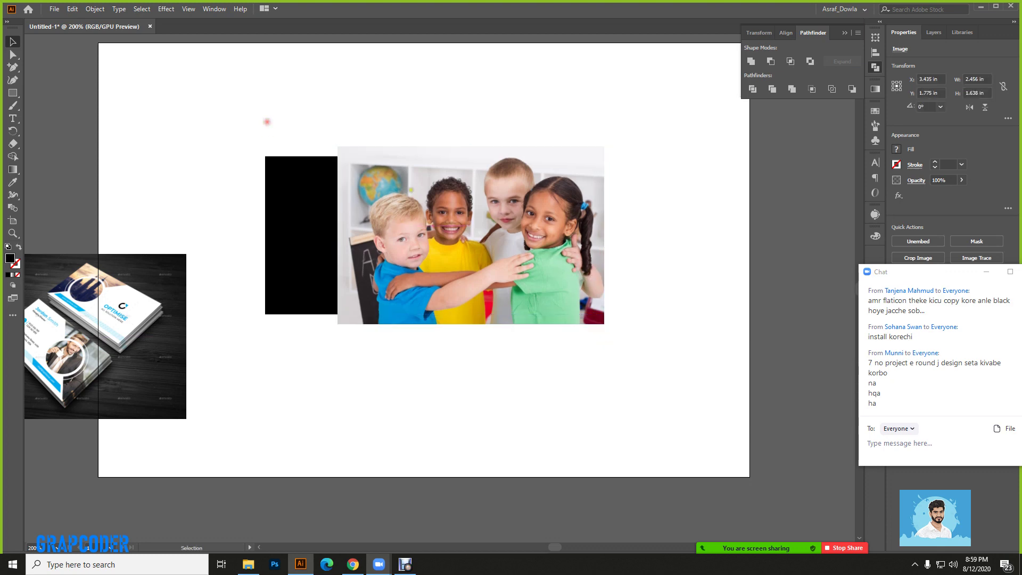
left_click(301, 235)
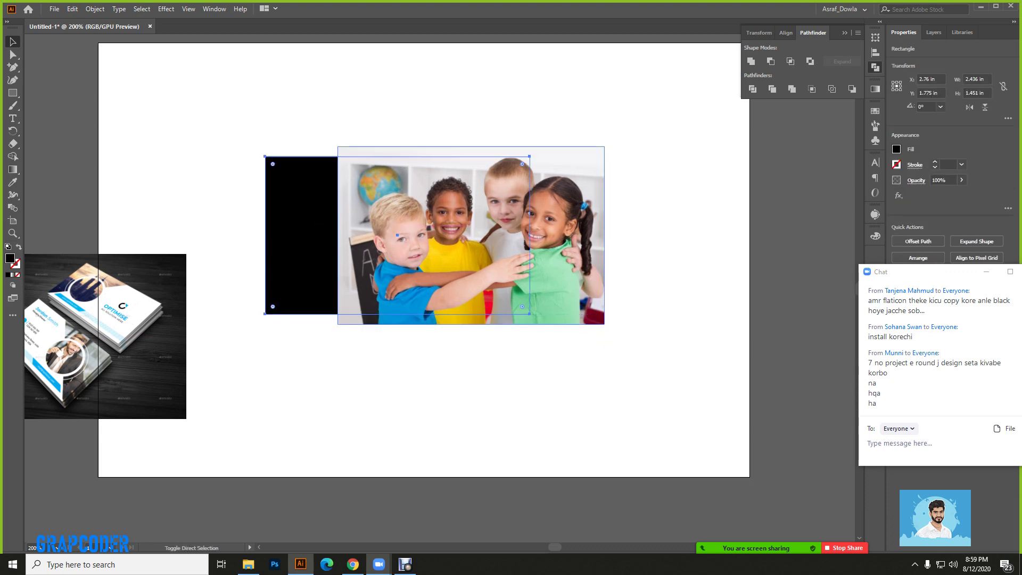
key("ctrl+shift+bracketright")
left_click_drag(564, 265, 512, 267)
left_click(484, 250, "shift")
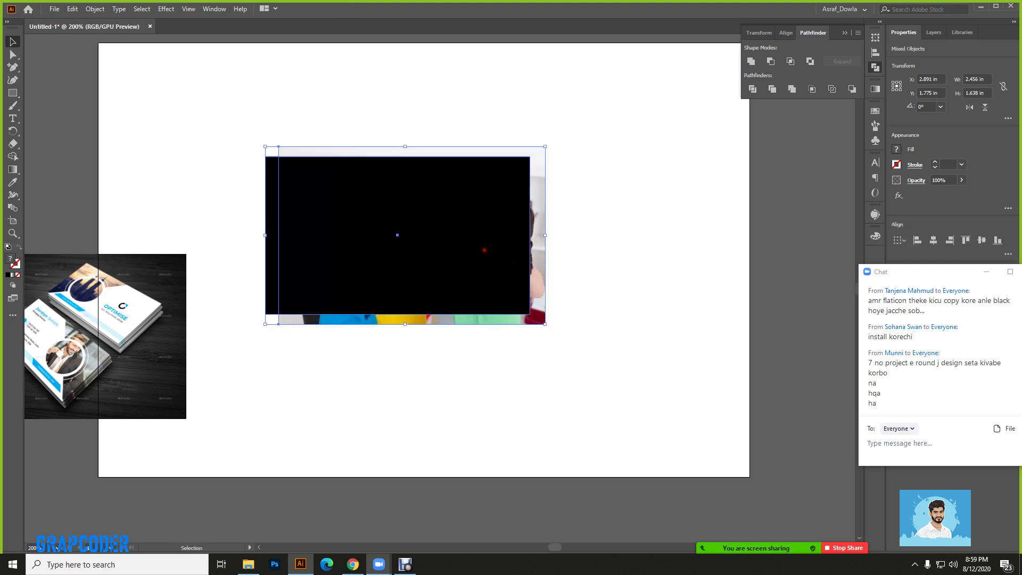
right_click(485, 250)
left_click(520, 344)
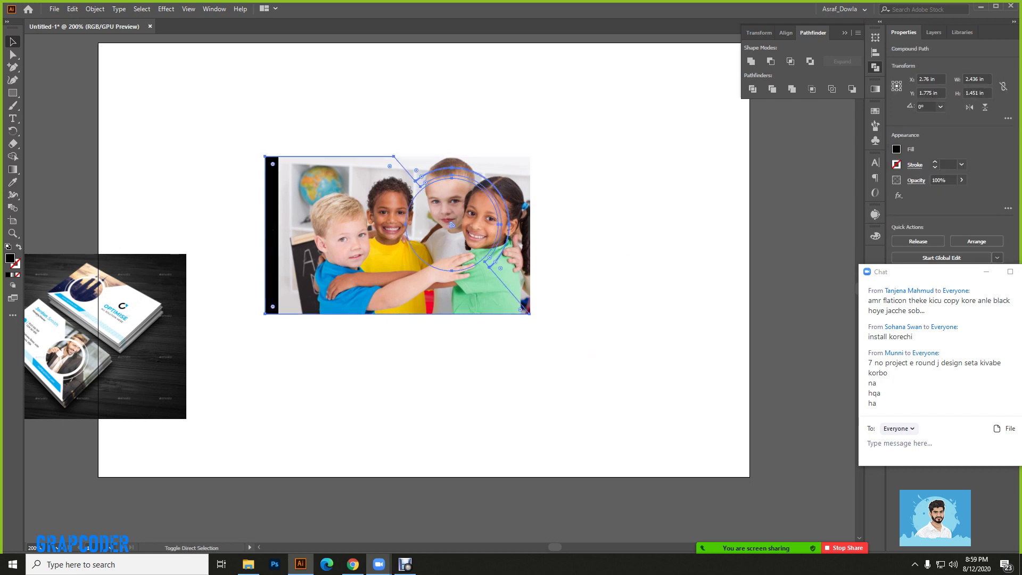
key("ctrl+z")
left_click(635, 247)
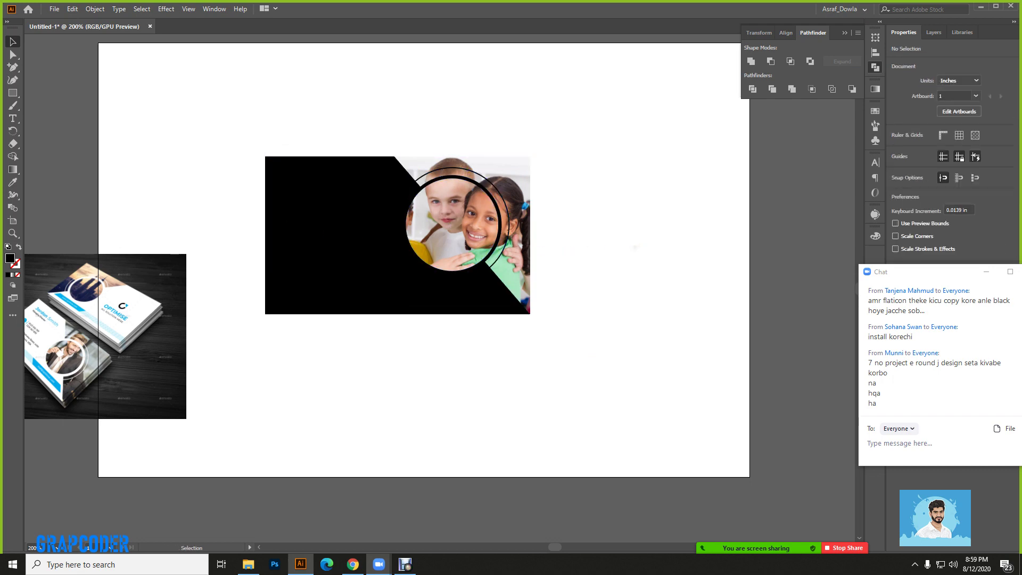
scroll(525, 297, "left", 3)
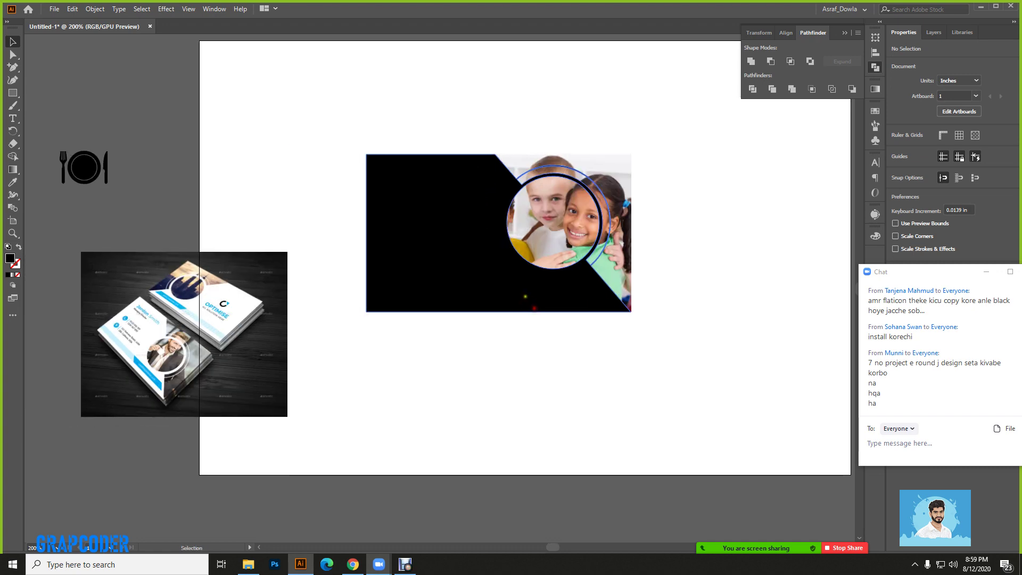
scroll(504, 280, "up", 2)
scroll(511, 293, "down", 1)
scroll(532, 289, "left", 2)
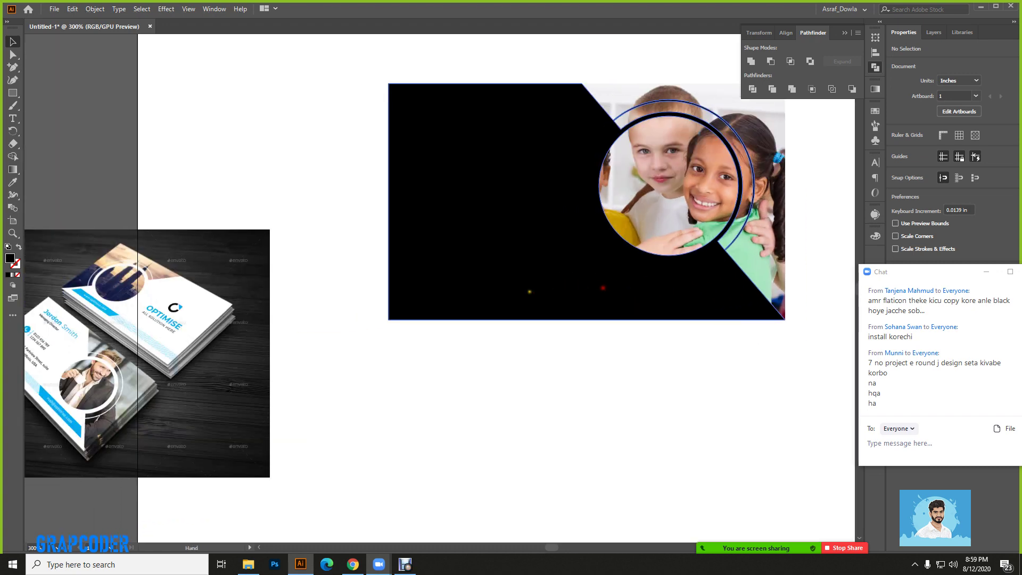
left_click(506, 283)
left_click(282, 192)
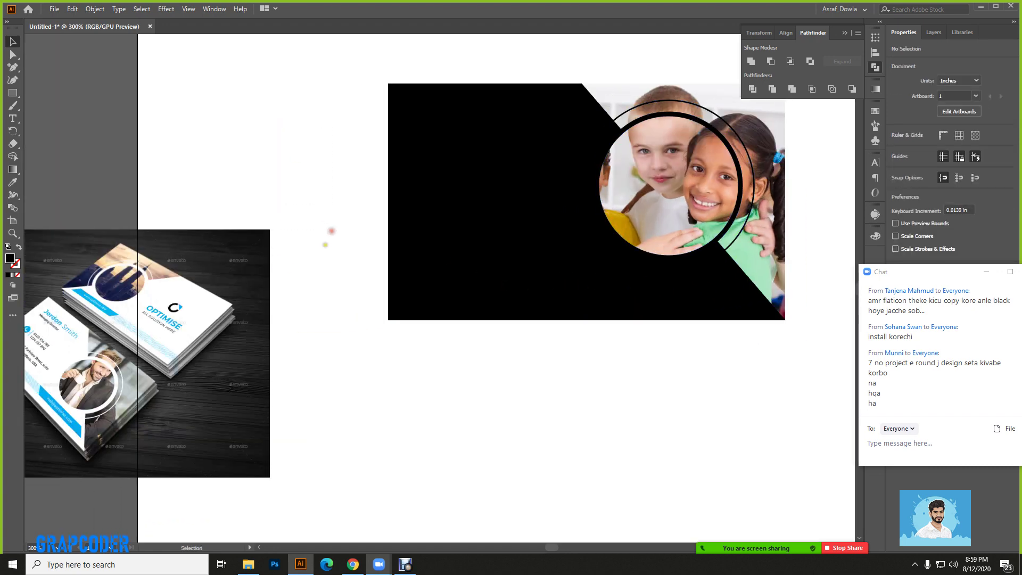
scroll(442, 355, "down", 1)
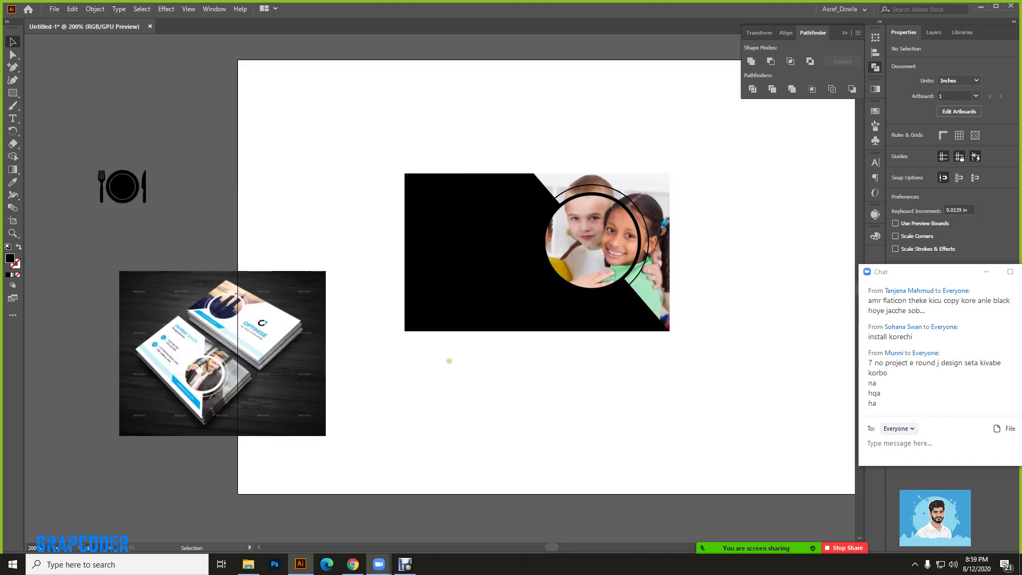
scroll(426, 359, "right", 2)
Alt-drag a copy of the card and its photo below the artboard
left_click_drag(388, 126, 644, 337)
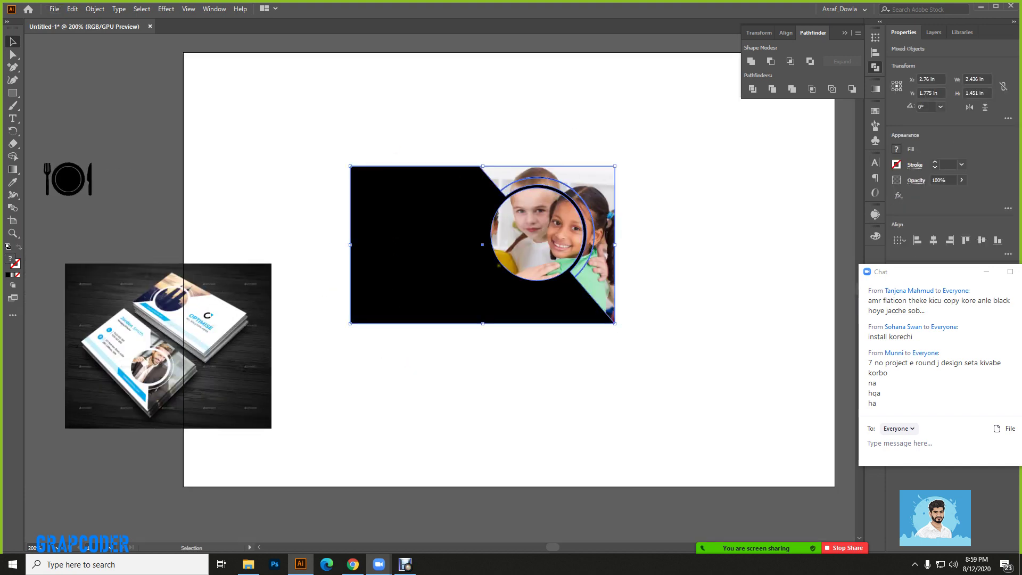
scroll(498, 276, "down", 1)
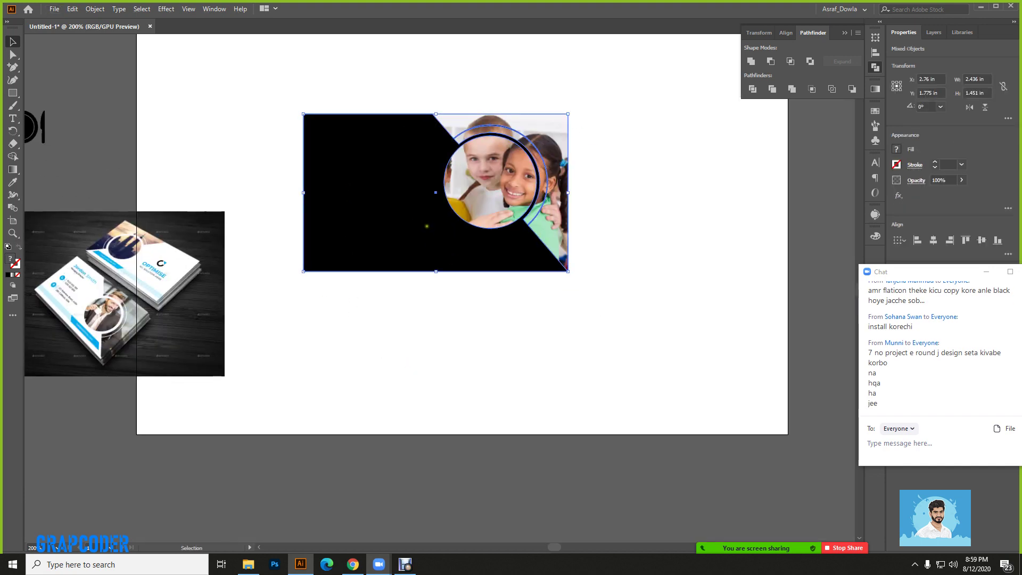
mouse_move(429, 230)
left_mouse_down()
mouse_move(447, 381)
mouse_move(434, 411)
left_mouse_up()
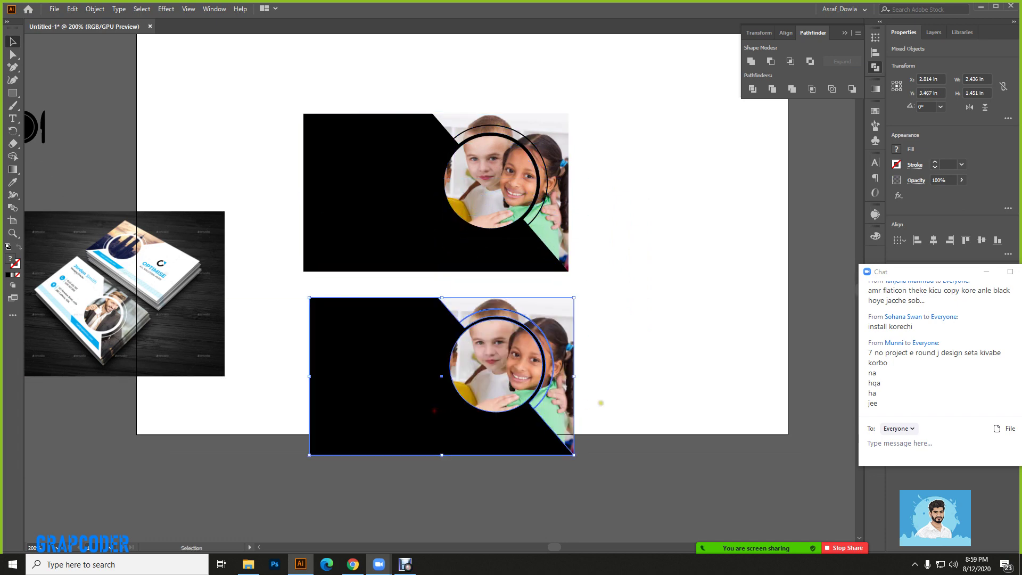
left_click_drag(641, 403, 609, 269)
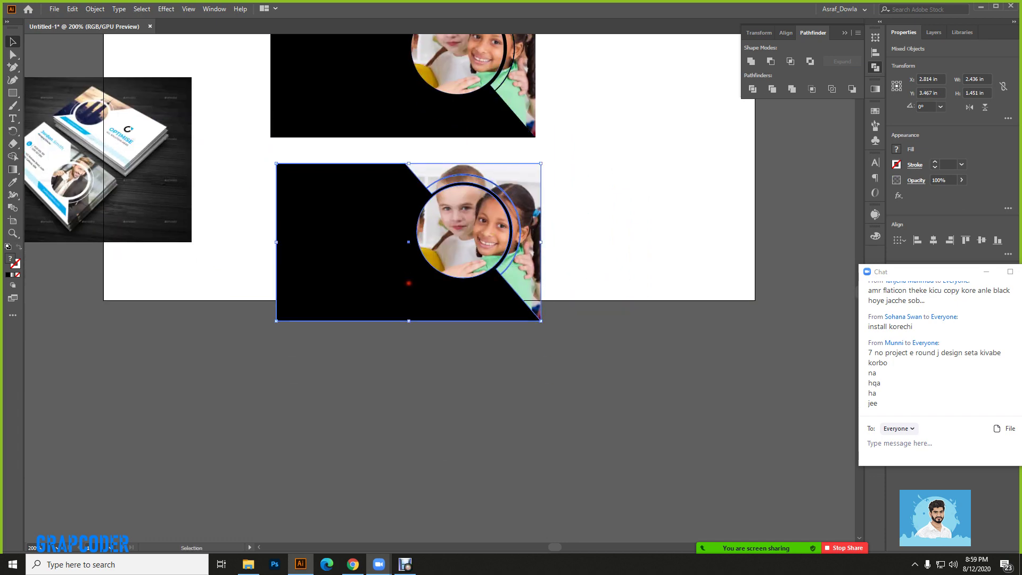
mouse_move(409, 283)
left_mouse_down()
mouse_move(406, 441)
mouse_move(387, 335)
left_mouse_up()
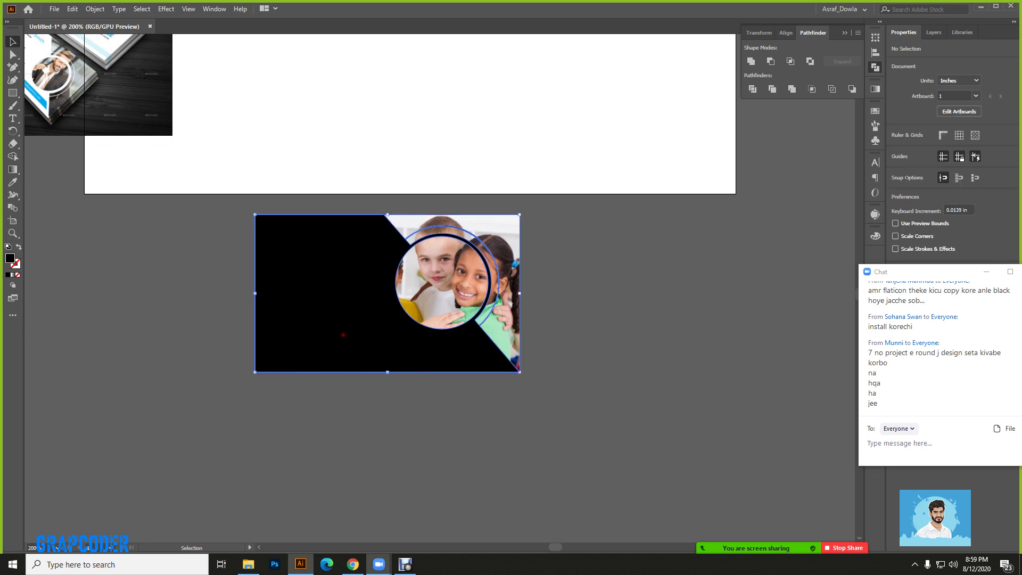
Turn the copy's black angled shape white using the Eyedropper
left_click(343, 335)
key("i")
left_click(380, 137)
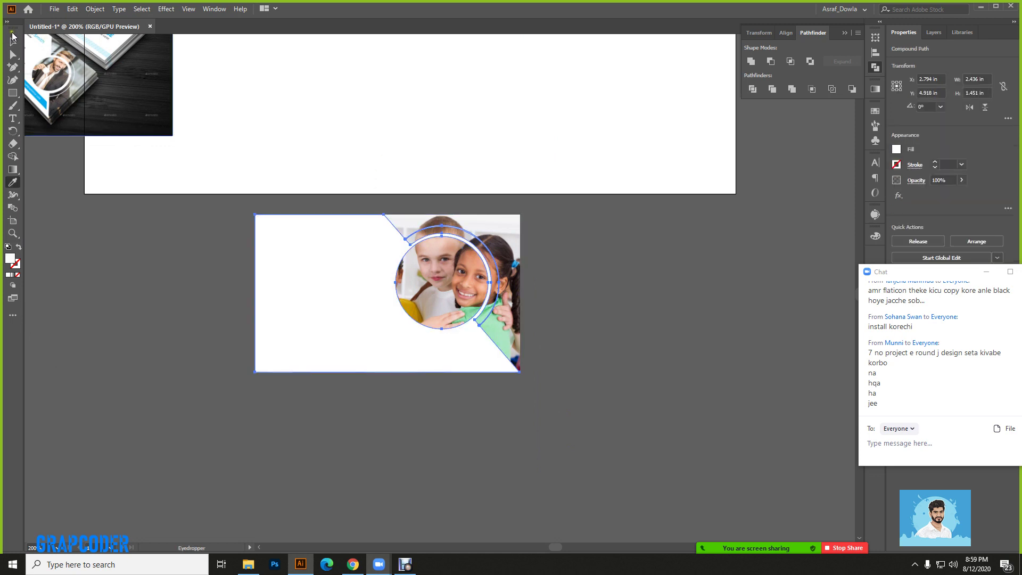
left_click(12, 36)
left_click(162, 286)
Alt-drag another copy of the white card straight down
mouse_move(162, 285)
left_mouse_down()
mouse_move(272, 279)
mouse_move(207, 249)
mouse_move(620, 342)
left_mouse_up()
left_click_drag(502, 309, 500, 487)
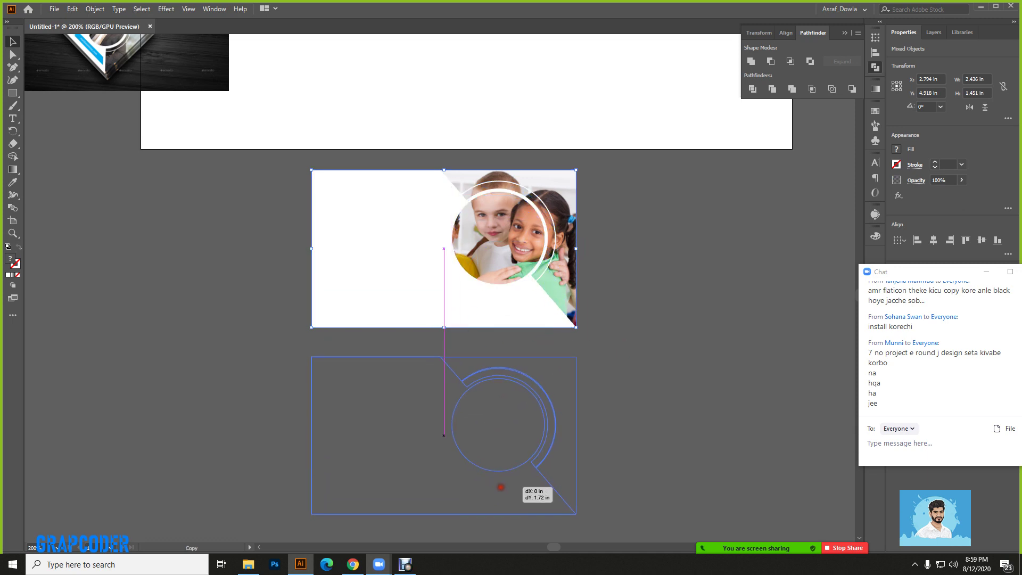
scroll(654, 378, "down", 1)
Reflect the lower white card across its vertical axis, putting the photo on the left
scroll(654, 378, "down", 4)
right_click(389, 330)
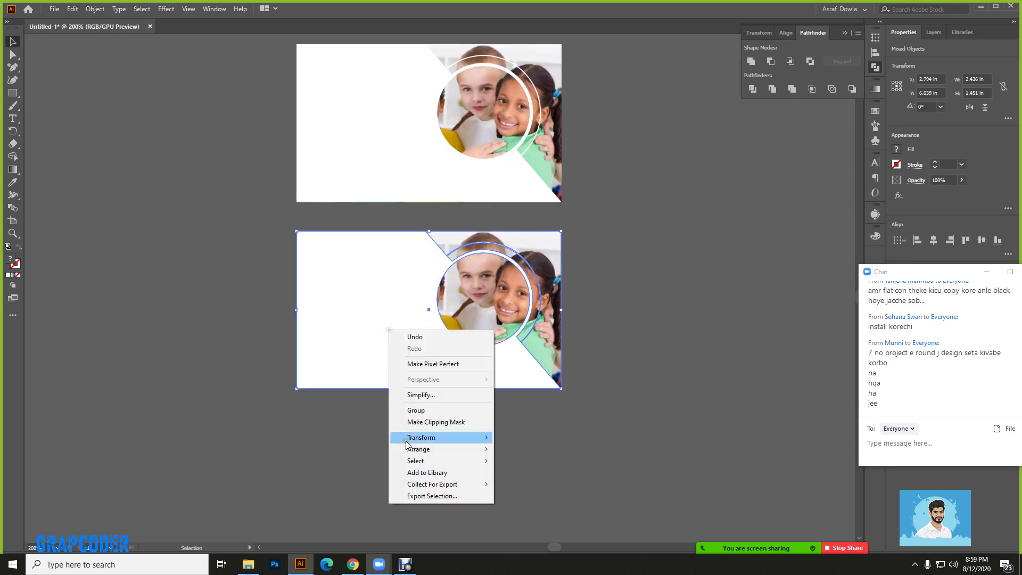
mouse_move(421, 438)
left_click(524, 477)
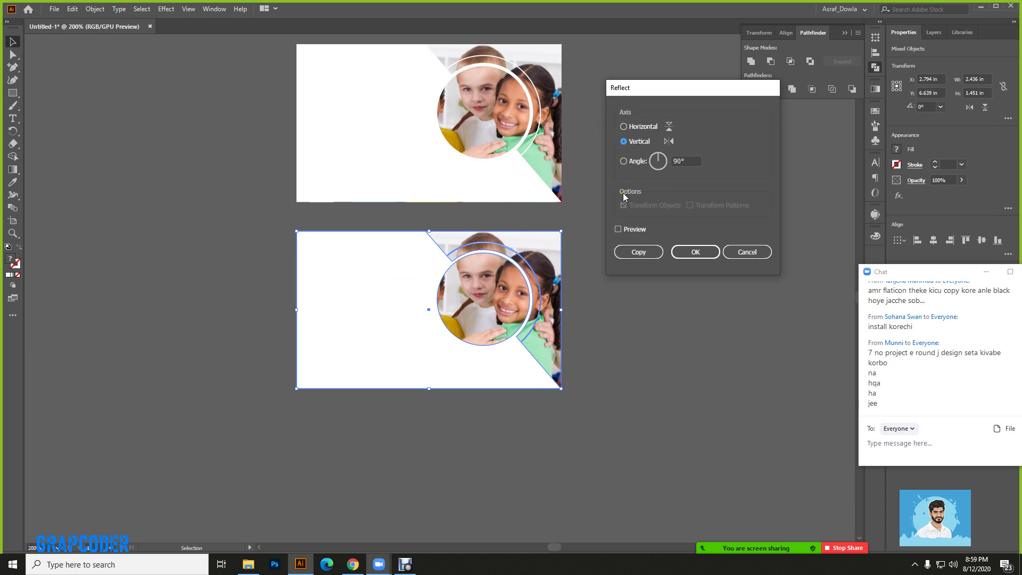
left_click(619, 230)
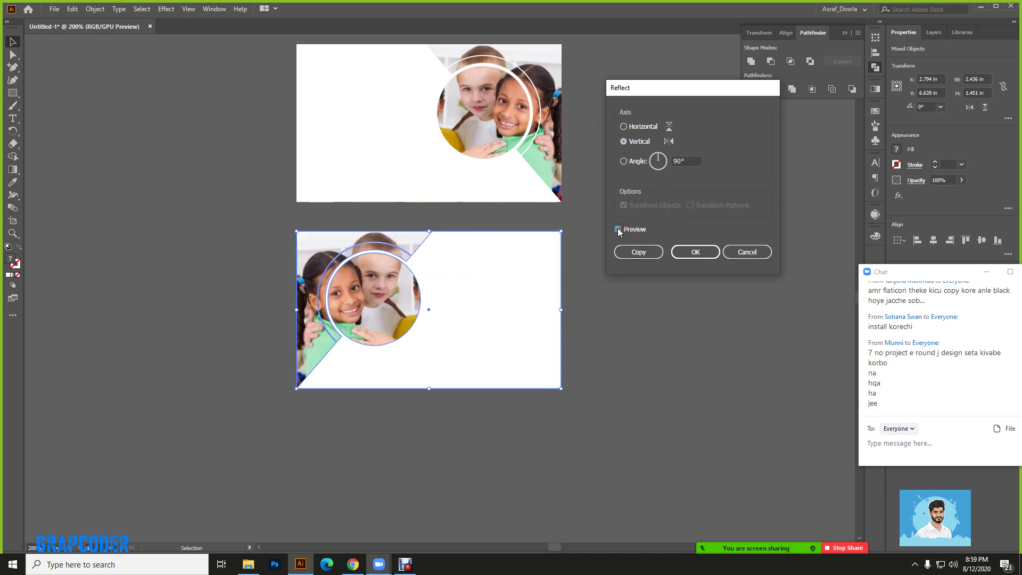
left_click(684, 253)
left_click(636, 326)
Pan and zoom the view onto the reference business card image
left_click_drag(636, 325, 730, 341)
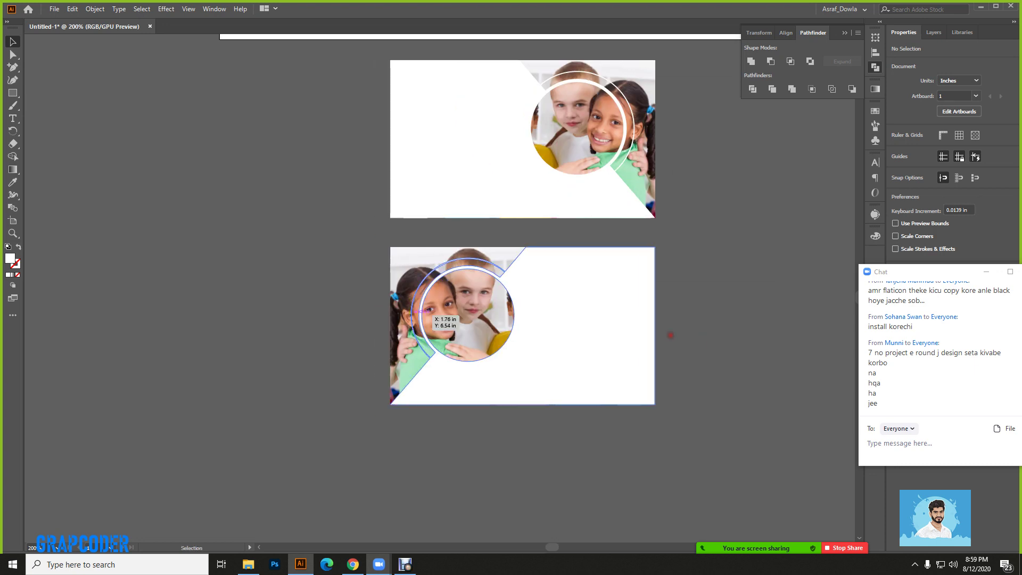
scroll(267, 367, "down", 1)
scroll(267, 367, "down", 2)
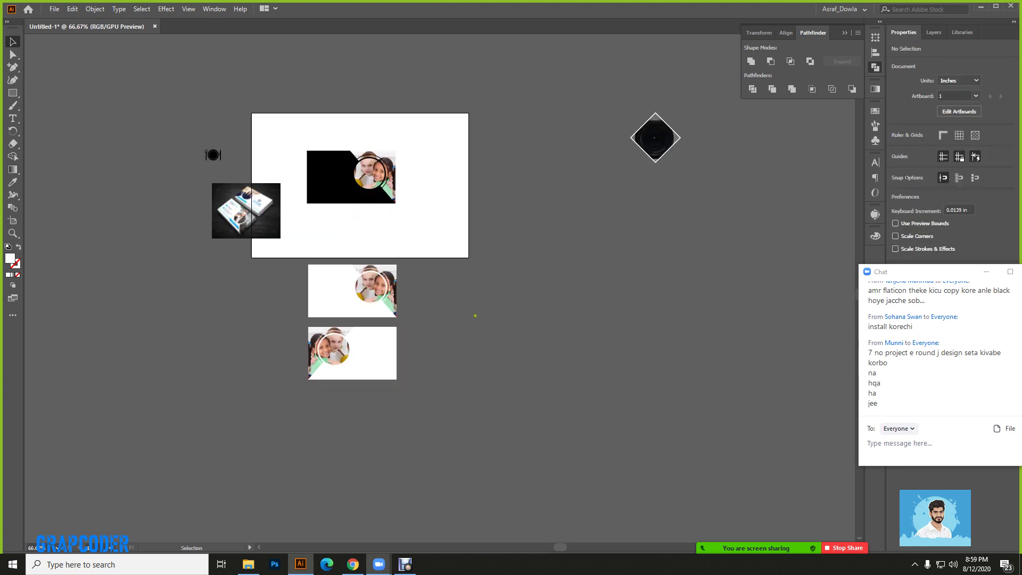
left_click_drag(267, 367, 192, 384)
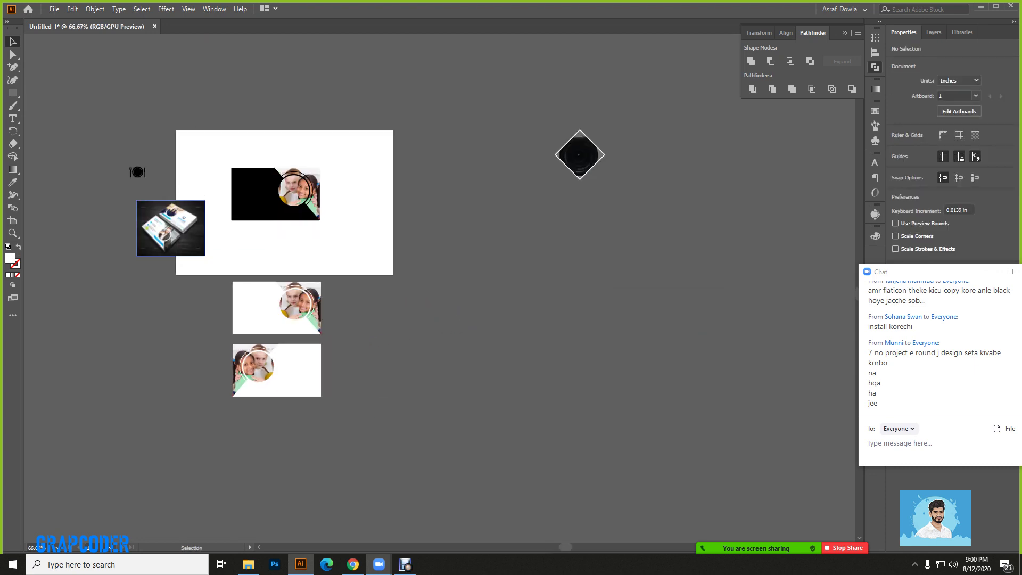
scroll(151, 223, "up", 6)
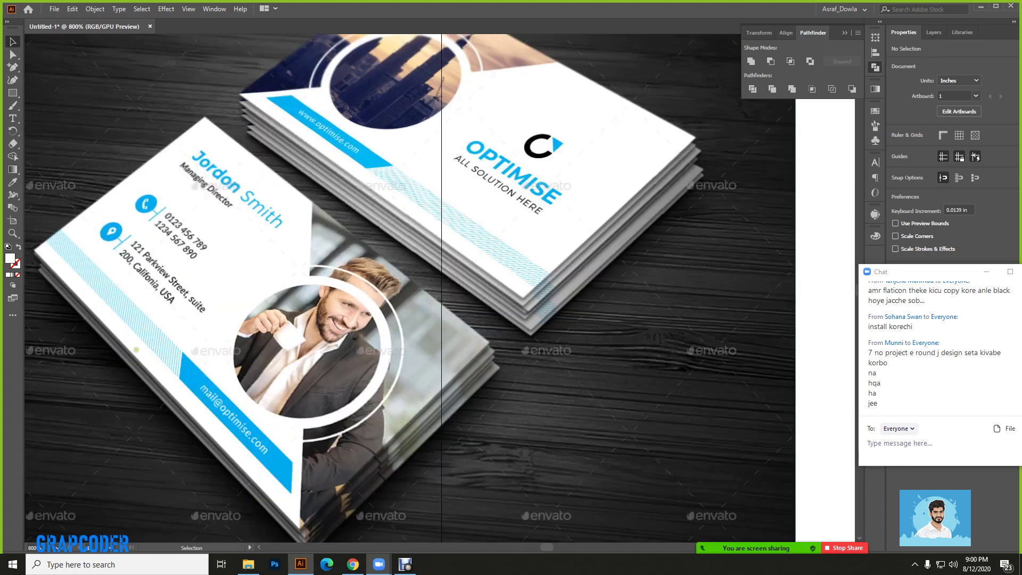
scroll(136, 350, "up", 2)
scroll(128, 285, "up", 3)
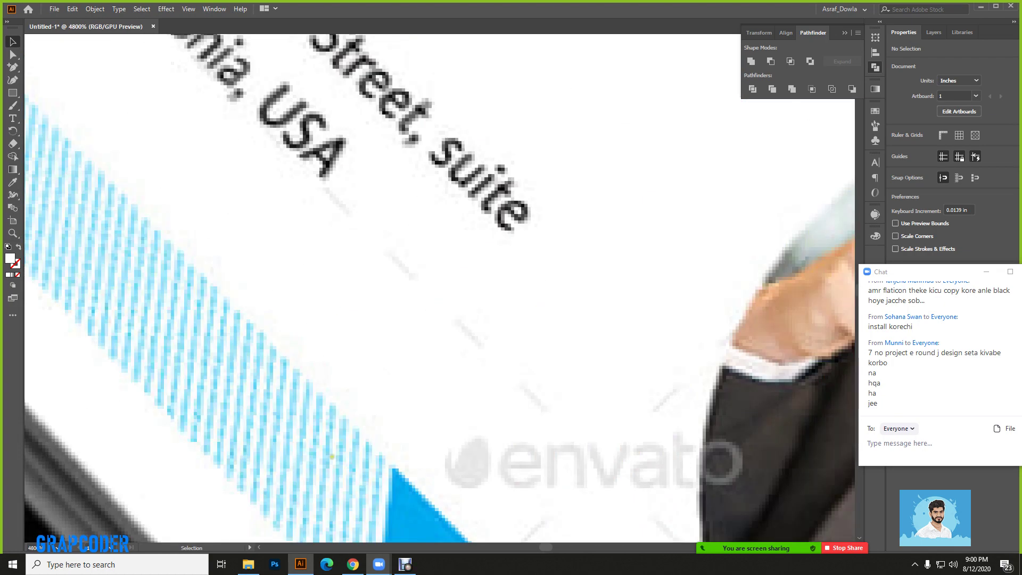
Move both white kids-photo cards far to the right of the artboard
scroll(279, 426, "down", 10)
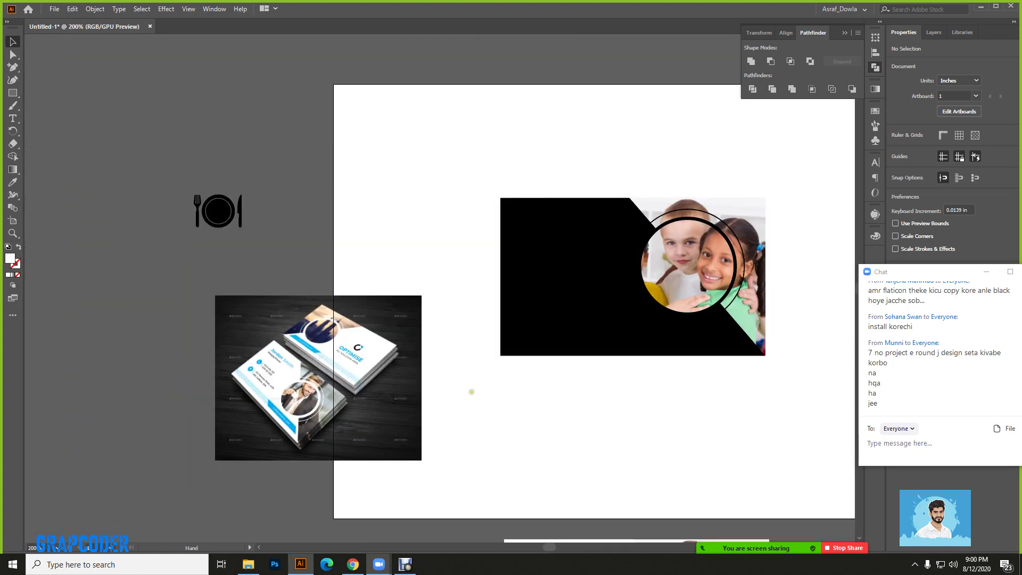
scroll(278, 308, "down", 2)
scroll(373, 312, "down", 3)
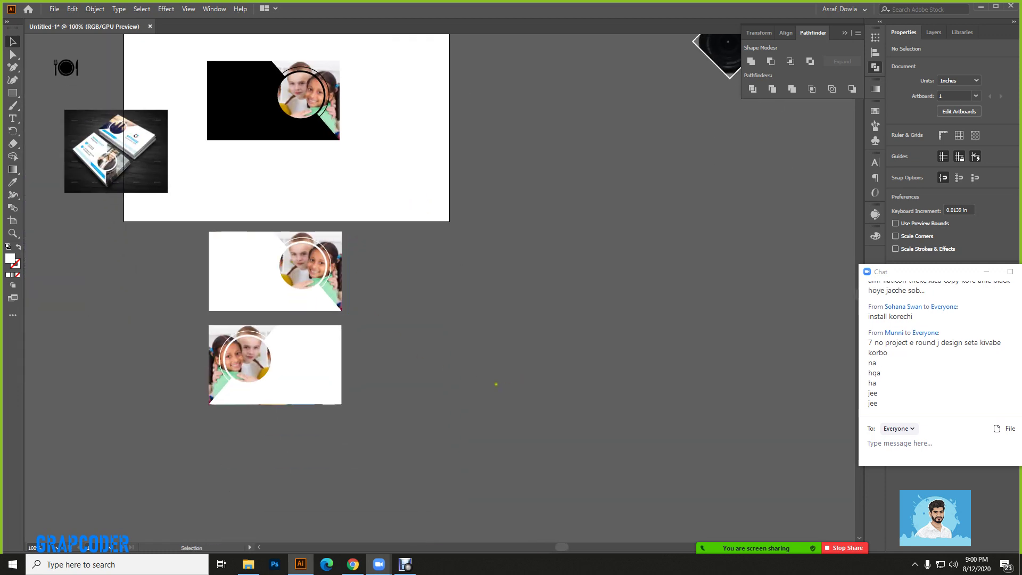
left_click_drag(384, 268, 314, 339)
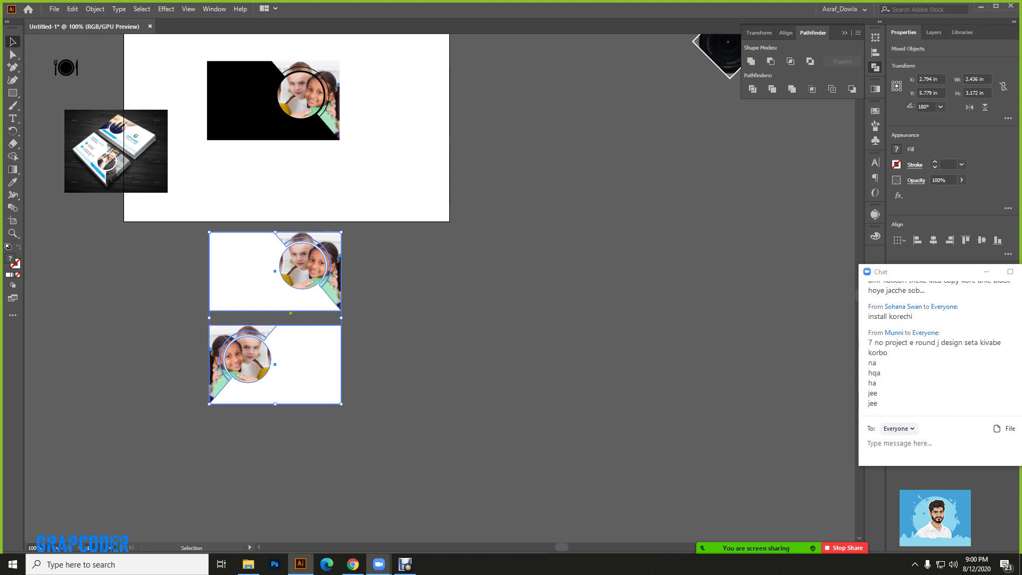
left_click_drag(276, 305, 712, 326)
left_click(392, 299)
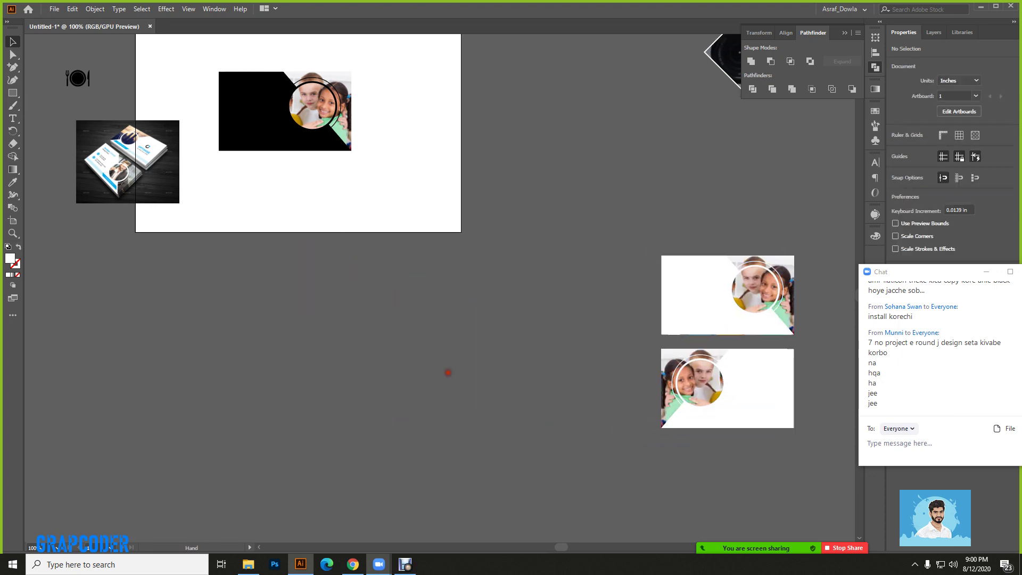
Move the black card right of the artboard and shift the reference image left
left_click_drag(342, 243, 446, 327)
left_click_drag(361, 155, 477, 270)
left_click_drag(411, 222, 724, 203)
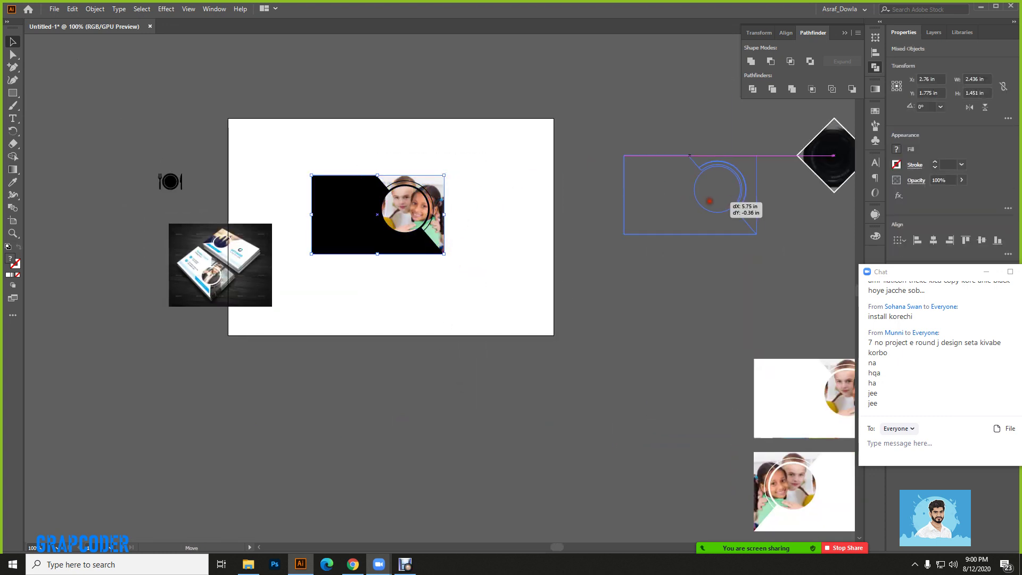
left_click(670, 276)
left_click_drag(266, 271, 192, 270)
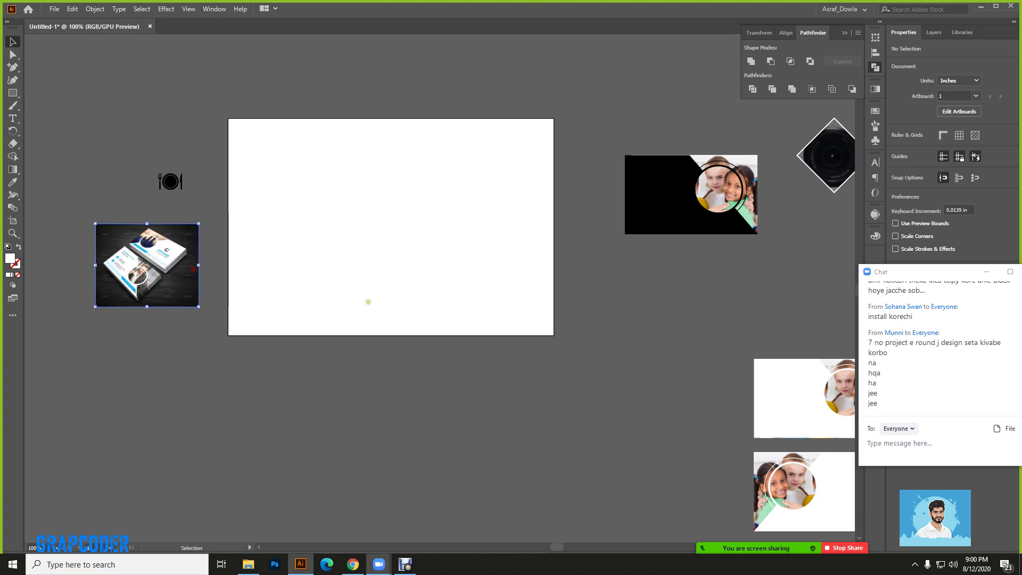
left_click(368, 301)
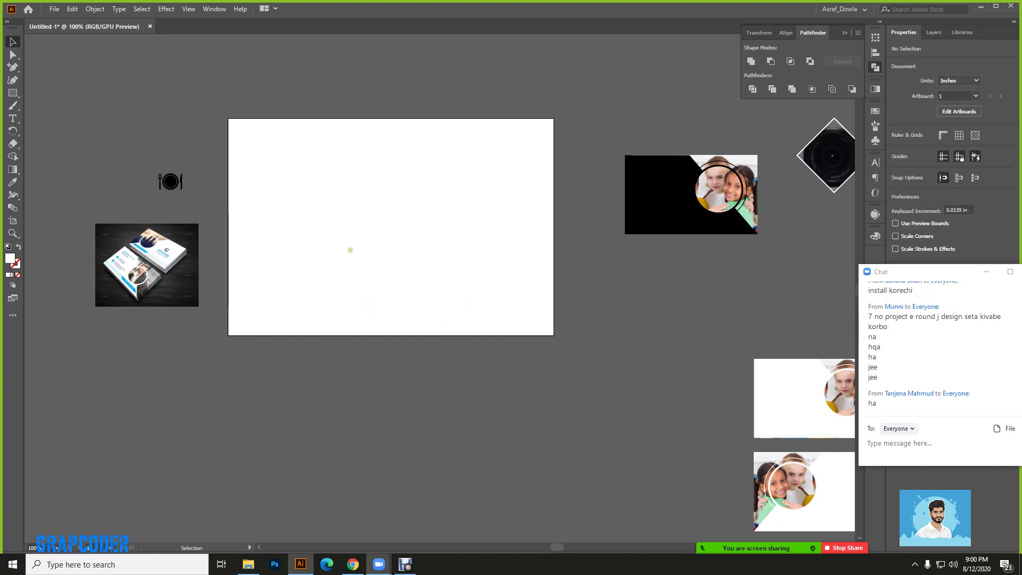
Draw a short diagonal line segment with a cyan stroke and no fill
scroll(366, 243, "up", 2)
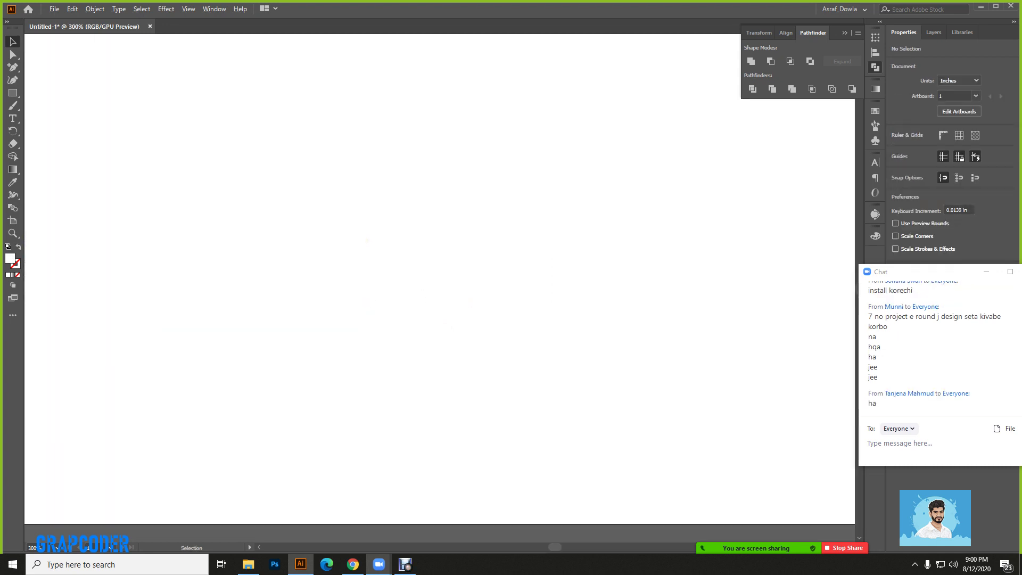
left_click(12, 93)
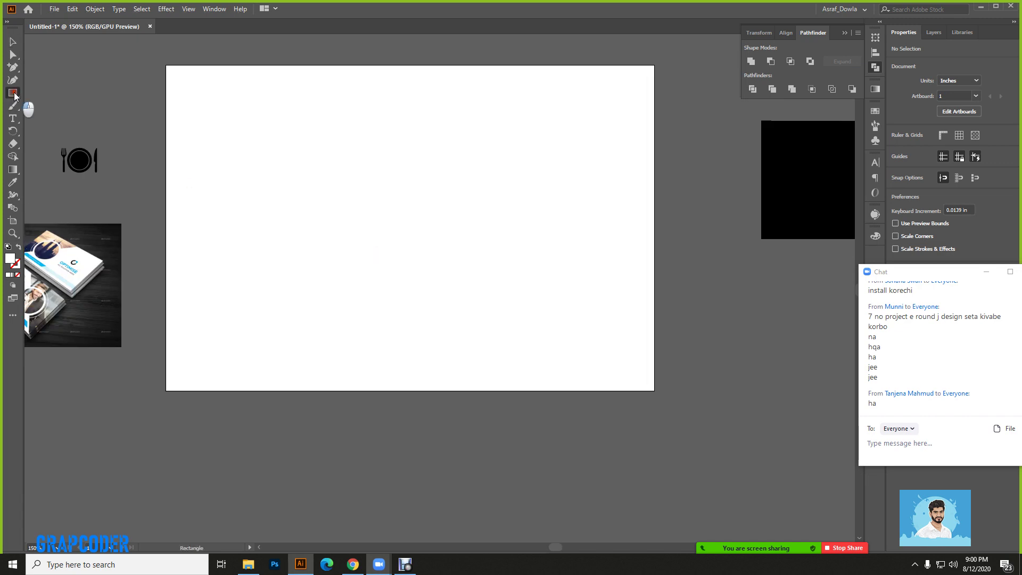
left_click(48, 144)
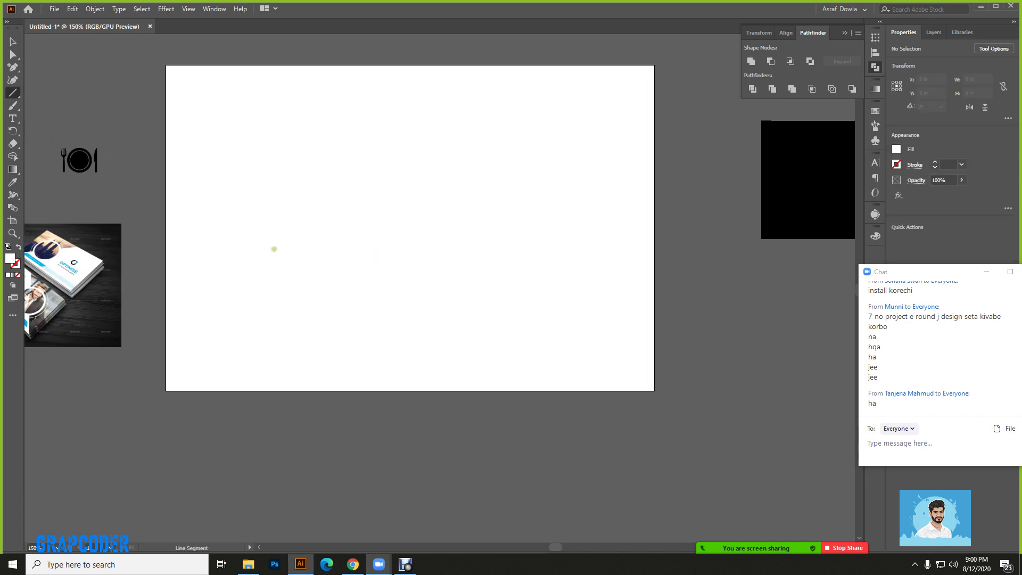
left_click_drag(276, 248, 265, 270)
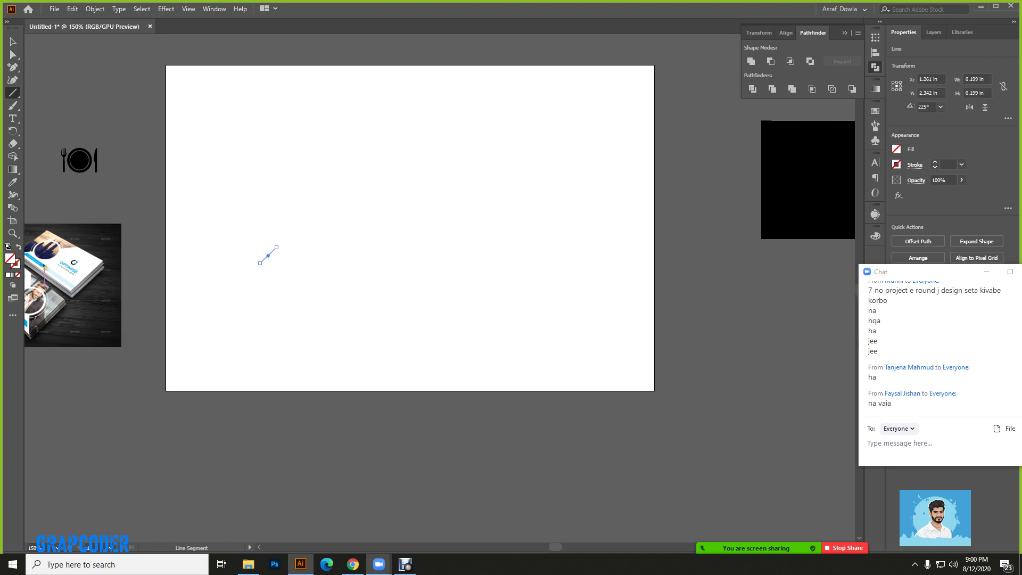
key("i")
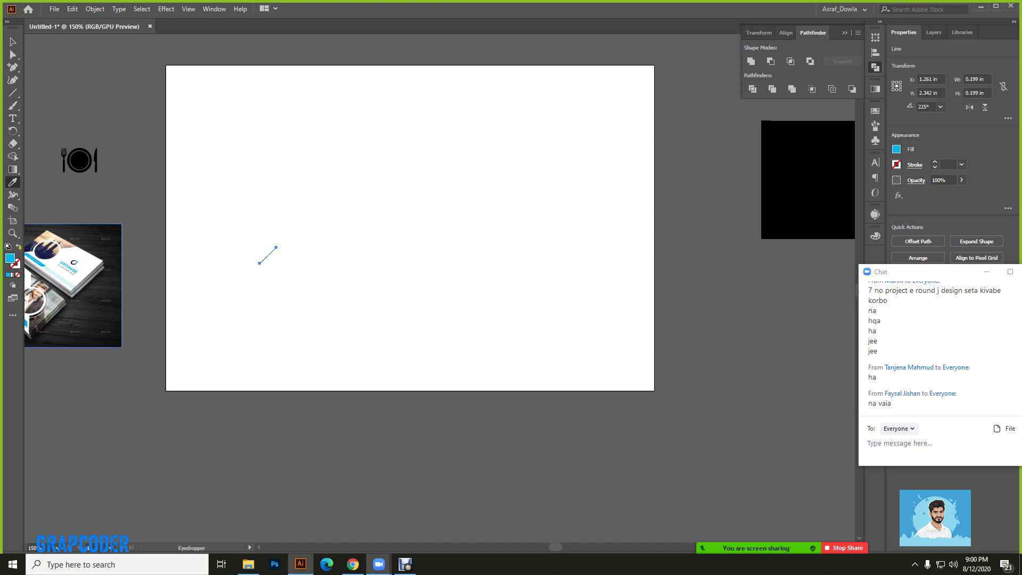
left_click(18, 246)
left_click(6, 43)
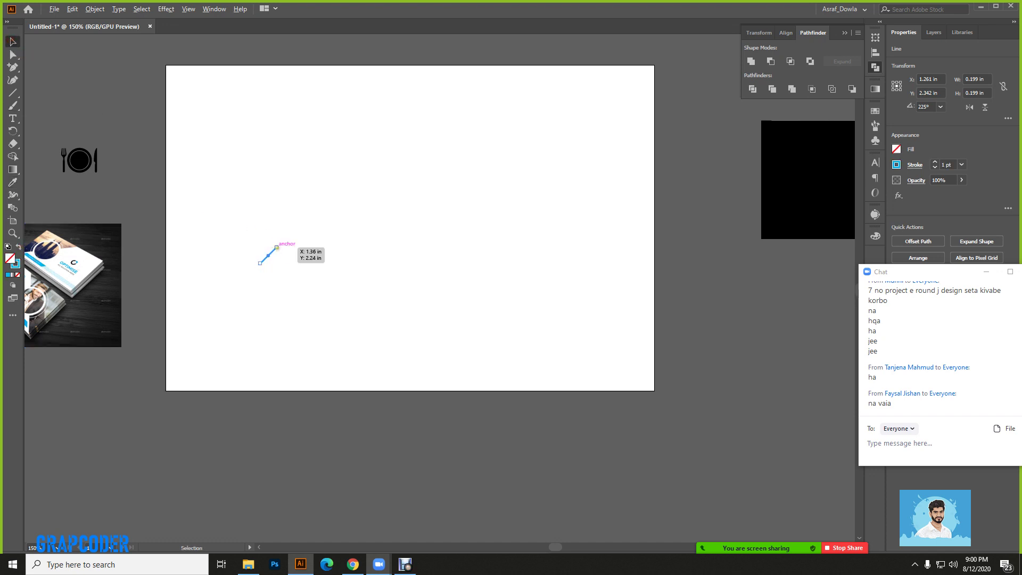
left_click_drag(276, 247, 286, 237)
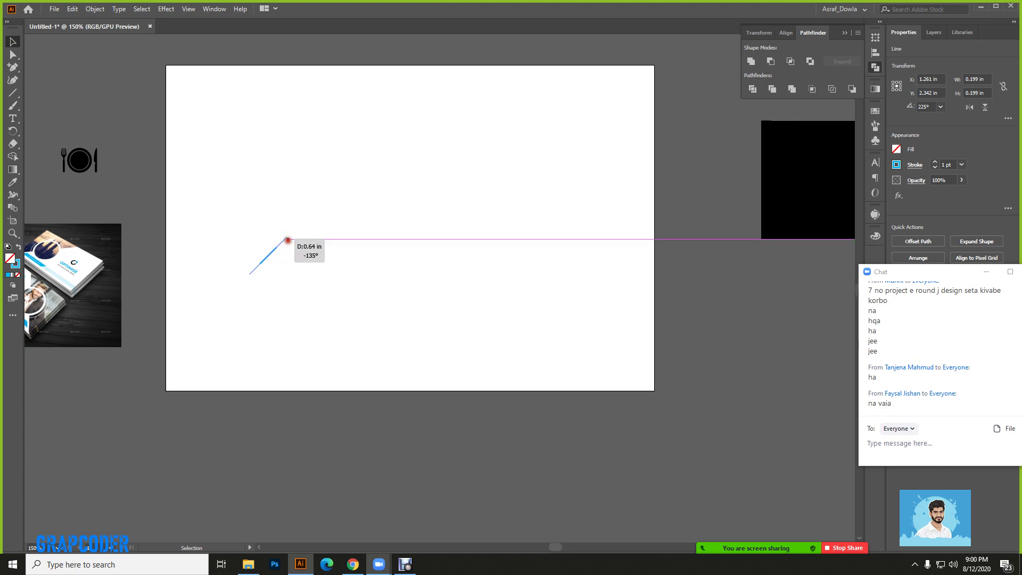
Thin the line's stroke to 0.25 pt and Alt-drag a copy just beside it
scroll(264, 267, "up", 2)
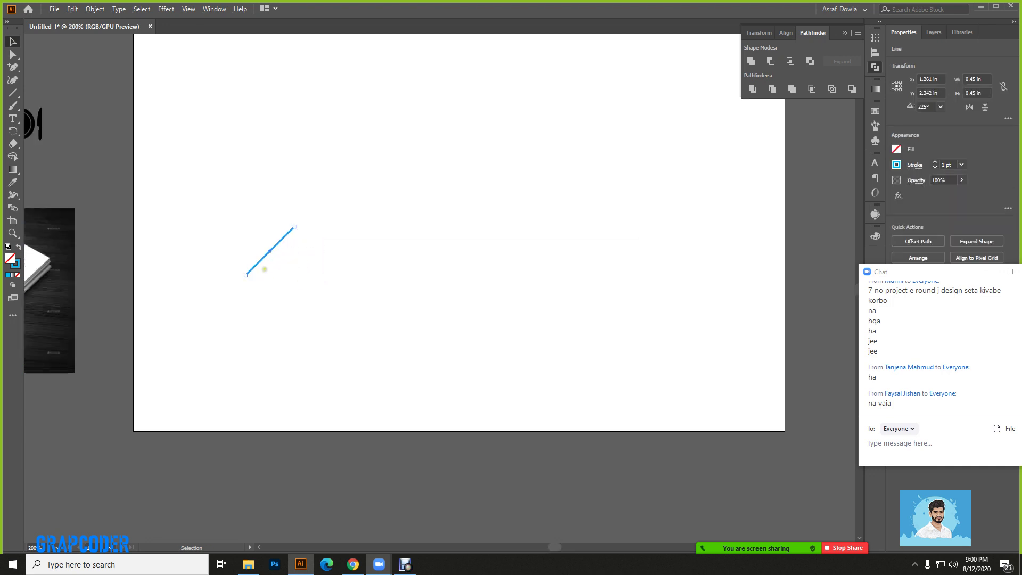
left_click(960, 166)
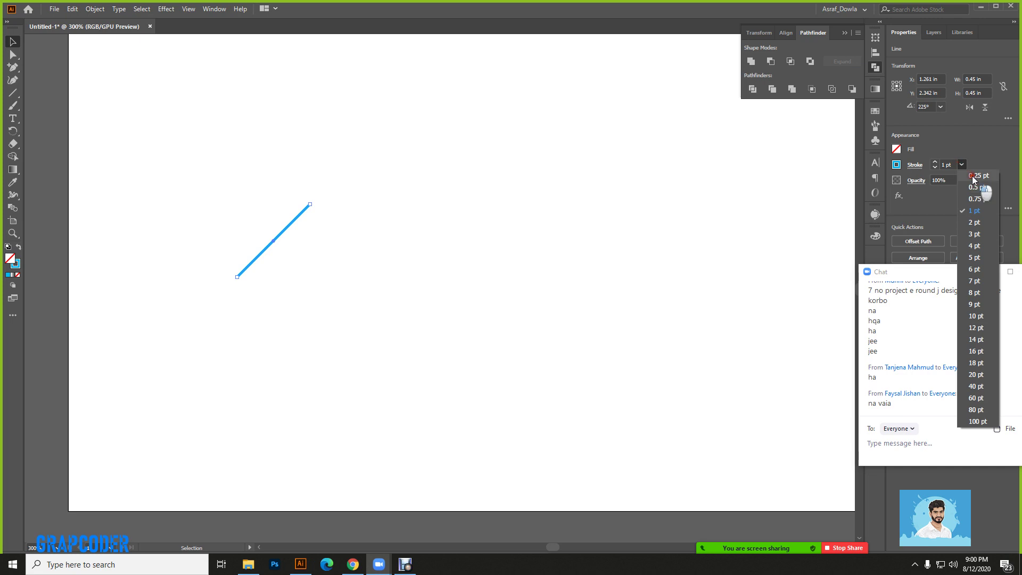
left_click(974, 178)
left_click(367, 255)
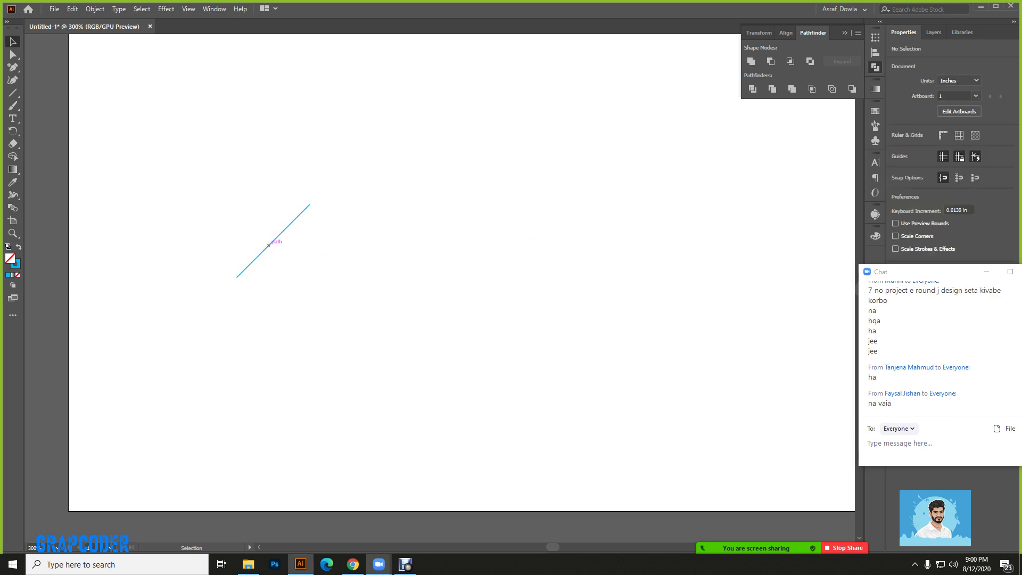
left_click_drag(269, 244, 275, 243)
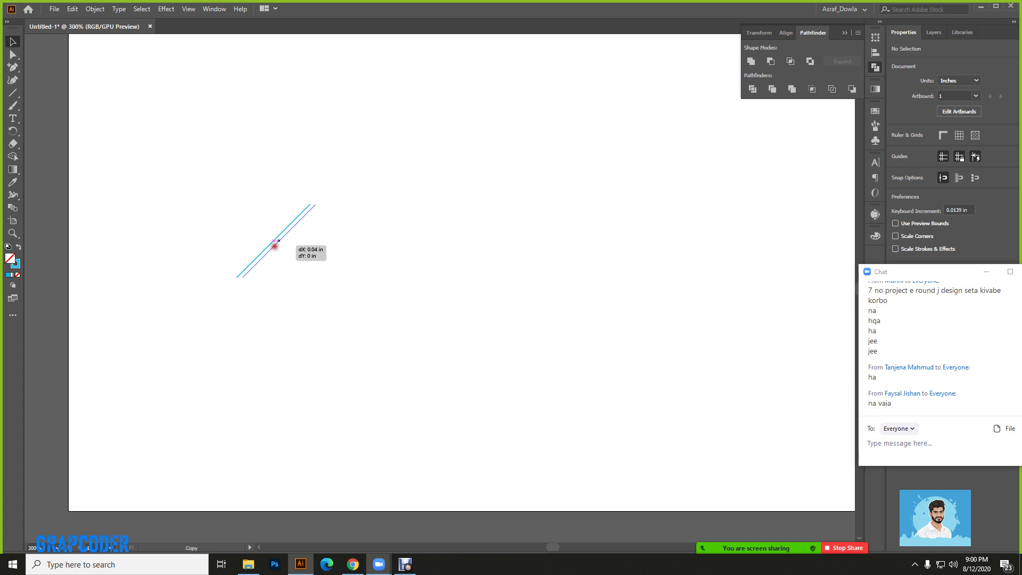
left_click_drag(277, 242, 278, 241)
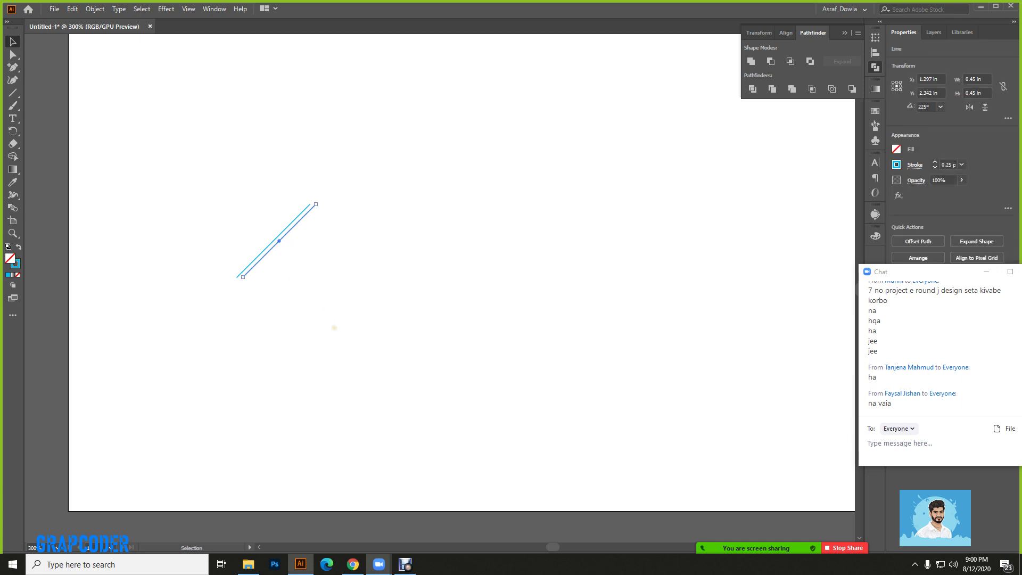
scroll(333, 327, "down", 2)
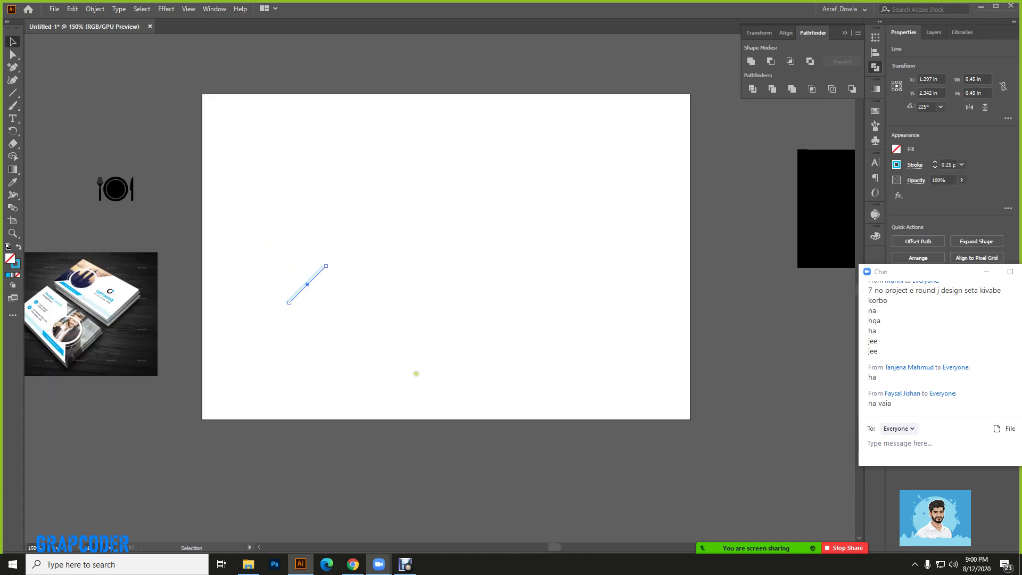
Repeat the duplication with Ctrl+D to extend the parallel lines into a hatch band
key("ctrl+d")
key("ctrl+d")
key("ctrl+d")
key("ctrl+d")
key("ctrl+d")
key("ctrl+d")
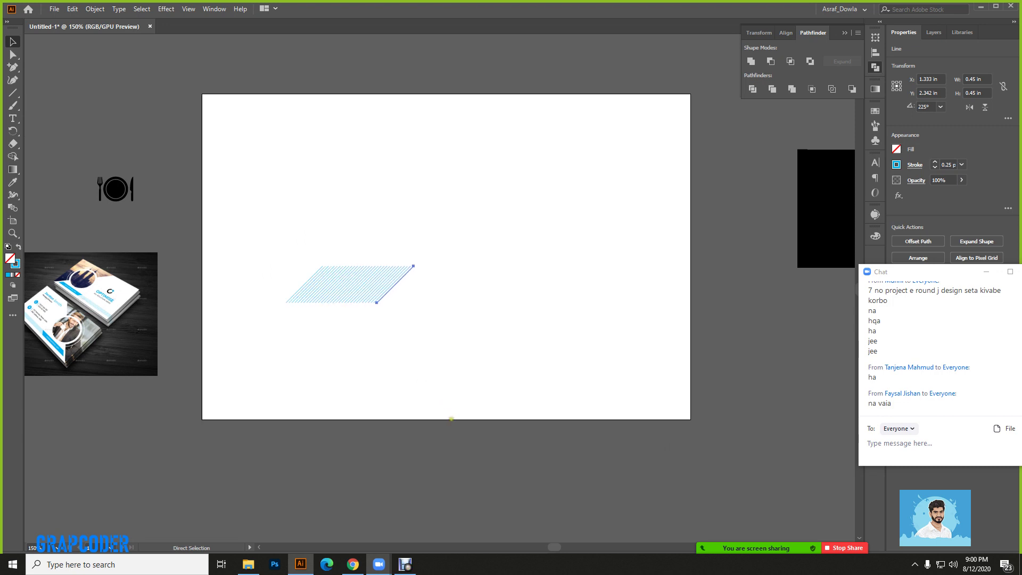
key("ctrl+d")
key("ctrl+d")
key("ctrl+d")
key("ctrl+d")
key("ctrl+d")
key("ctrl+d")
key("ctrl+d")
key("ctrl+d")
key("ctrl+d")
key("ctrl+d")
key("ctrl+d")
key("ctrl+d")
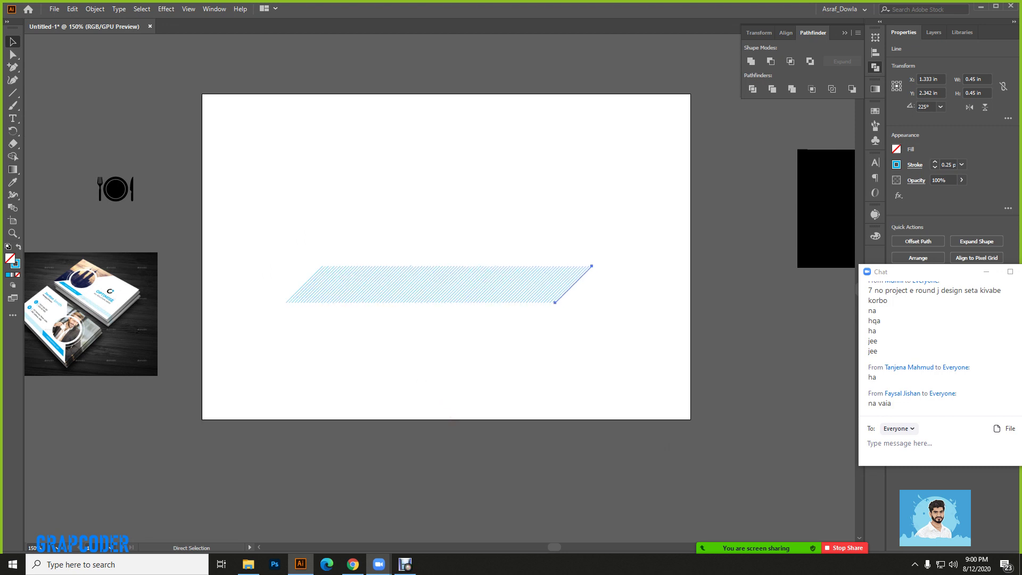
key("ctrl+d")
key("ctrl+d")
key("ctrl+d")
left_click(272, 257)
left_click_drag(272, 256, 692, 349)
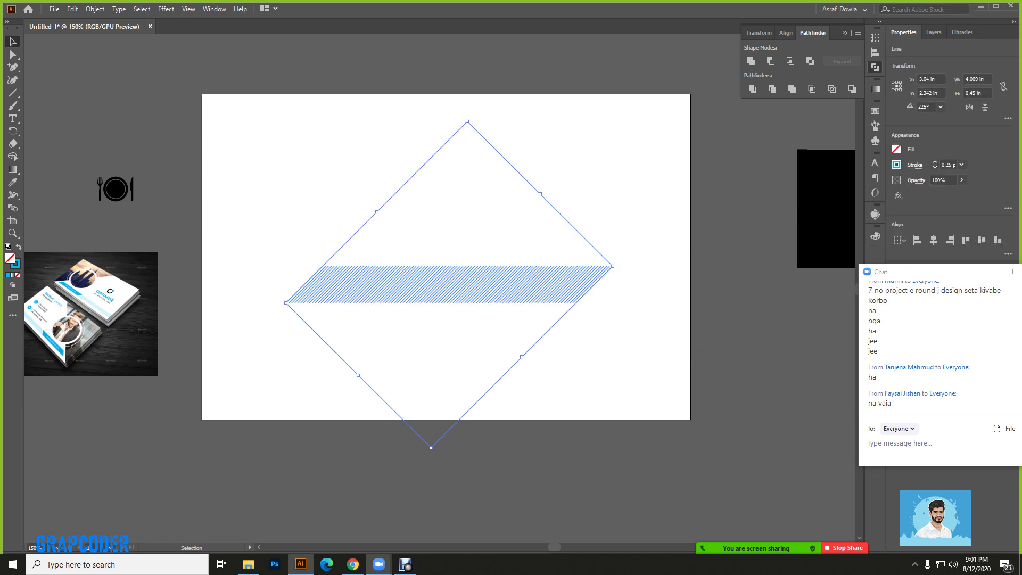
left_click(632, 382)
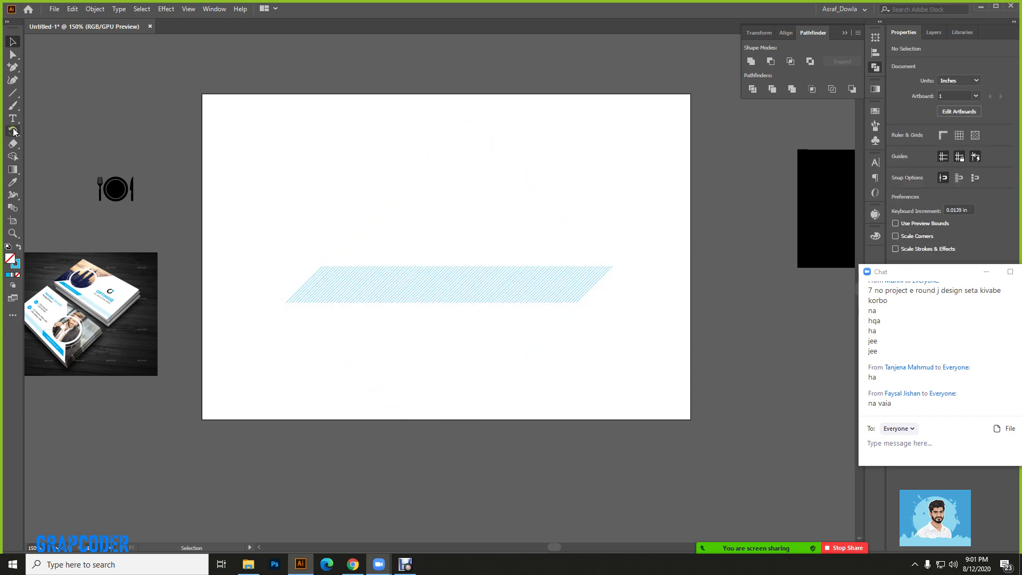
scroll(27, 336, "up", 5)
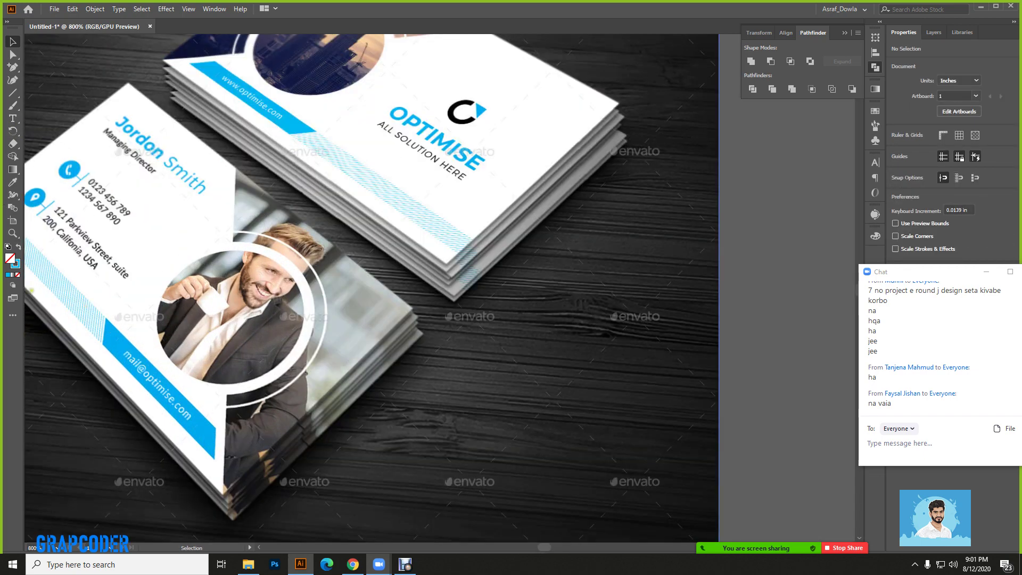
scroll(32, 291, "down", 5)
scroll(31, 291, "down", 2)
left_click_drag(422, 214, 125, 238)
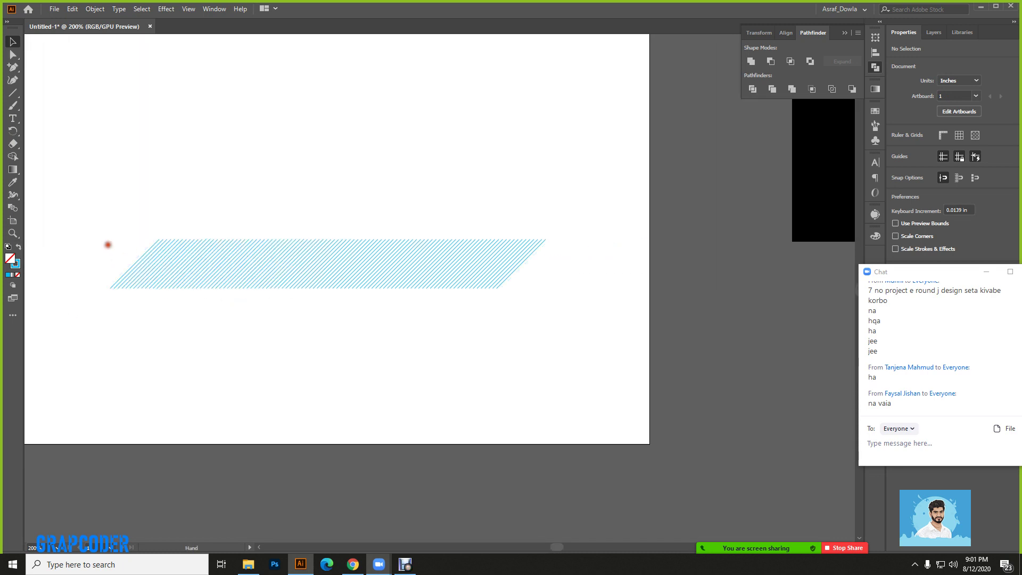
left_click(13, 94)
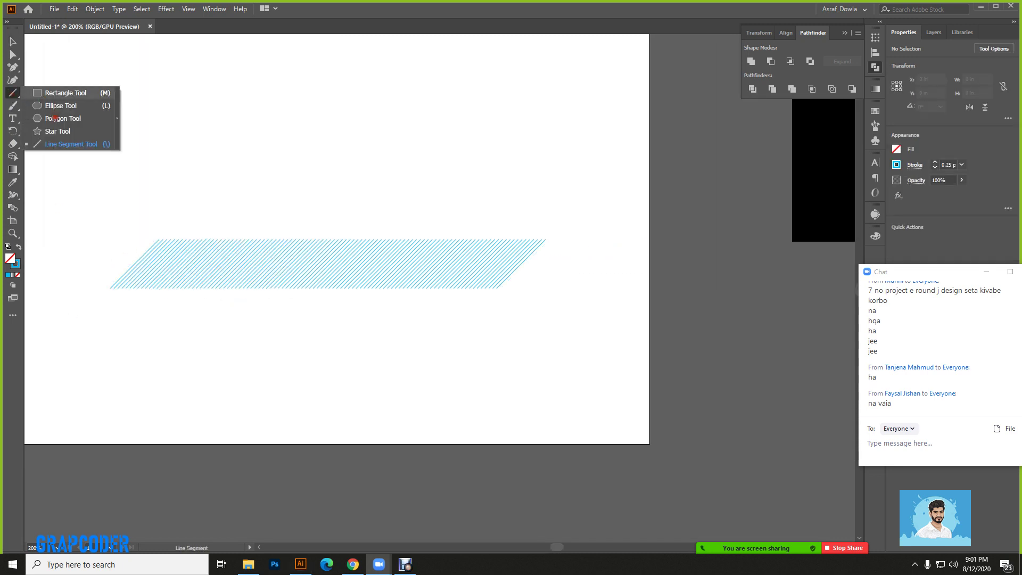
Draw a thin 2.389 × 0.228 in rectangle above the hatch band, filled cyan
left_click(58, 106)
mouse_move(118, 251)
left_mouse_down()
mouse_move(347, 263)
mouse_move(250, 260)
left_mouse_up()
key("ctrl+z")
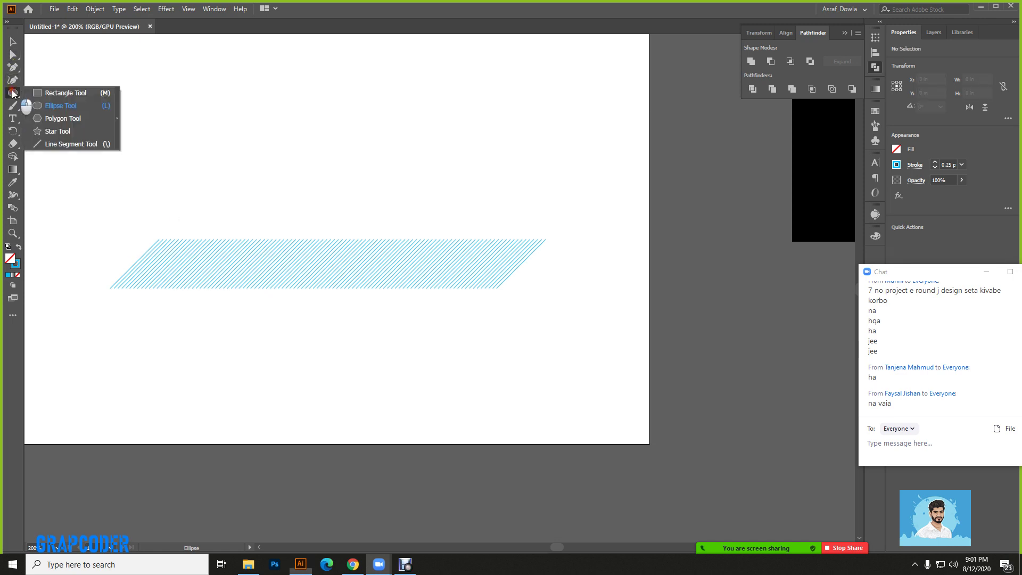
left_click_drag(13, 93, 58, 91)
left_click_drag(103, 250, 340, 274)
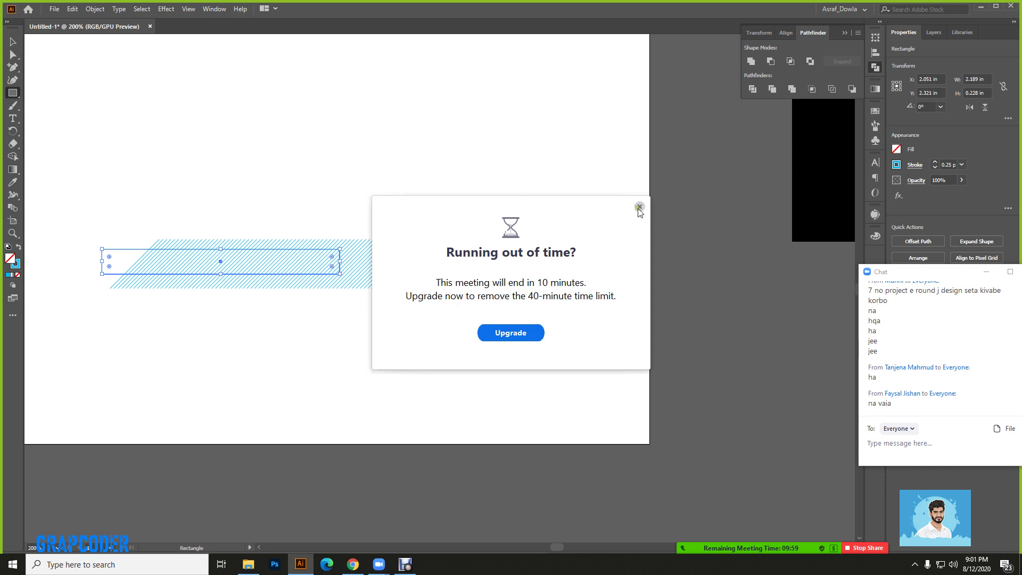
left_click(639, 206)
key("v")
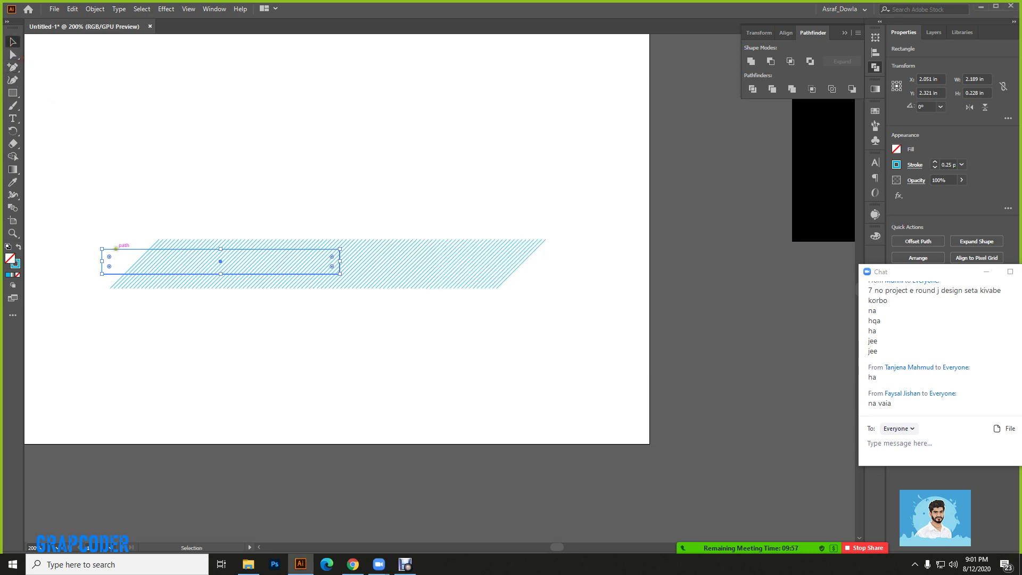
left_click_drag(113, 248, 231, 142)
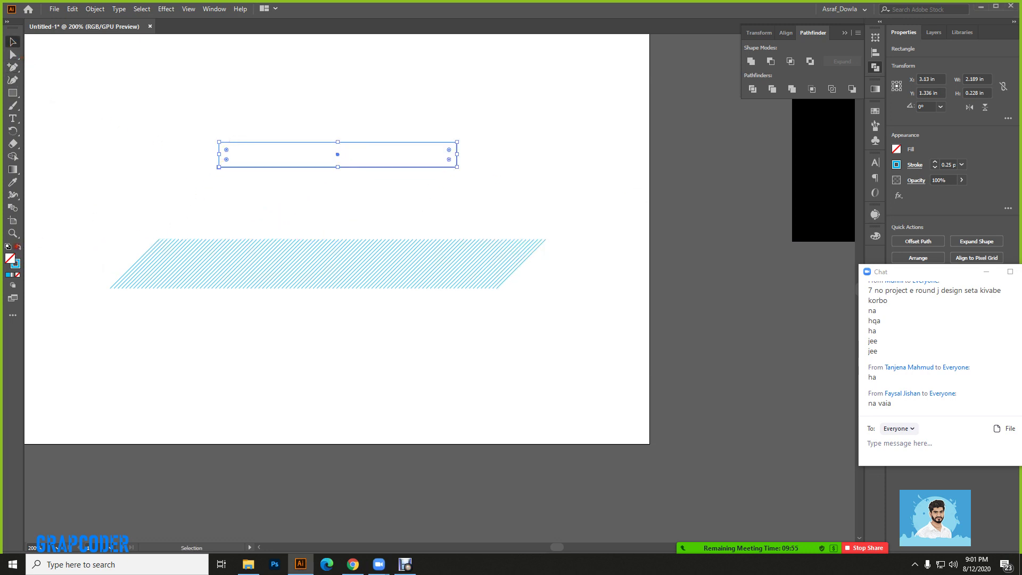
key("shift+x")
Pan between the cyan rectangle, hatching and reference card image to compare them
scroll(269, 194, "down", 2)
scroll(388, 192, "down", 2)
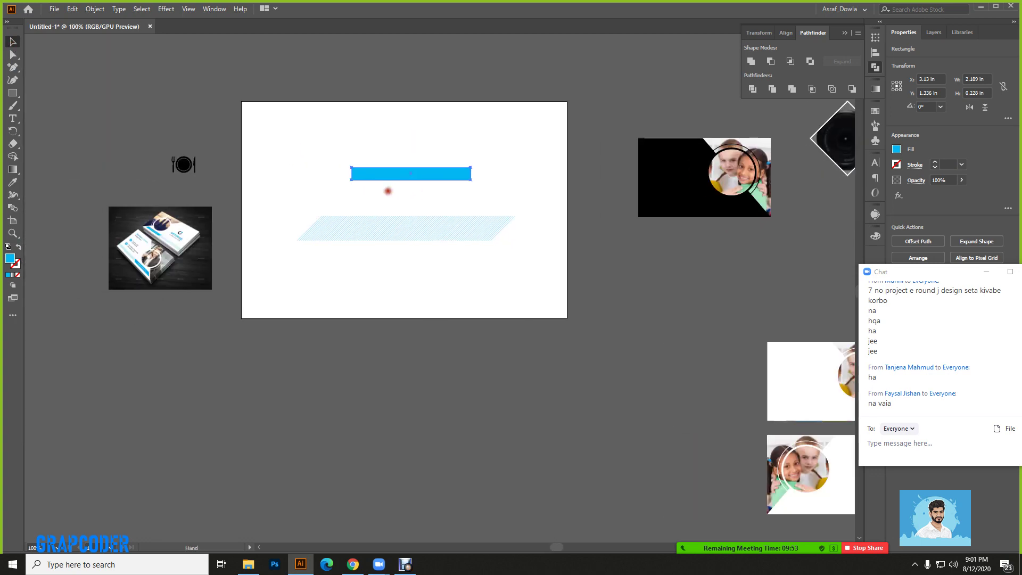
scroll(122, 258, "up", 6)
scroll(122, 258, "down", 3)
scroll(424, 190, "down", 2)
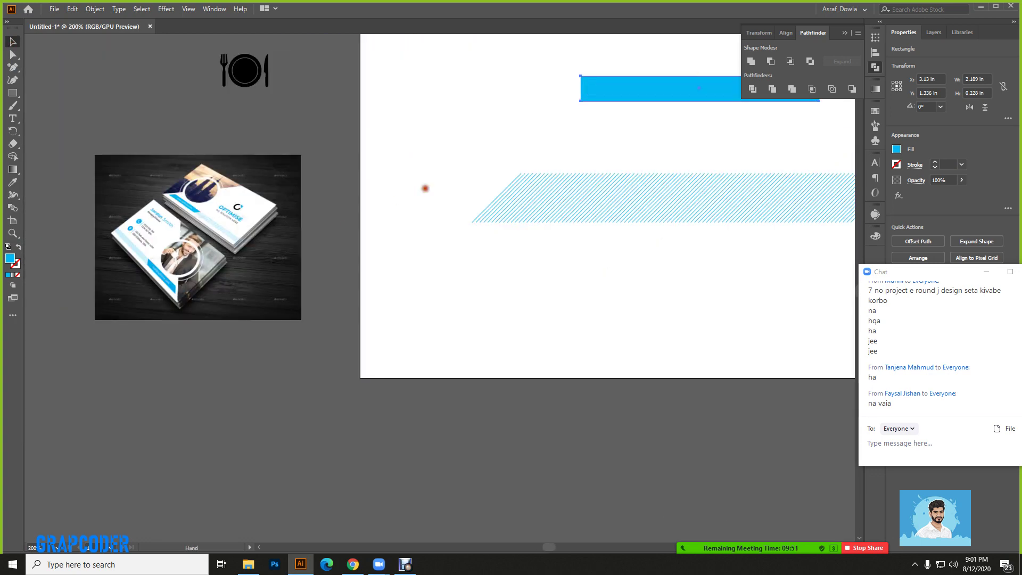
scroll(406, 254, "up", 4)
scroll(468, 296, "up", 2)
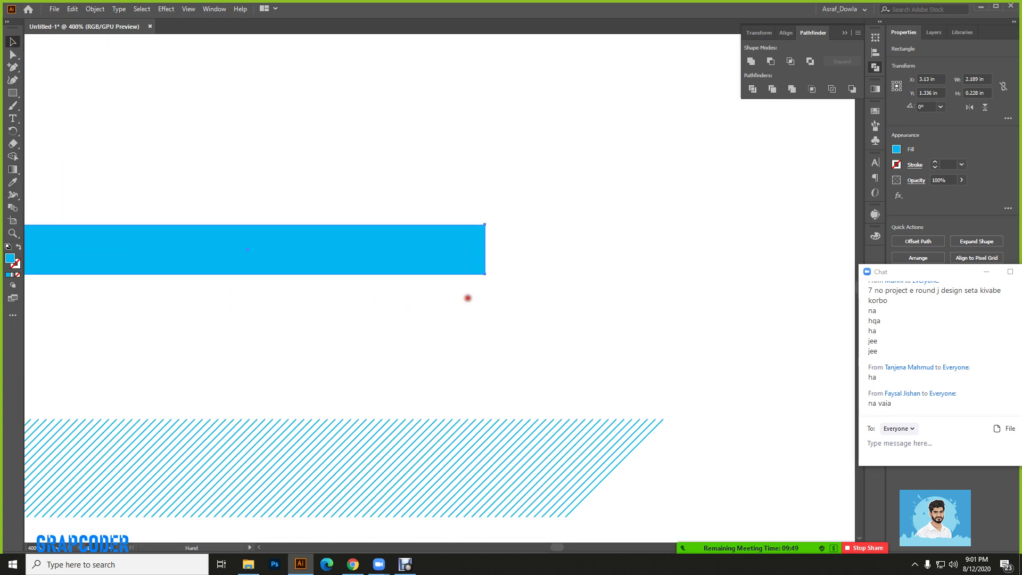
scroll(466, 296, "down", 1)
left_click_drag(465, 295, 568, 279)
scroll(320, 293, "down", 2)
left_click_drag(217, 314, 518, 231)
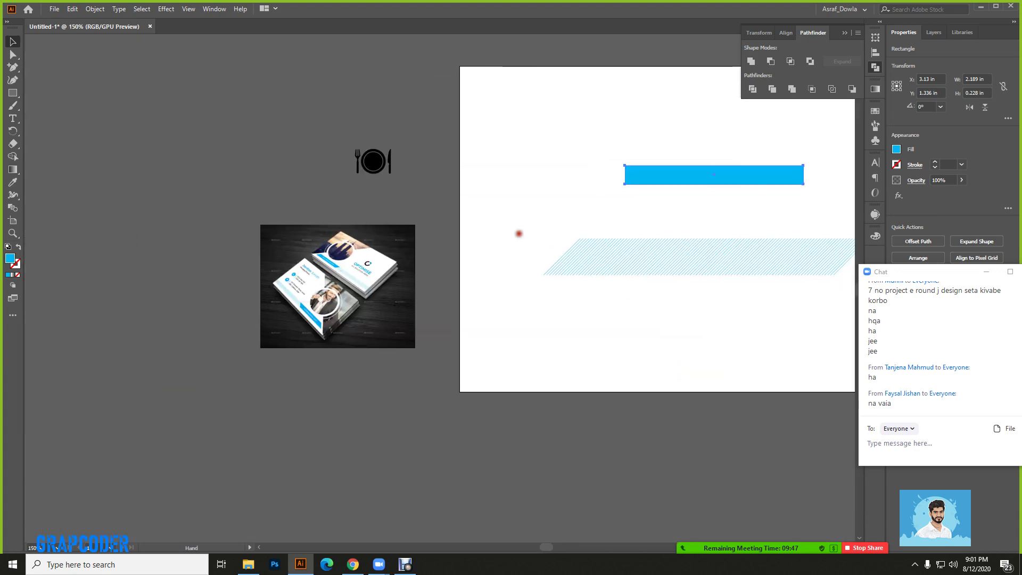
scroll(297, 304, "up", 6)
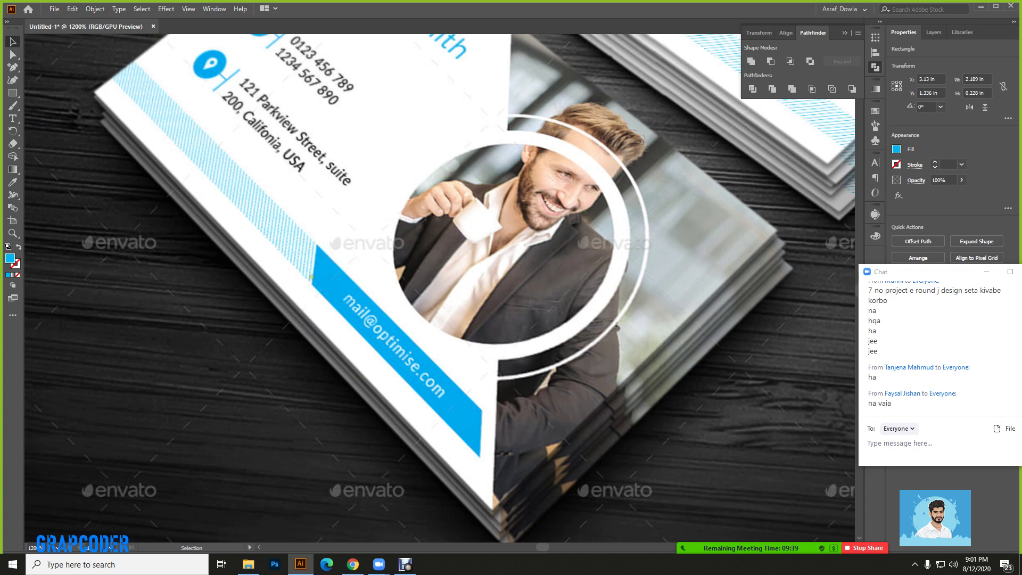
scroll(461, 359, "down", 5)
left_click_drag(799, 218, 357, 247)
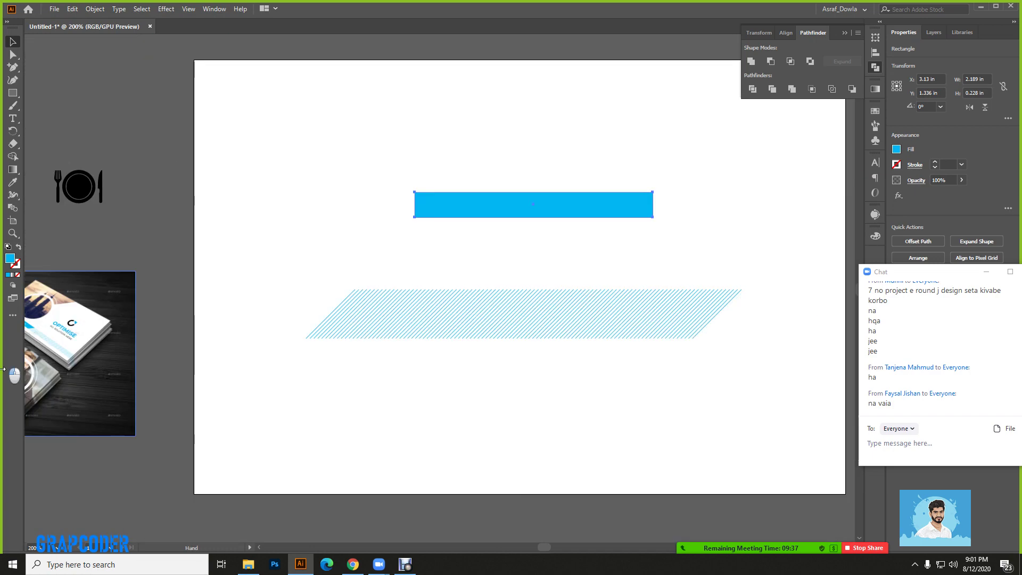
scroll(424, 226, "up", 3)
scroll(282, 306, "down", 3)
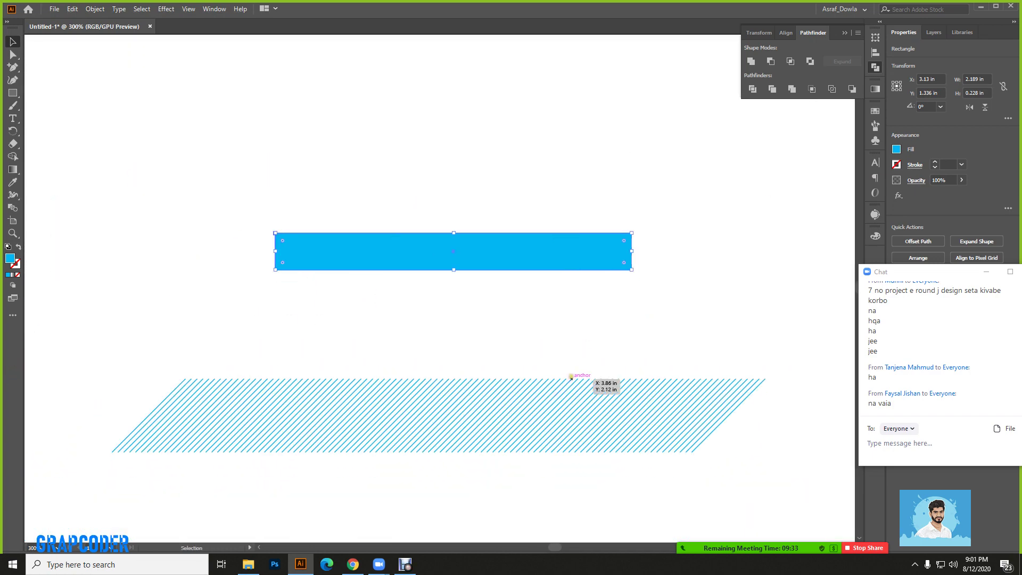
left_click(573, 318)
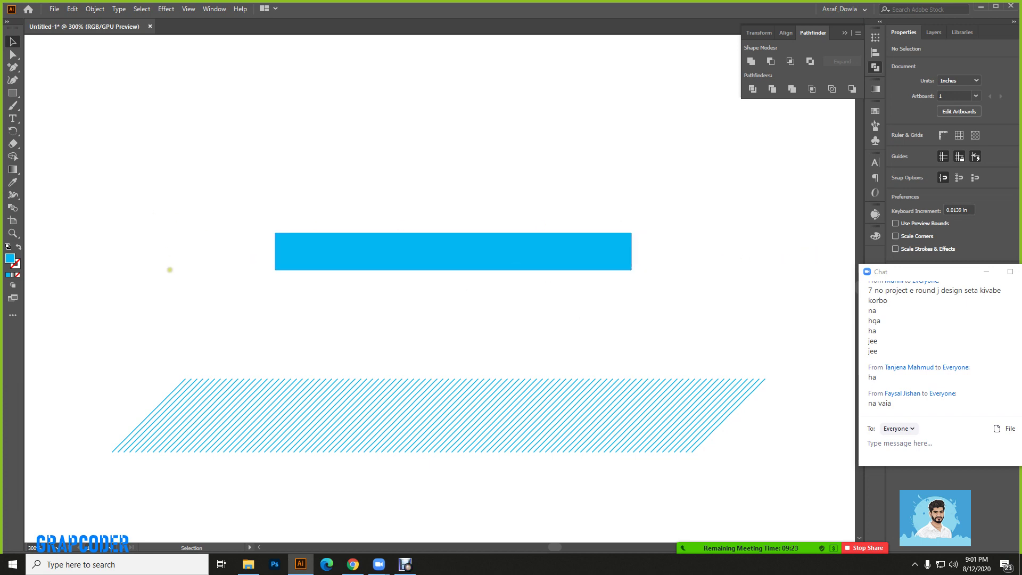
Nudge the blue rectangle's top corners left to slant it into a parallelogram
key("a")
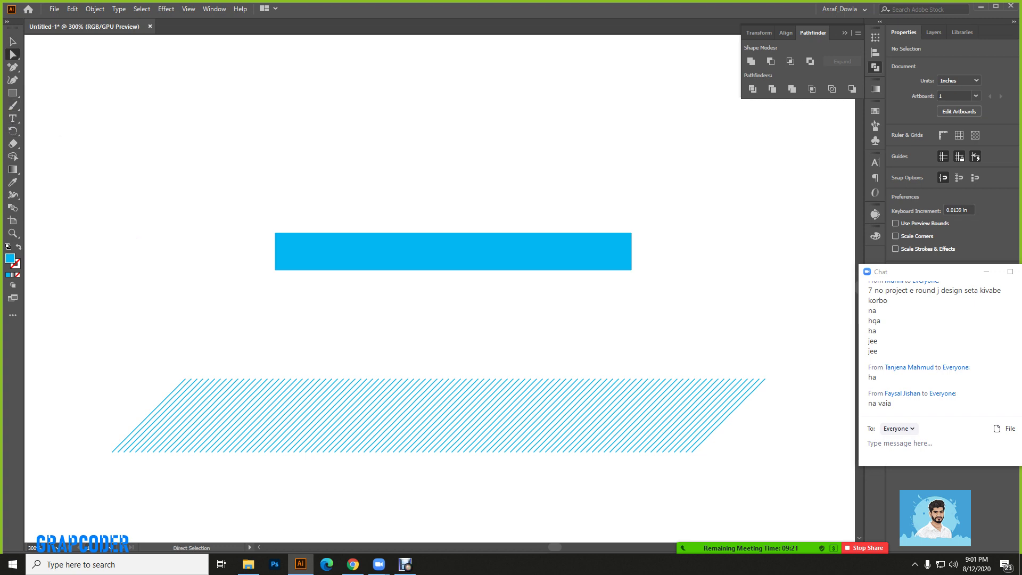
left_click_drag(208, 209, 650, 235)
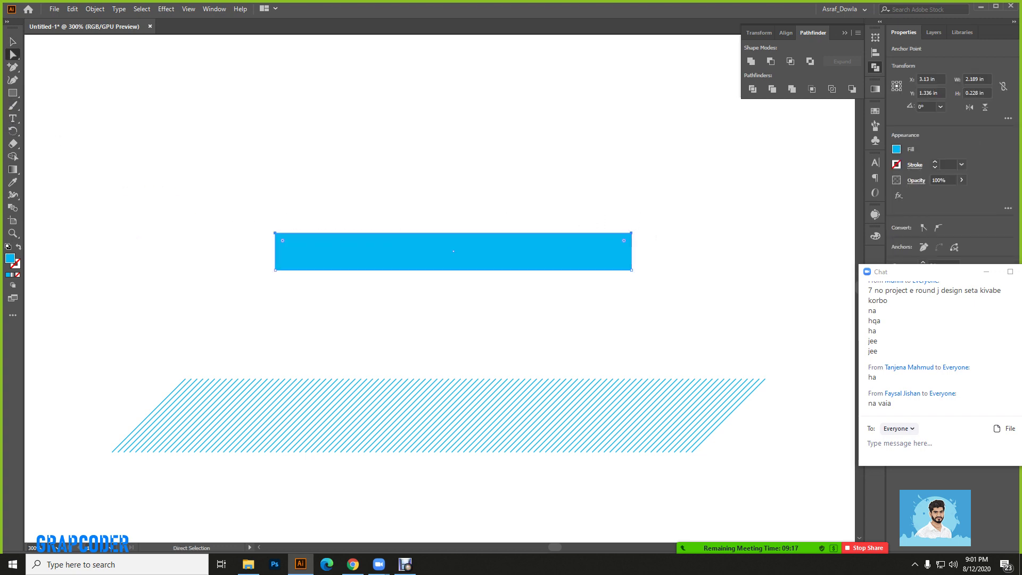
key("shift+Left")
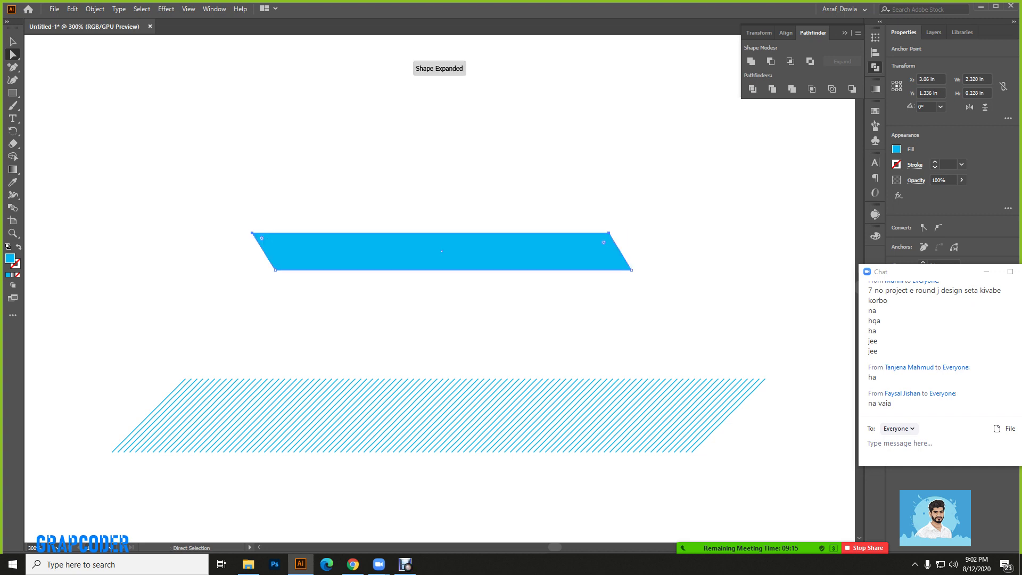
key("Left")
key("Left")
key("Left")
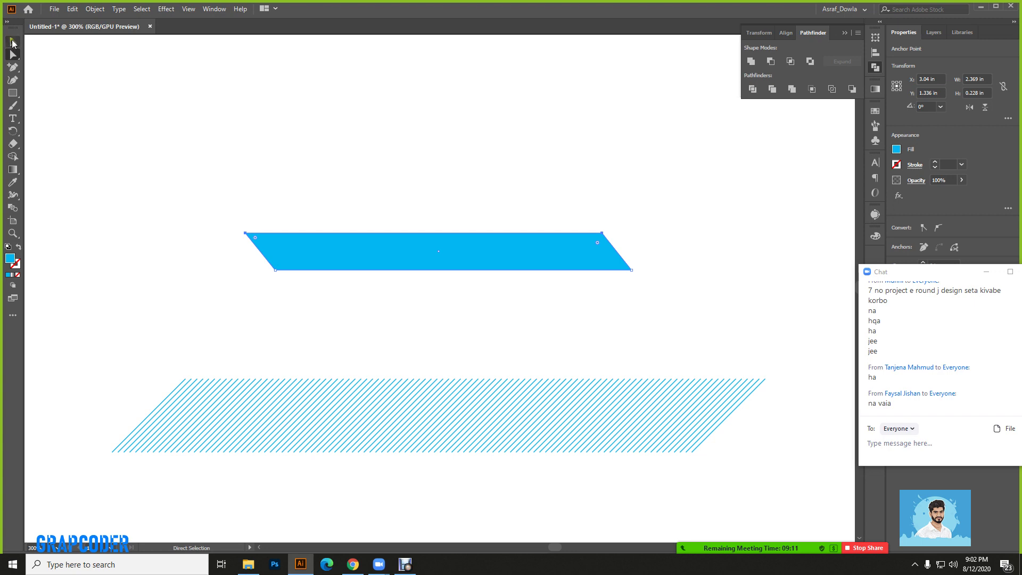
Move the parallelogram onto the hatch lines and clip them to it with Make Clipping Mask
left_click(13, 41)
left_click(258, 137)
left_click_drag(376, 199, 334, 121)
left_click_drag(367, 153, 356, 320)
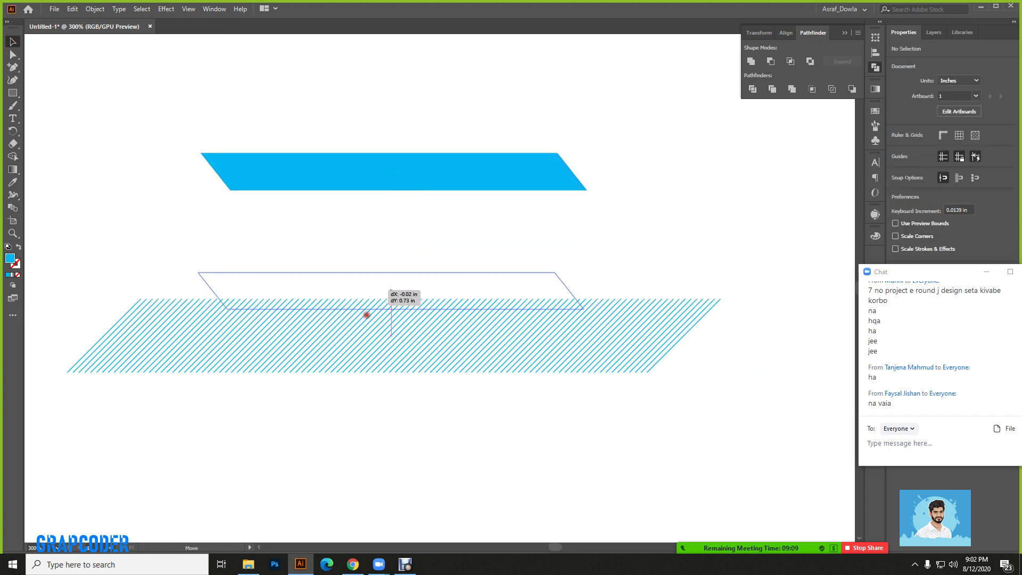
left_click_drag(353, 264, 422, 403)
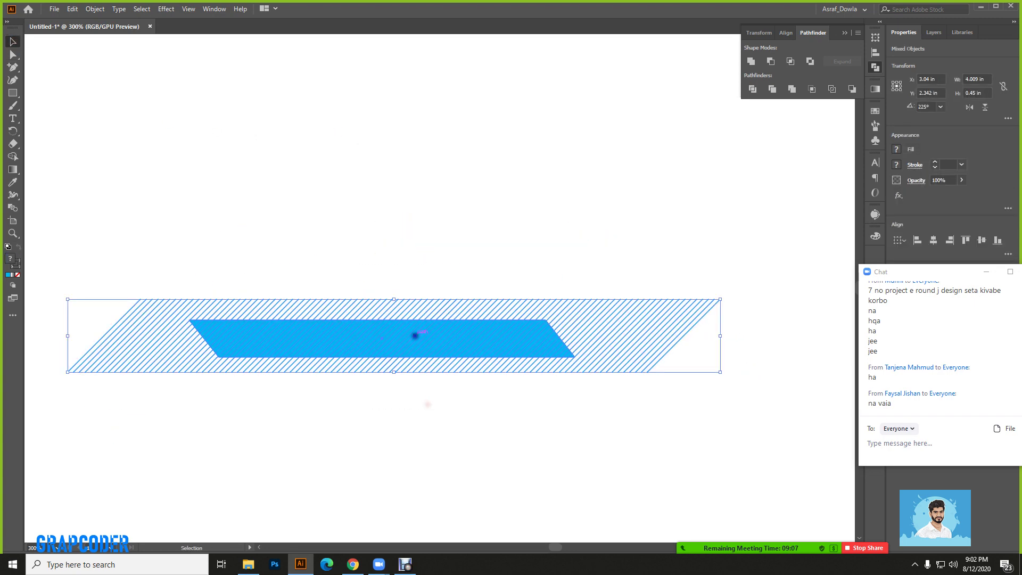
right_click(415, 335)
left_click(462, 427)
left_click(469, 260)
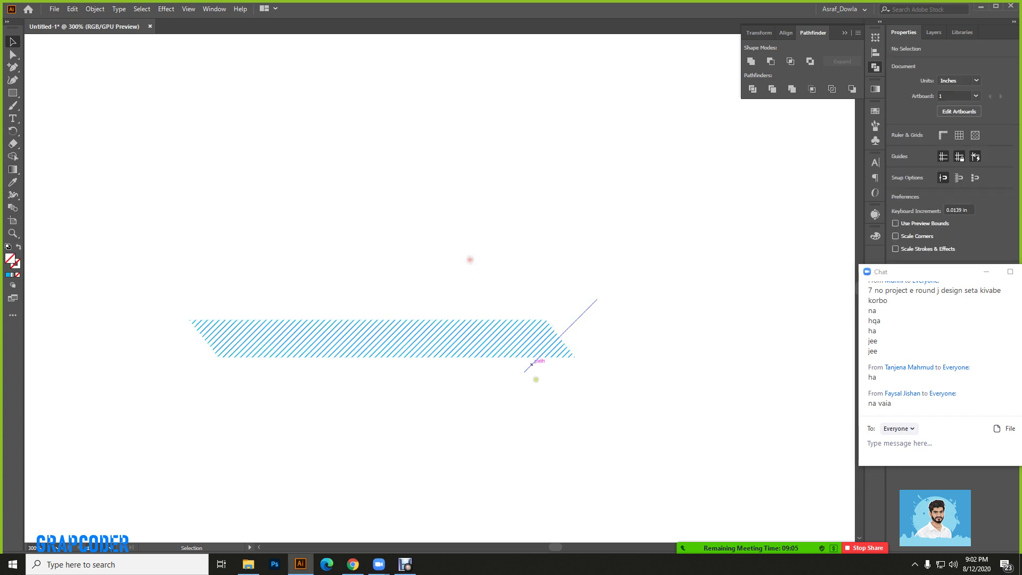
Zoom out and move the hatched blue band above the artboard
key("ctrl+minus")
key("ctrl+minus")
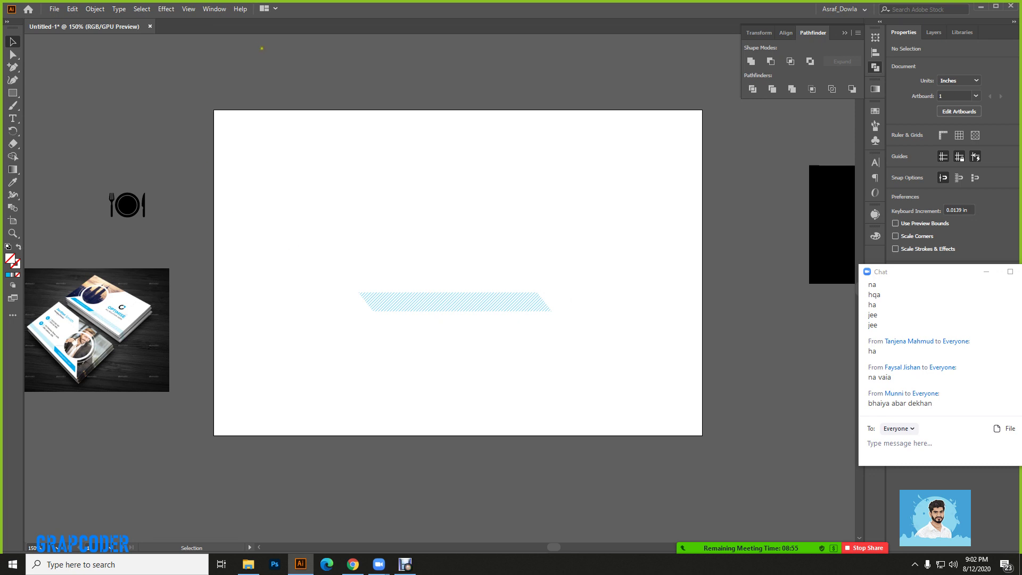
left_click_drag(344, 184, 439, 360)
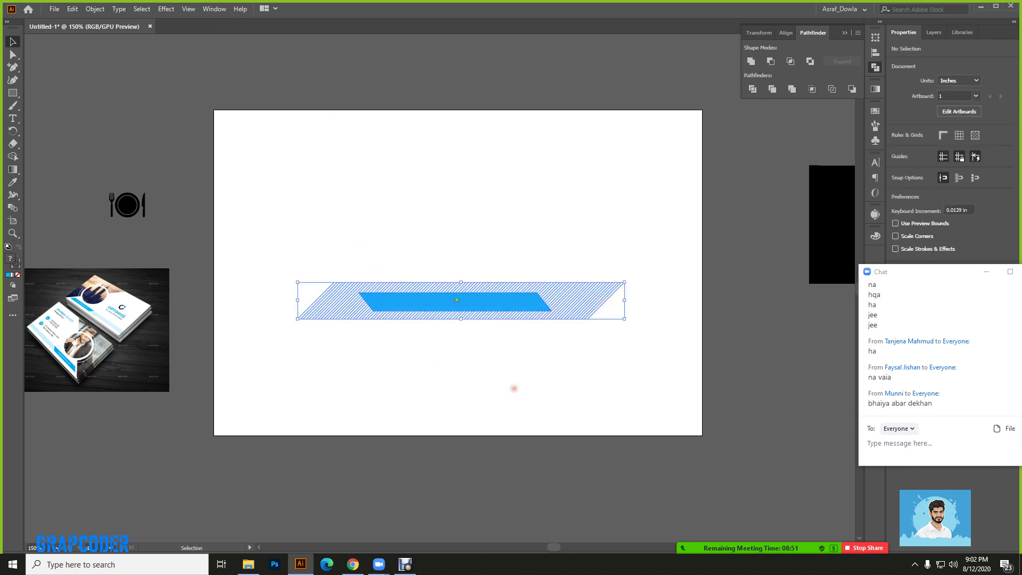
left_click_drag(454, 299, 417, 65)
left_click(151, 144)
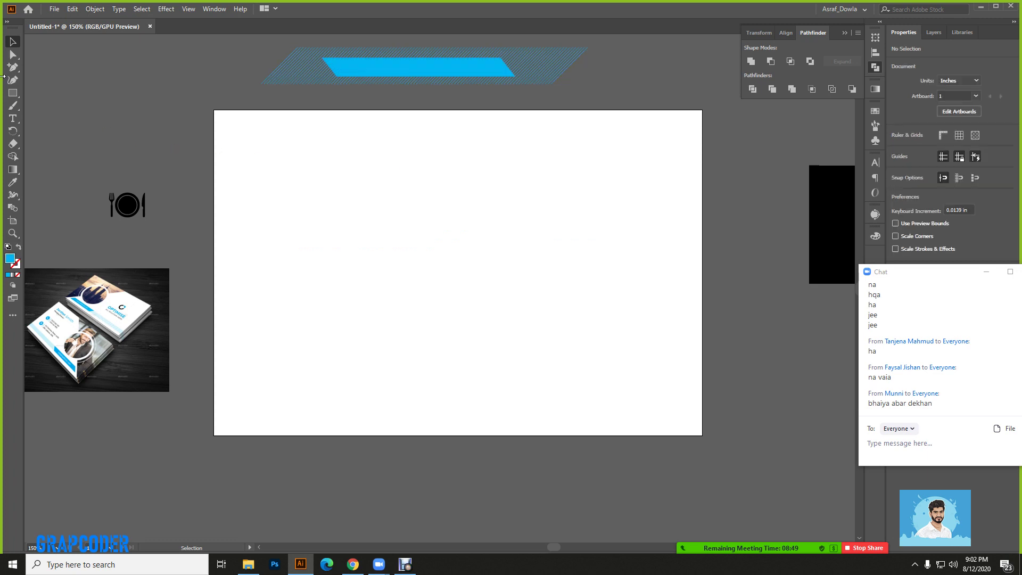
left_click(13, 94)
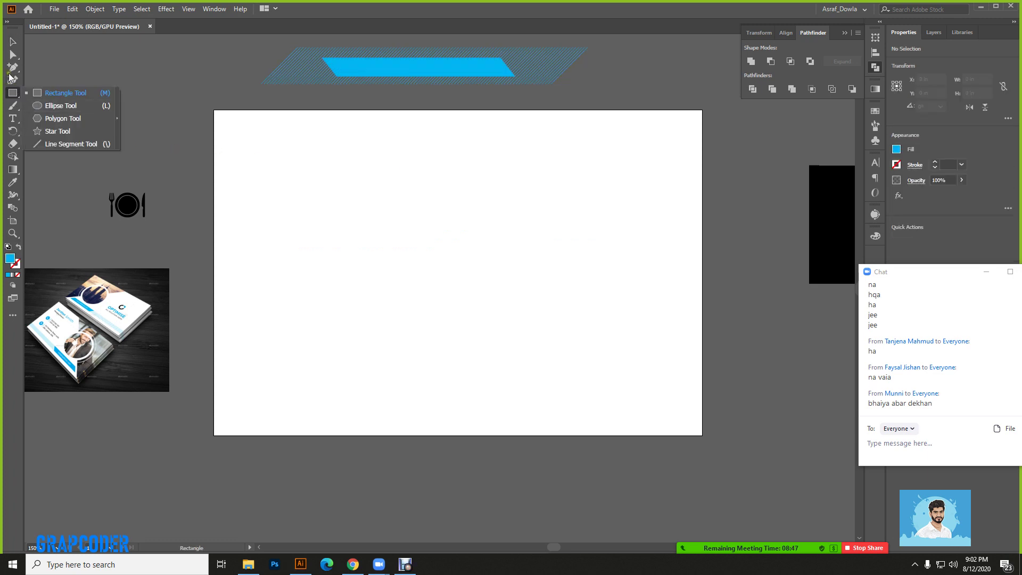
Draw a diagonal line and sample the card's cyan blue with the Eyedropper
left_click(64, 144)
left_click_drag(285, 64, 286, 189)
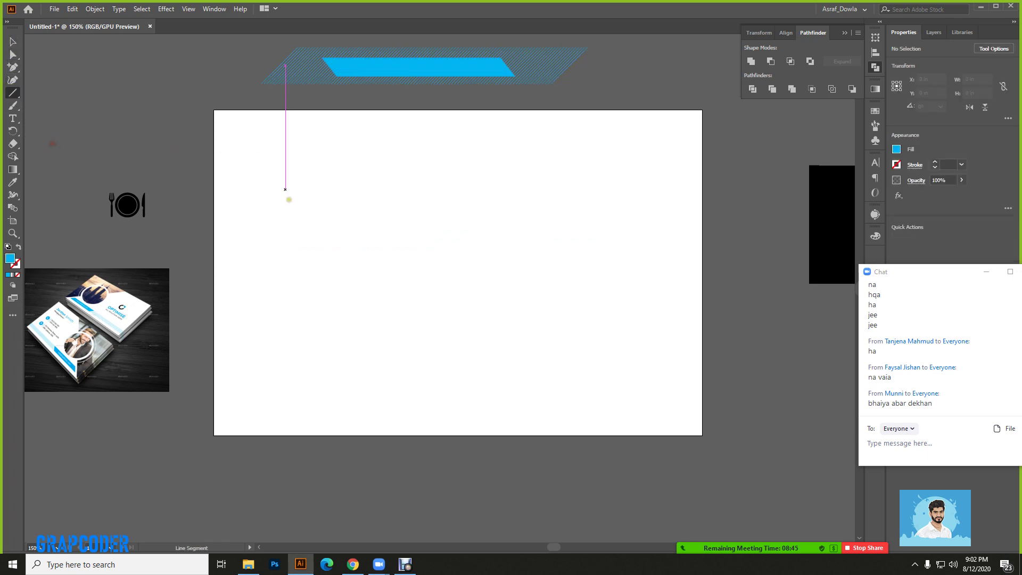
mouse_move(362, 227)
left_mouse_down()
mouse_move(361, 288)
mouse_move(330, 321)
mouse_move(311, 295)
left_mouse_up()
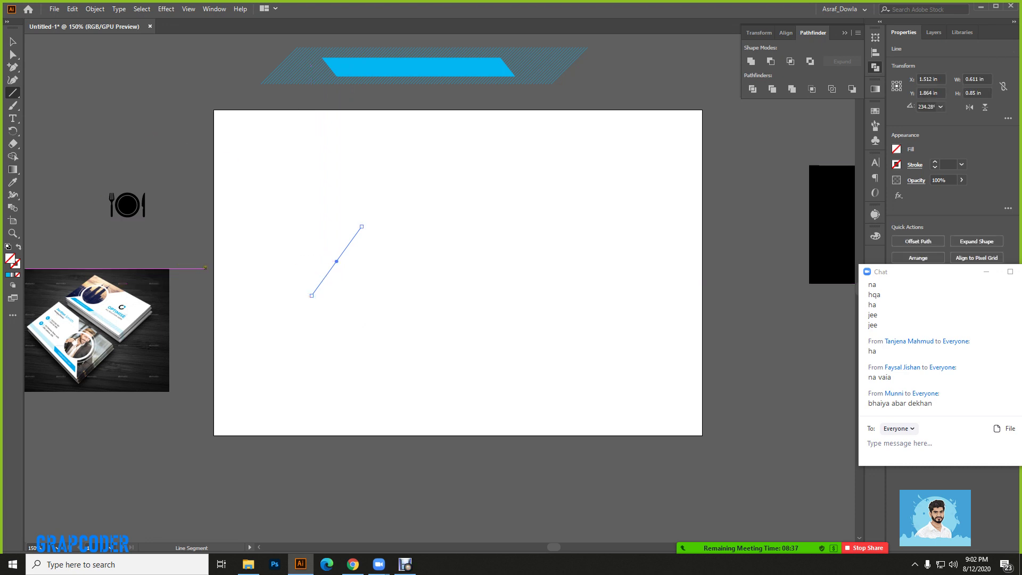
key("i")
left_click(79, 306)
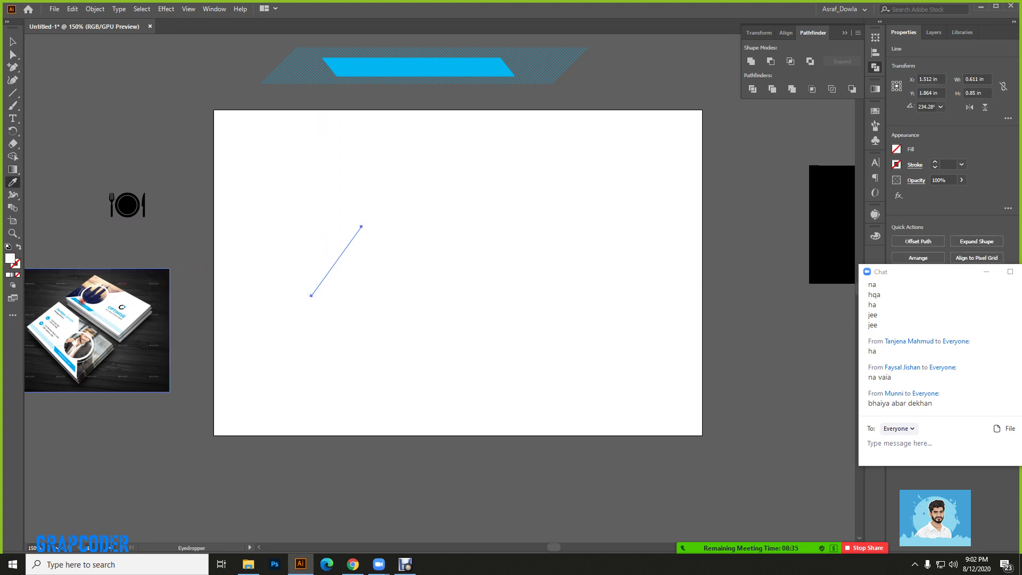
left_click(83, 310)
Make the sampled cyan blue the line's stroke colour
key("v")
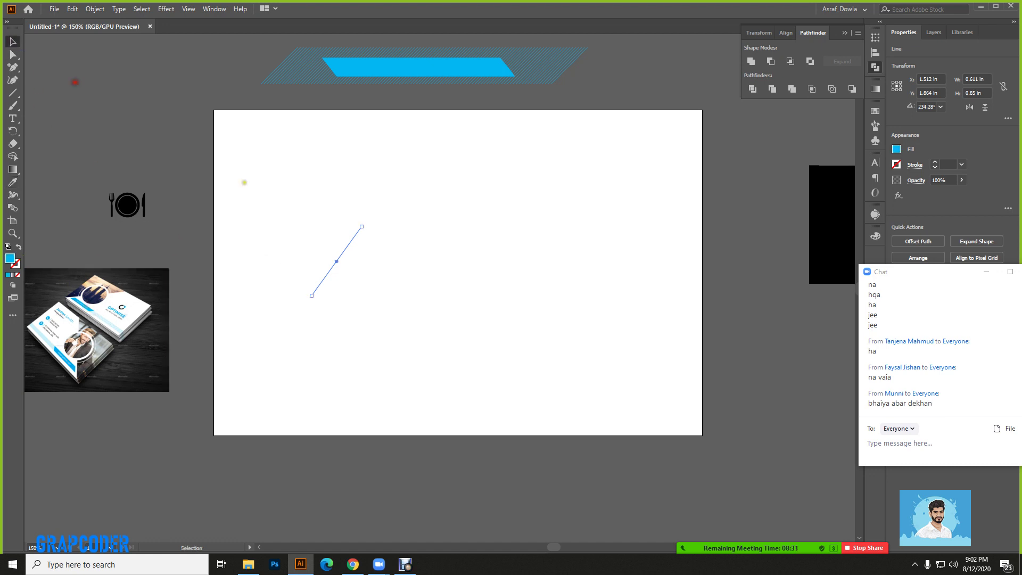
left_click(409, 266)
left_click_drag(311, 250, 481, 294)
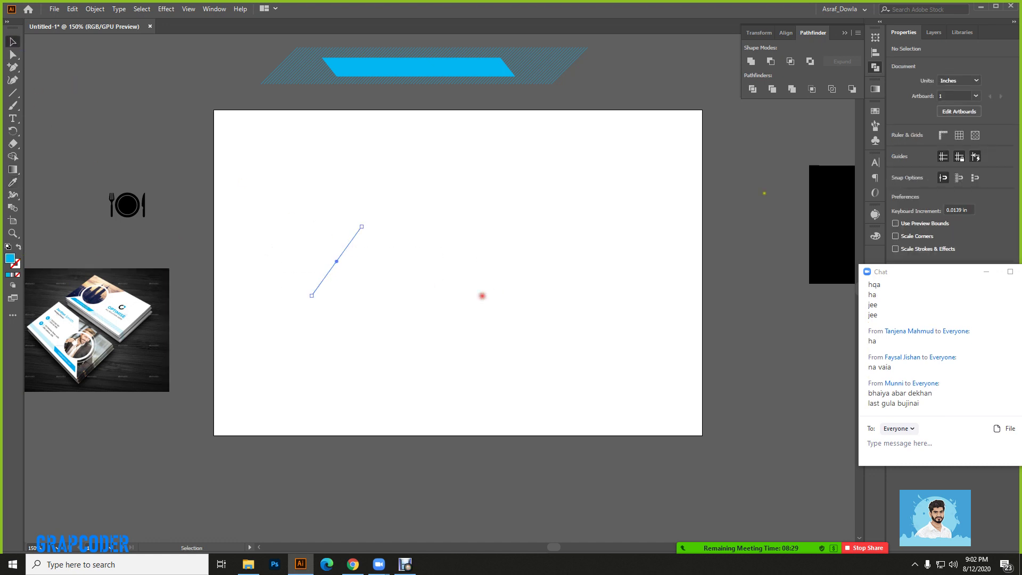
left_click(282, 228)
scroll(330, 265, "up", 6, "alt")
scroll(330, 265, "down", 6, "alt")
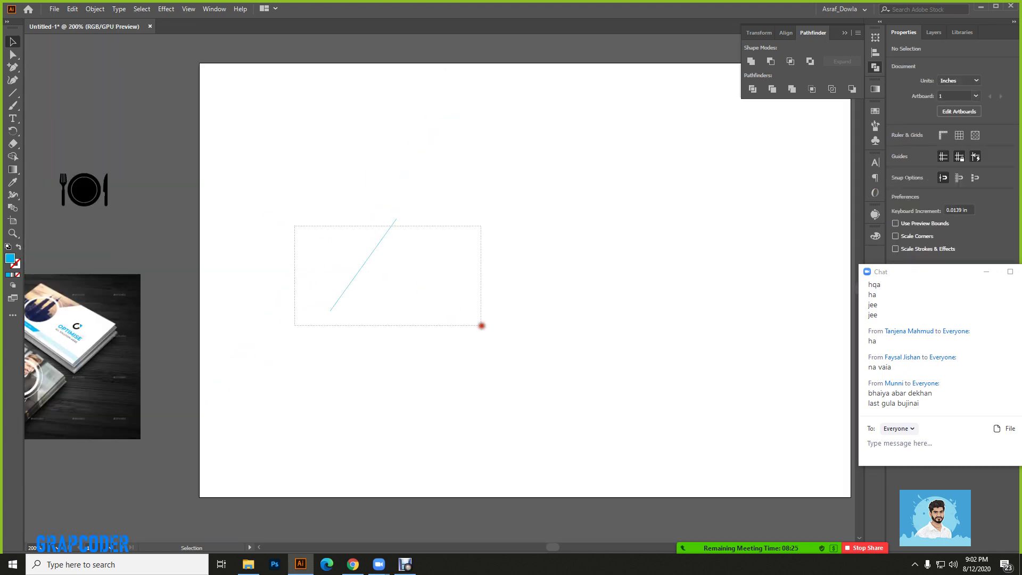
left_click_drag(292, 225, 482, 326)
left_click(18, 247)
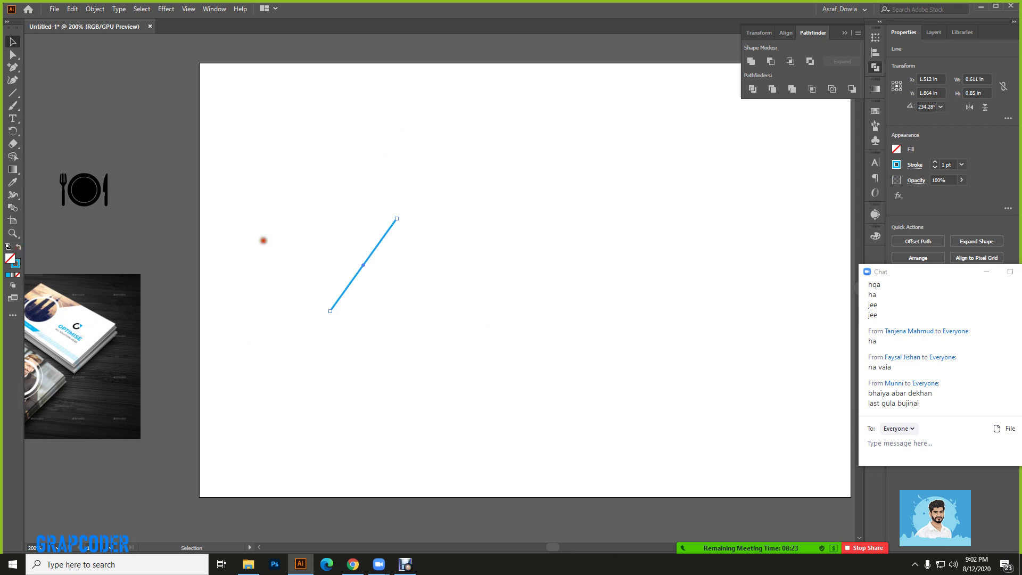
left_click(323, 278)
Set the cyan line's stroke weight to 0.5 pt
mouse_move(923, 266)
left_mouse_down()
mouse_move(931, 291)
mouse_move(895, 310)
mouse_move(506, 420)
left_mouse_up()
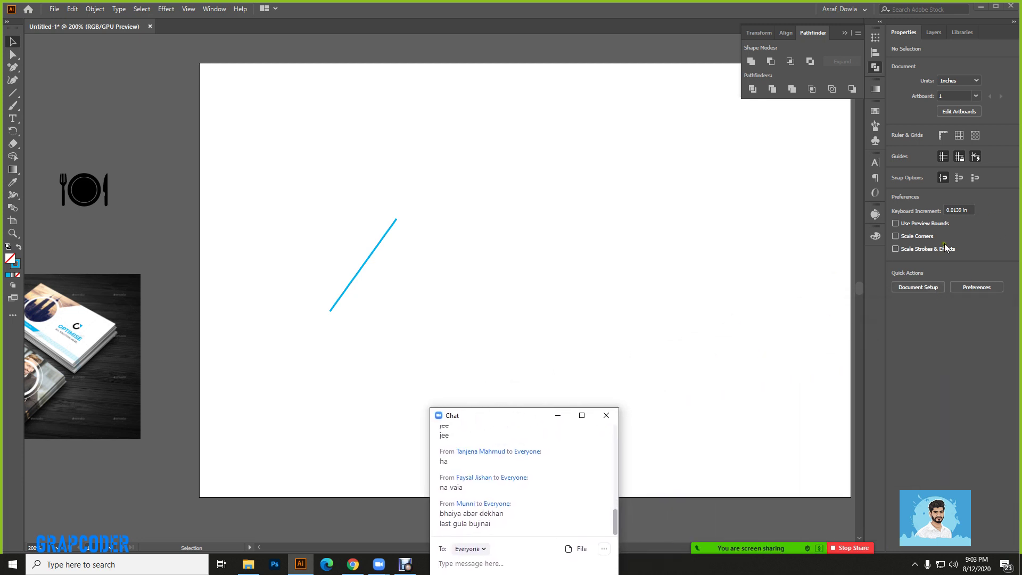
left_click(500, 269)
left_click_drag(351, 225, 472, 276)
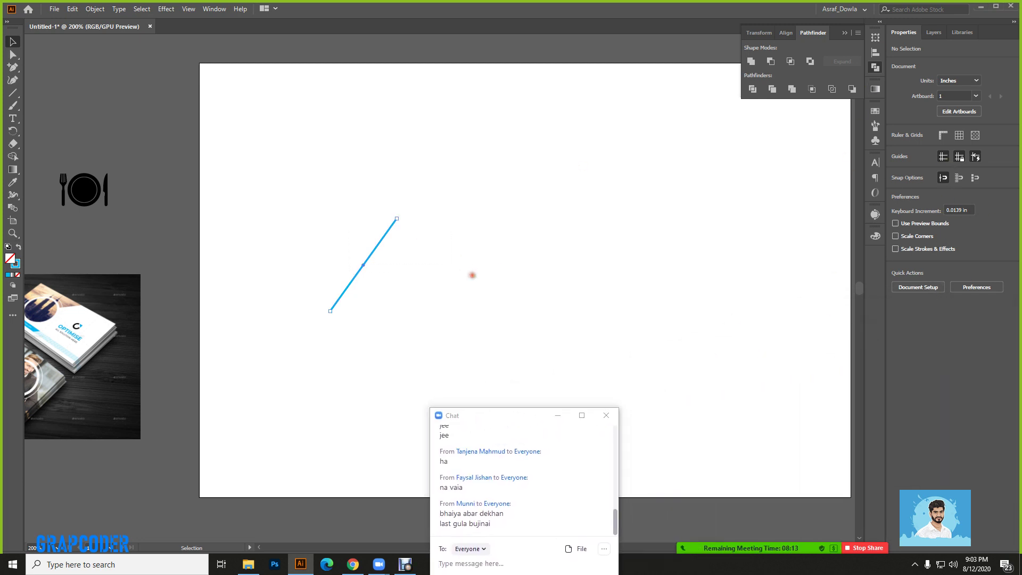
left_click(962, 164)
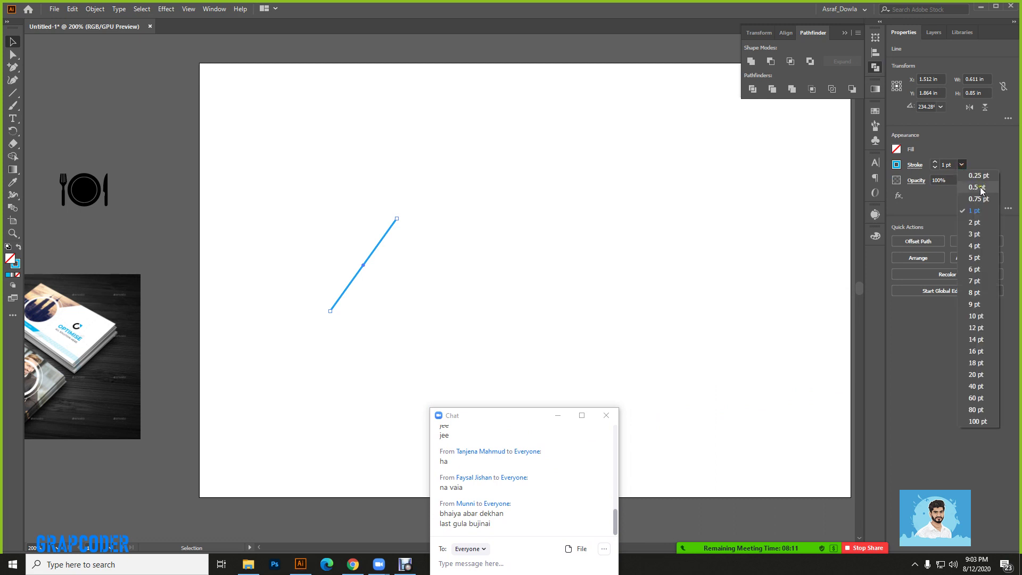
left_click(979, 187)
left_click(502, 256)
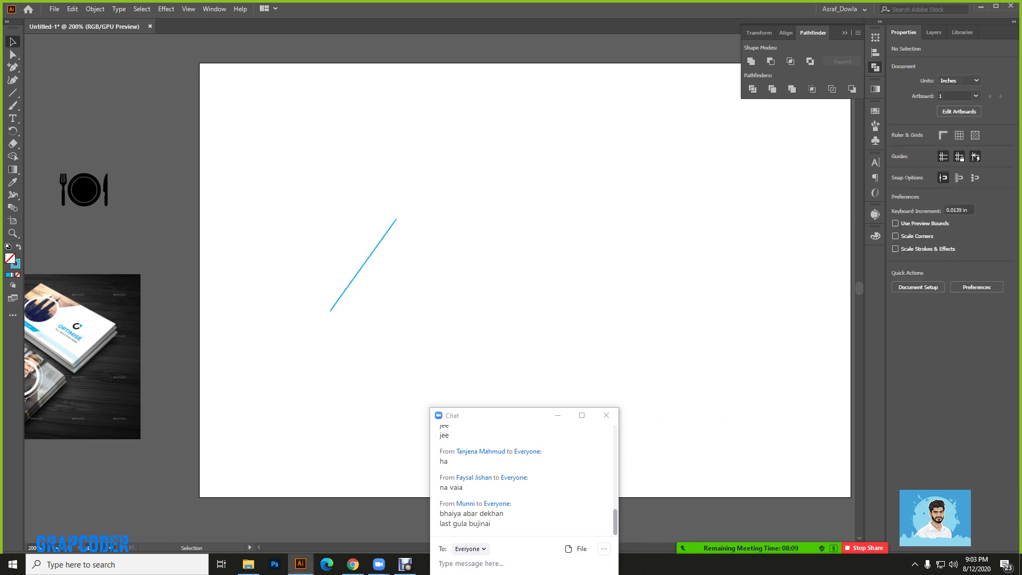
left_click_drag(467, 274, 354, 269)
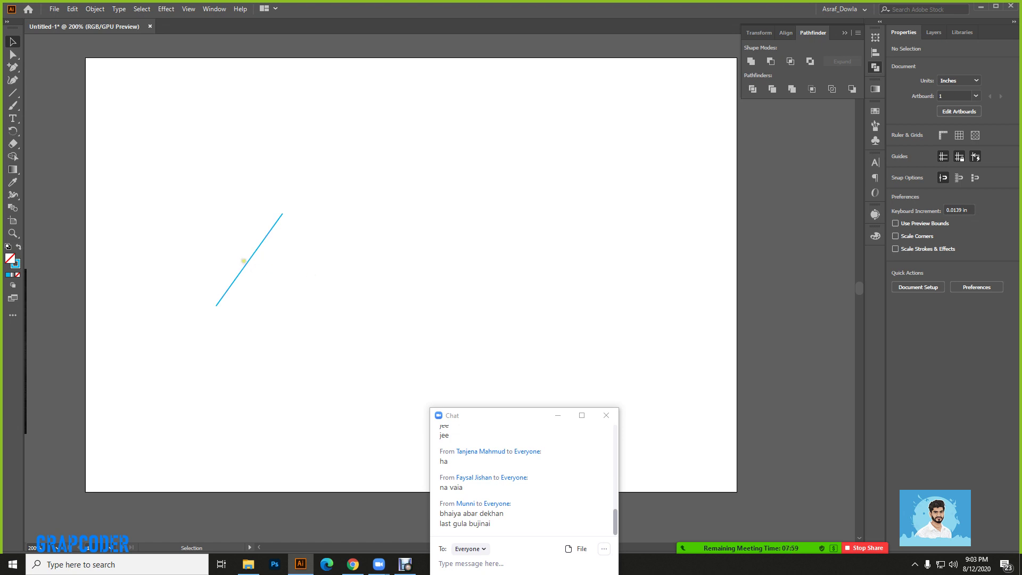
left_click_drag(246, 264, 254, 260)
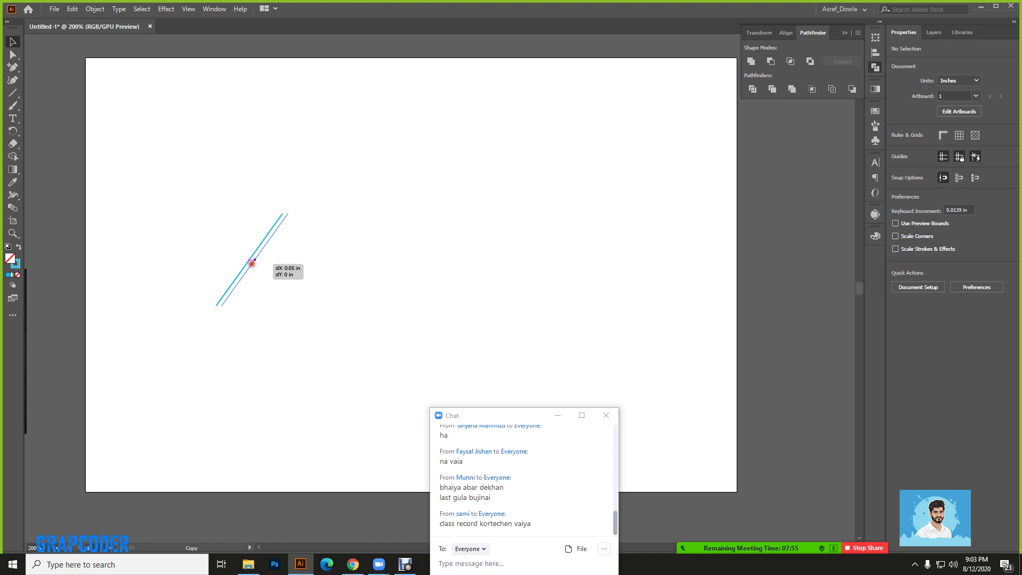
key("shift")
left_click_drag(254, 260, 254, 260)
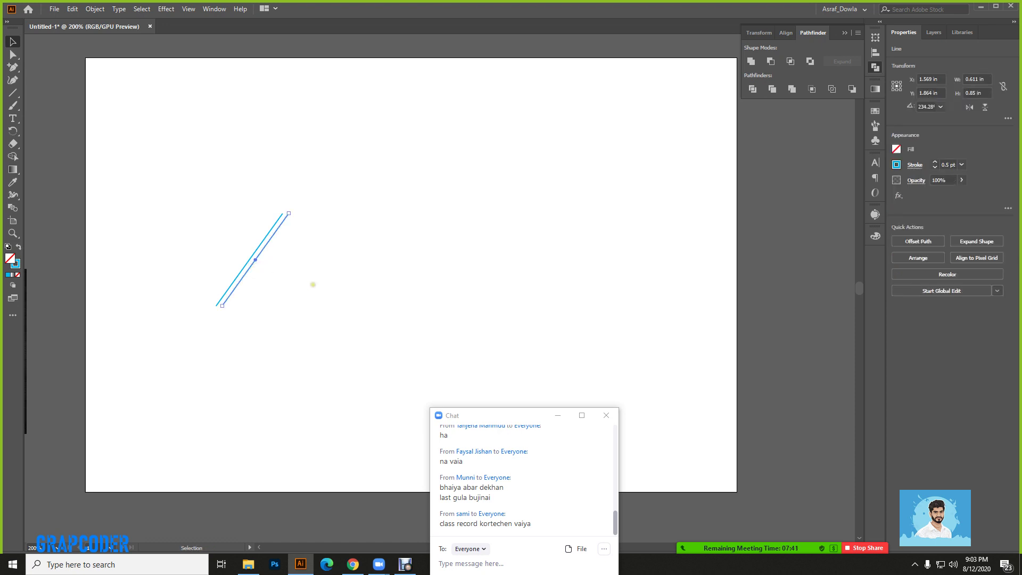
left_click(515, 139)
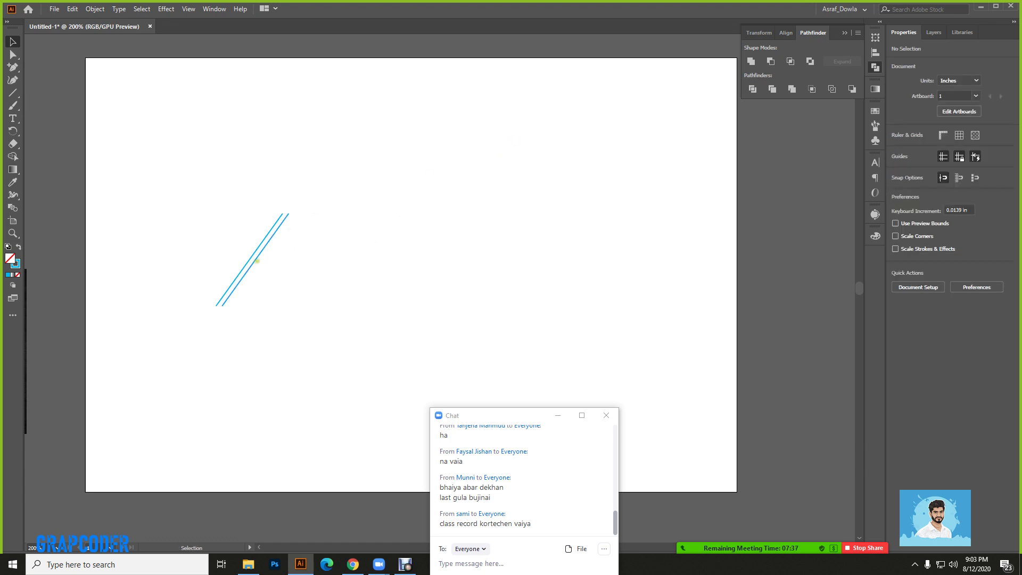
left_click(255, 261)
key("Delete")
left_click(258, 247)
left_click_drag(258, 248, 264, 249)
key("ctrl+d")
key("ctrl+d")
key("ctrl+d")
key("ctrl+d")
key("ctrl+d")
key("ctrl+d")
key("ctrl+d")
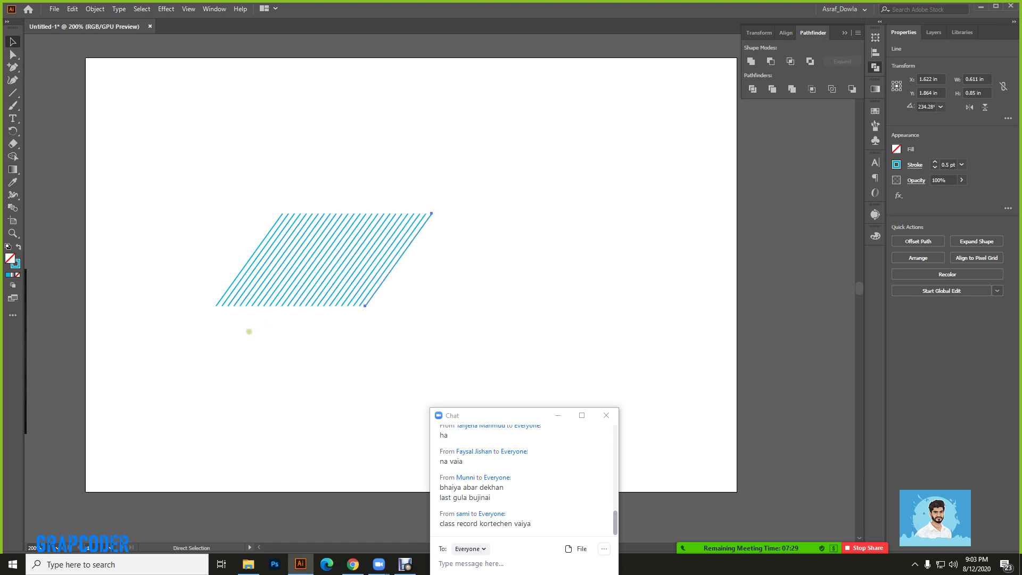
key("ctrl+d")
key("ctrl+d")
key("ctrl+d")
key("ctrl+d")
key("ctrl+d")
key("ctrl+d")
key("ctrl+d")
key("ctrl+d")
key("ctrl+d")
key("ctrl+d")
key("ctrl+d")
key("ctrl+d")
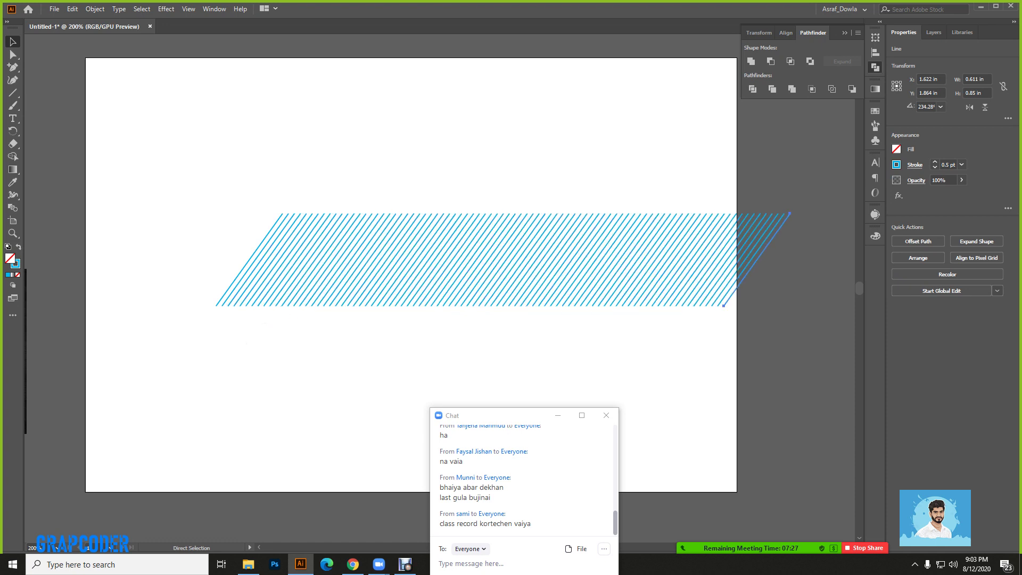
key("ctrl+d")
key("ctrl+d")
key("ctrl+d")
scroll(386, 338, "down", 1)
scroll(441, 337, "down", 1, "alt")
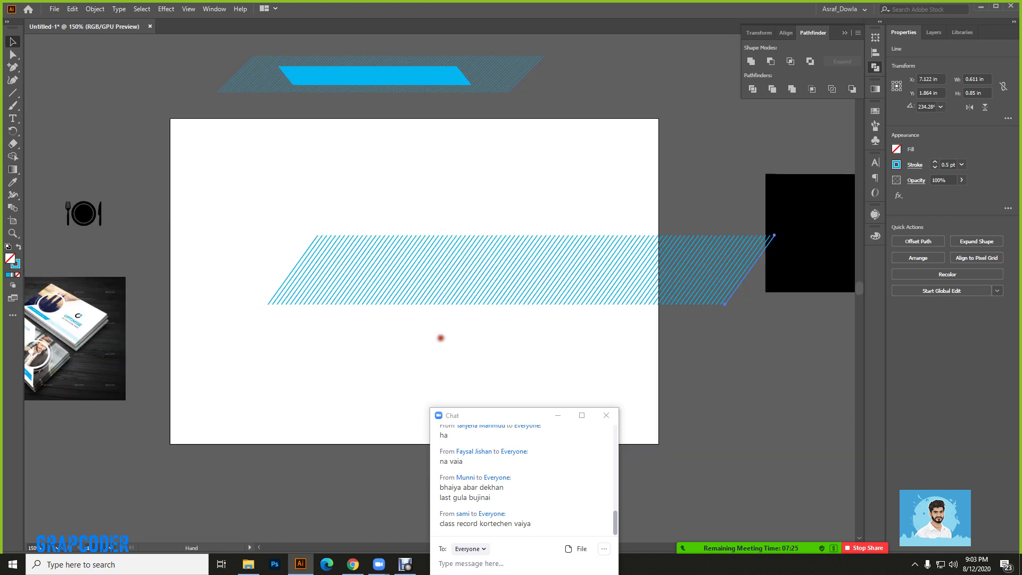
left_click_drag(440, 338, 310, 343)
left_click_drag(123, 238, 625, 343)
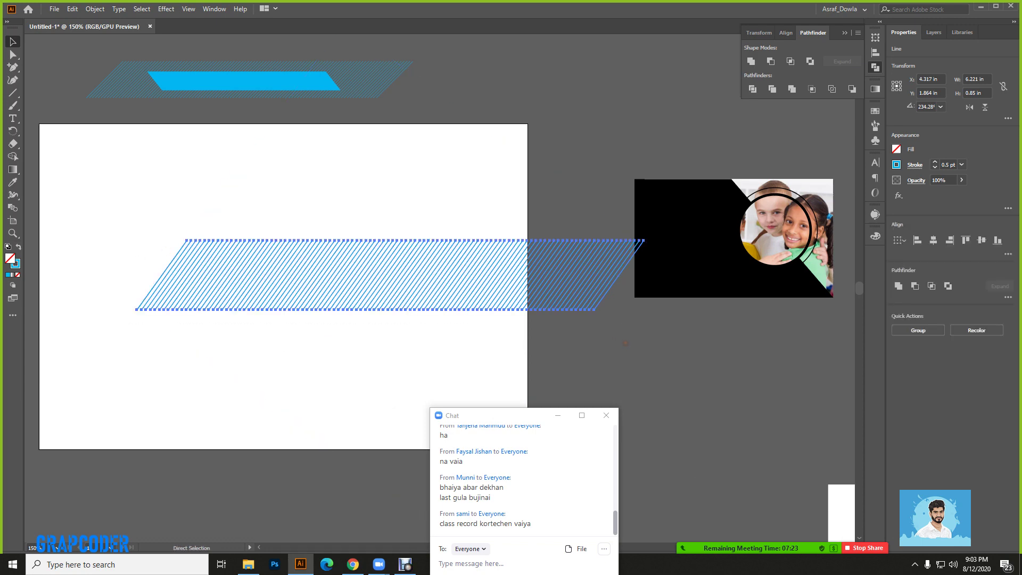
key("ctrl+g")
scroll(456, 328, "down", 2, "alt")
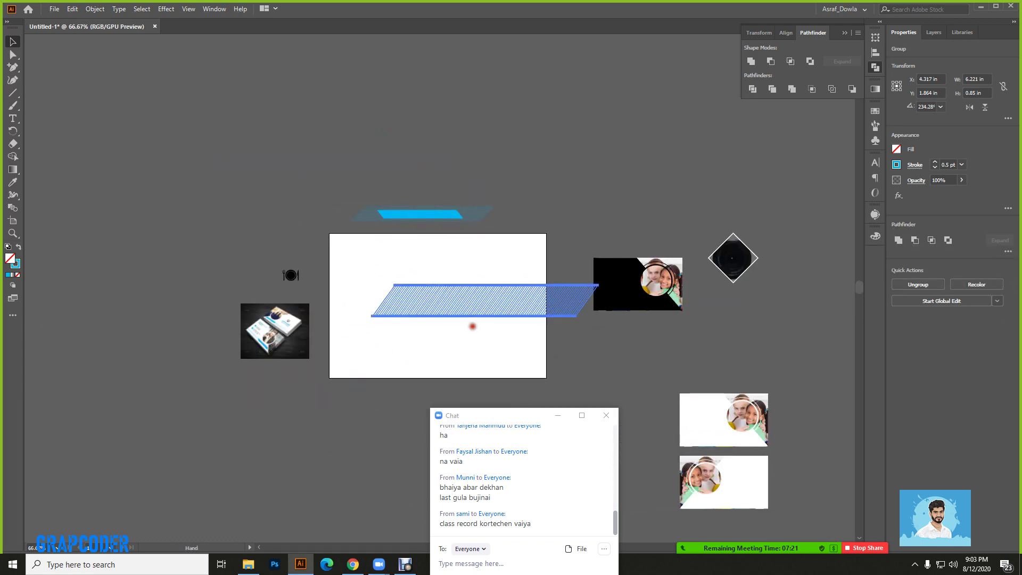
left_click_drag(457, 303, 347, 333)
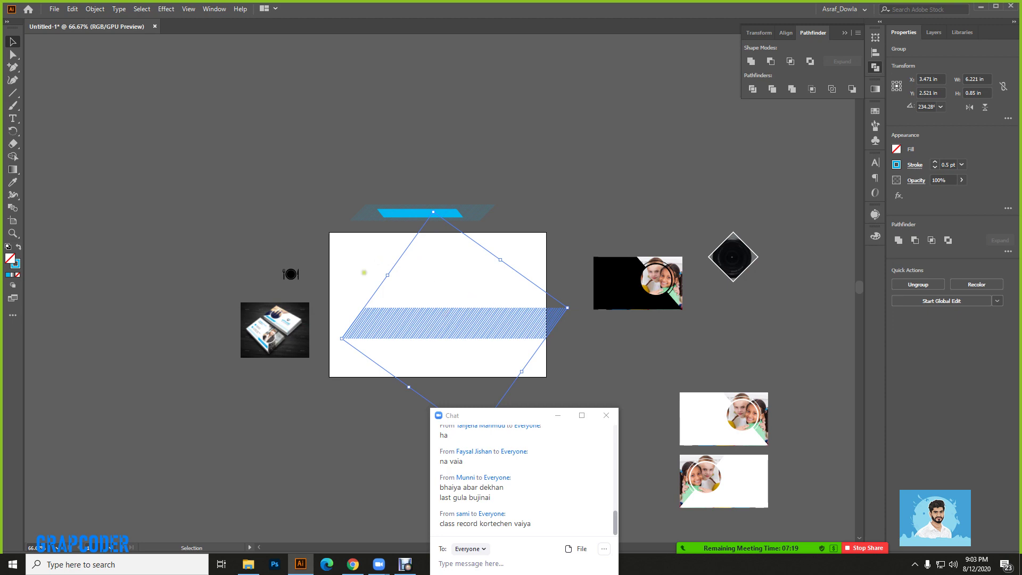
left_click(364, 257)
scroll(269, 334, "up", 6, "alt")
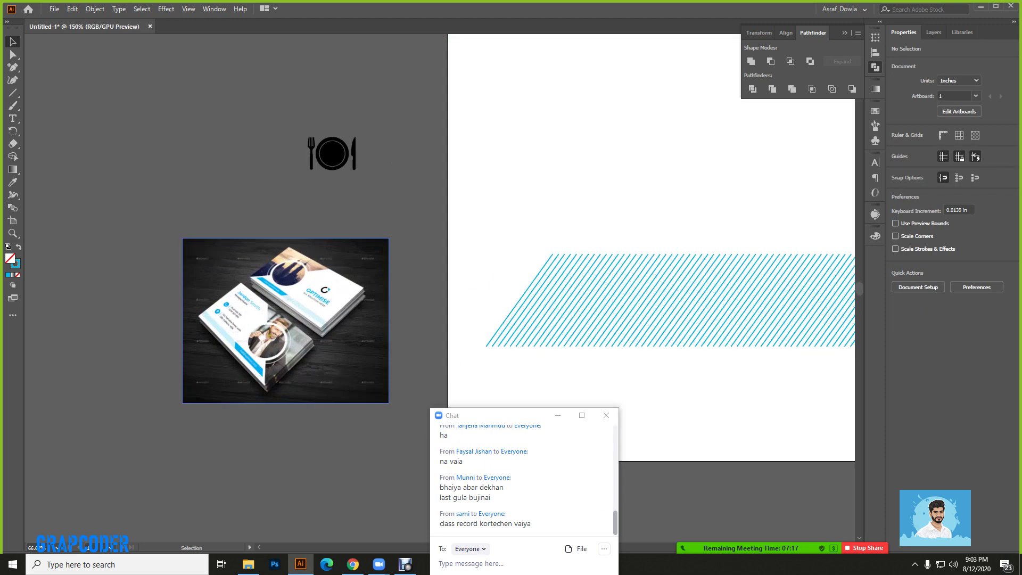
scroll(324, 285, "down", 3)
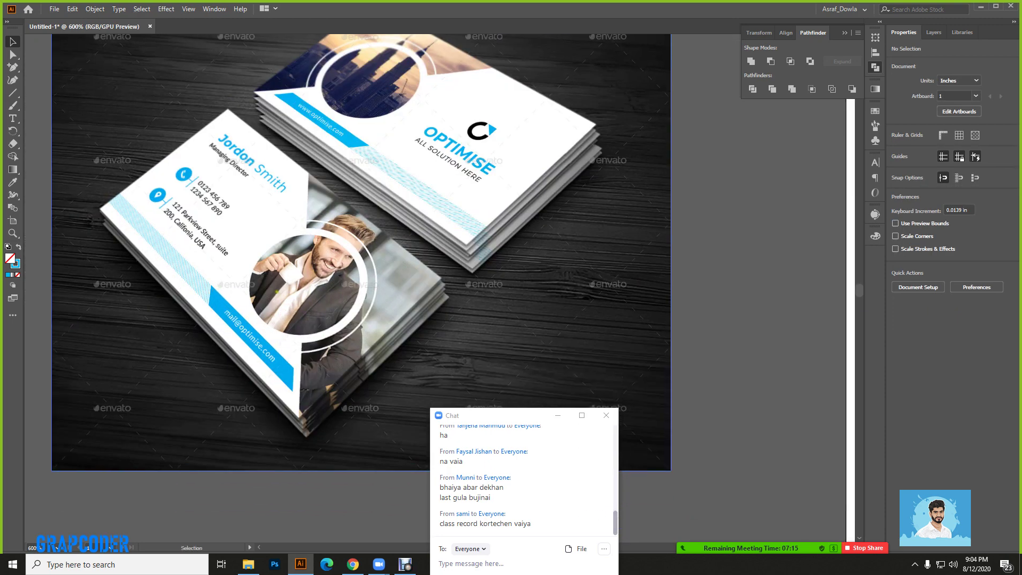
scroll(293, 290, "down", 3, "alt")
scroll(293, 290, "up", 3)
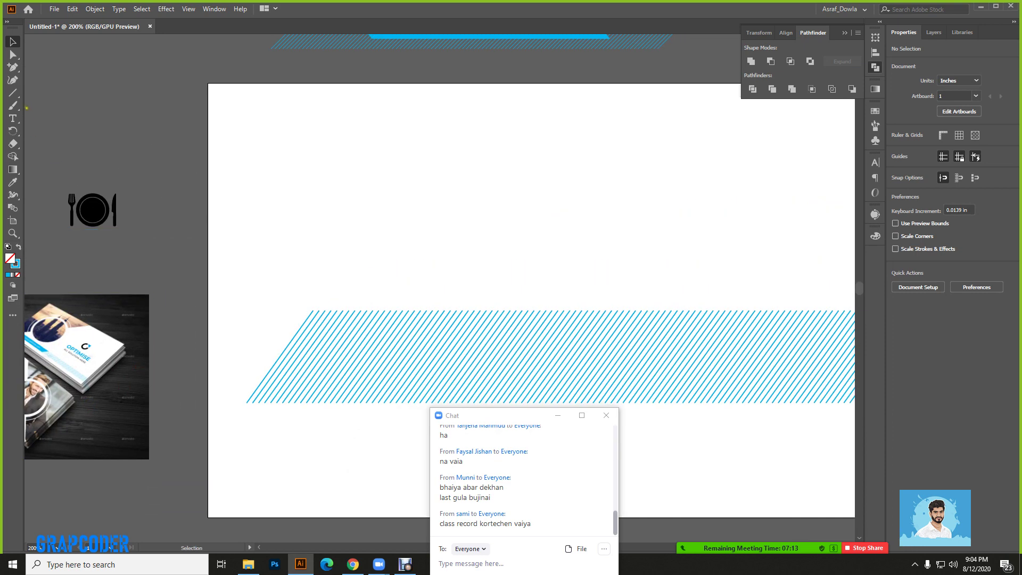
Draw a long thin rectangle near the card's top, filled solid blue with no outline
left_click_drag(13, 93, 59, 96)
left_click_drag(374, 141, 375, 141)
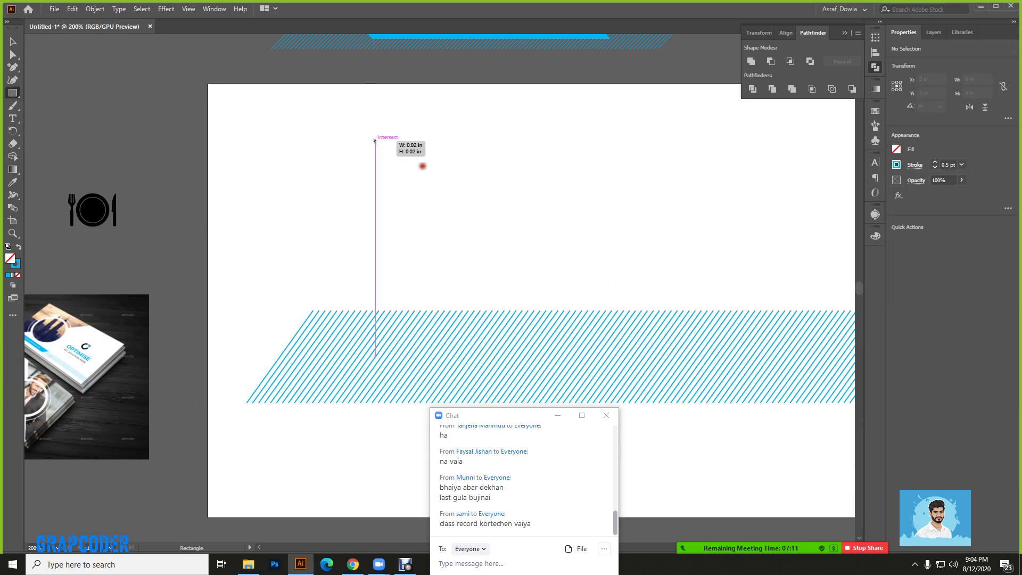
left_click_drag(423, 166, 698, 175)
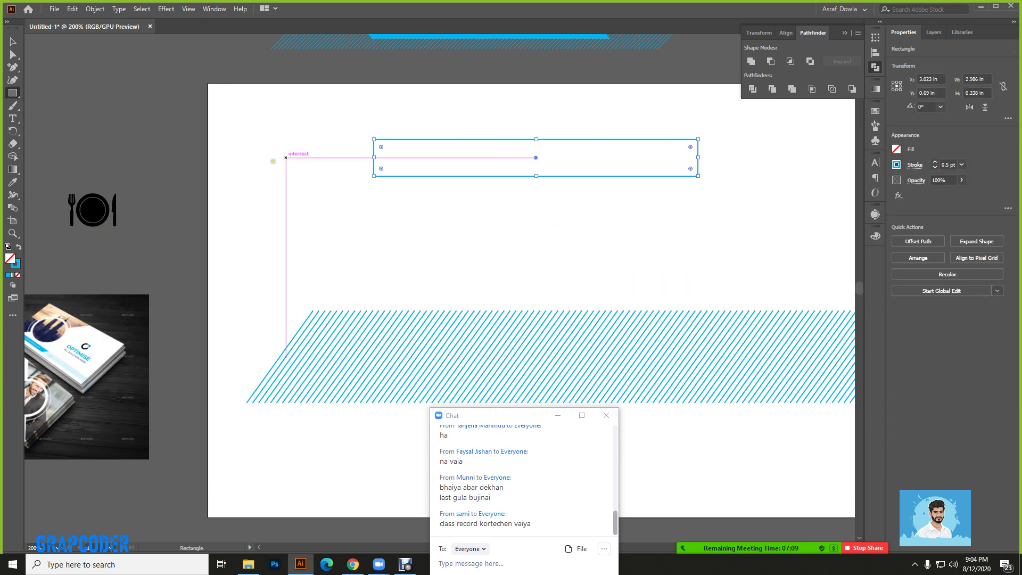
left_click(20, 246)
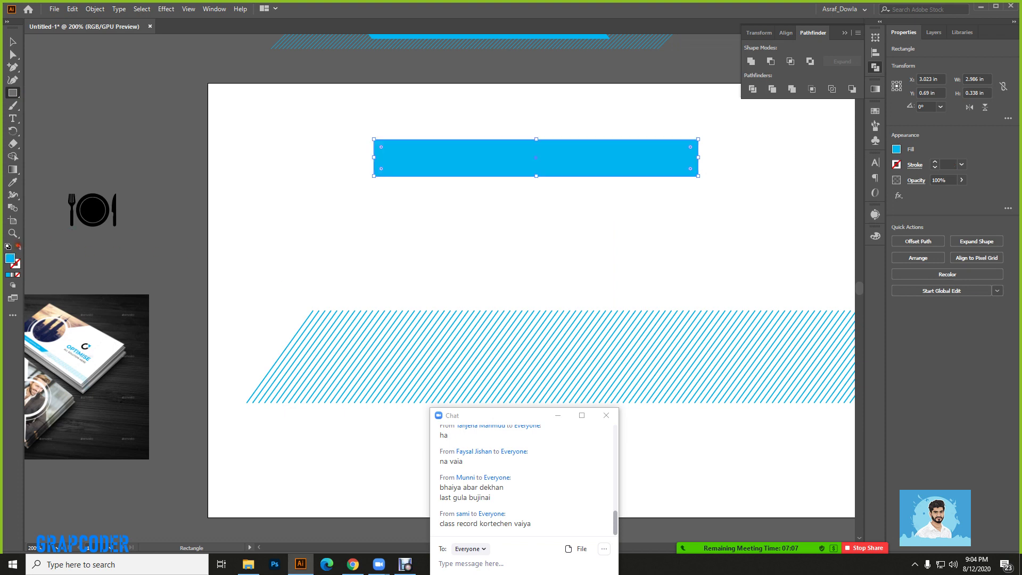
left_click(13, 41)
left_click_drag(311, 215, 372, 217)
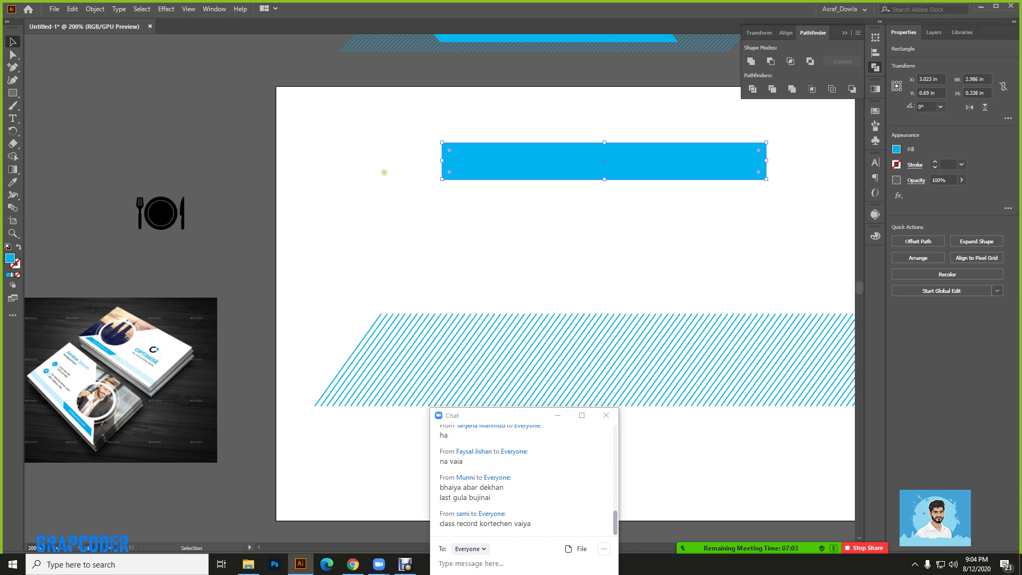
left_click_drag(384, 172, 349, 224)
Try slanting the rectangle by sliding its top corner points, then return them to straight ends
key("a")
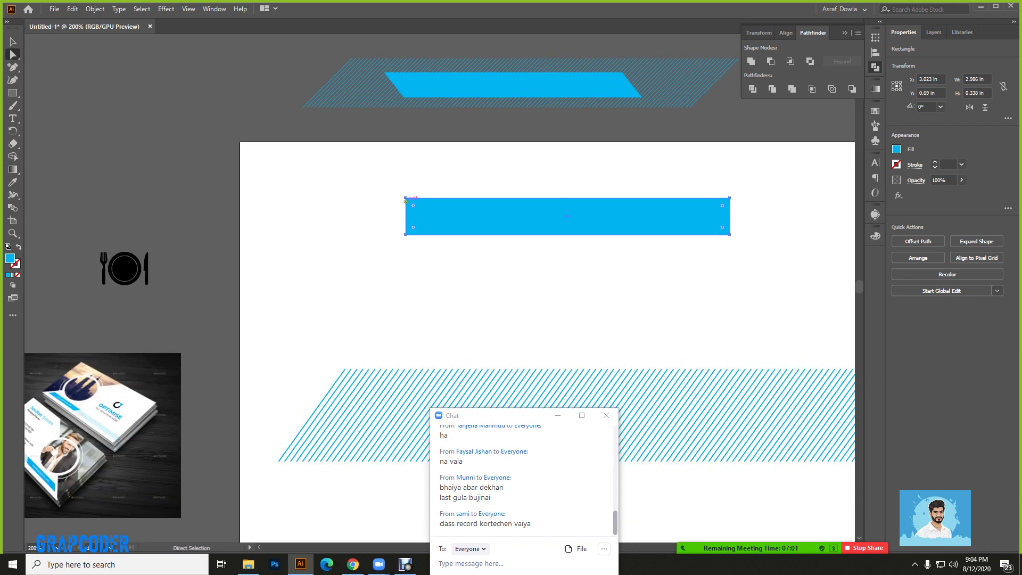
left_click(405, 198)
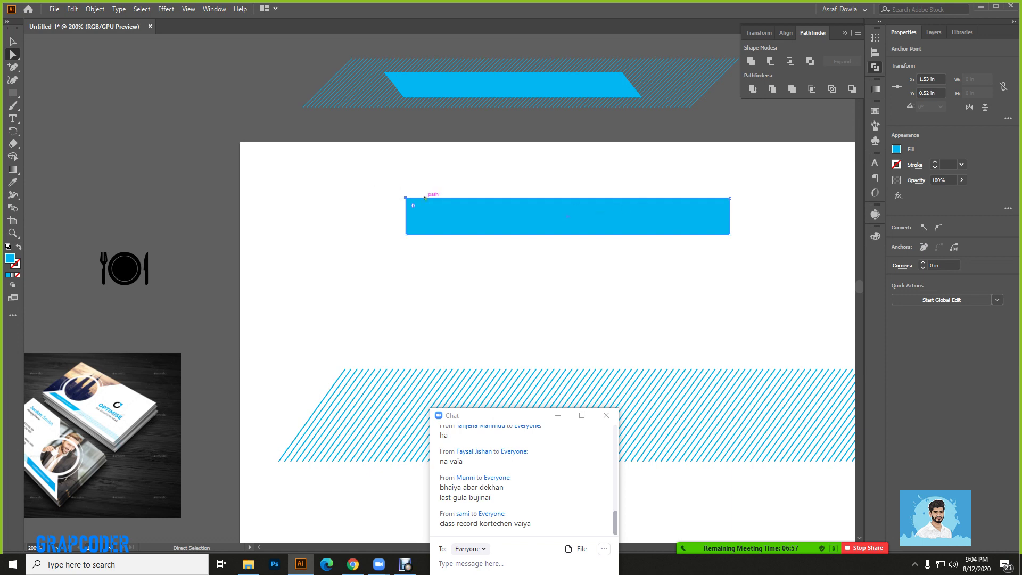
left_click_drag(405, 198, 380, 198)
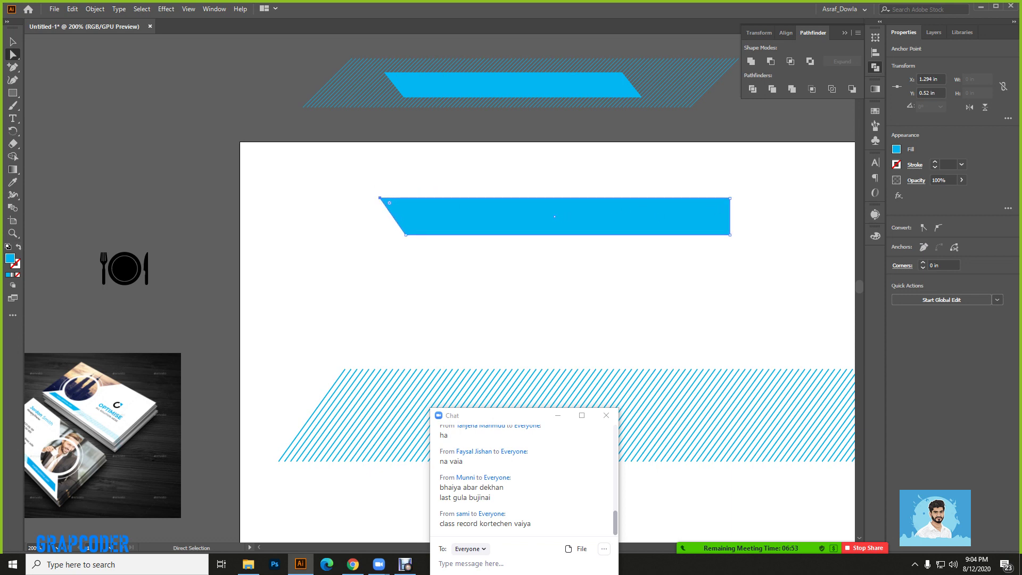
left_click_drag(730, 198, 706, 197)
key("Left")
key("Left")
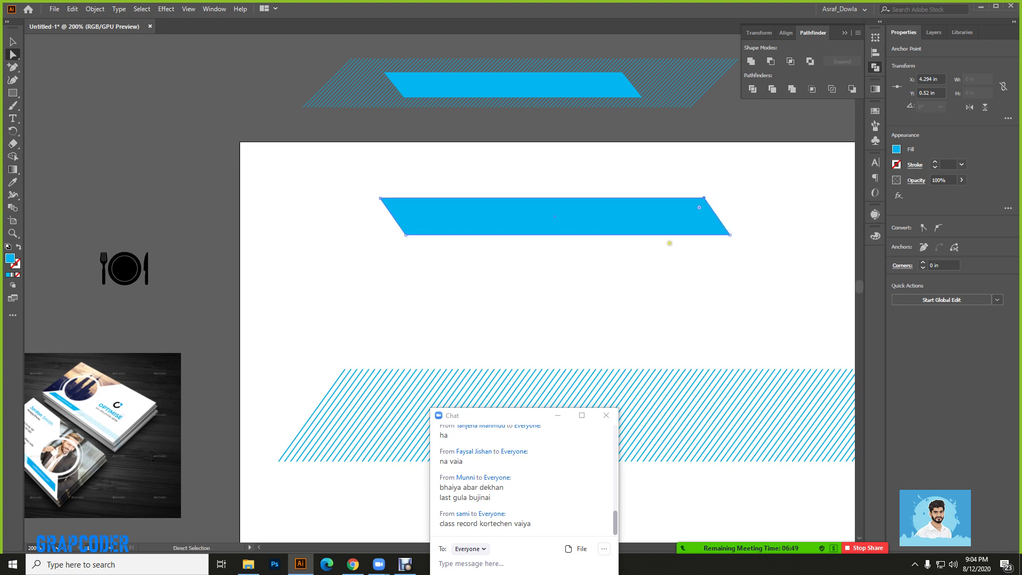
key("Left")
key("Left")
key("Left")
left_click_drag(700, 197, 730, 198)
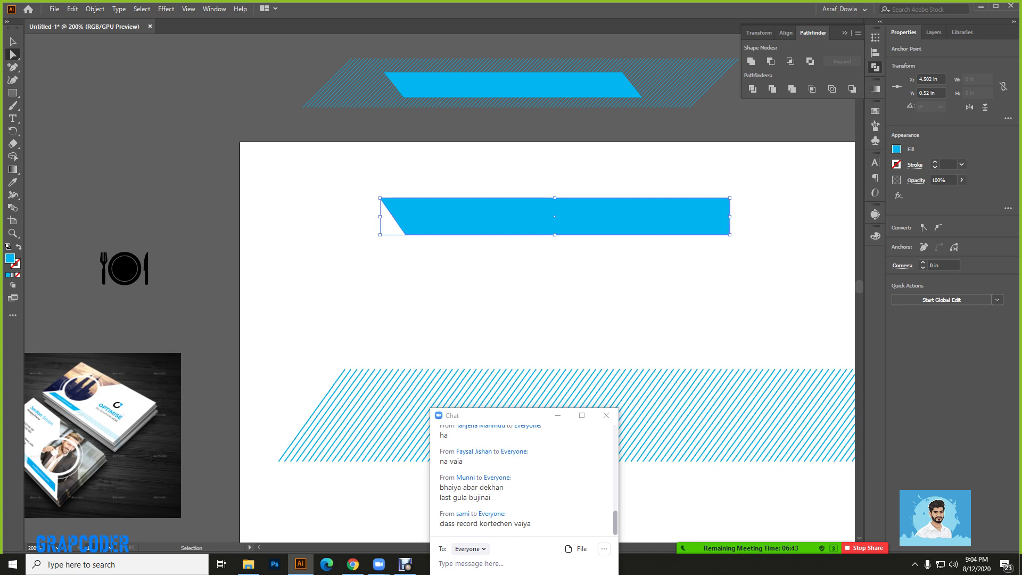
left_click_drag(380, 198, 406, 197)
Try dragging the rectangle's top corners individually, then undo those corner moves
left_click(296, 169)
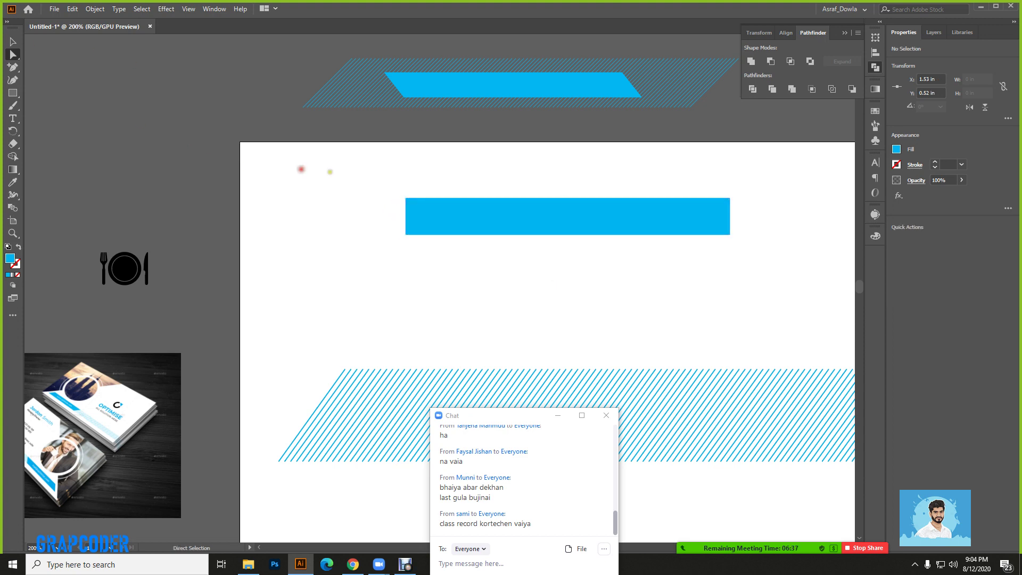
left_click_drag(324, 166, 342, 190)
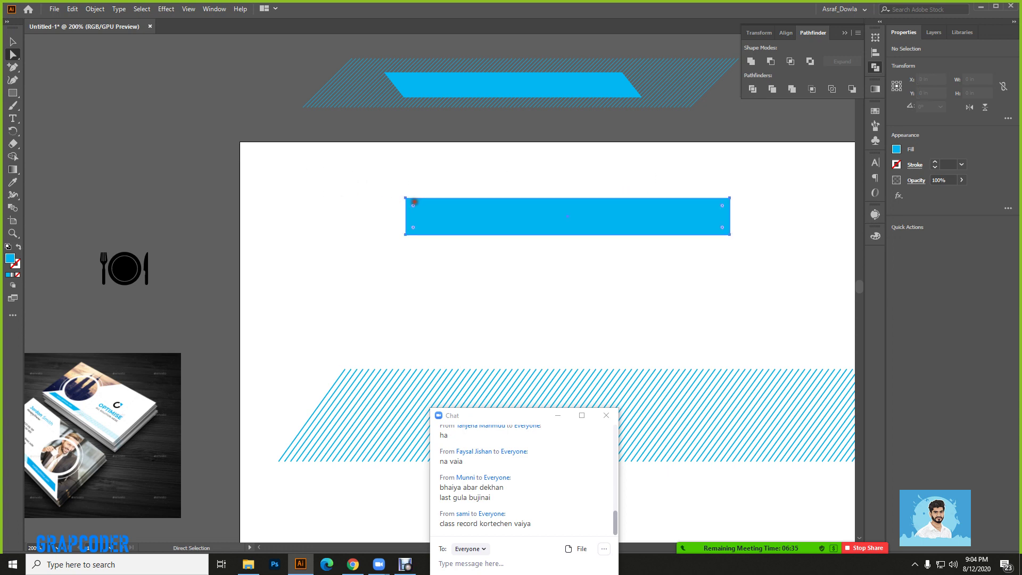
left_click(405, 198)
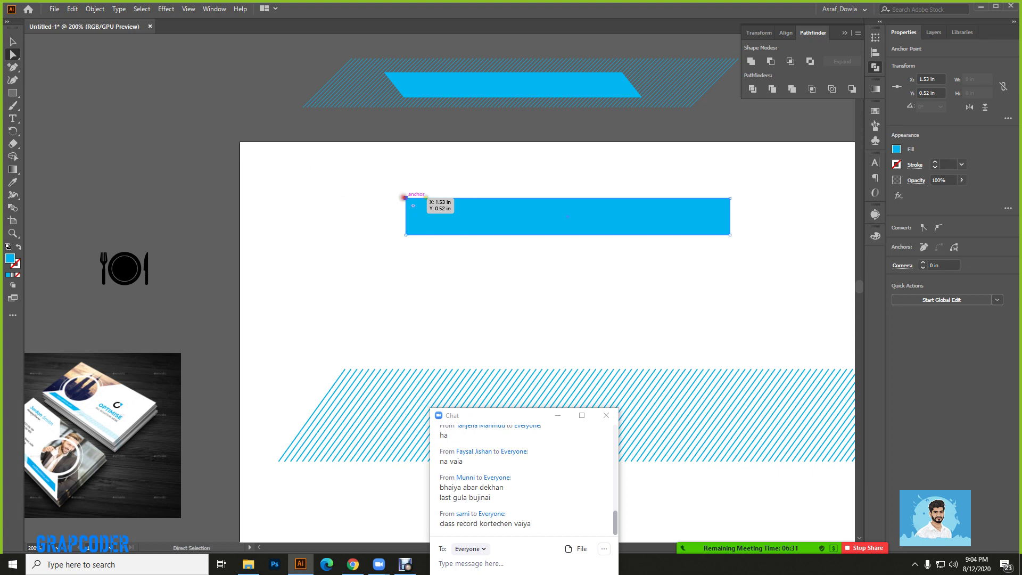
key("ctrl")
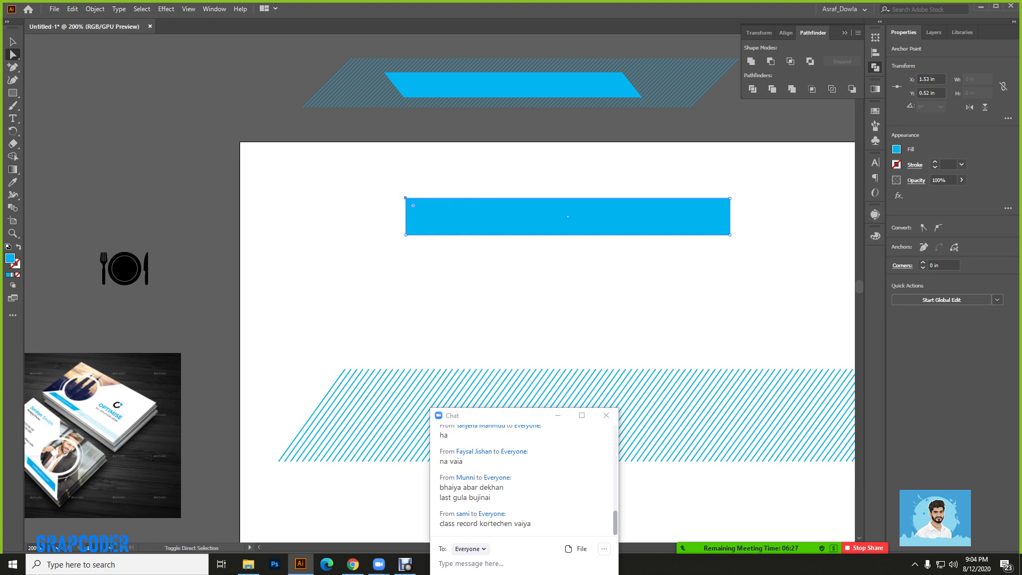
left_click_drag(414, 206, 375, 197)
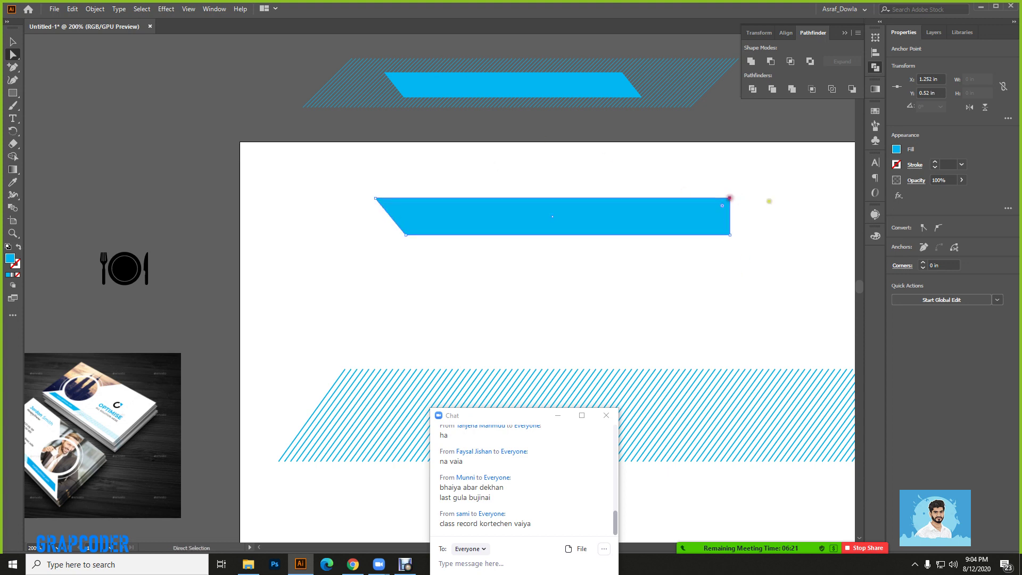
left_click(729, 198)
left_click_drag(729, 198, 699, 199)
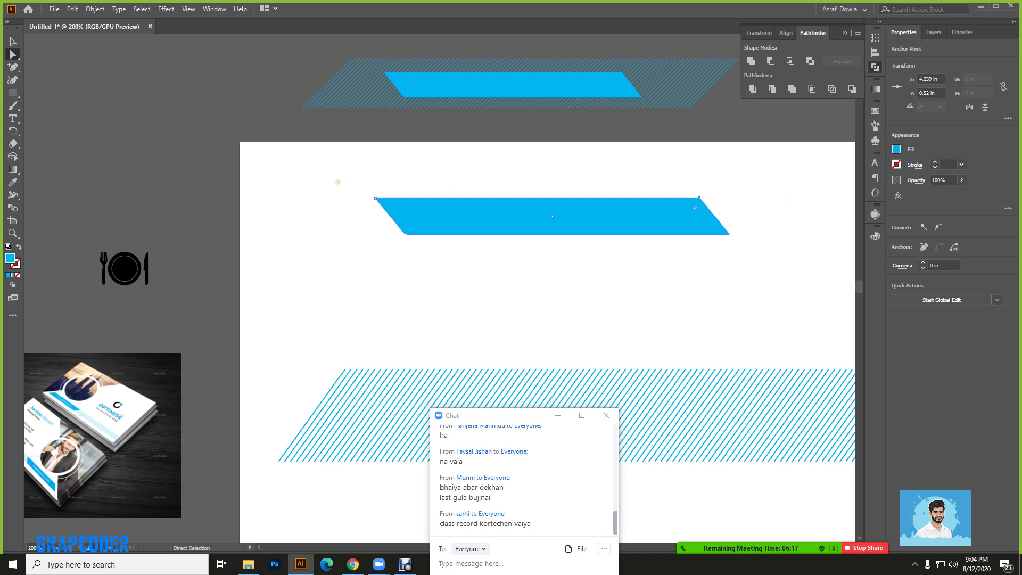
key("v")
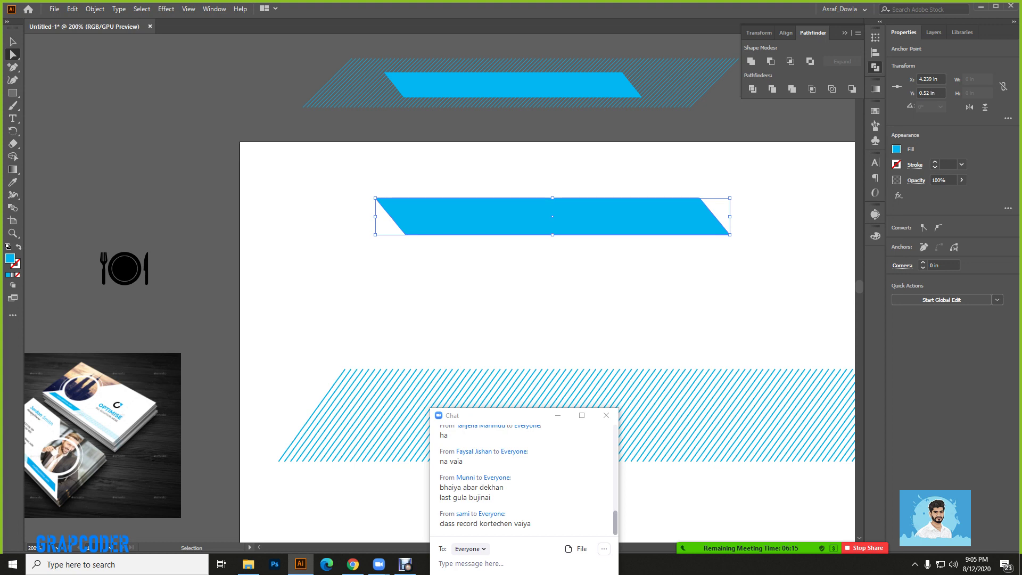
key("ctrl+z")
key("ctrl+z")
key("ctrl+z")
key("a")
left_click(341, 184)
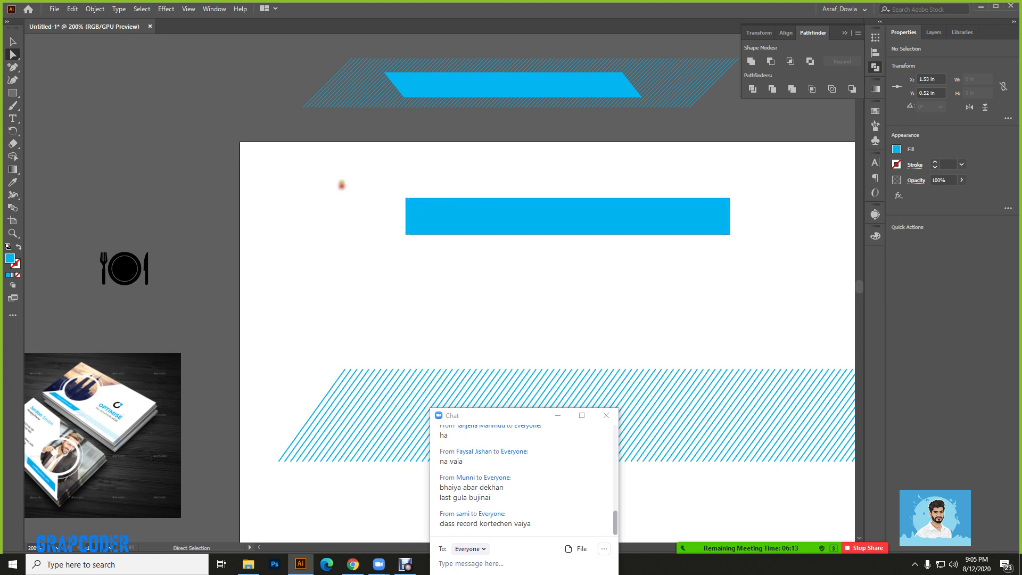
Shift both top corners left to form a 3.264 × 0.338 in parallelogram
left_click_drag(342, 184, 785, 210)
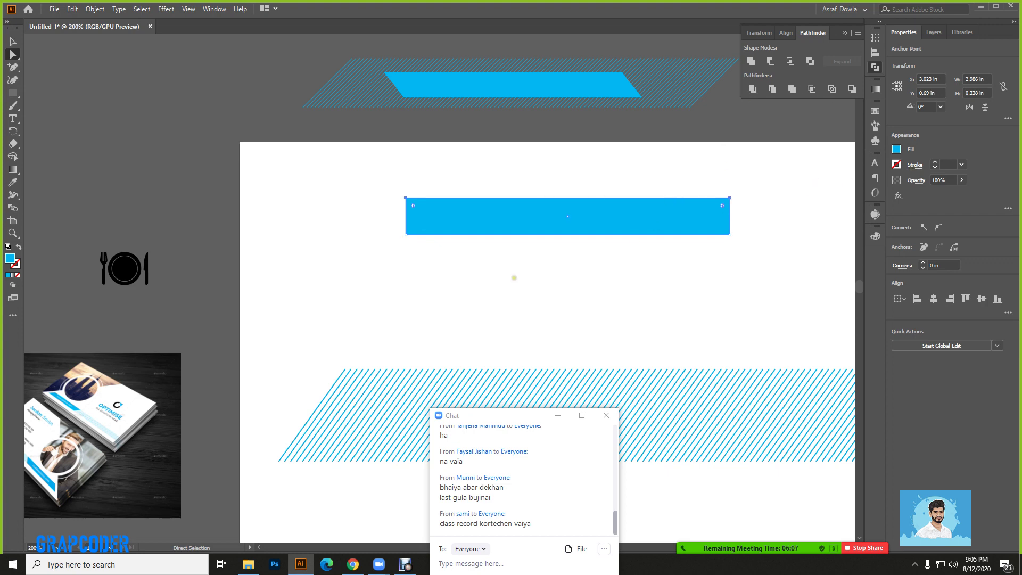
key("ctrl")
key("shift+Left")
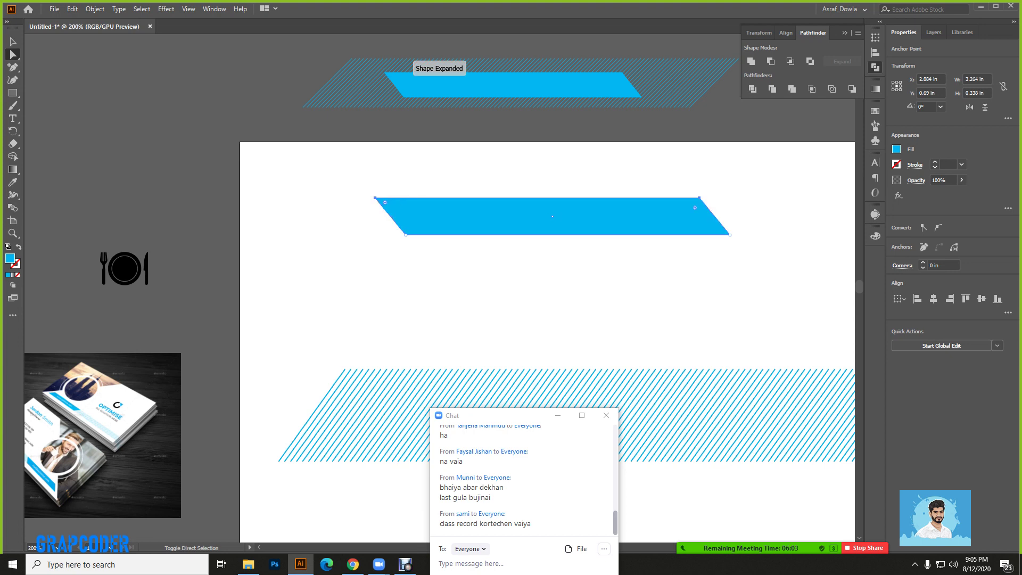
Move the blue parallelogram down onto the hatched band
key("v")
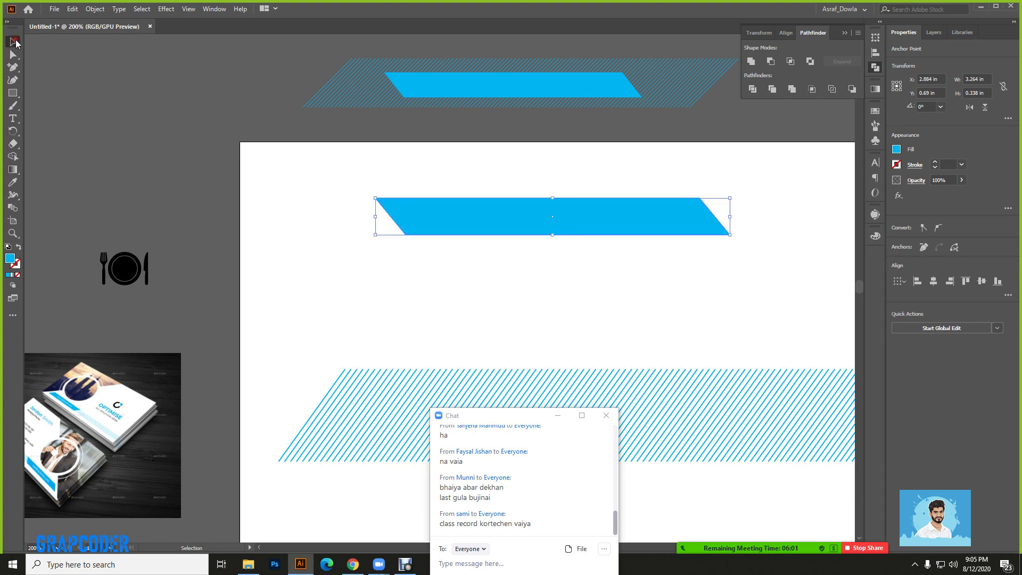
left_click(288, 164)
scroll(306, 189, "down", 1)
scroll(307, 189, "down", 1)
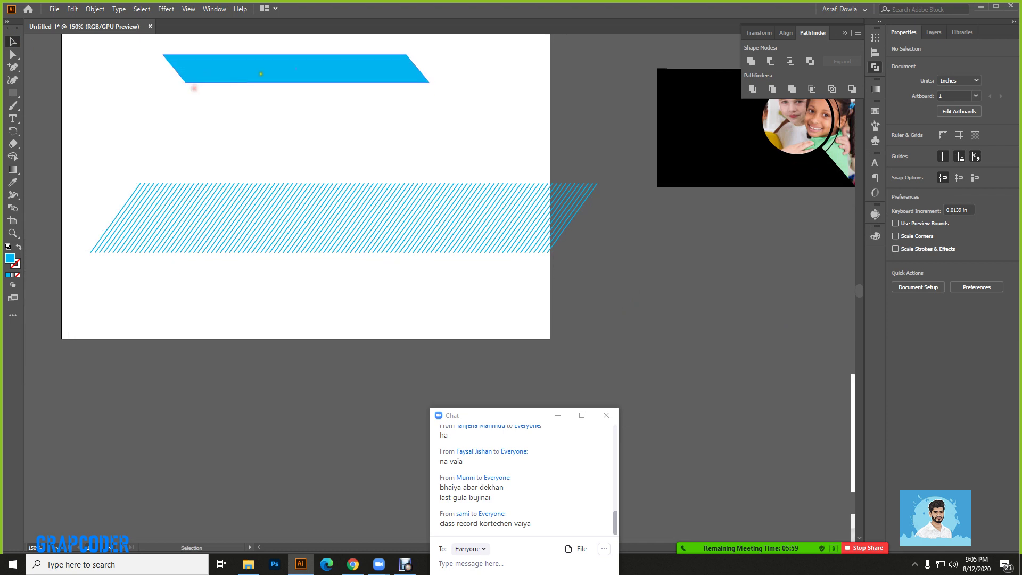
left_click_drag(264, 70, 295, 220)
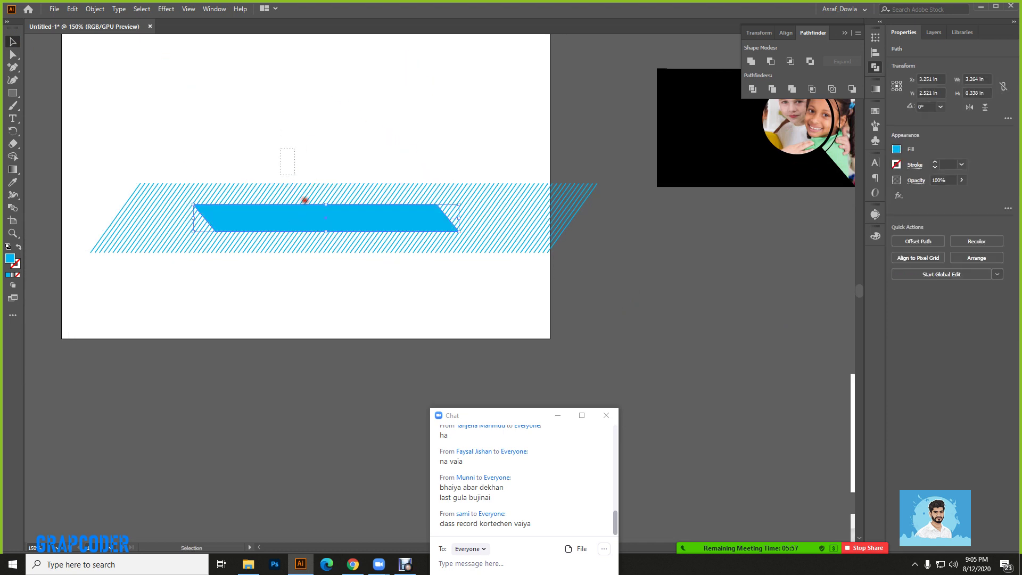
Clip the hatching to the blue parallelogram with Make Clipping Mask
left_click_drag(284, 160, 322, 209)
right_click(324, 211)
left_click(370, 302)
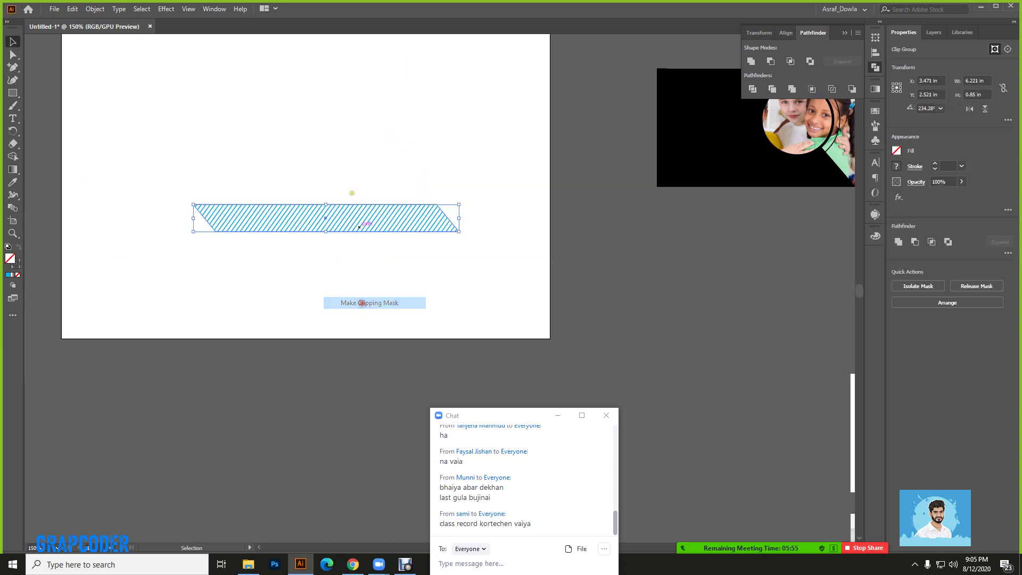
left_click(354, 165)
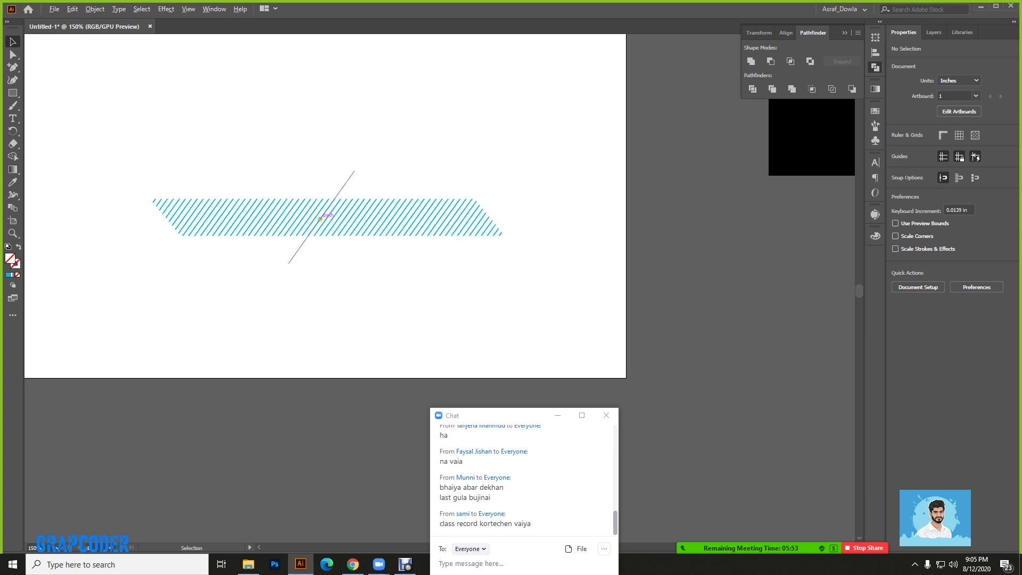
Move the hatched band up and left toward the card's top edge
scroll(324, 218, "up", 4)
scroll(491, 199, "down", 4)
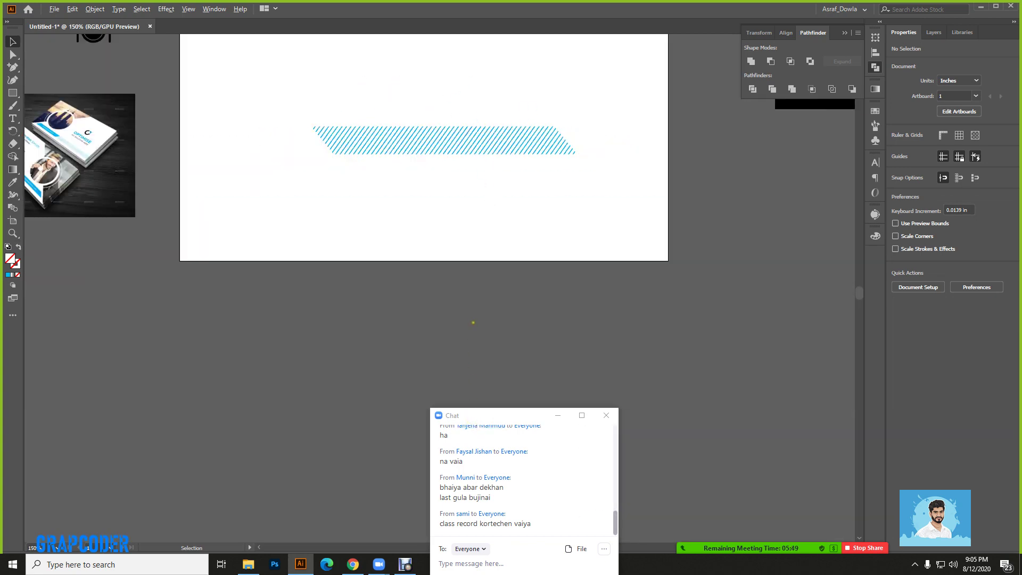
scroll(490, 309, "down", 1)
left_click_drag(525, 415, 667, 225)
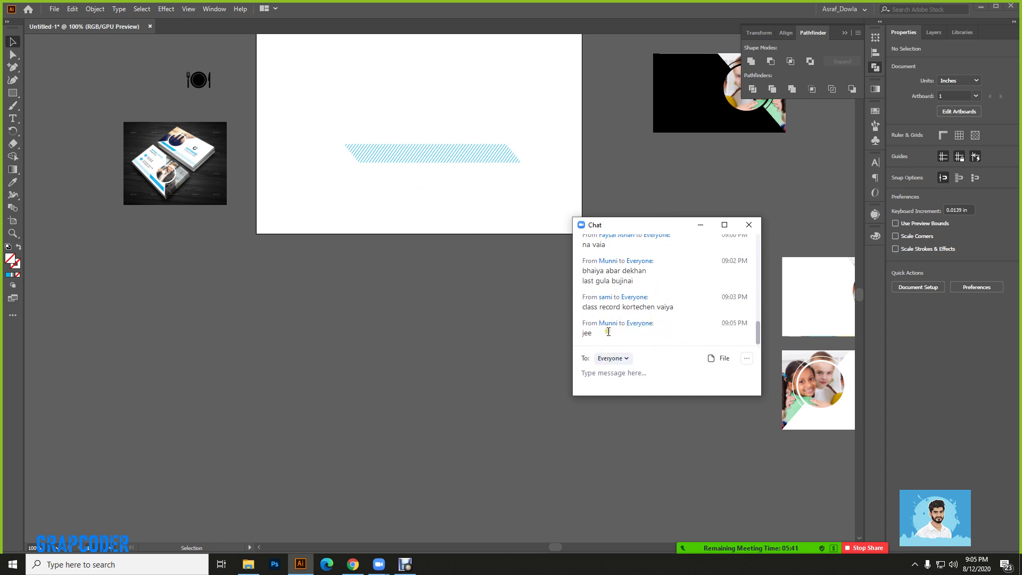
left_click(507, 213)
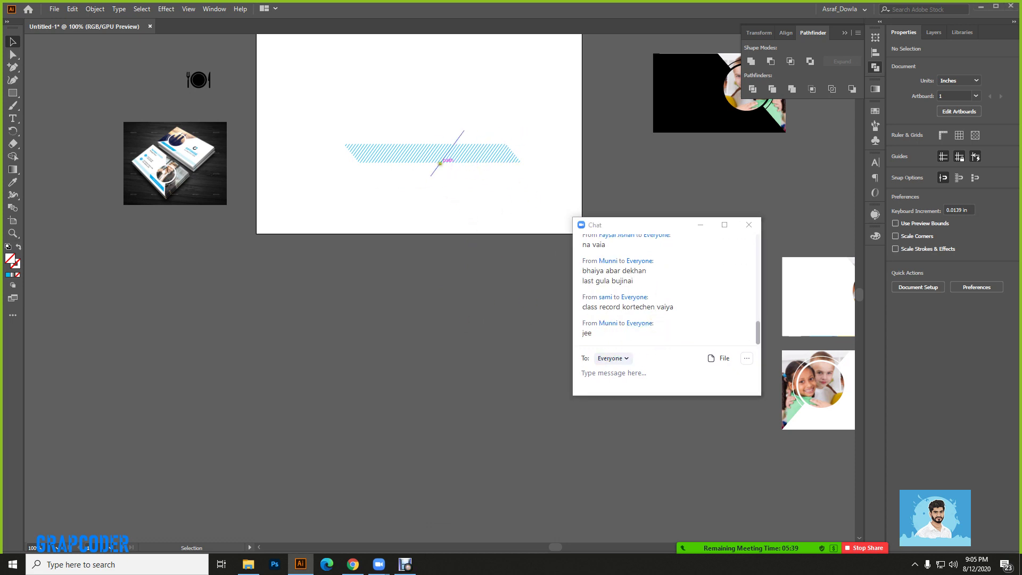
left_click(433, 155)
left_click(435, 210)
left_click_drag(449, 158, 391, 140)
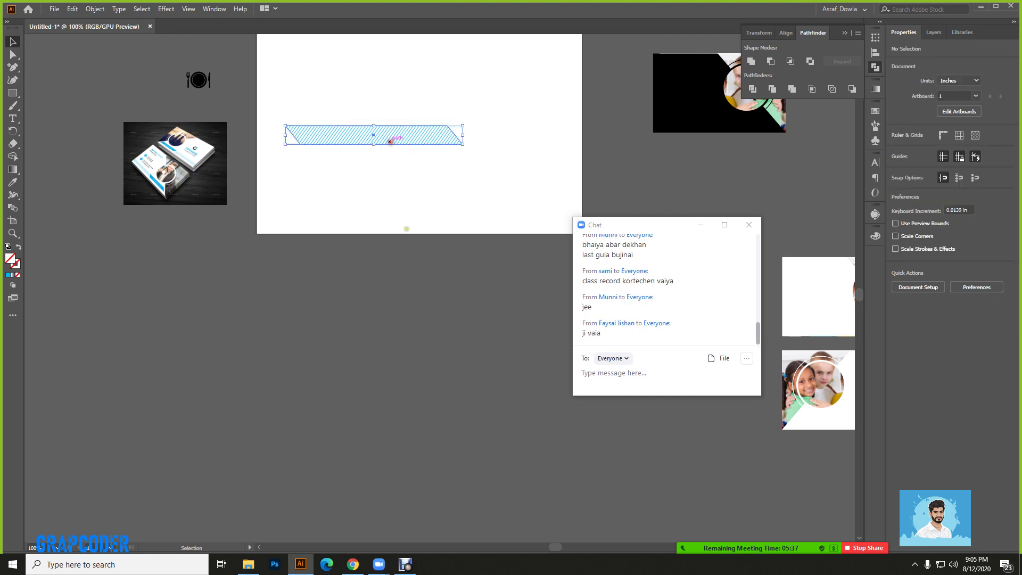
left_click(406, 228)
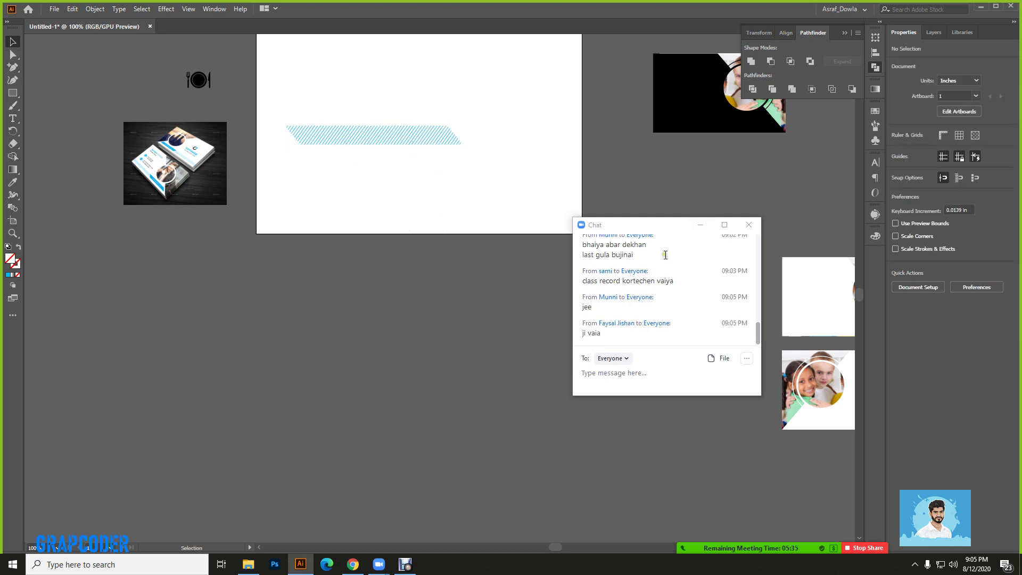
Reselect the hatched band to check its placement near the artboard's top edge
scroll(612, 276, "up", 1)
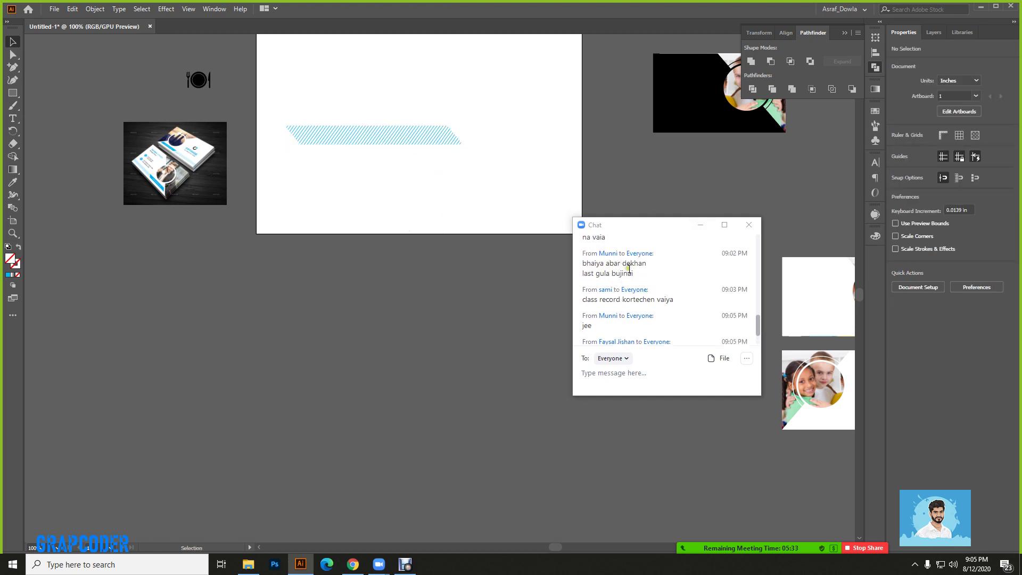
scroll(625, 266, "down", 1)
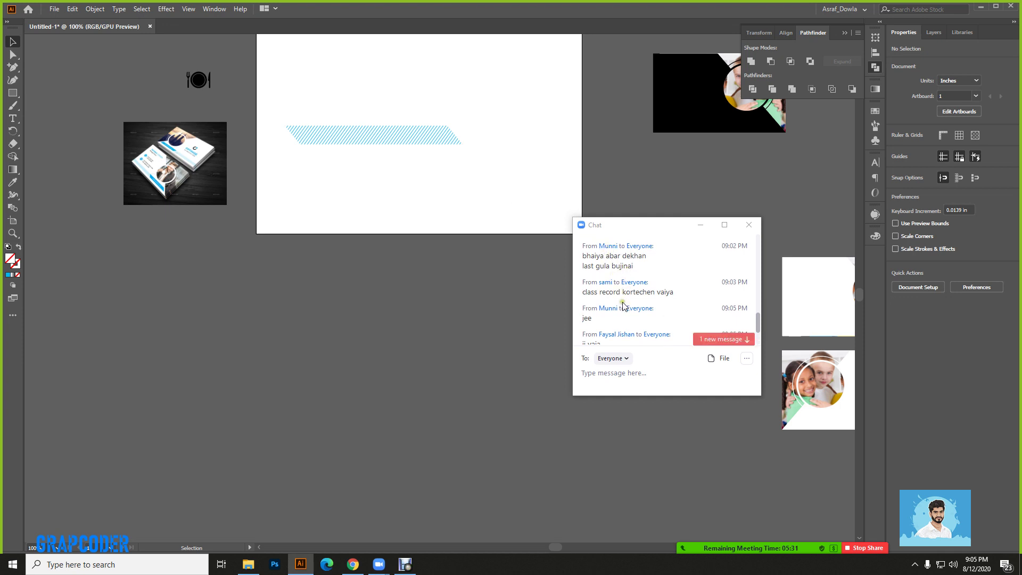
scroll(624, 303, "down", 1)
scroll(639, 308, "down", 3)
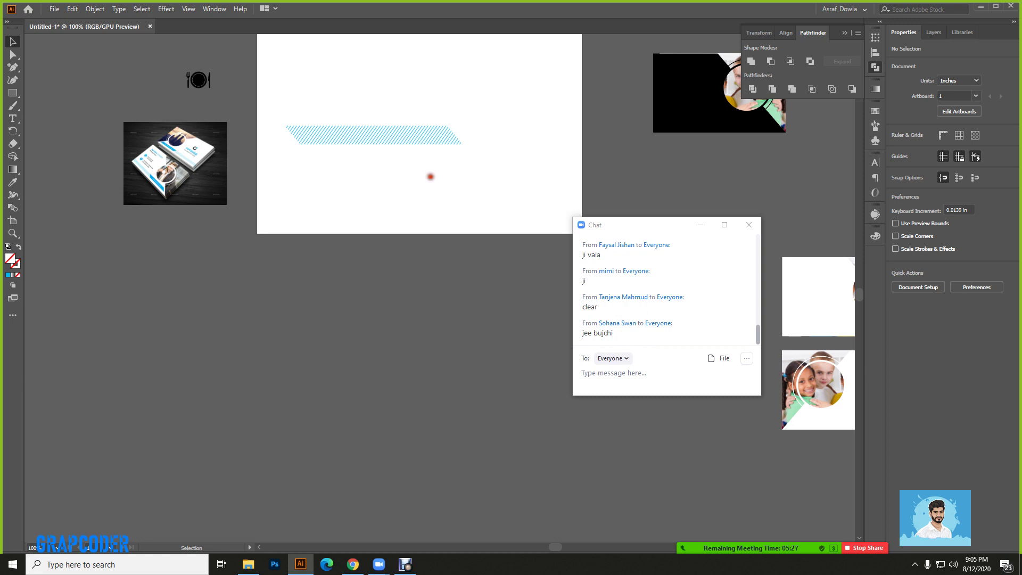
left_click_drag(429, 175, 408, 114)
mouse_move(469, 193)
left_mouse_down()
mouse_move(421, 114)
mouse_move(425, 78)
left_mouse_up()
left_click(466, 123)
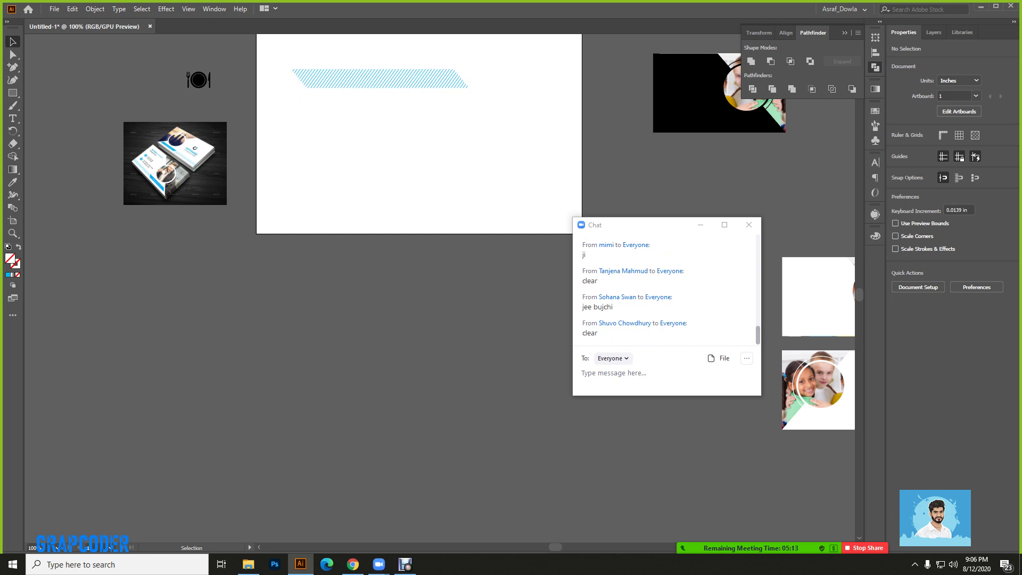
left_click(403, 118)
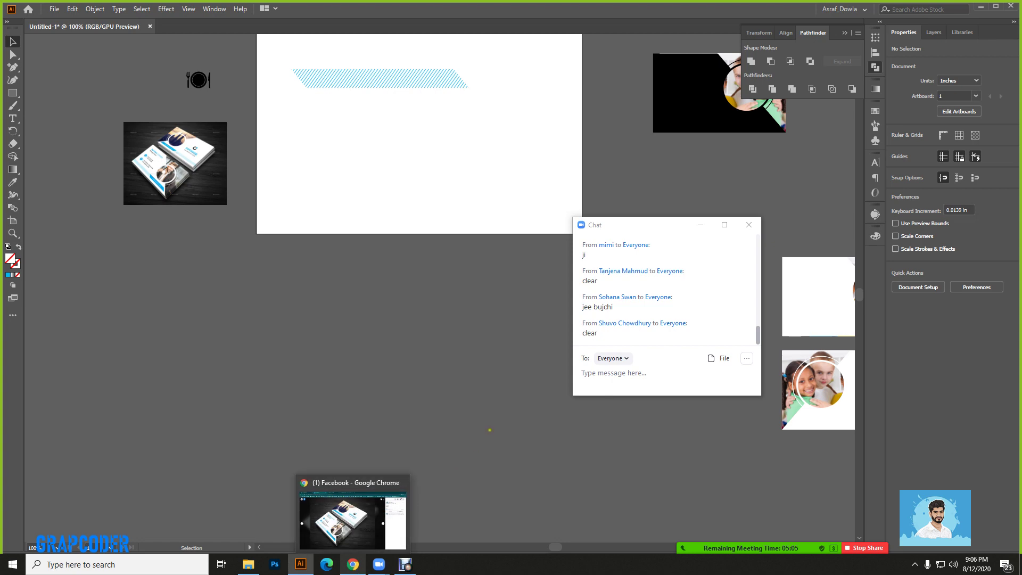
Bring up the Facebook card album, viewing the green Real Estate and yellow-black cards
left_click(353, 567)
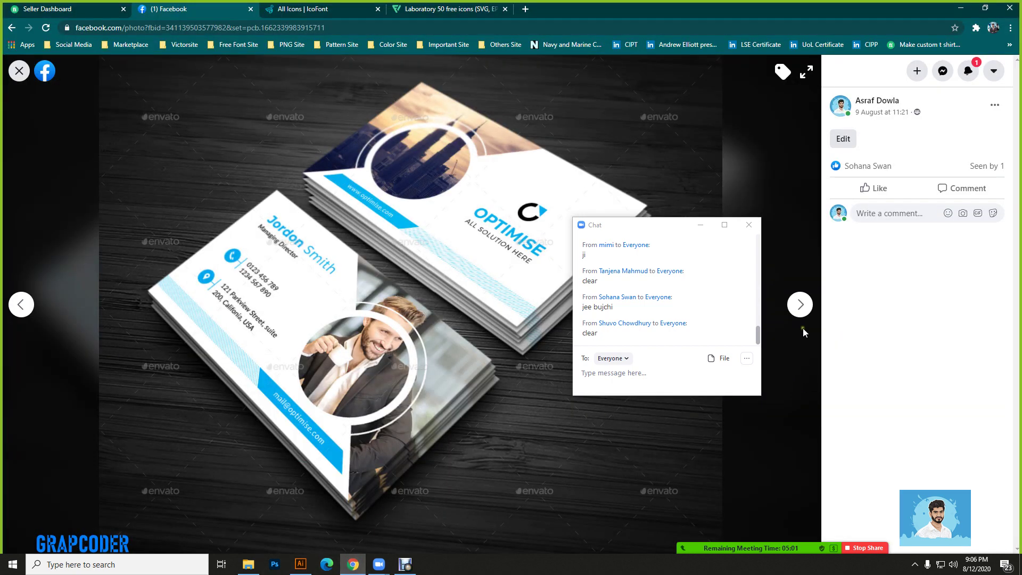
left_click(801, 314)
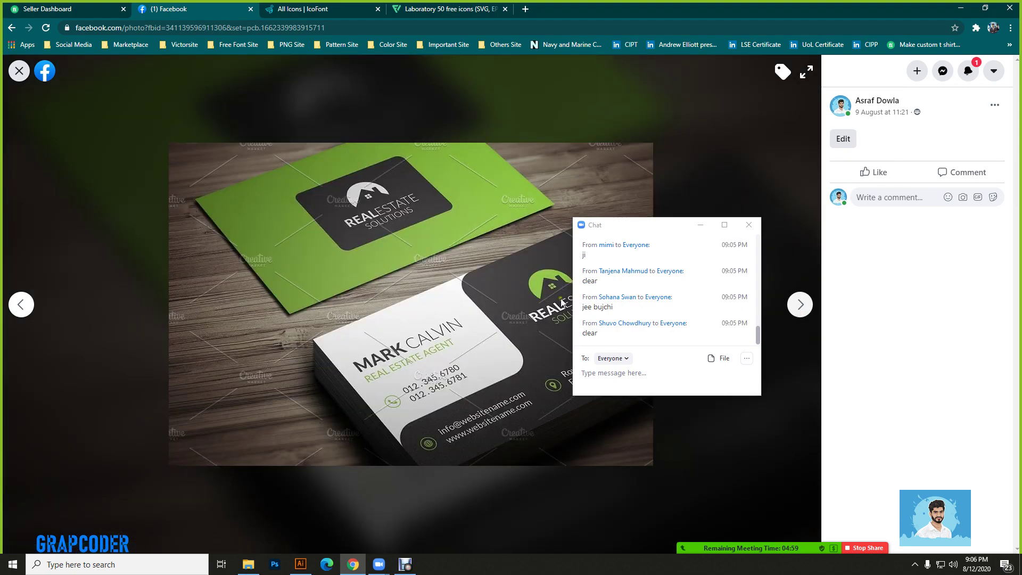
left_click(801, 305)
left_click_drag(650, 226, 920, 359)
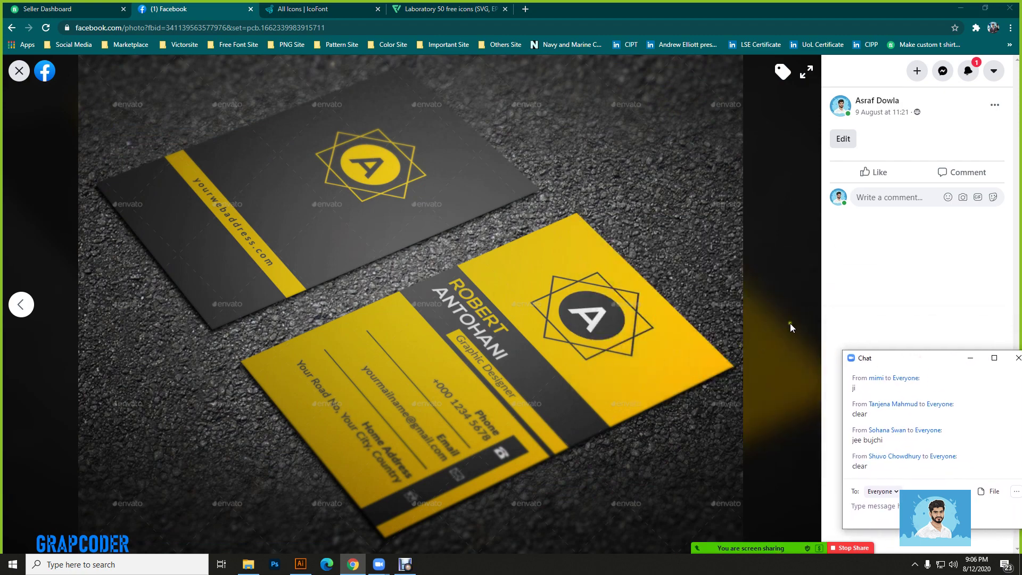
Flip between the Optimise, Clickzone, Codepro and SocialPro card photos
left_click(21, 308)
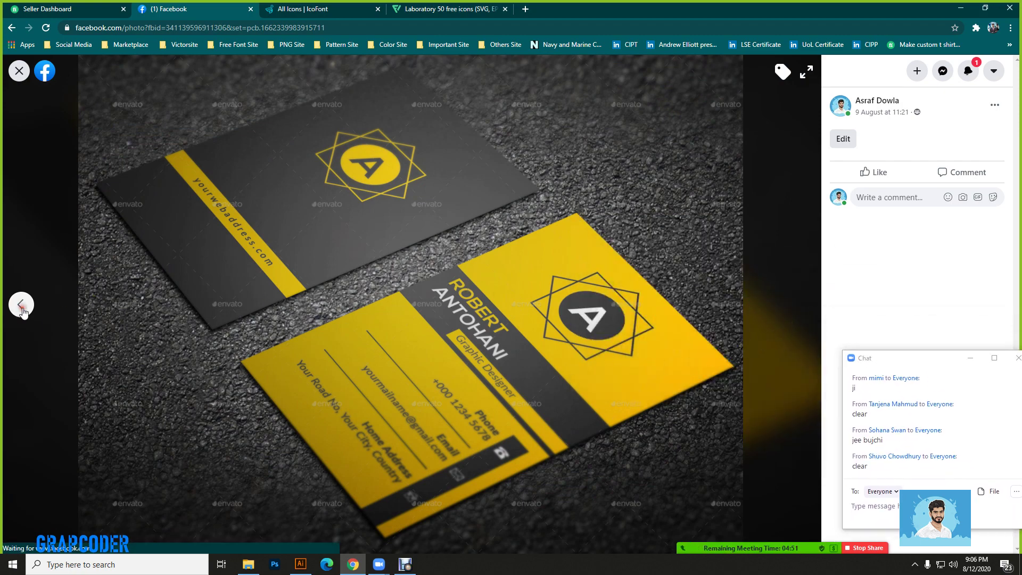
left_click(22, 309)
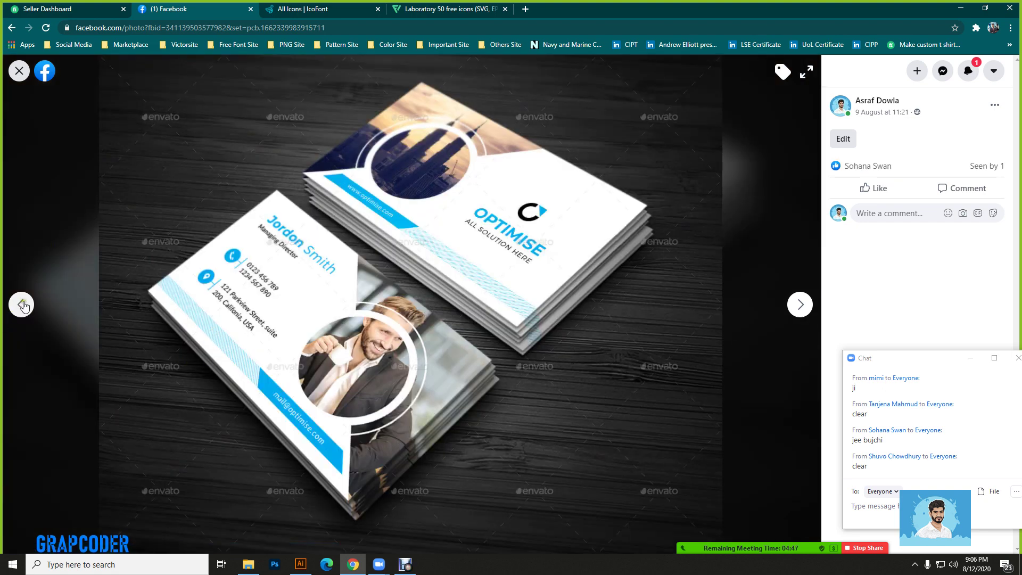
left_click(21, 305)
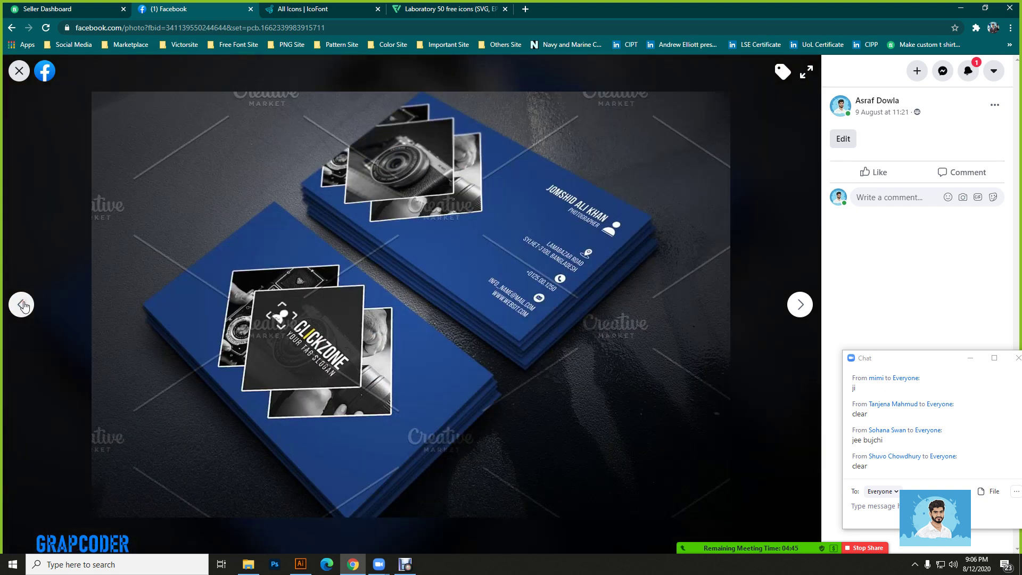
left_click(801, 305)
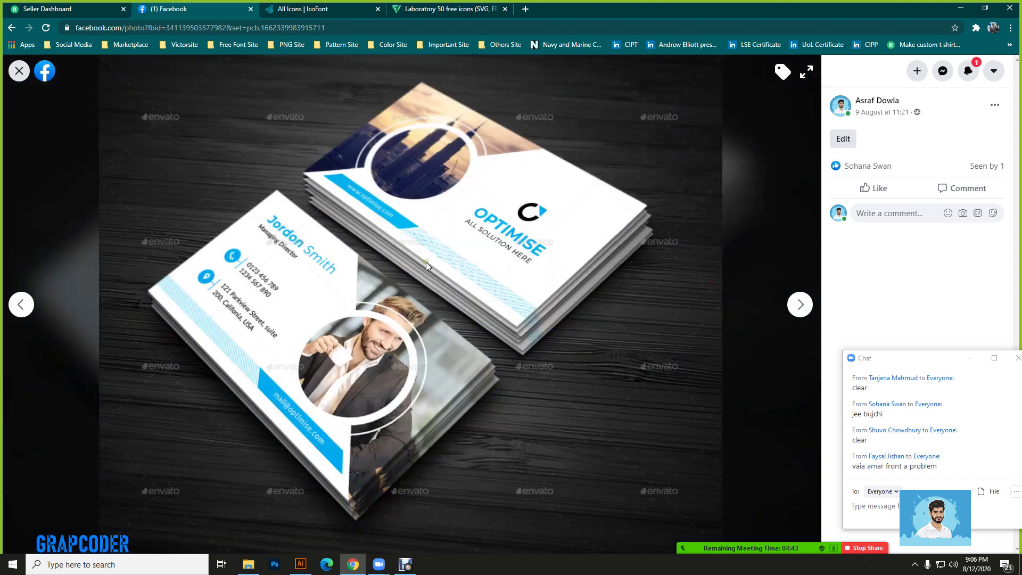
left_click(19, 307)
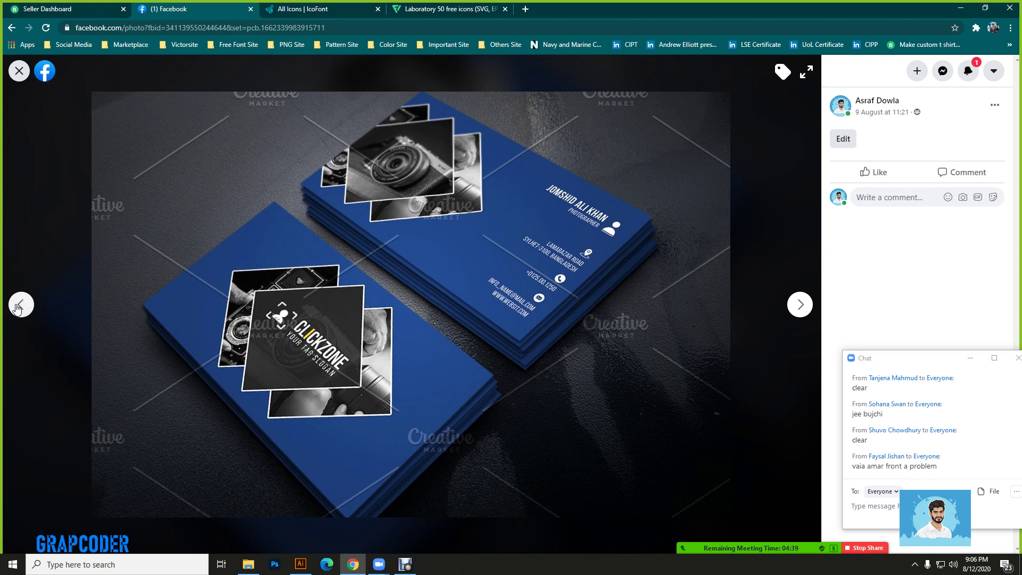
left_click(19, 306)
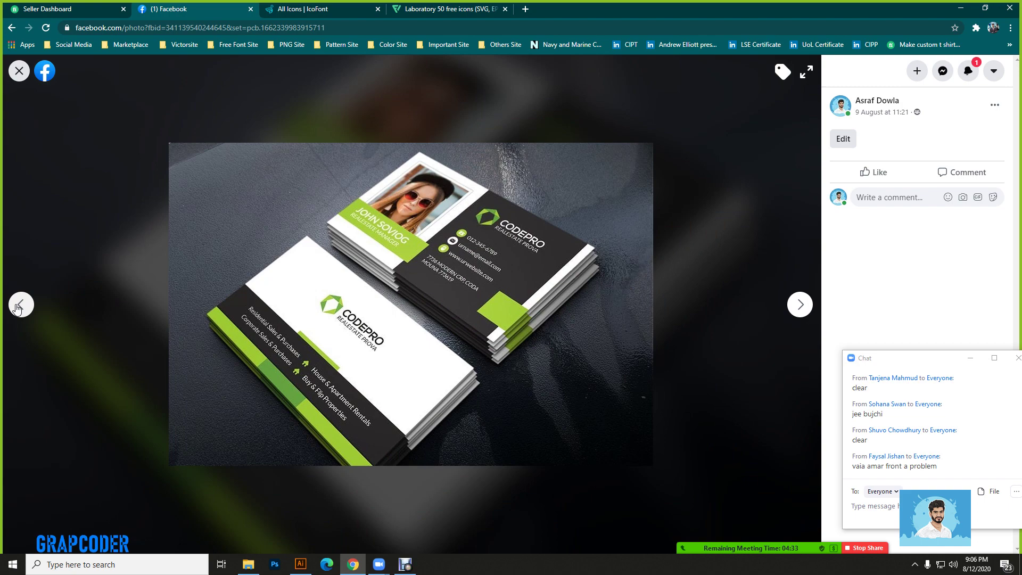
left_click(19, 306)
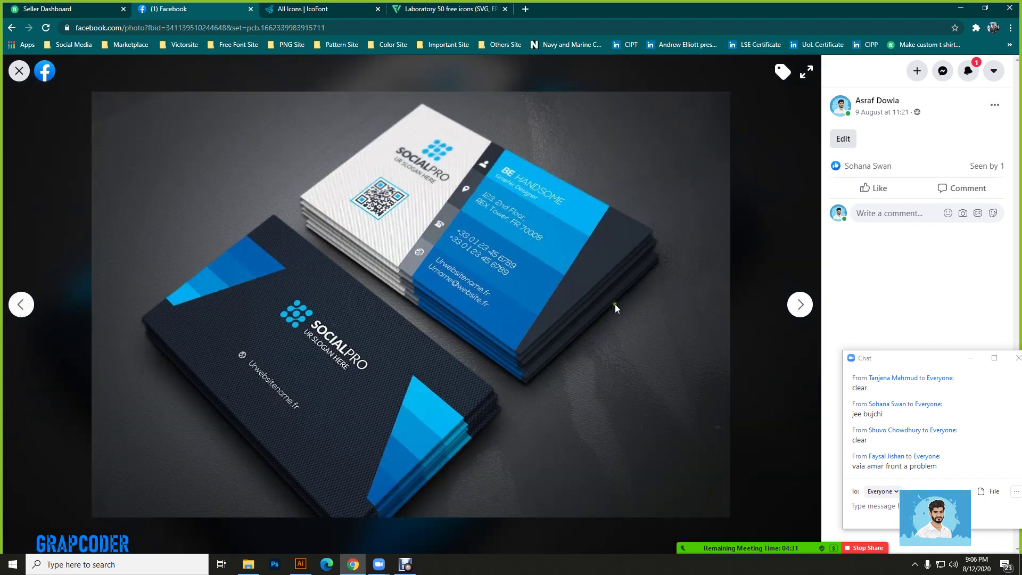
left_click(790, 309)
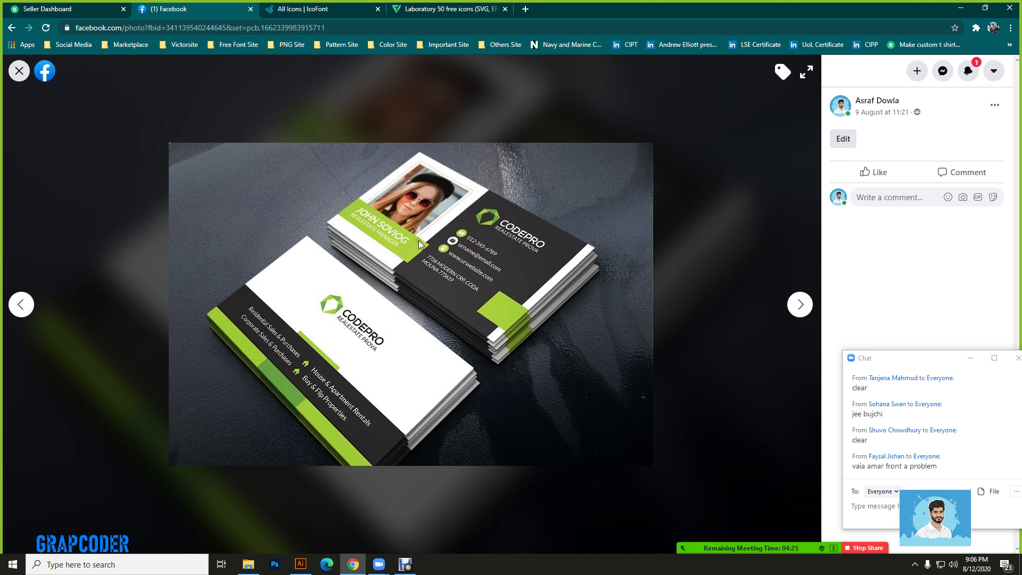
left_click(21, 303)
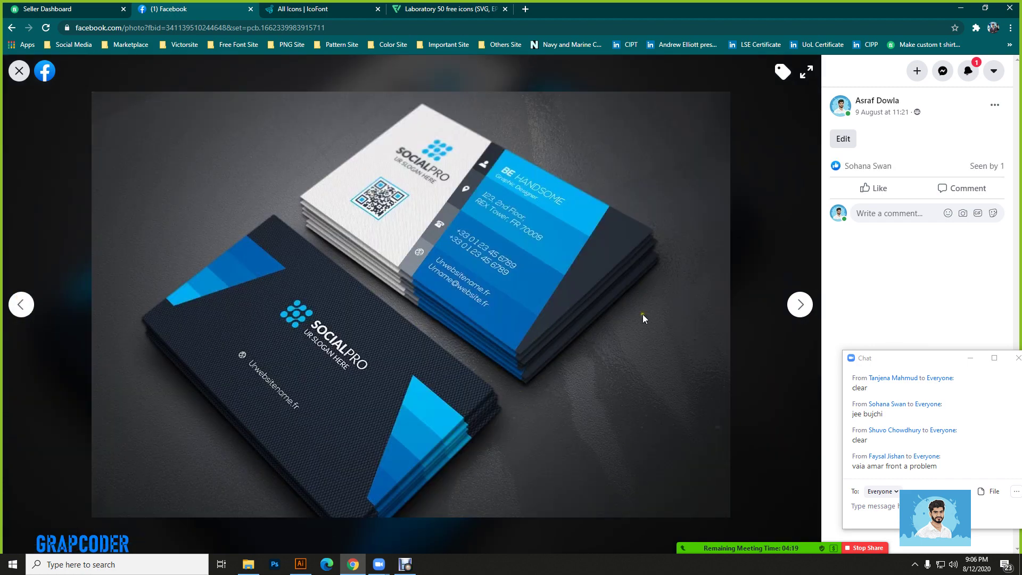
left_click(800, 304)
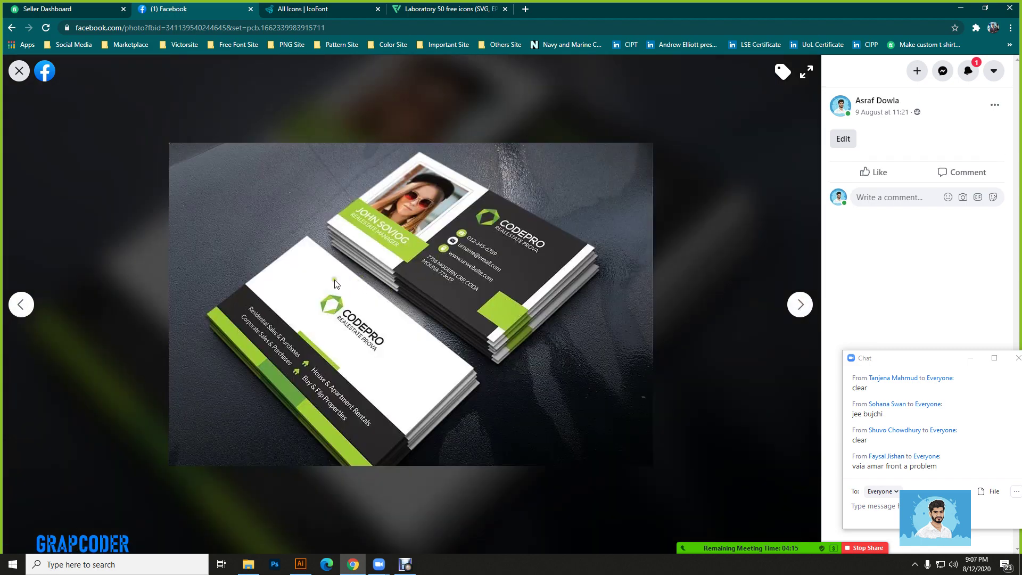
left_click(29, 310)
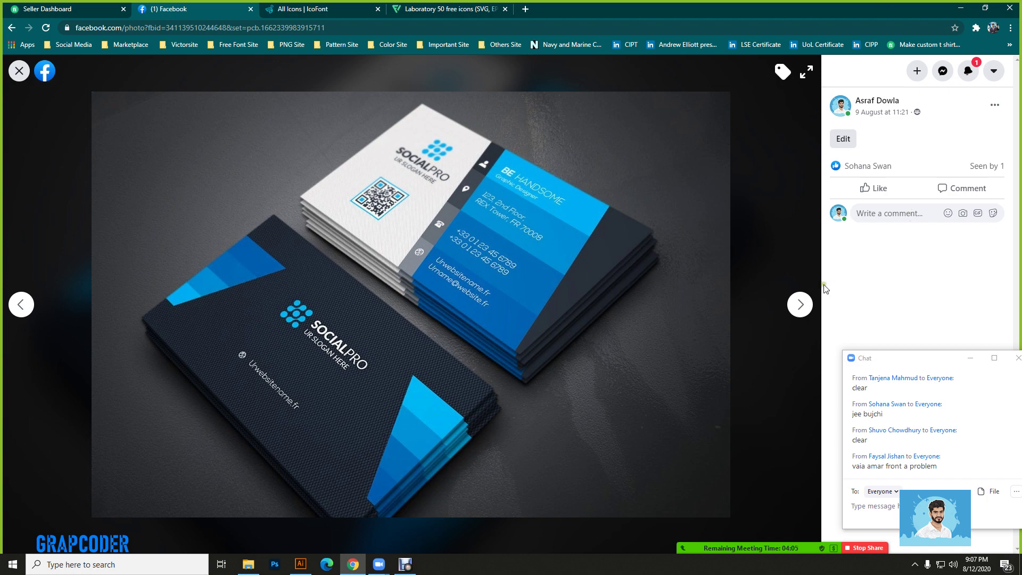
Browse forward to the Real Estate card and back to the blue SocialPro card
left_click(801, 306)
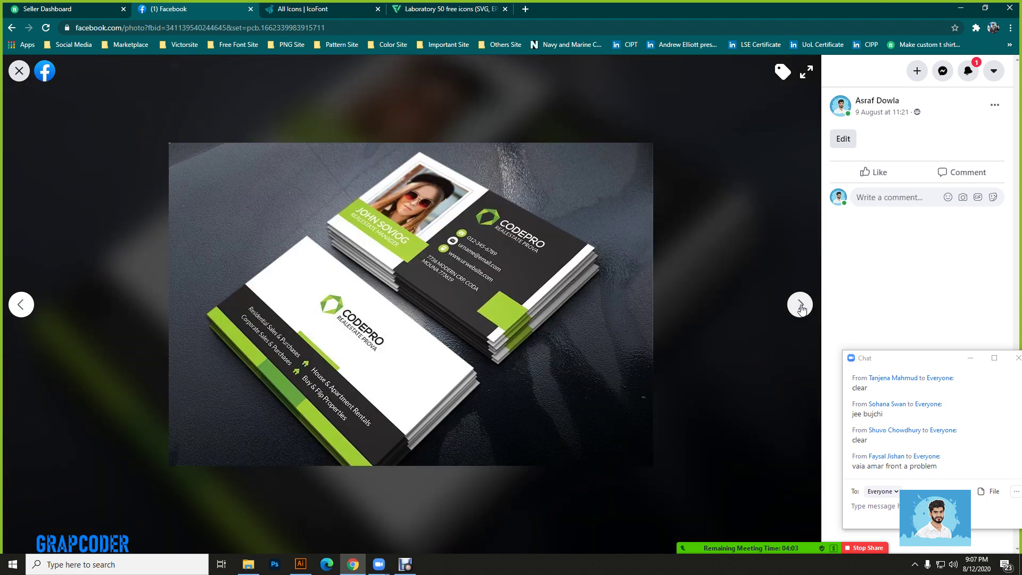
left_click(800, 306)
left_click(801, 306)
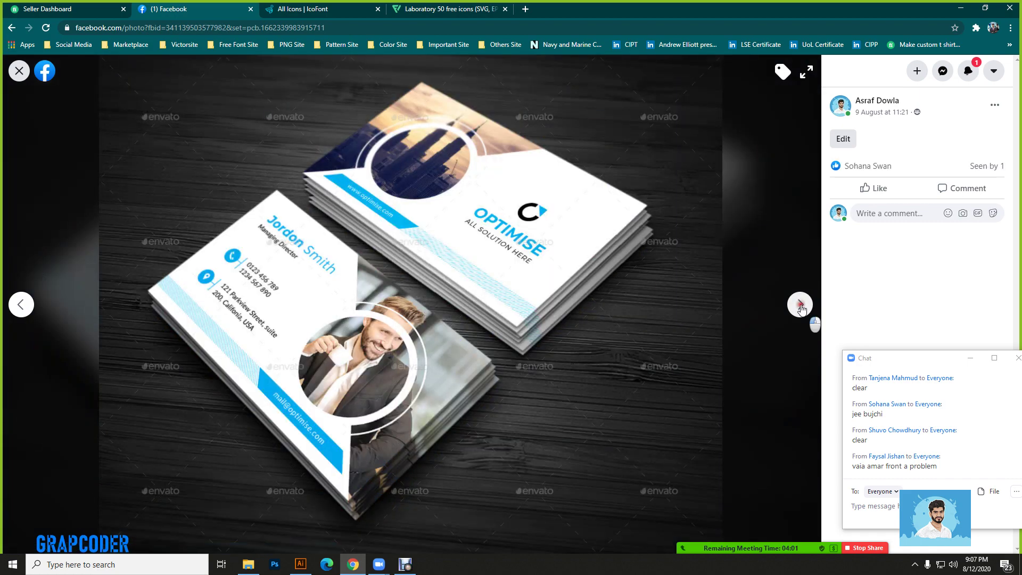
left_click(801, 306)
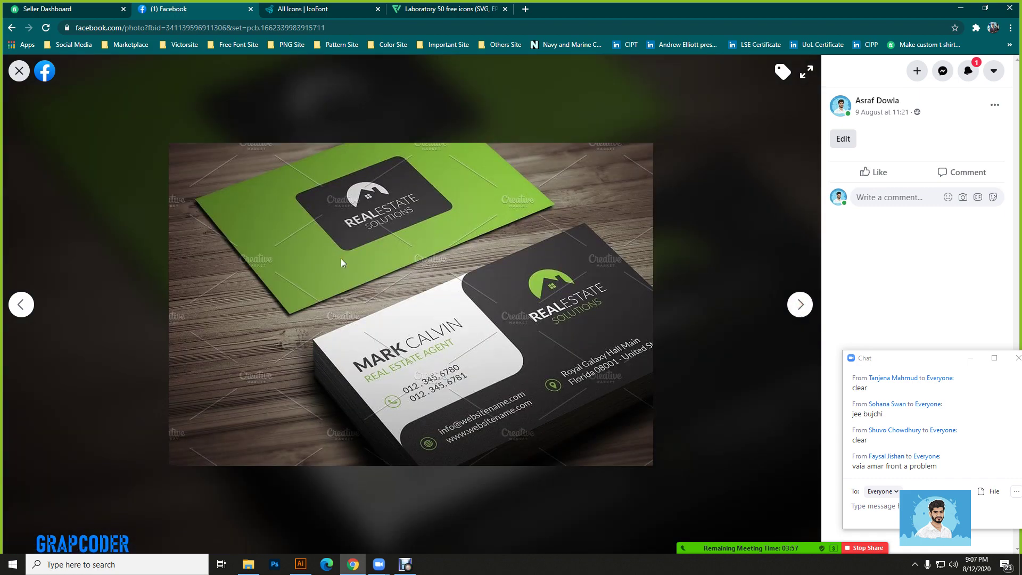
left_click(21, 306)
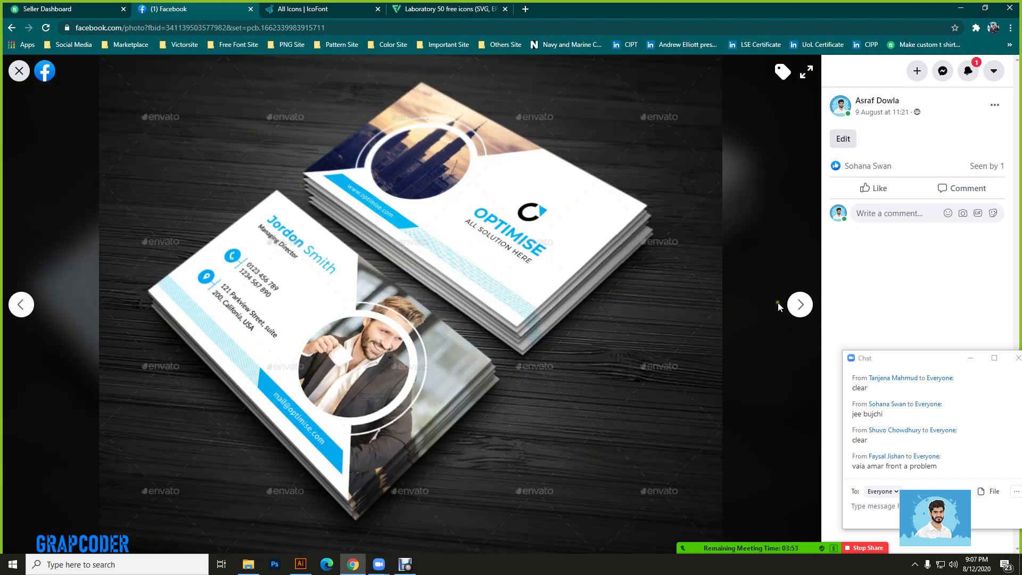
left_click(800, 304)
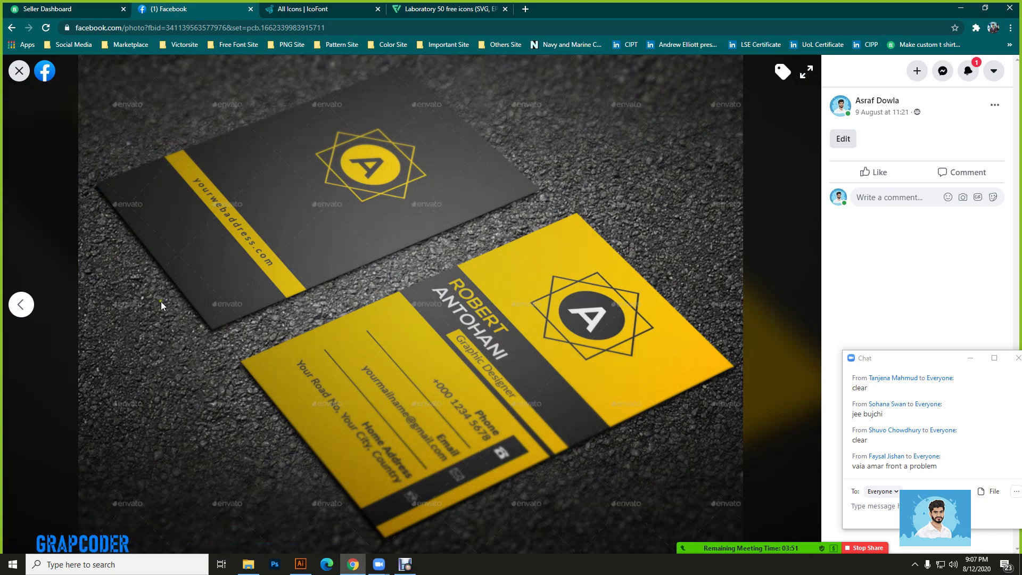
left_click(21, 305)
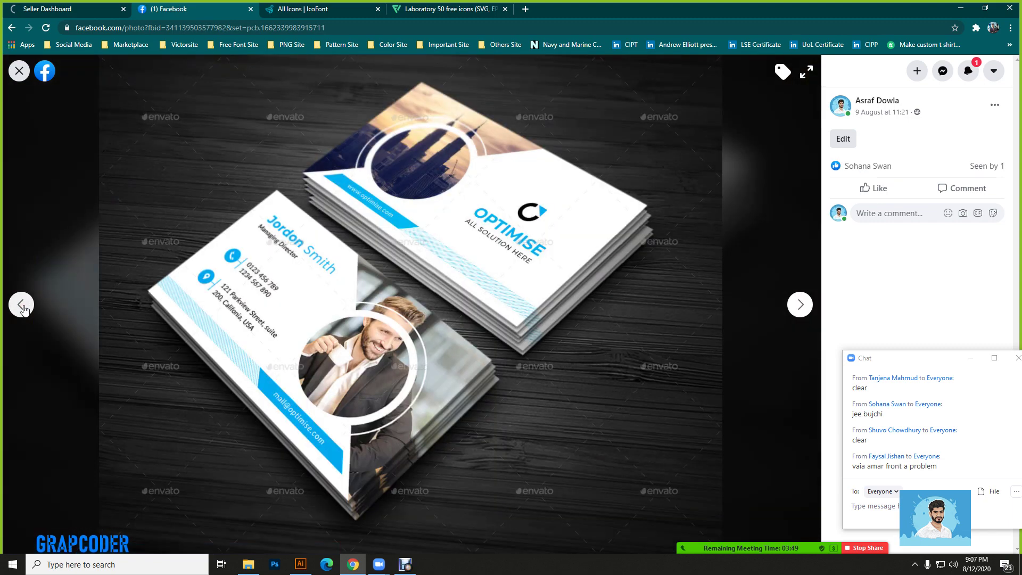
left_click(21, 305)
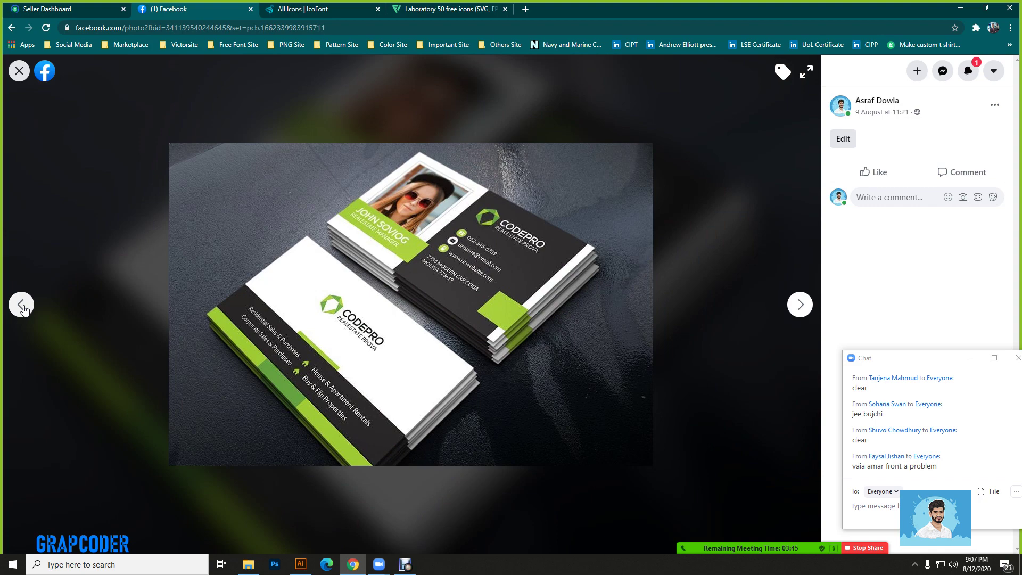
left_click(23, 306)
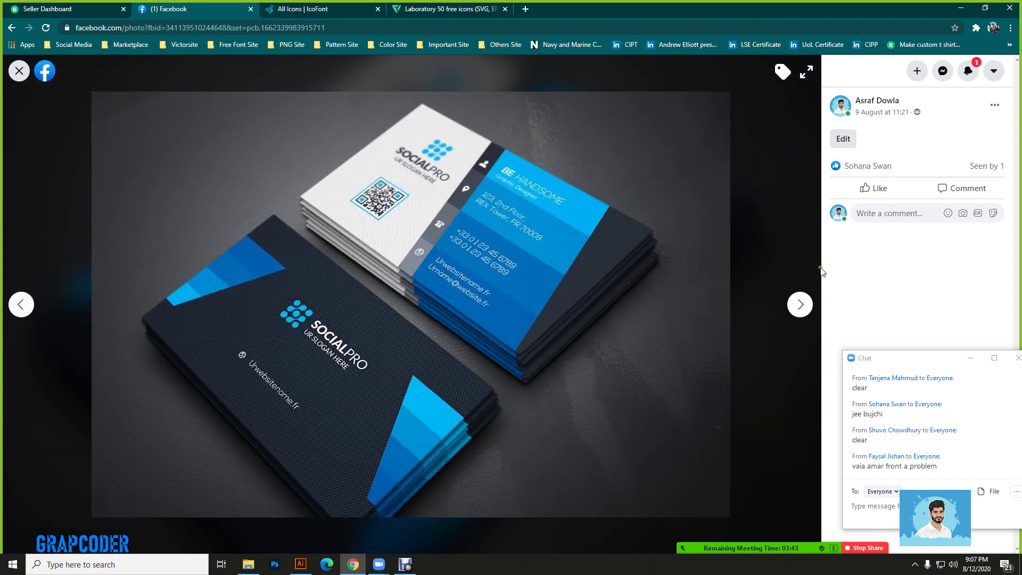
Advance the photo viewer to the green Codepro card mockup
left_click(799, 304)
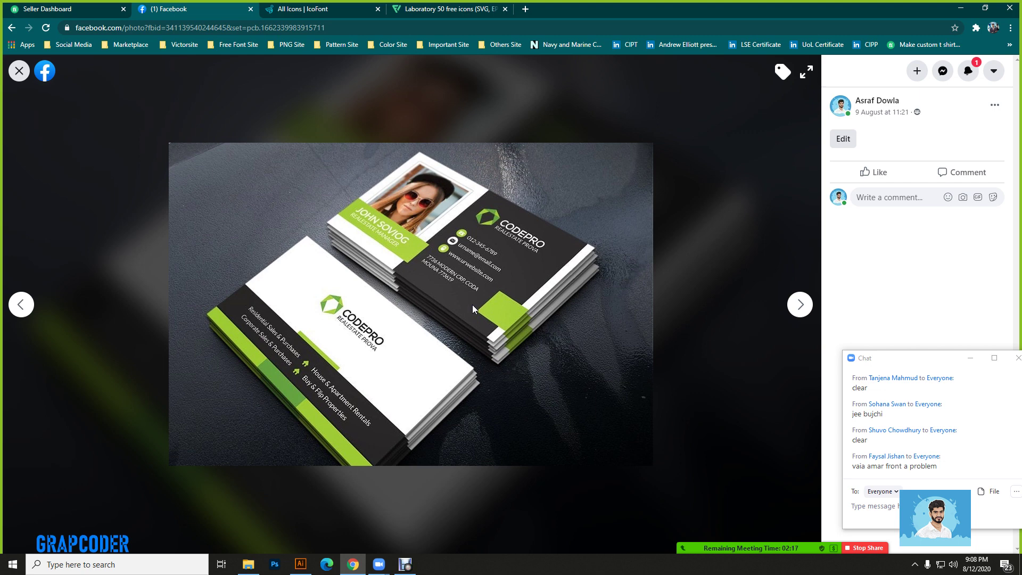
Save the Codepro card photo to the Desktop as a JPEG and close the free-icons tab
right_click(389, 259)
left_click(418, 282)
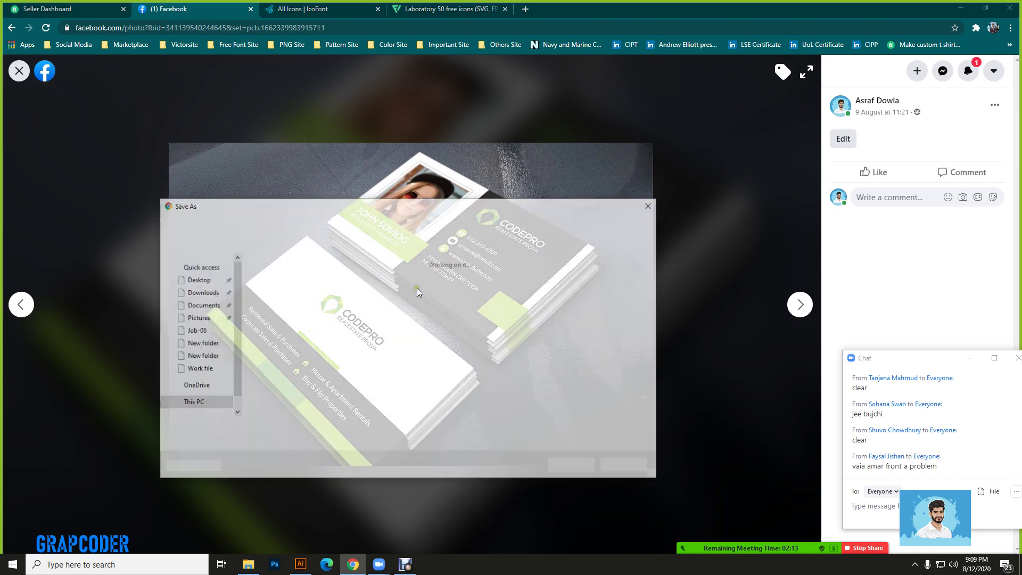
left_click(205, 291)
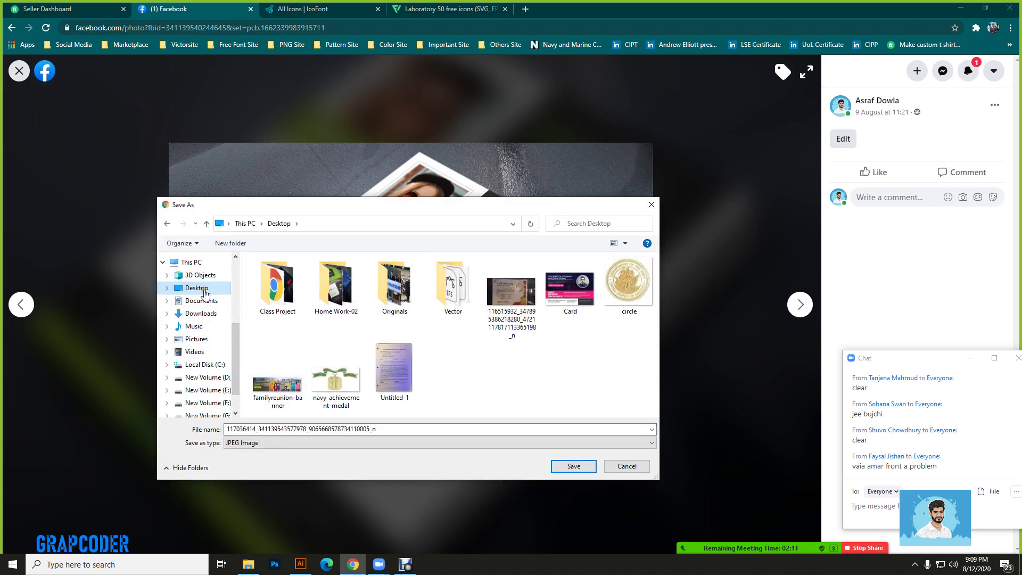
left_click(581, 470)
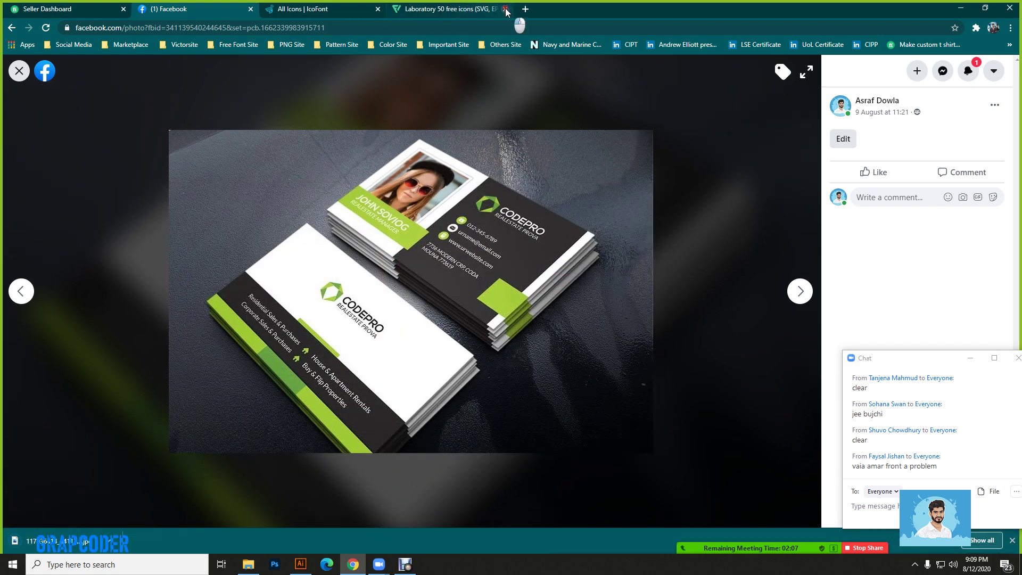
left_click(506, 9)
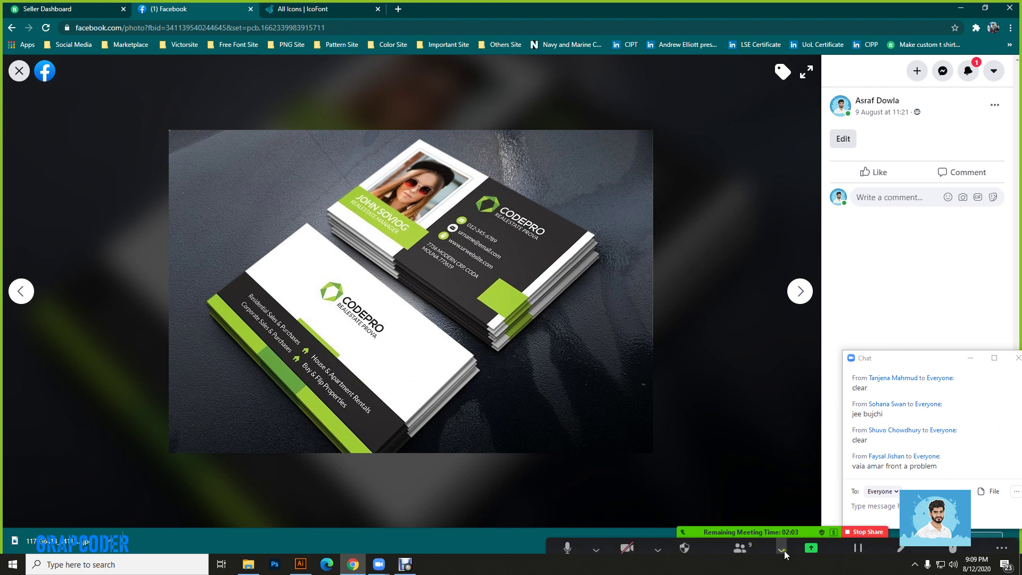
left_click(398, 9)
Go to myfonts.com and post its link in the meeting chat
left_click(349, 26)
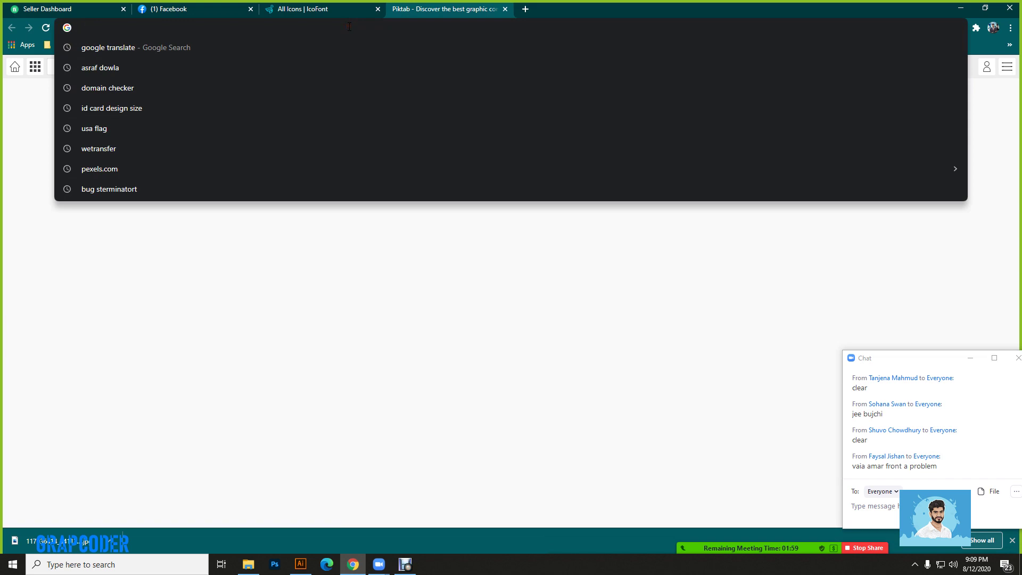
type("my")
key("Return")
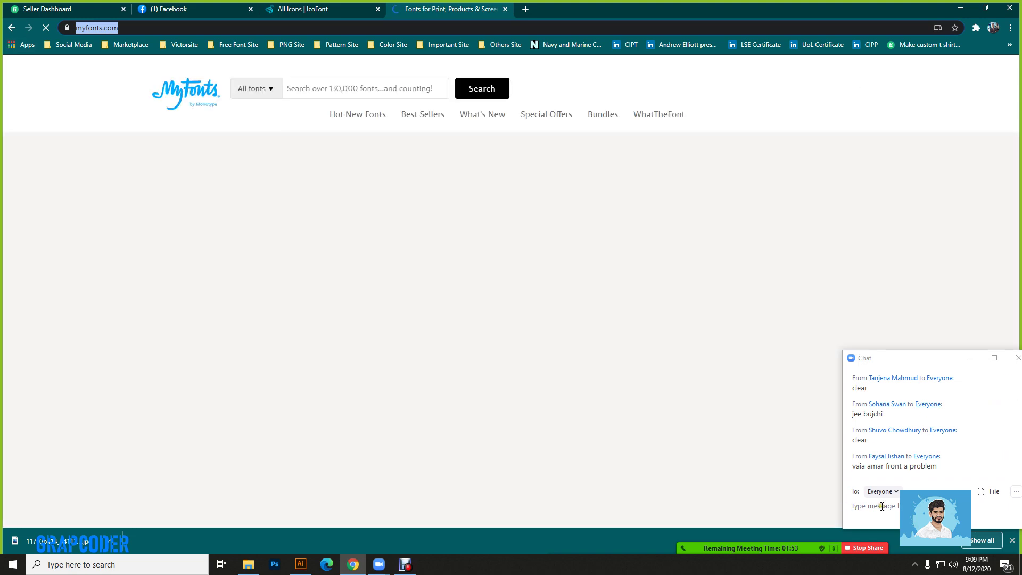
left_click(881, 506)
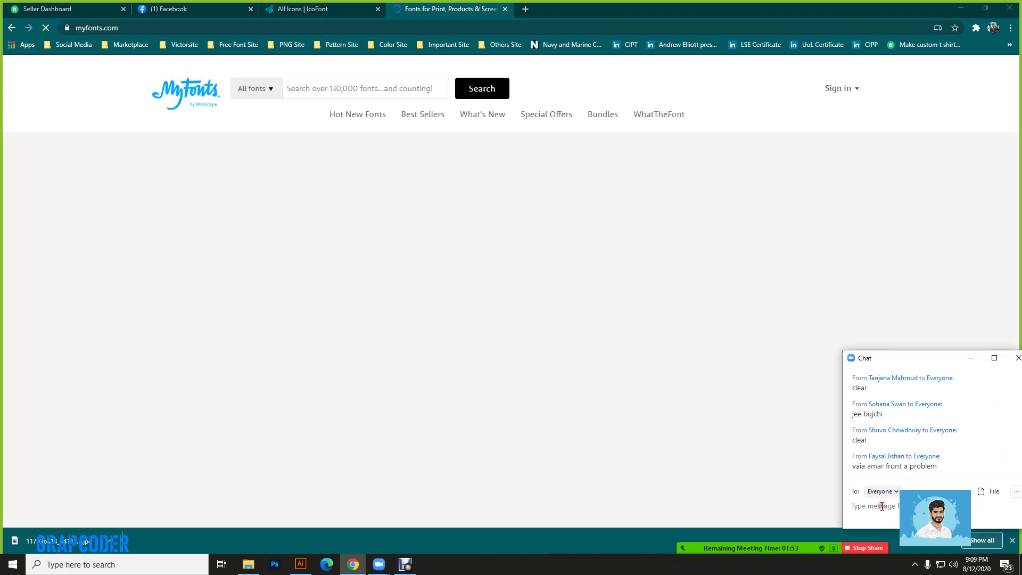
type("https://www.myfonts.com/")
key("Return")
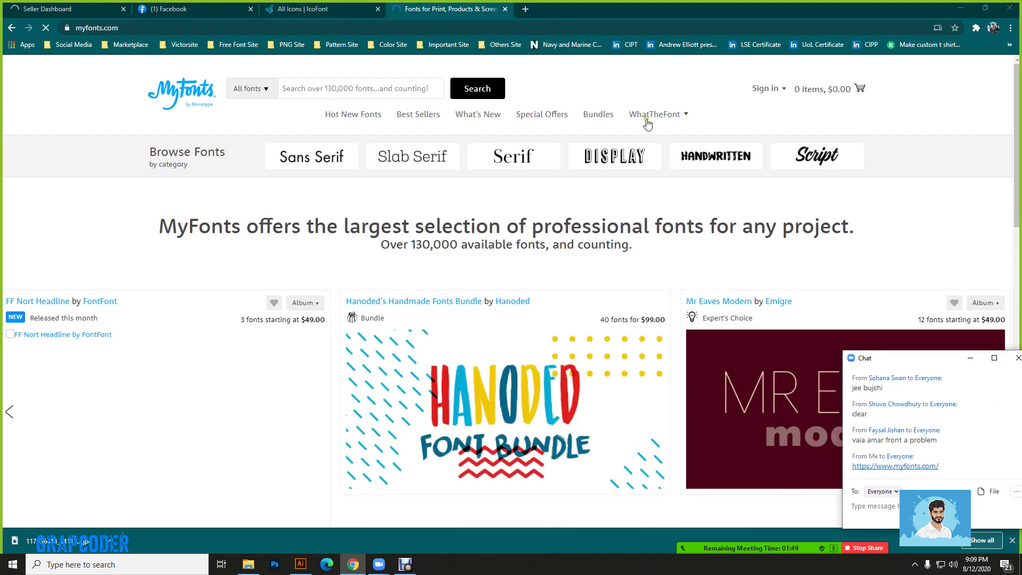
Open WhatTheFont and upload the saved business card photo, dismissing the signup popups
left_click(655, 119)
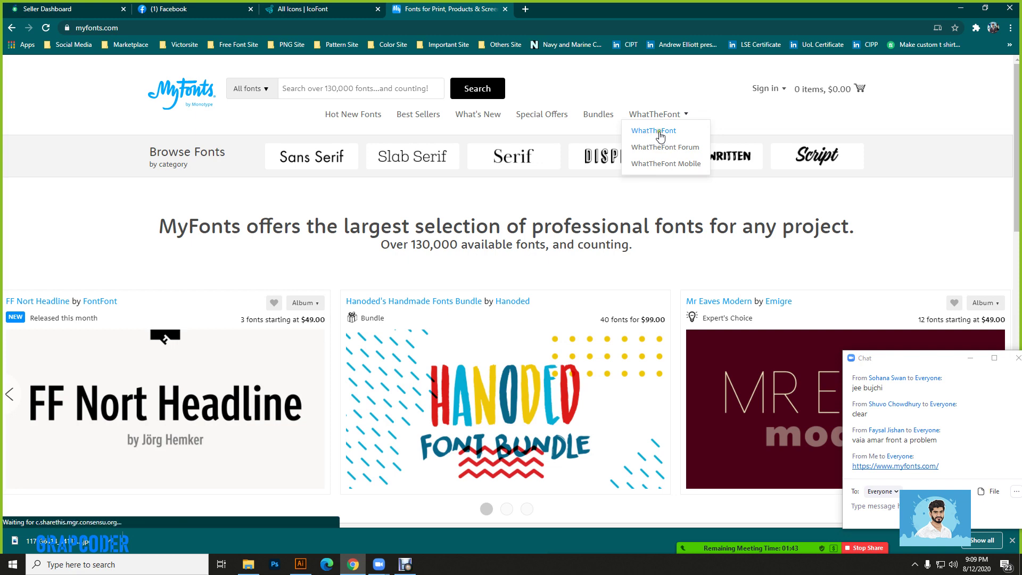
left_click(659, 134)
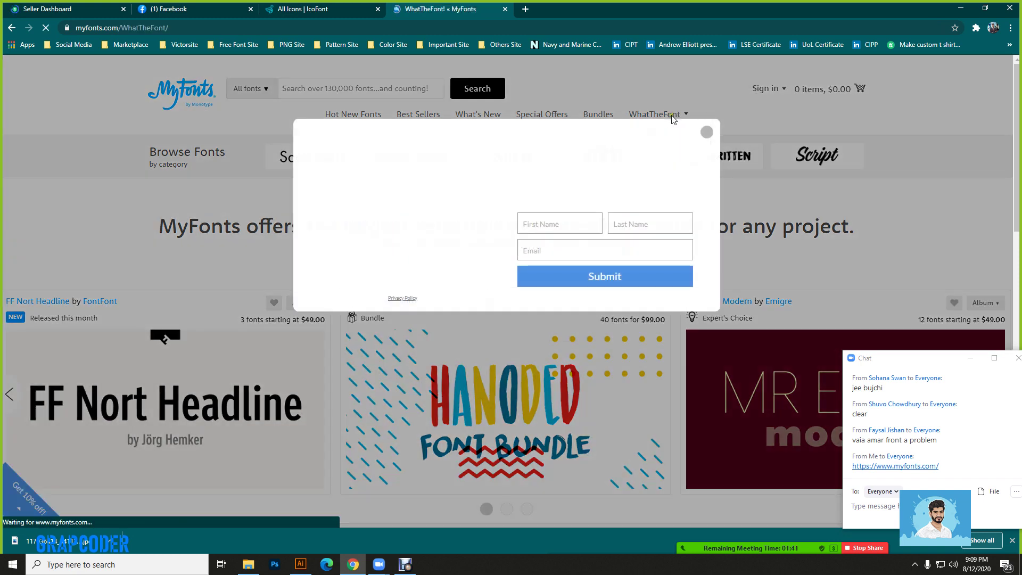
left_click(706, 132)
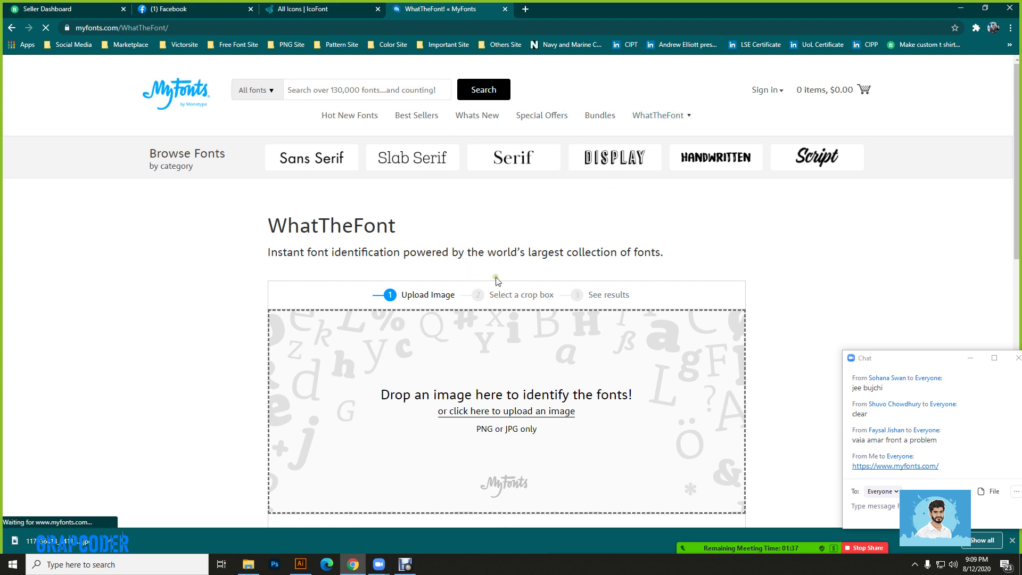
left_click(467, 413)
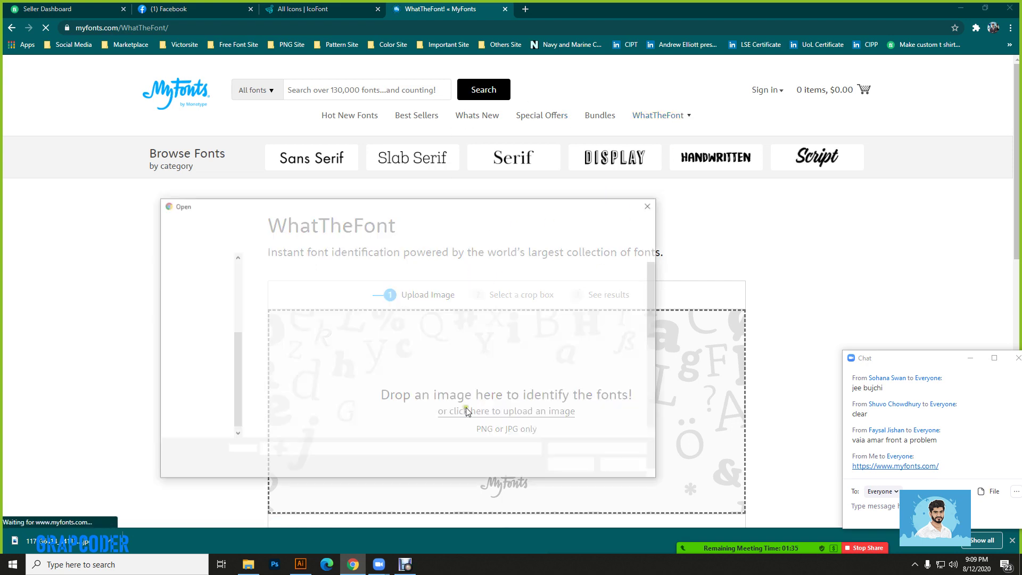
scroll(405, 365, "down", 2)
scroll(413, 367, "up", 3)
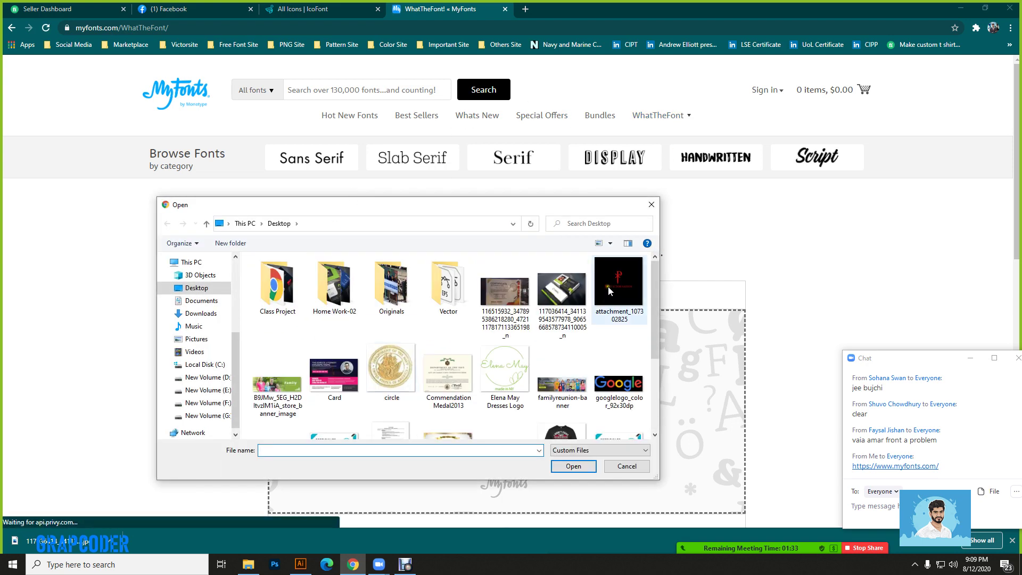
left_click(563, 290)
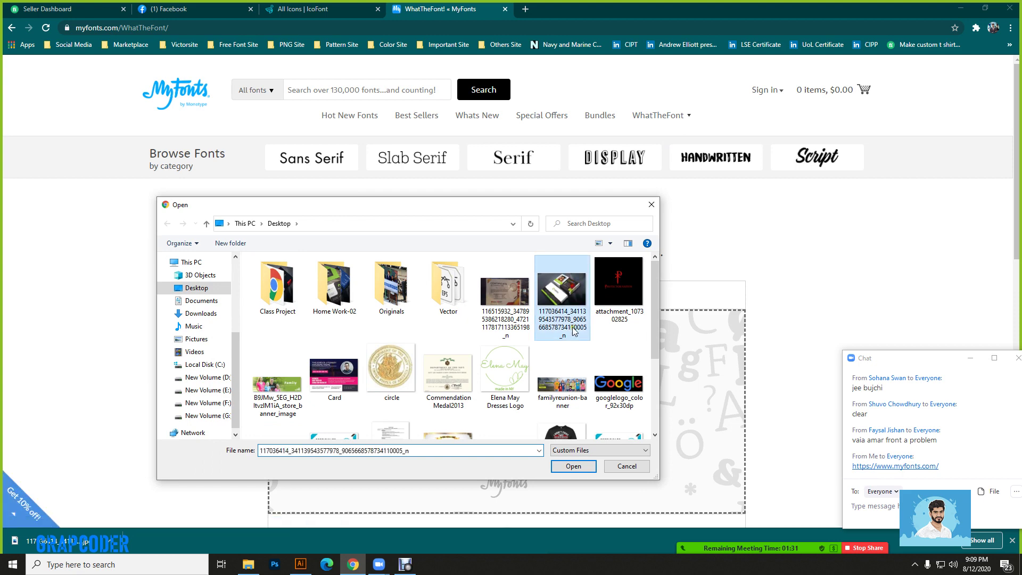
left_click(573, 467)
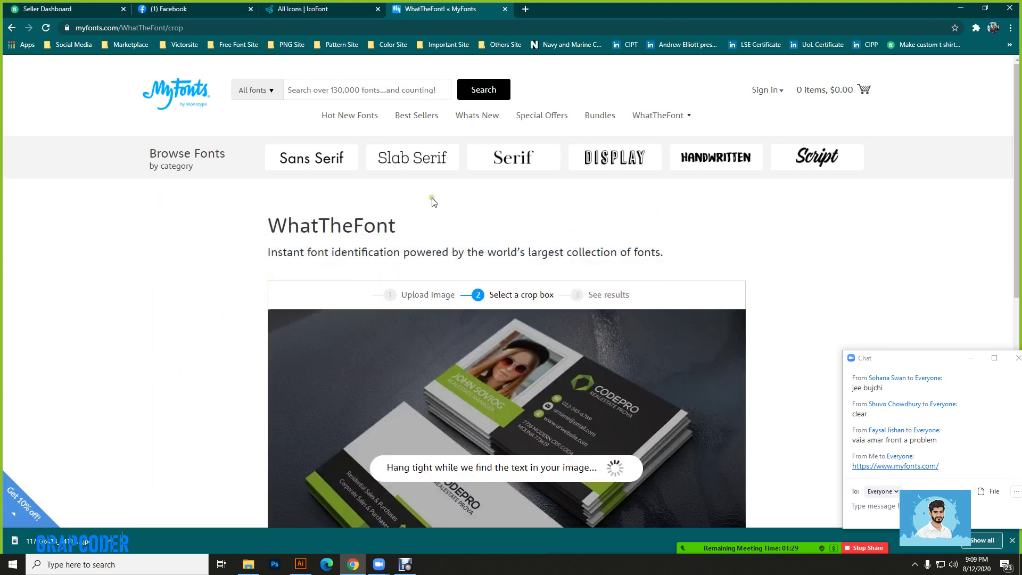
scroll(440, 210, "down", 3)
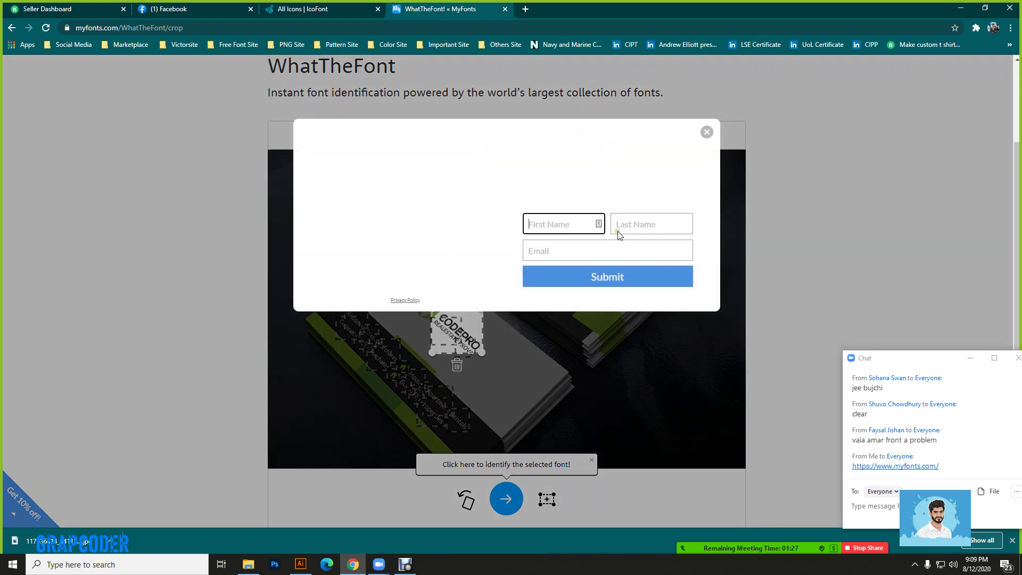
key("Escape")
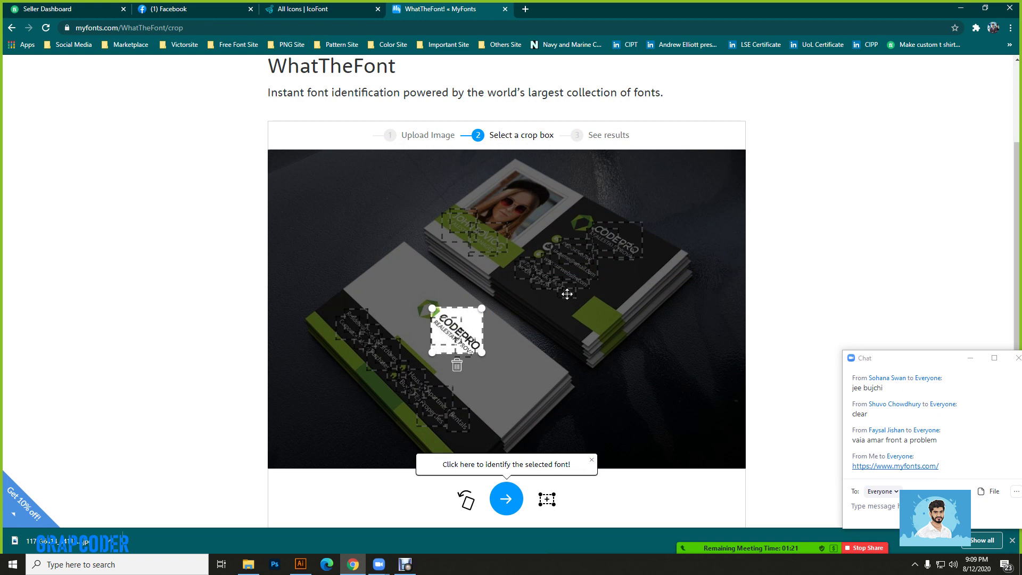
Choose the CODEPRO logo crop box on the right card and identify its font
left_click(582, 269)
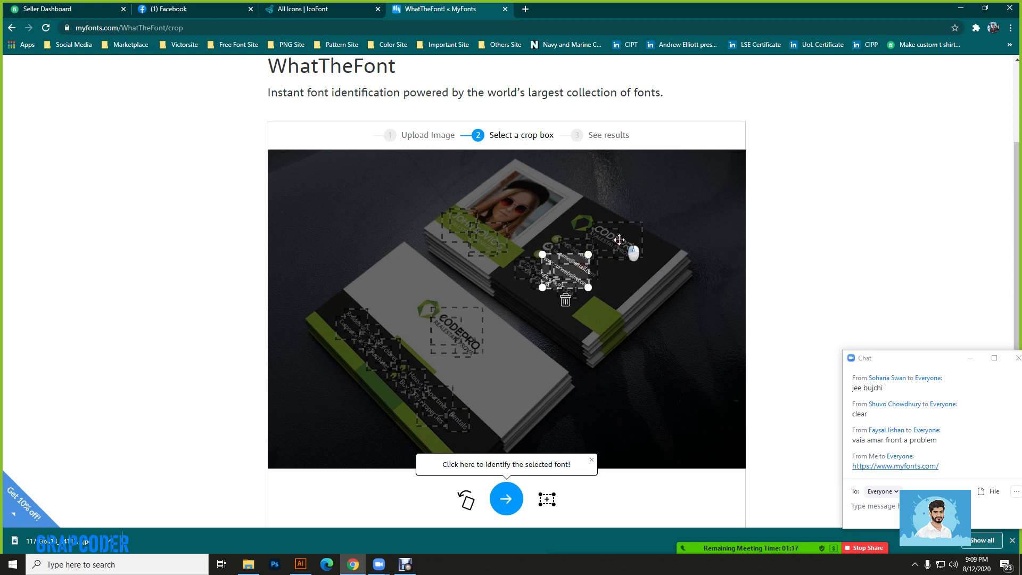
left_click(634, 250)
scroll(532, 332, "down", 2)
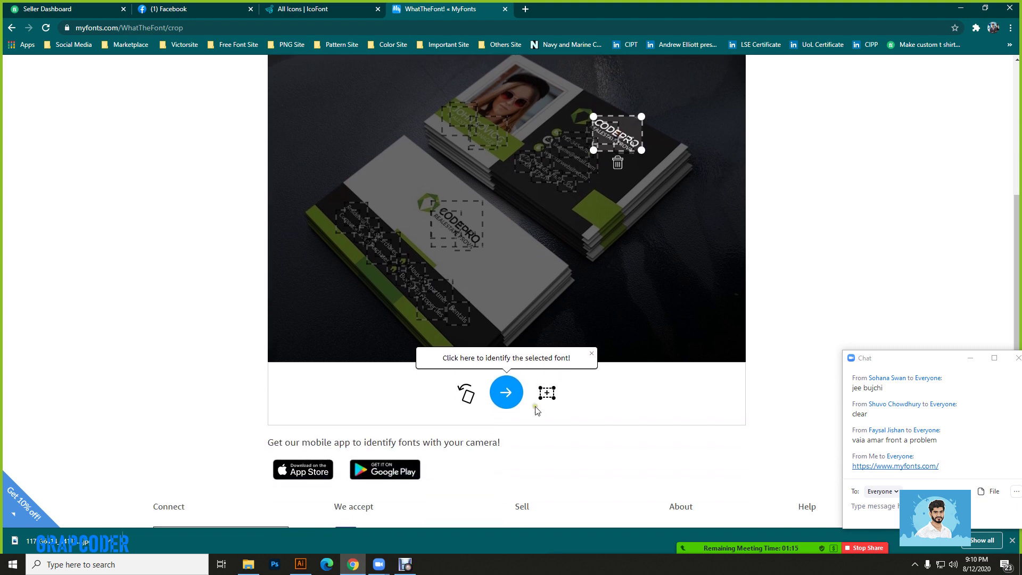
left_click(504, 395)
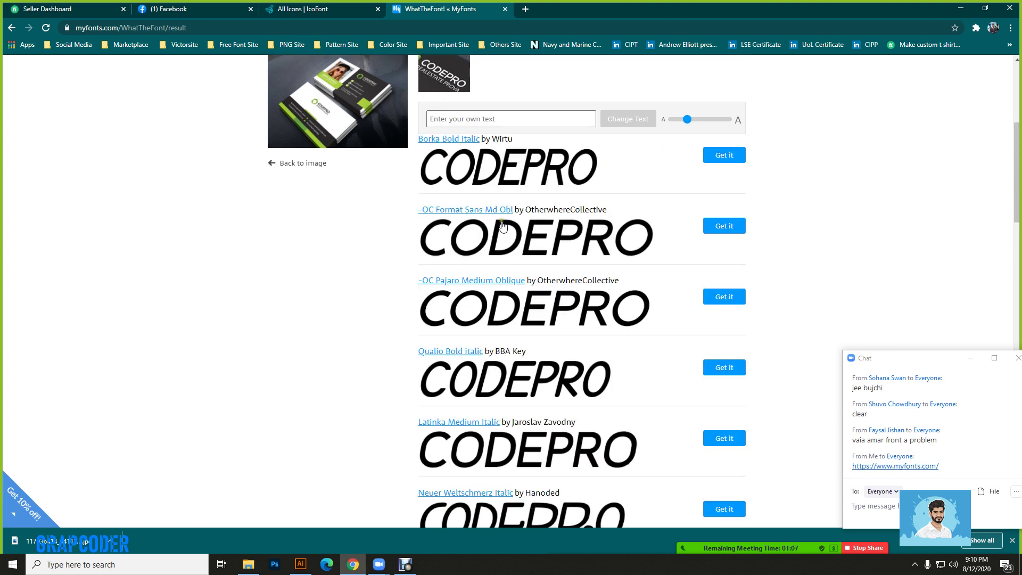
Scroll through the CODEPRO font match list
scroll(503, 235, "up", 2)
scroll(485, 257, "down", 1)
scroll(486, 257, "down", 1)
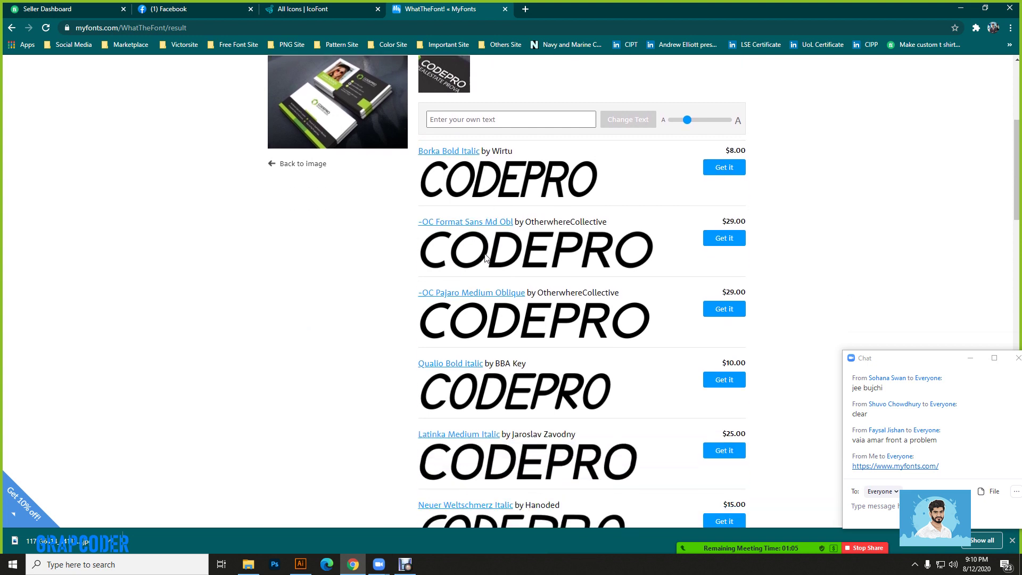
scroll(486, 257, "down", 1)
scroll(486, 257, "down", 1)
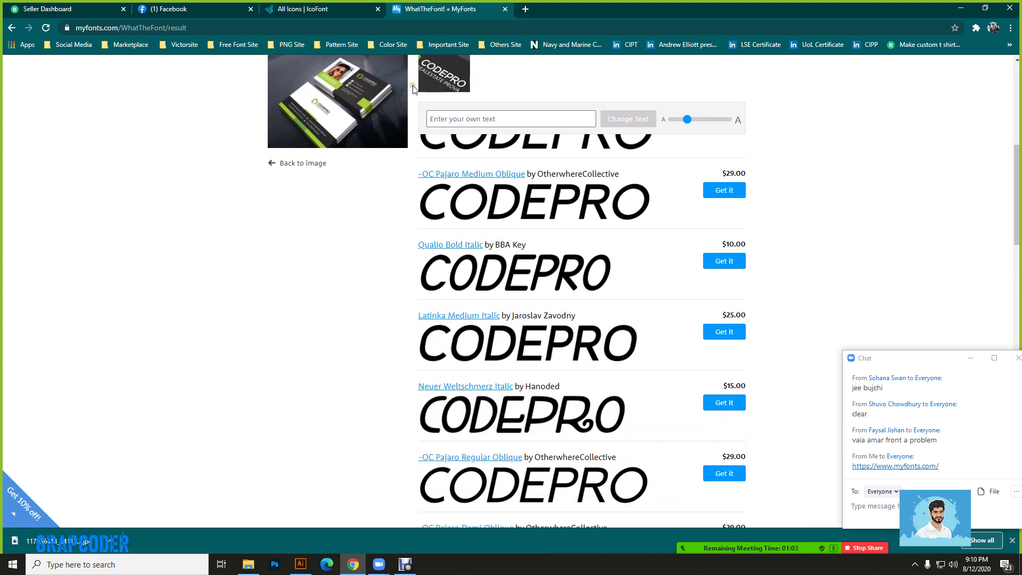
scroll(541, 371, "down", 1)
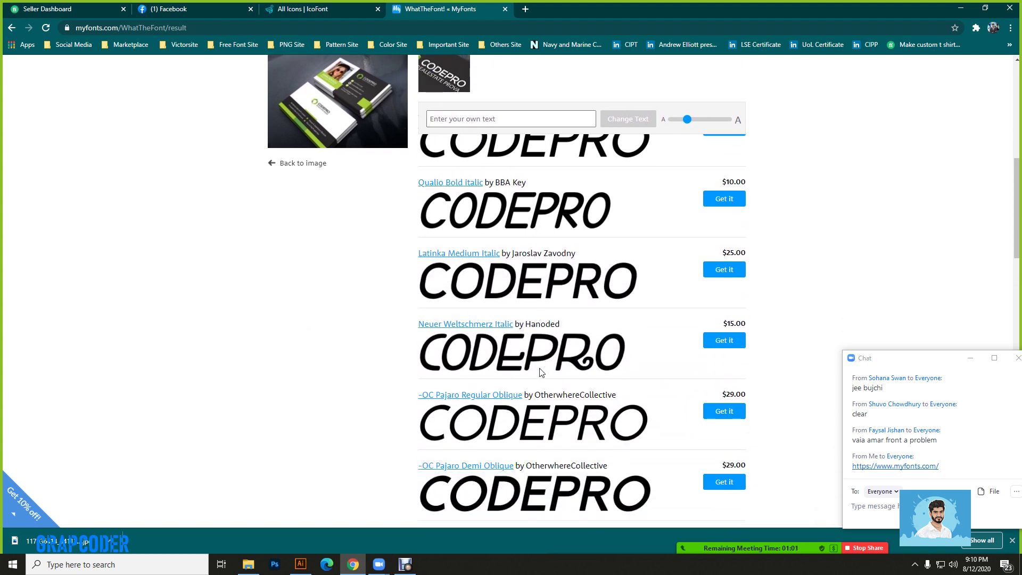
scroll(541, 372, "down", 1)
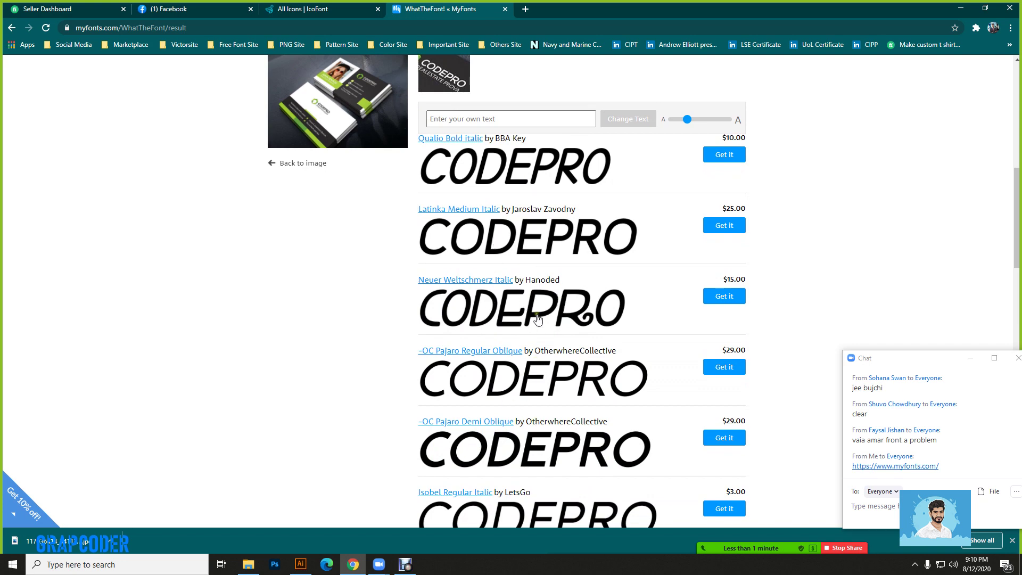
scroll(538, 318, "down", 3)
scroll(538, 319, "down", 3)
scroll(538, 318, "down", 1)
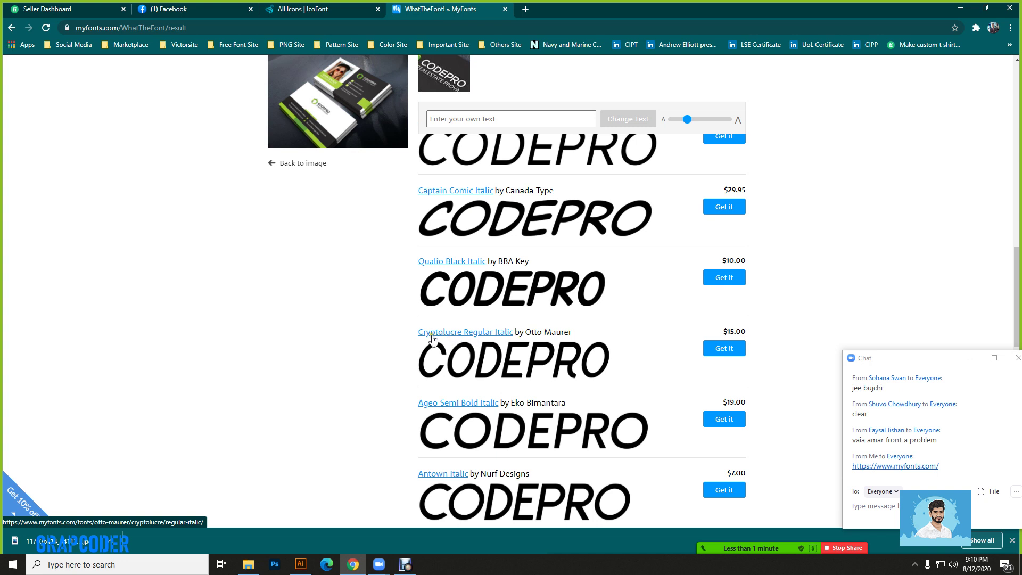
left_click_drag(422, 346, 381, 379)
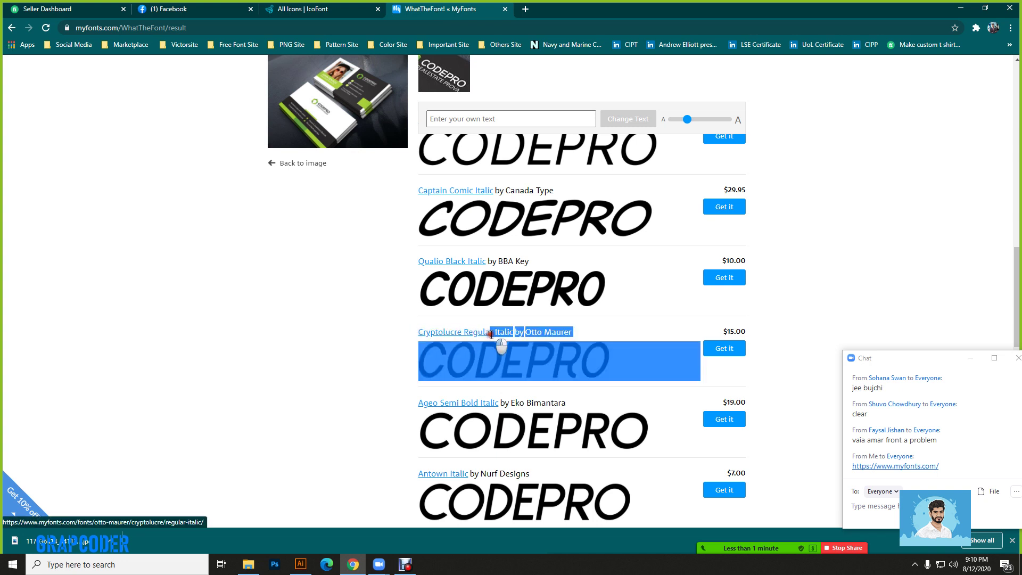
left_click(381, 379)
Open the Stinger Fit Italic match's font page in a new tab
scroll(451, 364, "down", 1)
scroll(452, 364, "down", 3)
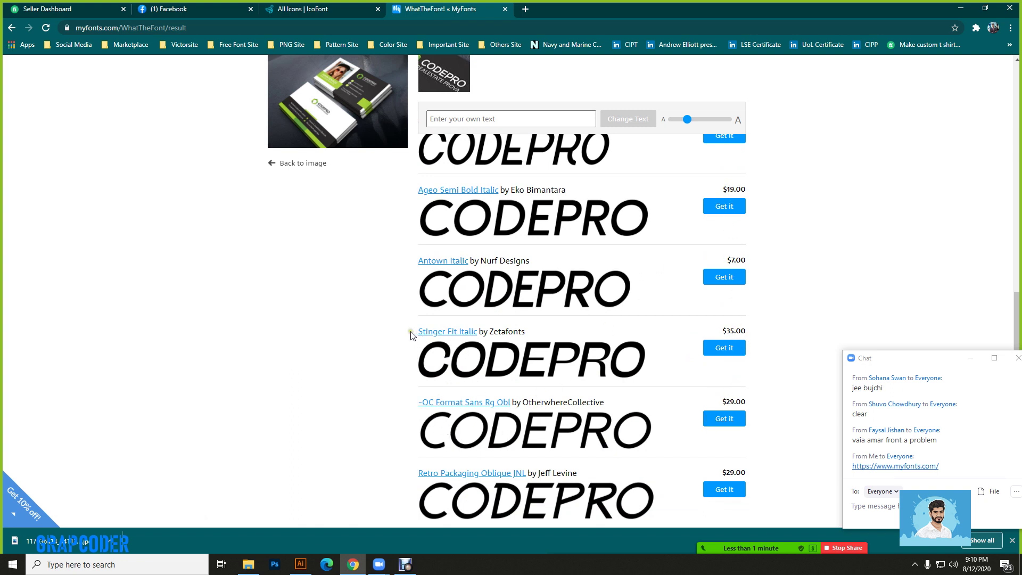
triple_click(420, 342)
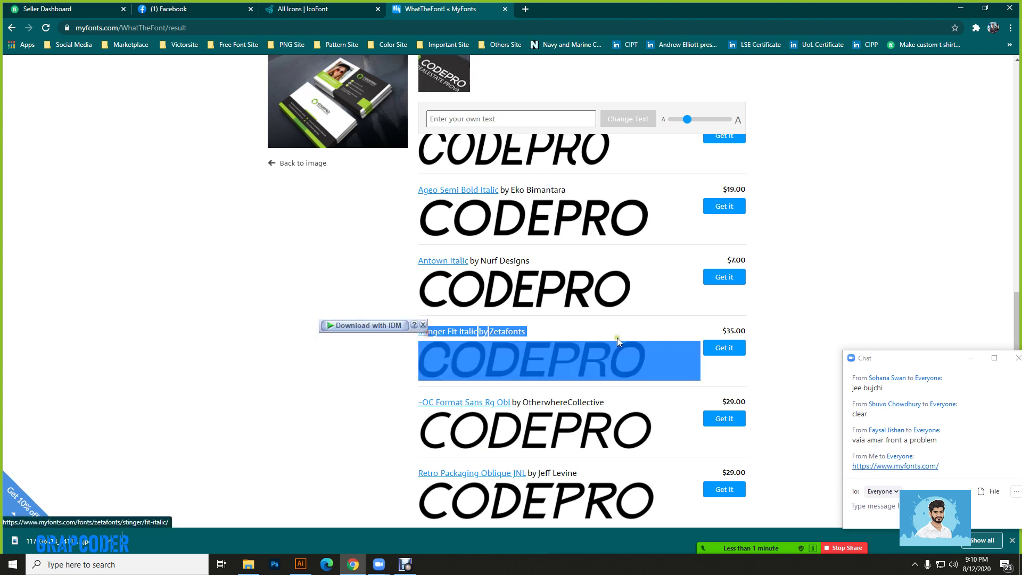
left_click(639, 327)
left_click(538, 353)
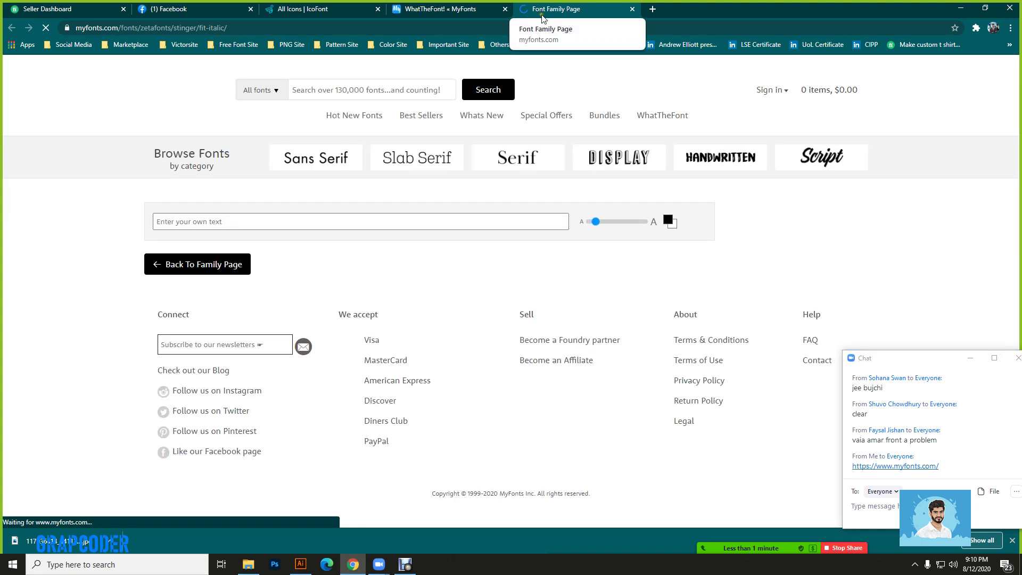
Copy the font name Stinger Fit Italic from the breadcrumb into the address bar
double_click(299, 225)
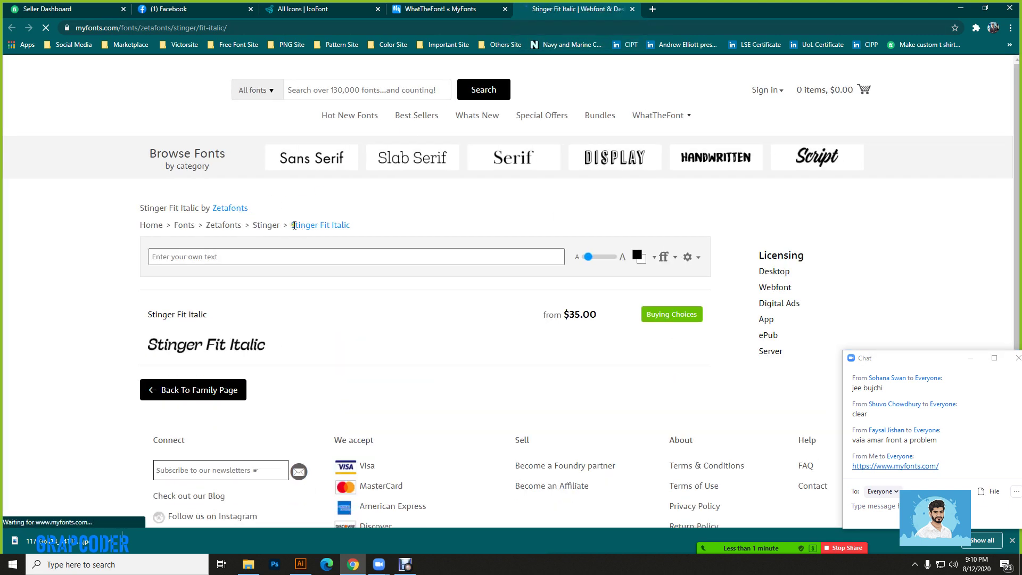
left_click_drag(326, 224, 350, 225)
key("ctrl+c")
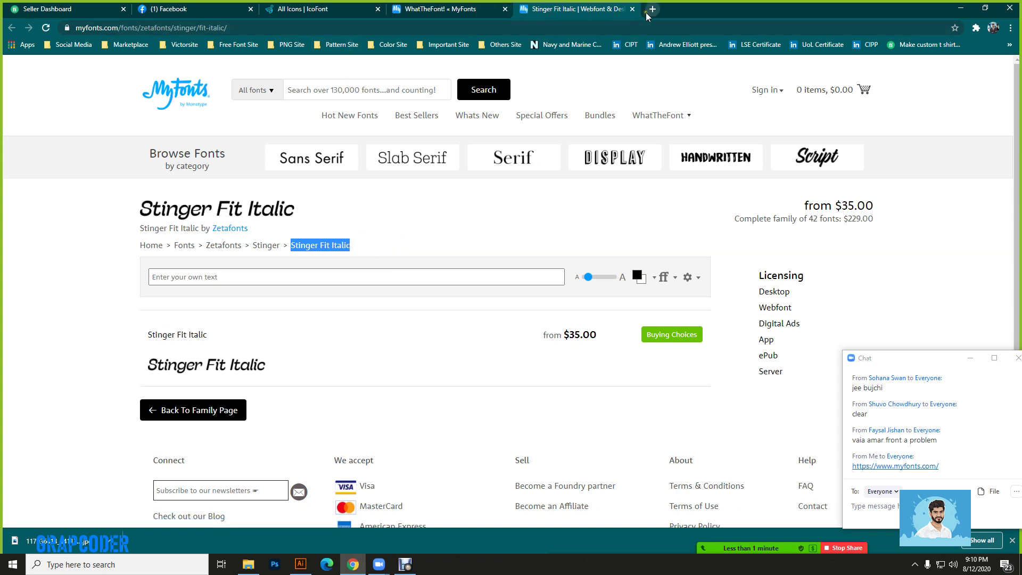
left_click(476, 28)
key("ctrl+v")
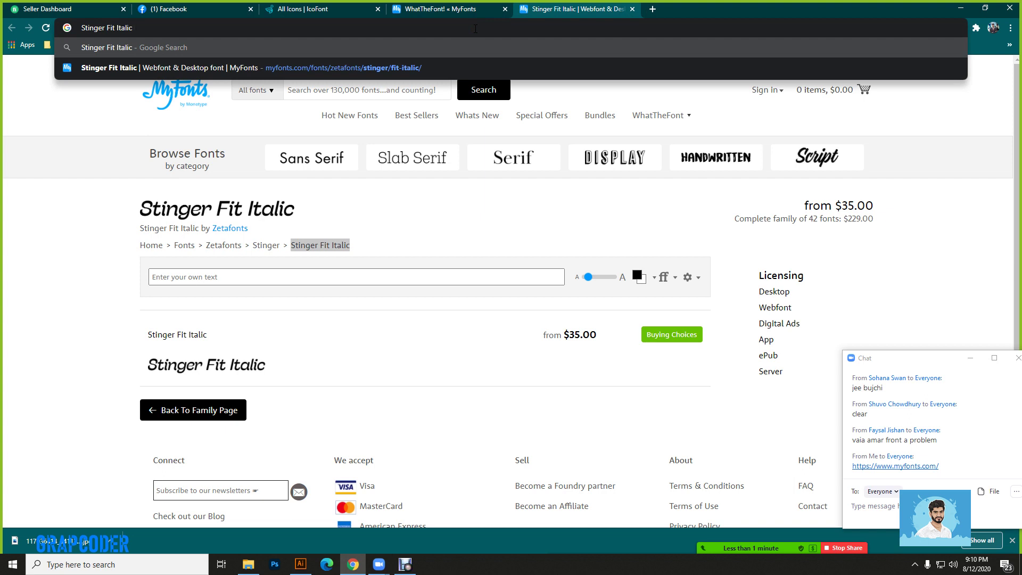
Search 'Stinger Fit Italic font free download' and open the MaisFontes Stinger Bold Italic page
type("free")
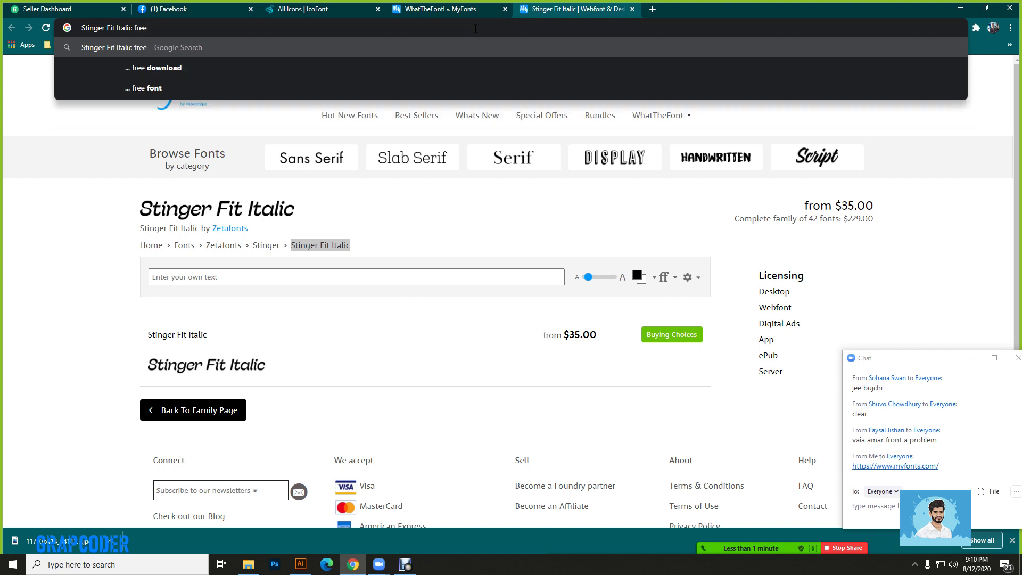
key("BackSpace")
key("BackSpace")
key("BackSpace")
key("BackSpace")
type("fon")
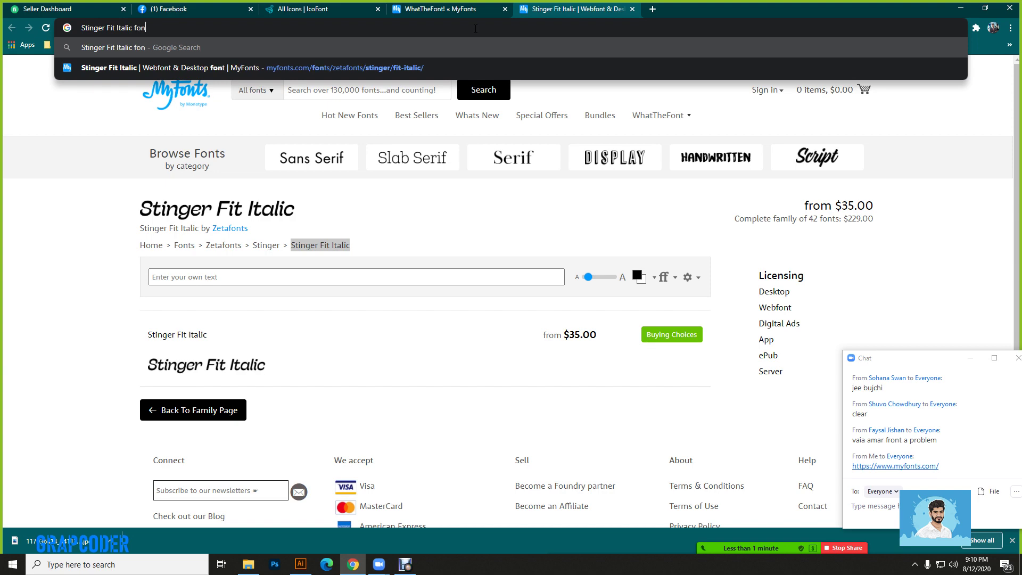
type("t fre")
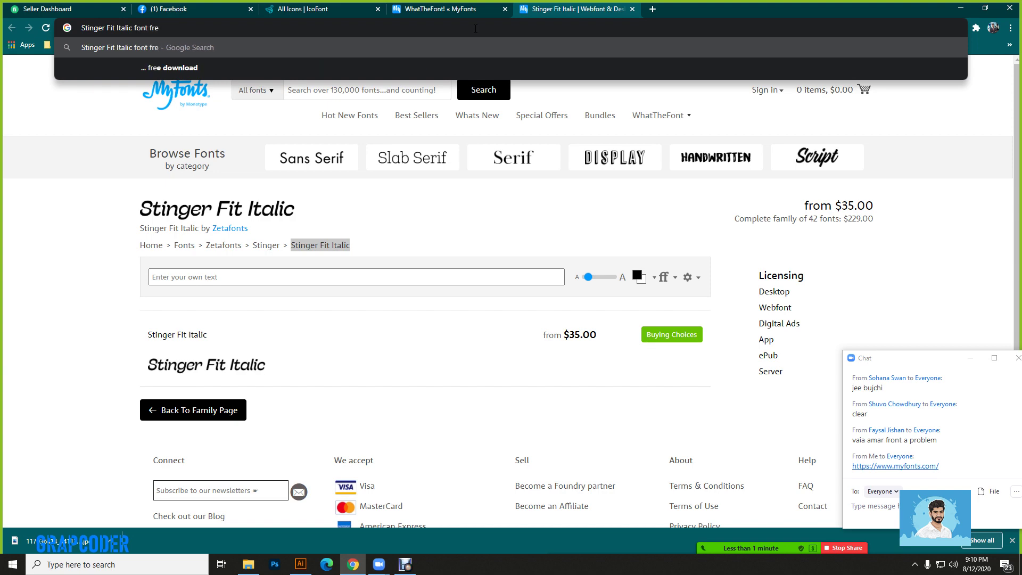
left_click(171, 68)
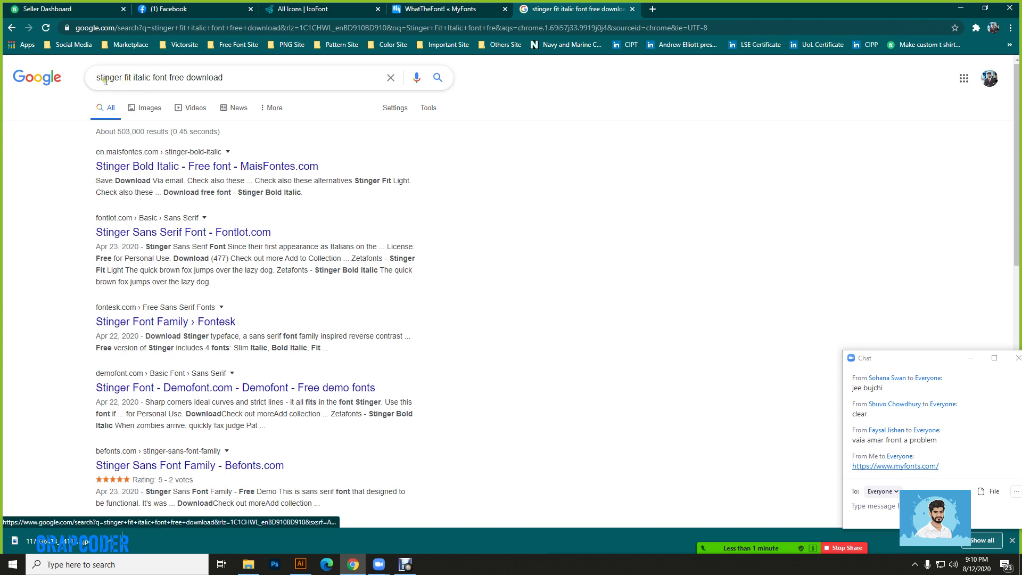
left_click(143, 168)
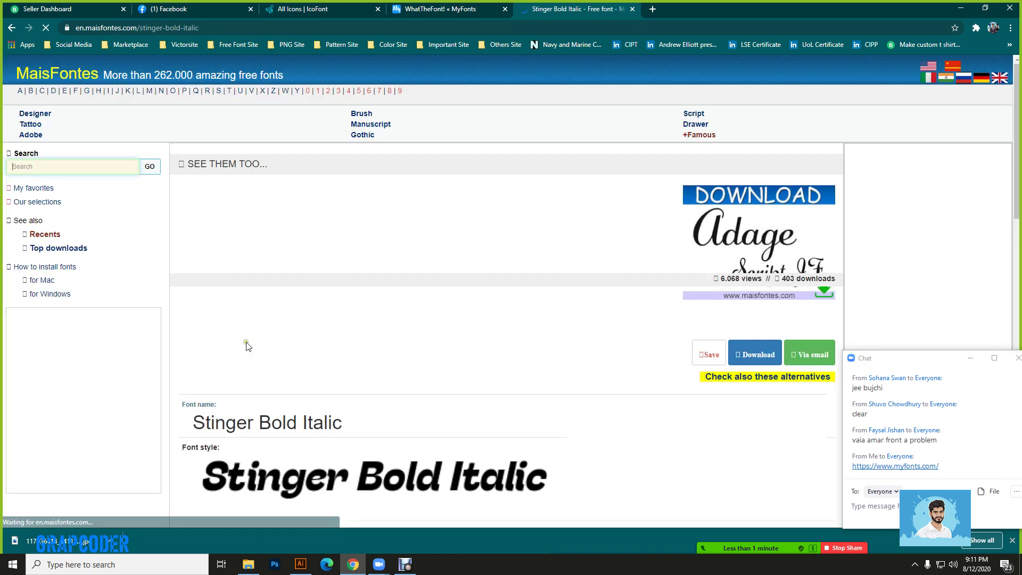
scroll(354, 358, "down", 4)
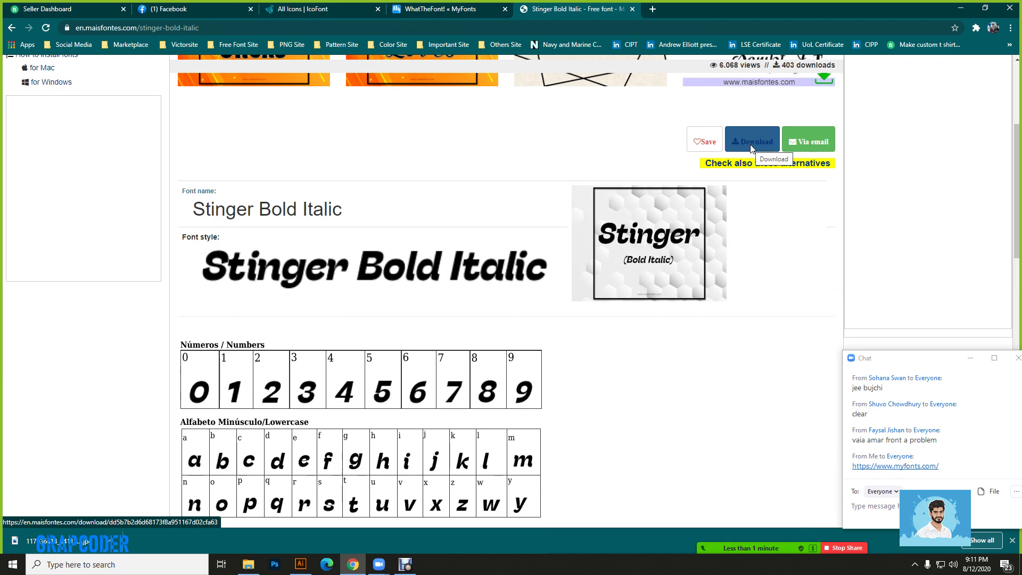
Close the Stinger Bold Italic page and bring up Zoom, dismissing the Pro upgrade offer
left_click(632, 9)
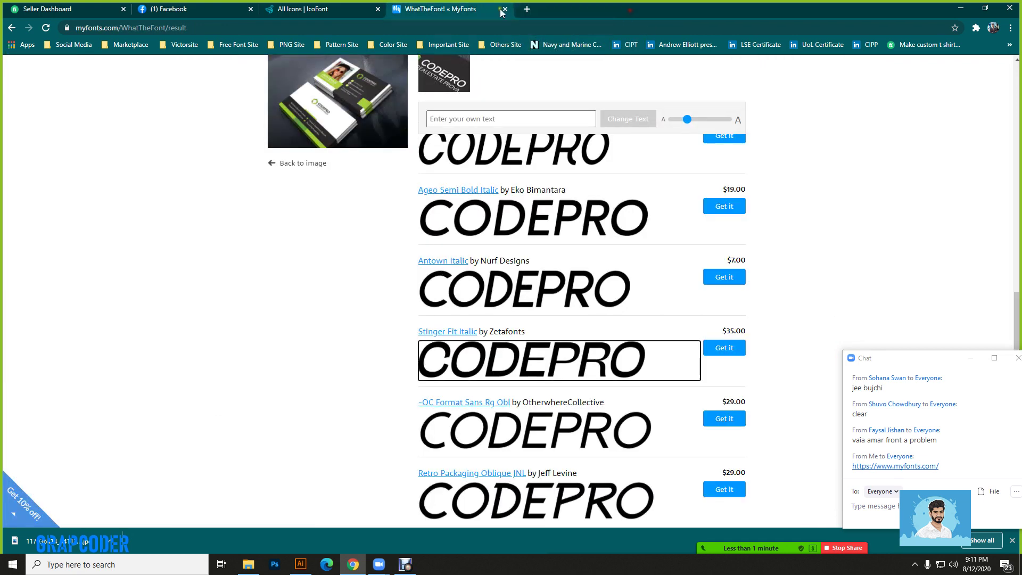
scroll(346, 160, "up", 5)
scroll(284, 118, "up", 5)
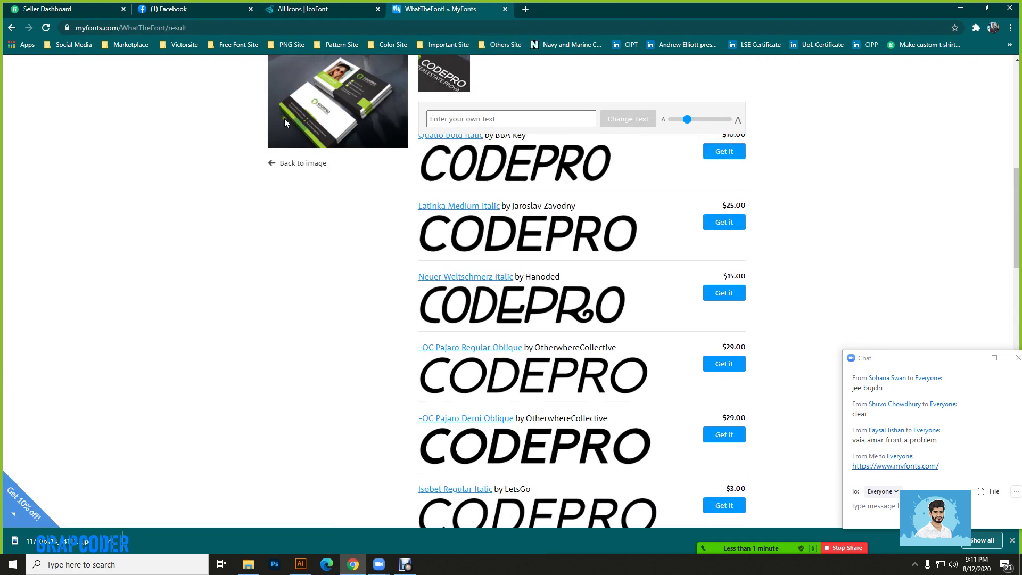
left_click(46, 27)
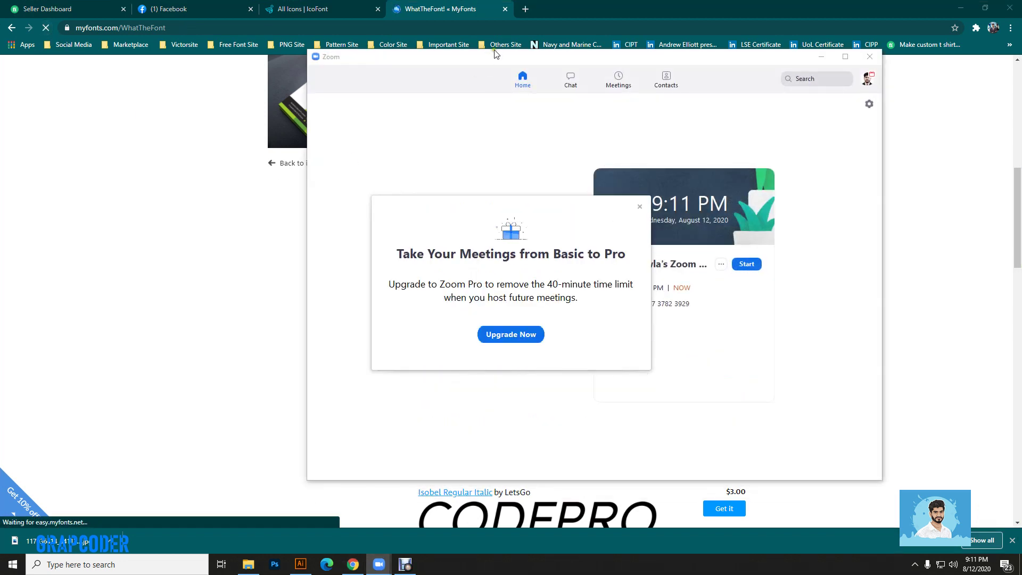
left_click(640, 207)
left_click(407, 564)
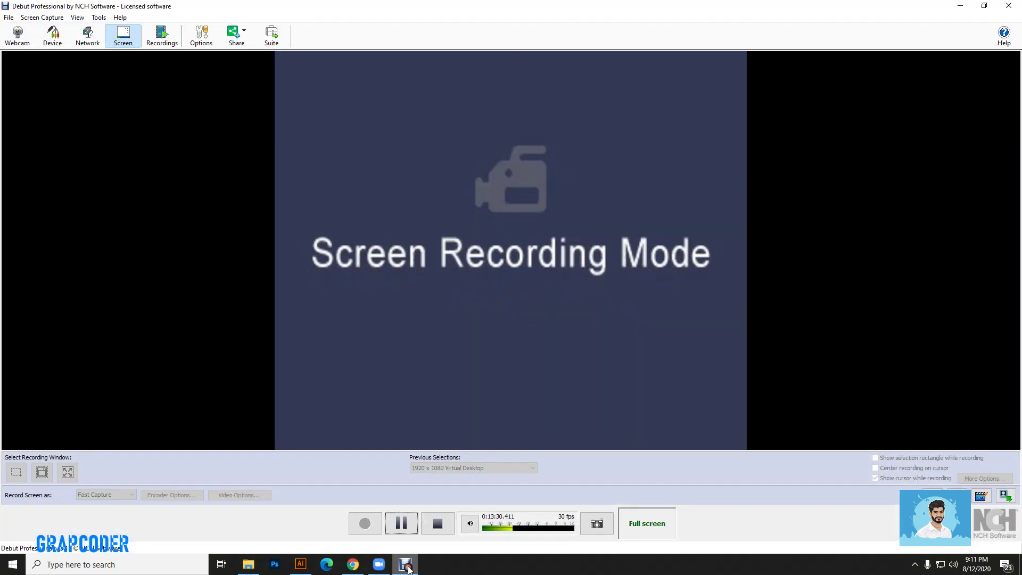
Start a new Zoom meeting with computer audio and share the whole screen
left_click(440, 241)
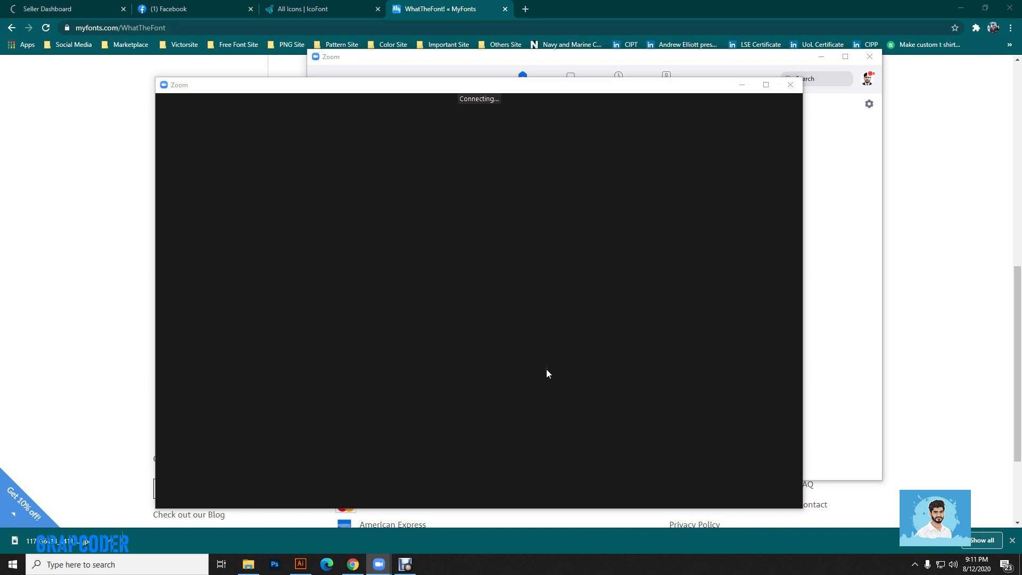
left_click(506, 255)
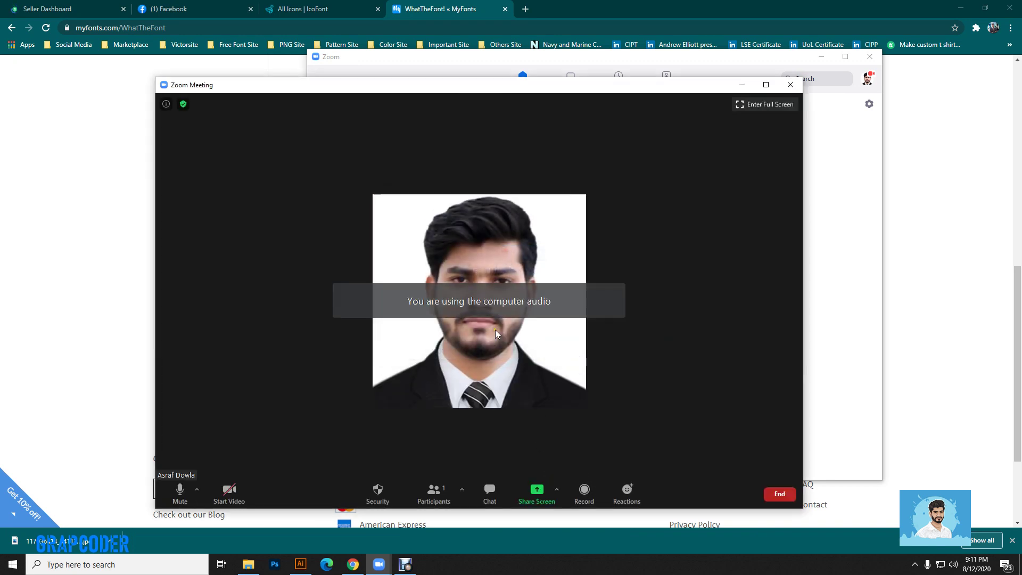
left_click(537, 491)
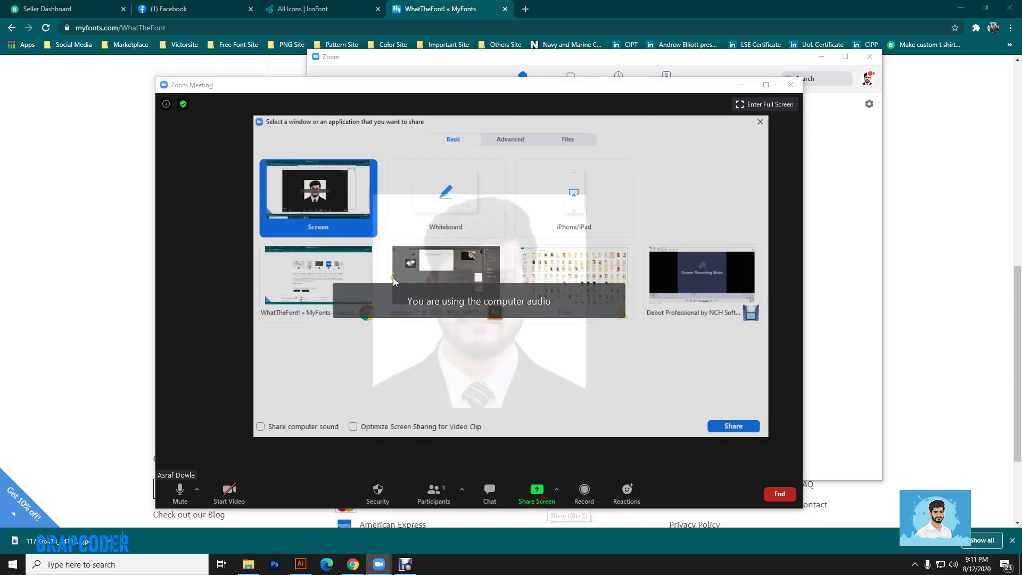
left_click(735, 427)
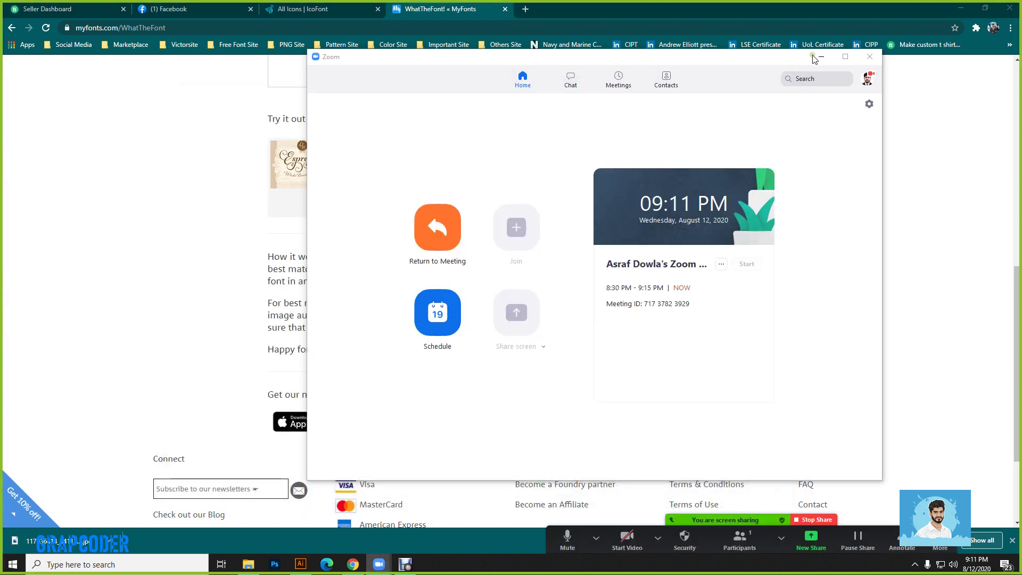
Copy the meeting invitation from the Participants invite window
left_click(821, 56)
left_click(596, 538)
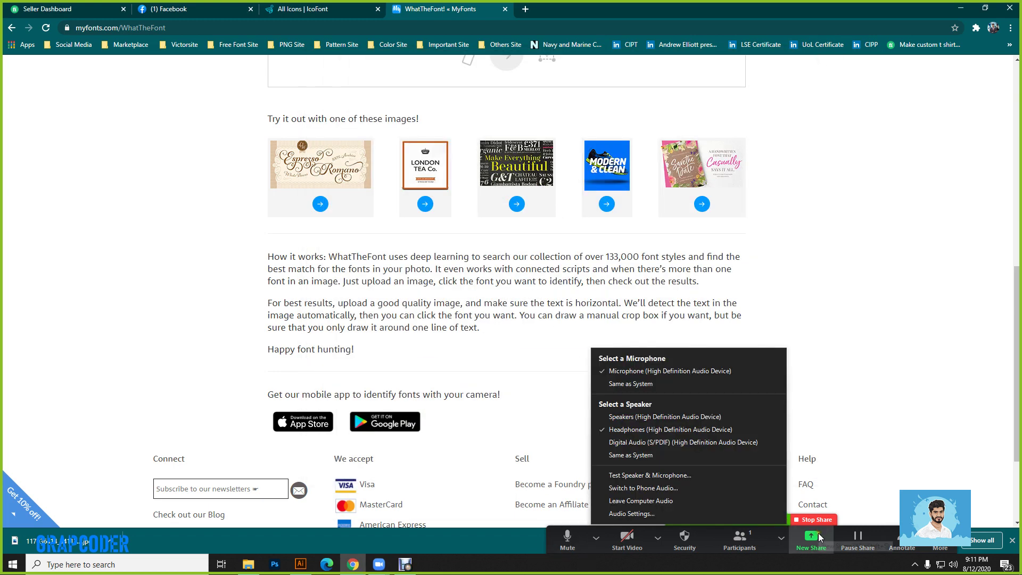
left_click(739, 540)
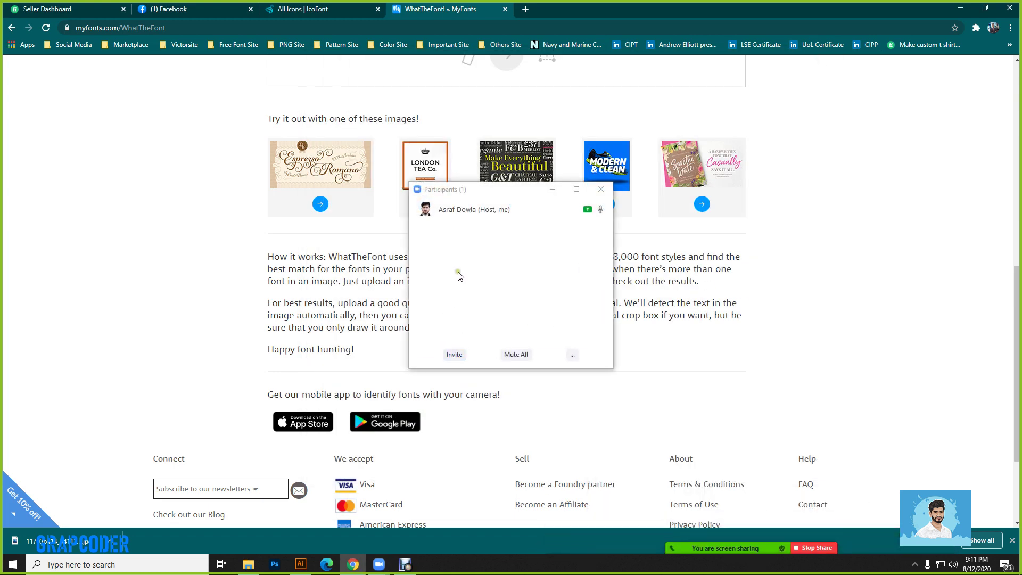
left_click(454, 354)
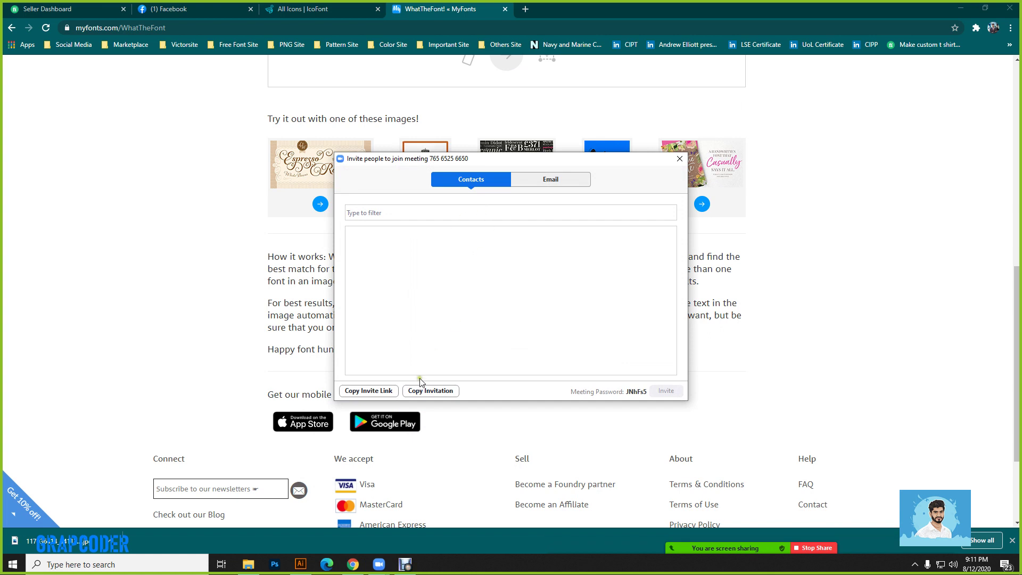
left_click(421, 392)
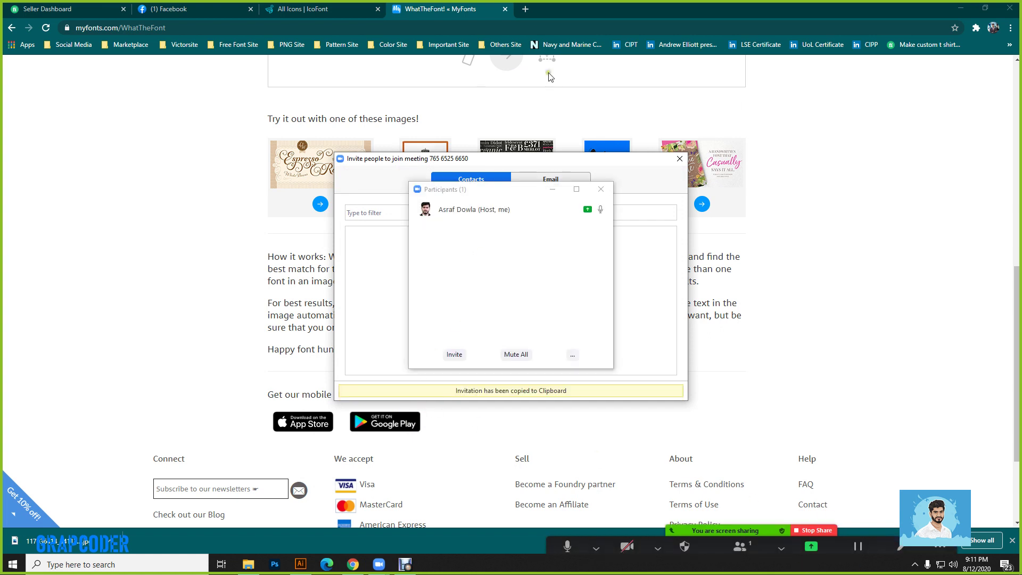
left_click(187, 9)
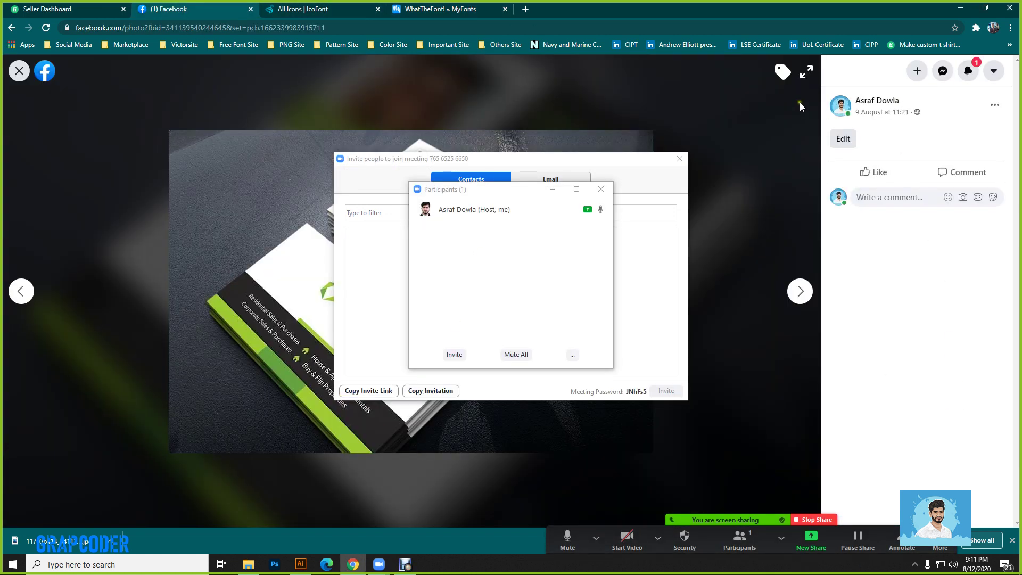
Send the Zoom invitation in the GrapCoder Online-01 Messenger group chat
key("alt+Left")
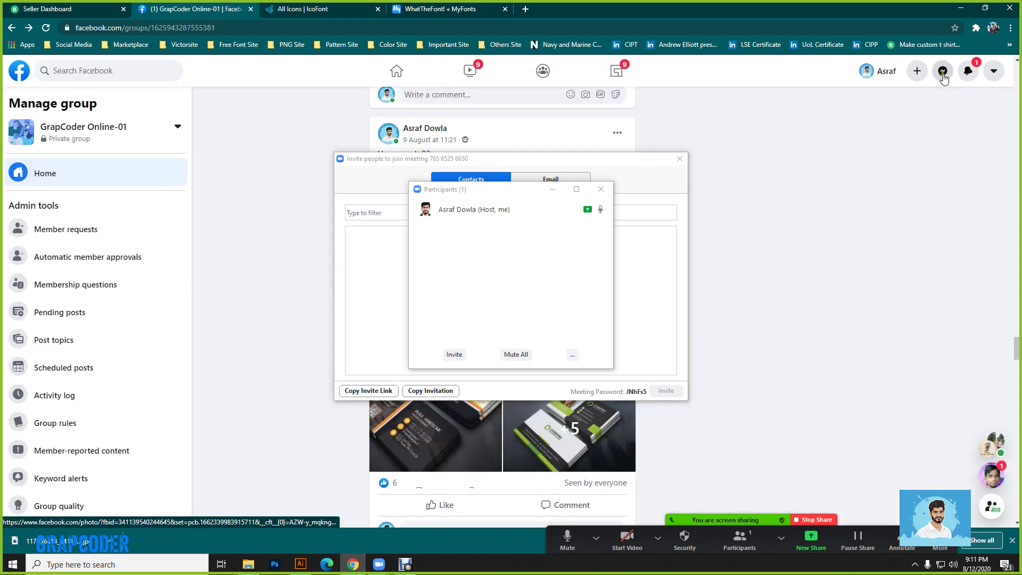
left_click(943, 71)
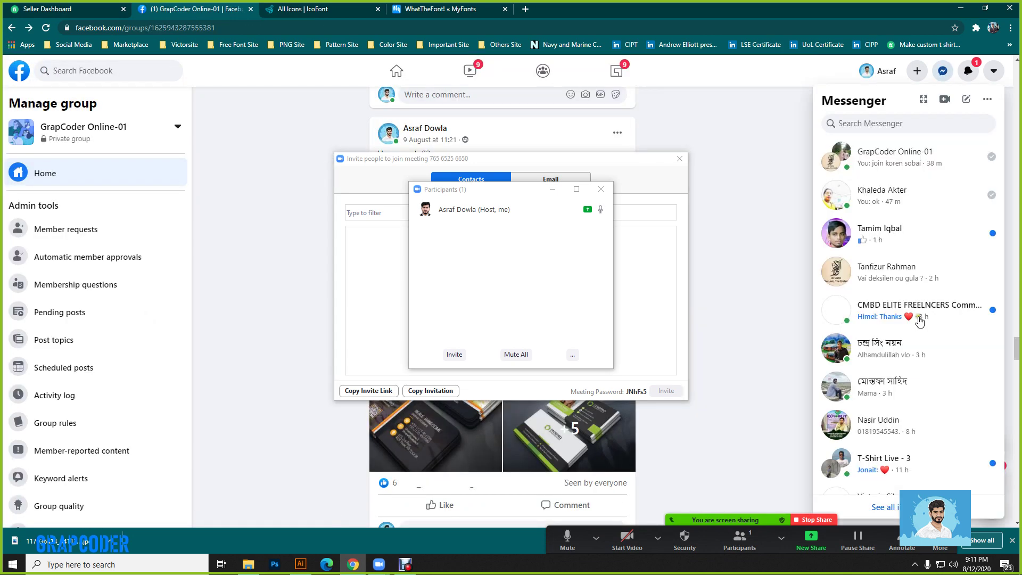
left_click(900, 155)
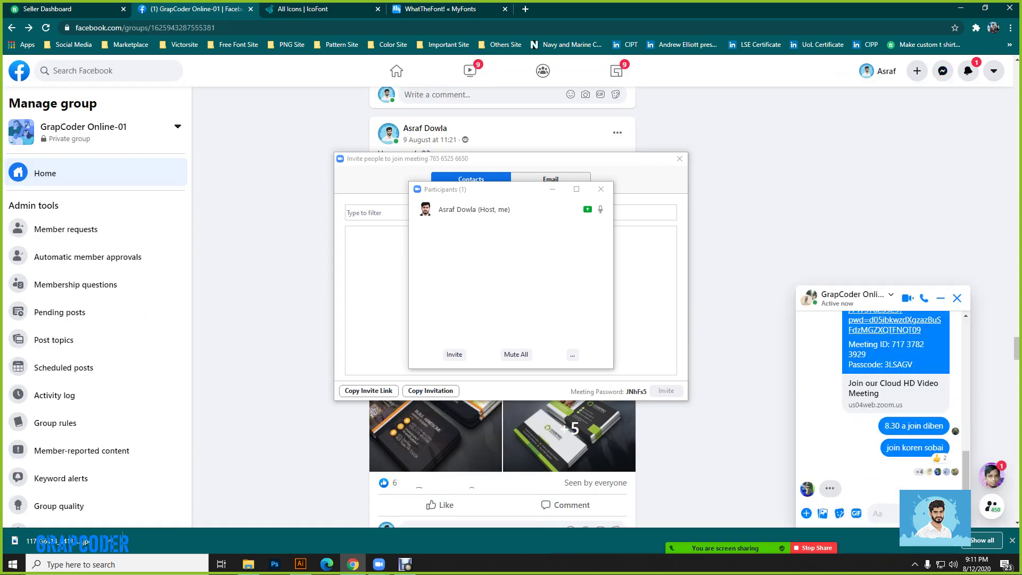
key("ctrl+v")
key("Return")
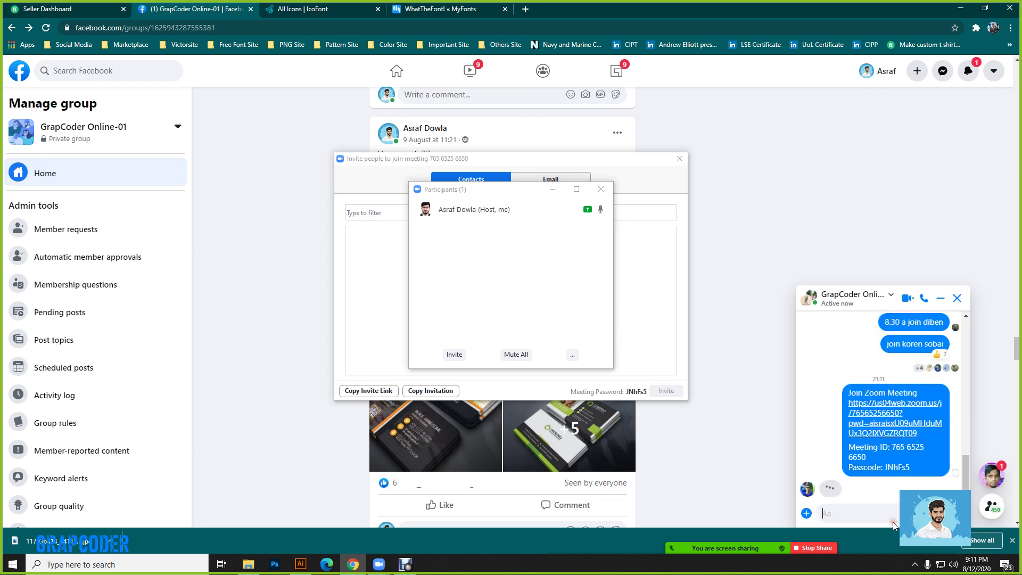
Send 'join plz', then close the invite window and move the participants list aside
type("join")
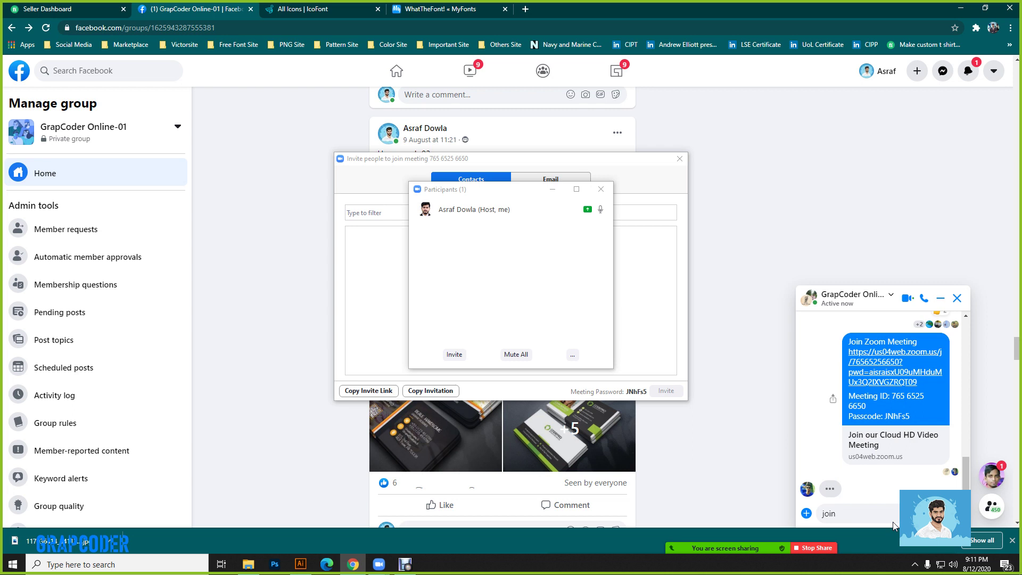
type(" plz")
key("Return")
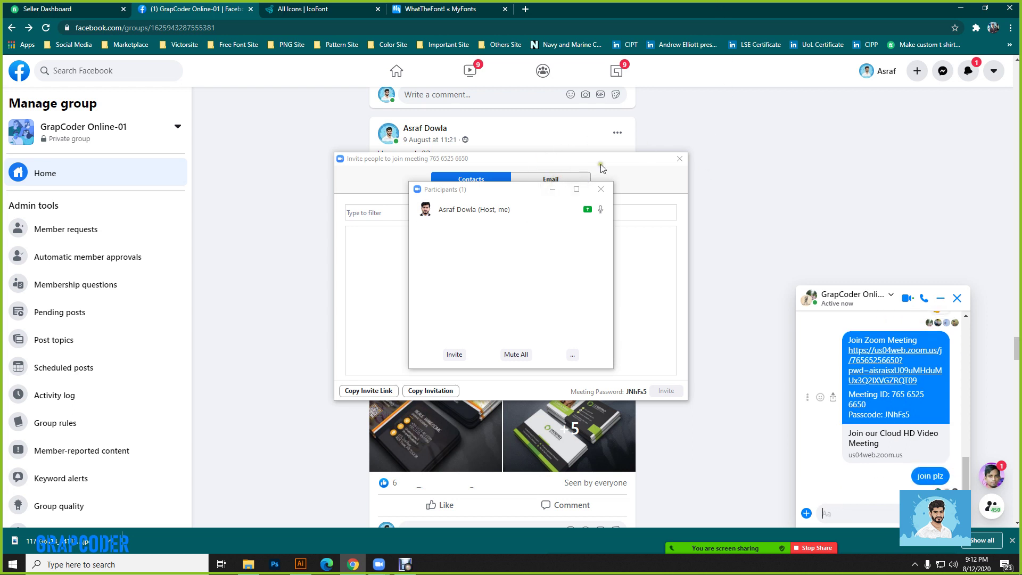
left_click(680, 158)
mouse_move(511, 195)
left_mouse_down()
mouse_move(679, 187)
mouse_move(811, 163)
left_mouse_up()
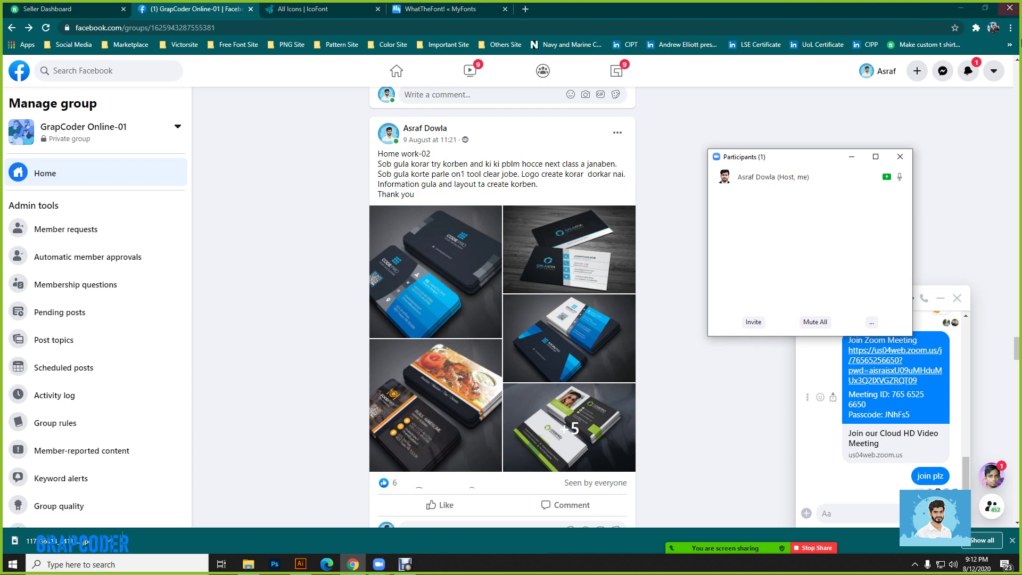
Minimize Chrome and Illustrator, close File Explorer, and admit the waiting participant
left_click(960, 8)
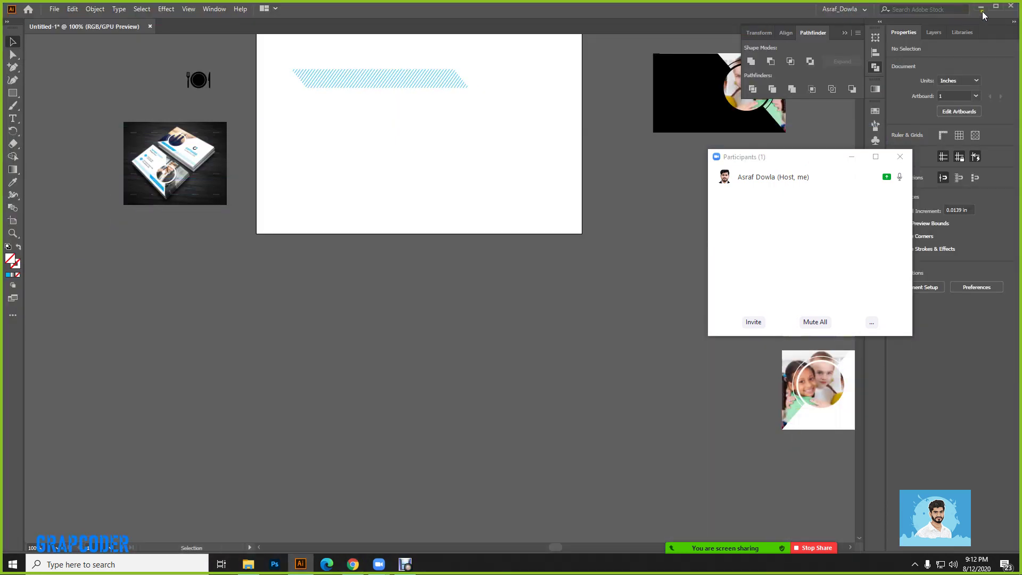
left_click(982, 10)
left_click(1001, 6)
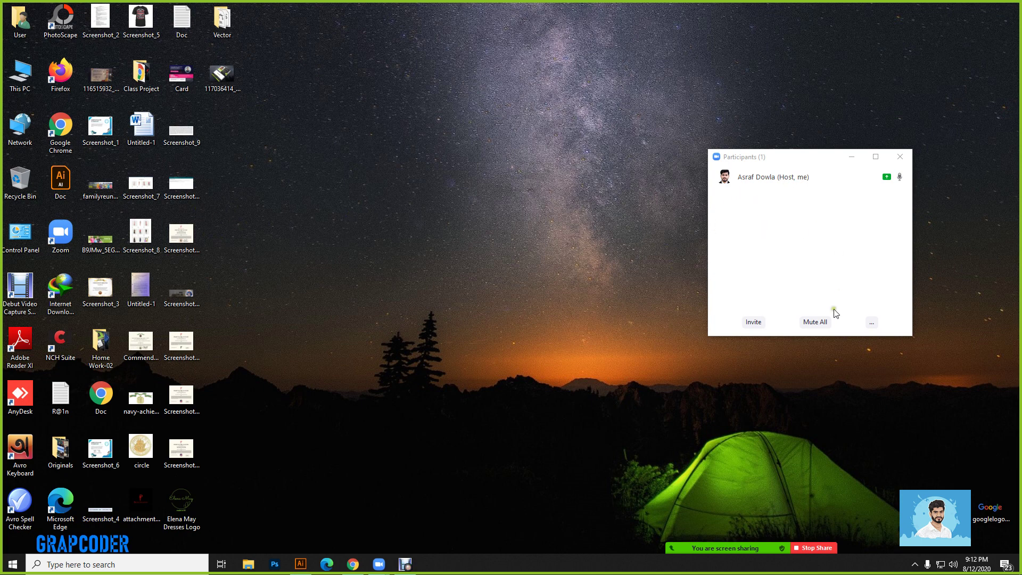
left_click(849, 199)
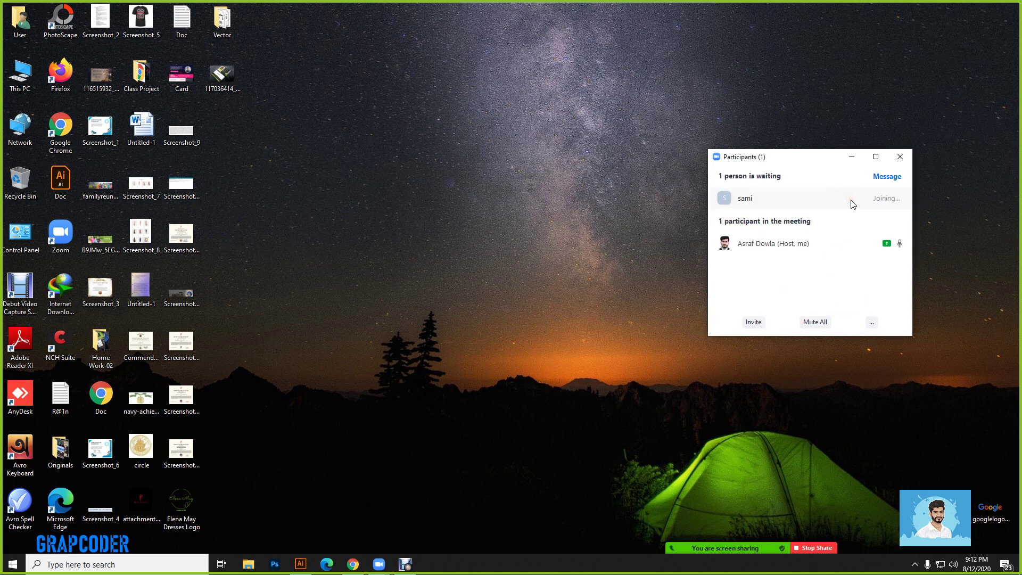
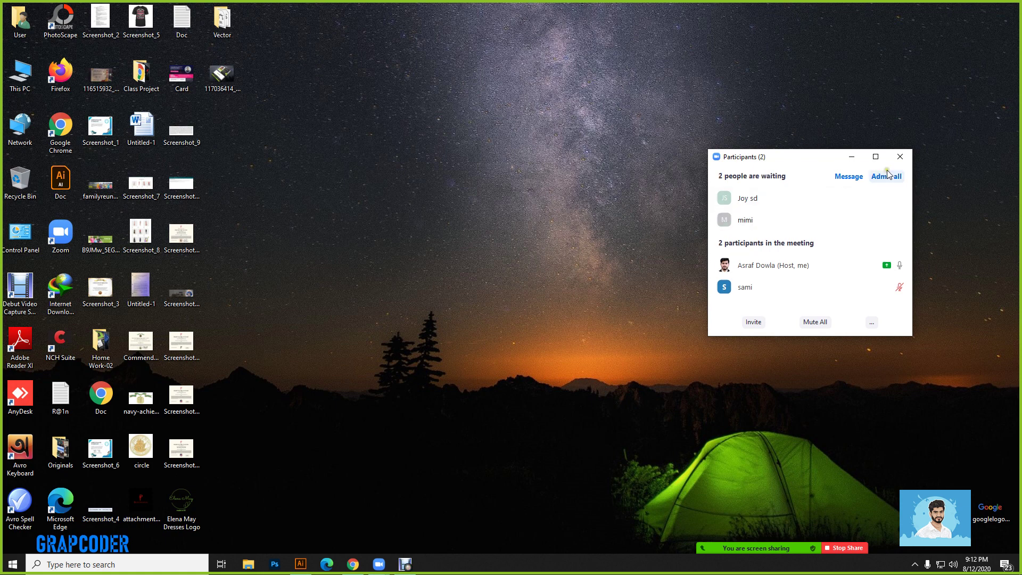
Admit both groups of waiting attendees from the Participants panel
left_click(888, 176)
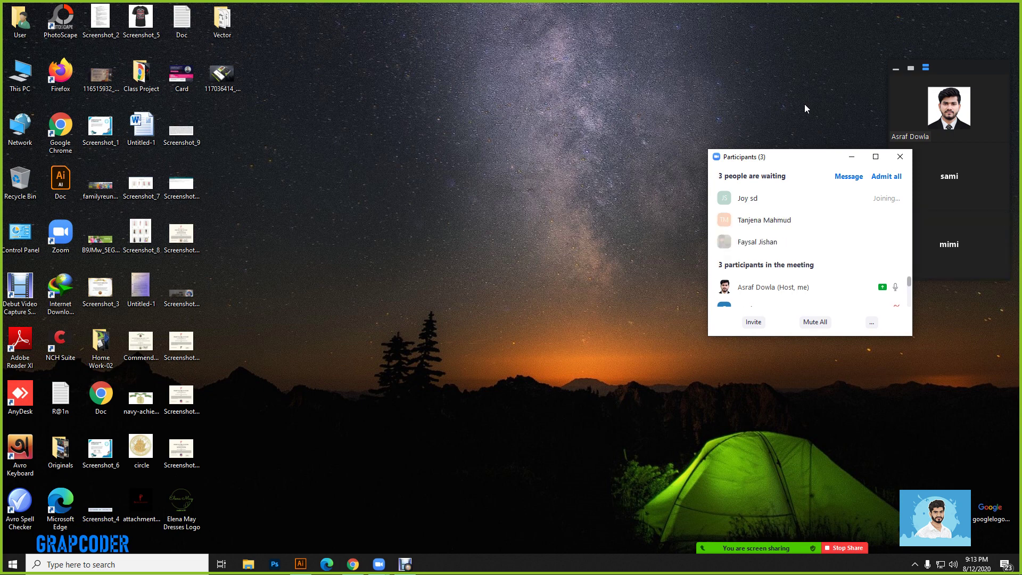
left_click(885, 178)
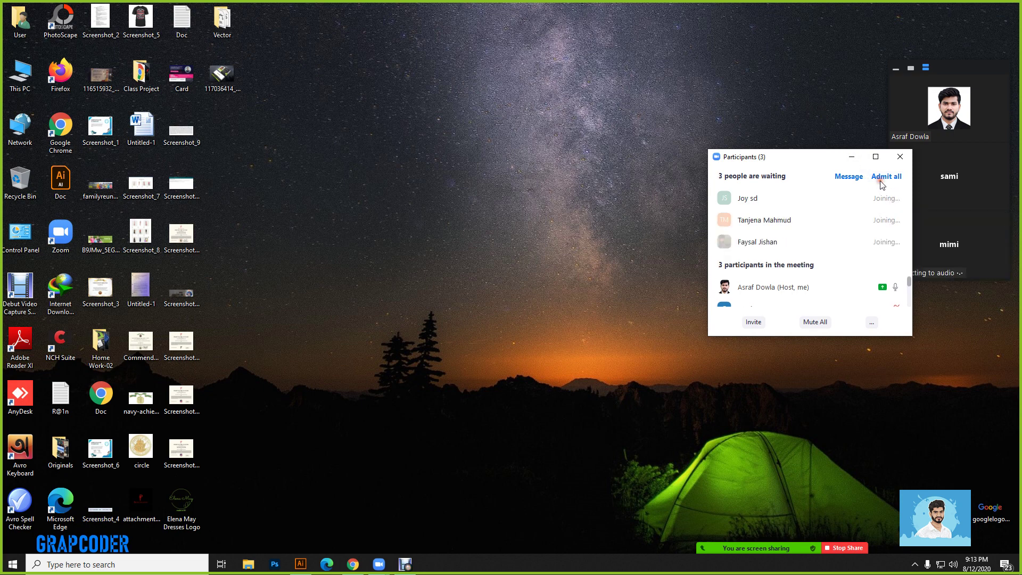
left_click(351, 566)
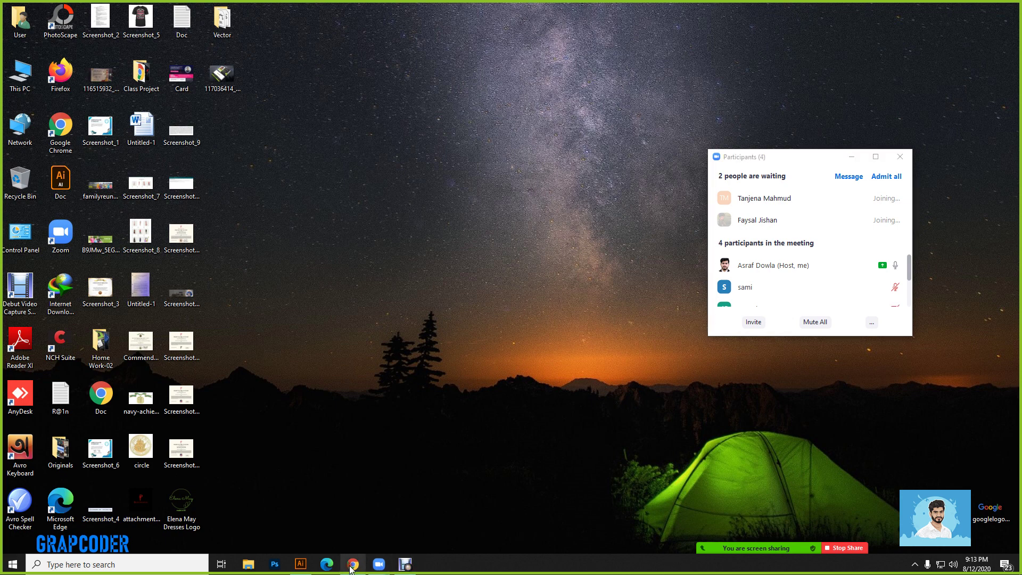
left_click(351, 567)
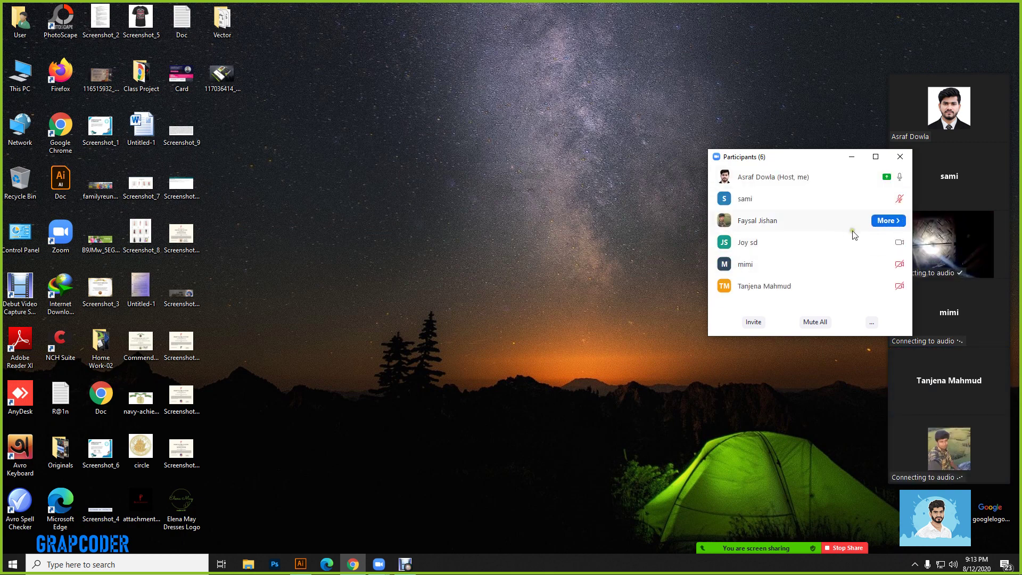
Open and close the More options menu for two participants
left_click(888, 244)
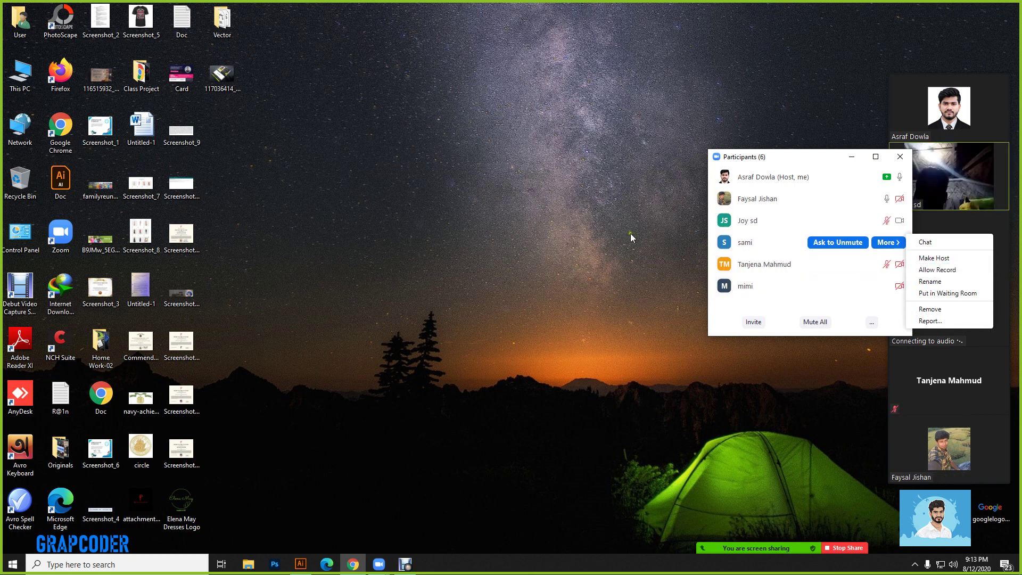
left_click(649, 232)
mouse_move(767, 221)
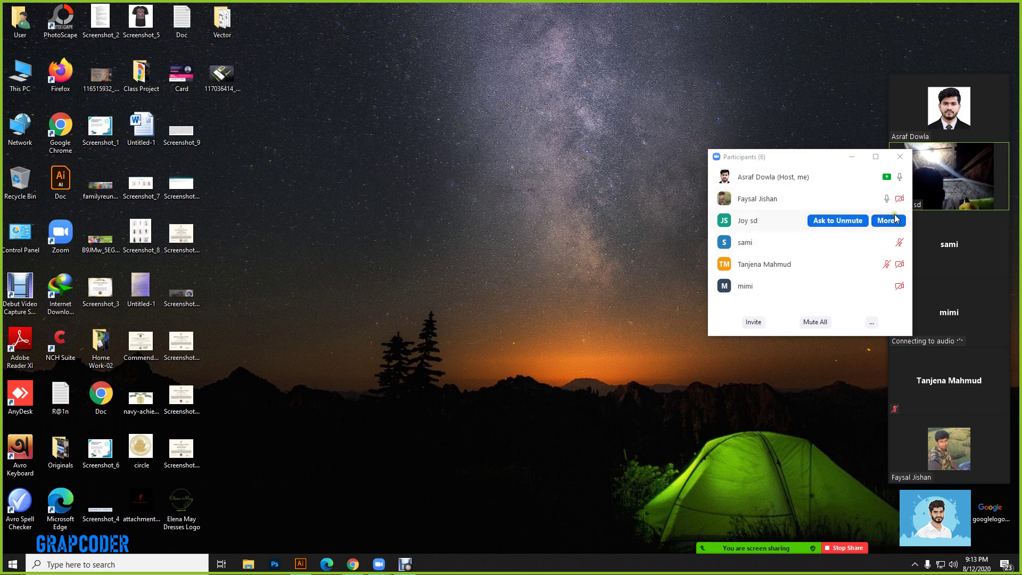
left_click(894, 222)
left_click(934, 236)
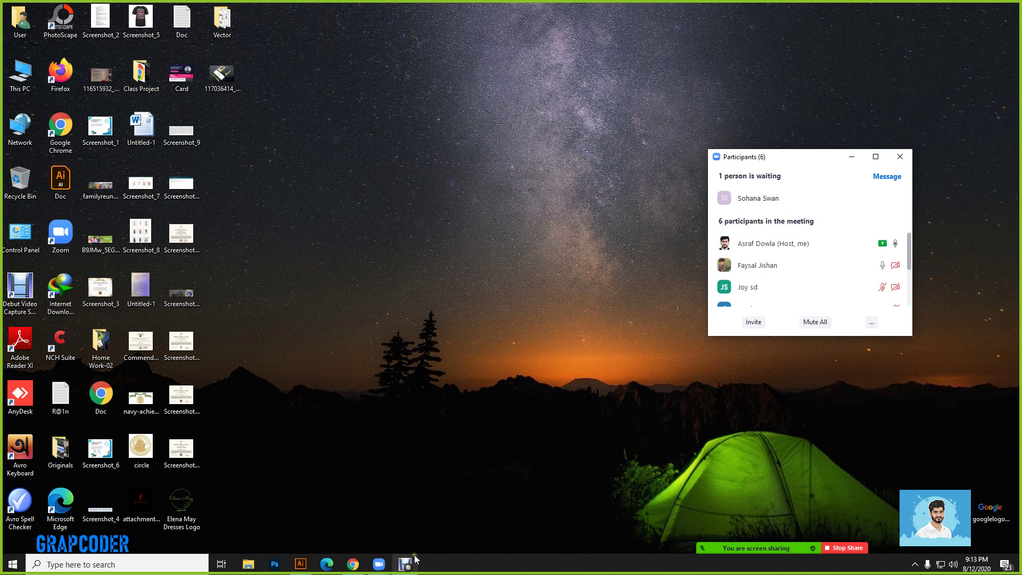
Admit the last two waiting attendees and enlarge the participants list to show everyone
left_click(857, 198)
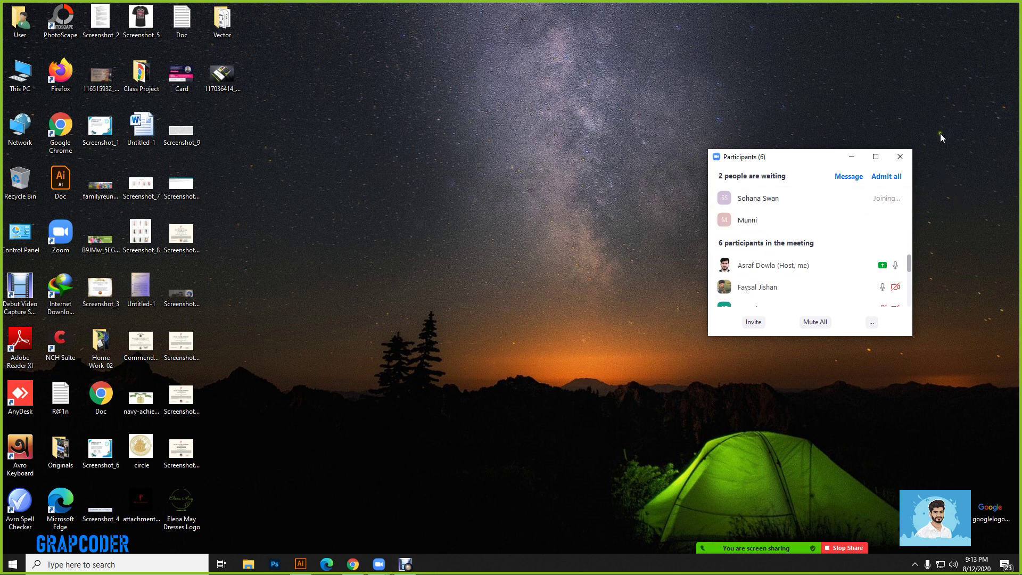
left_click(886, 177)
scroll(894, 288, "down", 3)
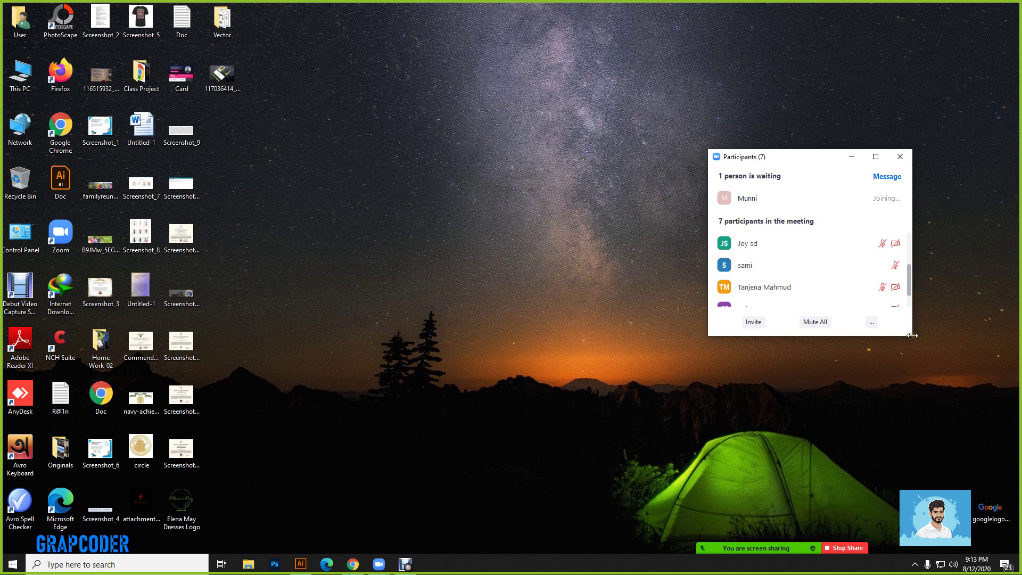
left_click_drag(833, 336, 833, 463)
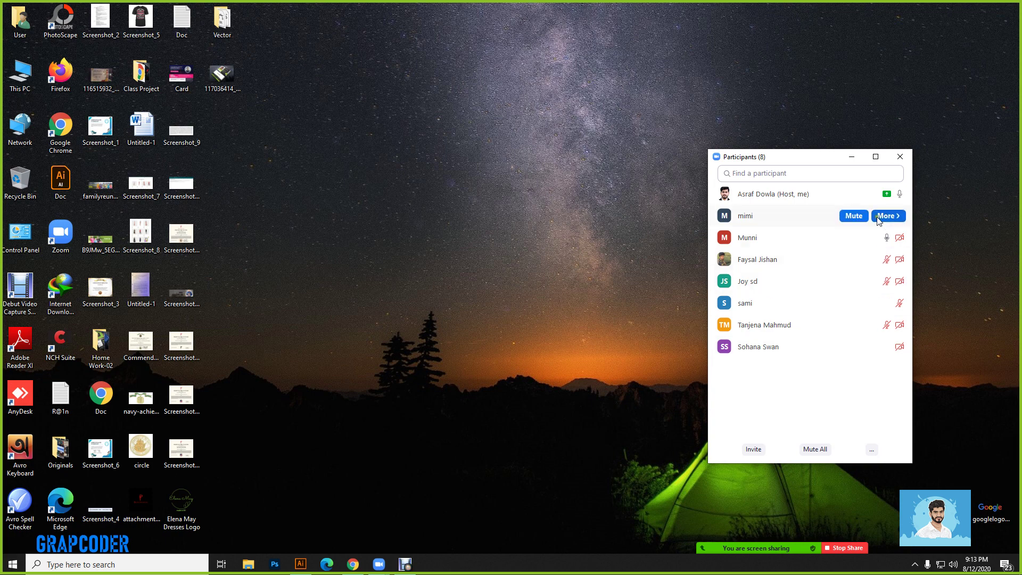
Mute every attendee except the host and move the Participants window to the right
left_click(854, 239)
mouse_move(765, 325)
left_click(853, 217)
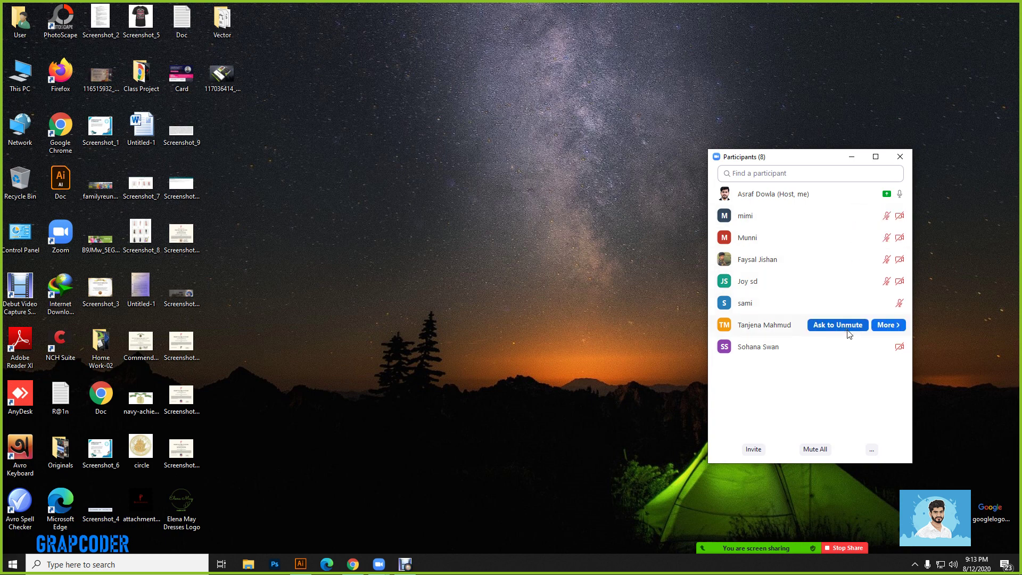
left_click(847, 330)
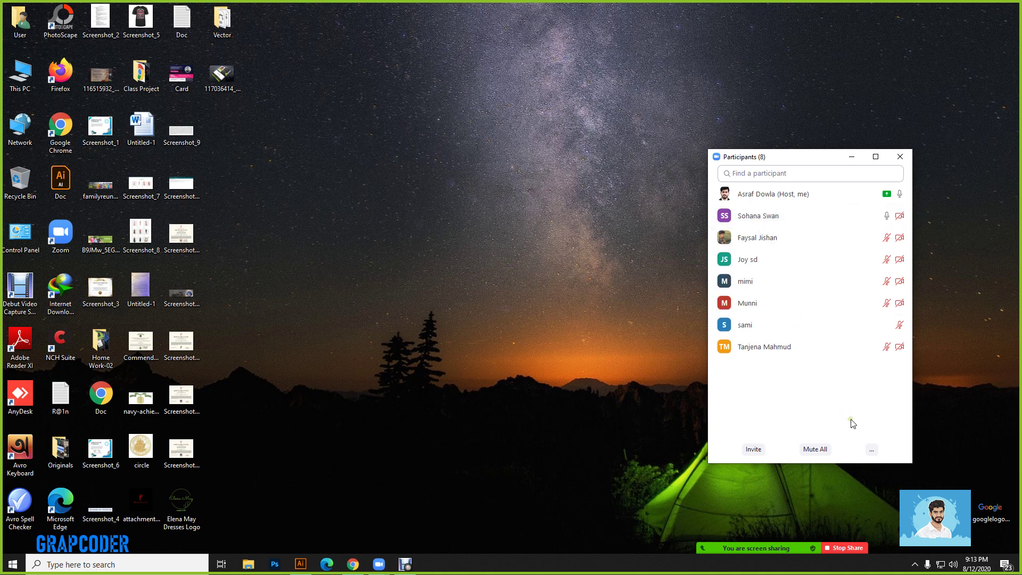
left_click(854, 217)
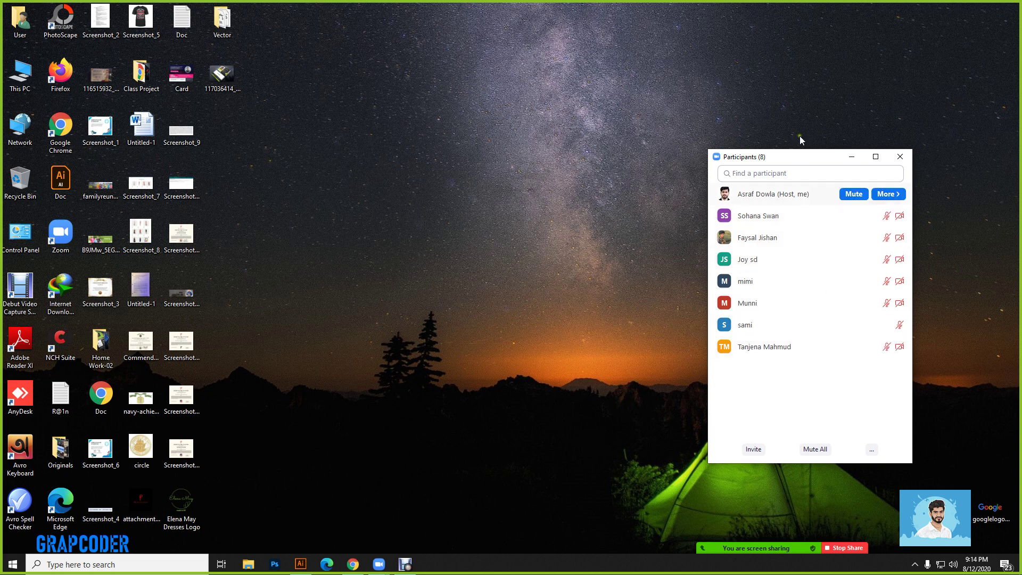
mouse_move(467, 98)
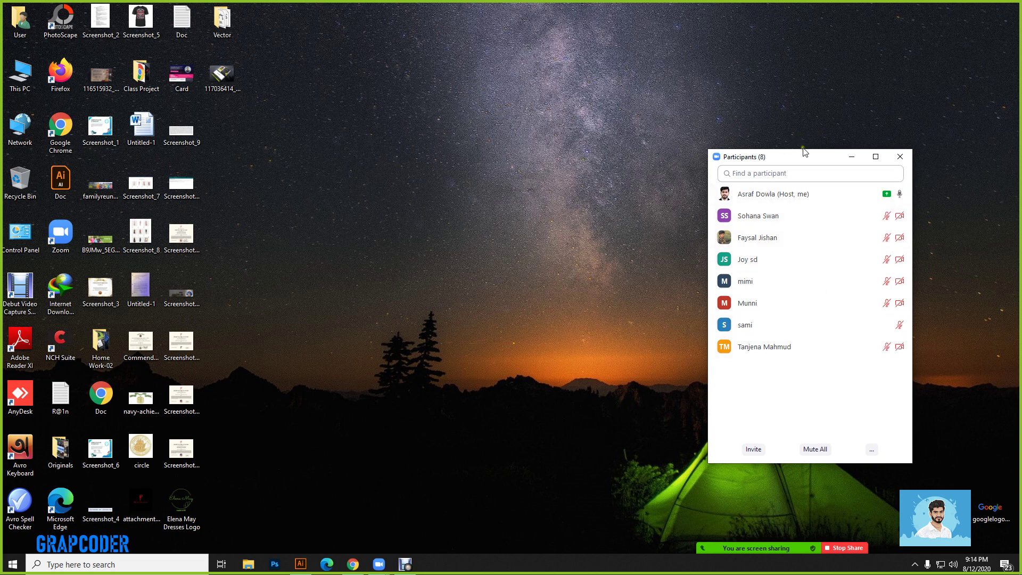
left_click_drag(804, 156, 498, 59)
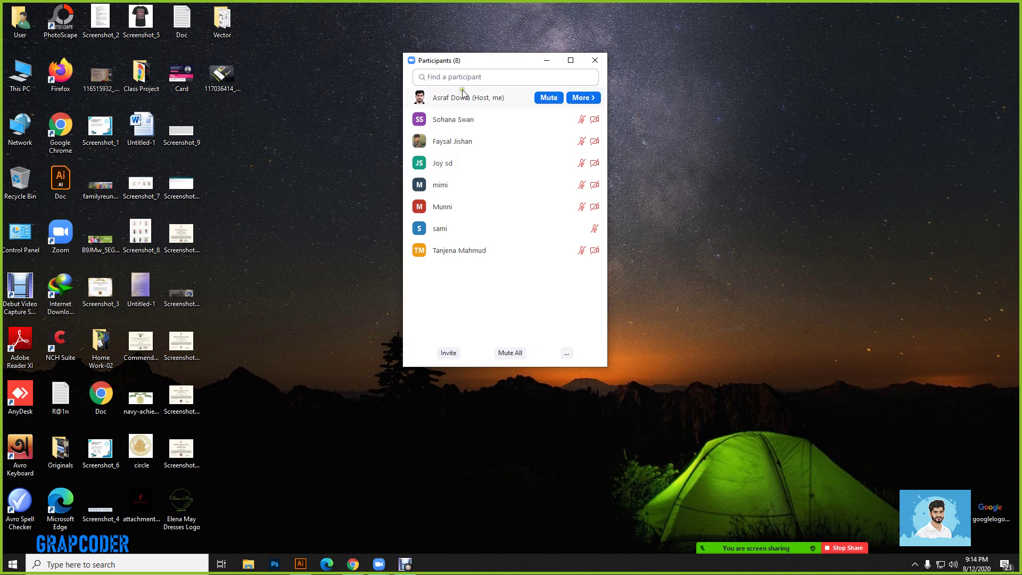
mouse_move(494, 64)
left_mouse_down()
mouse_move(617, 79)
mouse_move(665, 69)
left_mouse_up()
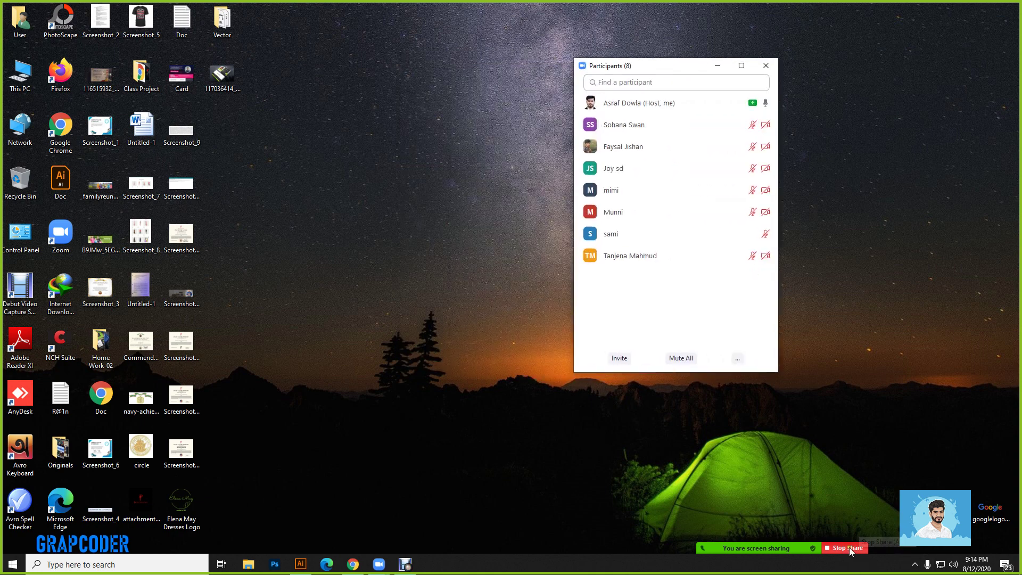
left_click(996, 544)
Show the meeting chat beside the Participants window on the right side
left_click(880, 398)
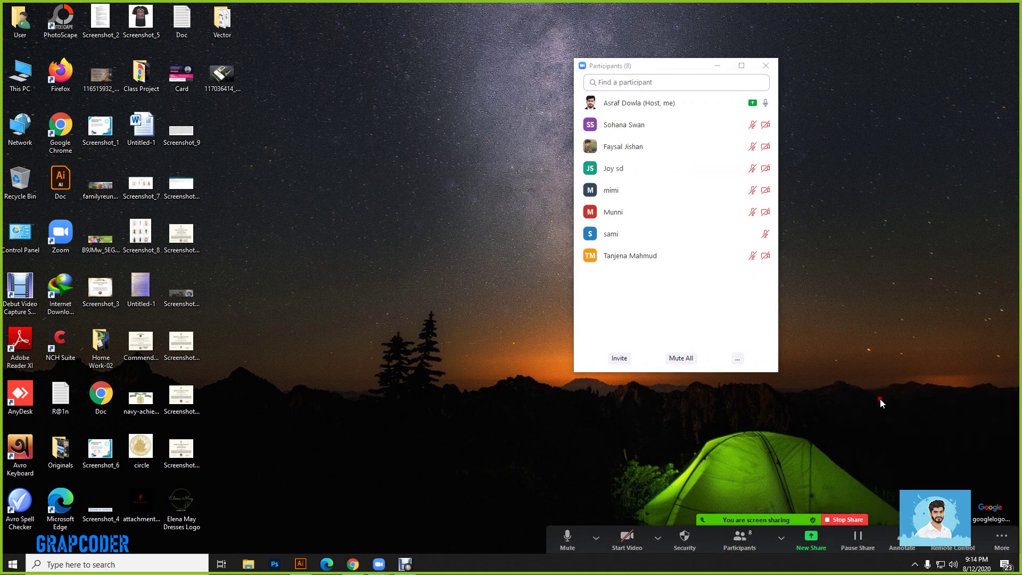
left_click_drag(677, 65, 882, 100)
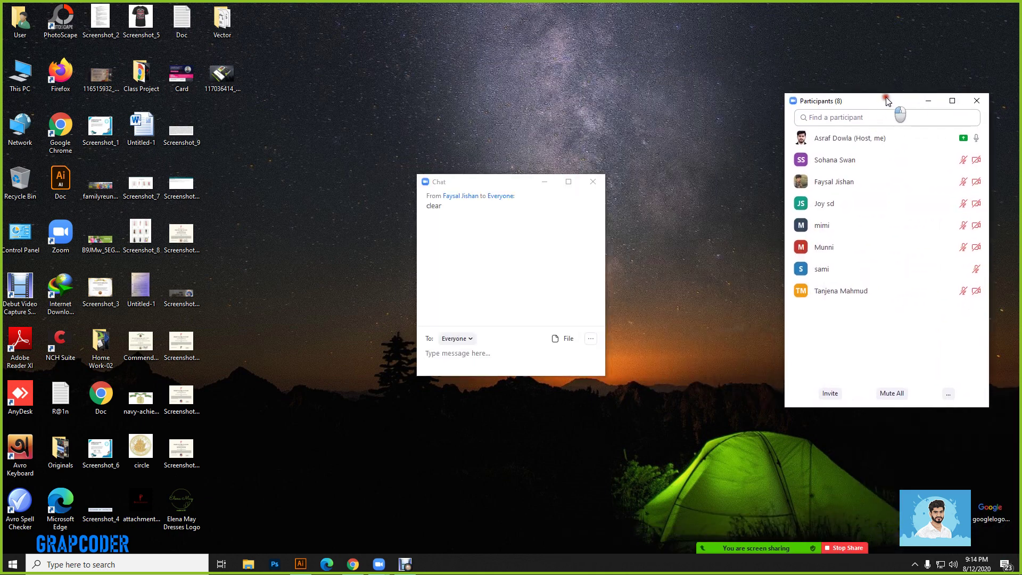
left_click_drag(506, 187, 682, 170)
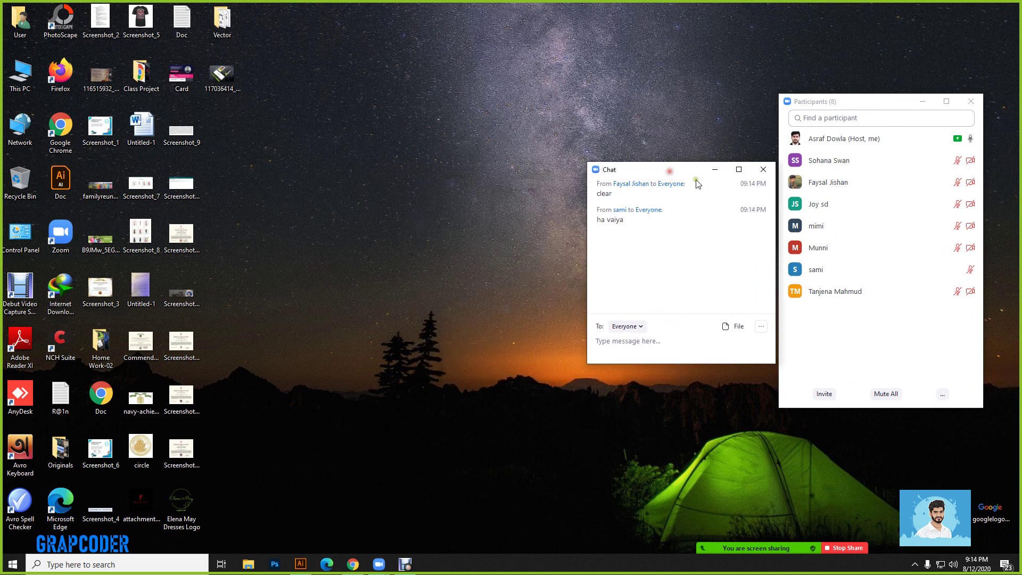
left_click(718, 165)
mouse_move(782, 542)
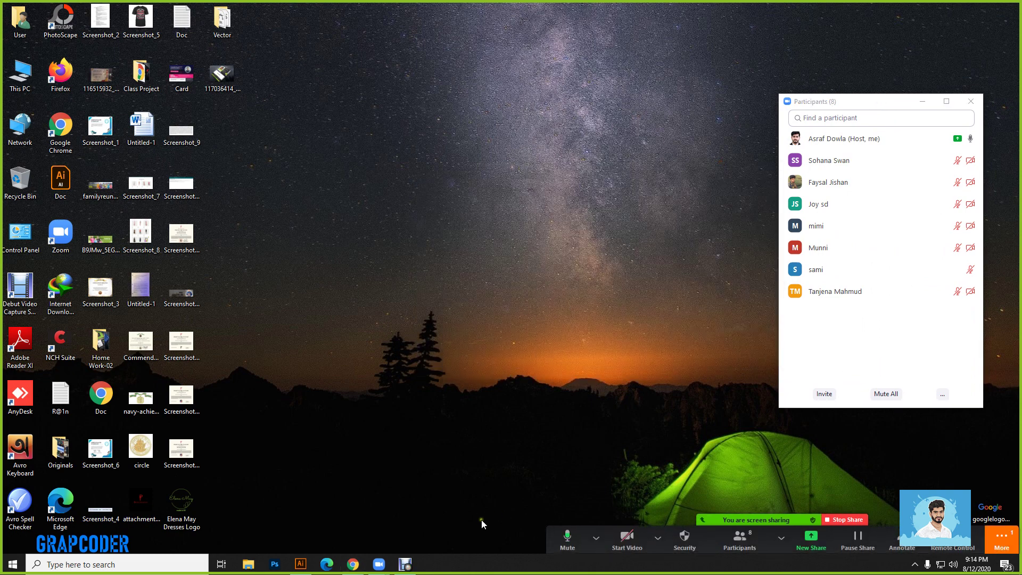
left_click(1006, 550)
left_click(884, 399)
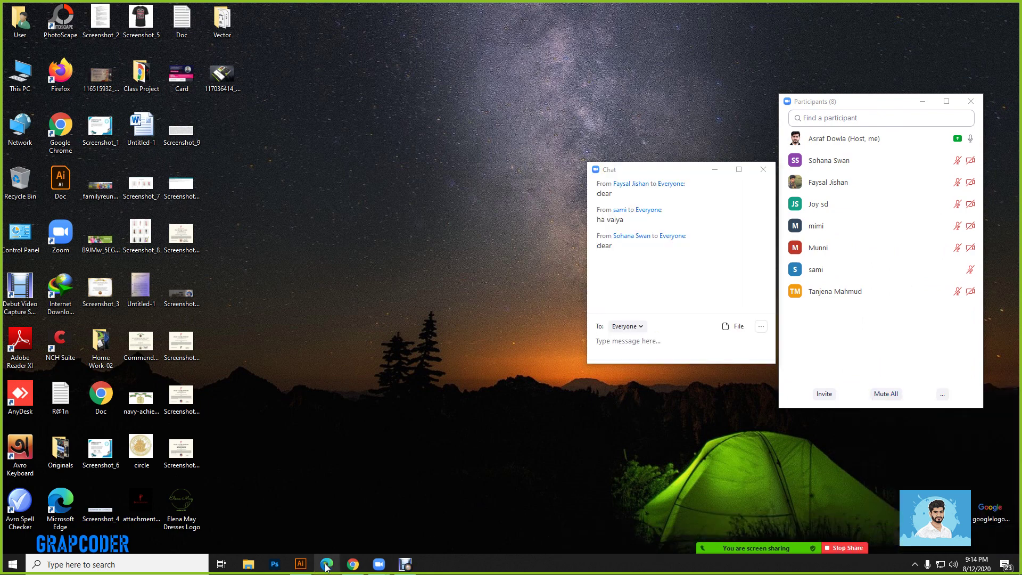
Minimize the Zoom Chat and Participants windows and switch to the WhatTheFont « MyFonts tab
left_click(353, 564)
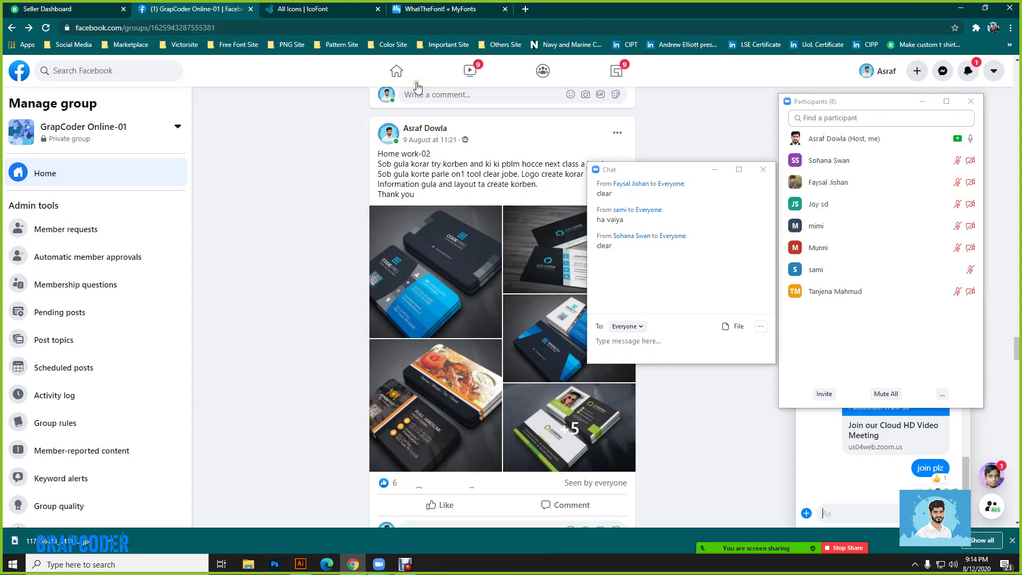
left_click(715, 169)
left_click(922, 101)
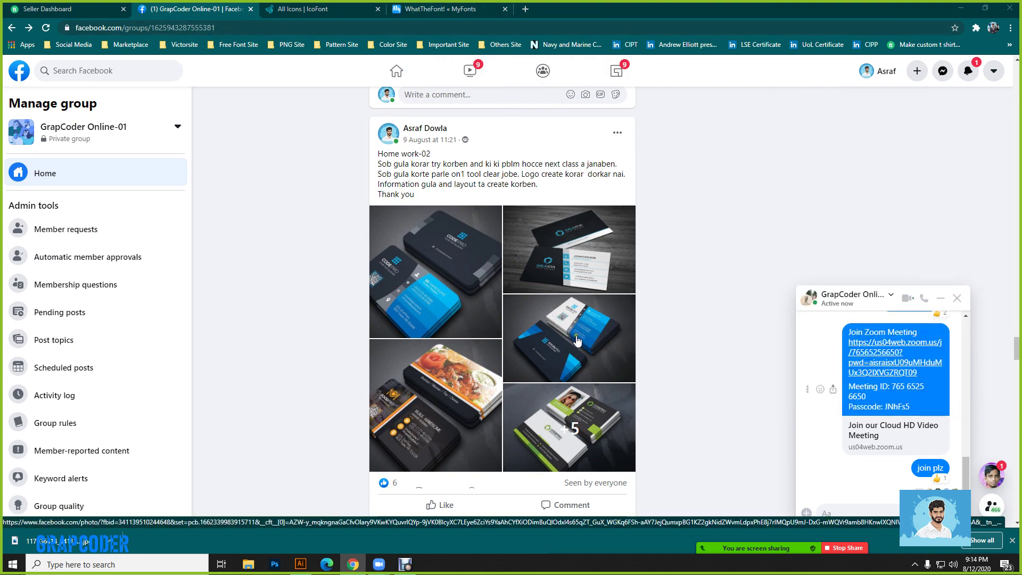
left_click(437, 9)
scroll(384, 141, "up", 5)
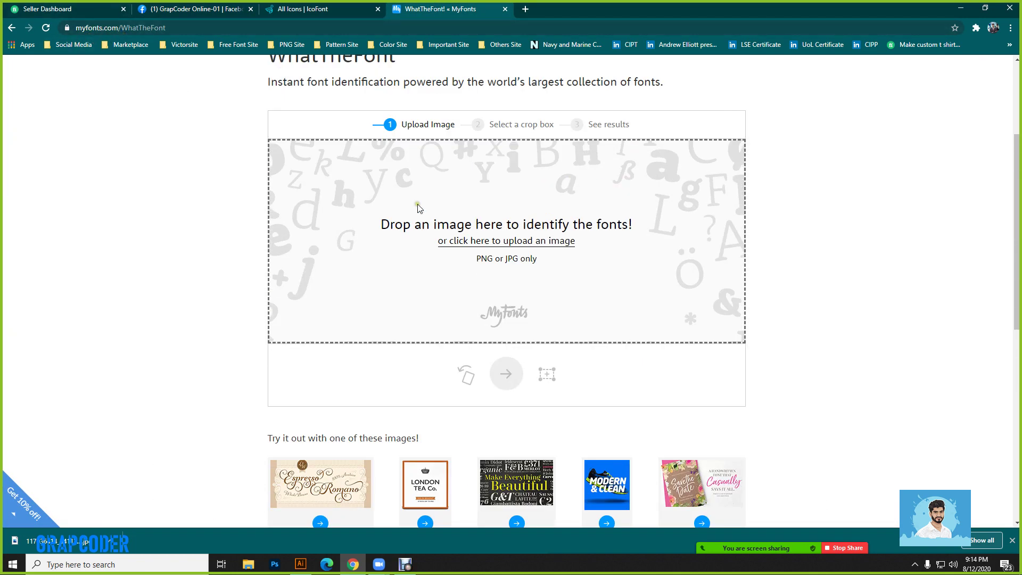
Load the WhatTheFont identification page and start choosing an image to upload
scroll(553, 203, "up", 3)
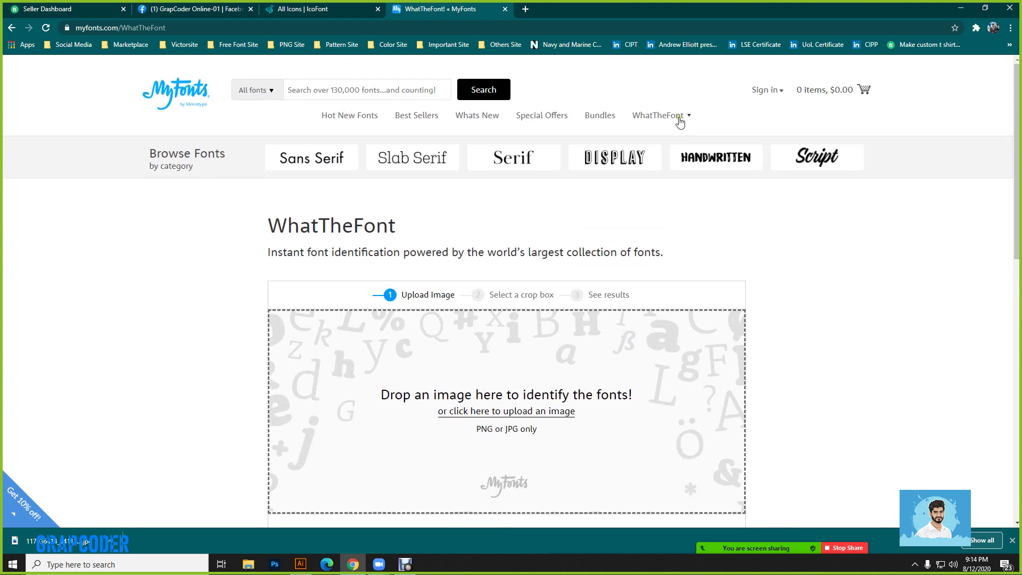
left_click(661, 119)
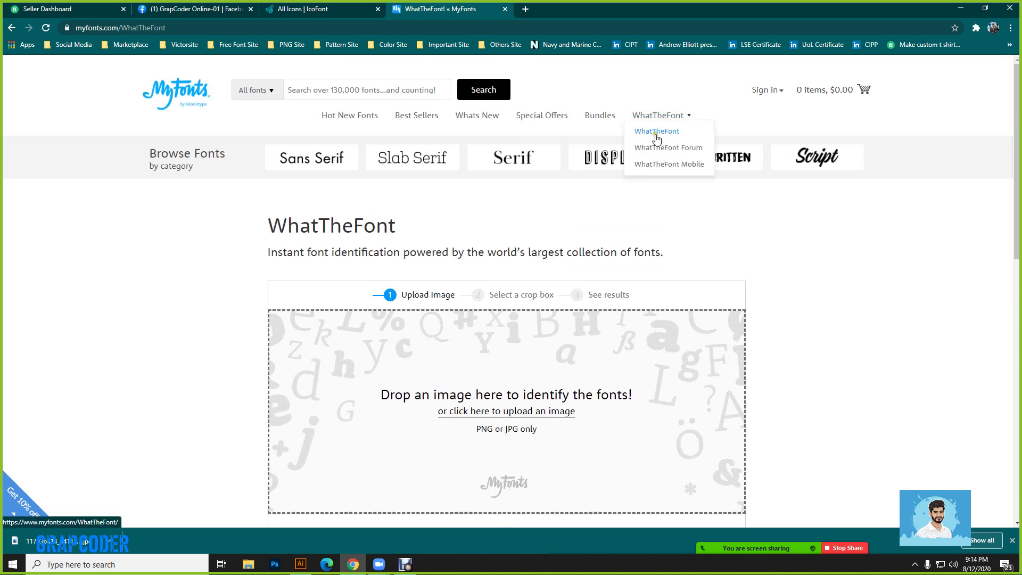
left_click(657, 133)
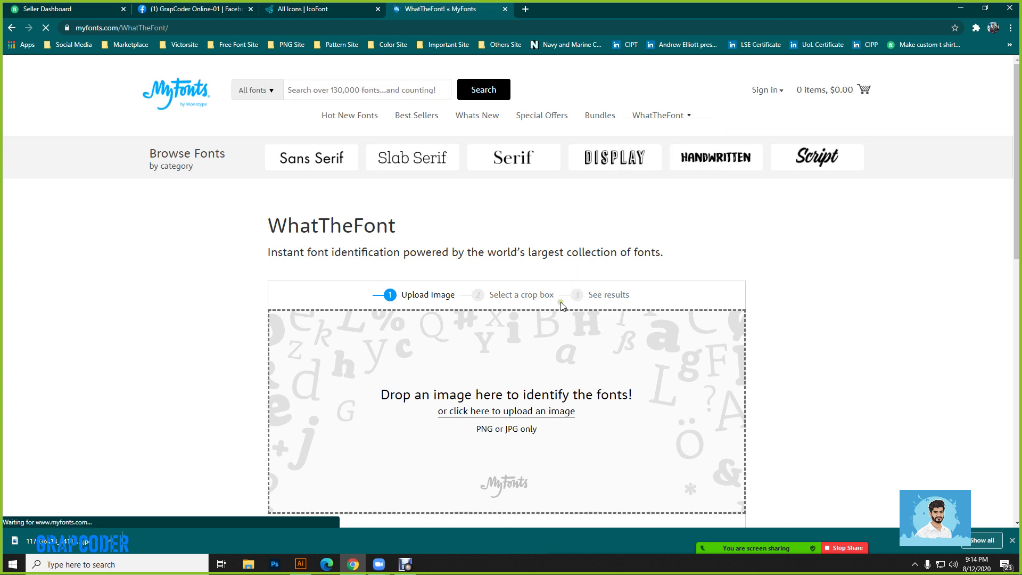
scroll(532, 439, "down", 2)
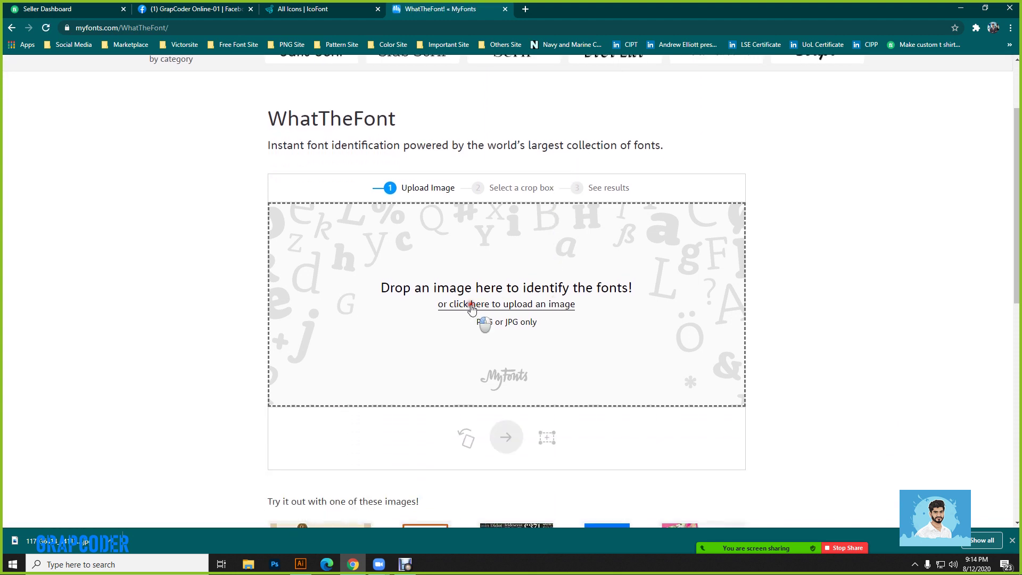
left_click(471, 306)
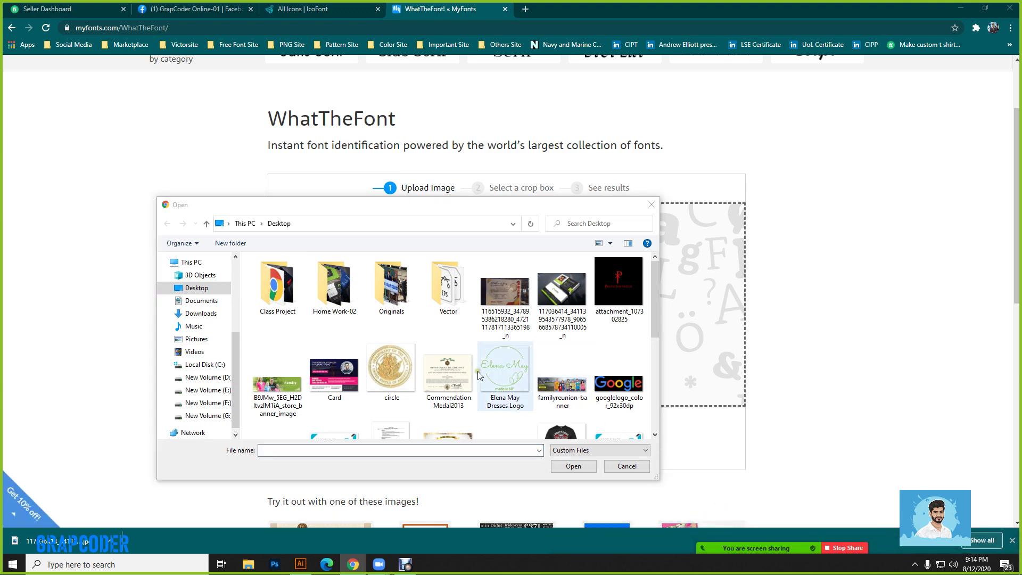
Upload Screenshot_15, then return to Upload Image after the error message
scroll(501, 379, "down", 1)
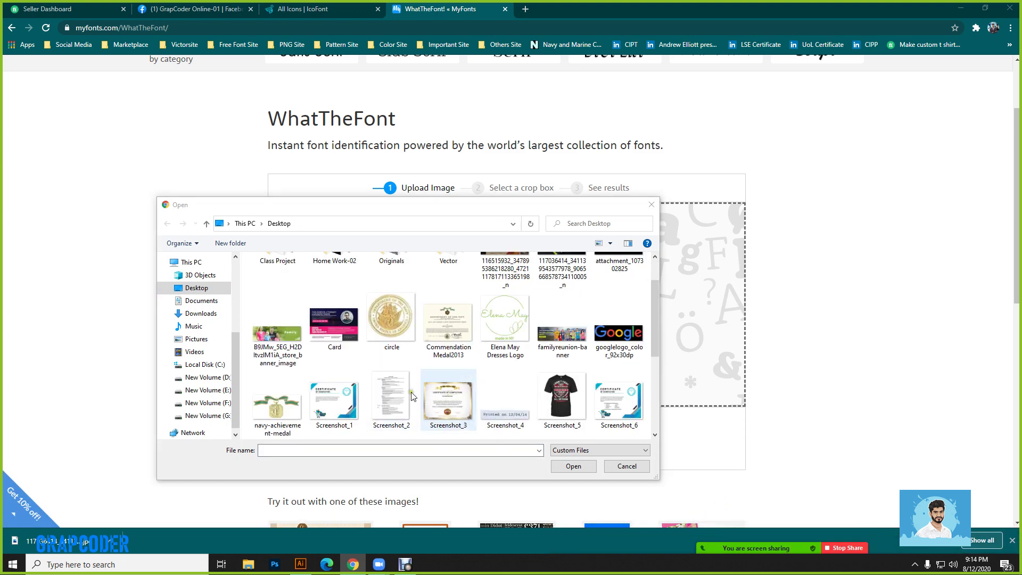
scroll(441, 386, "down", 2)
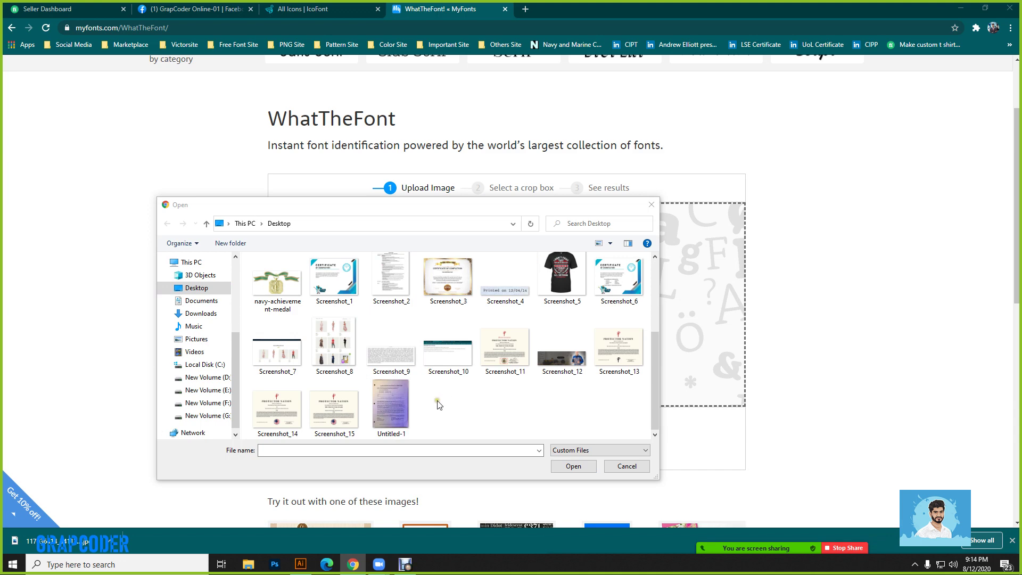
left_click(331, 410)
left_click(569, 466)
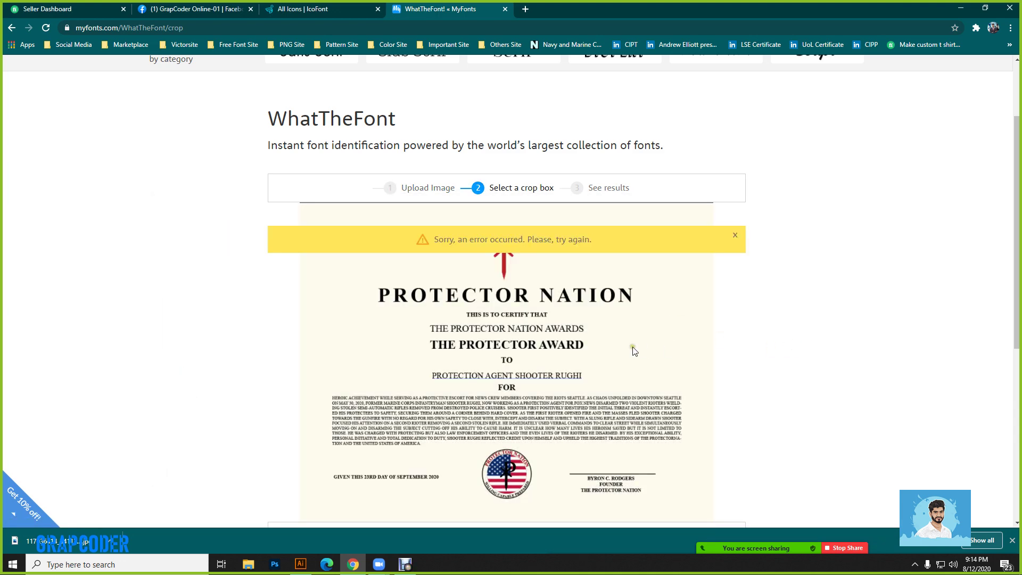
scroll(634, 348, "down", 3)
scroll(558, 311, "up", 3)
left_click(432, 200)
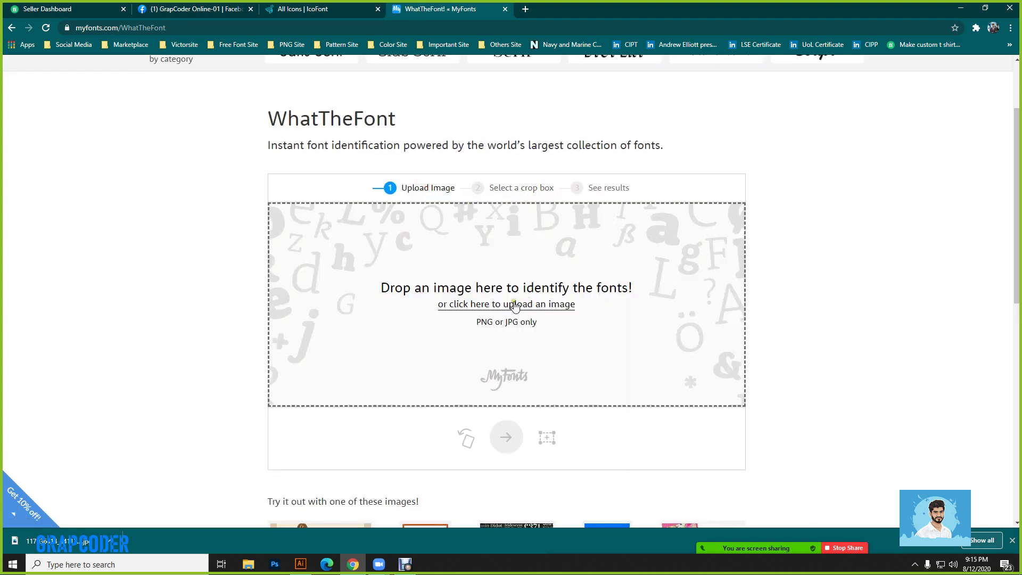
Upload the Screenshot_3 certificate image to WhatTheFont
left_click(482, 304)
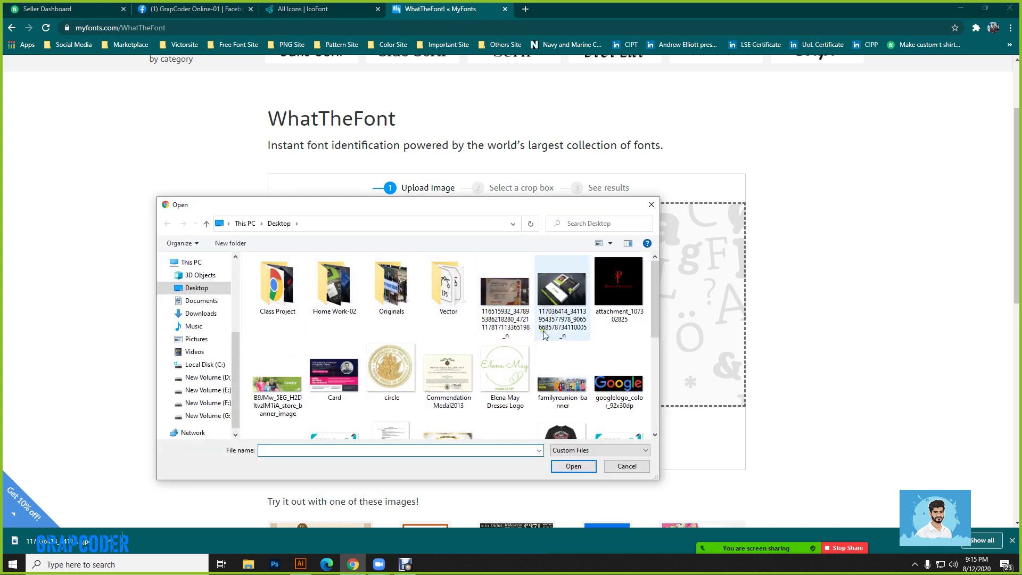
scroll(437, 373, "down", 1)
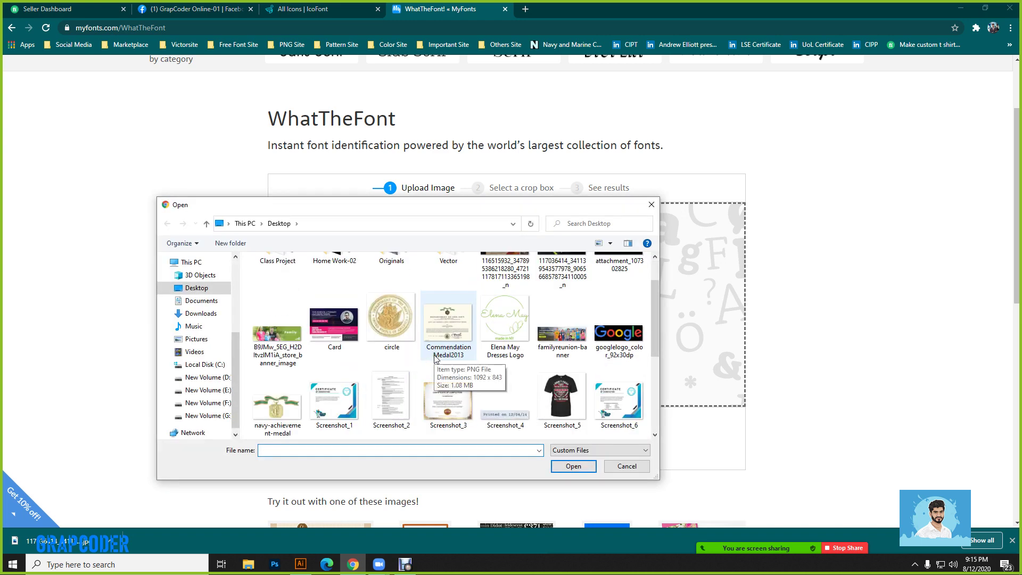
left_click(440, 405)
left_click(567, 466)
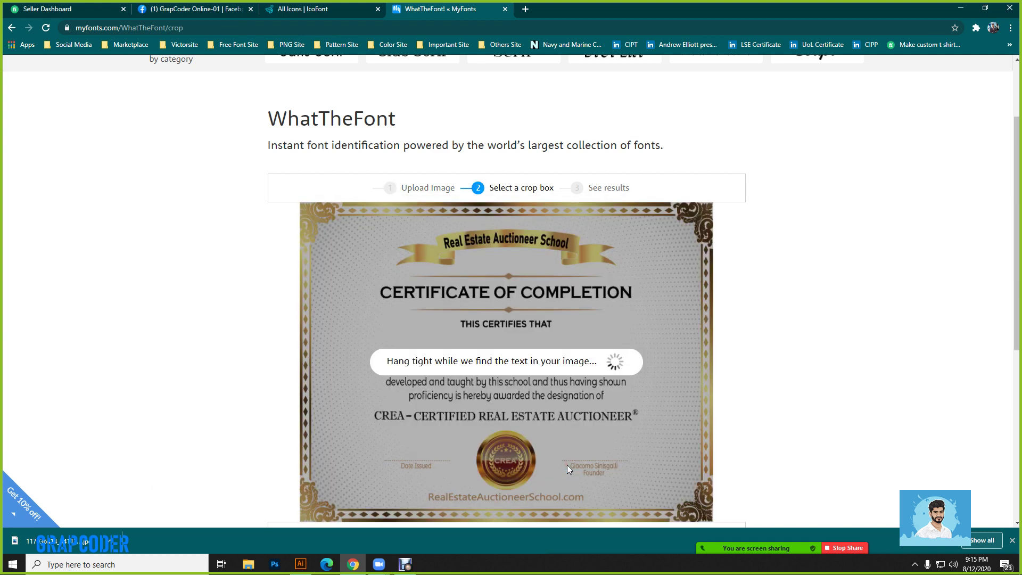
scroll(769, 261, "down", 1)
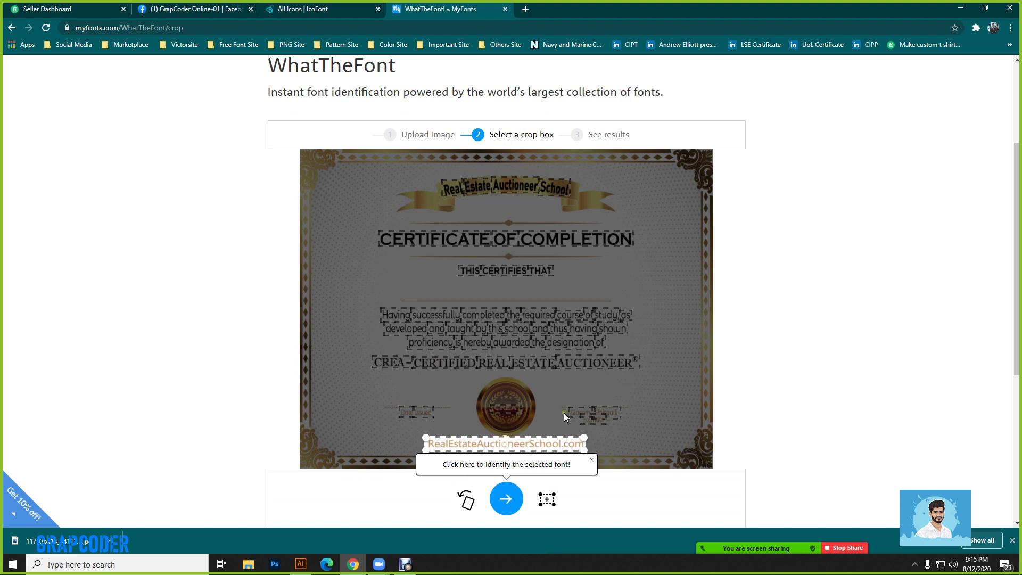
Fit the crop box around the whole 'CERTIFICATE OF COMPLETION' title
left_click(429, 240)
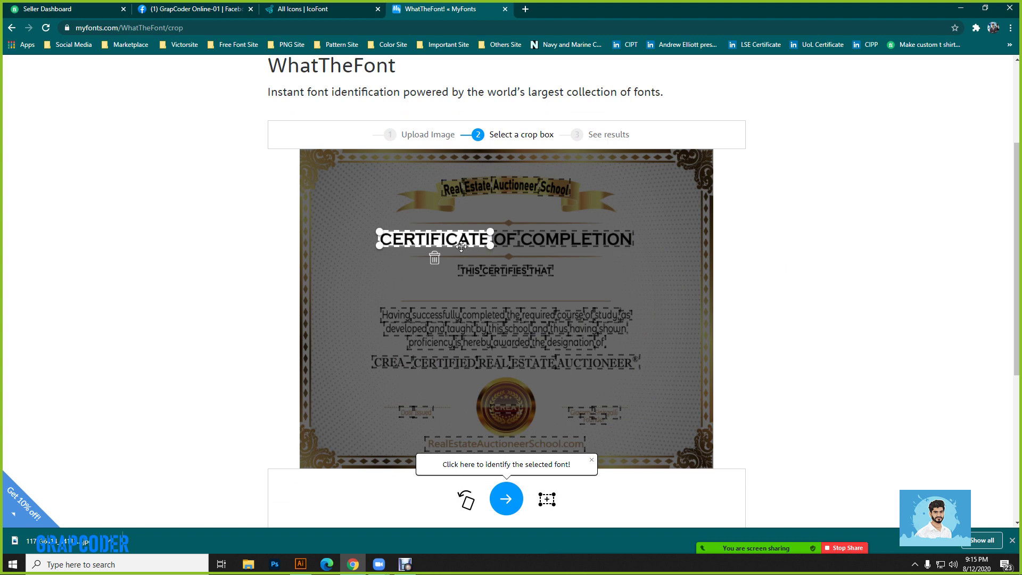
left_click(506, 238)
left_click(586, 238)
left_click(501, 238)
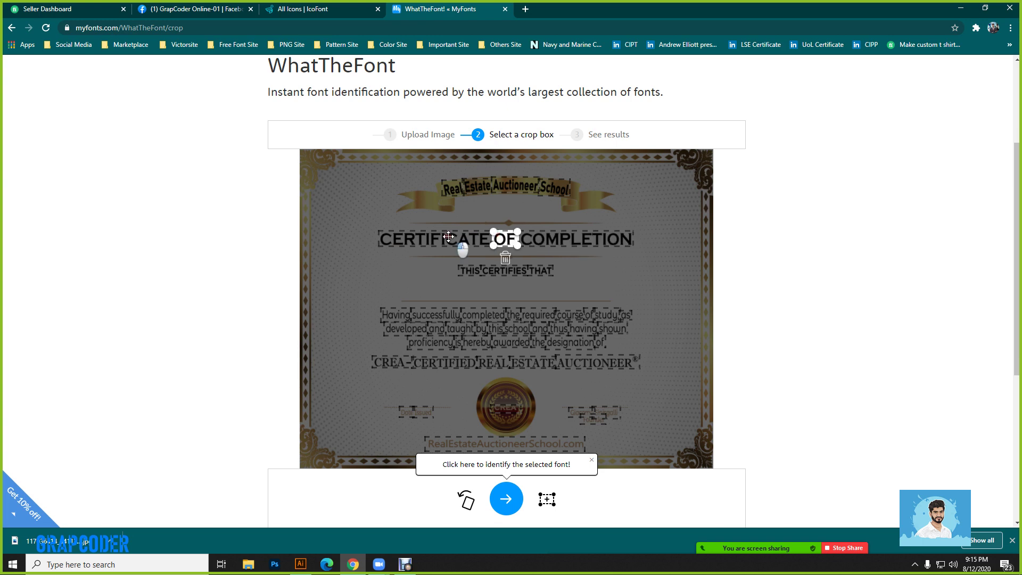
left_click_drag(490, 246, 632, 252)
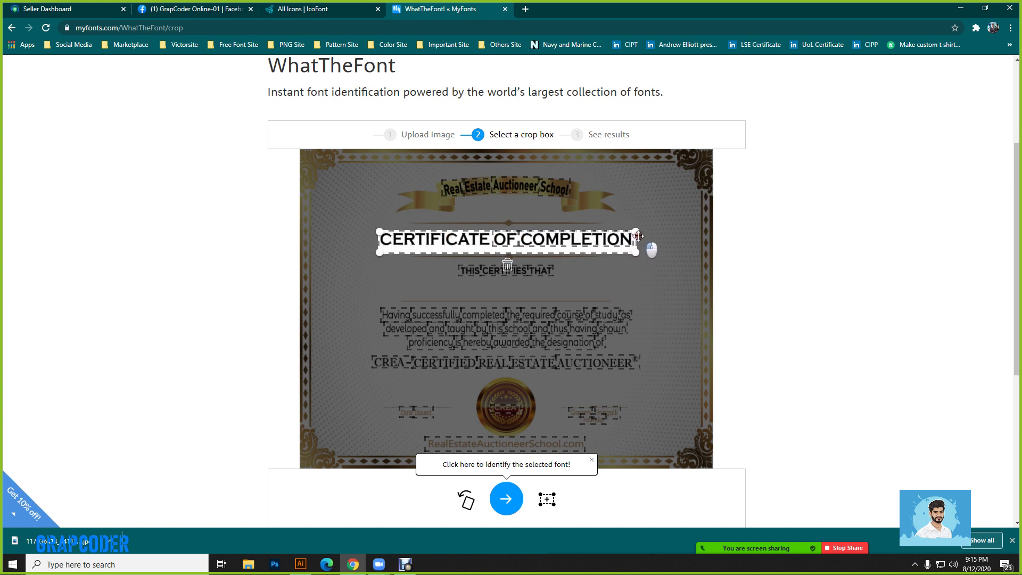
left_click_drag(633, 238, 638, 238)
left_click_drag(507, 238, 506, 235)
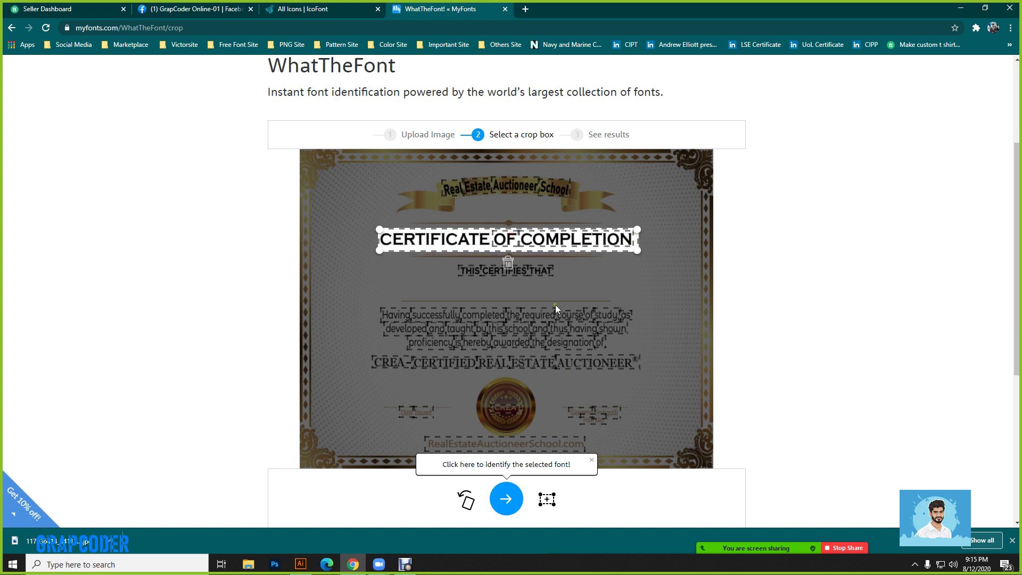
scroll(671, 271, "down", 2)
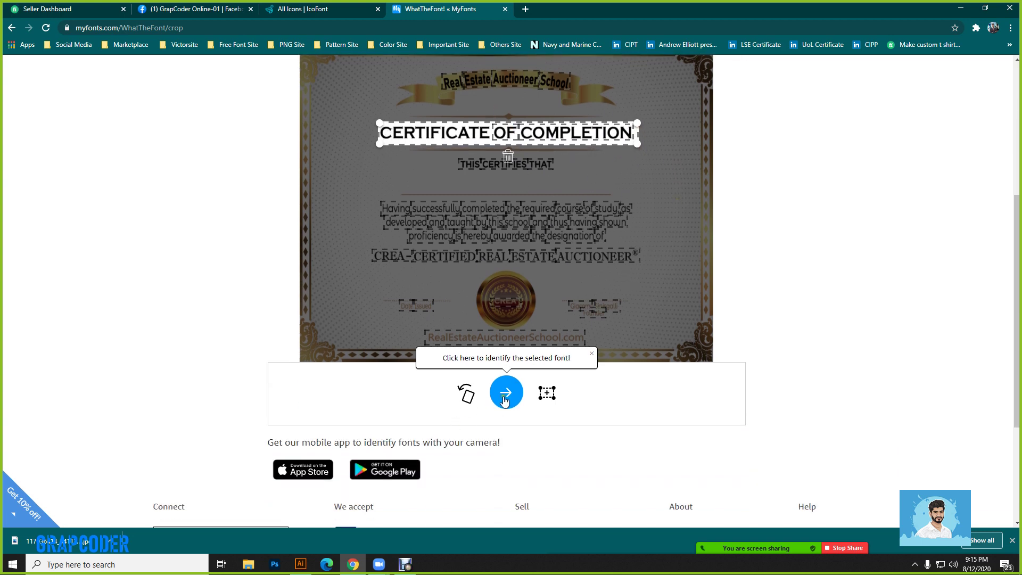
Identify the cropped title's font and browse the matches, led by Copperplate EF Bold at $35.00
left_click(507, 395)
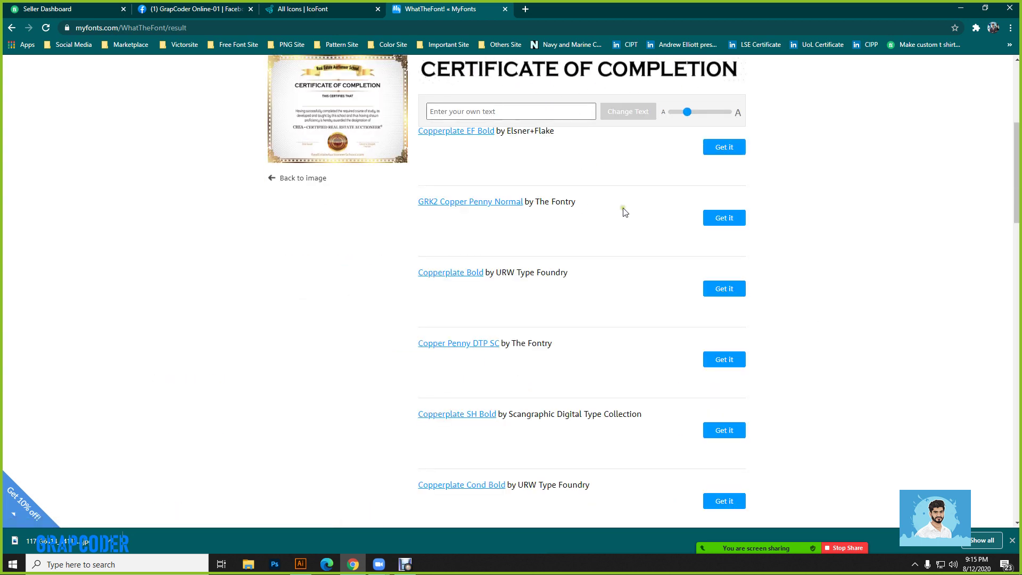
scroll(525, 245, "down", 5)
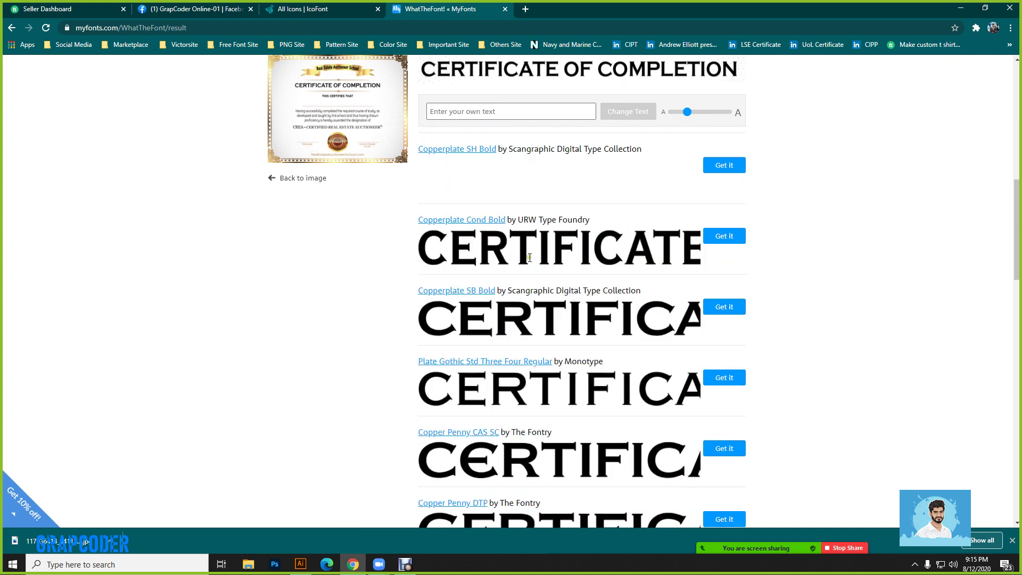
scroll(585, 245, "up", 10)
scroll(631, 238, "down", 1)
scroll(630, 238, "down", 2)
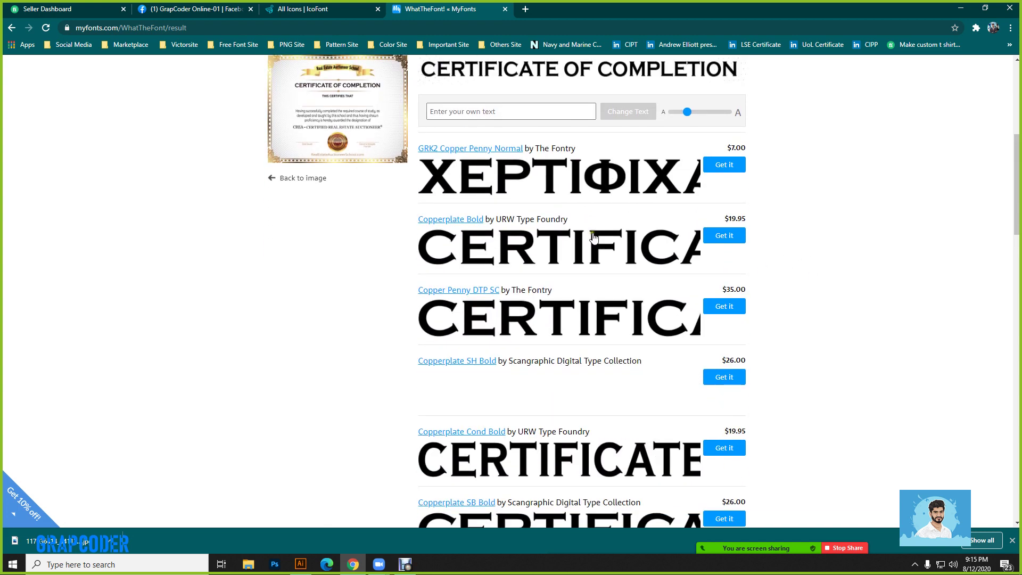
scroll(613, 237, "down", 2)
scroll(592, 234, "down", 3)
scroll(595, 239, "down", 2)
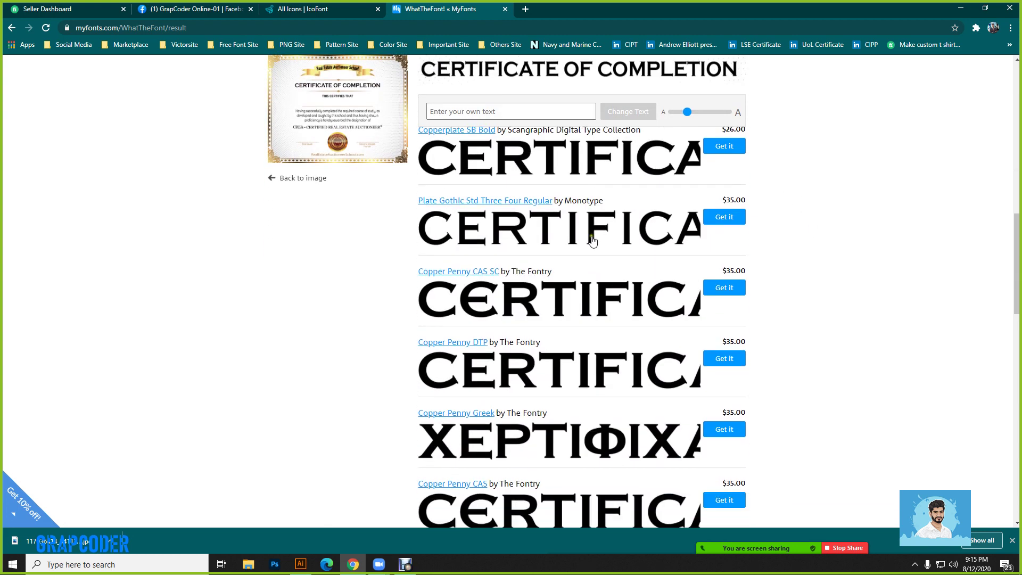
scroll(593, 241, "up", 2)
scroll(587, 244, "up", 2)
scroll(587, 240, "up", 3)
scroll(613, 266, "up", 1)
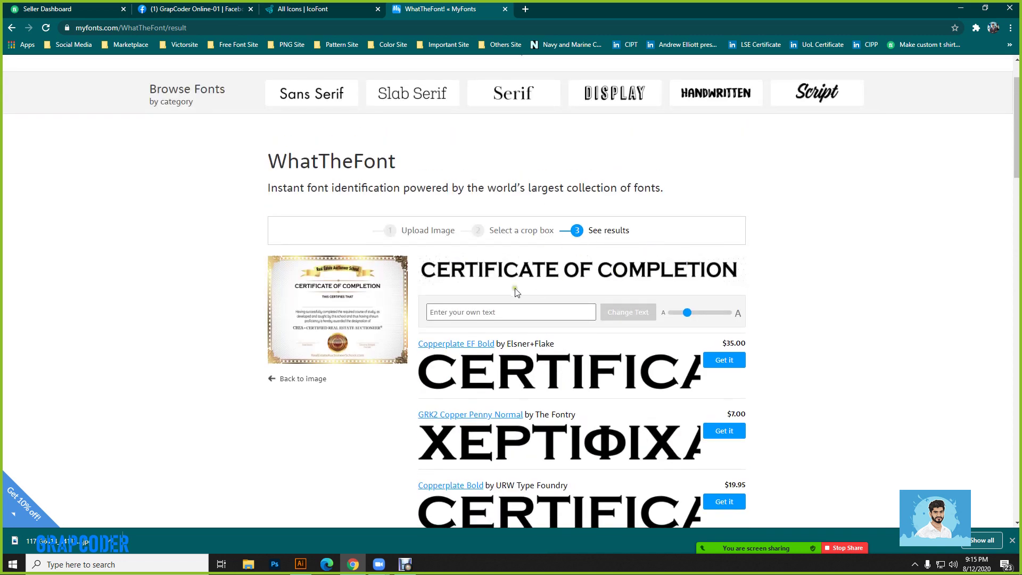
scroll(580, 335, "down", 2)
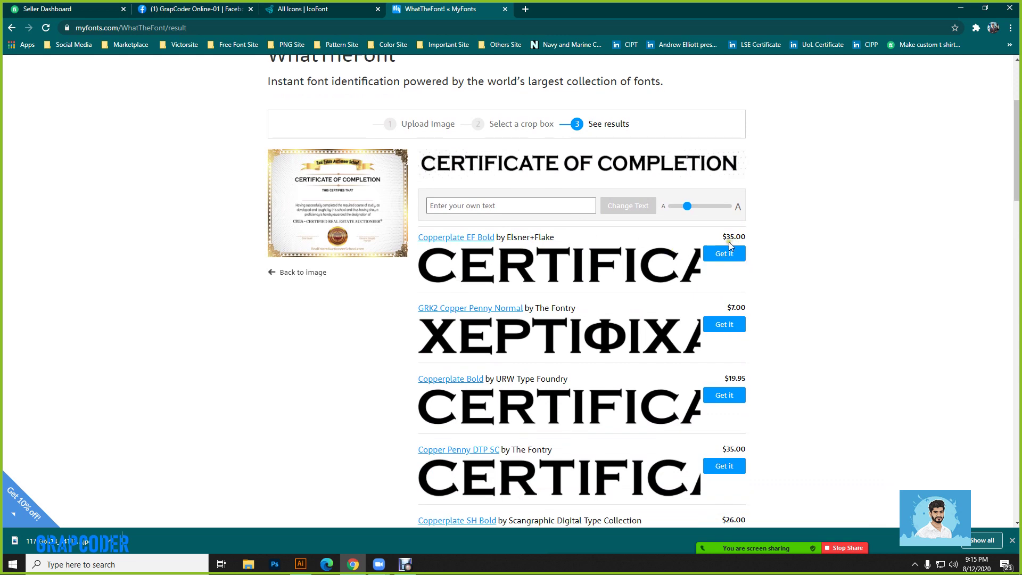
Open the Copperplate EF Bold page and paste its name into the address bar as a search
left_click(495, 272)
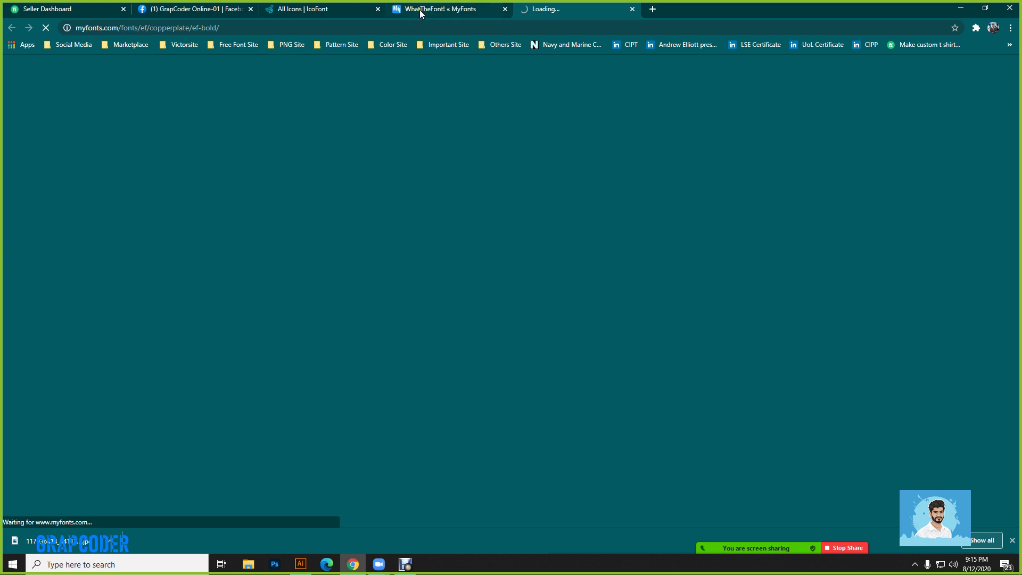
left_click(420, 9)
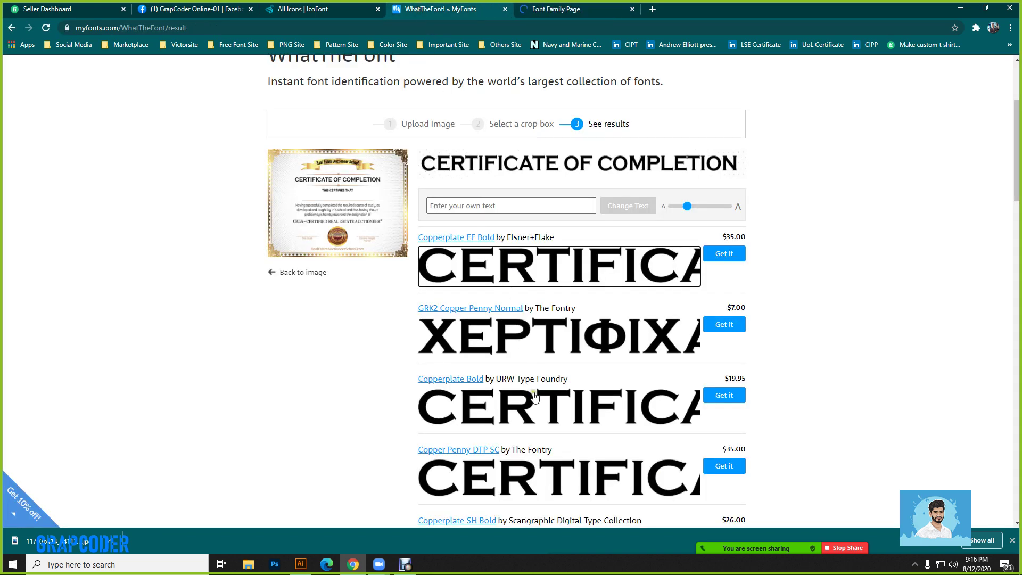
left_click(554, 9)
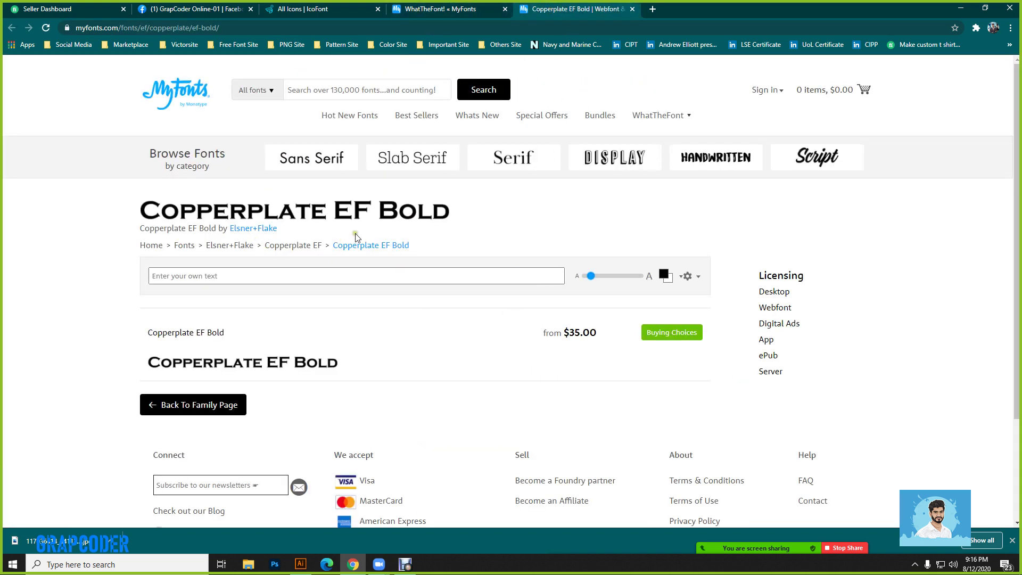
left_click_drag(334, 245, 415, 248)
key("ctrl+c")
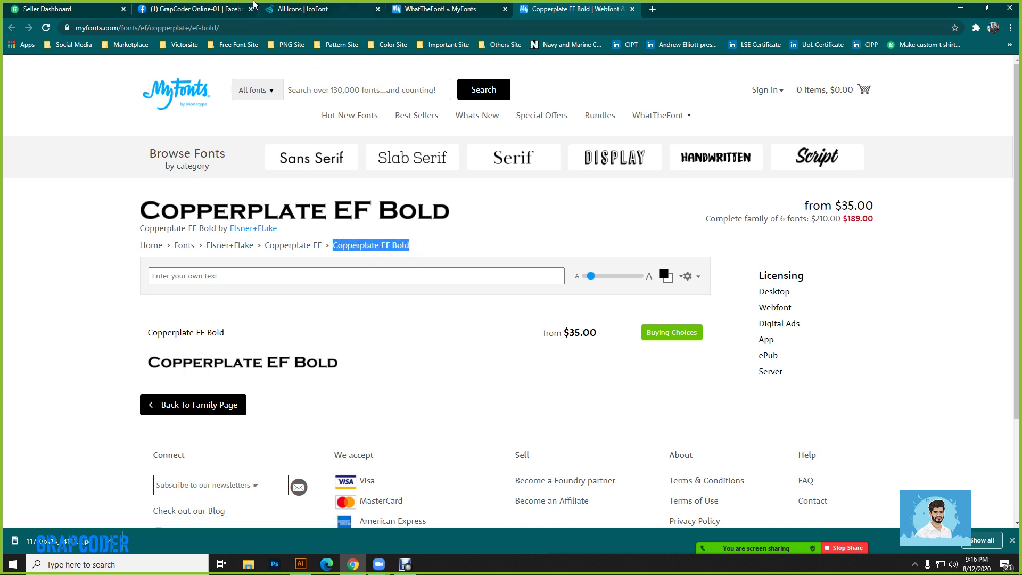
left_click(241, 28)
key("ctrl+v")
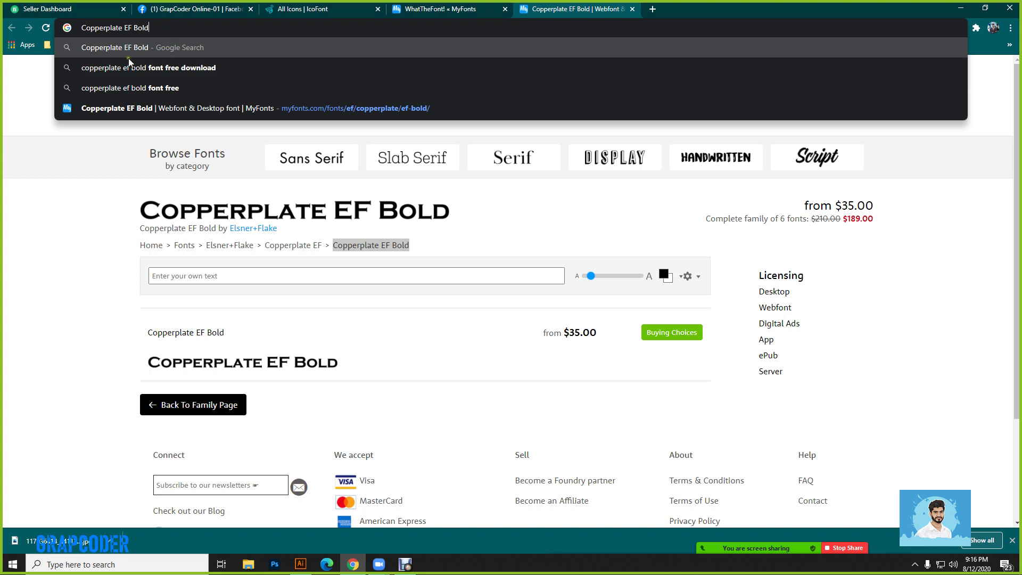
Find the free Copperplate Bold download on dafontfree.net, cancel it, and close that tab
left_click(178, 66)
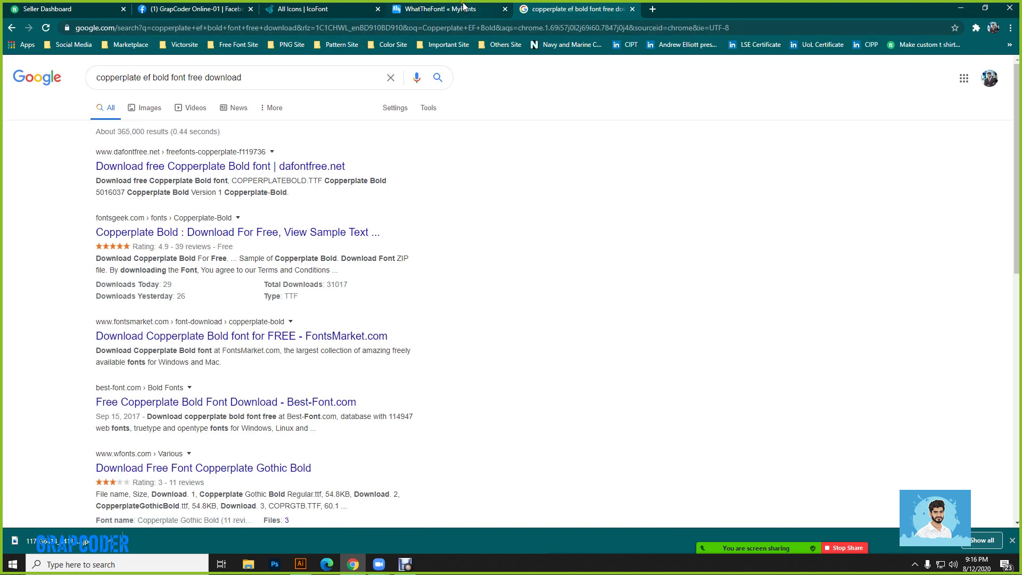
left_click(168, 170)
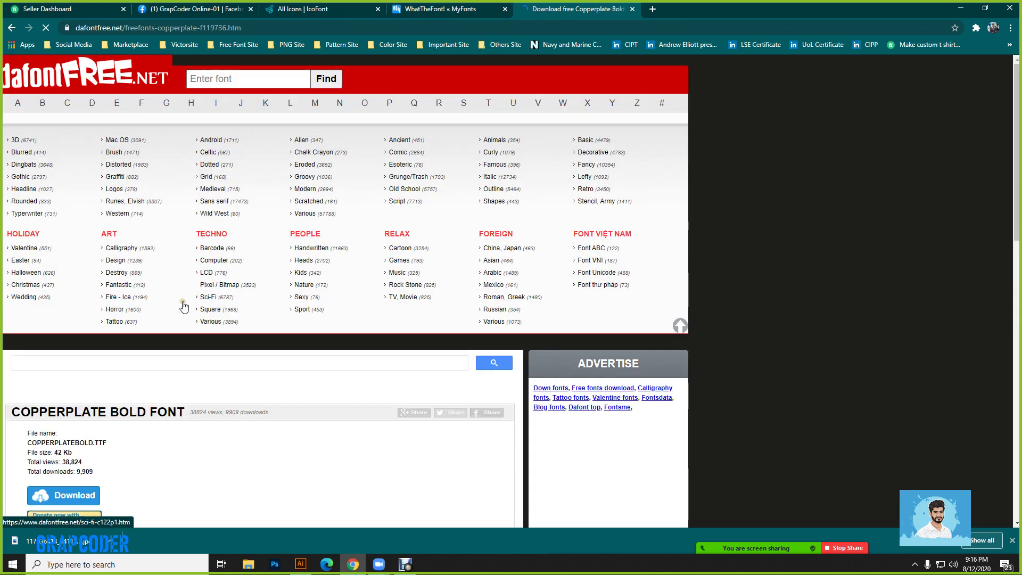
scroll(160, 311, "down", 4)
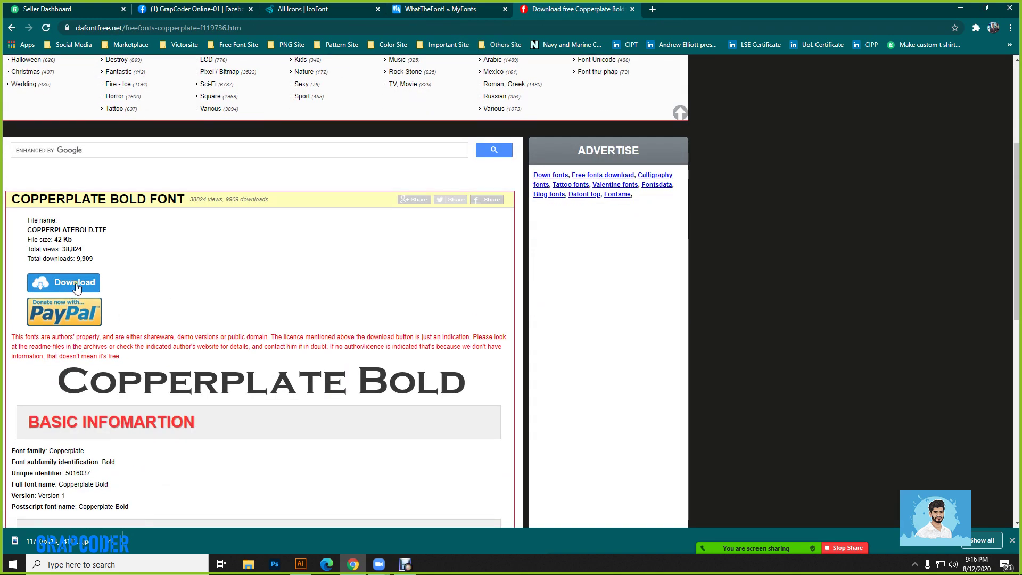
left_click(78, 285)
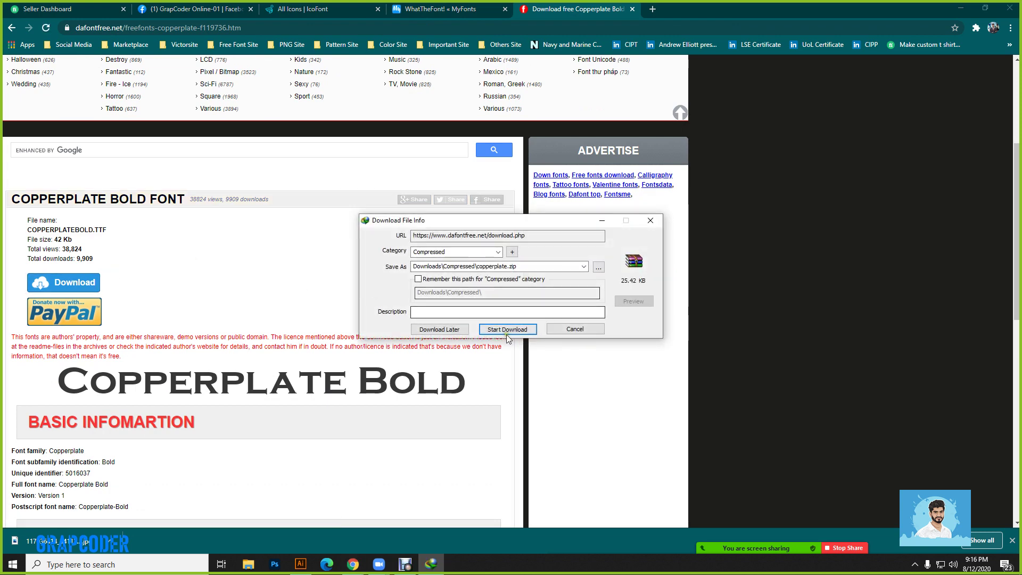
left_click(575, 329)
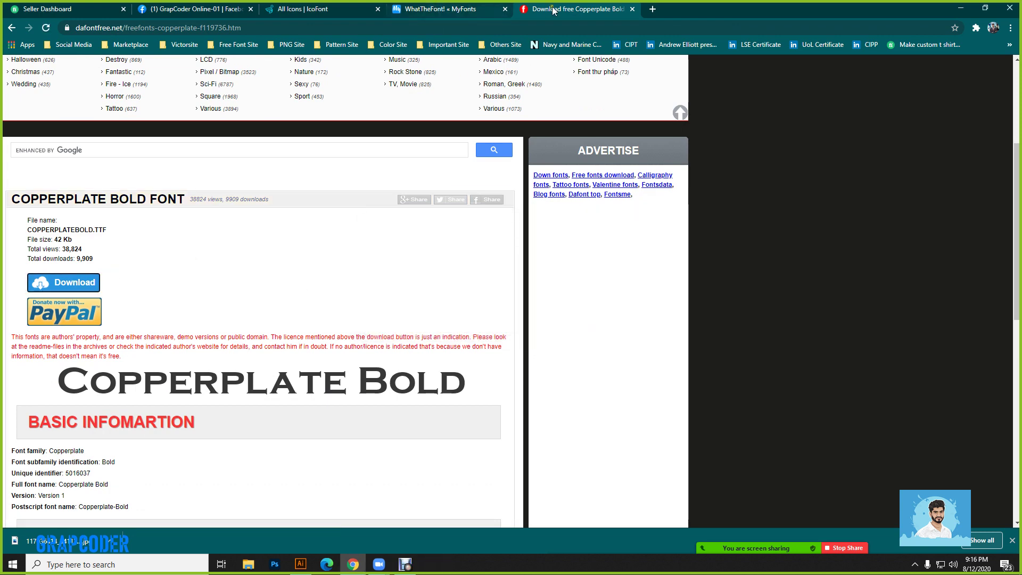
left_click(632, 9)
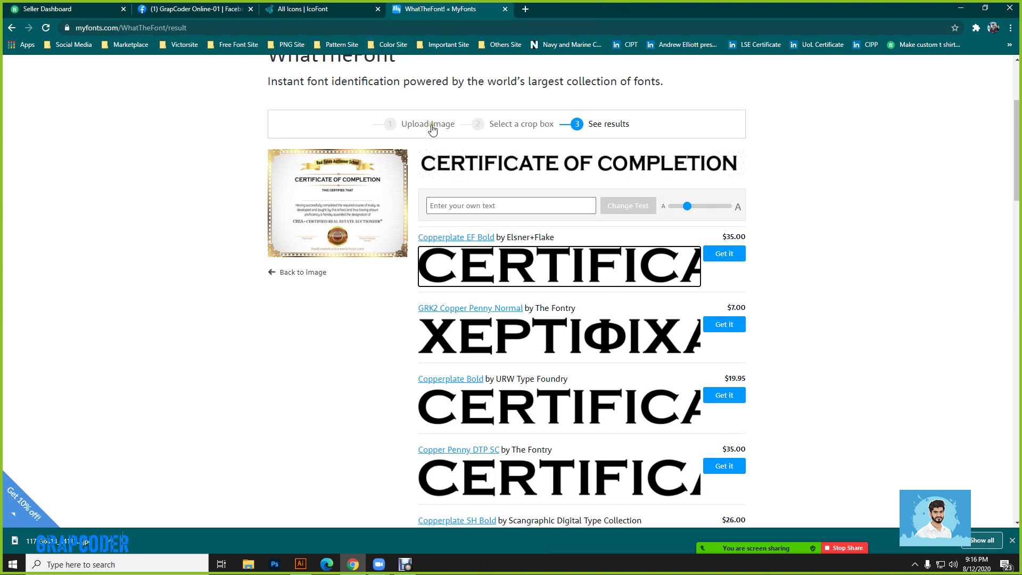
Identify the RealEstateAuctioneerSchool.com line's font, topped by Morandi Pro Extended Medium at $49.00
left_click(290, 273)
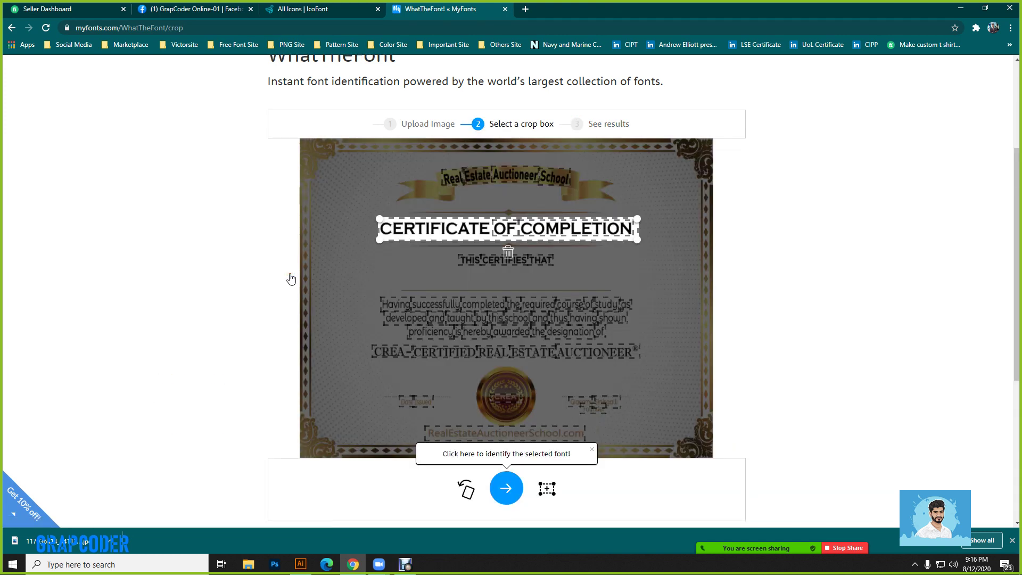
left_click(458, 434)
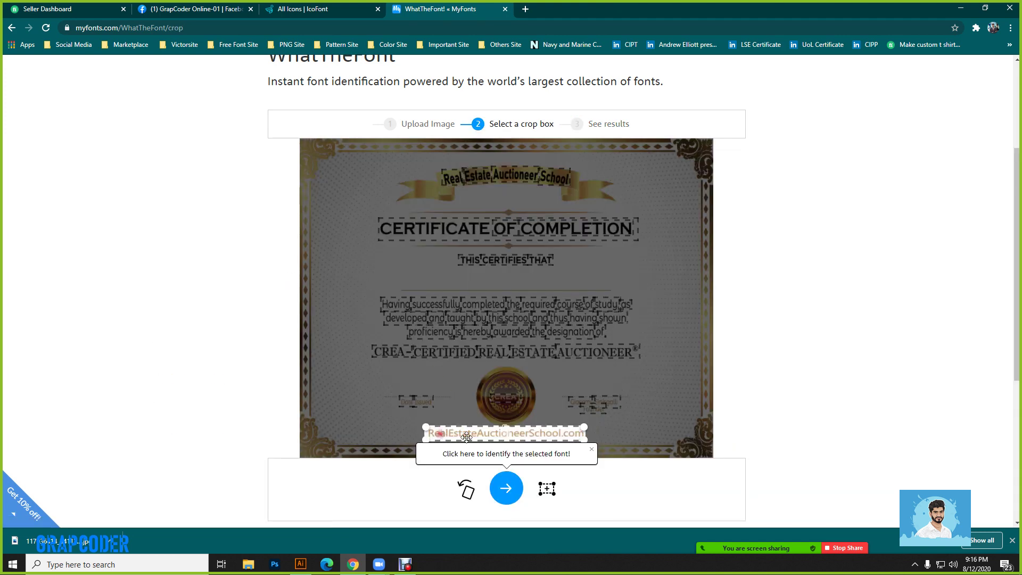
left_click(512, 494)
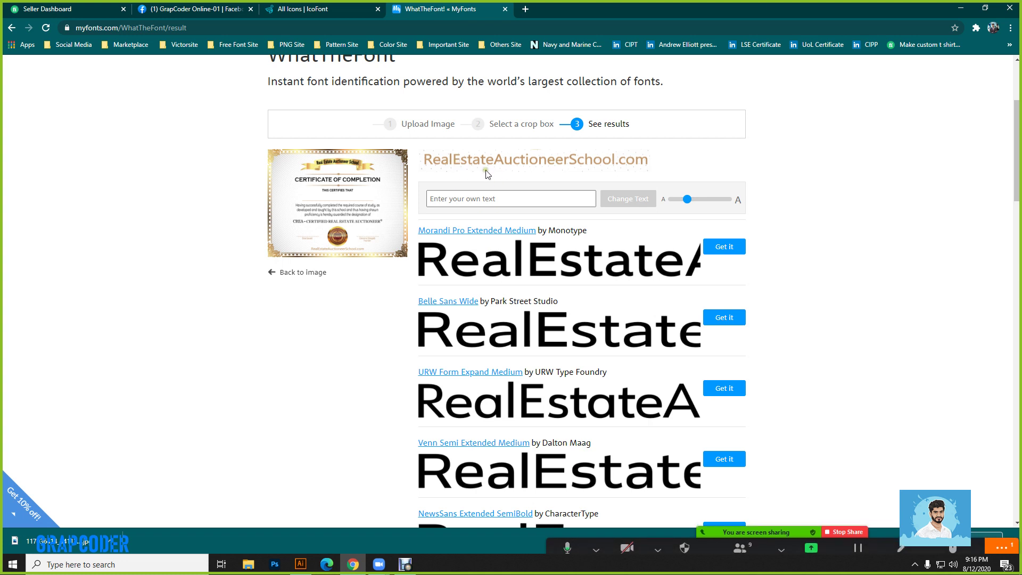
left_click(1002, 539)
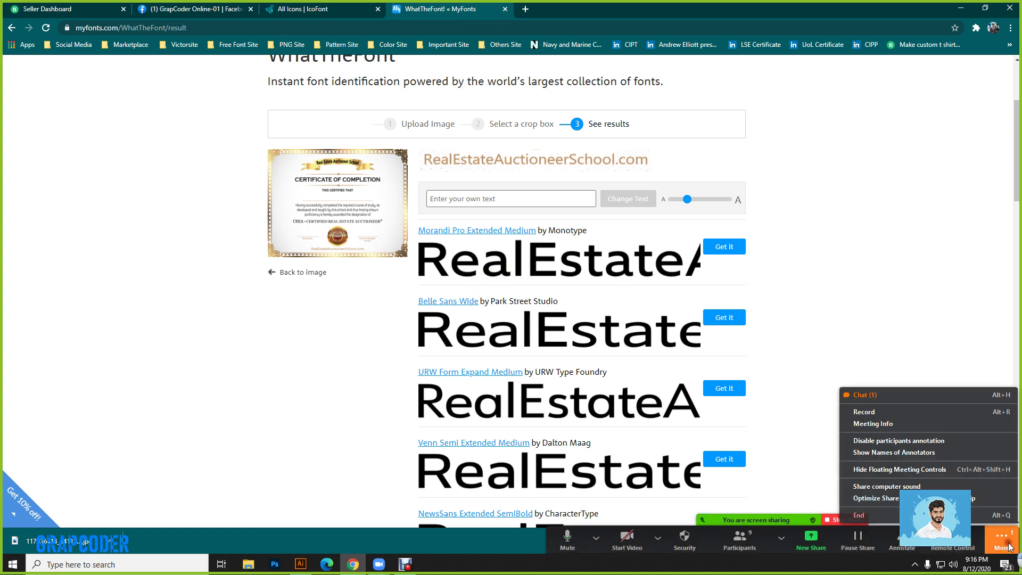
Open the Zoom meeting chat, move it off the font results, read it, then minimize it
left_click(883, 394)
left_click_drag(673, 172, 876, 152)
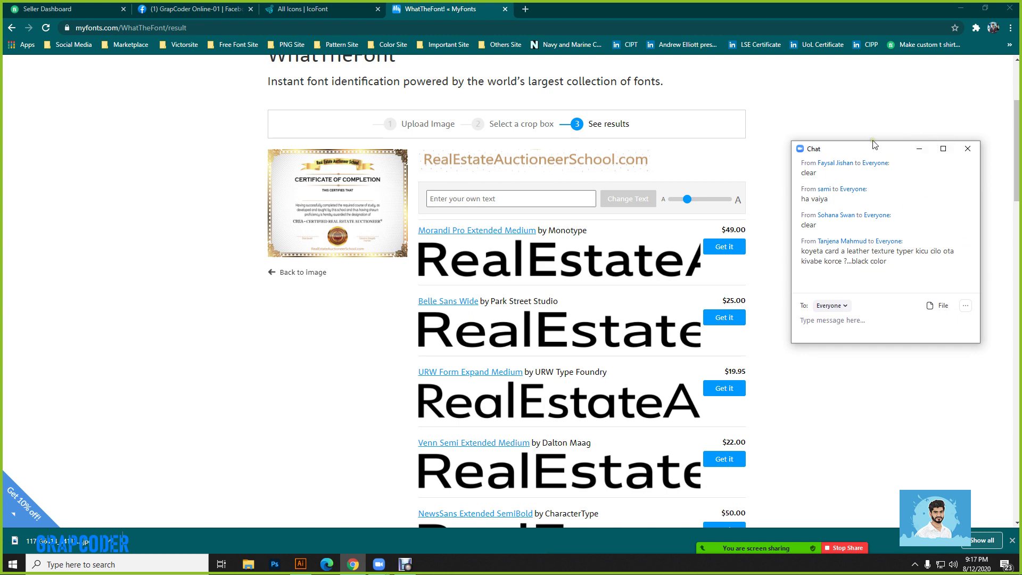
left_click_drag(871, 154, 873, 234)
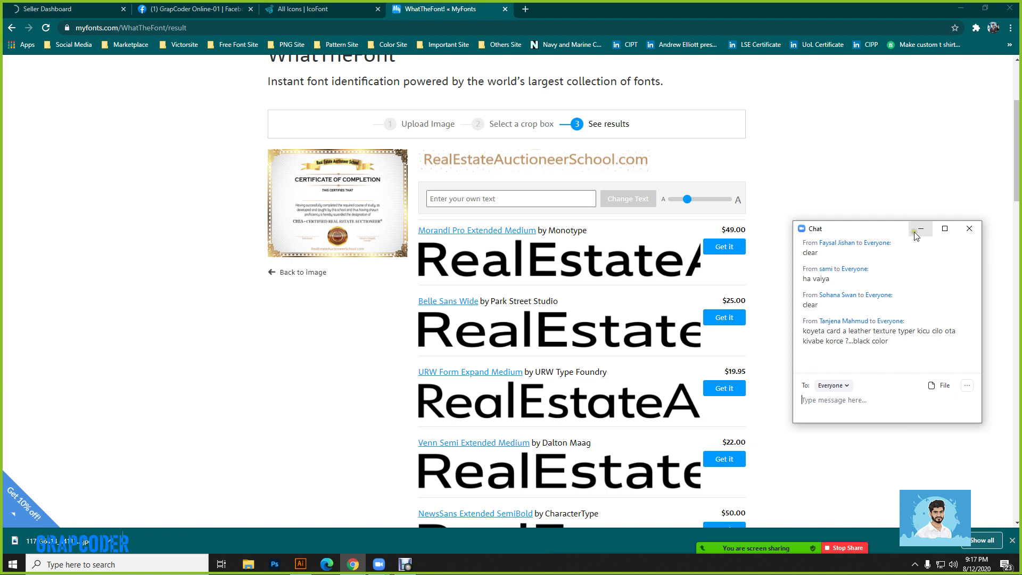
mouse_move(870, 251)
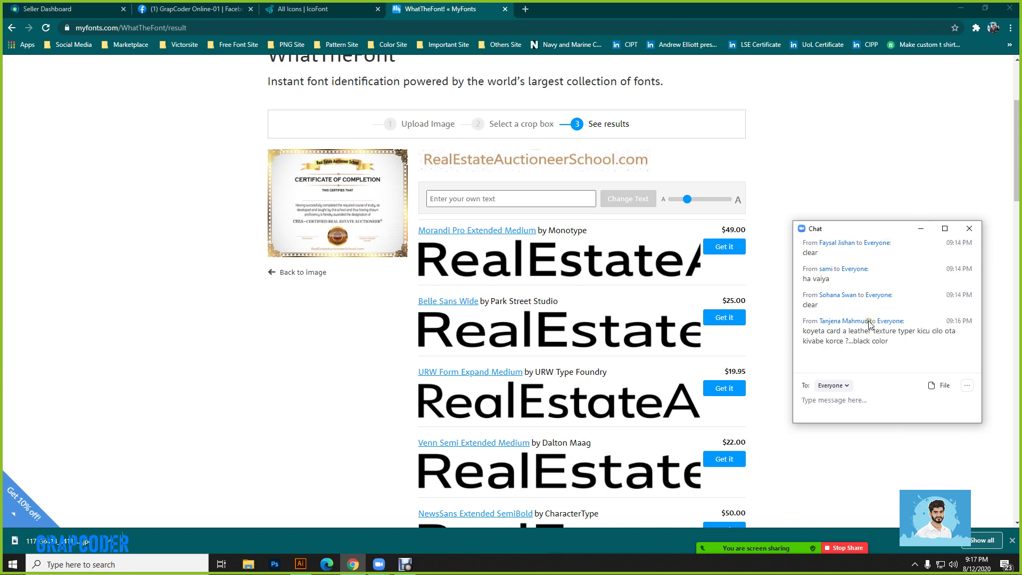
left_click(920, 229)
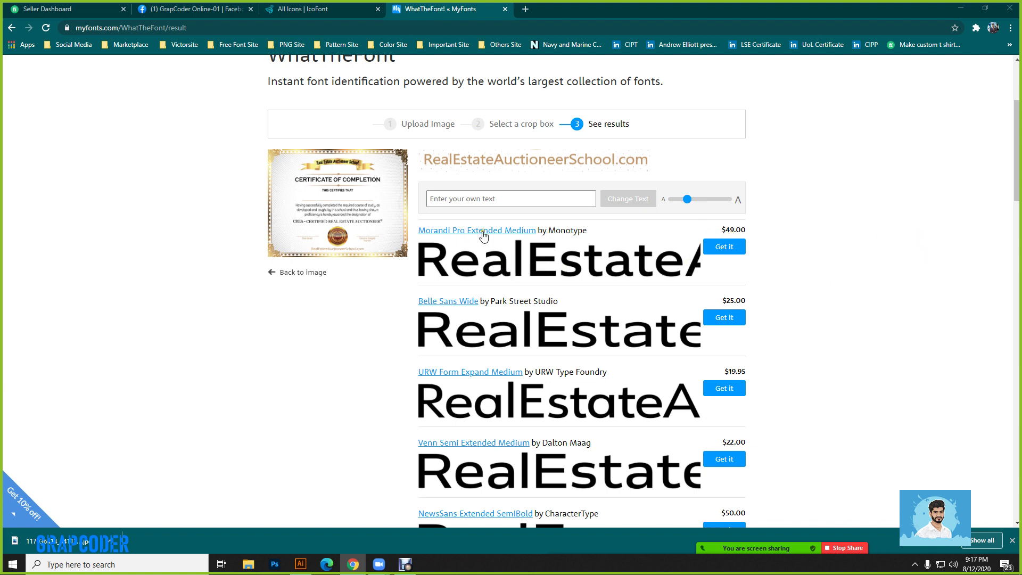
Open the Morandi Pro Extended Medium page and web-search its name plus 'font free' download
left_click(500, 233)
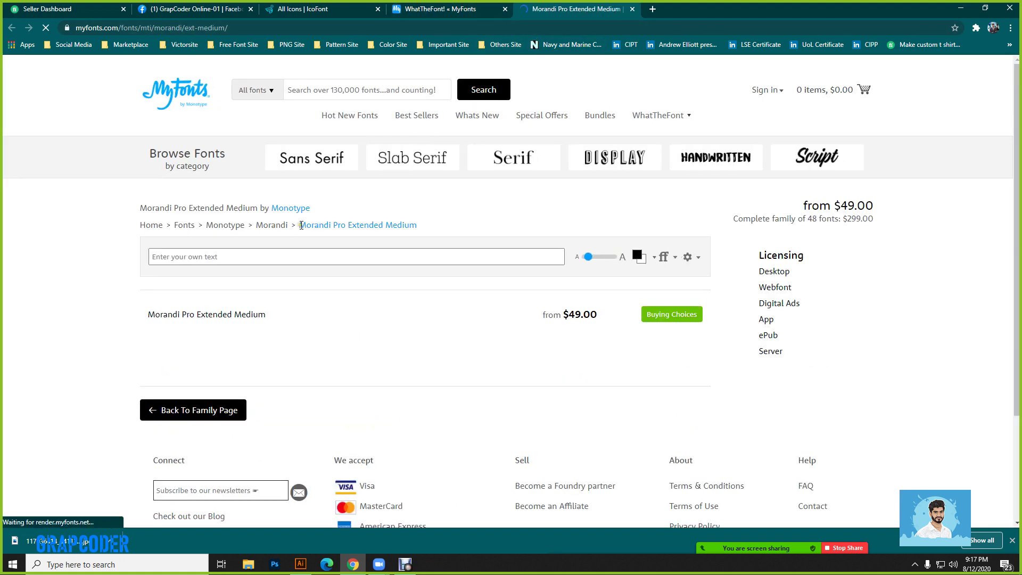
left_click_drag(298, 226, 435, 228)
key("ctrl+c")
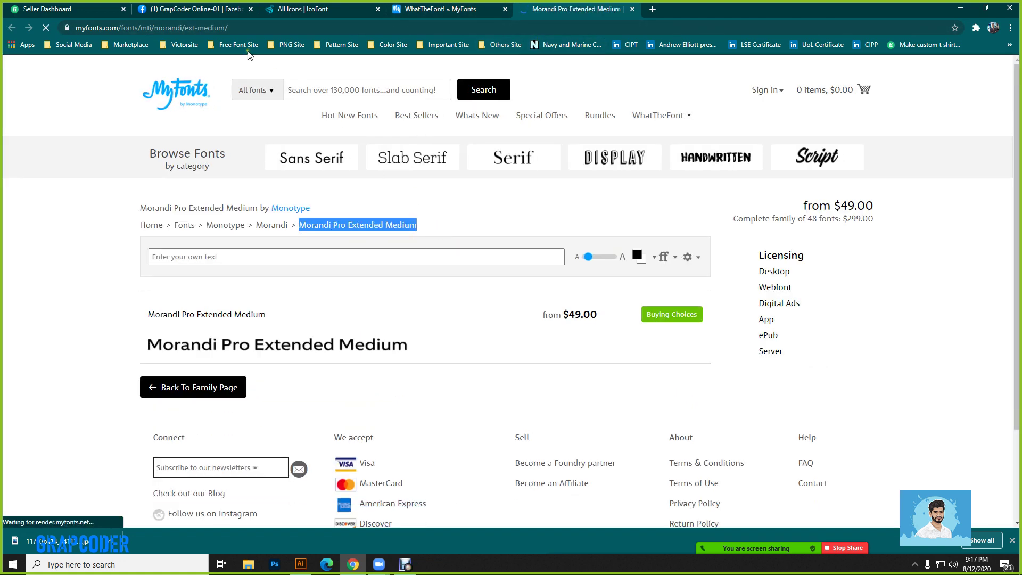
left_click(260, 31)
key("ctrl+v")
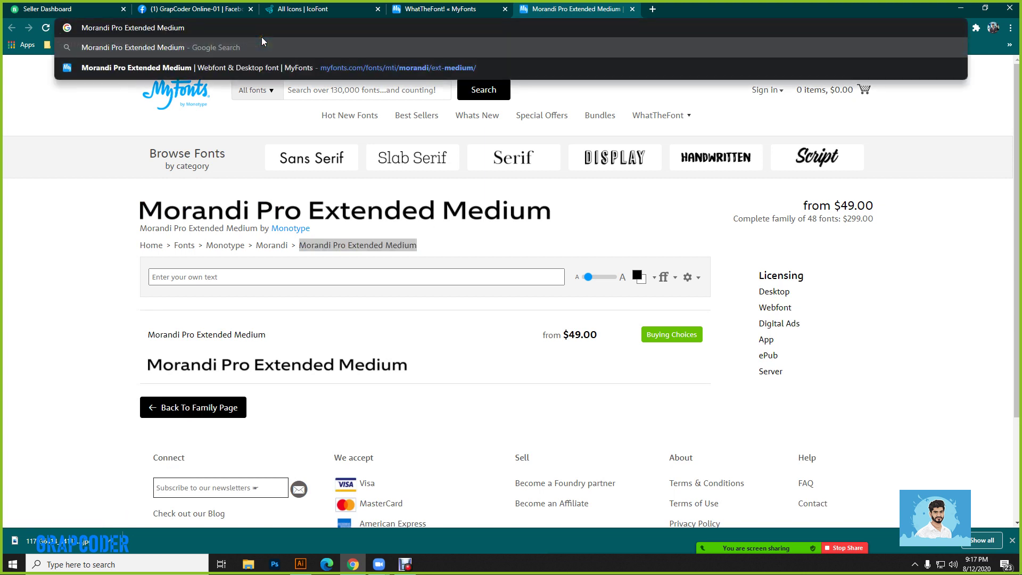
type("font ")
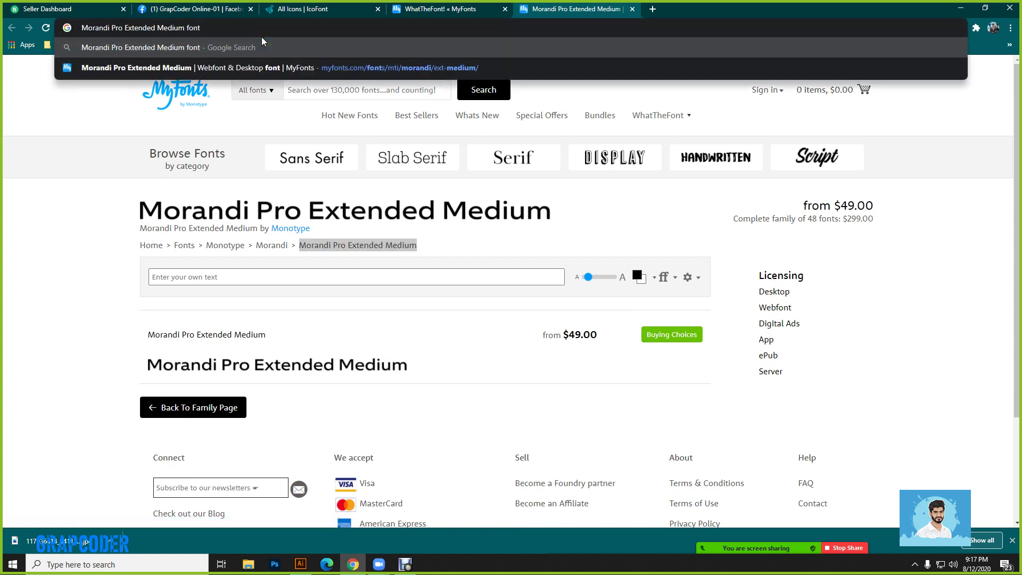
type("free")
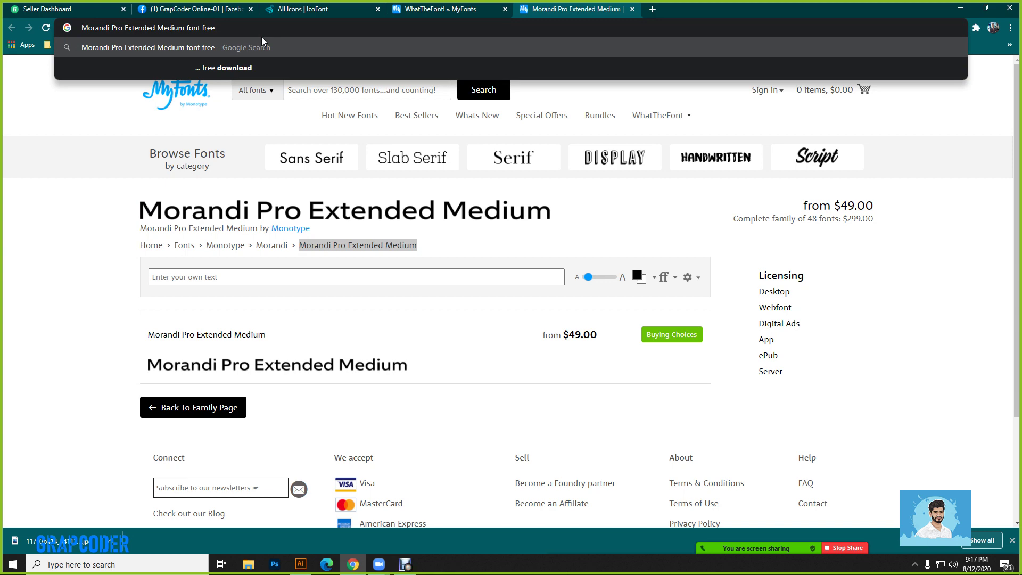
left_click(228, 69)
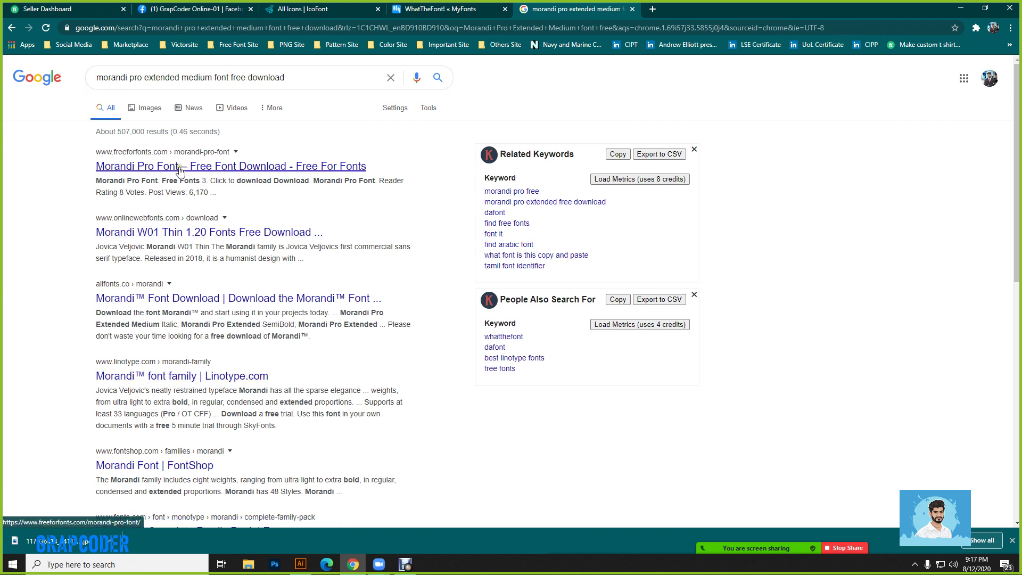
Check the freeforfonts Morandi Pro download result and return to the search results
left_click(244, 169)
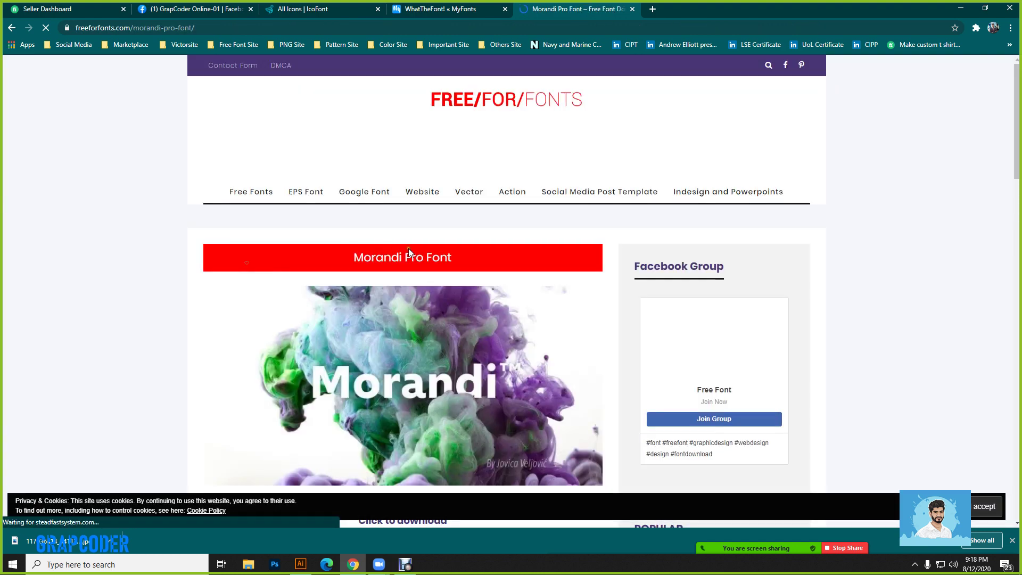
scroll(409, 248, "down", 3)
scroll(411, 251, "down", 3)
scroll(410, 256, "up", 4)
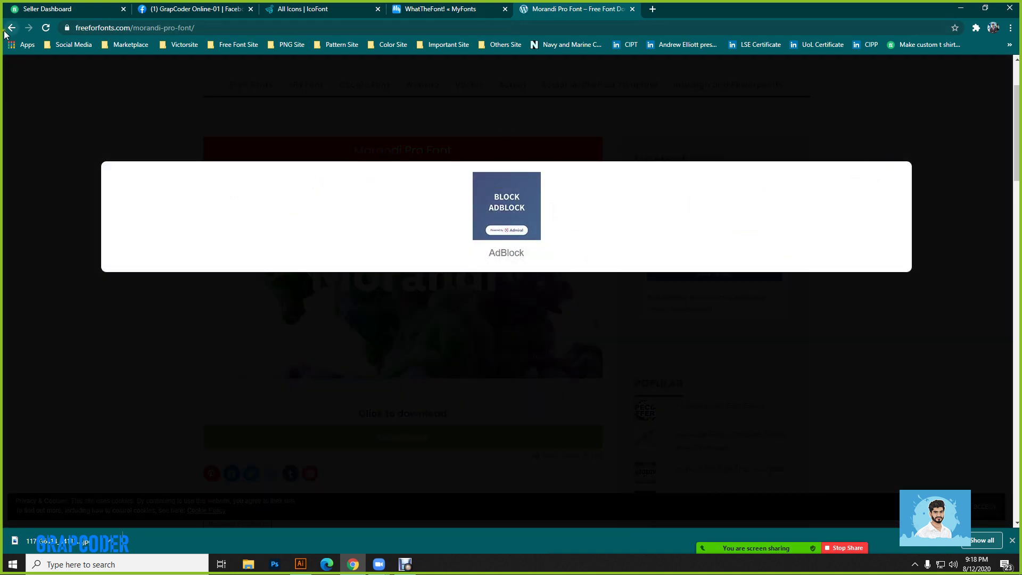
left_click(9, 29)
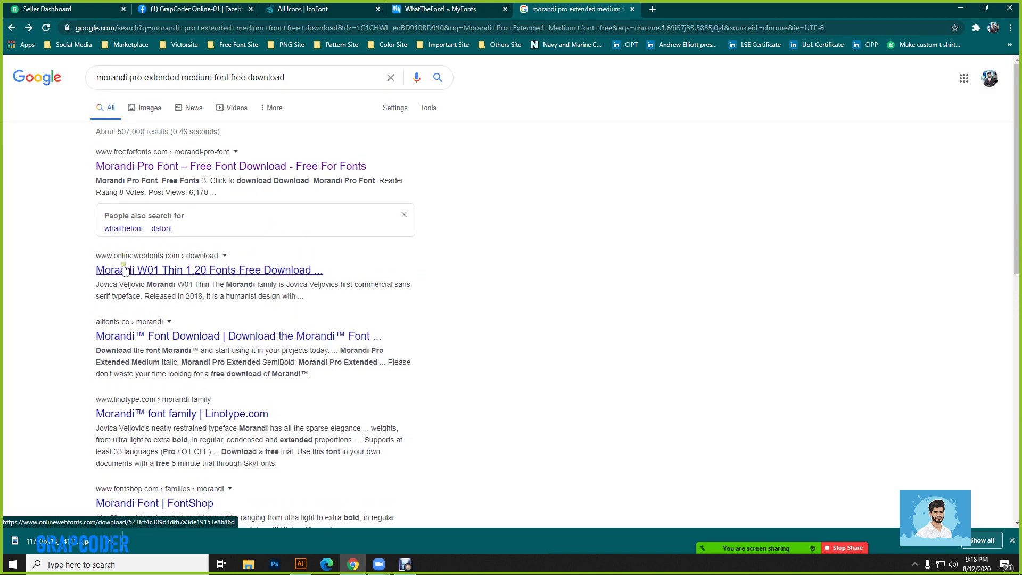
Browse the onlinewebfonts Morandi download page, then go back to the results
left_click(128, 270)
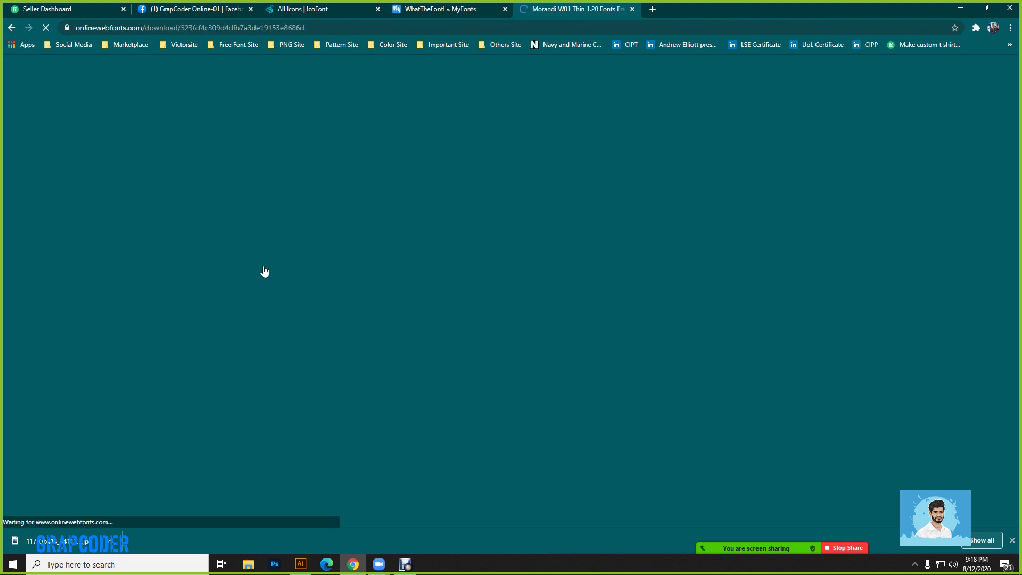
scroll(333, 293, "down", 2)
scroll(334, 293, "down", 5)
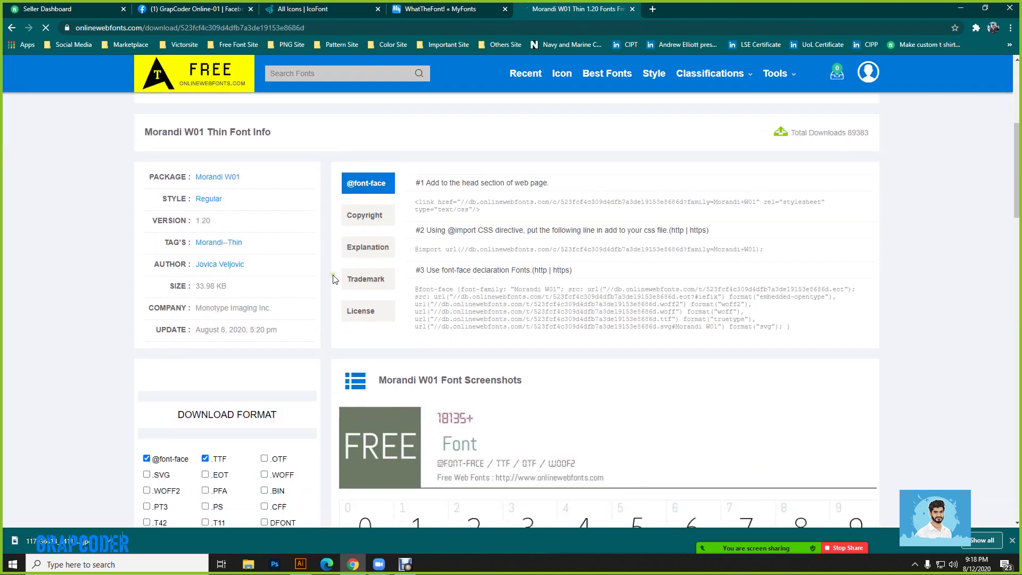
scroll(333, 279, "down", 4)
scroll(372, 298, "down", 4)
scroll(429, 320, "down", 4)
scroll(432, 316, "down", 4)
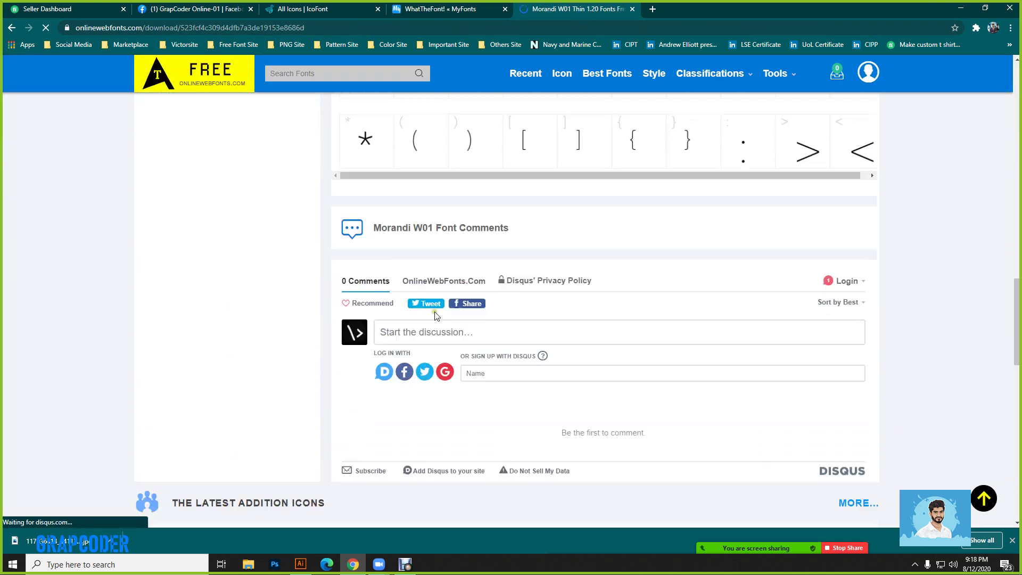
scroll(447, 271, "up", 6)
scroll(426, 271, "up", 5)
scroll(379, 260, "up", 3)
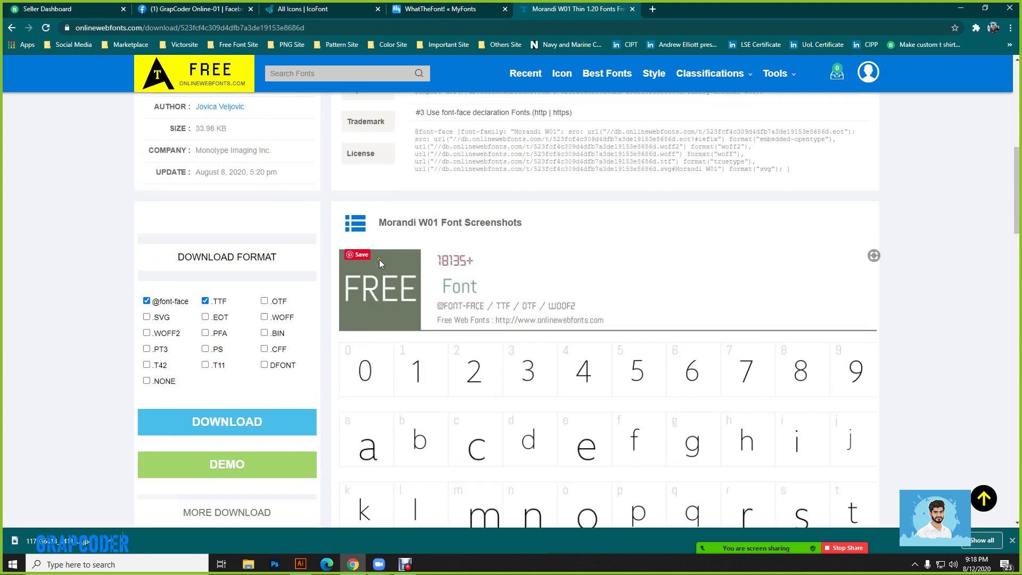
scroll(379, 260, "up", 2)
left_click(11, 27)
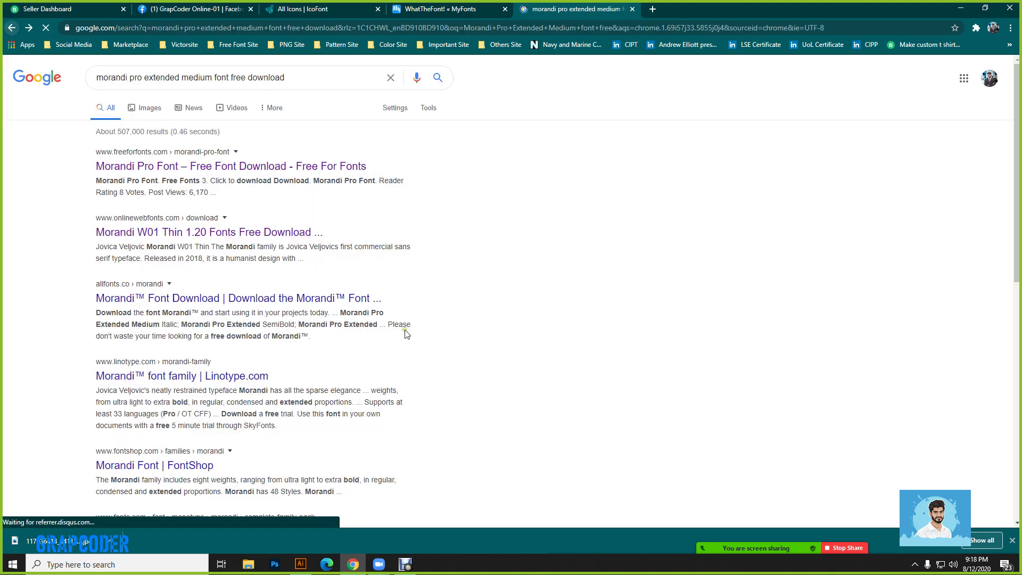
Browse FontShop's Morandi family styles and SemiBold page, then return to WhatTheFont results
scroll(136, 309, "down", 1)
scroll(139, 322, "down", 2)
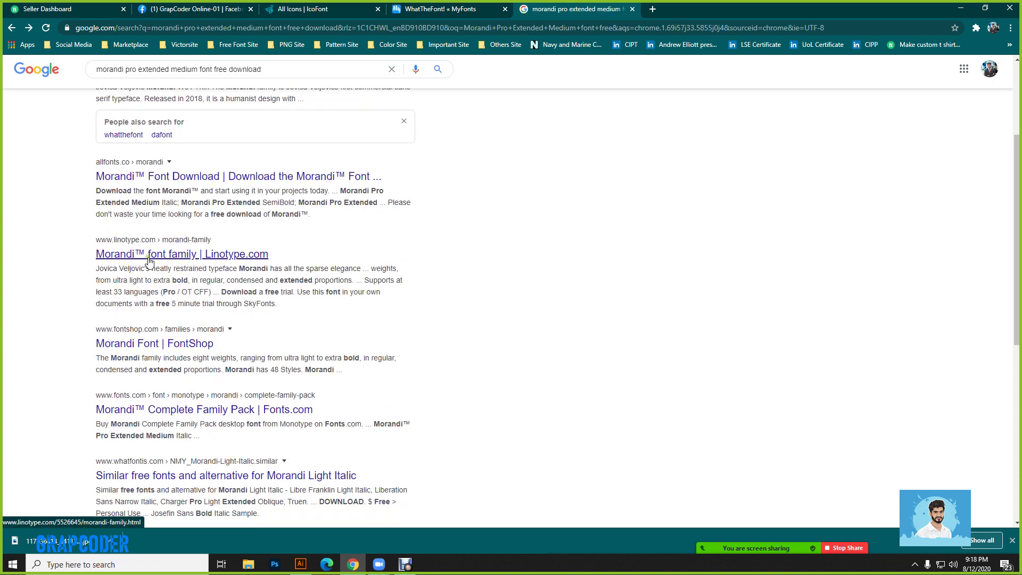
scroll(143, 330, "down", 1)
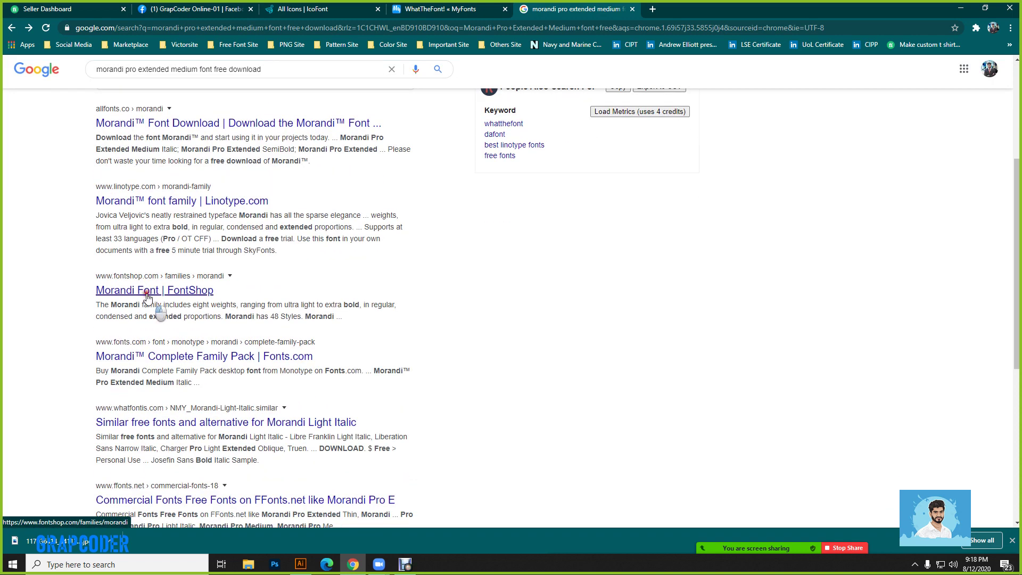
left_click(147, 295)
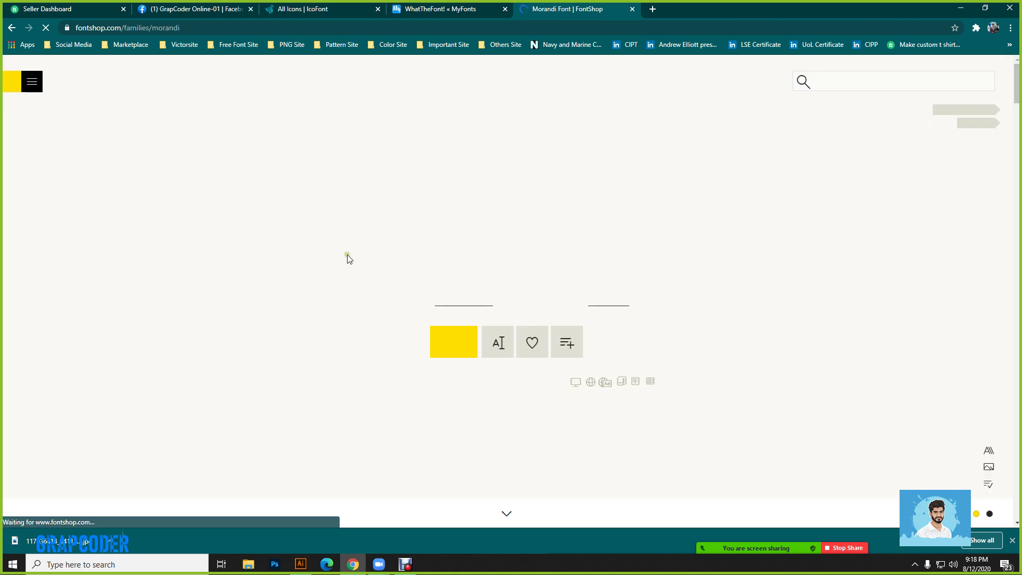
scroll(342, 254, "down", 3)
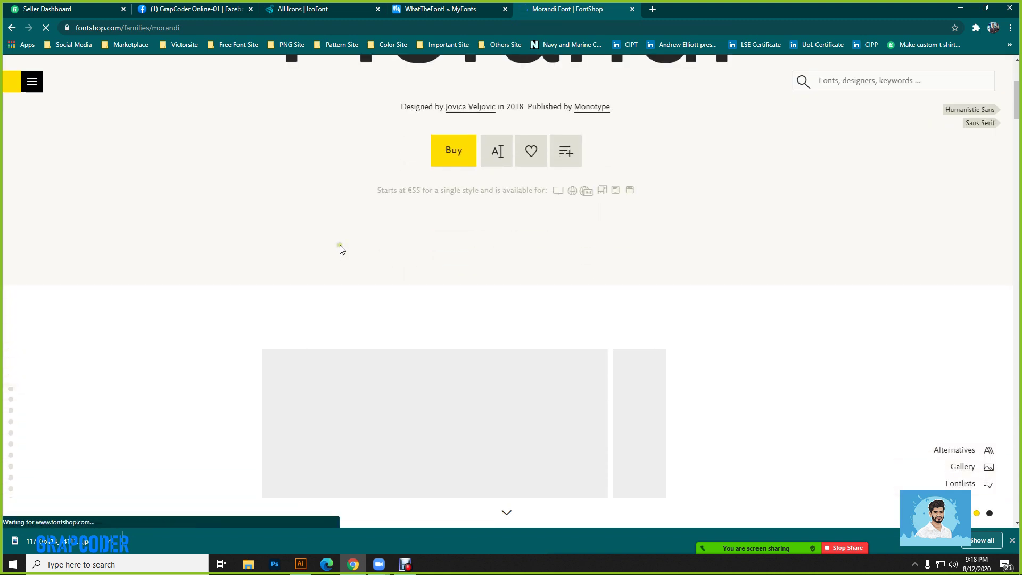
scroll(341, 251, "down", 4)
scroll(340, 250, "down", 4)
scroll(340, 250, "down", 3)
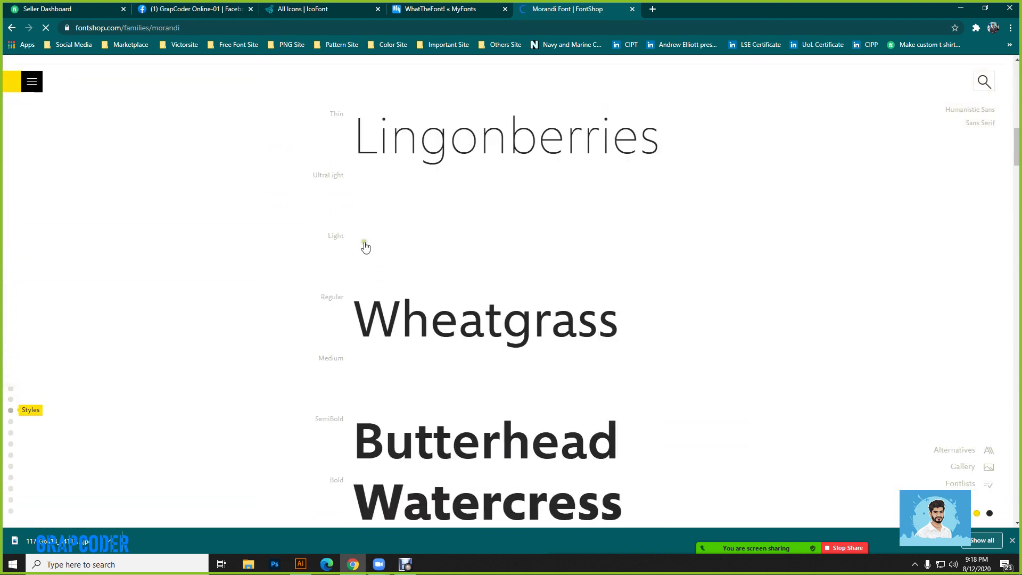
scroll(393, 276, "down", 2)
scroll(434, 245, "down", 1)
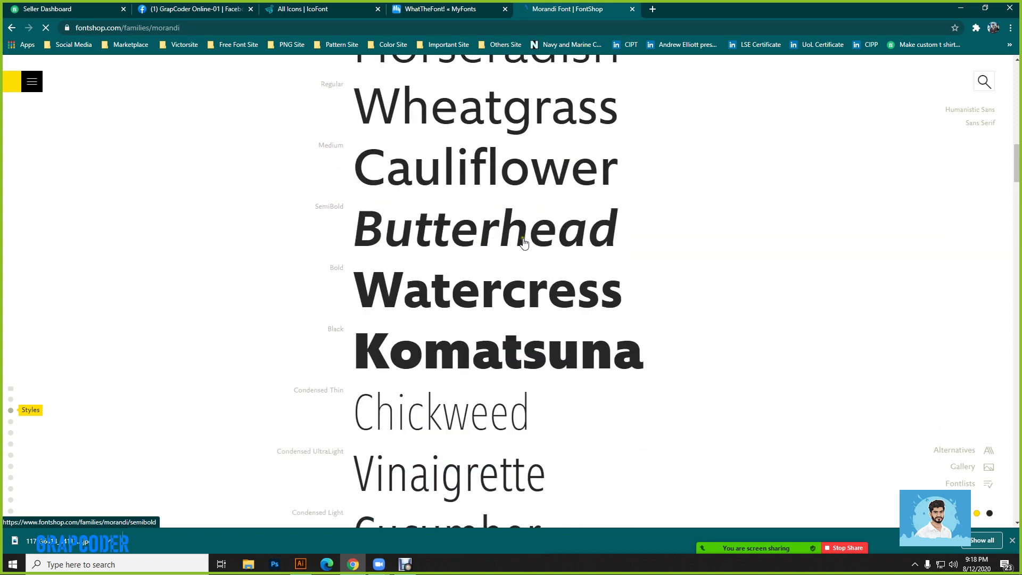
left_click(436, 239)
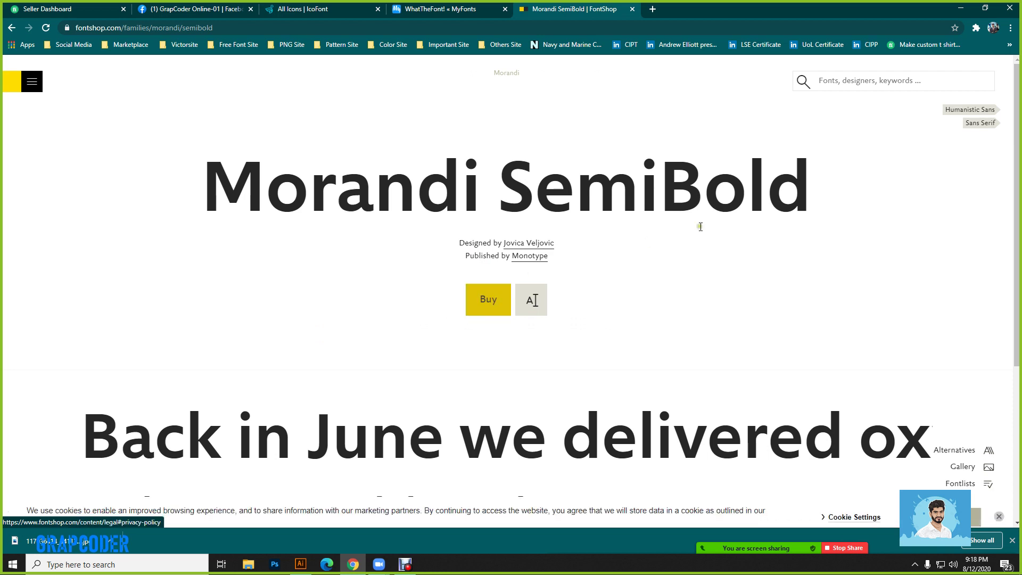
left_click(12, 27)
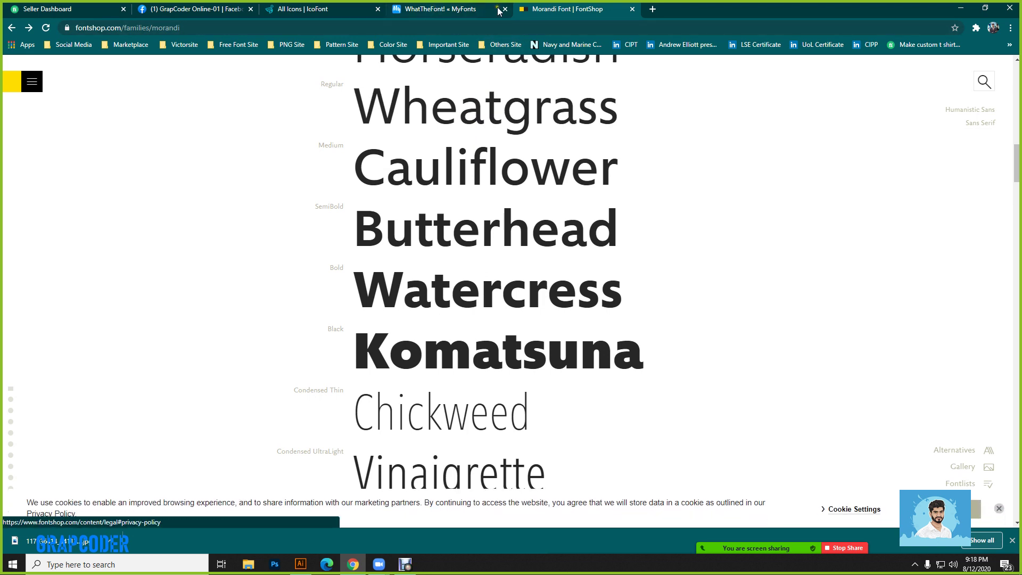
key("ctrl+shift+Tab")
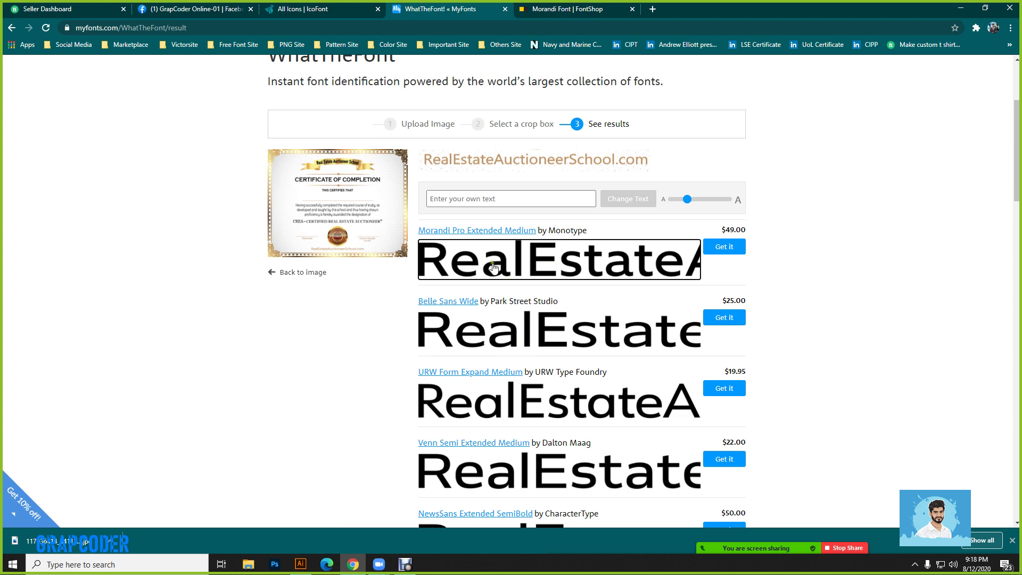
Open the top match Morandi Pro Extended Medium page in one tab and begin typing custom text
scroll(524, 292, "down", 2)
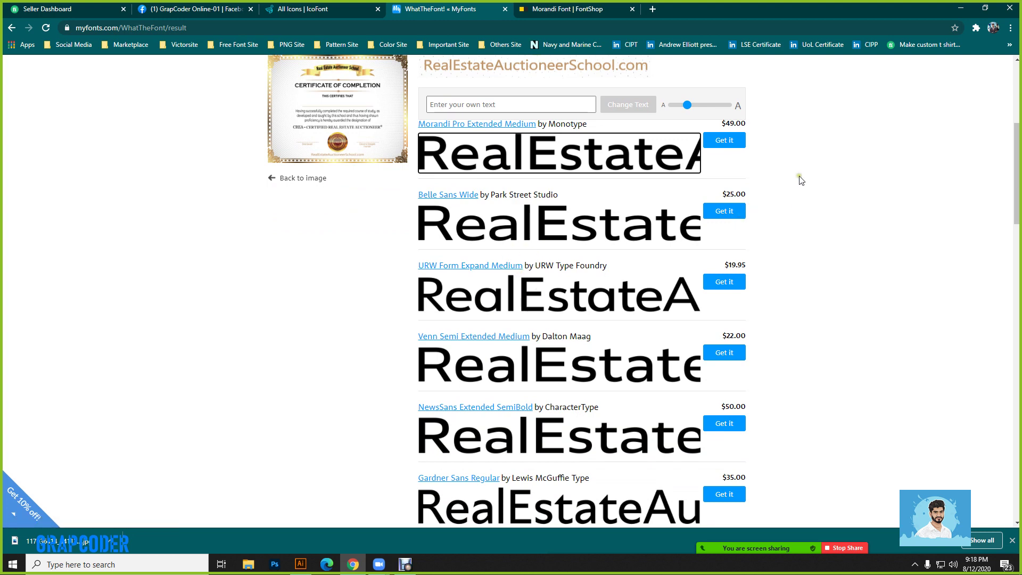
left_click(526, 158)
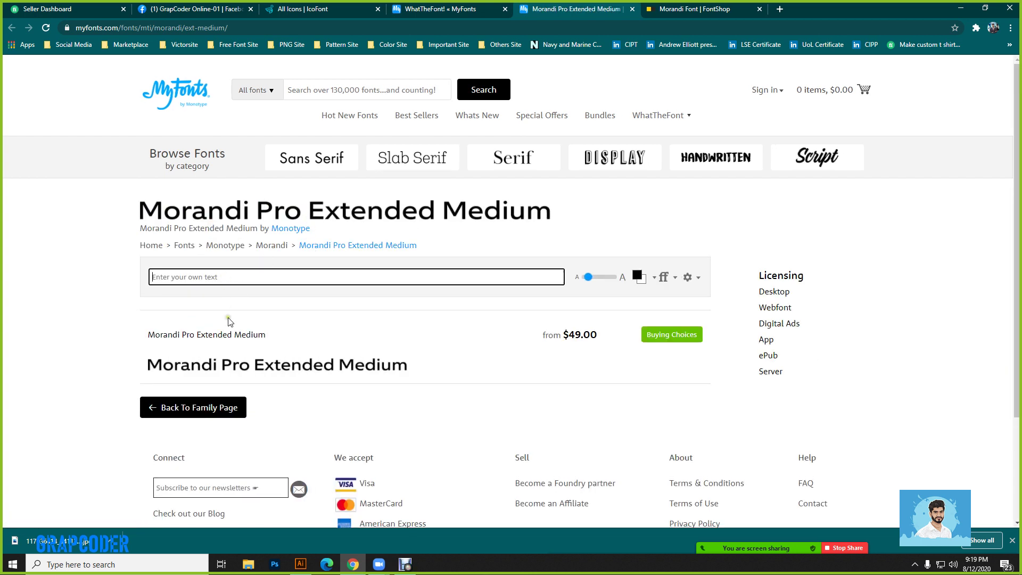
left_click(430, 11)
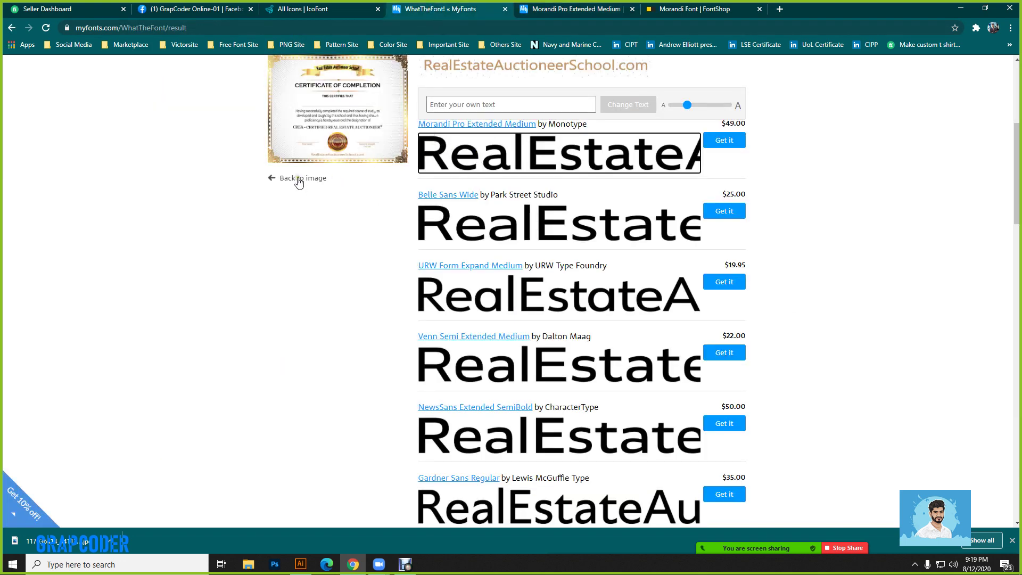
left_click(471, 153)
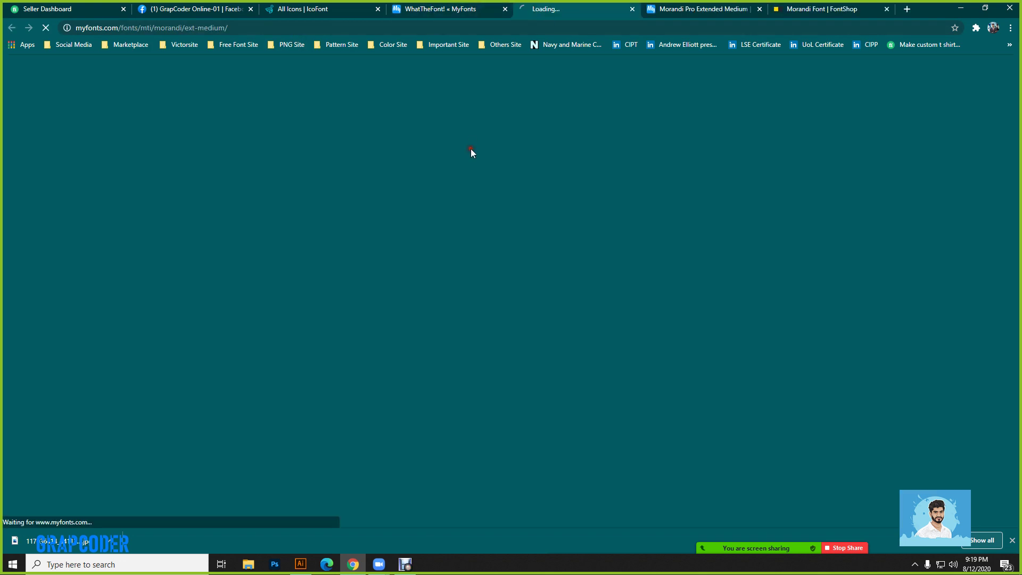
left_click(632, 9)
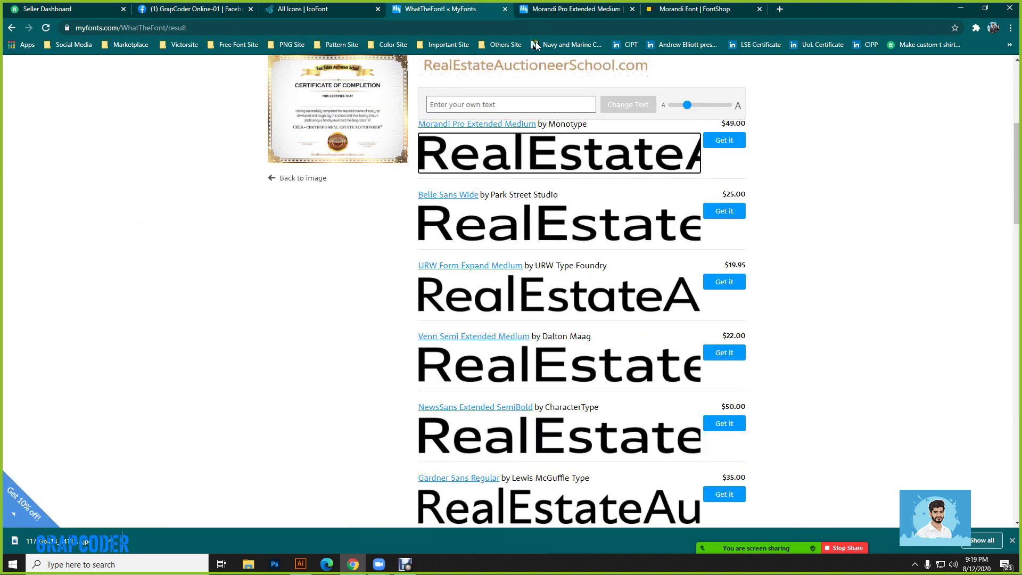
left_click(574, 10)
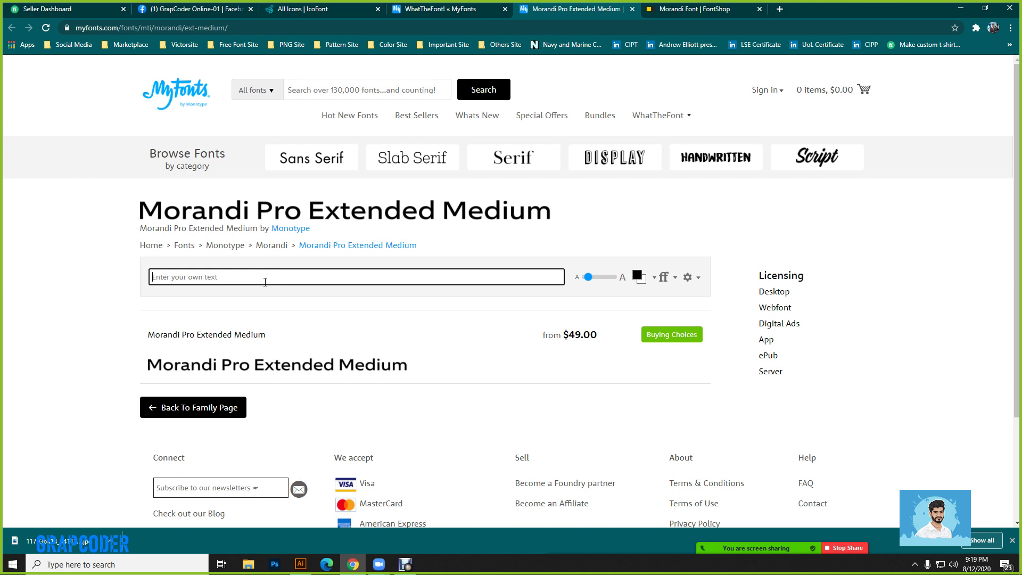
type("Real Estate.com")
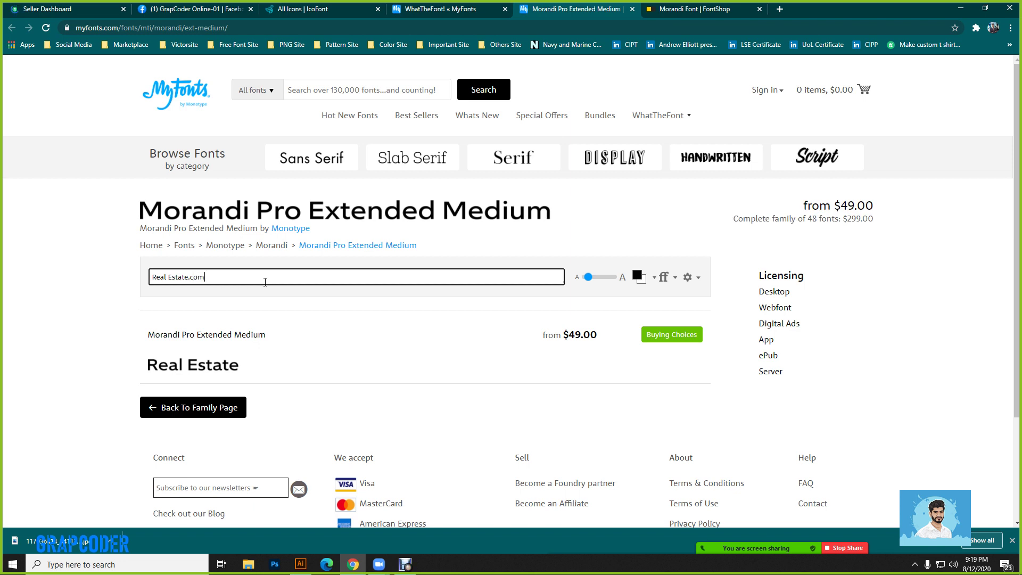
Join the sample into 'RealEstate.com', enlarge the preview, and copy a Lightshot capture of it
left_click(169, 277)
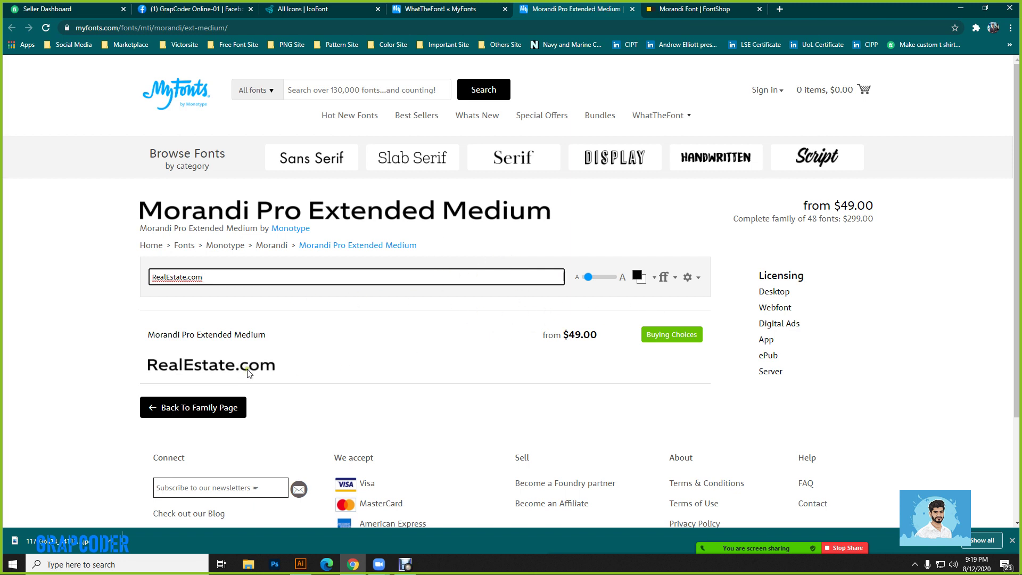
left_click_drag(588, 276, 596, 278)
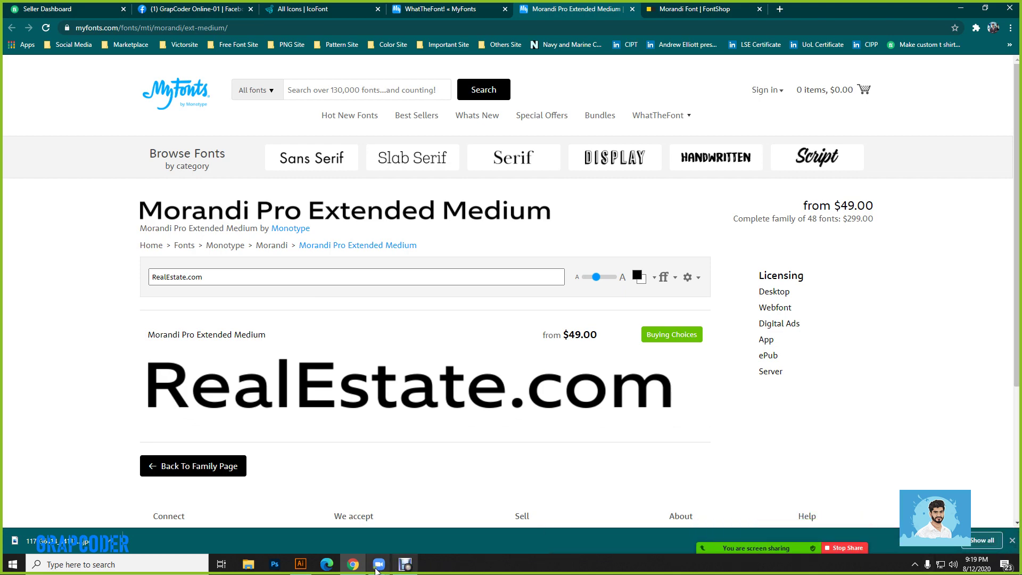
key("Print")
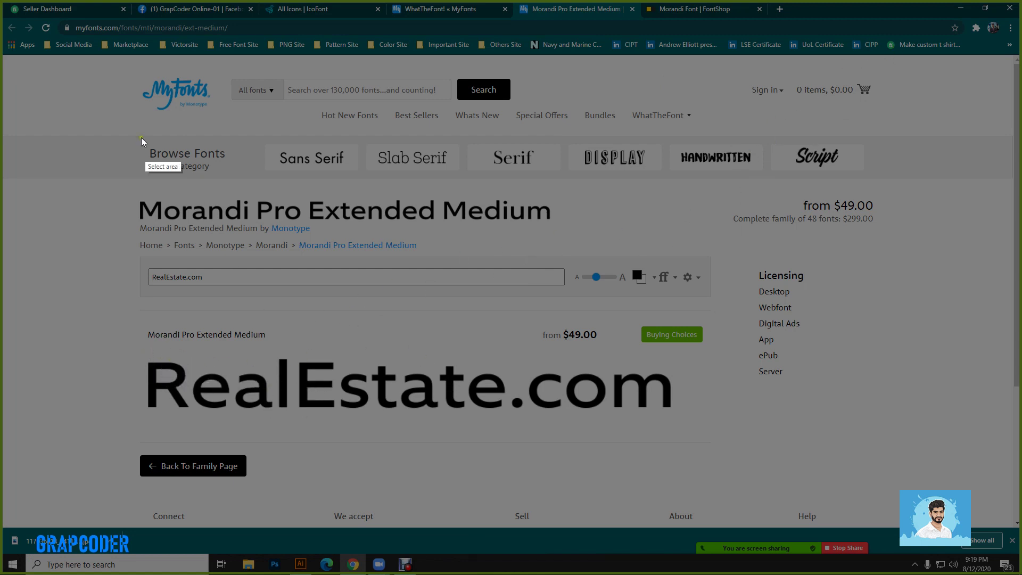
left_click_drag(142, 345, 690, 437)
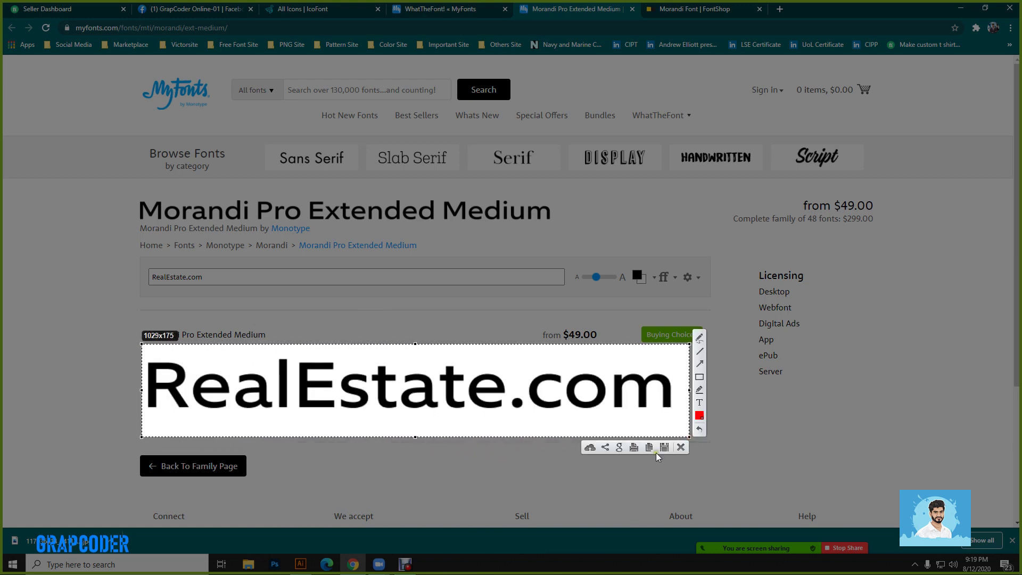
left_click(650, 448)
left_click(301, 564)
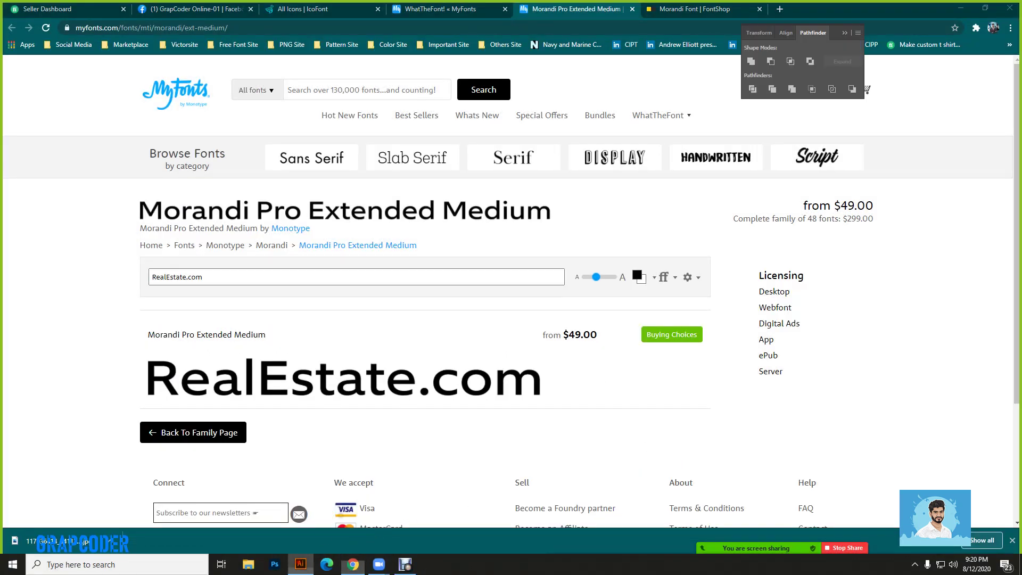
Paste the RealEstate.com screenshot into the Illustrator document and move it into view
key("ctrl+v")
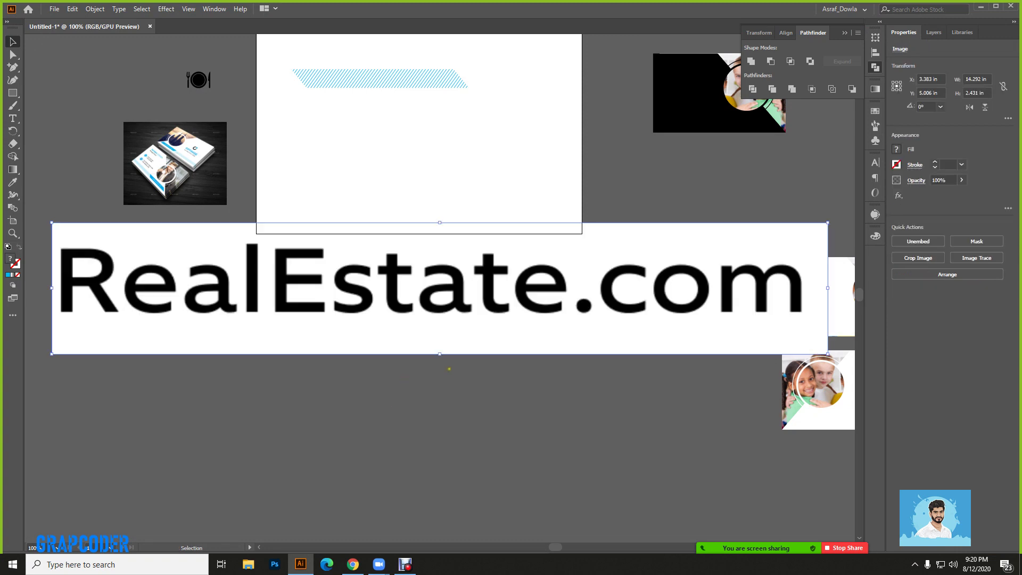
key("ctrl+minus")
key("ctrl+minus")
mouse_move(531, 302)
left_mouse_down()
mouse_move(360, 410)
mouse_move(492, 382)
mouse_move(480, 384)
left_mouse_up()
scroll(405, 403, "up", 2)
scroll(492, 381, "down", 1)
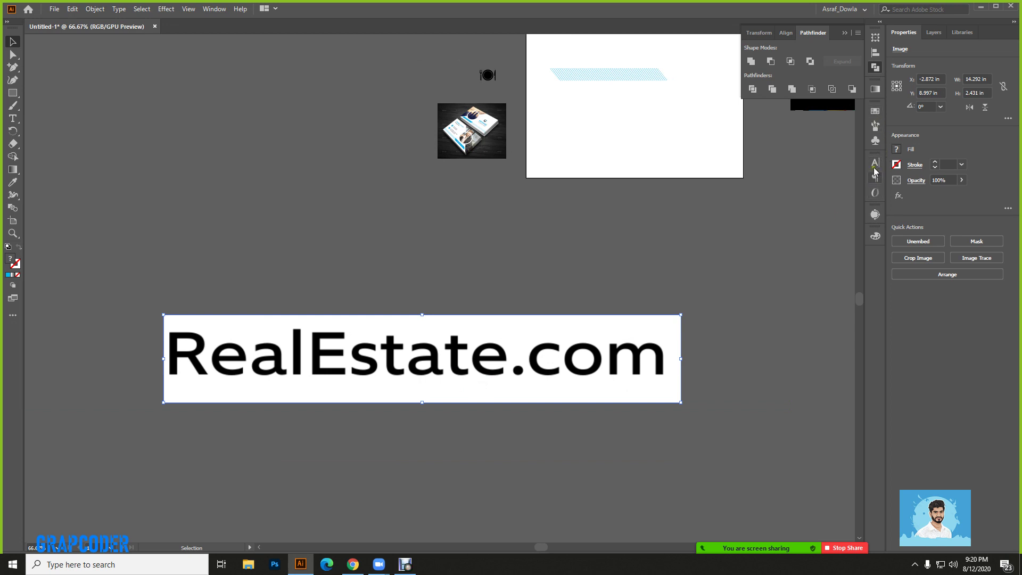
Image Trace the screenshot with Ignore White, Noise 1 px, Corners 100% and Paths 56%
left_click(875, 213)
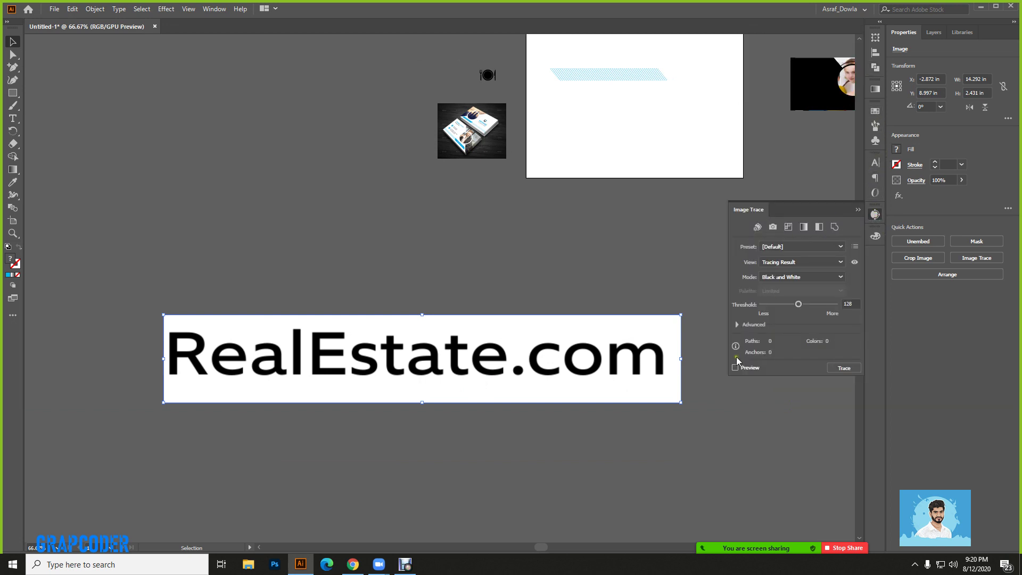
left_click(738, 325)
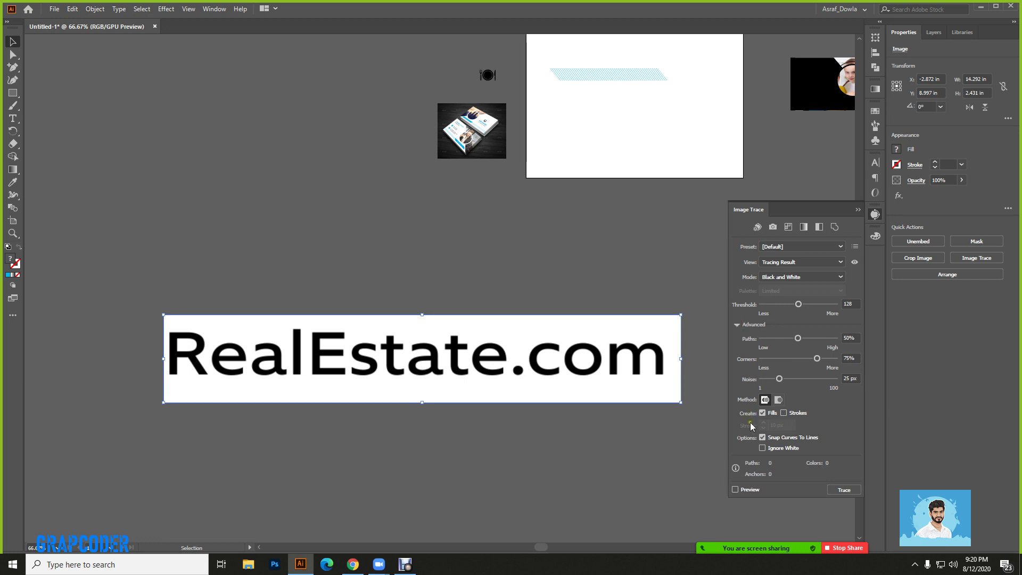
left_click(762, 448)
left_click(736, 490)
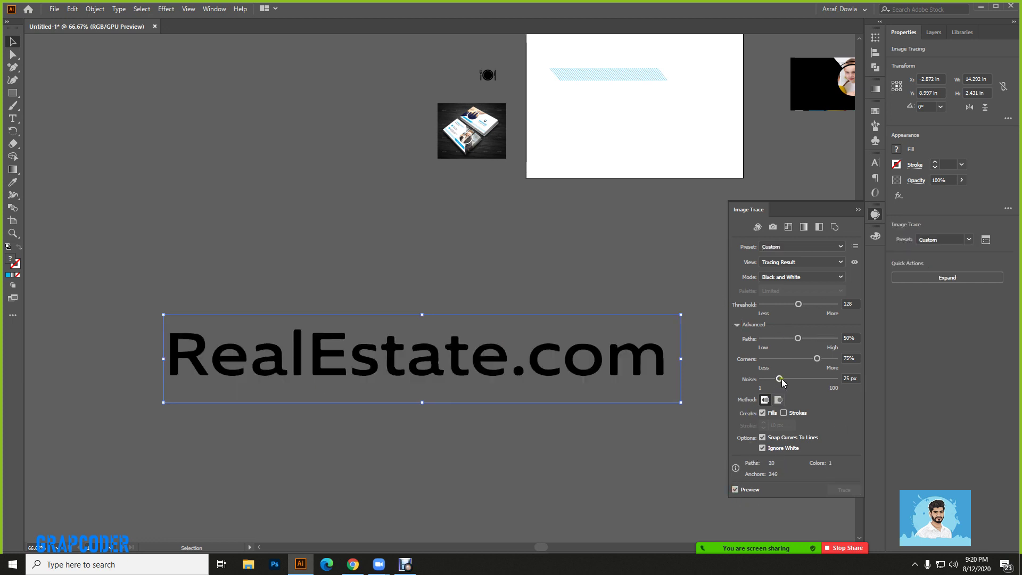
left_click_drag(780, 379, 762, 379)
mouse_move(817, 359)
left_mouse_down()
mouse_move(835, 359)
mouse_move(802, 338)
left_mouse_up()
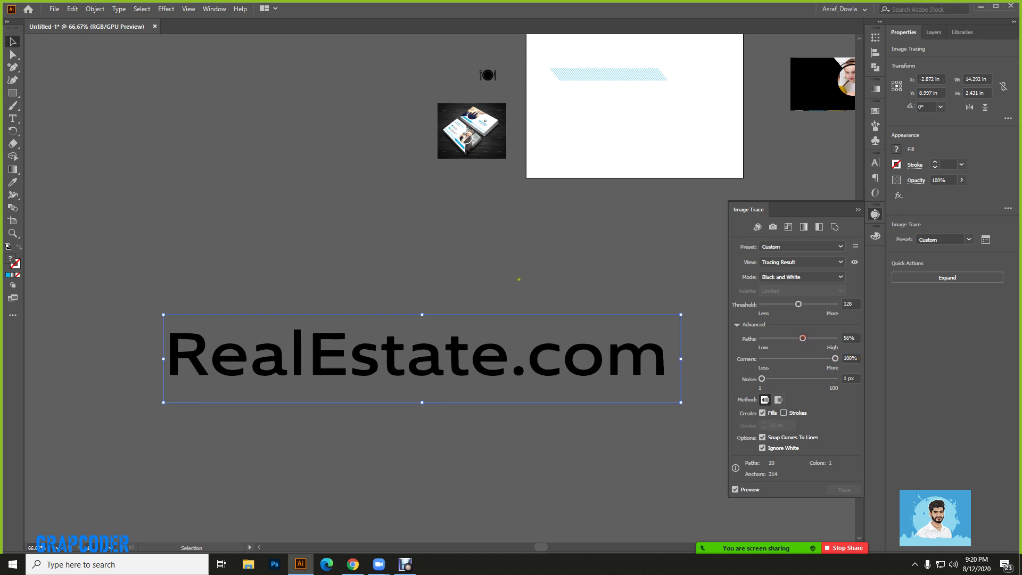
left_click(857, 206)
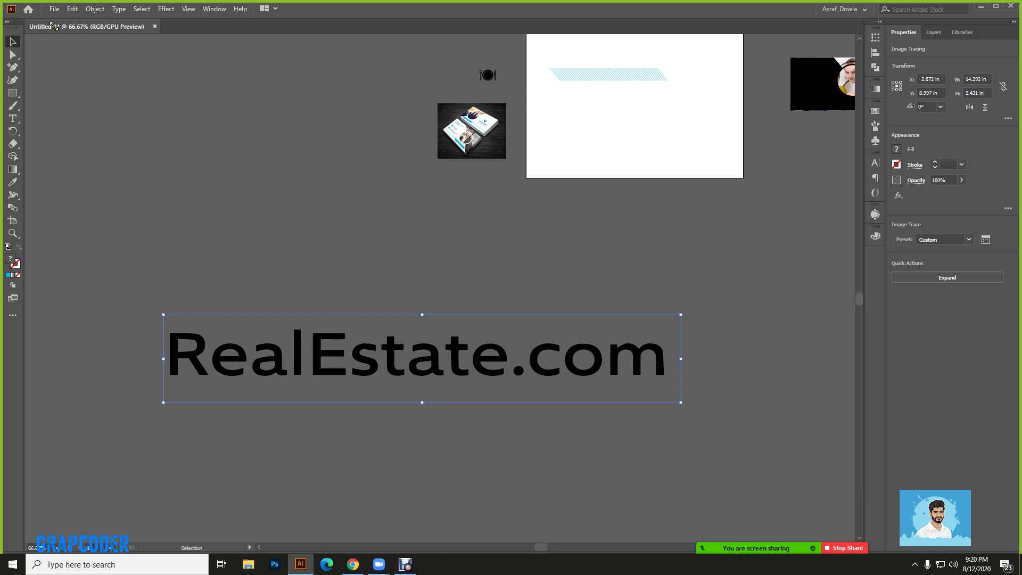
Expand the trace into paths, ungroup the letters, and regroup them as one group
left_click(95, 8)
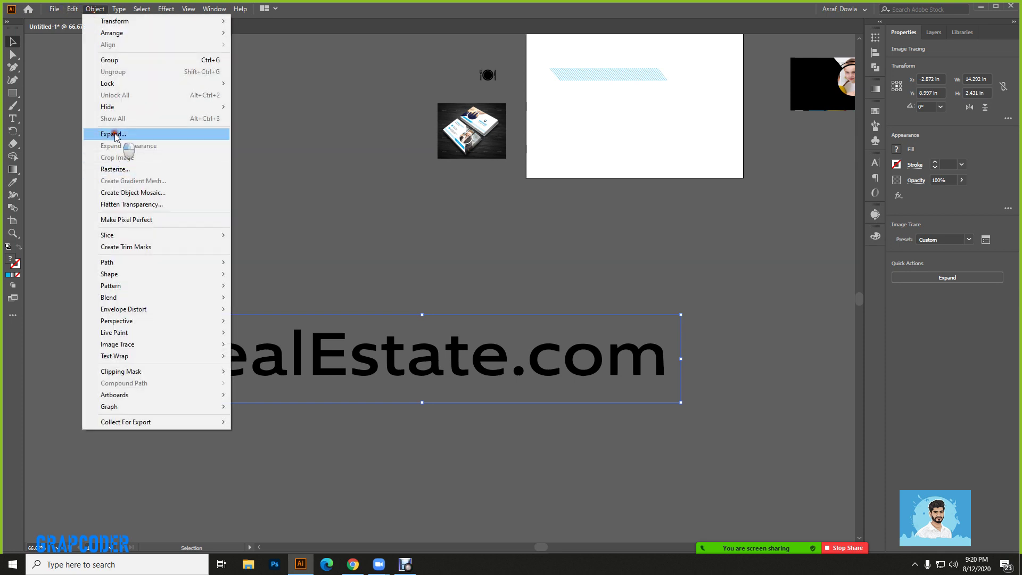
left_click(114, 133)
left_click(661, 250)
right_click(445, 368)
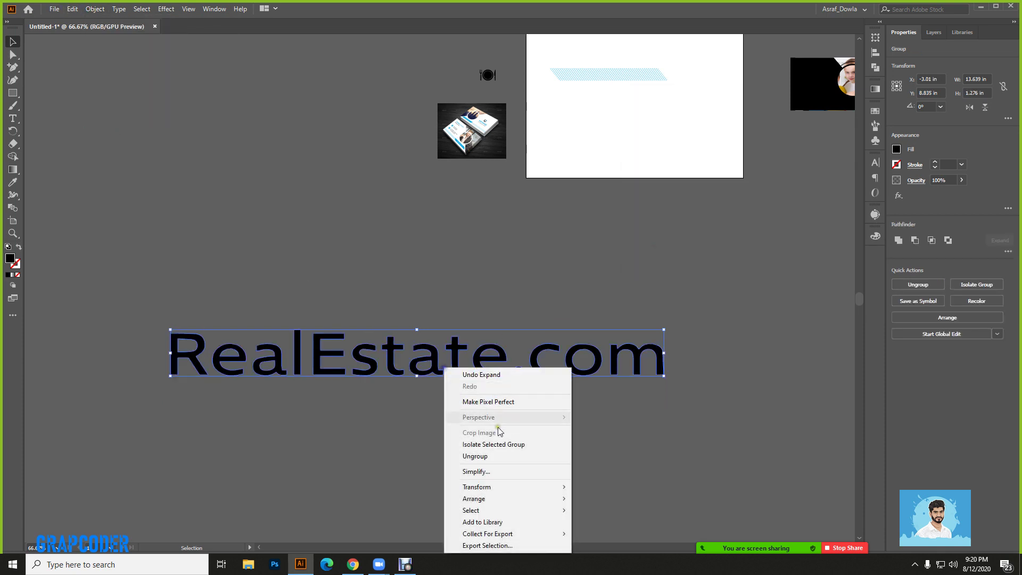
key("Escape")
right_click(444, 353)
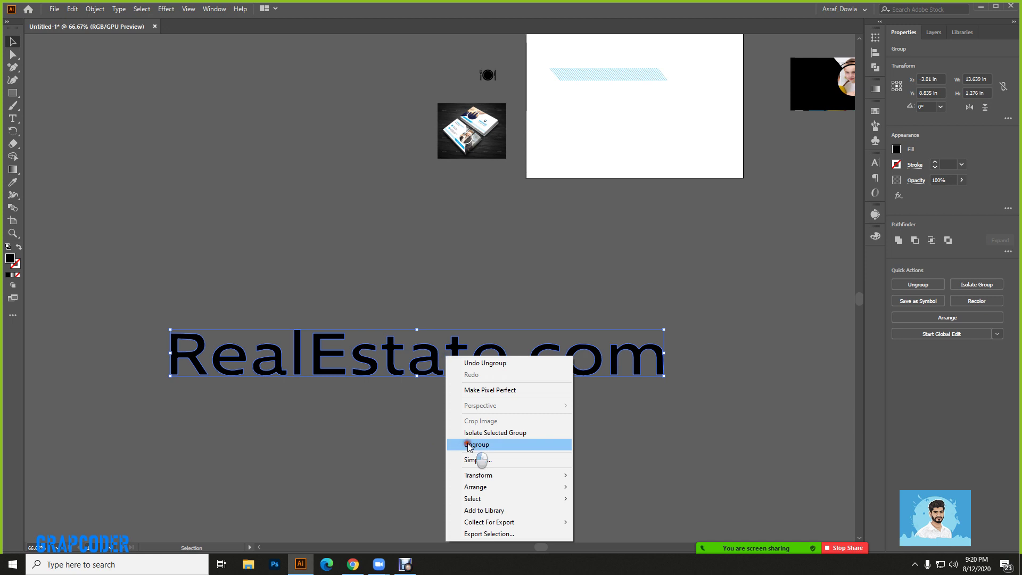
left_click(479, 456)
left_click(373, 434)
left_click_drag(707, 406, 157, 317)
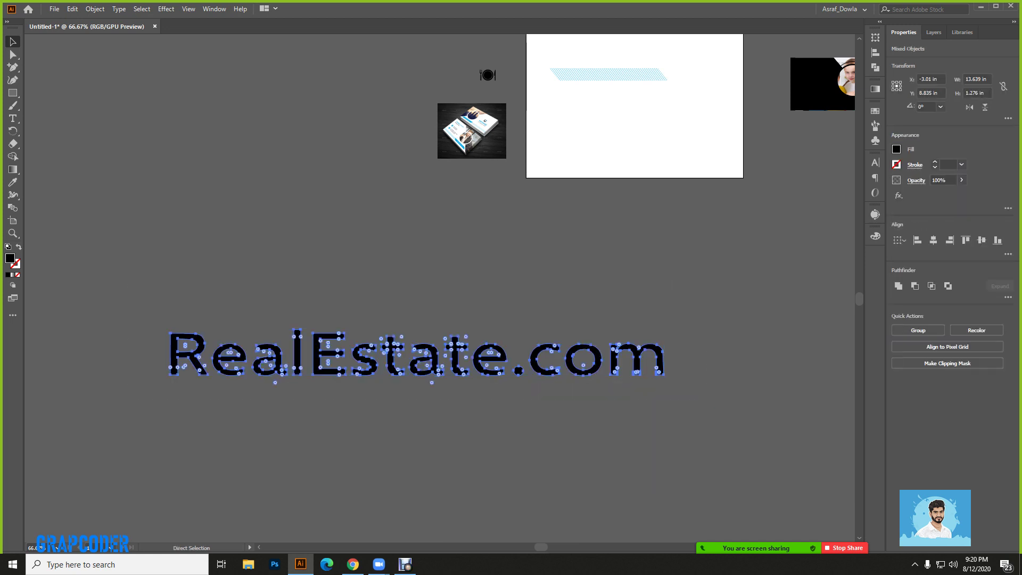
key("ctrl+g")
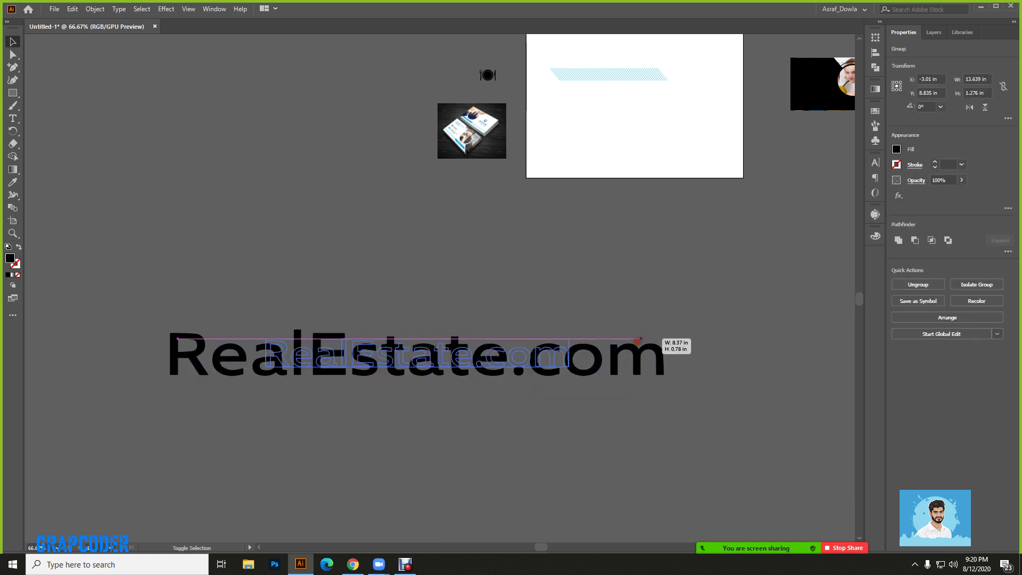
Scale the RealEstate.com lettering down and place it in the lower part of the artboard
mouse_move(664, 329)
left_mouse_down()
mouse_move(461, 346)
mouse_move(678, 127)
left_mouse_up()
left_click(452, 386)
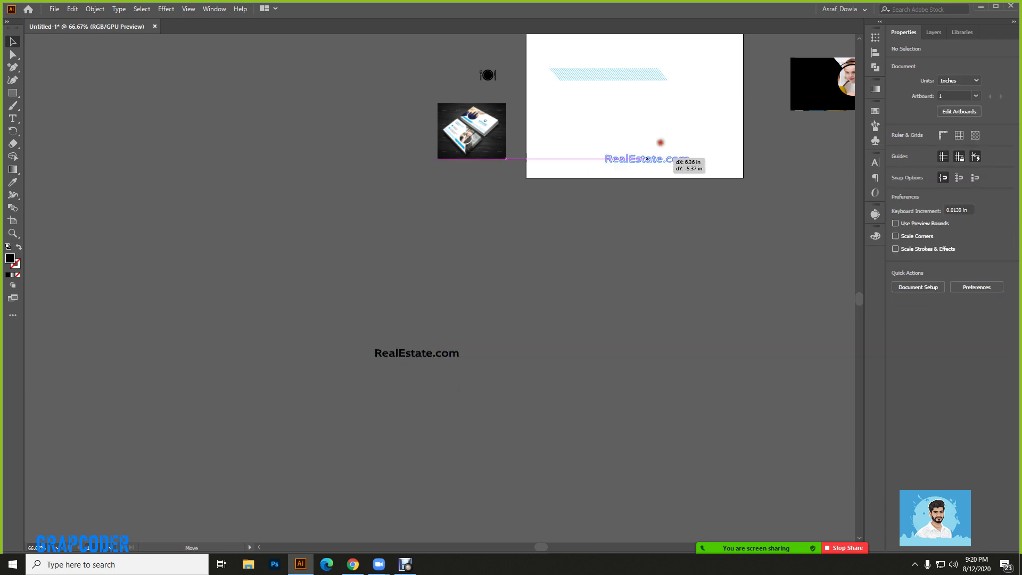
left_click(666, 235)
scroll(628, 244, "up", 3)
scroll(628, 244, "up", 5)
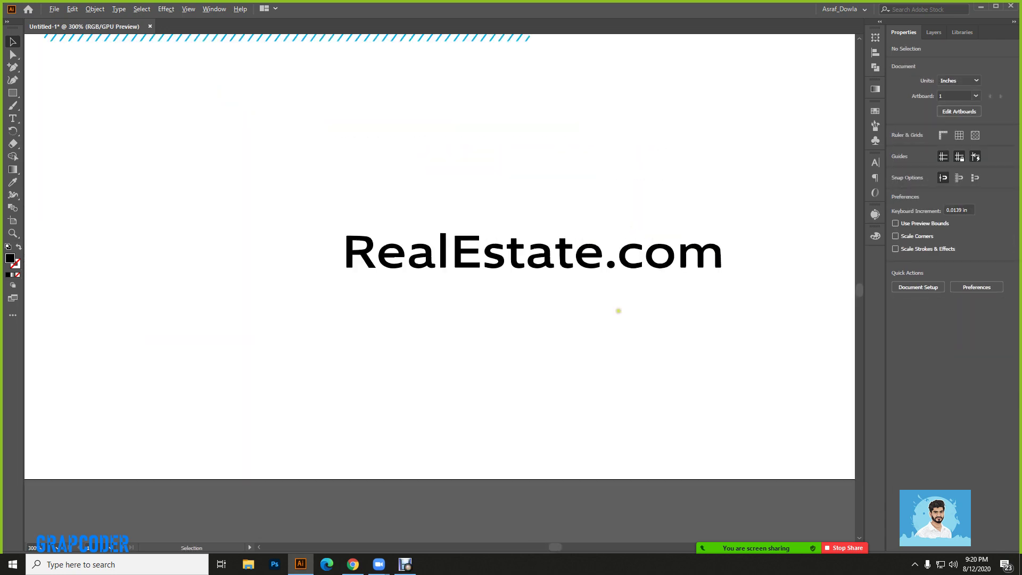
left_click_drag(637, 172, 474, 288)
left_click(510, 411)
scroll(510, 412, "down", 2)
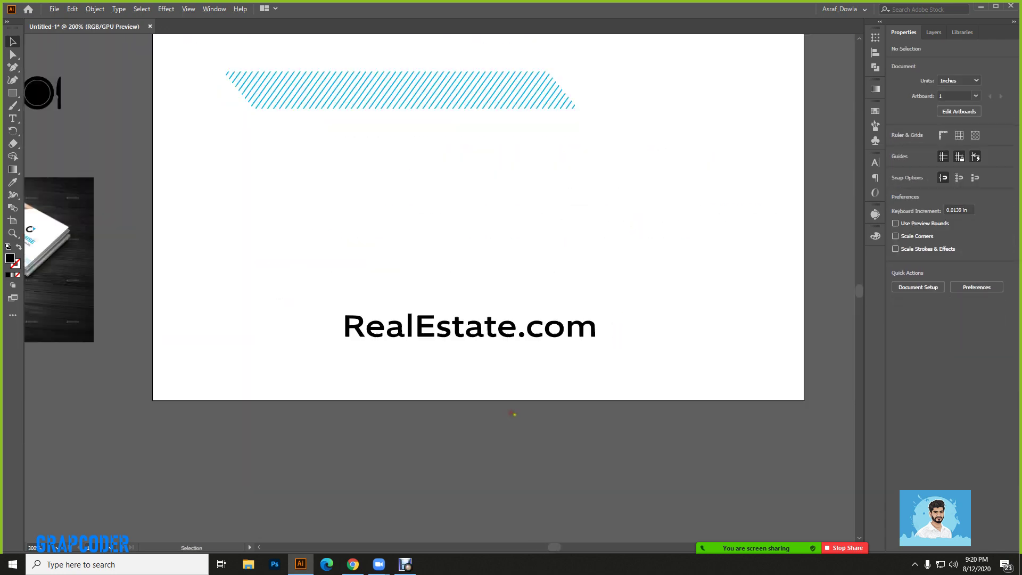
scroll(510, 412, "down", 1)
left_click(354, 565)
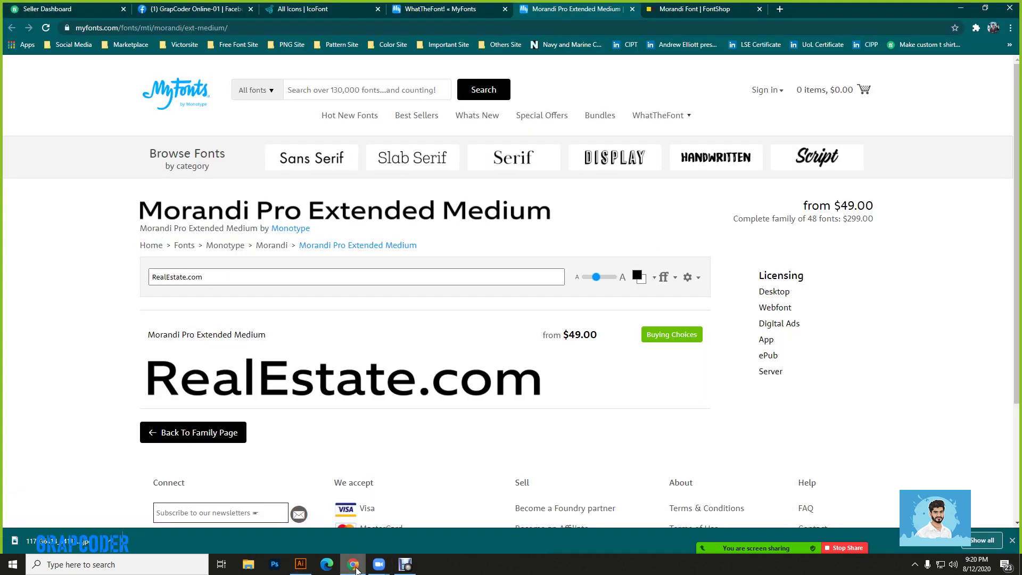
Close the FontShop Morandi tab and open the Zoom meeting chat
left_click(445, 10)
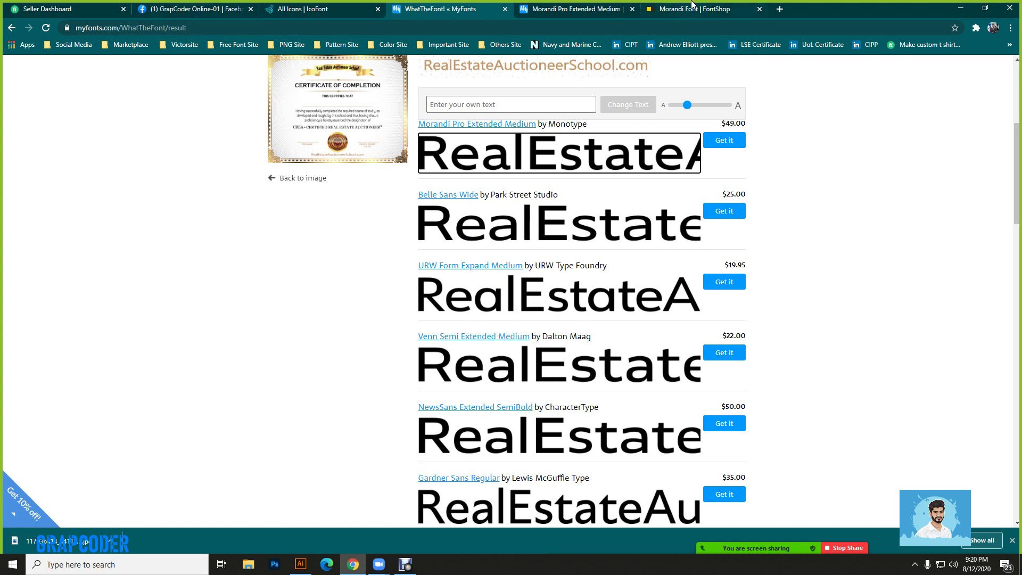
left_click(760, 9)
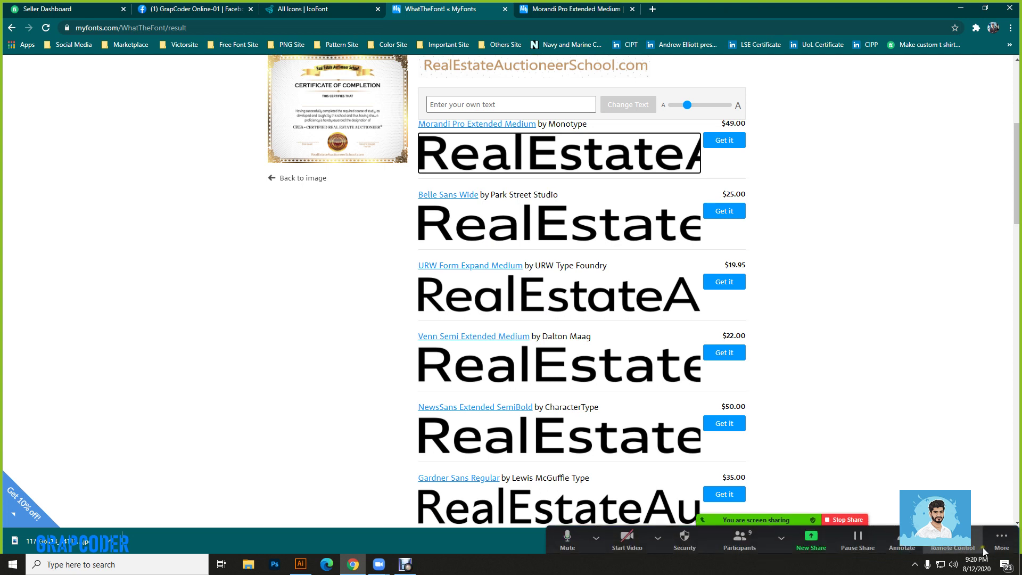
left_click(1002, 540)
left_click(905, 396)
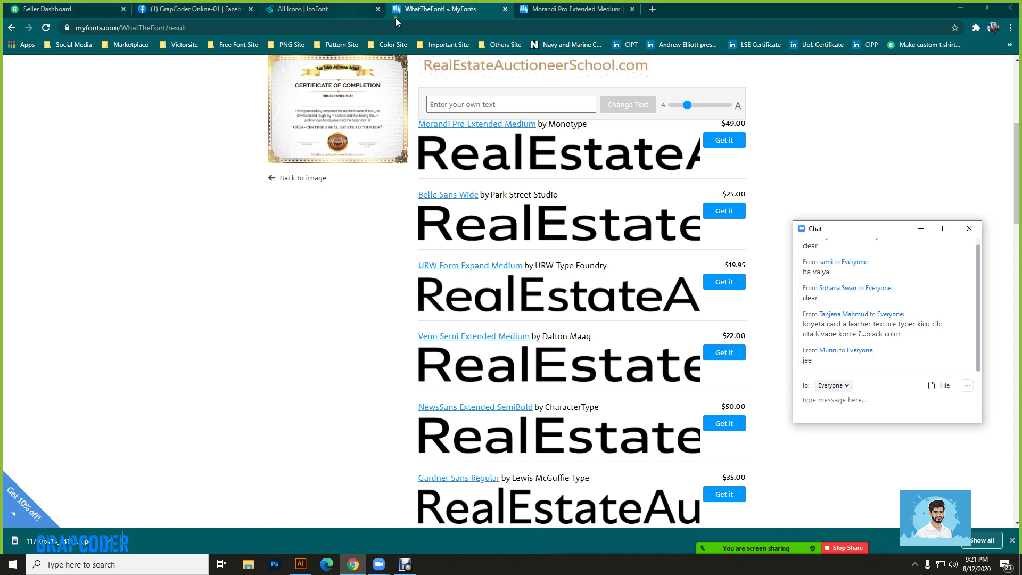
Search 'lightshot download' and open the app.prntscr.com download page
key("ctrl+Tab")
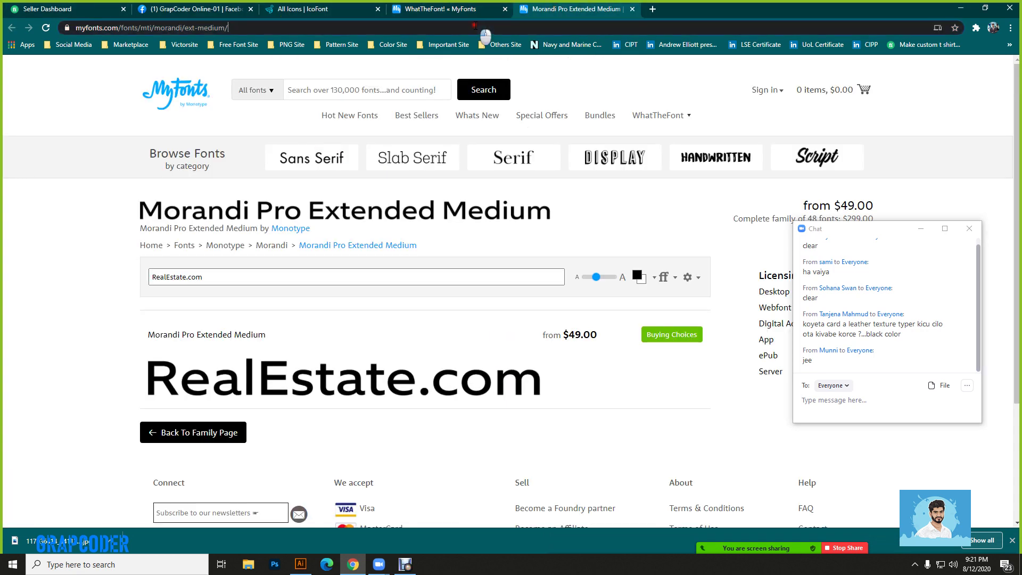
left_click(476, 25)
type("lisg")
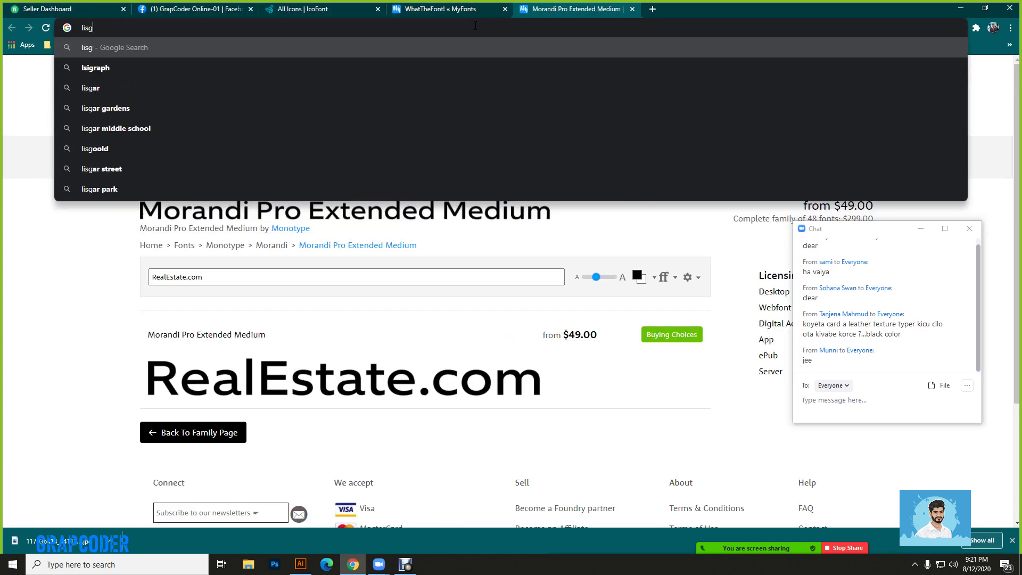
key("BackSpace")
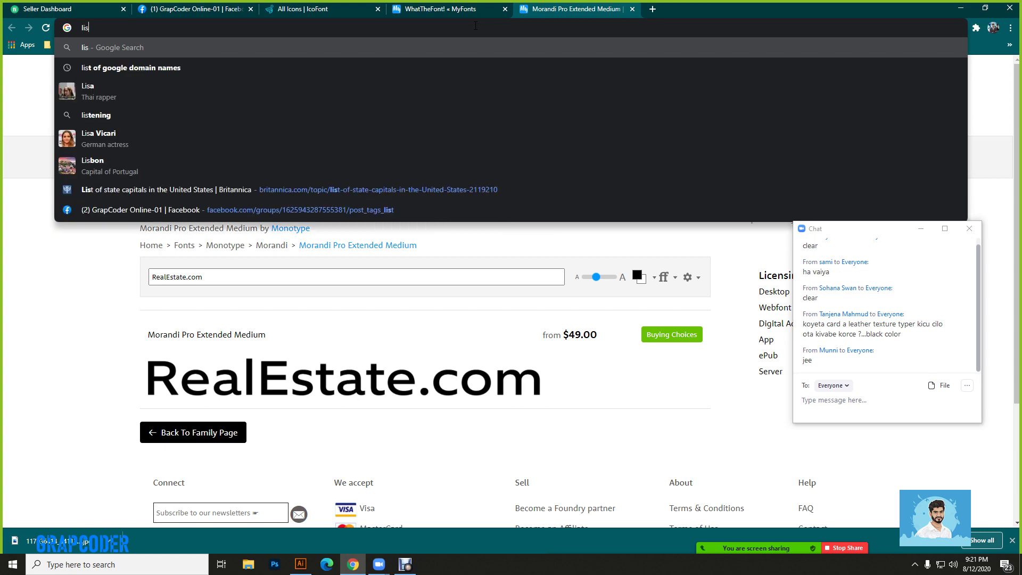
key("BackSpace")
key("BackSpace")
key("BackSpace")
type("i")
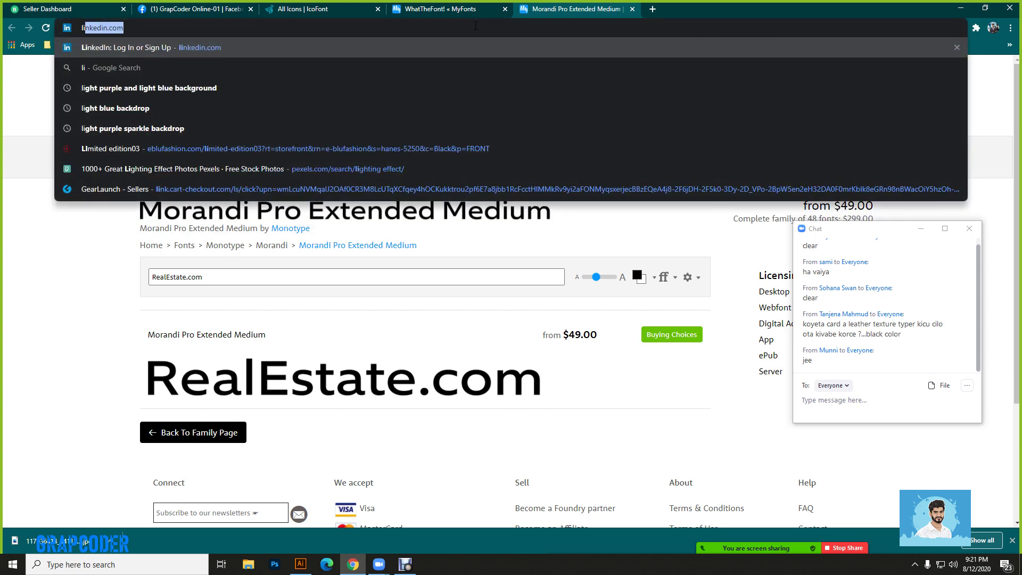
type("ght")
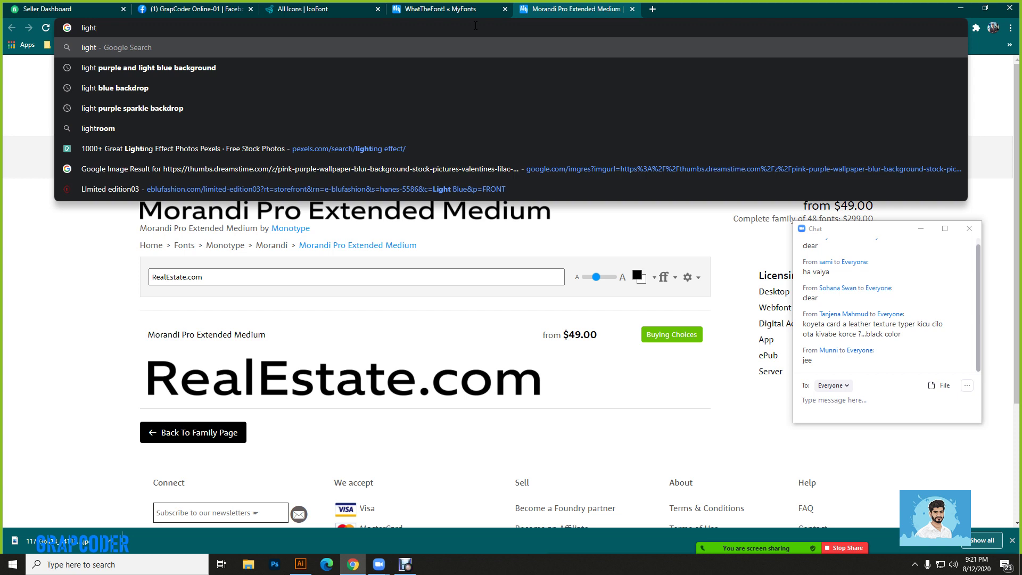
type("shot download")
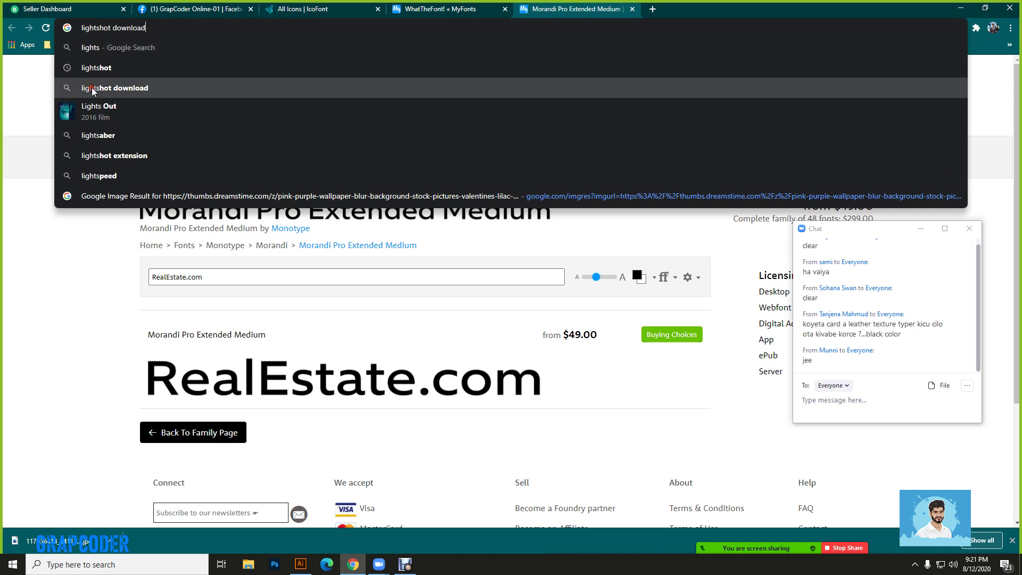
left_click(92, 88)
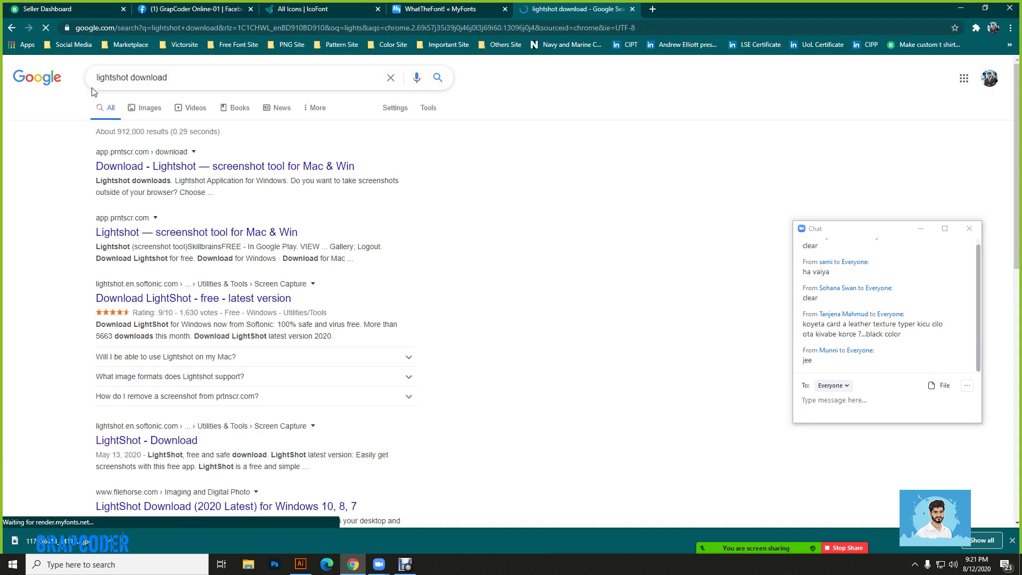
left_click(133, 169)
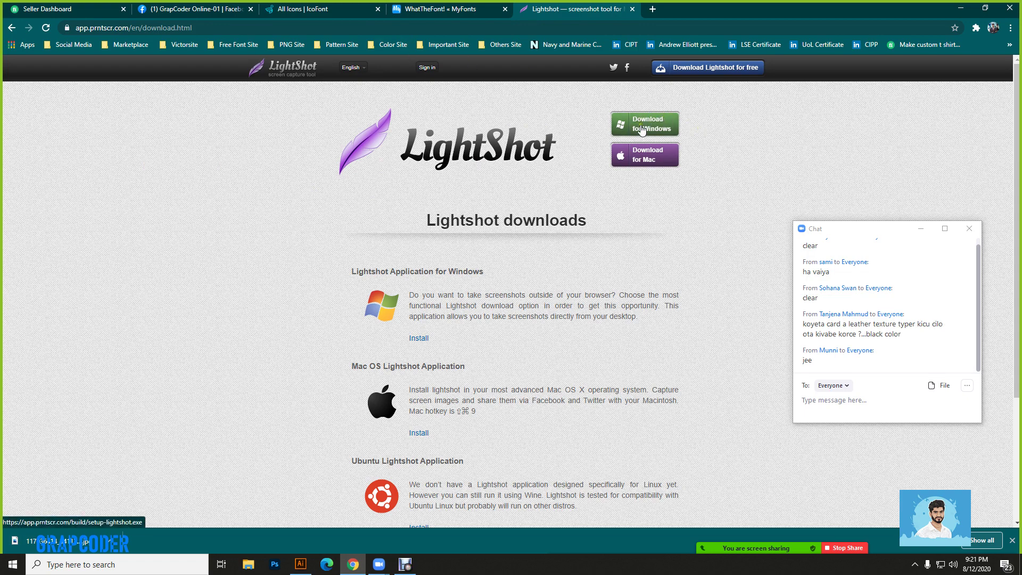
Copy the Lightshot download page URL and post it to everyone in the Zoom chat
left_click(259, 26)
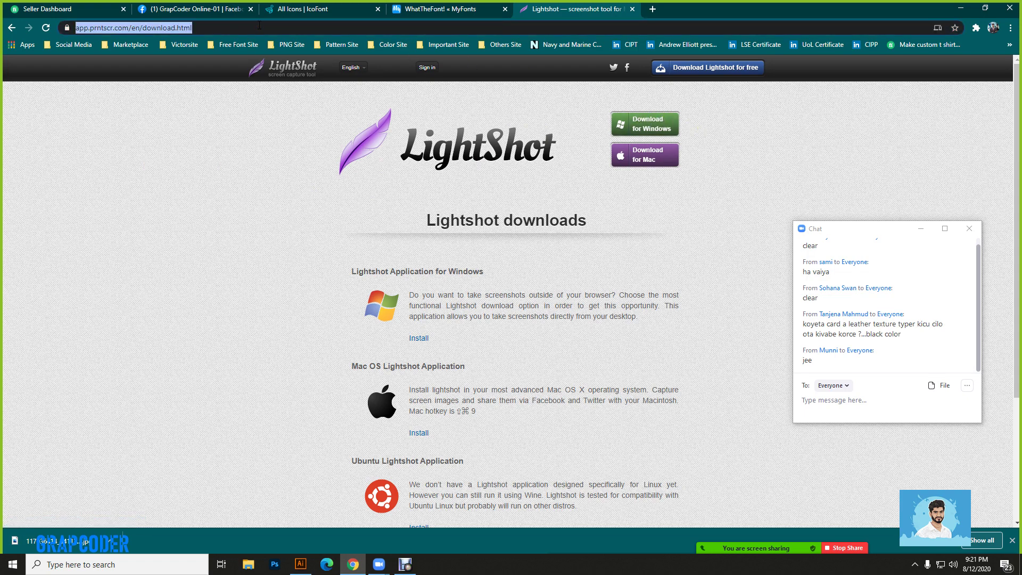
left_click(855, 399)
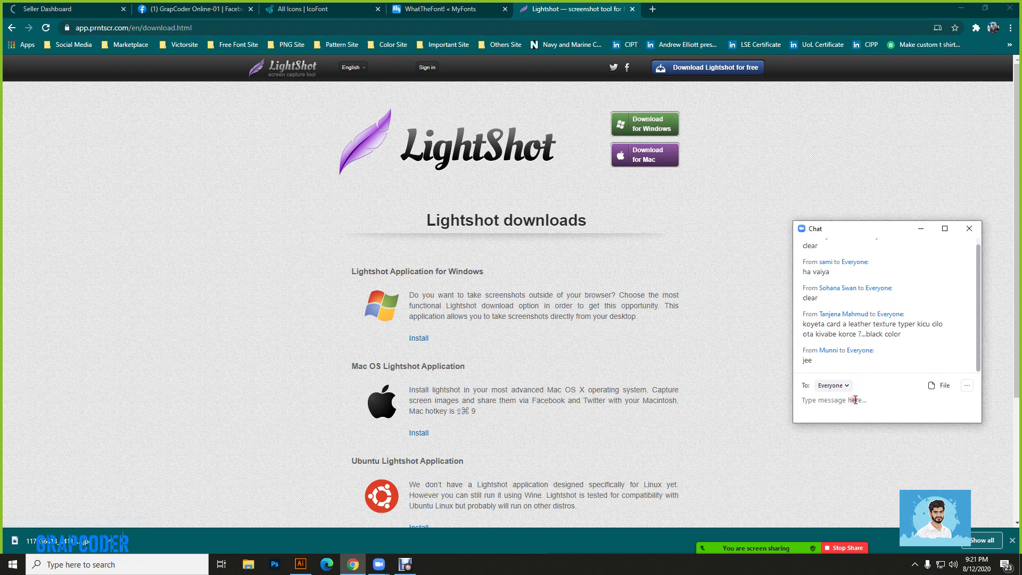
type("https://app.prntscr.com/en/download.html")
key("Return")
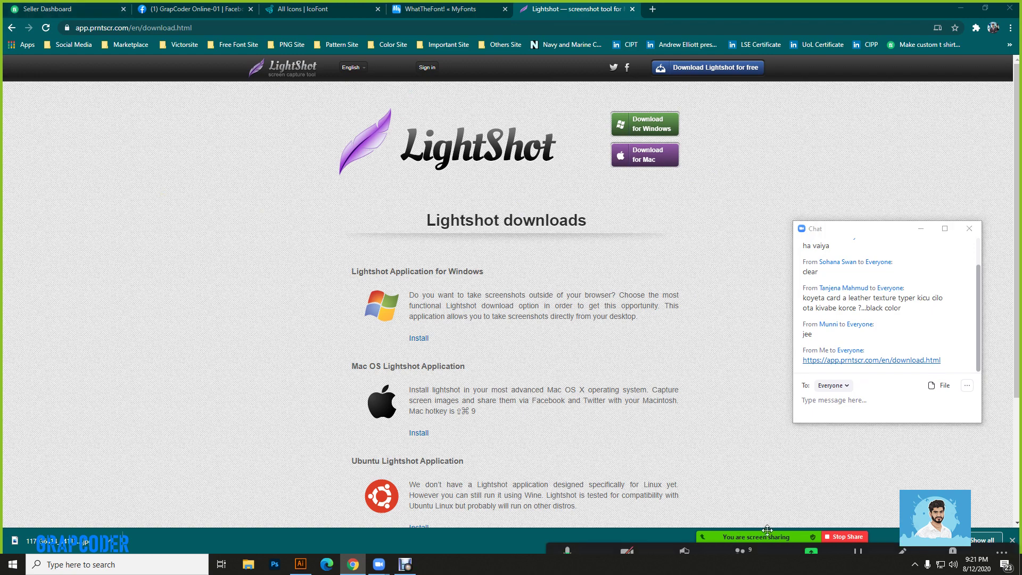
left_click(1002, 540)
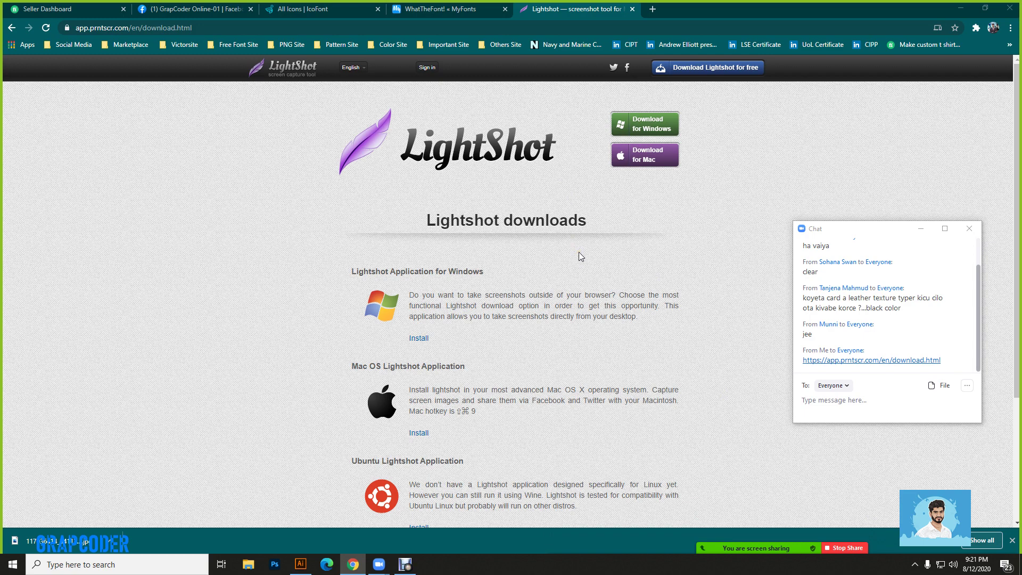
key("Print")
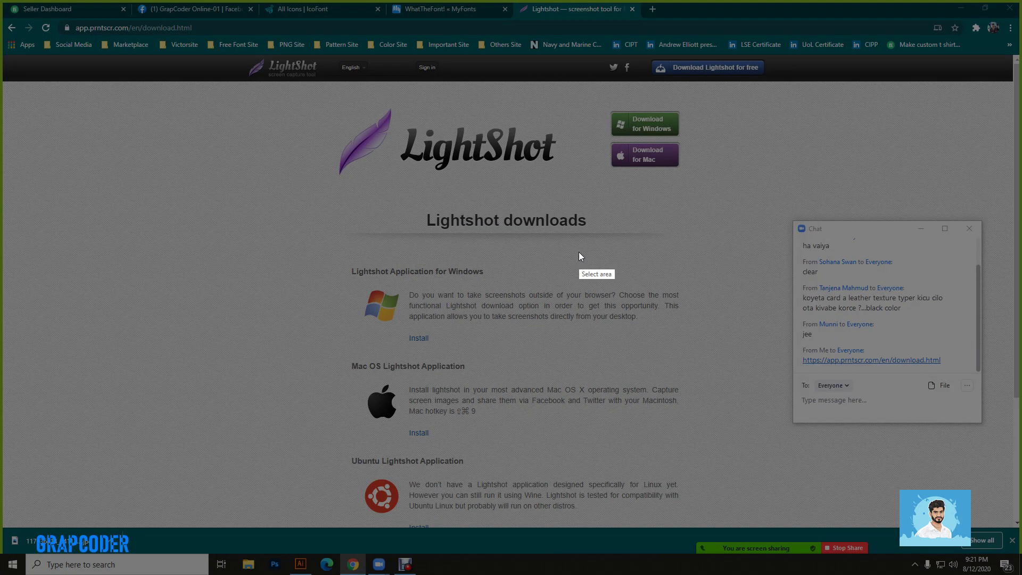
Capture the downloads page, box the Windows and Apple logos, and add two red arrows
left_click_drag(266, 87, 722, 508)
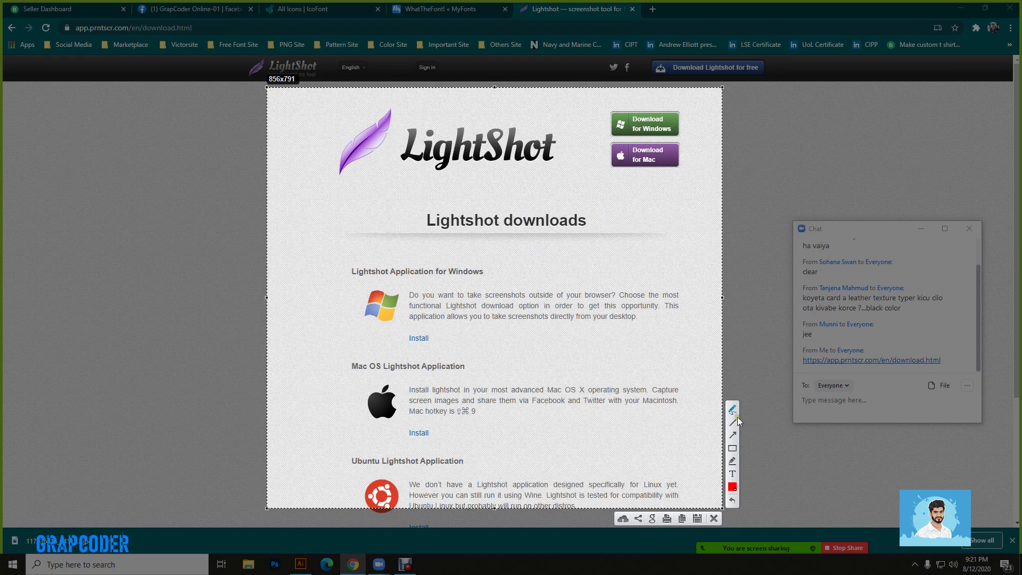
left_click(733, 450)
left_click_drag(356, 287, 403, 323)
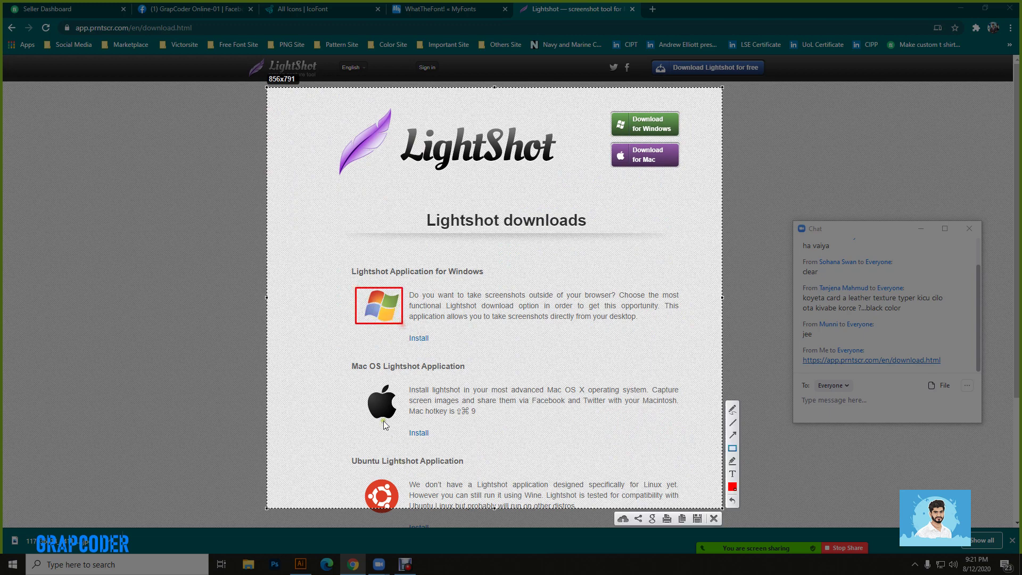
left_click_drag(354, 376, 400, 424)
left_click(733, 433)
mouse_move(362, 259)
left_mouse_down()
mouse_move(452, 230)
mouse_move(442, 237)
left_mouse_up()
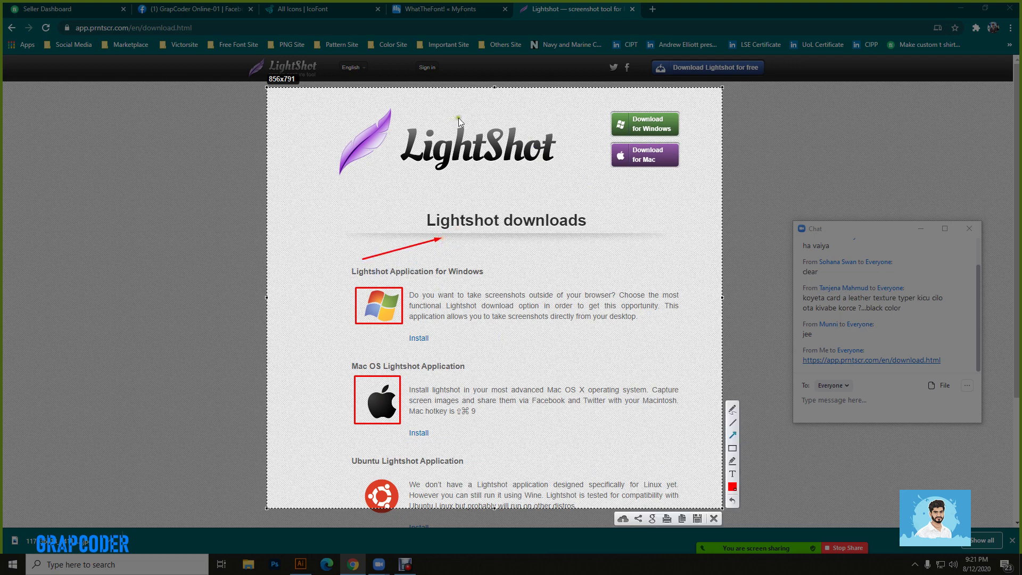
left_click_drag(461, 116, 606, 130)
Highlight the downloads title in yellow and mark the Windows heading with red marker and pen
left_click(733, 461)
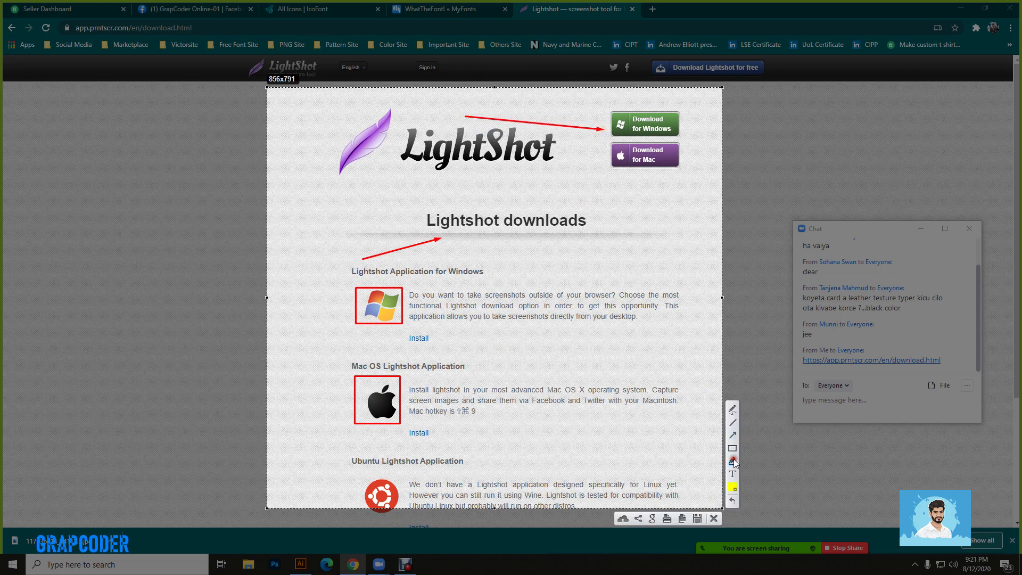
mouse_move(542, 195)
left_mouse_down()
mouse_move(410, 224)
mouse_move(548, 200)
left_mouse_up()
left_click_drag(351, 272, 481, 268)
mouse_move(328, 276)
left_mouse_down()
mouse_move(365, 272)
mouse_move(340, 276)
left_mouse_up()
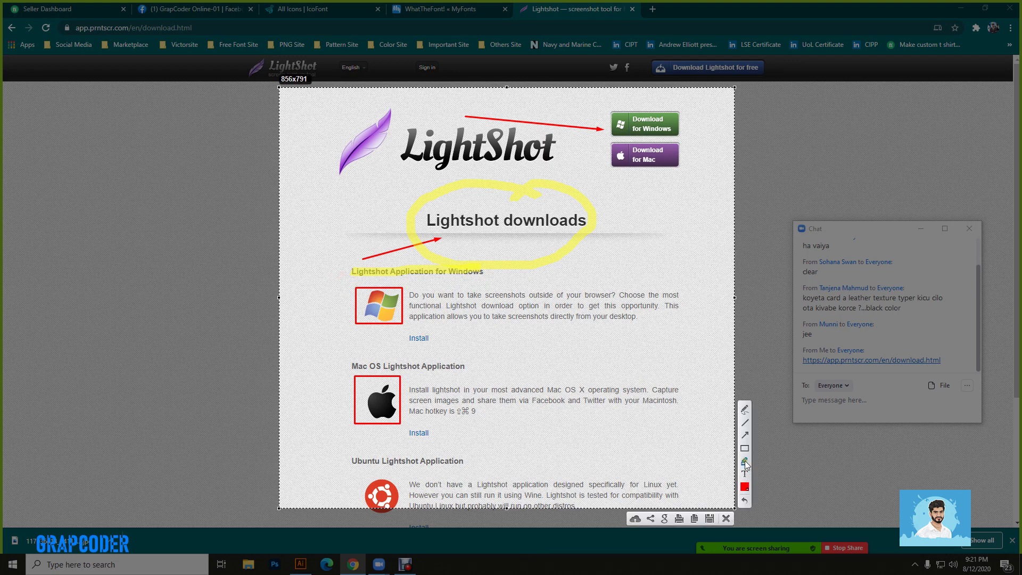
left_click(745, 462)
left_click_drag(398, 266, 437, 271)
left_click(745, 410)
mouse_move(383, 274)
left_mouse_down()
mouse_move(494, 283)
mouse_move(419, 266)
mouse_move(404, 277)
mouse_move(485, 273)
left_mouse_up()
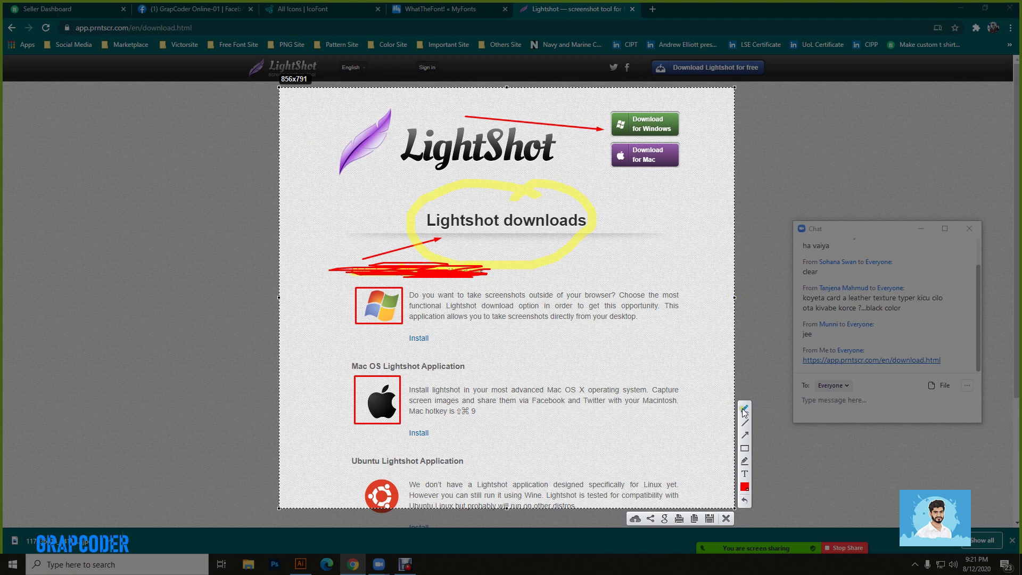
Keep red as the annotation colour, widen the capture area both sides, then dismiss it
left_click(745, 486)
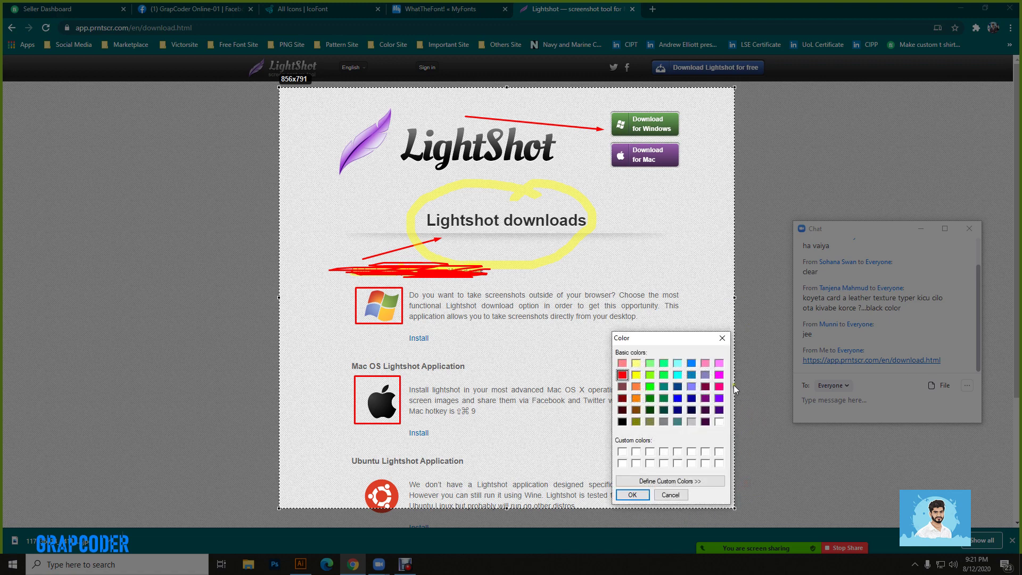
left_click(723, 339)
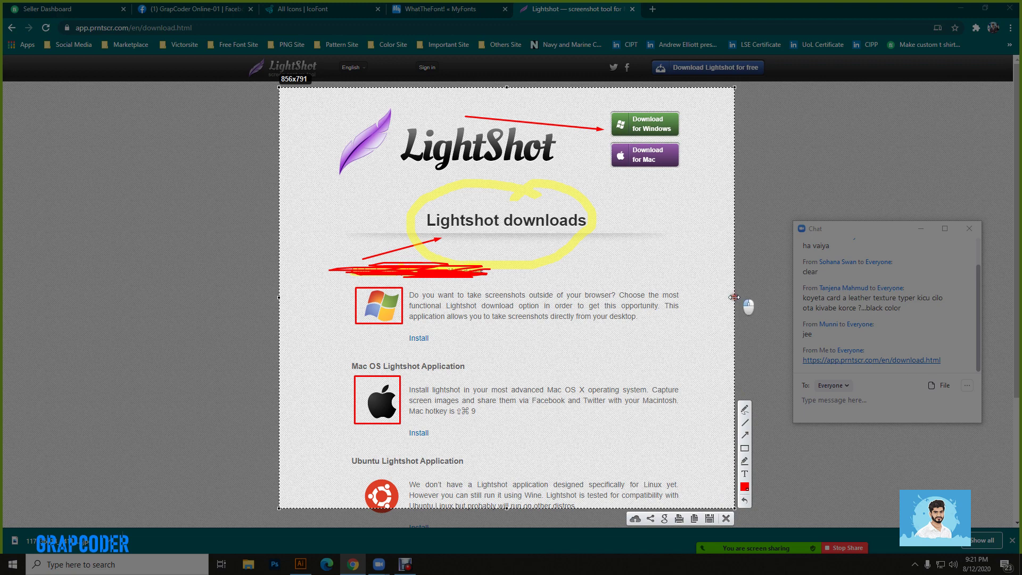
left_click_drag(744, 299, 855, 298)
left_click_drag(277, 298, 145, 298)
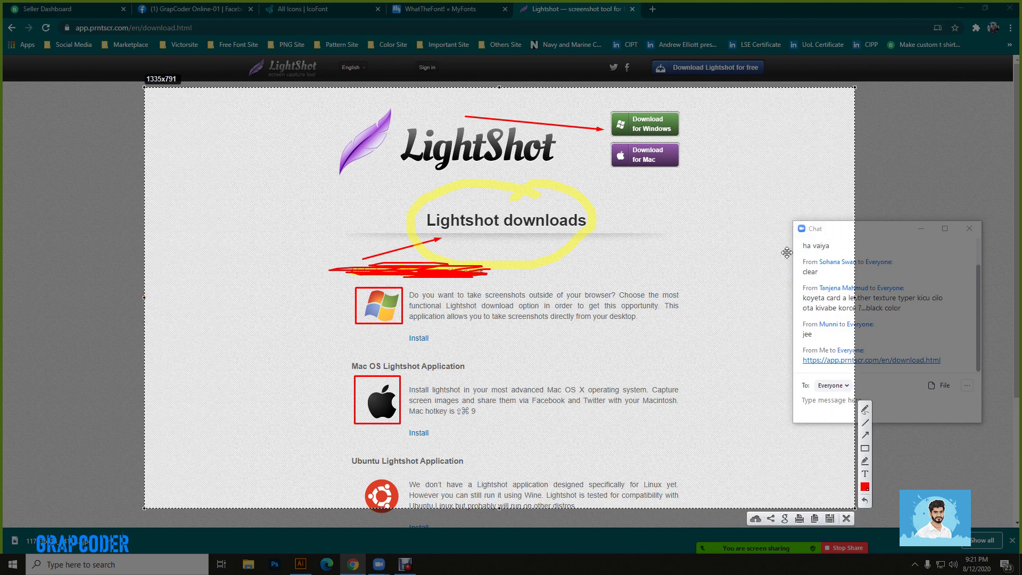
key("ctrl+c")
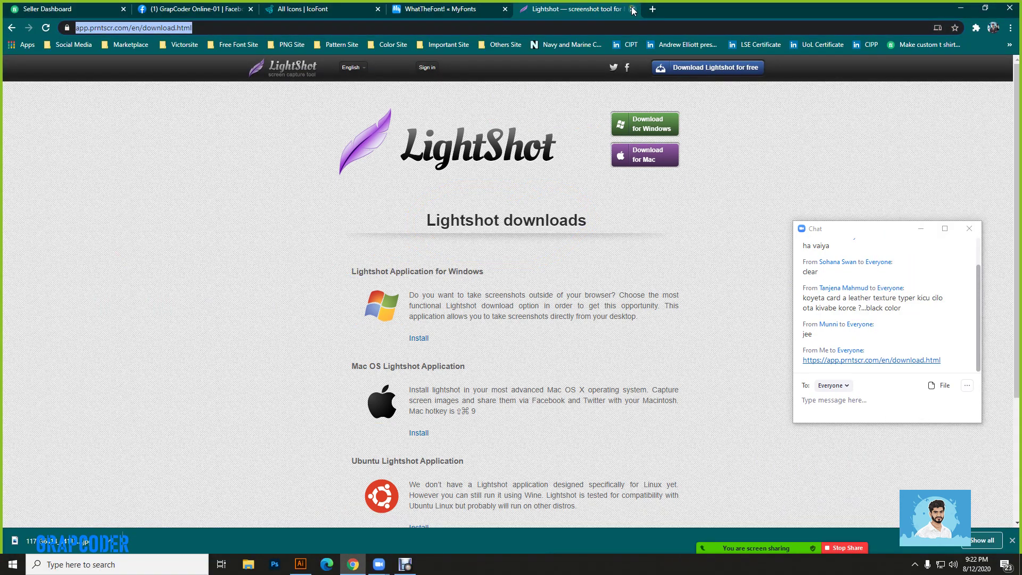
Close the Lightshot and WhatTheFont tabs and search 'id card design size' in a new tab
left_click(632, 10)
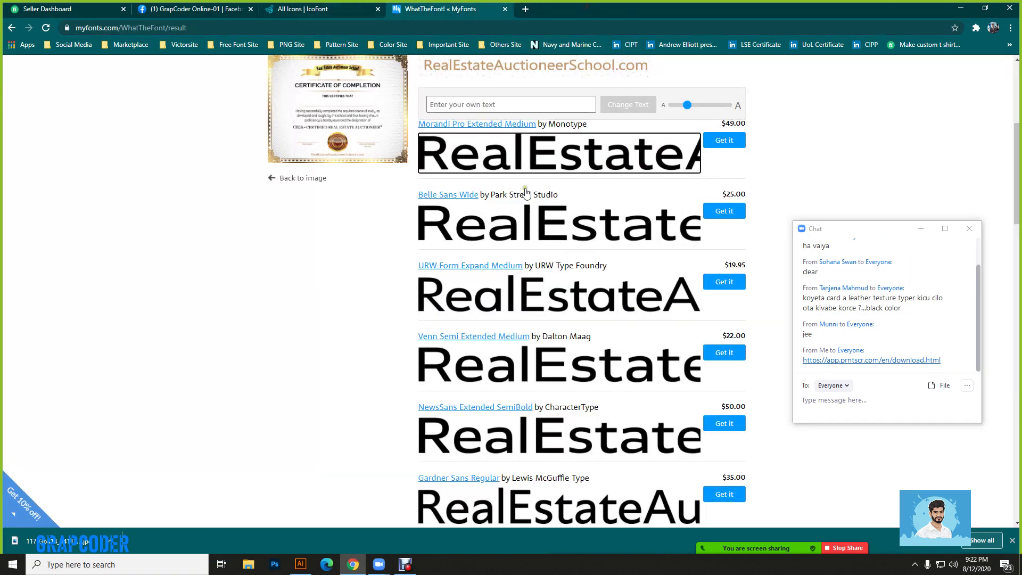
left_click(505, 9)
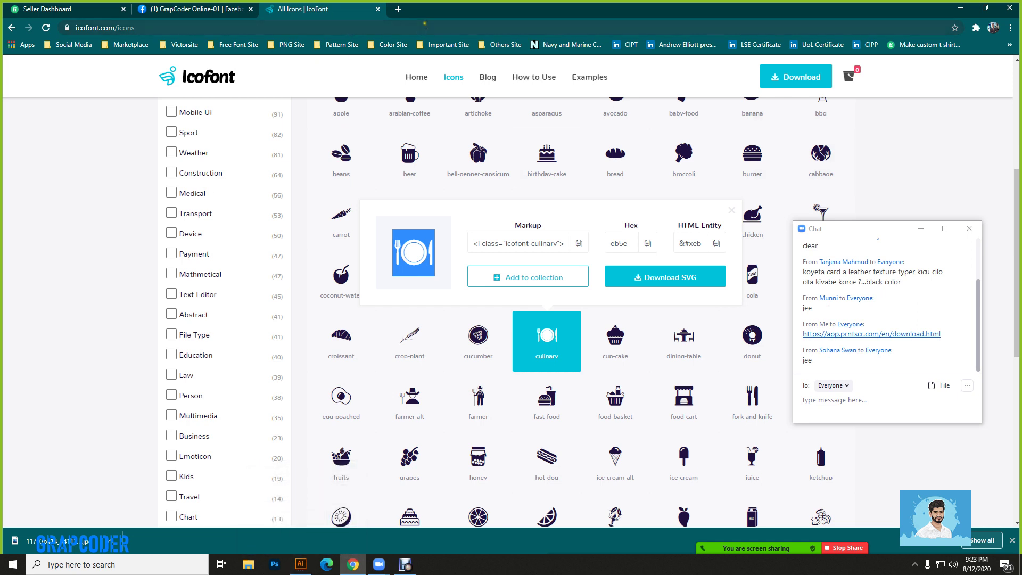
left_click(398, 9)
left_click(345, 27)
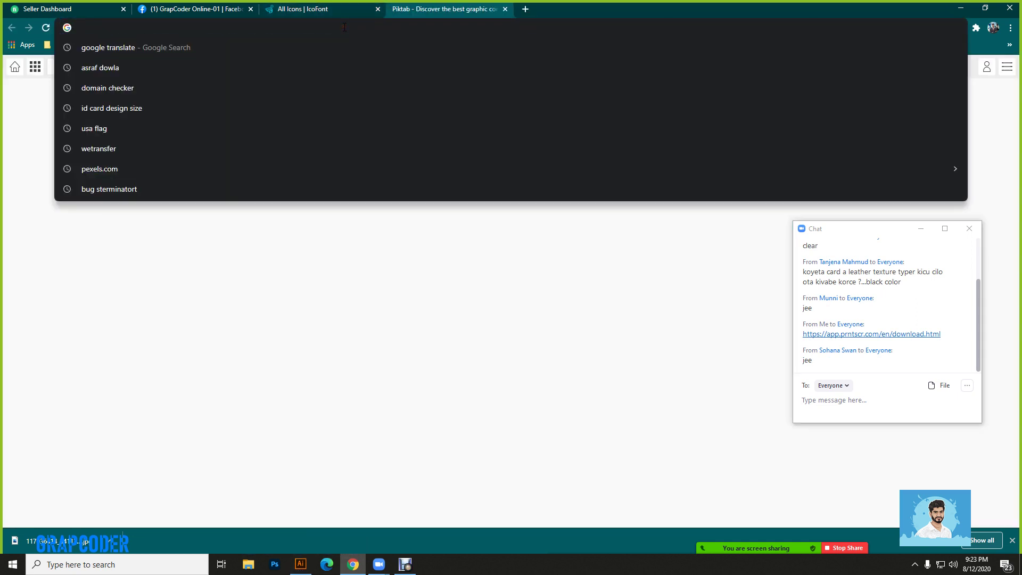
type("id")
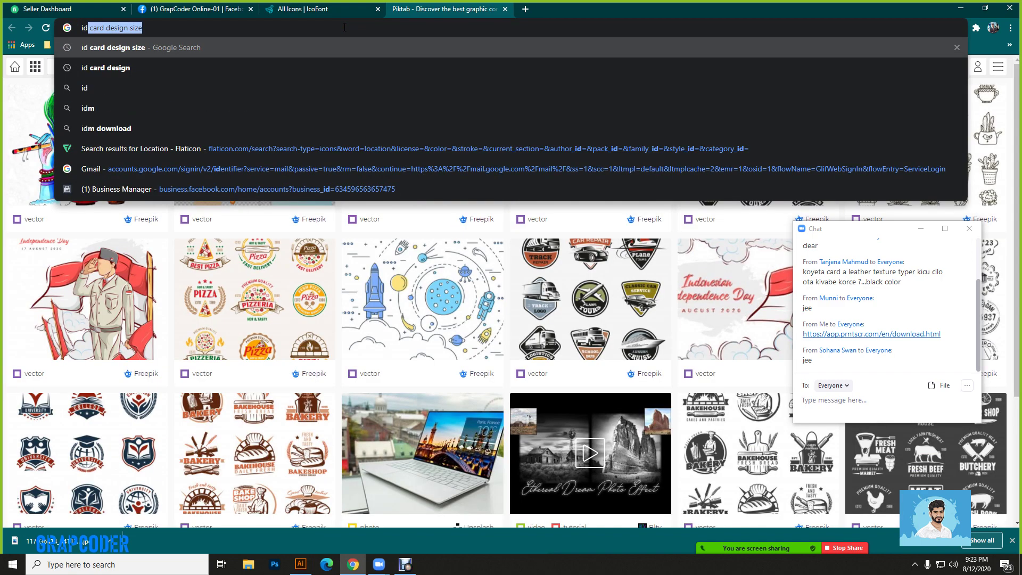
key("Return")
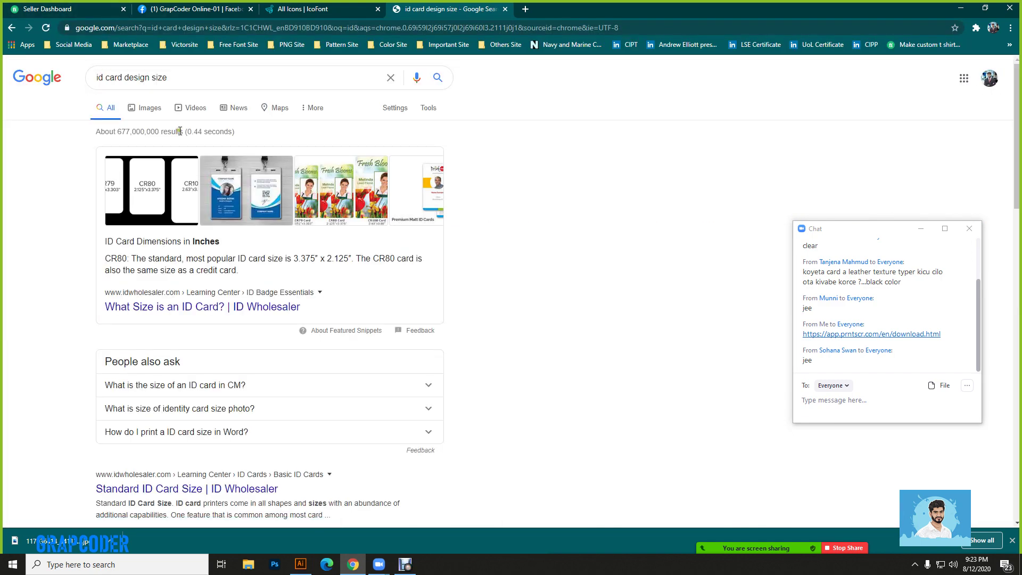
View image results for CR79, CR80 and CR100 card sizes, move Zoom chat aside, return to Illustrator
left_click(147, 200)
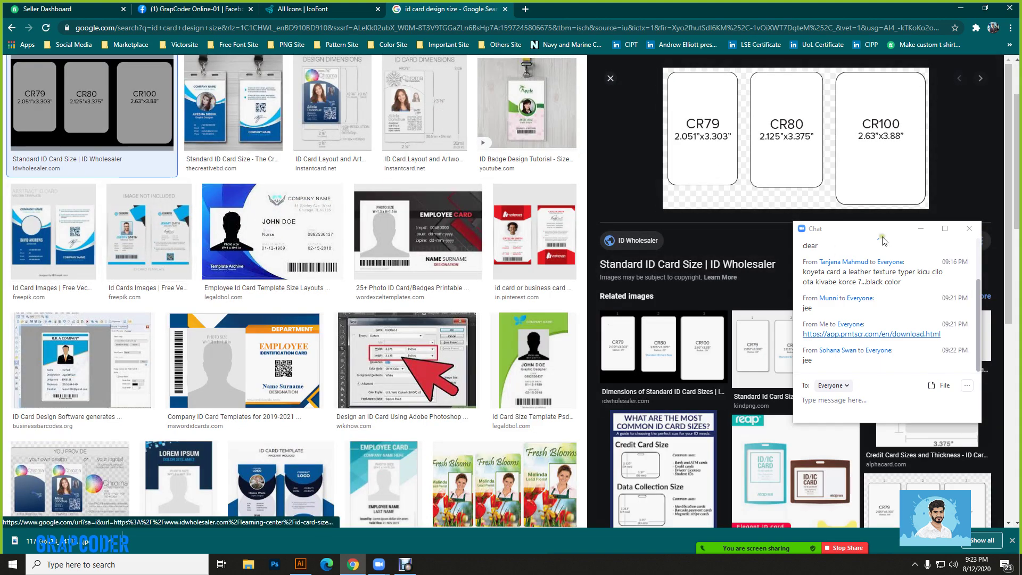
left_click_drag(883, 232, 383, 186)
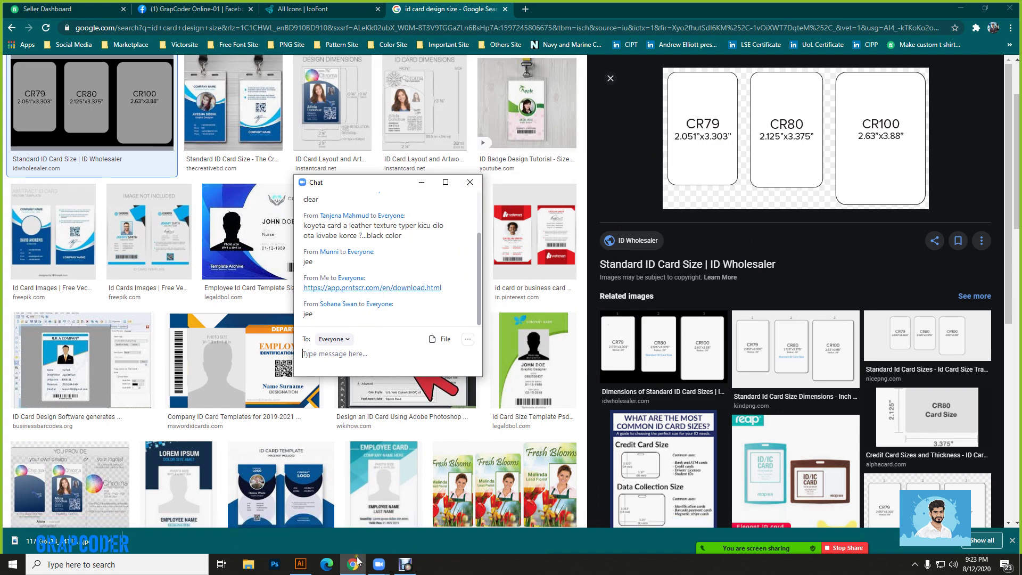
left_click(301, 564)
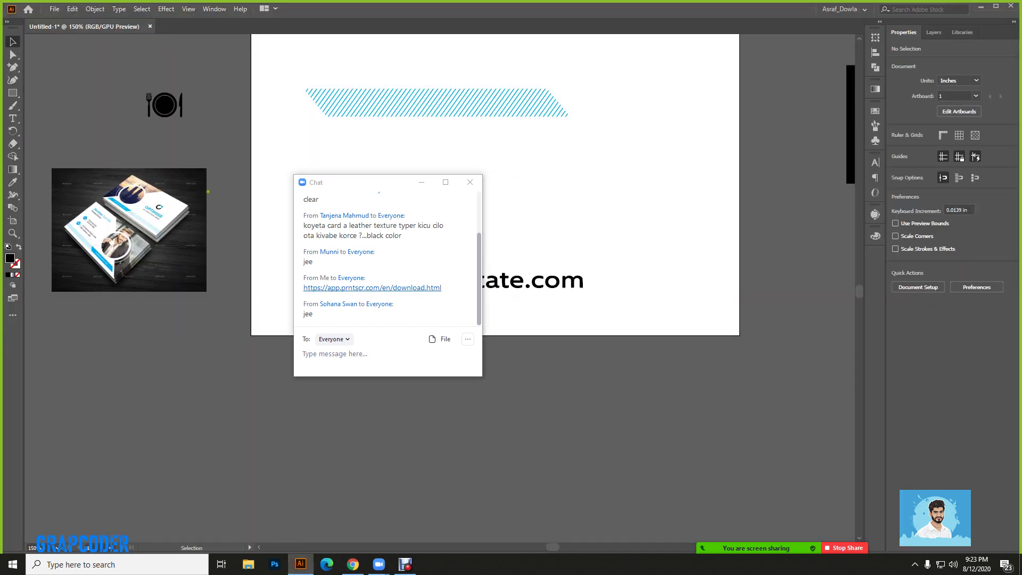
Close the current card document without saving its changes
left_click(421, 183)
left_click(150, 27)
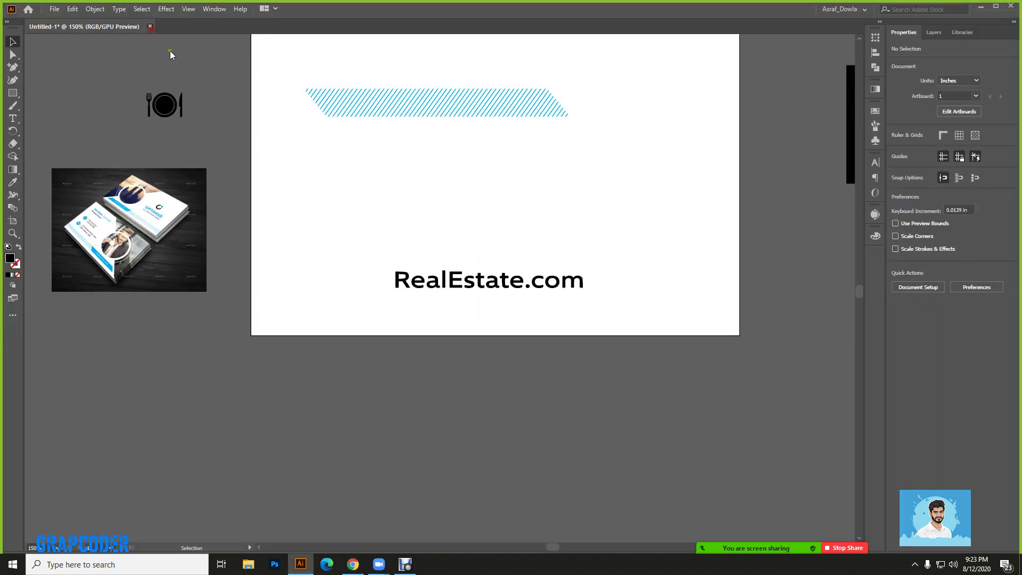
left_click(564, 296)
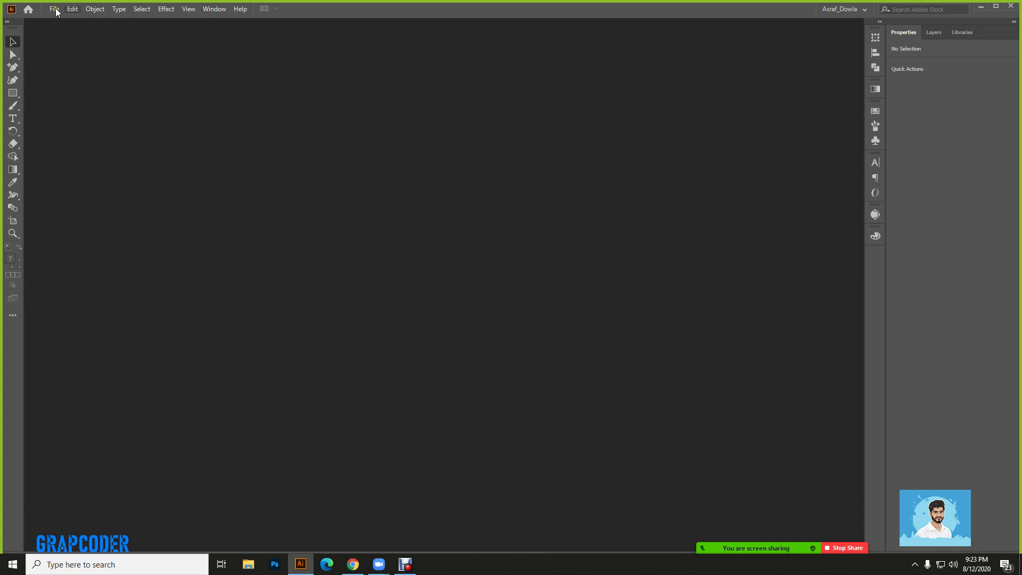
Start a new document with a 2.051 in width, checked against the CR79 card reference
left_click(55, 9)
left_click(73, 29)
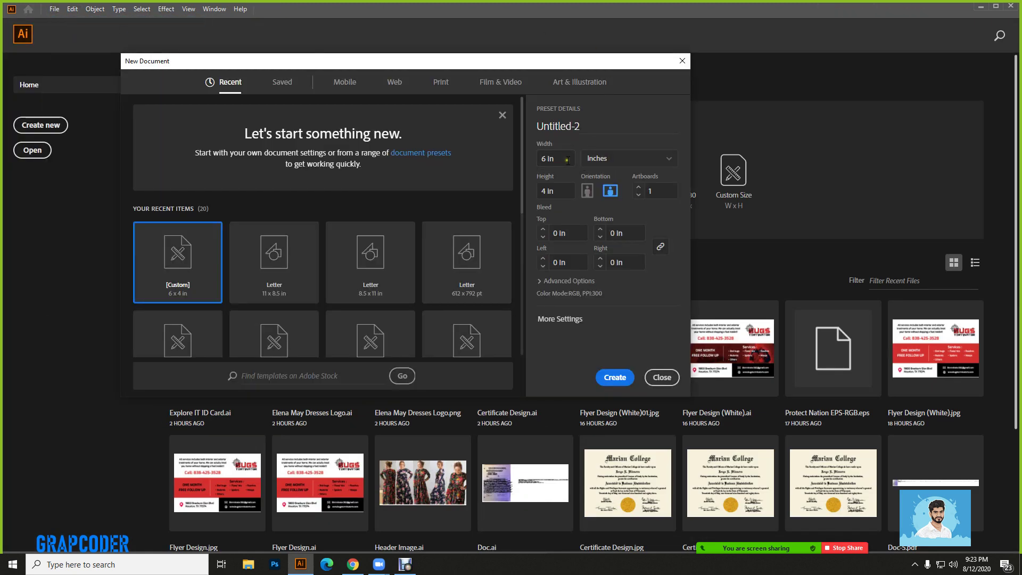
left_click(556, 159)
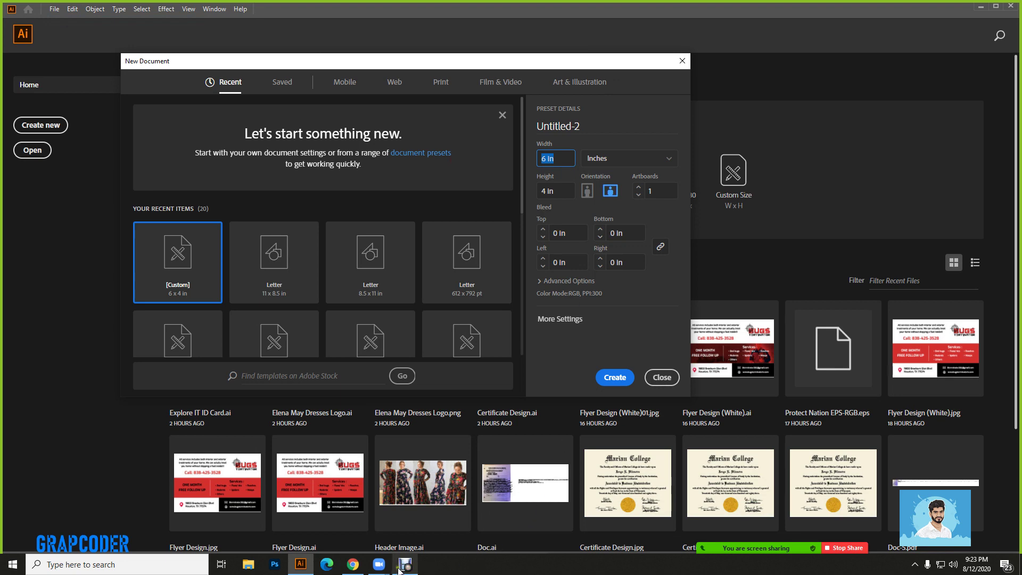
left_click(354, 566)
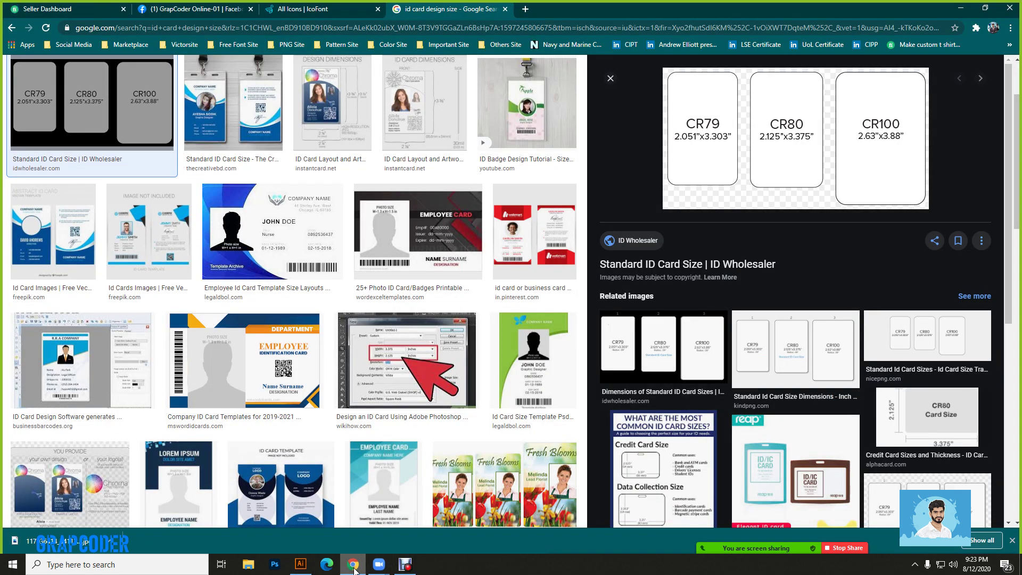
left_click(354, 566)
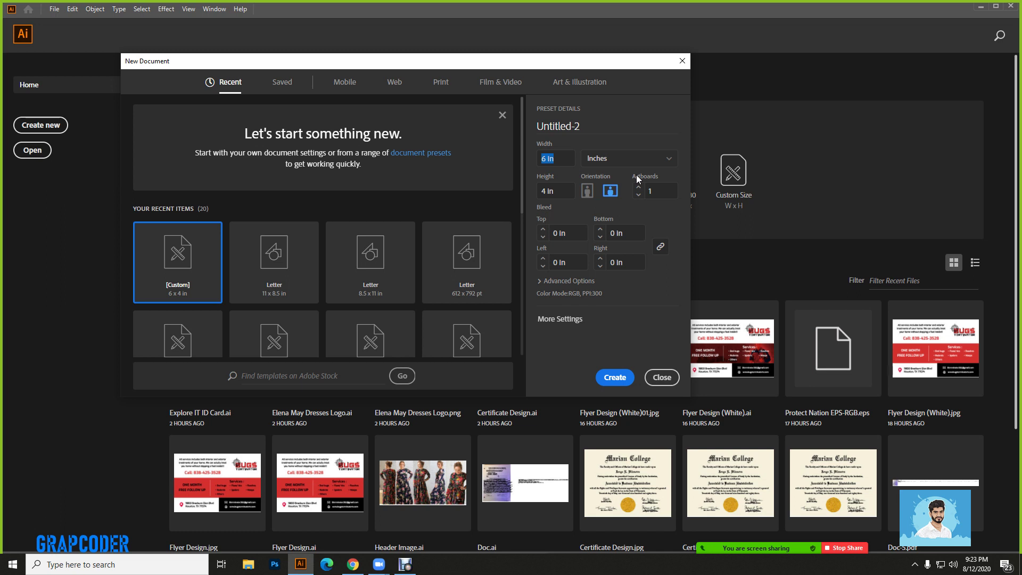
left_click(566, 155)
type("2.")
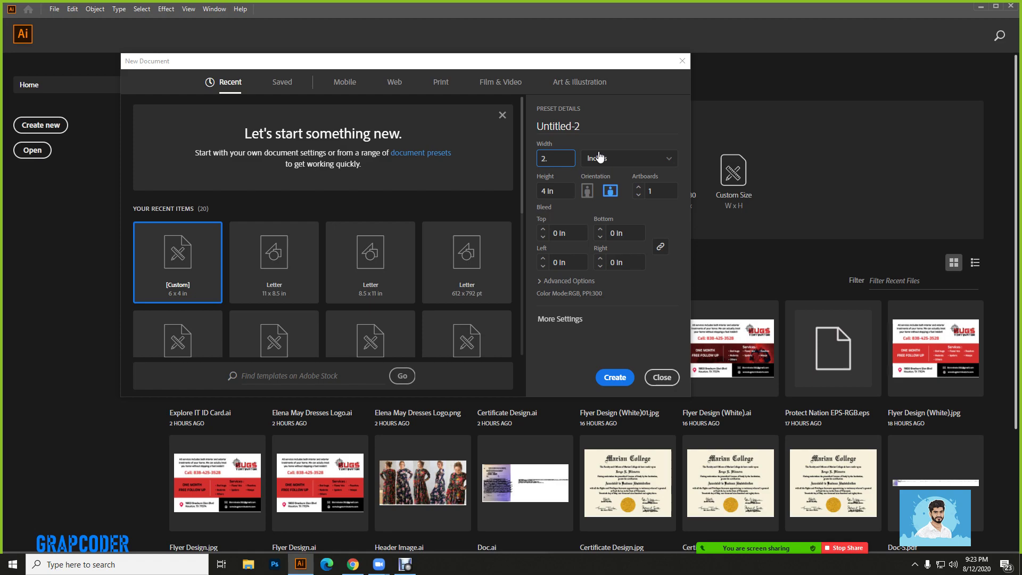
key("BackSpace")
left_click(353, 564)
left_click(353, 564)
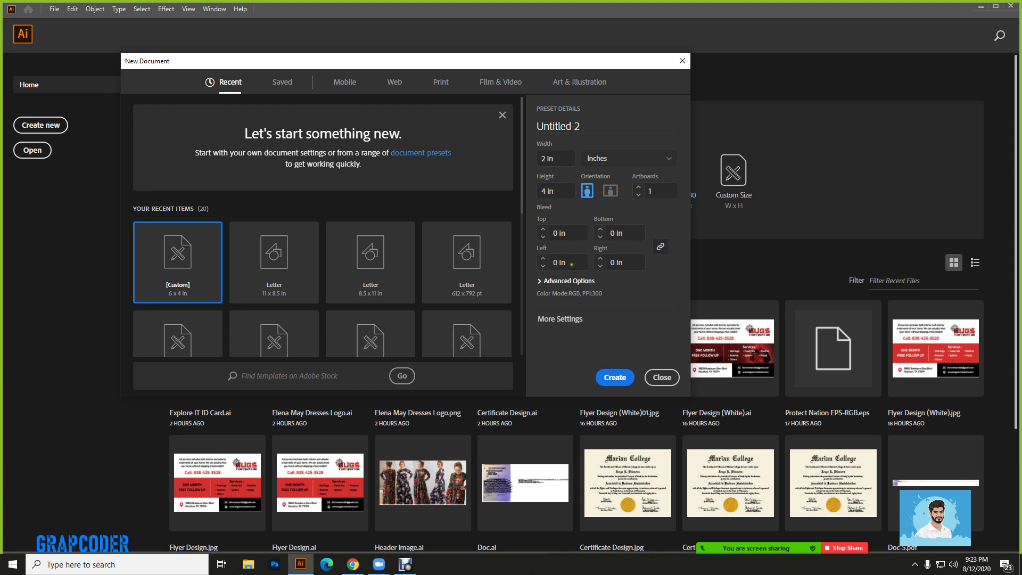
left_click(569, 159)
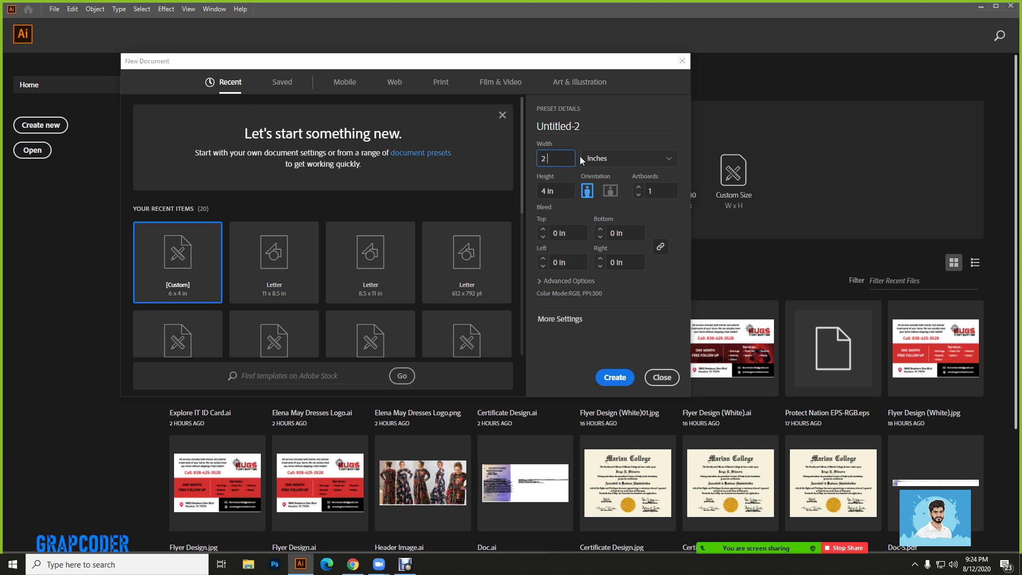
type(".051")
key("Tab")
Set height 3.303 in, 2 artboards, 0.125 in bleed and CMYK, then create the document
left_click(352, 565)
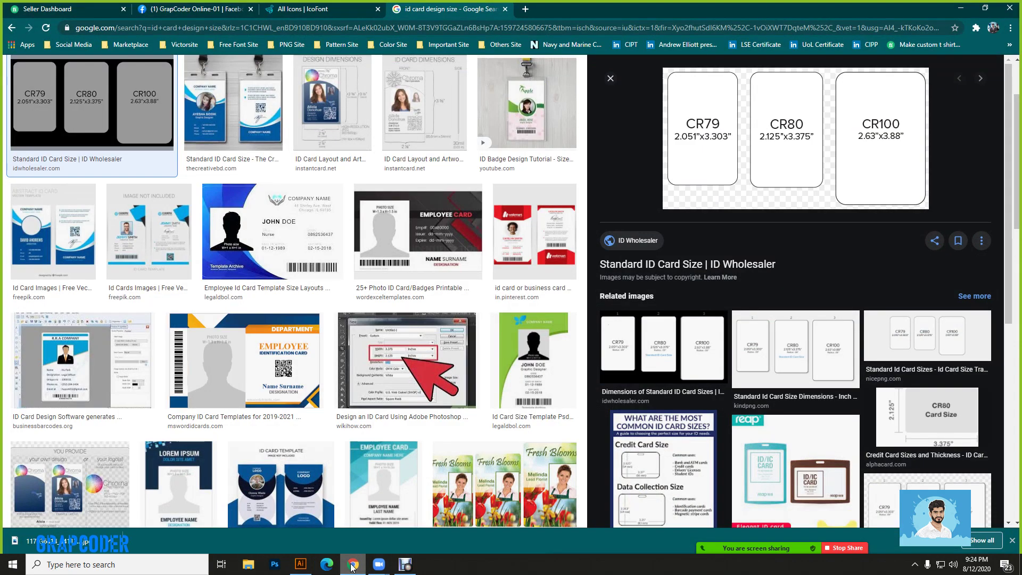
left_click(352, 565)
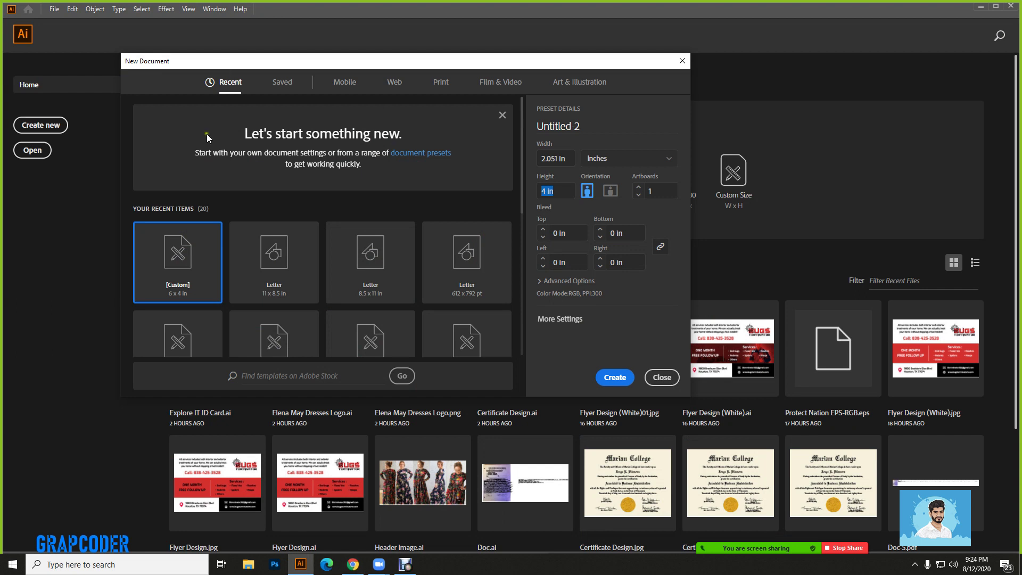
left_click(557, 191)
type("3.303")
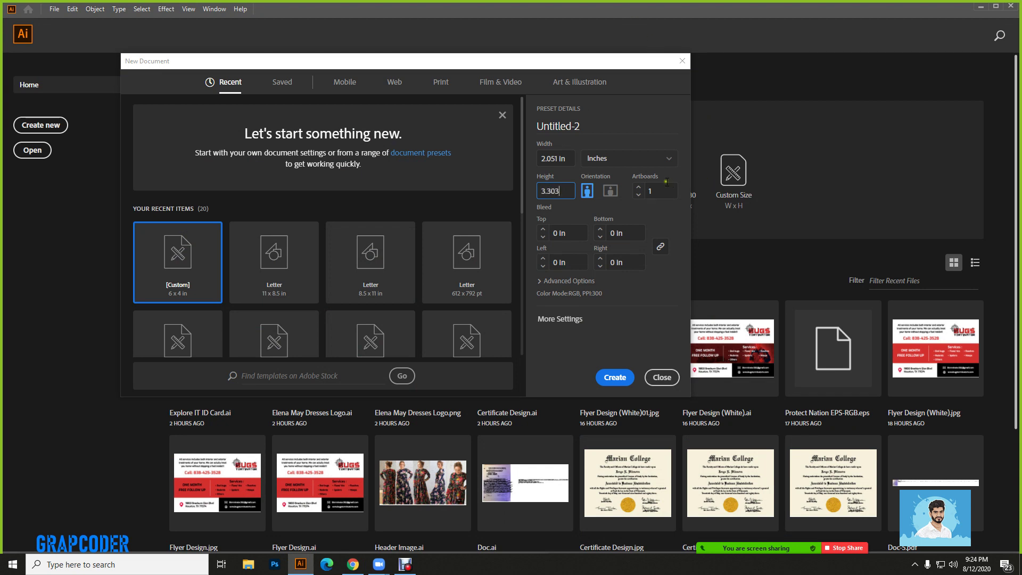
left_click(667, 186)
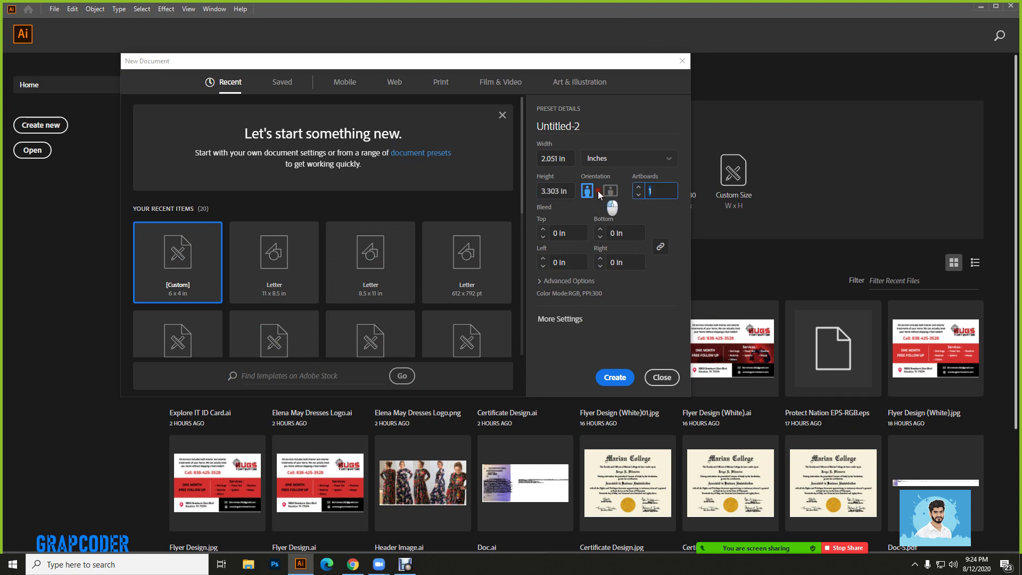
type("2")
key("Tab")
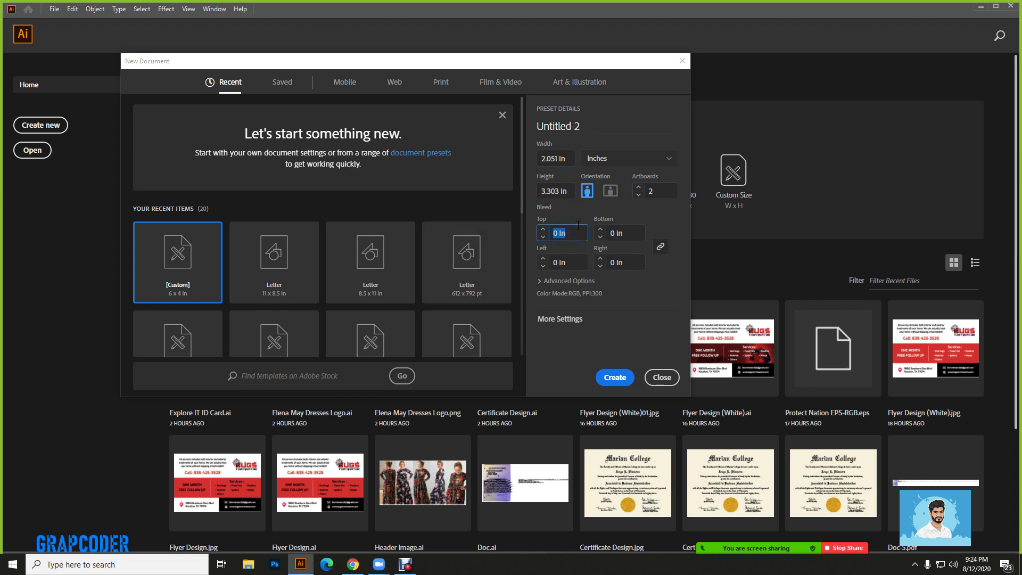
type(".125")
left_click(644, 287)
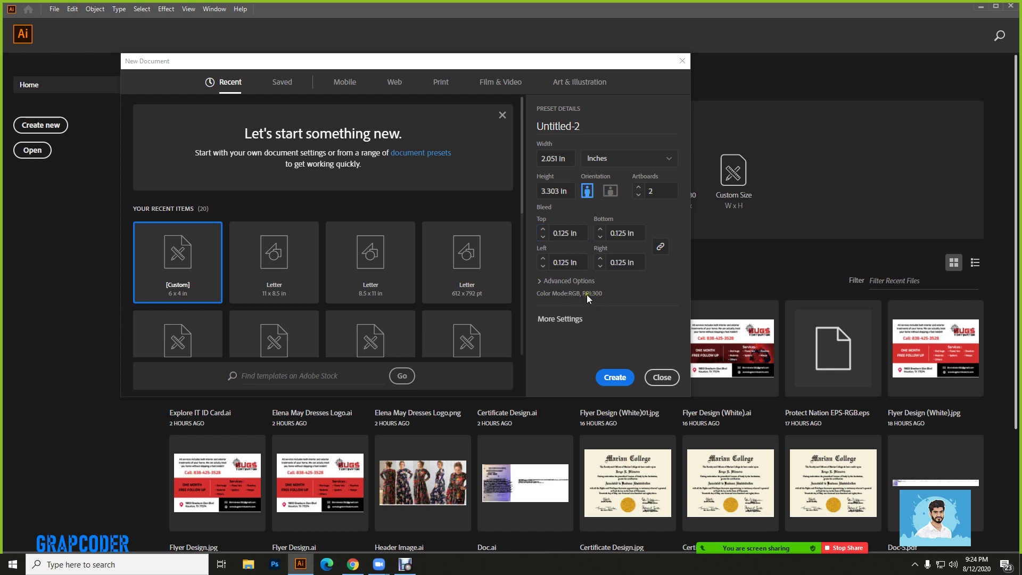
left_click(550, 283)
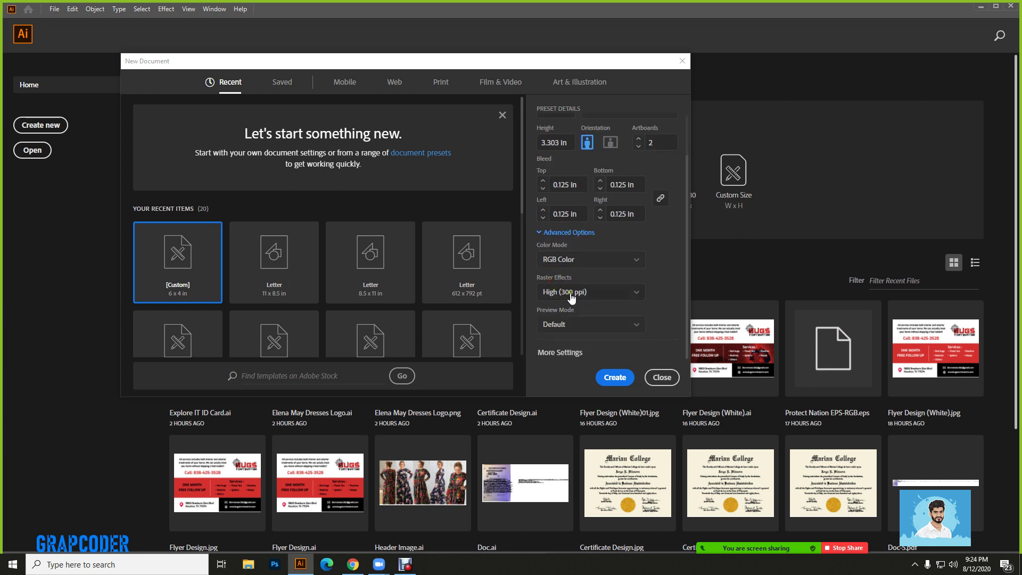
left_click(568, 260)
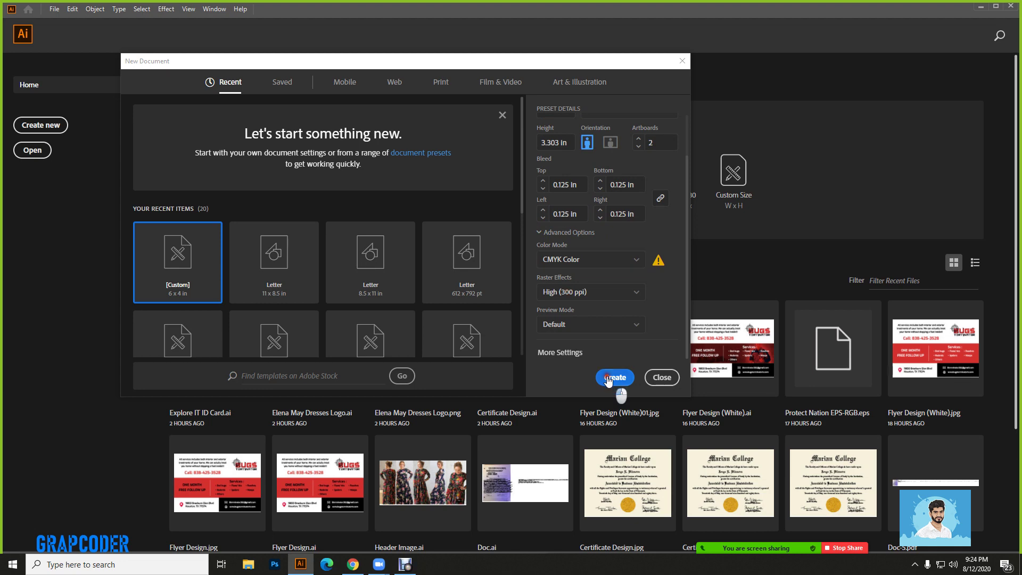
left_click(615, 377)
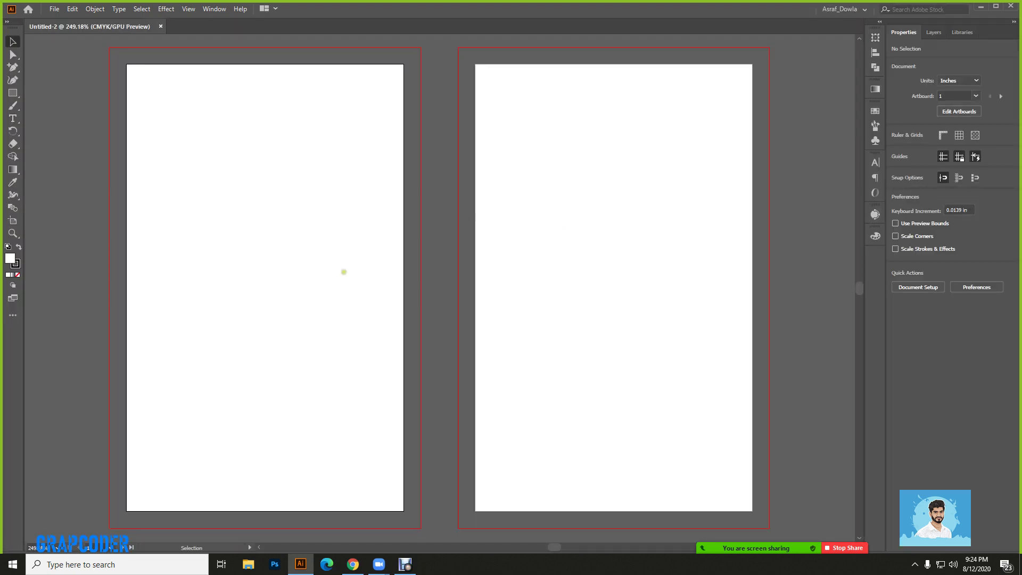
Draw a 0.125 × 0.125 in square on the first artboard through the Rectangle dialog
scroll(371, 286, "down", 1)
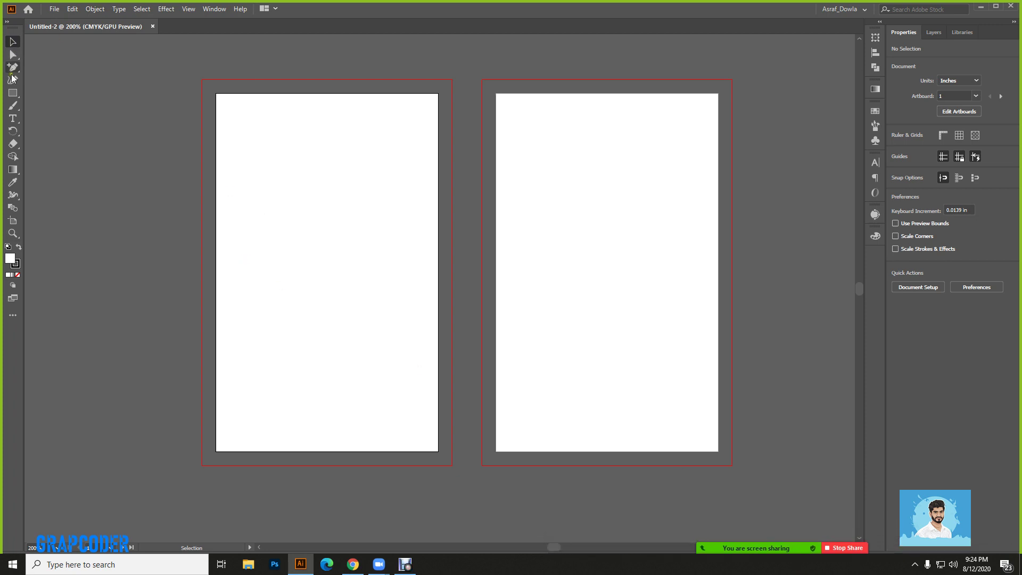
left_click(12, 93)
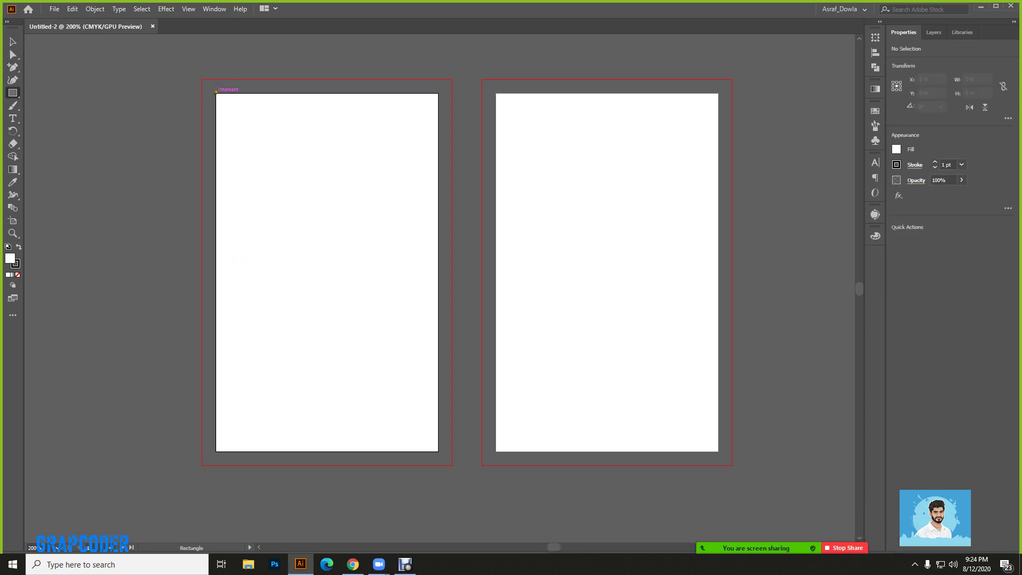
left_click_drag(216, 93, 434, 444)
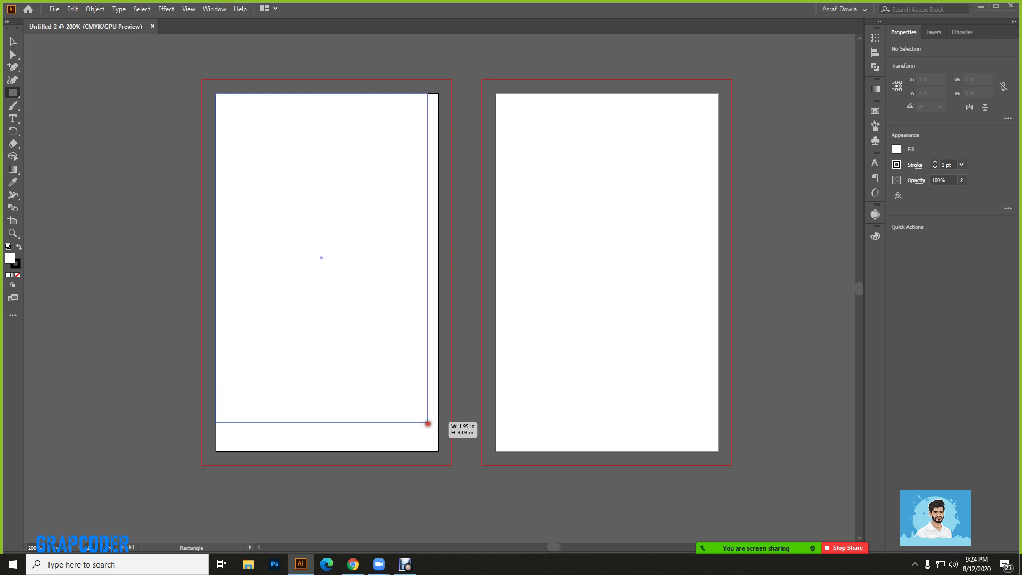
left_click_drag(434, 444, 438, 451)
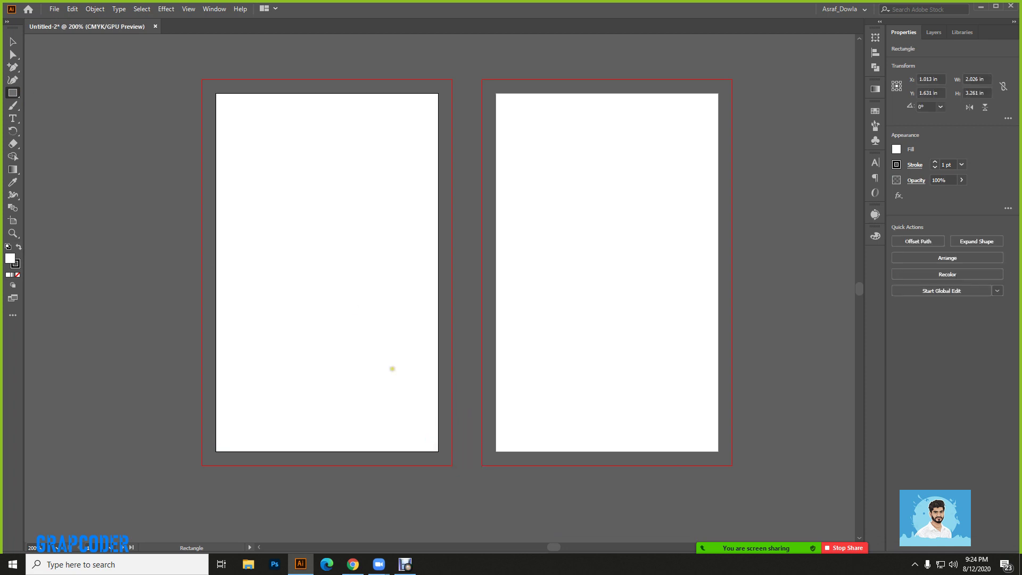
key("ctrl+shift+a")
left_click(284, 144)
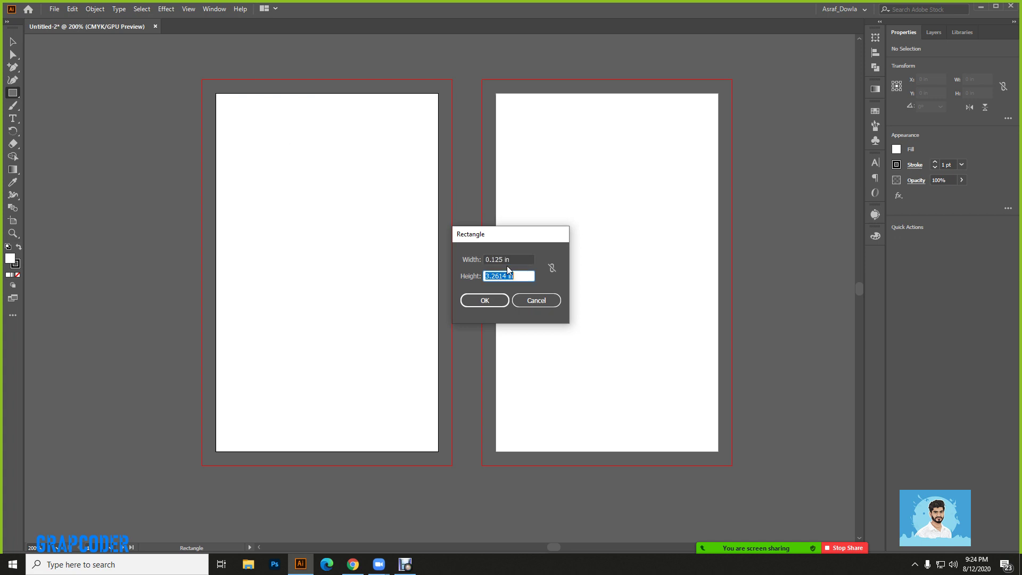
type(".125")
left_click(484, 300)
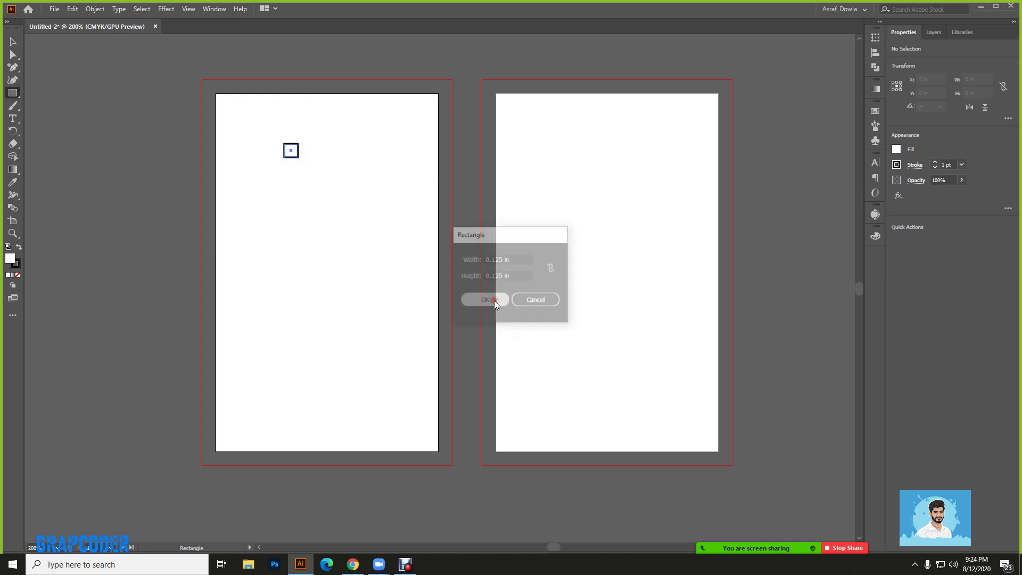
Fill the square black with no stroke and align it to the first artboard's top-left corner
left_click(19, 246)
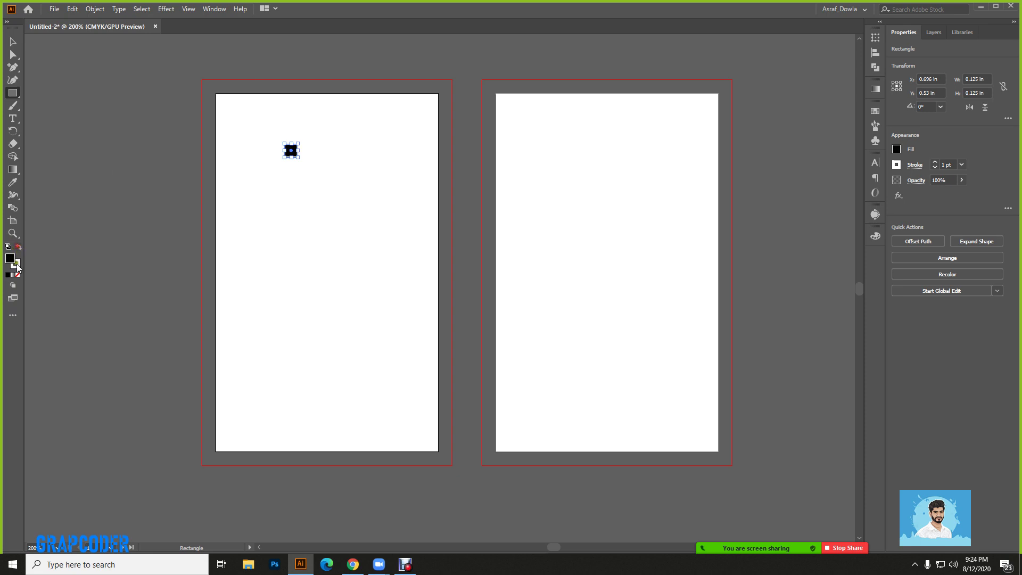
left_click(17, 275)
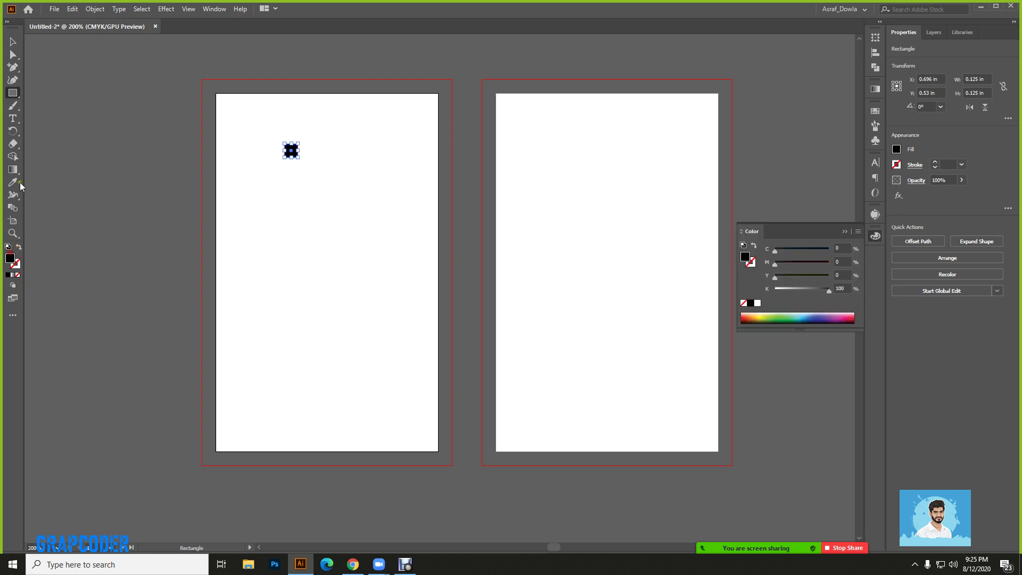
left_click(13, 41)
left_click(873, 56)
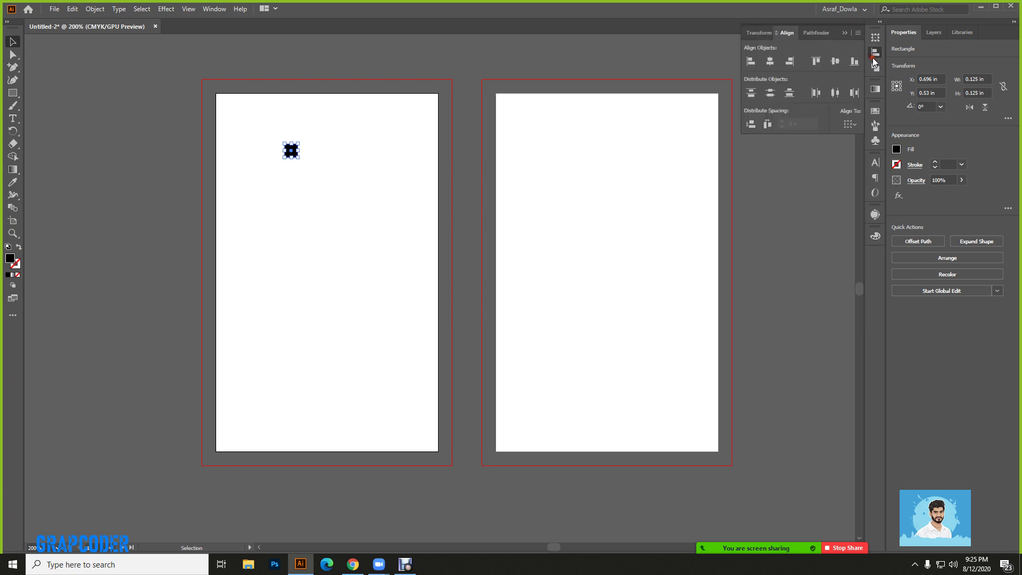
left_click(851, 124)
left_click(880, 162)
left_click(758, 61)
left_click(816, 60)
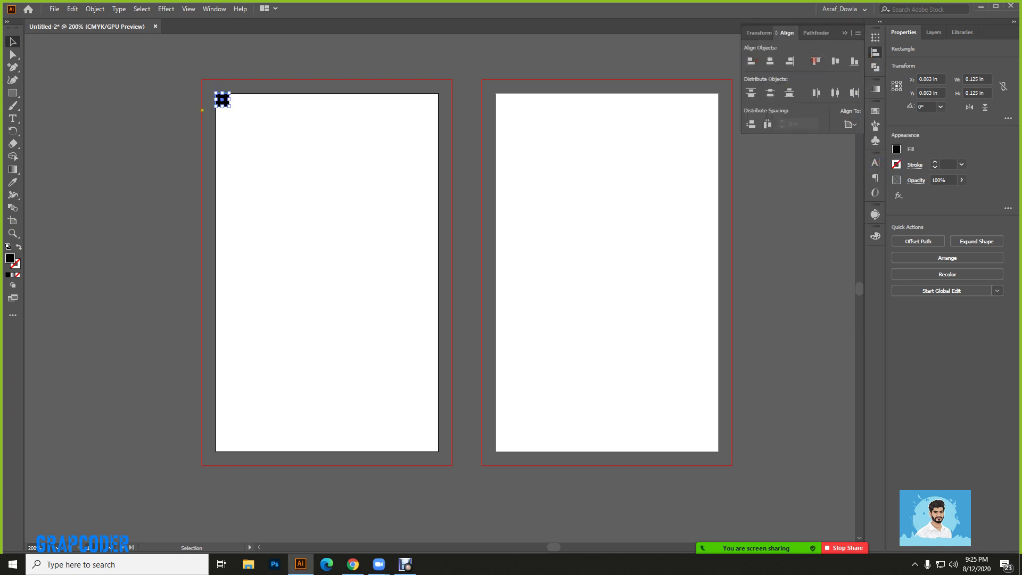
Show the rulers and add guides at the square's bottom and right edges
scroll(213, 100, "up", 7)
left_click_drag(276, 101, 294, 236)
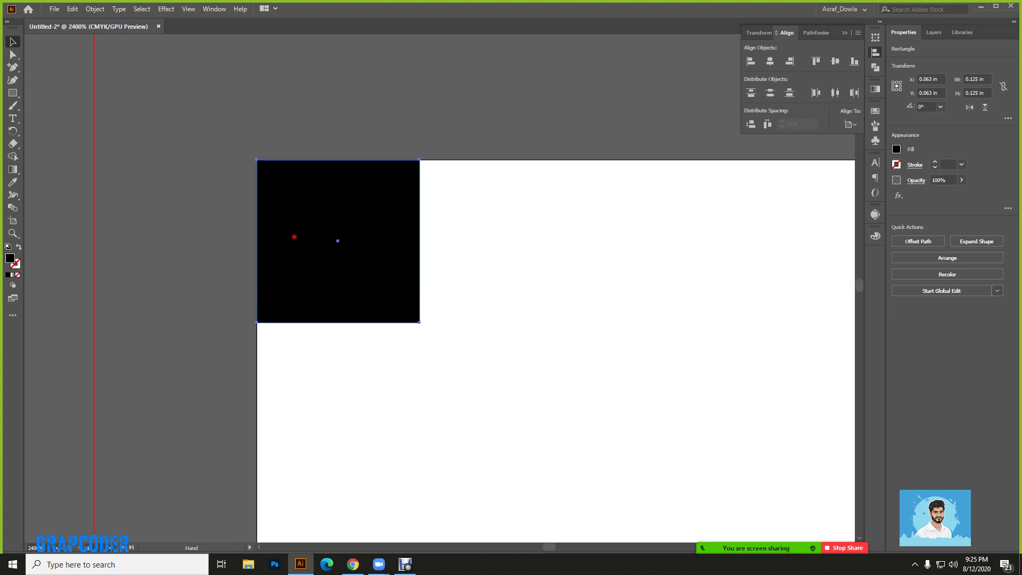
key("ctrl+r")
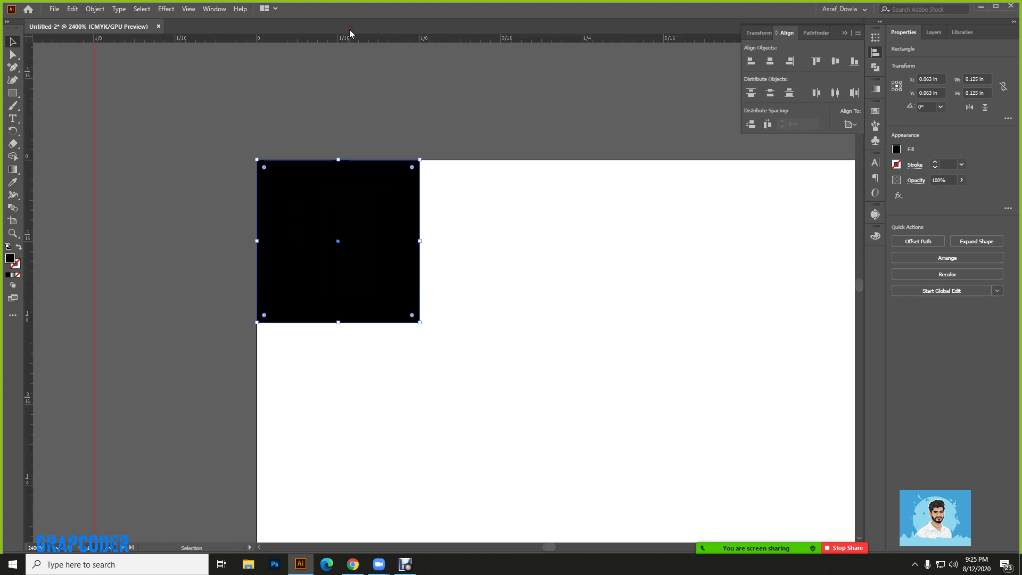
left_click_drag(352, 38, 392, 322)
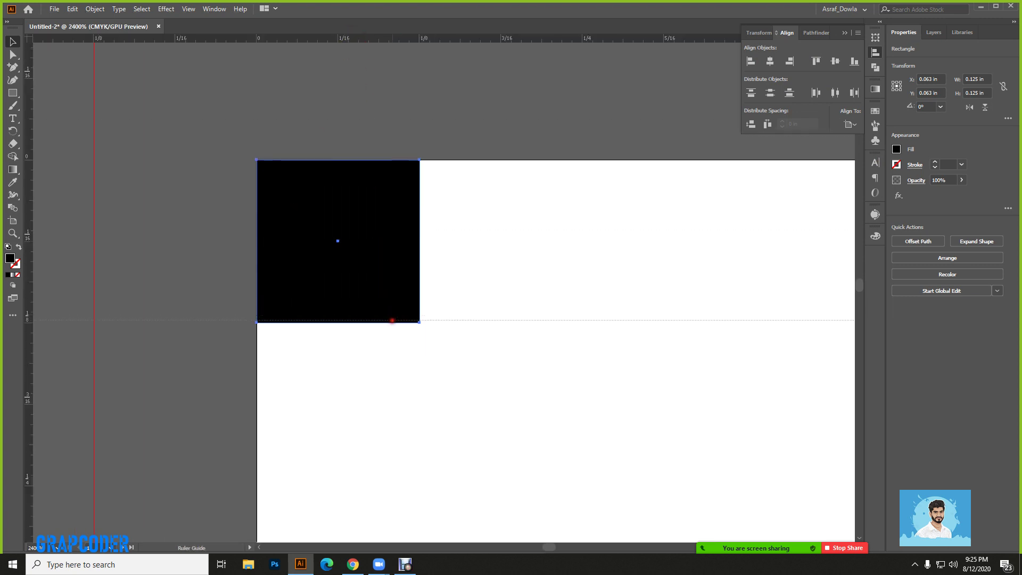
left_click_drag(31, 188, 419, 231)
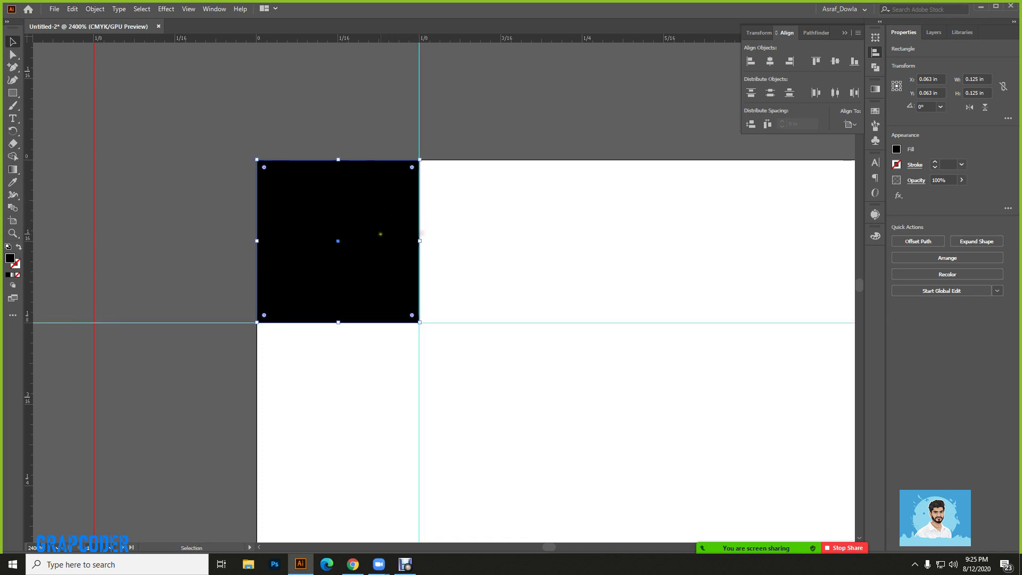
Align the square to the artboard's right edge and add guides along its top and left edges
left_click(789, 61)
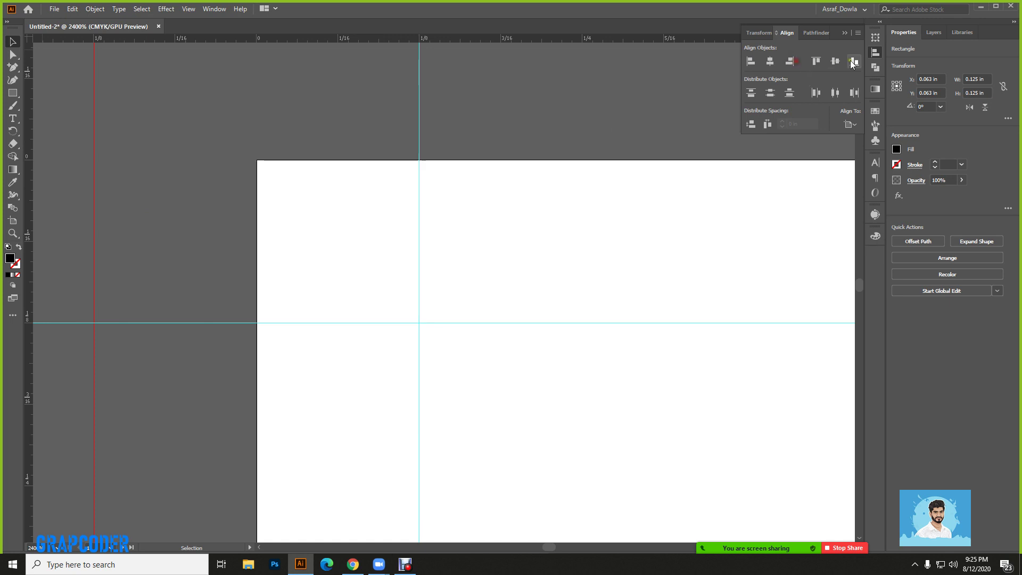
scroll(598, 165, "down", 2)
scroll(660, 240, "down", 2)
scroll(244, 135, "down", 3)
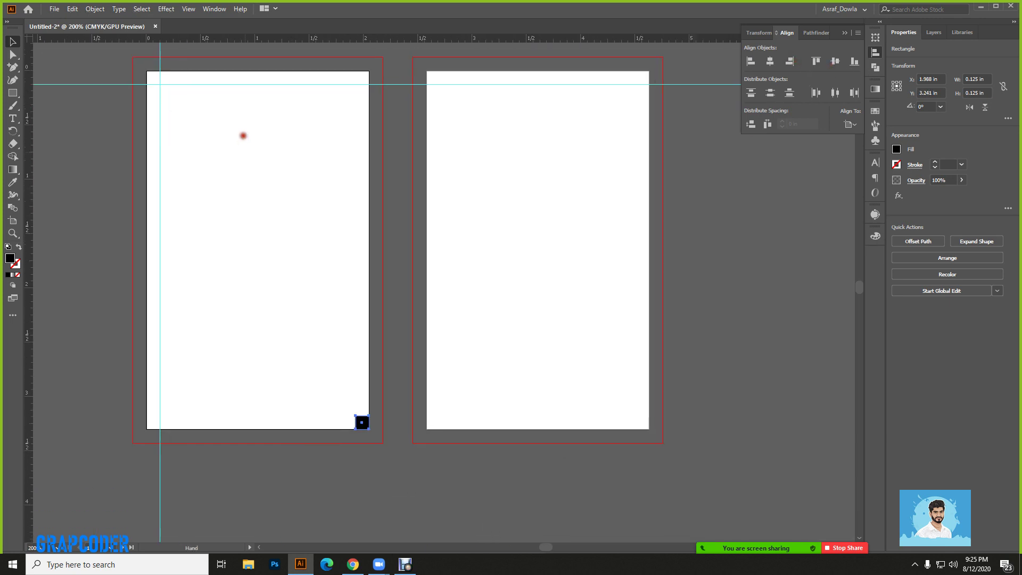
scroll(367, 405, "up", 5)
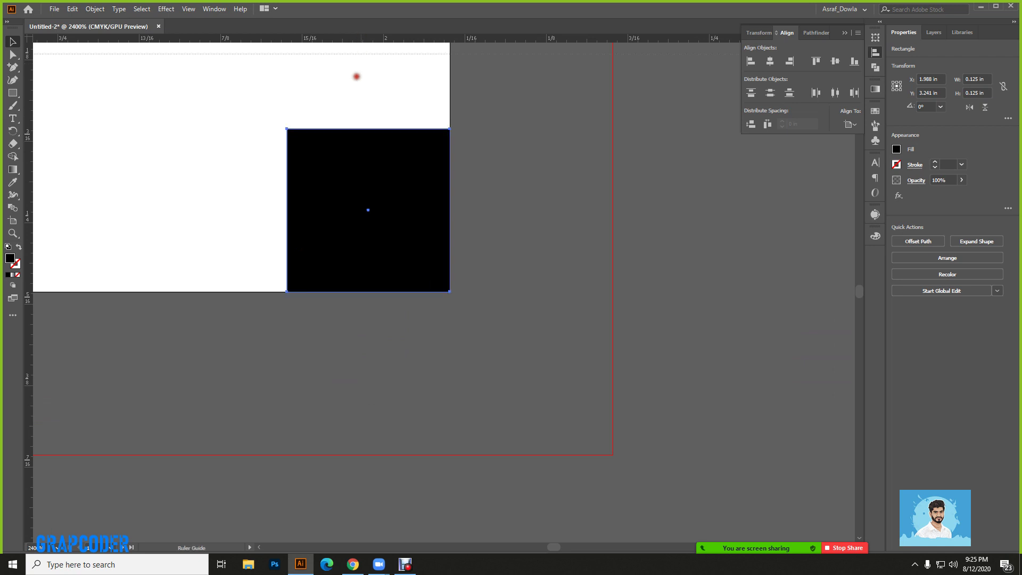
left_click_drag(357, 40, 349, 128)
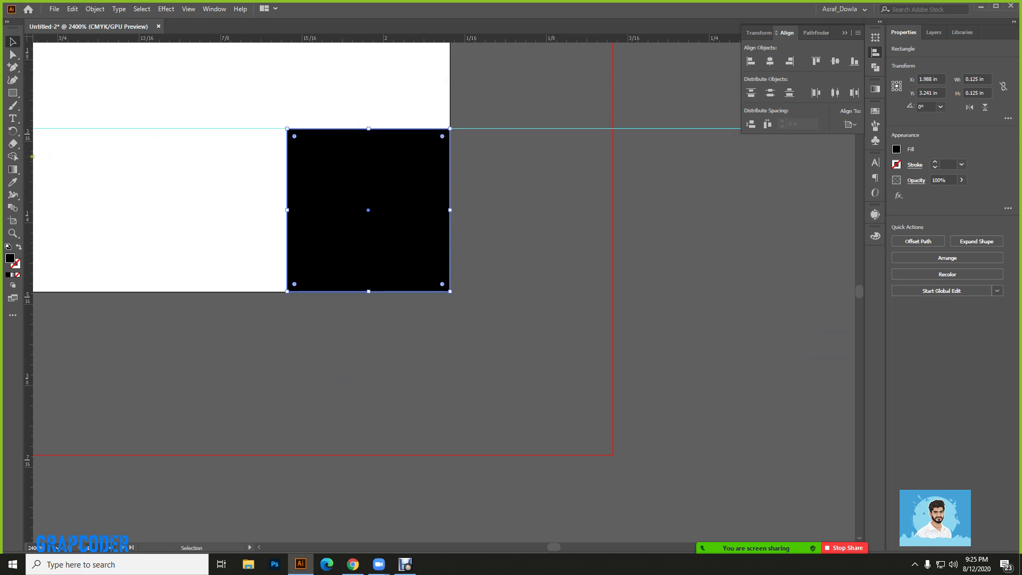
left_click_drag(27, 155, 286, 147)
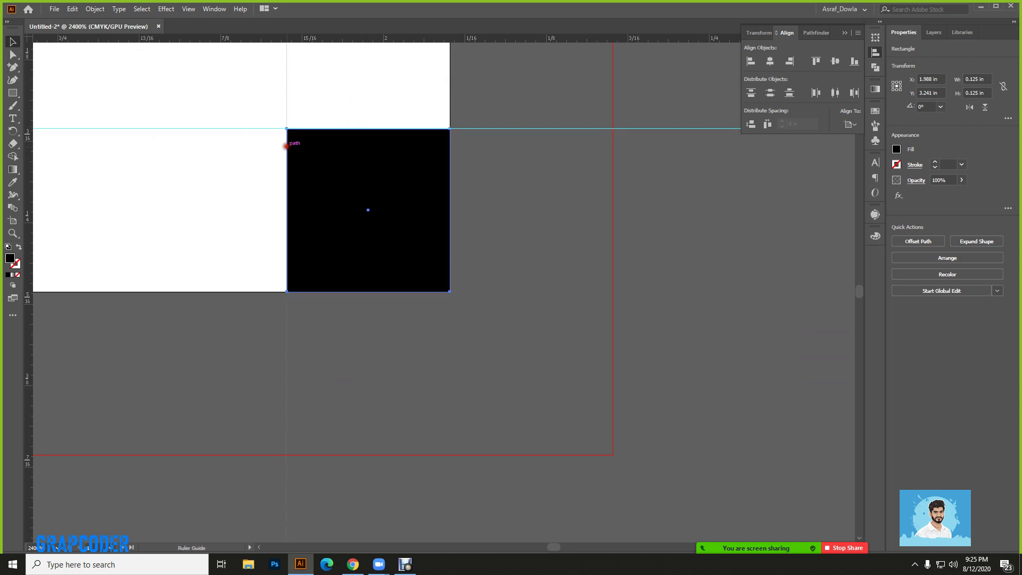
Move the black marker square onto the right artboard
scroll(39, 57, "down", 5)
scroll(377, 222, "up", 3)
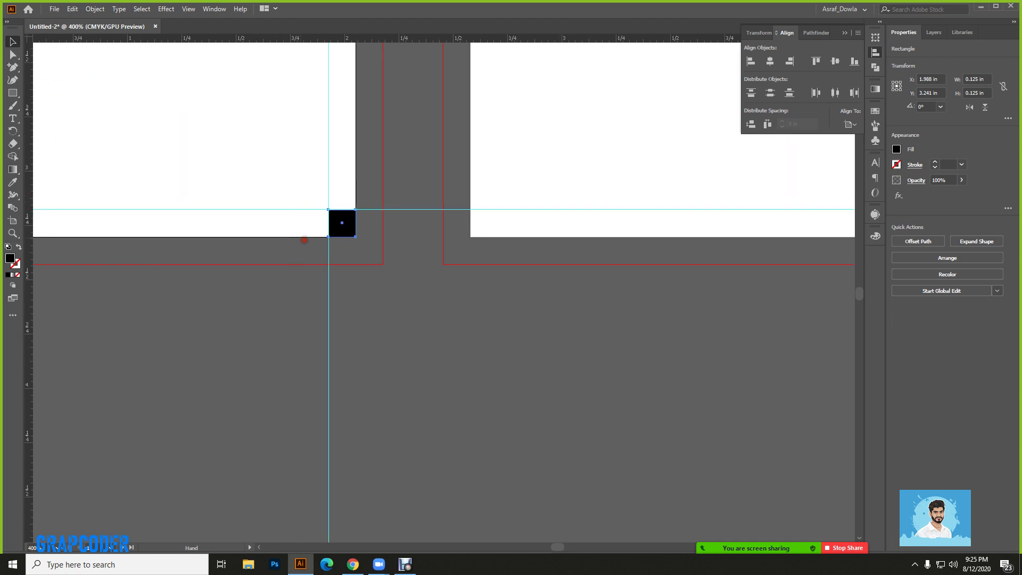
scroll(376, 222, "up", 1)
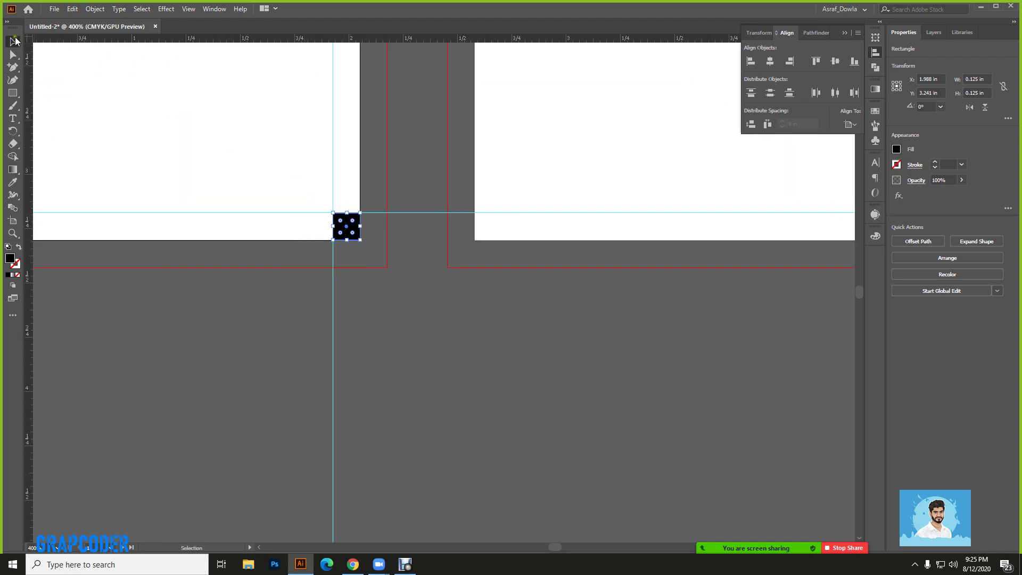
left_click(84, 91)
left_click_drag(348, 225, 546, 169)
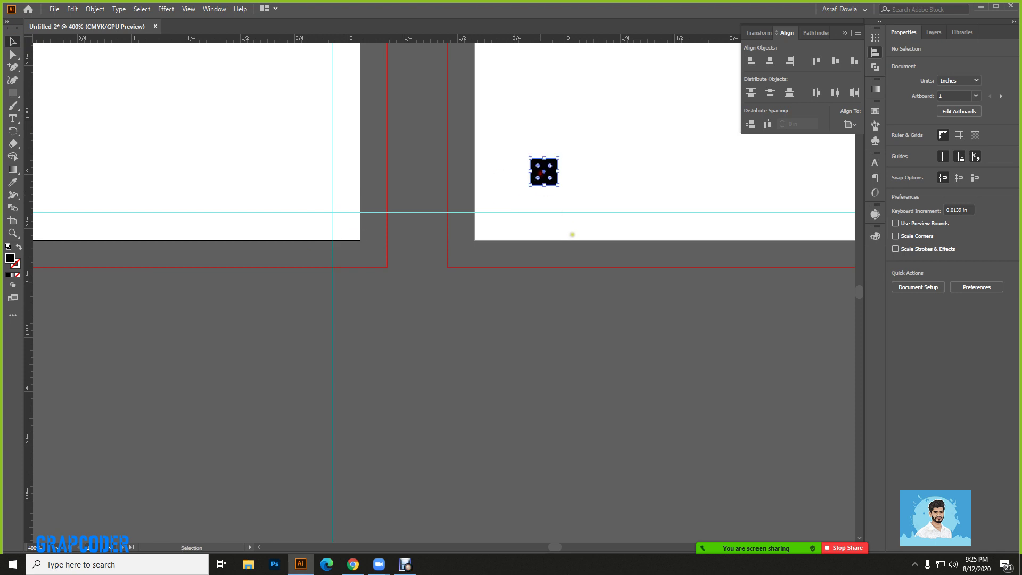
scroll(557, 235, "down", 2)
scroll(437, 373, "down", 2)
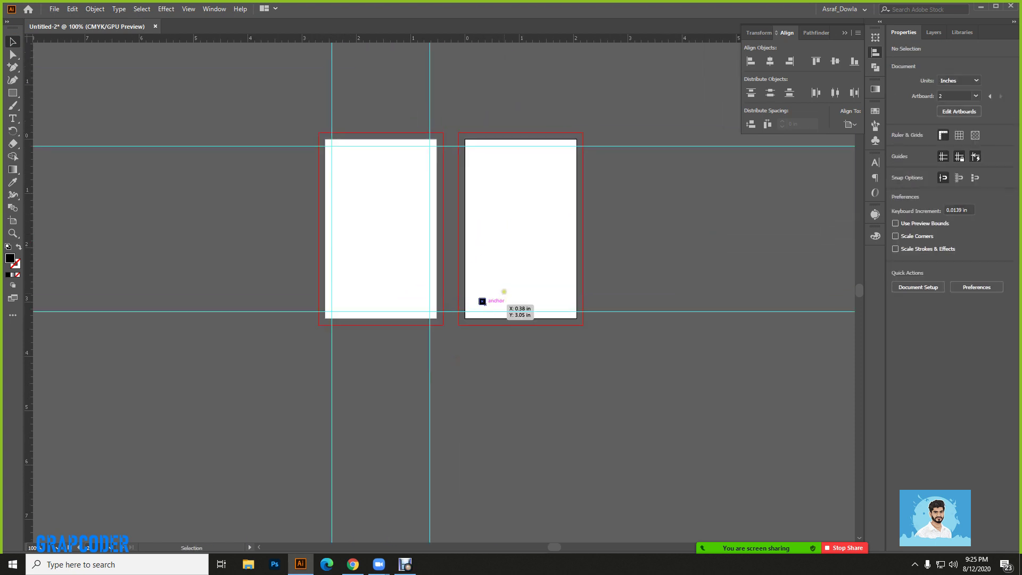
left_click_drag(484, 302, 505, 192)
left_click(531, 193)
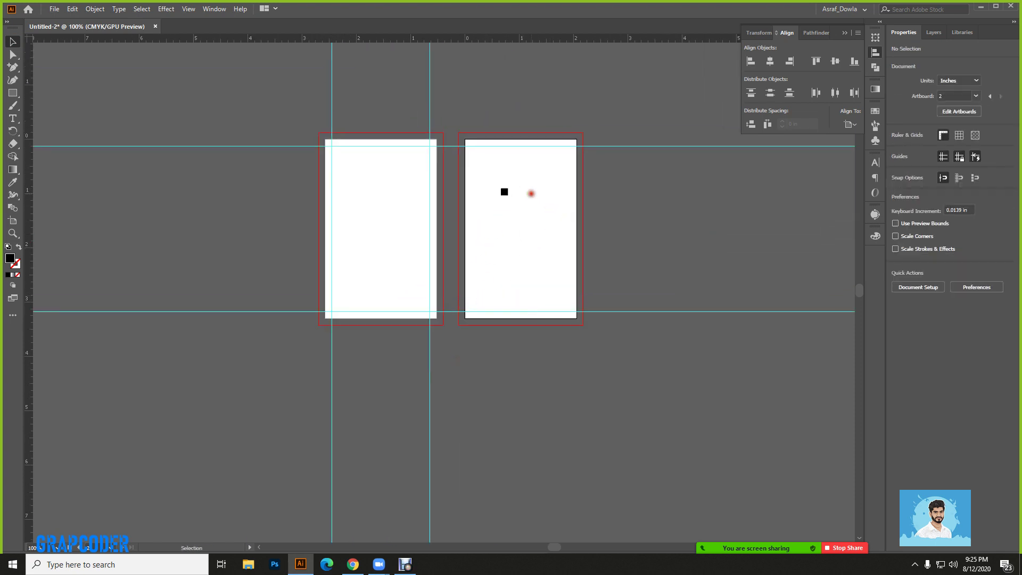
Move the square back to the left artboard and align it to its left edge
scroll(531, 193, "up", 5)
scroll(490, 195, "down", 4)
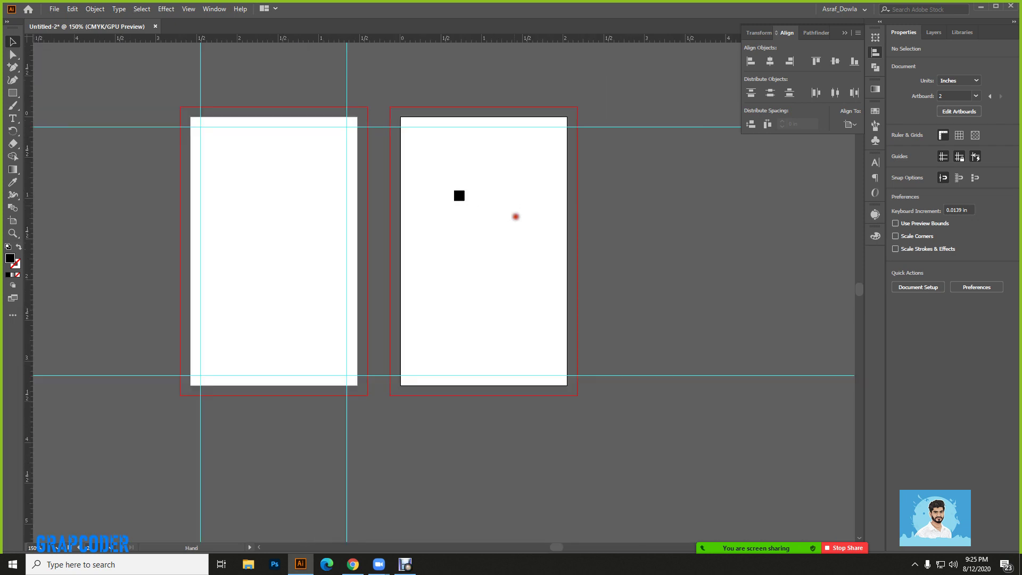
scroll(516, 216, "up", 1)
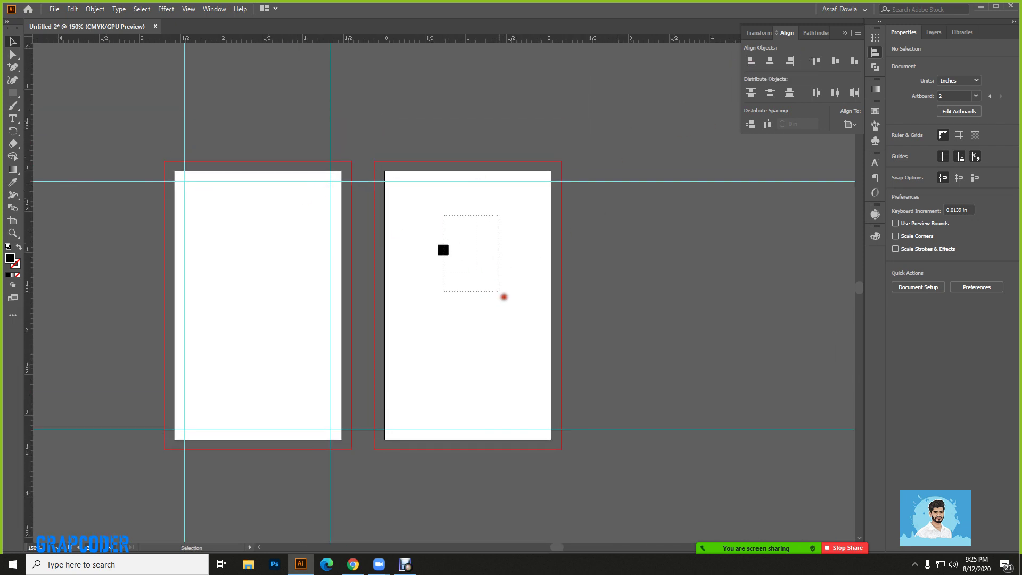
left_click_drag(440, 213, 503, 296)
left_click(751, 61)
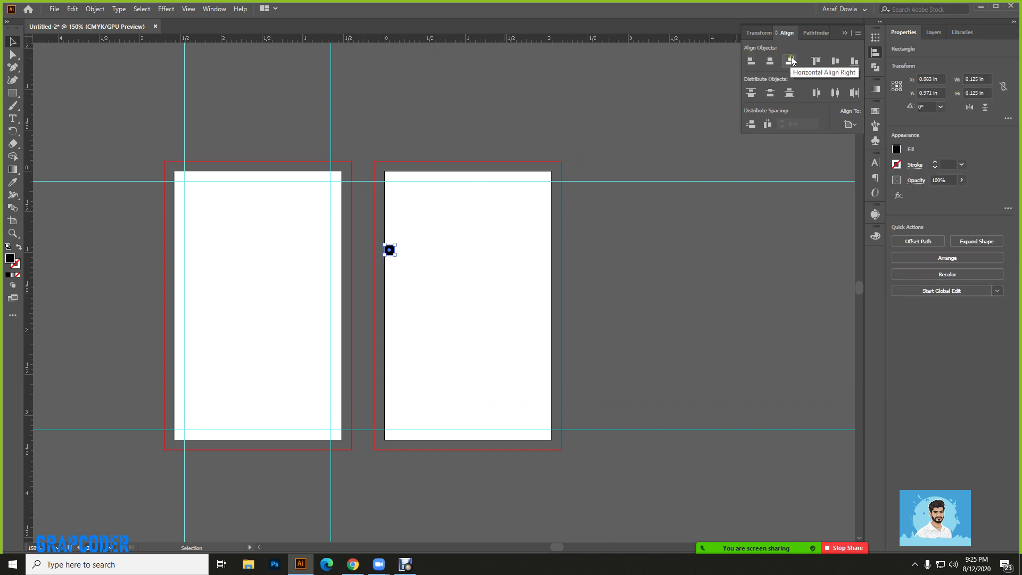
left_click(816, 61)
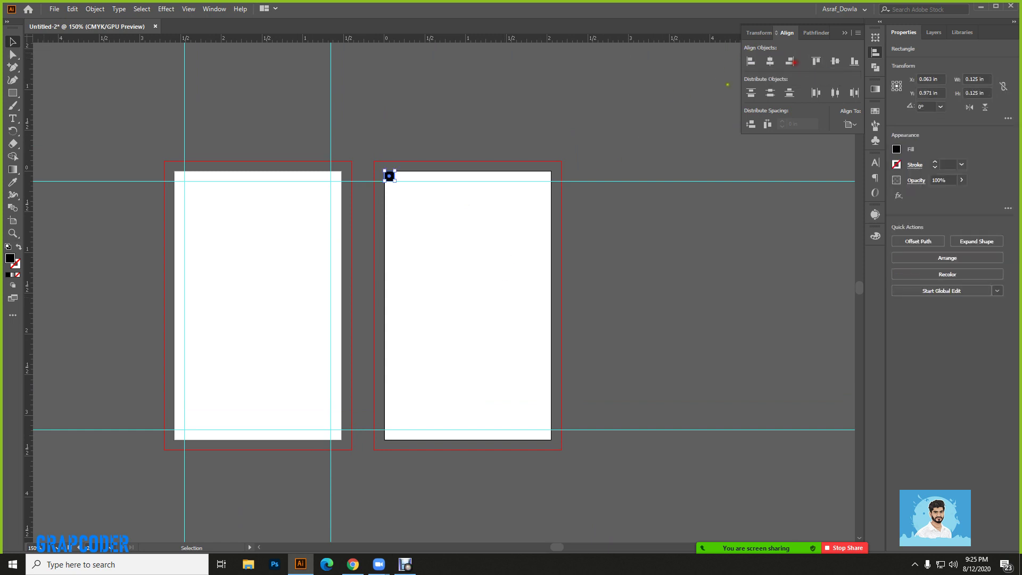
left_click(426, 217)
left_click_drag(390, 176, 225, 217)
left_click(278, 203)
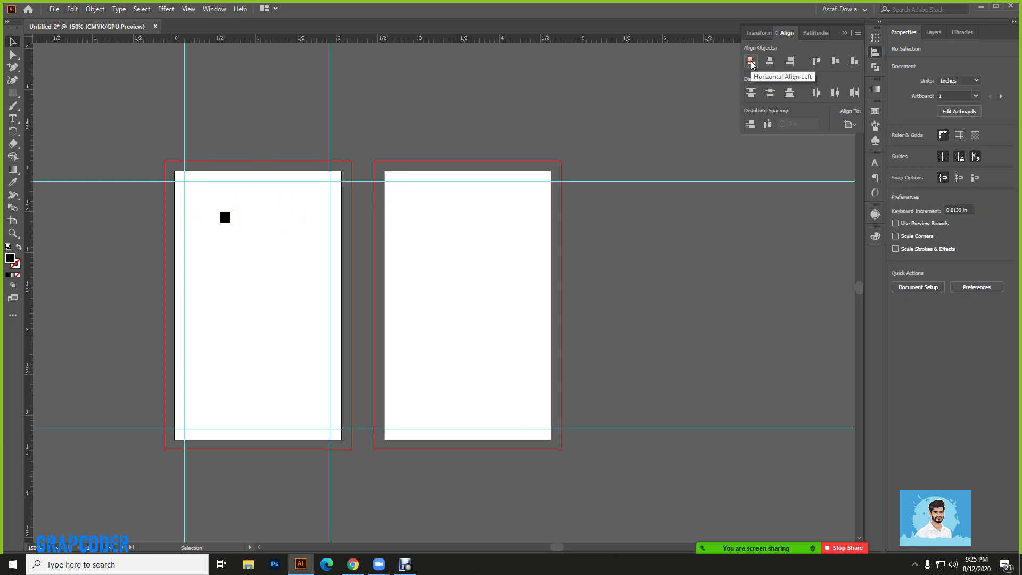
left_click_drag(214, 202, 256, 248)
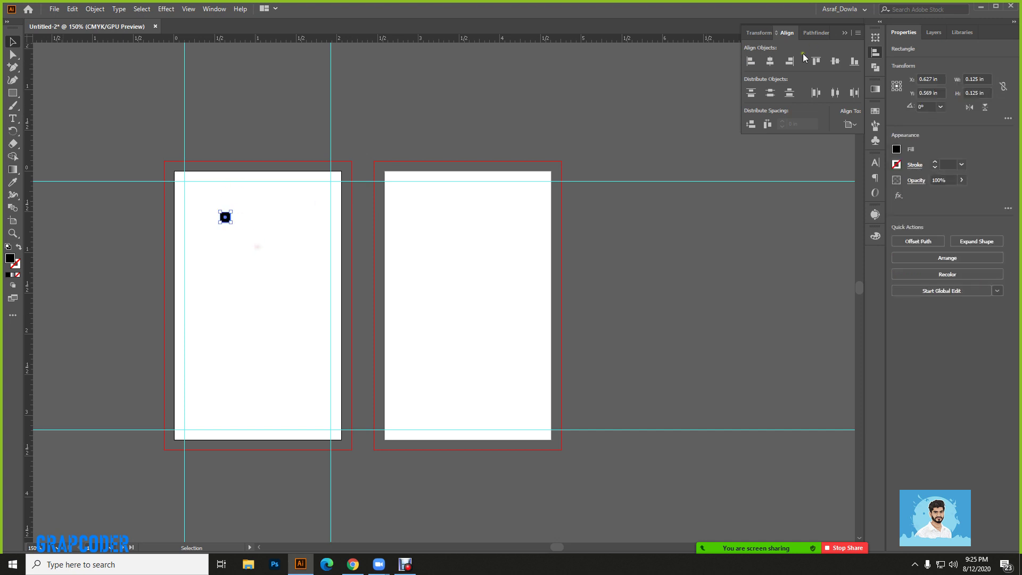
left_click(751, 61)
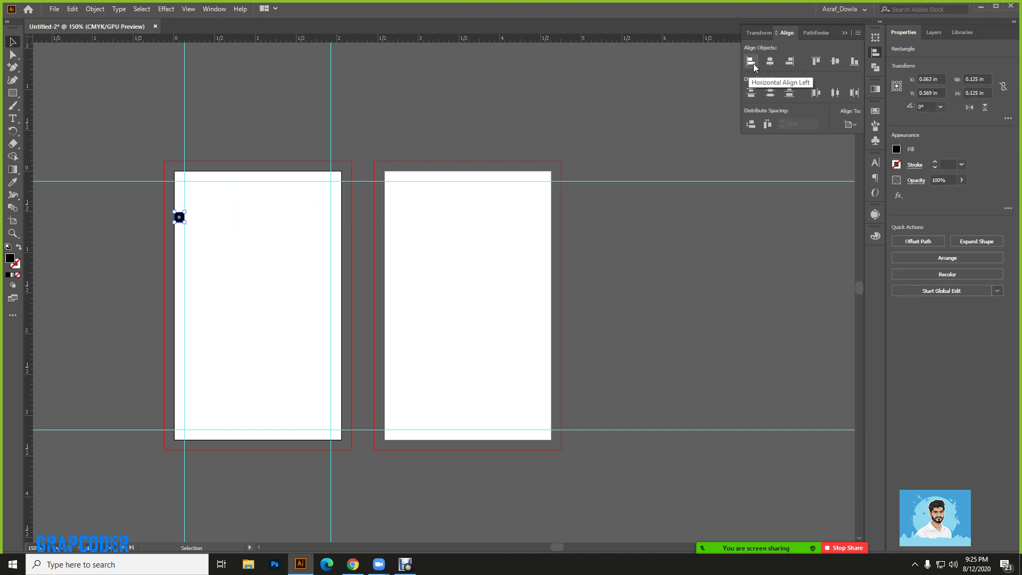
Move the square to the right artboard and align it to that artboard's top-left corner
left_click_drag(179, 217, 499, 222)
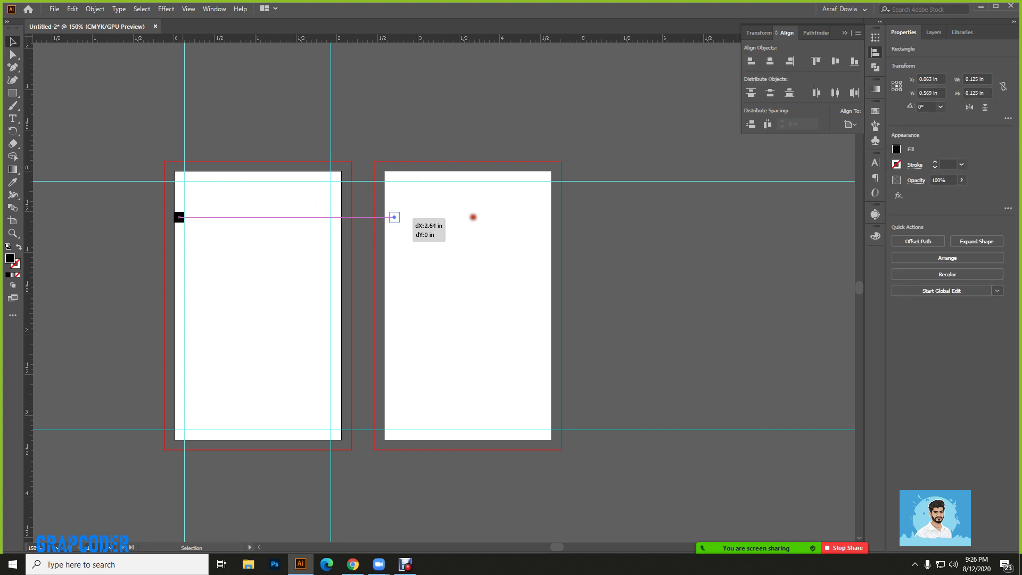
left_click(750, 64)
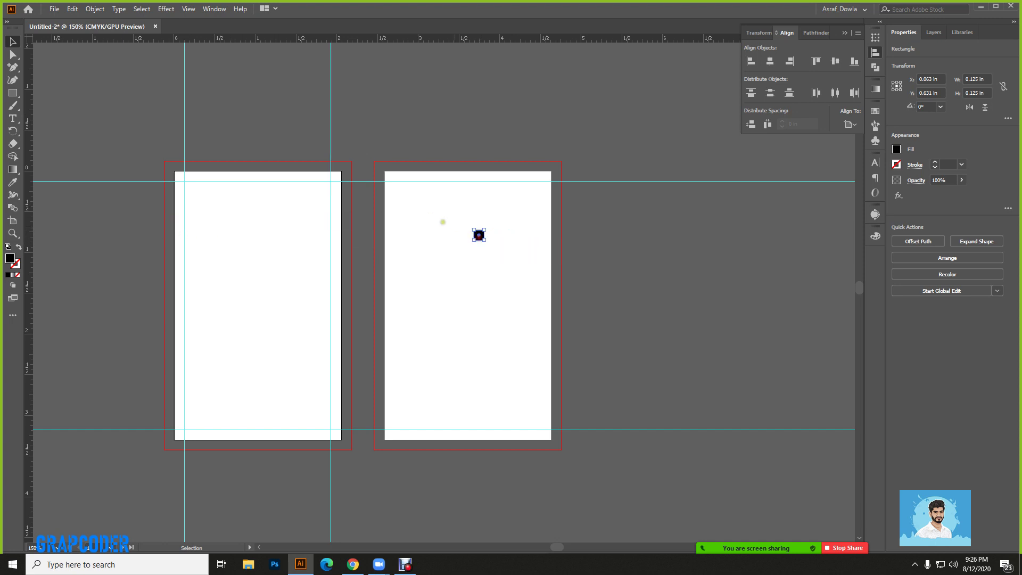
mouse_move(179, 222)
left_mouse_down()
mouse_move(479, 235)
mouse_move(506, 255)
left_mouse_up()
left_click(433, 205)
left_click(751, 62)
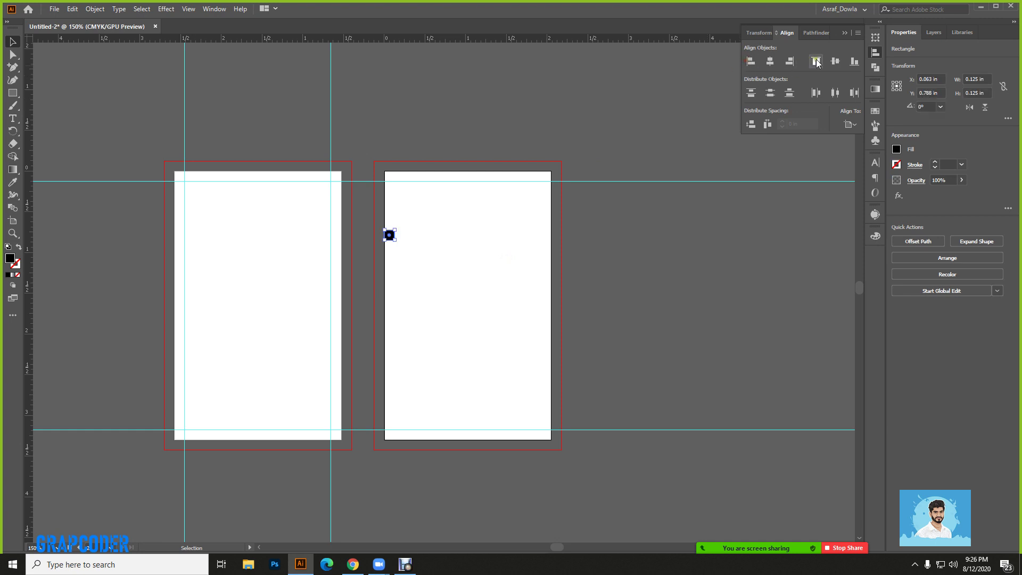
left_click(817, 61)
scroll(418, 226, "up", 5)
scroll(418, 226, "down", 3)
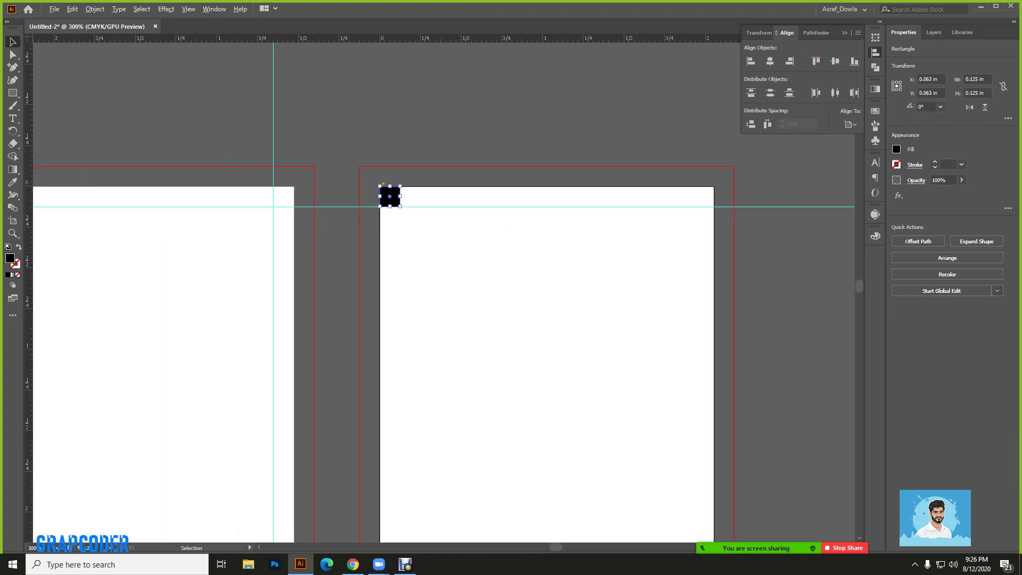
scroll(418, 227, "down", 2)
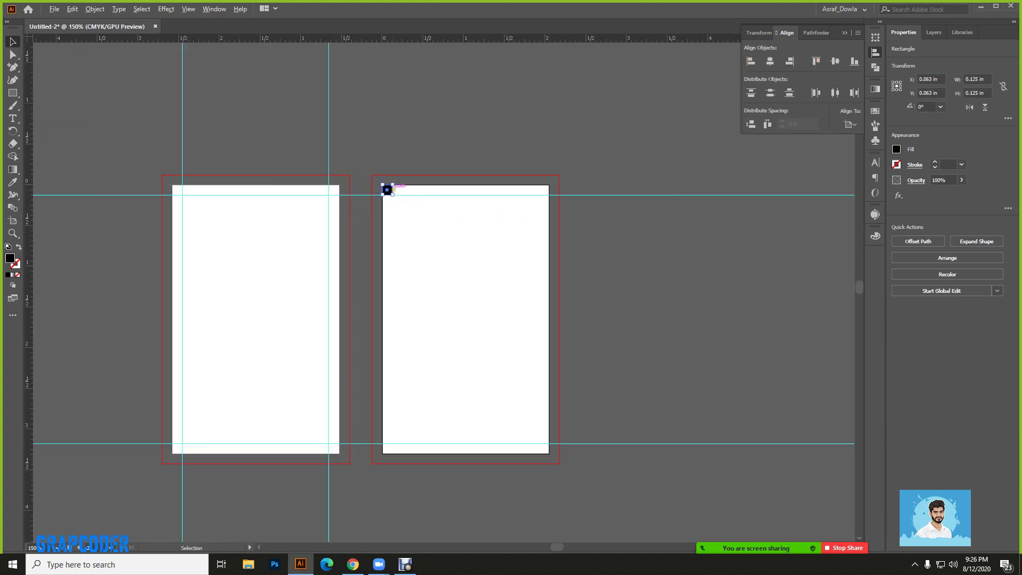
scroll(394, 189, "up", 5)
On the right artboard, add vertical guides at the square's right edge and right-aligned left edge
left_click_drag(27, 261, 367, 222)
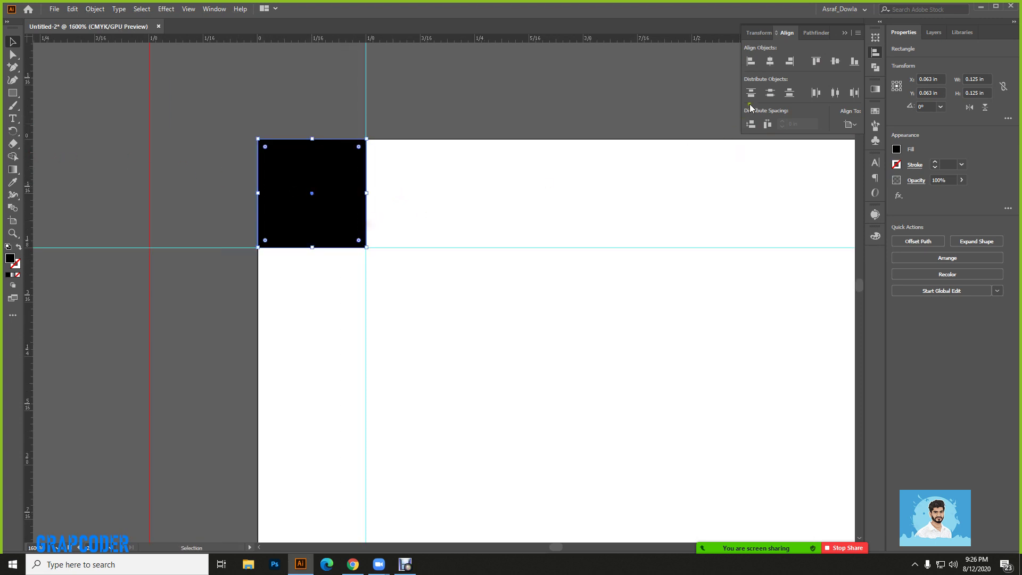
left_click(789, 61)
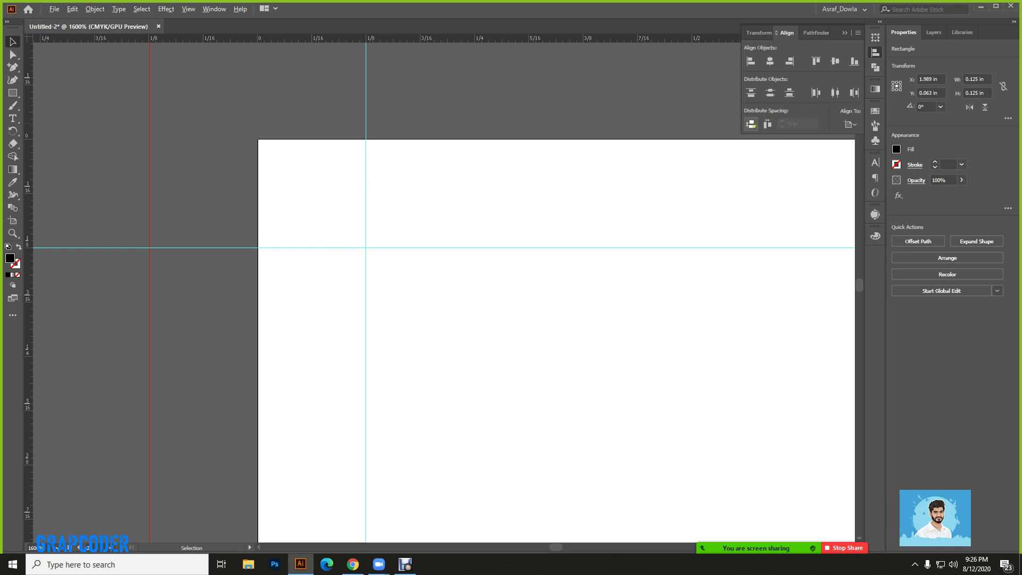
scroll(771, 235, "down", 2)
scroll(771, 235, "down", 1)
scroll(424, 220, "down", 1)
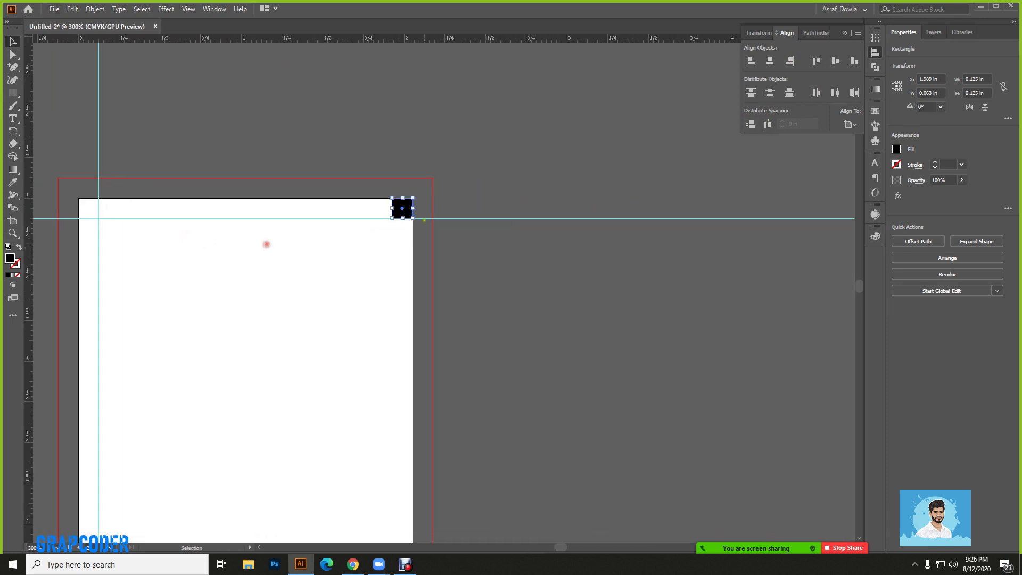
scroll(403, 208, "up", 8)
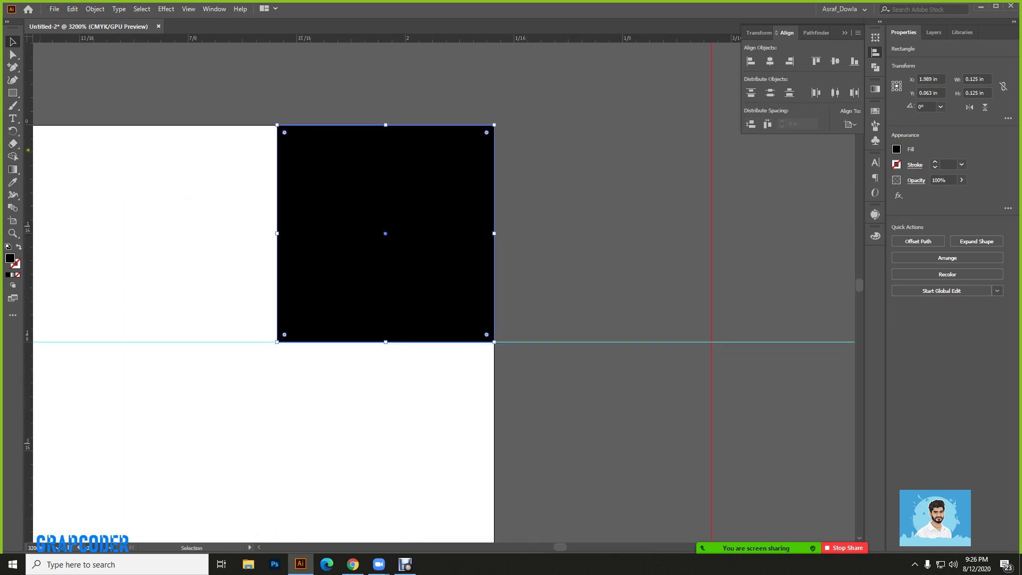
left_click_drag(28, 150, 277, 208)
Delete the marker square and add a vertical guide at the artboard's right edge
key("Delete")
scroll(482, 149, "down", 5)
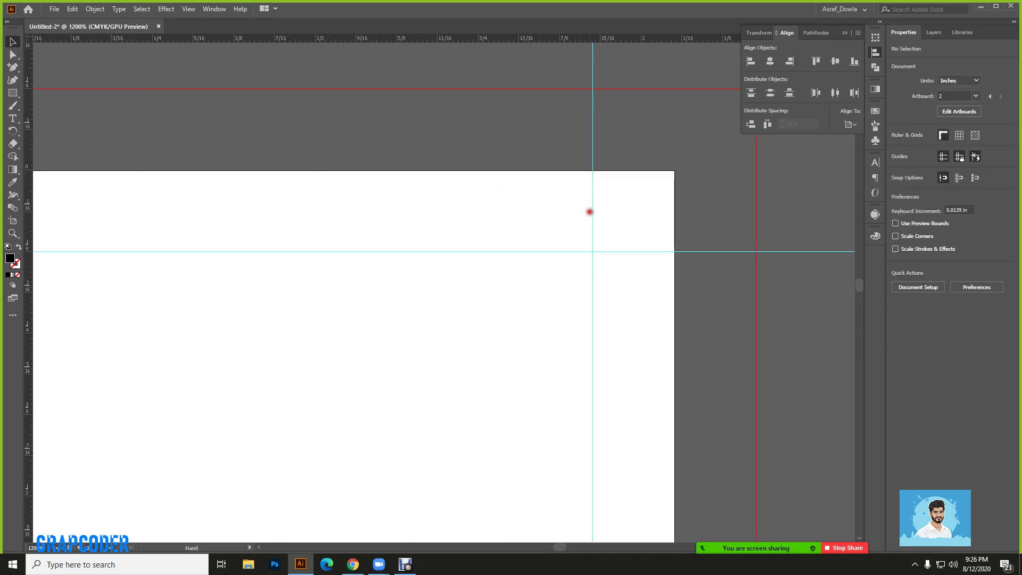
left_click_drag(501, 190, 503, 190)
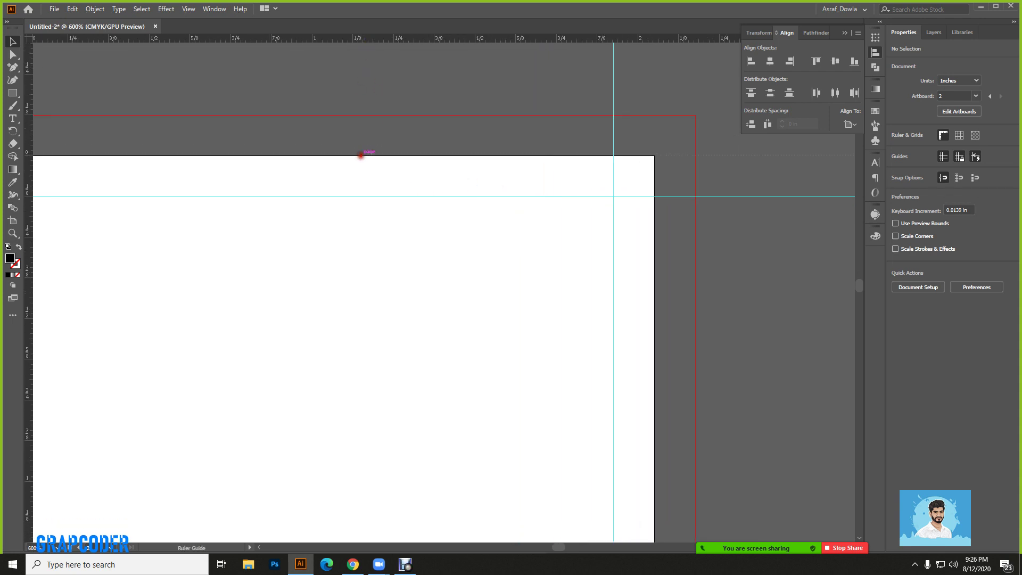
scroll(361, 155, "down", 2)
scroll(518, 208, "down", 4)
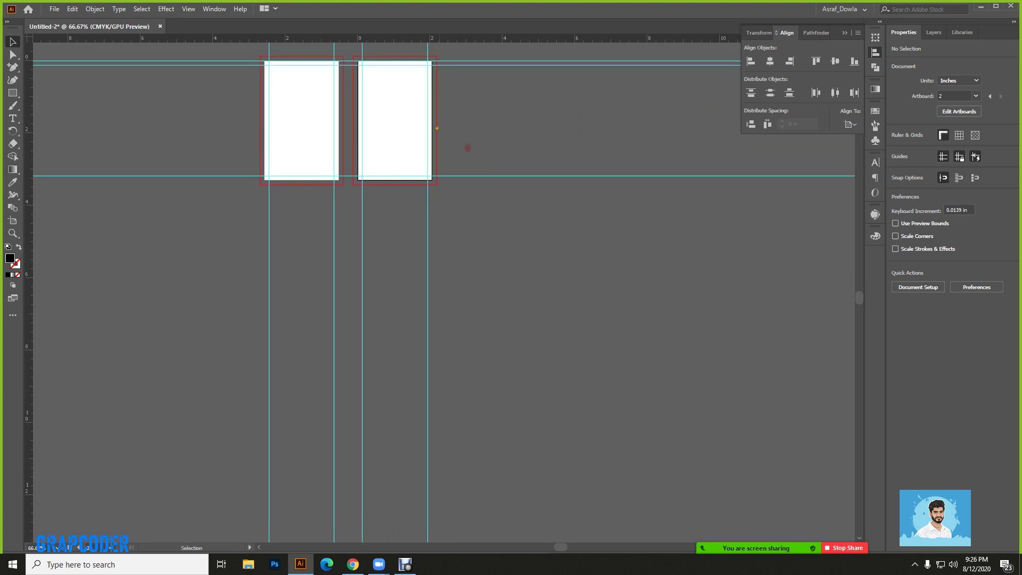
scroll(436, 128, "up", 5)
left_click_drag(28, 154, 389, 146)
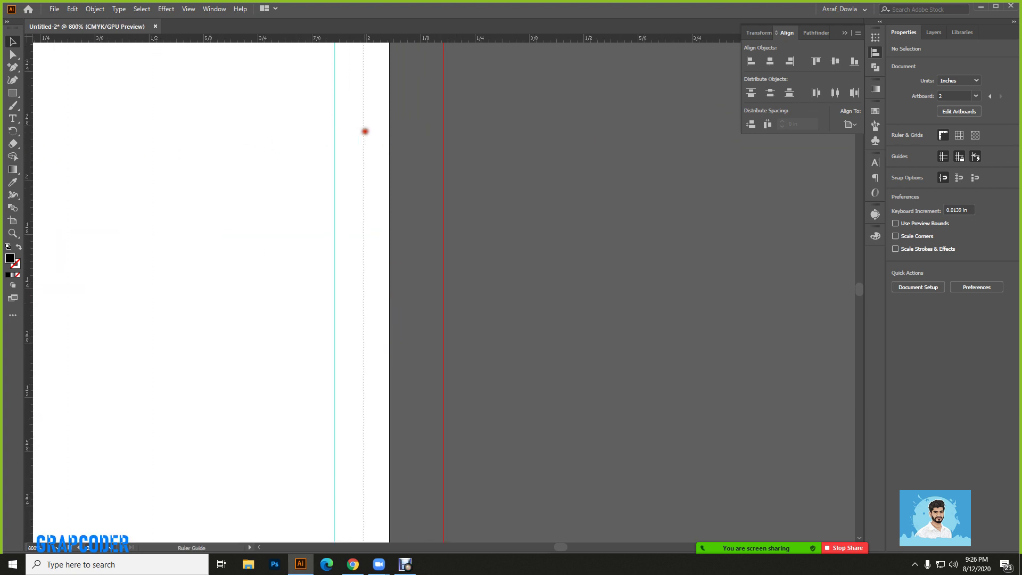
Add a horizontal guide at the artboard's bottom edge and another vertical guide
scroll(389, 147, "down", 5)
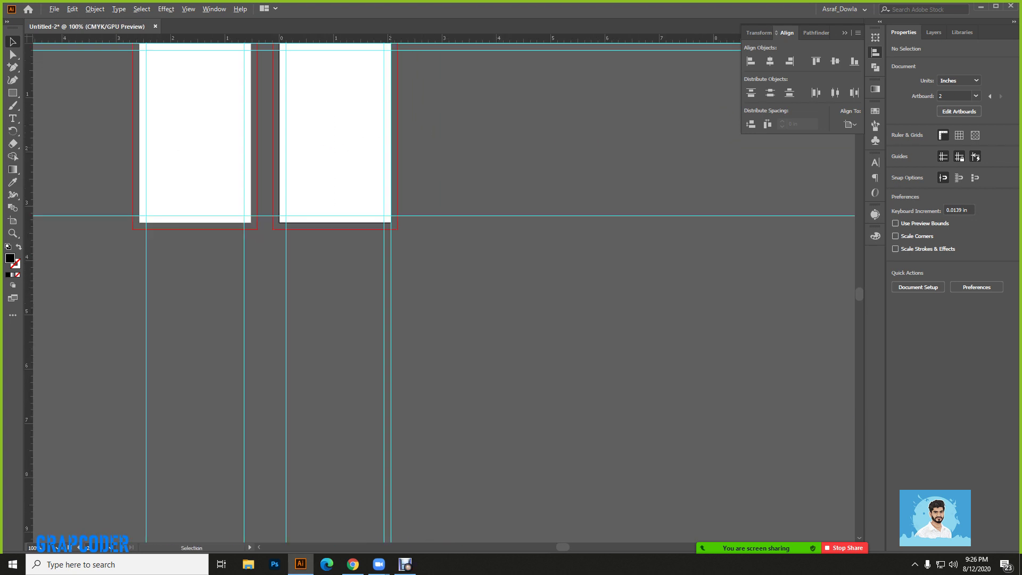
scroll(537, 150, "left", 3)
scroll(538, 150, "left", 3)
scroll(550, 176, "up", 6)
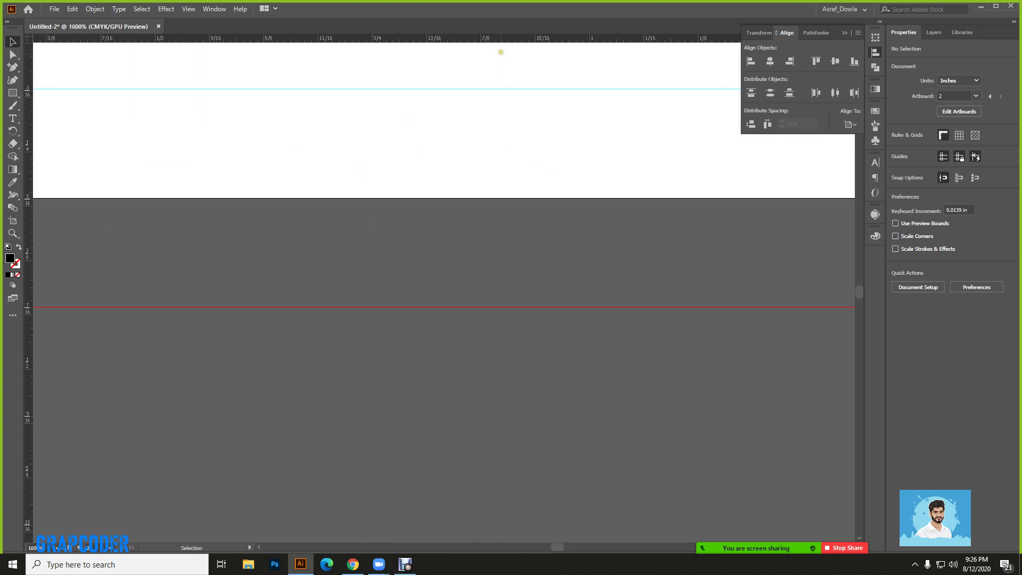
left_click_drag(503, 39, 485, 196)
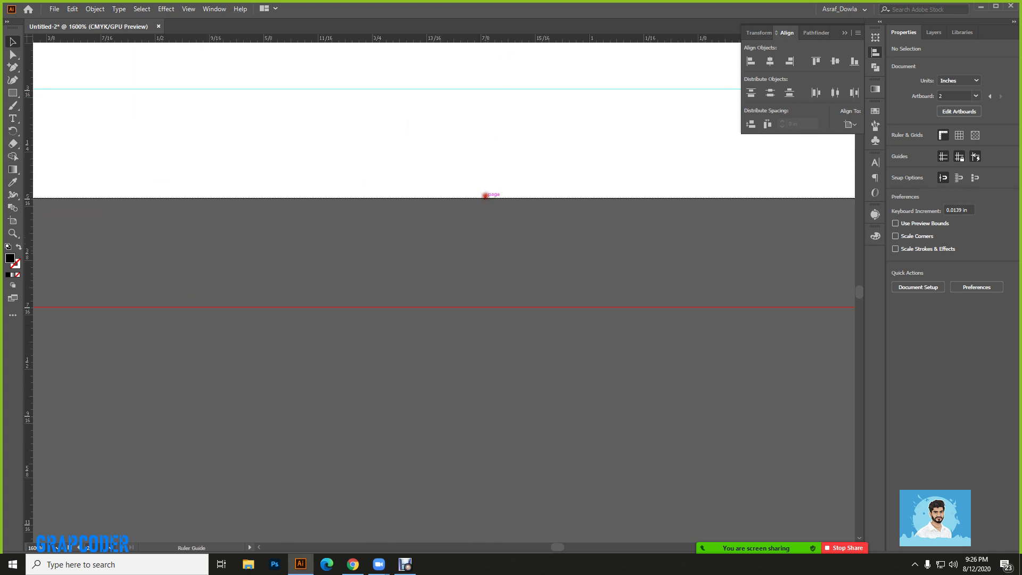
scroll(485, 195, "down", 5)
scroll(497, 235, "up", 2)
scroll(498, 235, "up", 1)
scroll(305, 145, "up", 4)
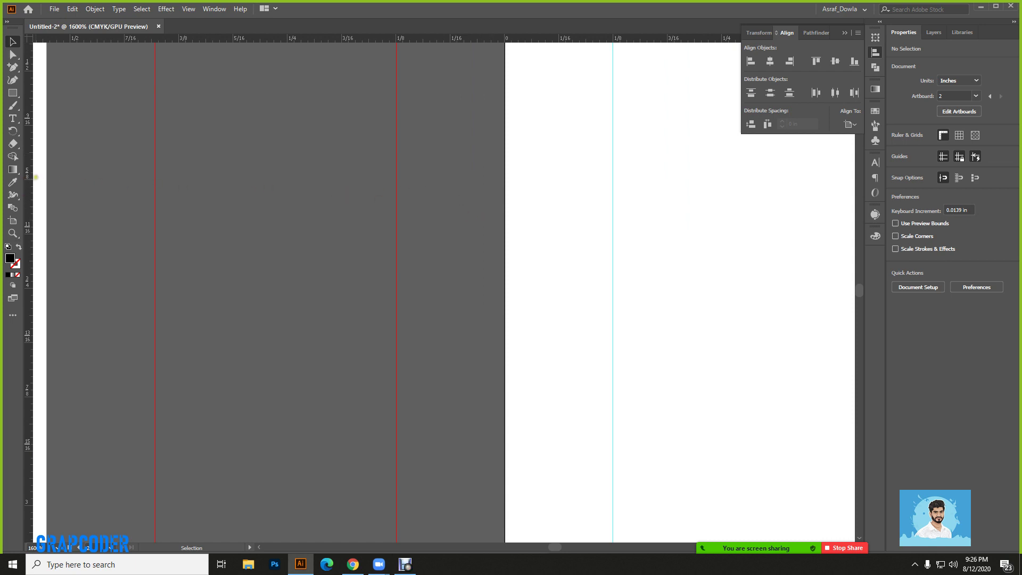
left_click_drag(28, 186, 505, 197)
Place a final vertical guide on the artboard's left edge, panning across both artboards
left_click_drag(27, 171, 67, 178)
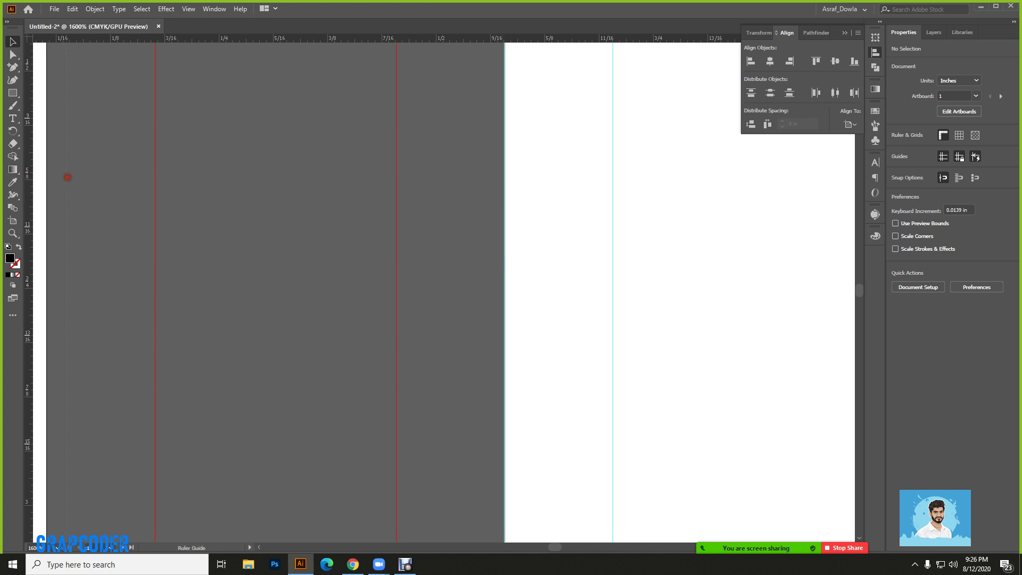
scroll(52, 185, "down", 6, "alt")
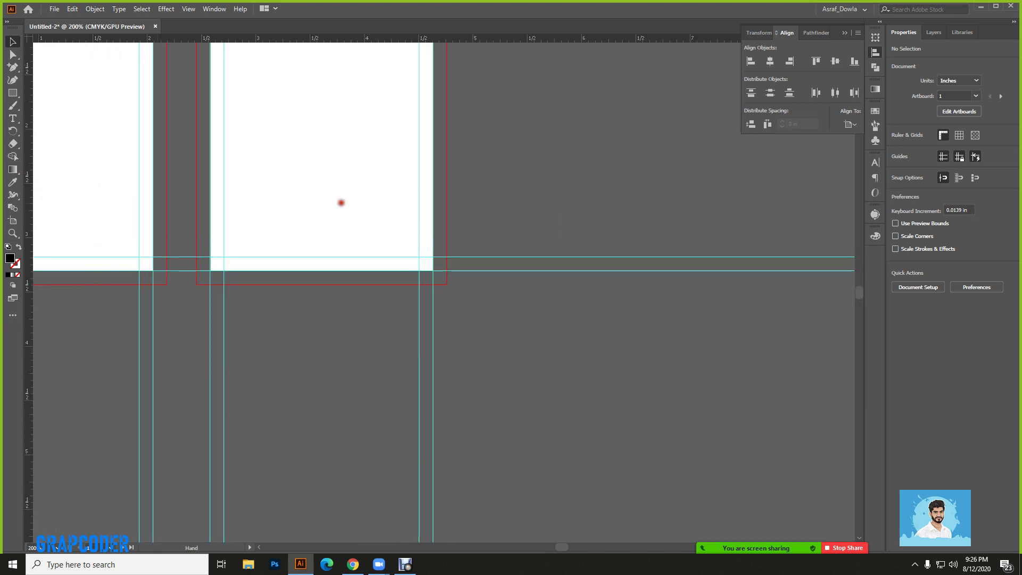
left_click_drag(340, 201, 481, 218)
left_click_drag(242, 210, 292, 282)
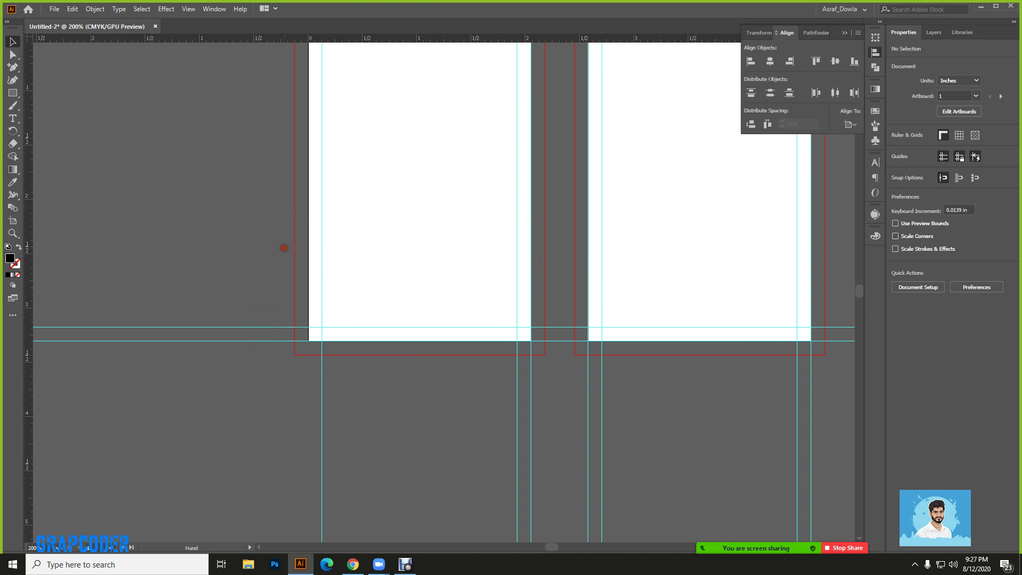
left_click_drag(396, 236, 387, 316)
scroll(300, 177, "up", 7, "alt")
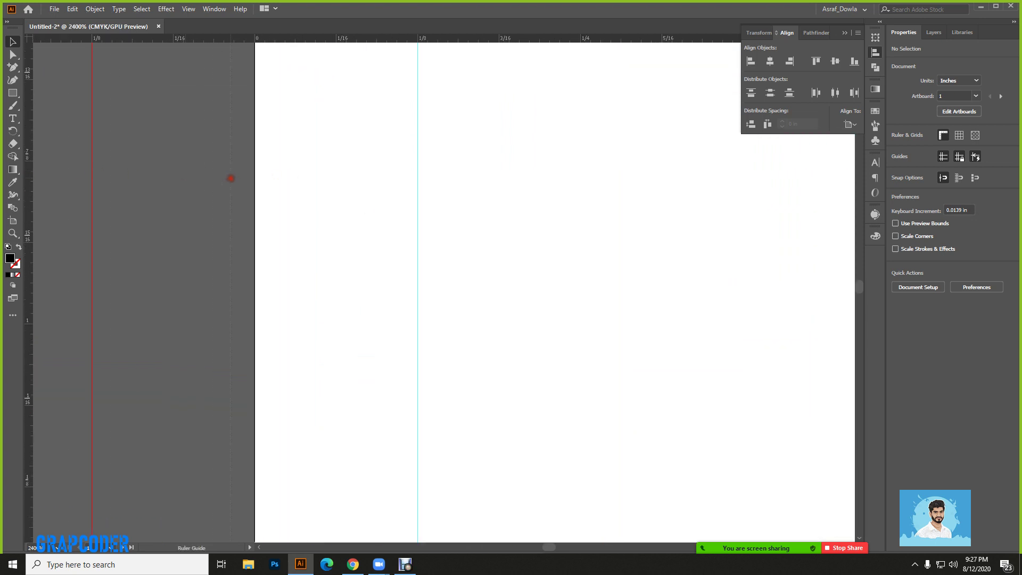
left_click_drag(254, 190, 254, 190)
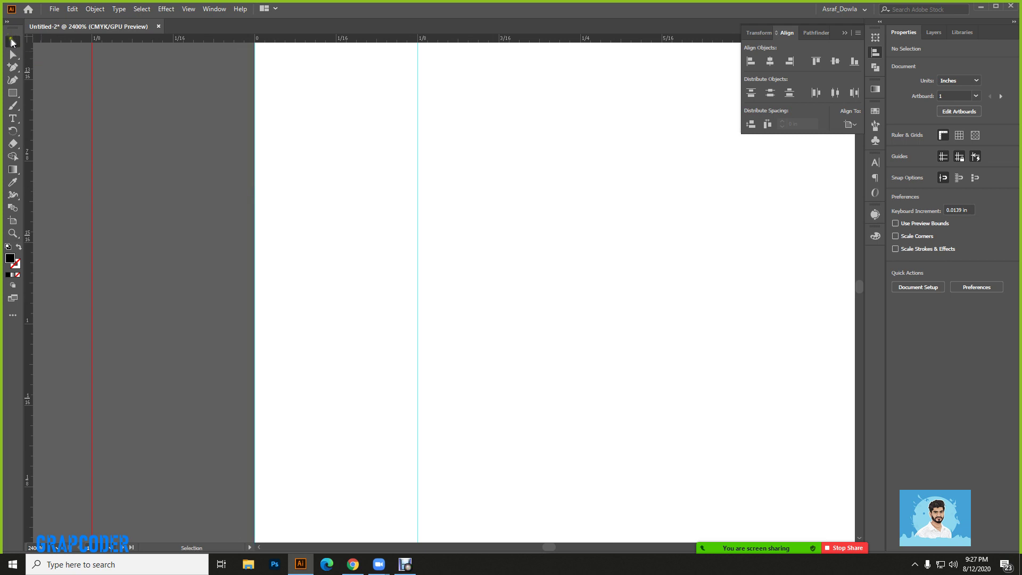
scroll(253, 161, "down", 6, "alt")
scroll(298, 170, "down", 3, "alt")
scroll(346, 182, "down", 1, "alt")
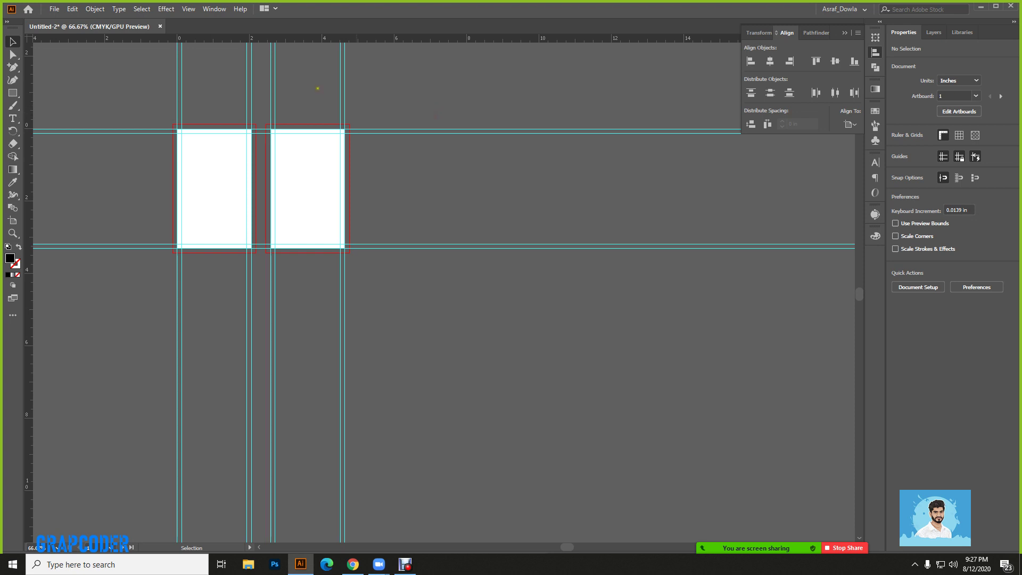
scroll(179, 142, "up", 4, "alt")
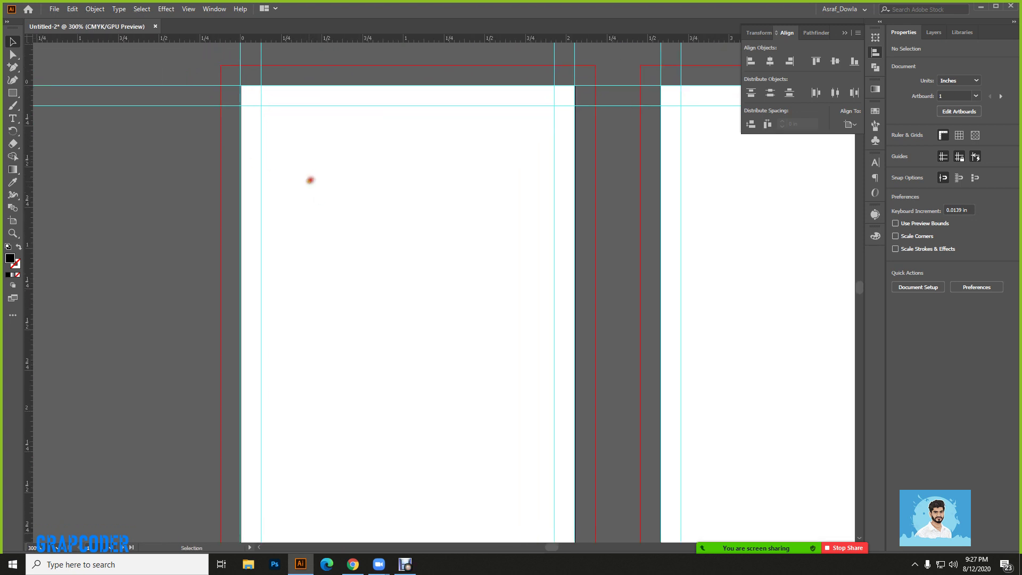
scroll(310, 178, "down", 2, "alt")
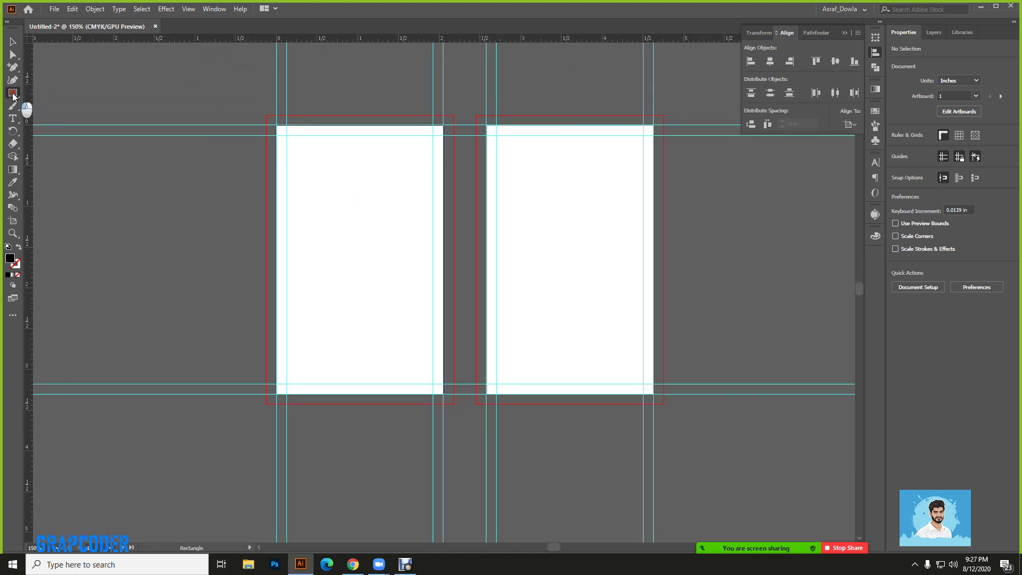
Draw a rectangle out to the bleed over the left artboard and give it a white fill
left_click(13, 93)
left_click(51, 92)
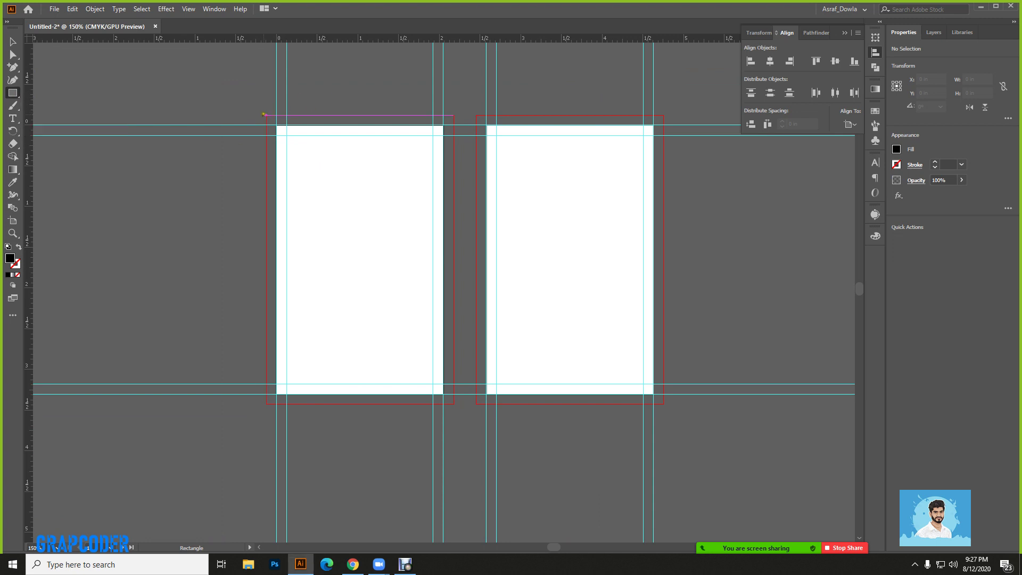
left_click_drag(266, 115, 454, 403)
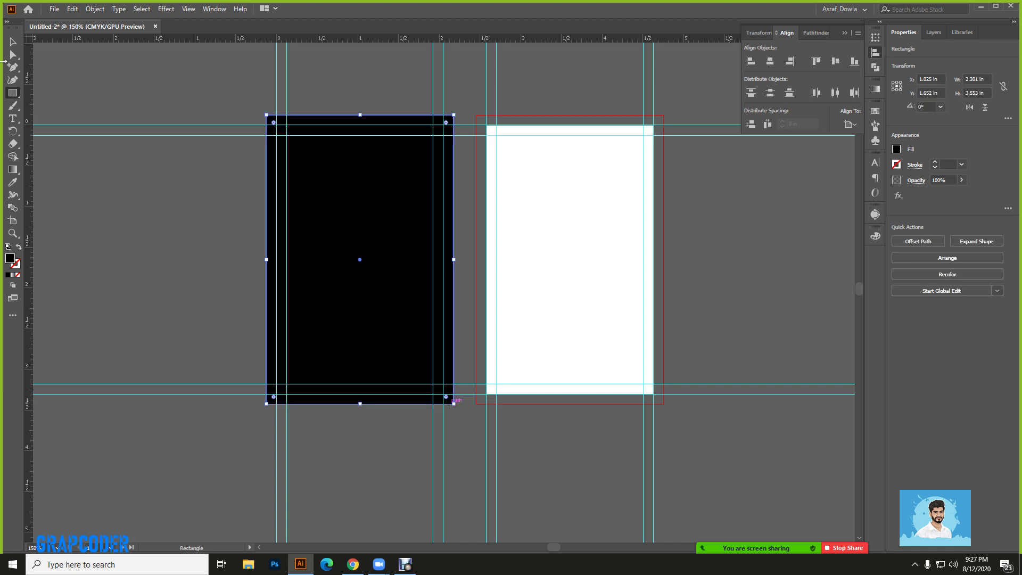
key("v")
key("i")
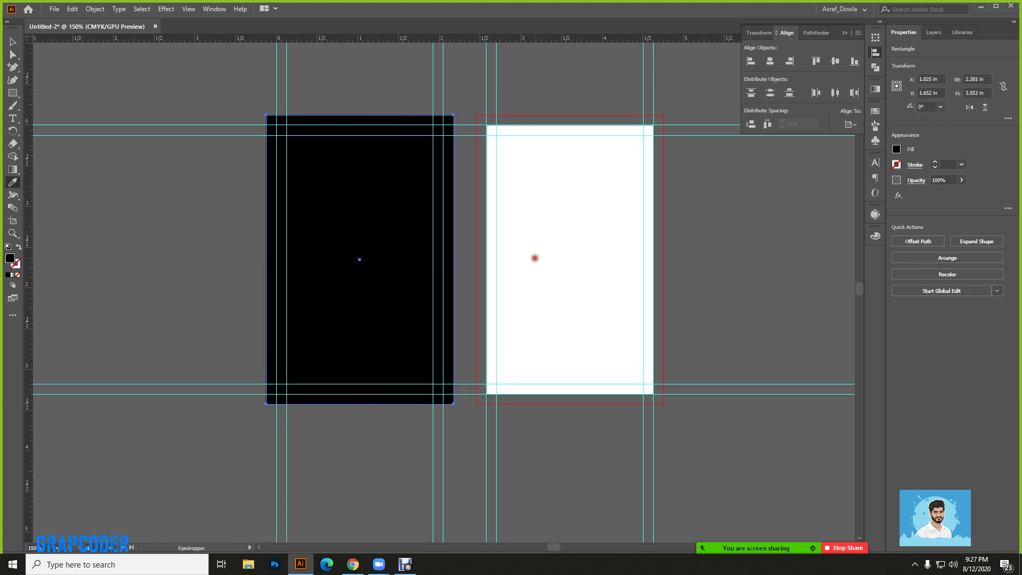
left_click(534, 258)
key("v")
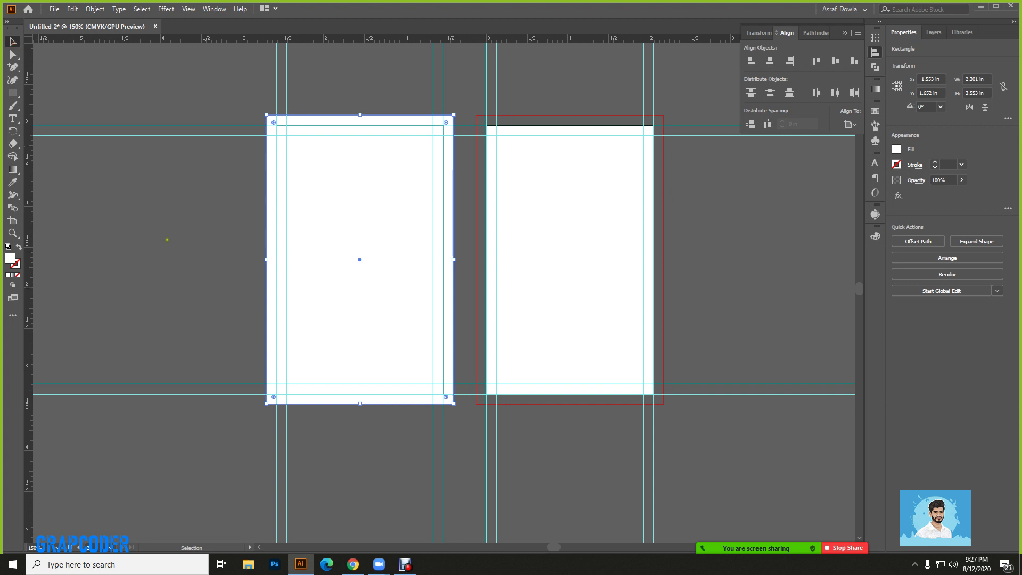
Duplicate the white rectangle onto the right artboard, then clear the selection
left_click_drag(360, 226, 570, 223)
key("ctrl+shift+a")
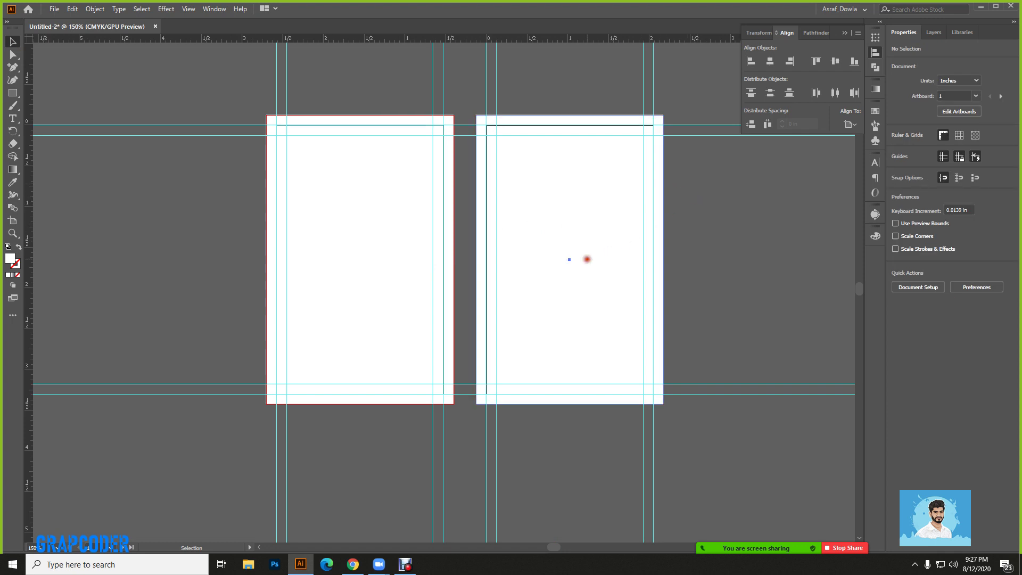
left_click(586, 258)
key("ctrl+a")
left_click(256, 264)
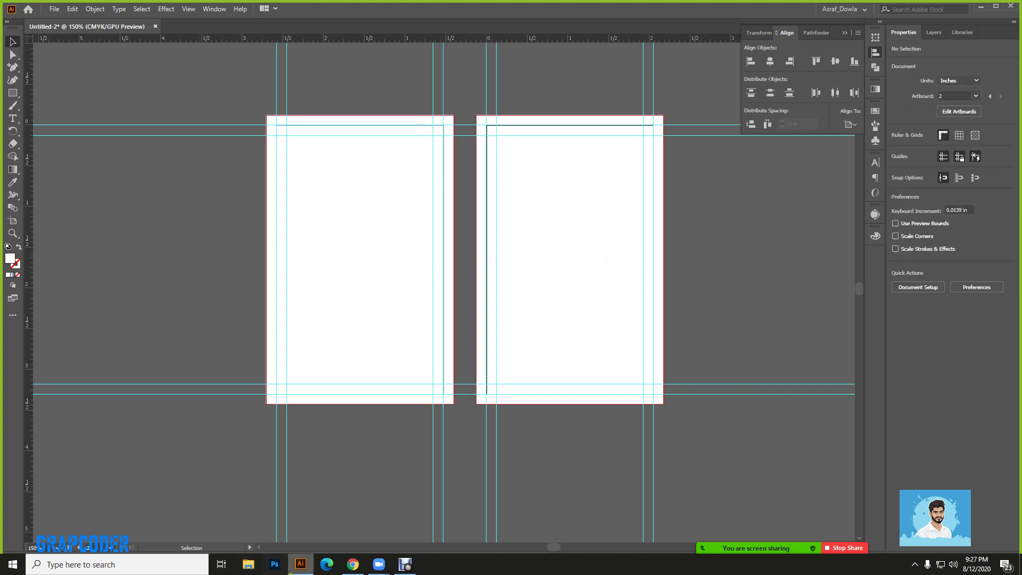
Reopen the Zoom meeting chat and move it beside the Illustrator canvas
left_click(988, 553)
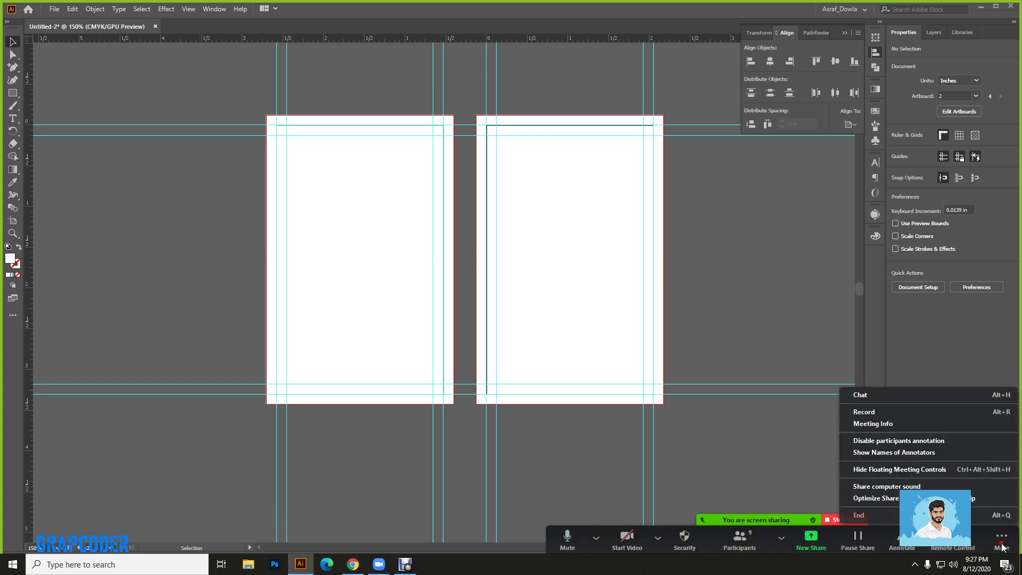
left_click(879, 394)
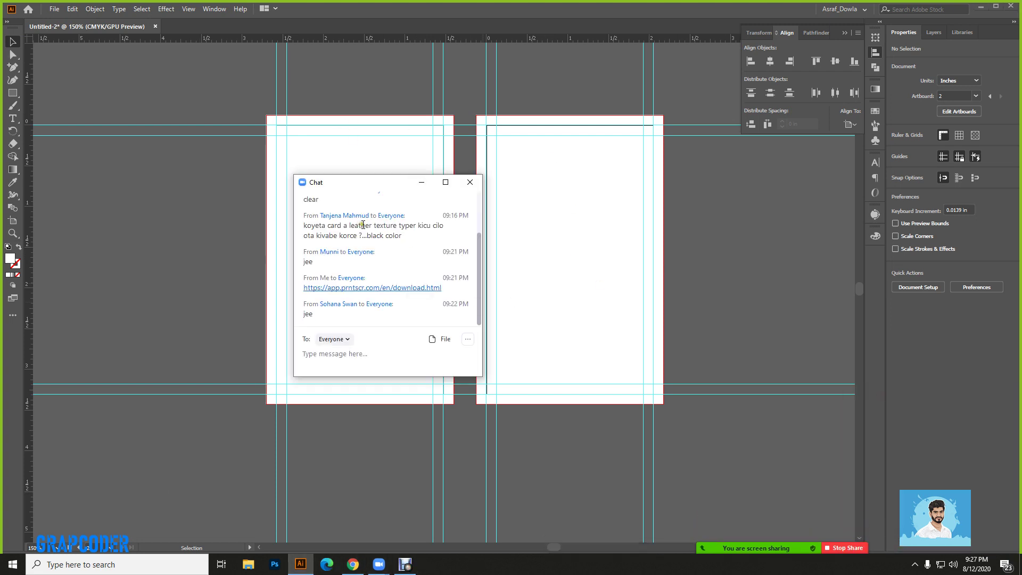
left_click_drag(370, 188, 770, 201)
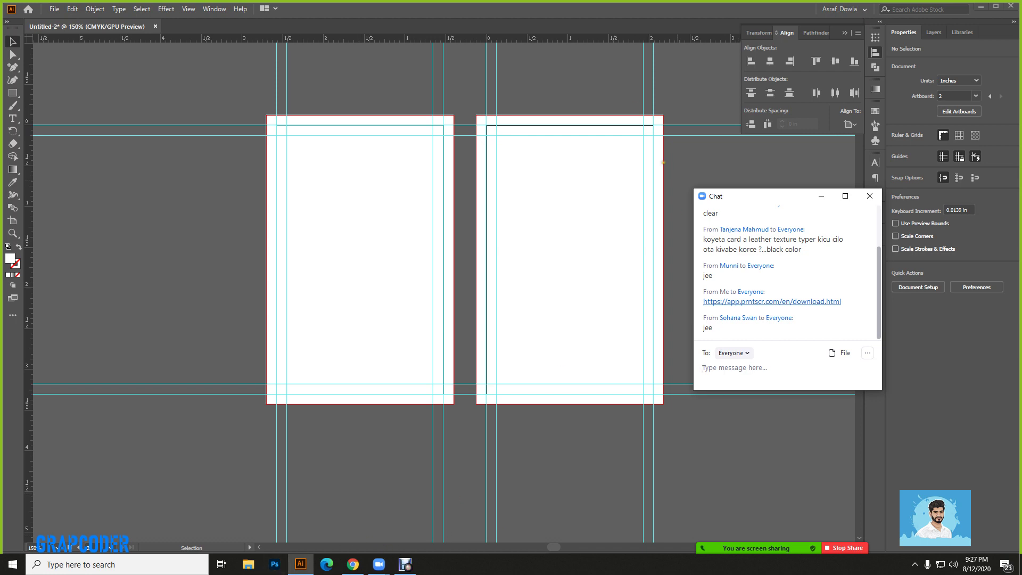
Minimize Illustrator and browse This PC to New Volume (F:) and its Explore IT folder
left_click(980, 7)
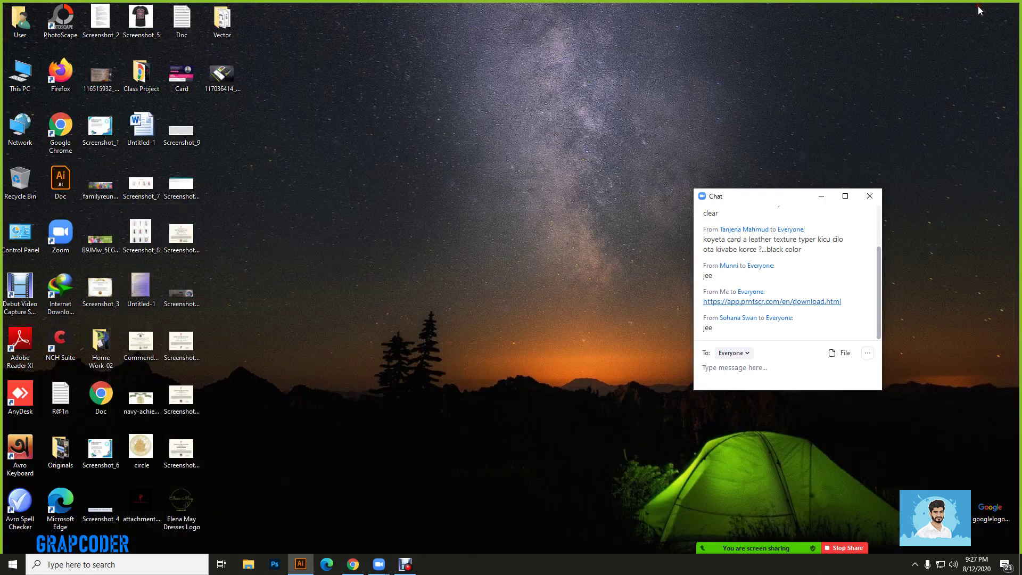
double_click(30, 88)
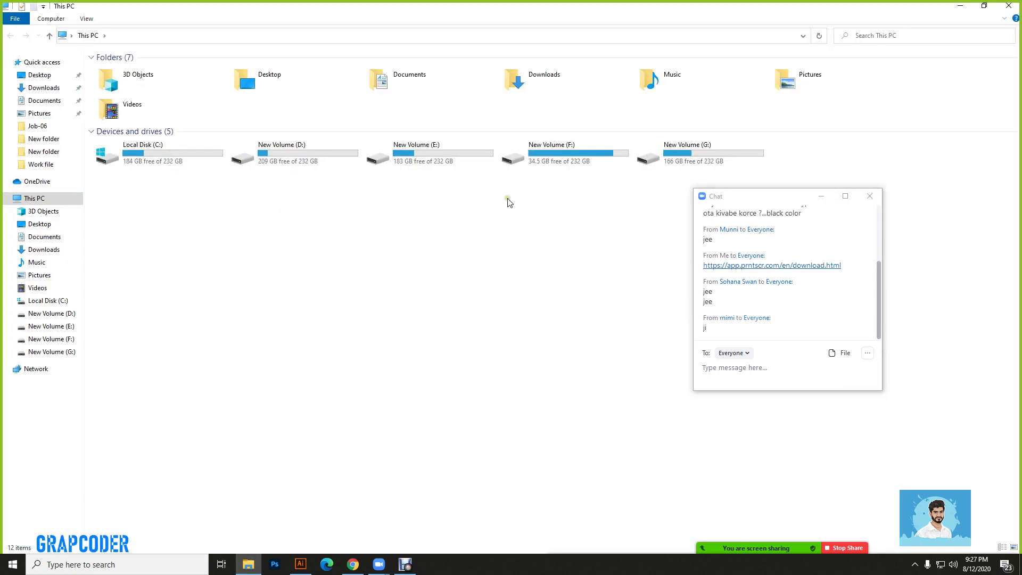
double_click(571, 148)
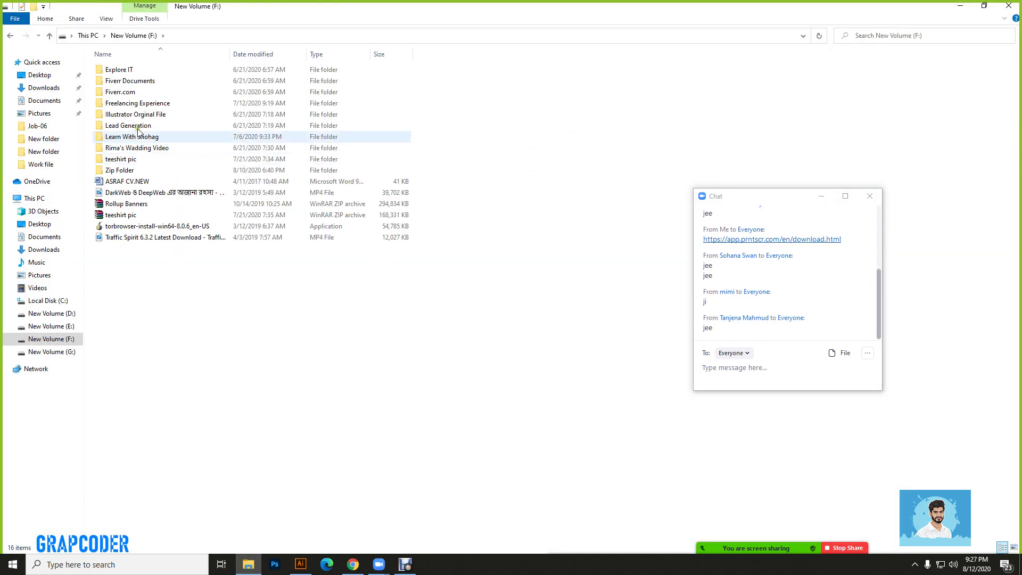
left_click(134, 69)
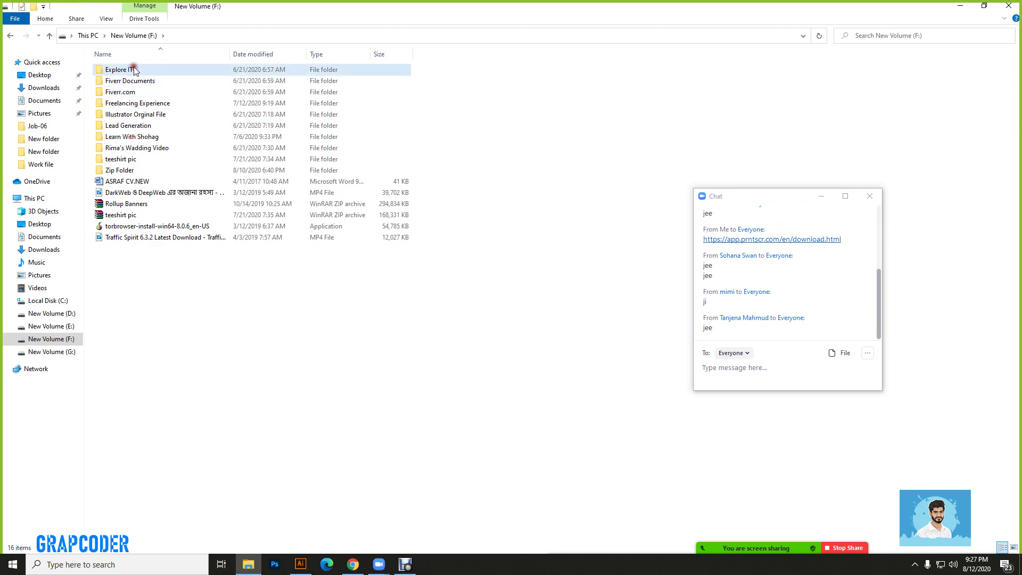
double_click(134, 69)
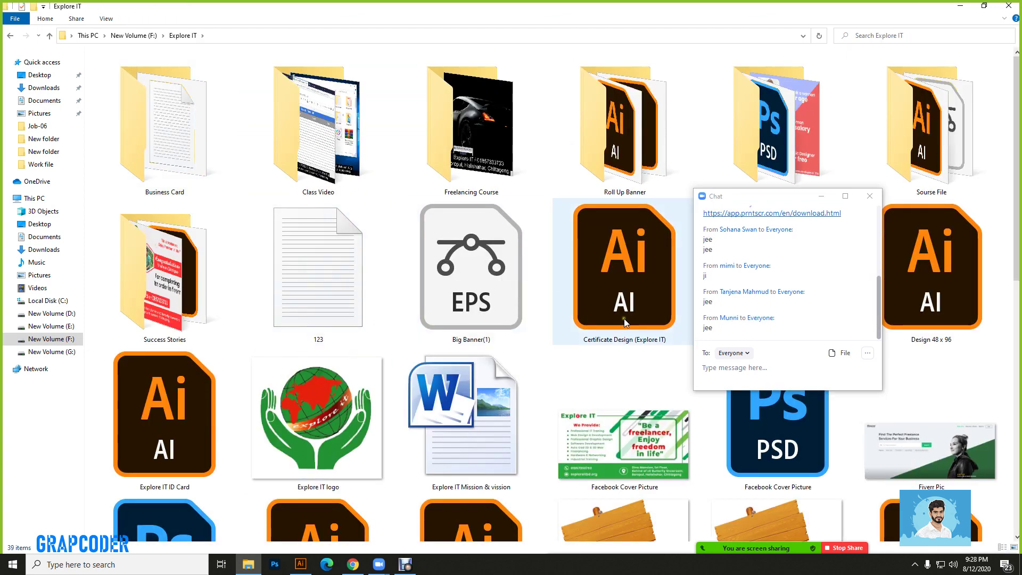
Open Explore IT ID Card.ai and zoom around to inspect both card sides
double_click(165, 406)
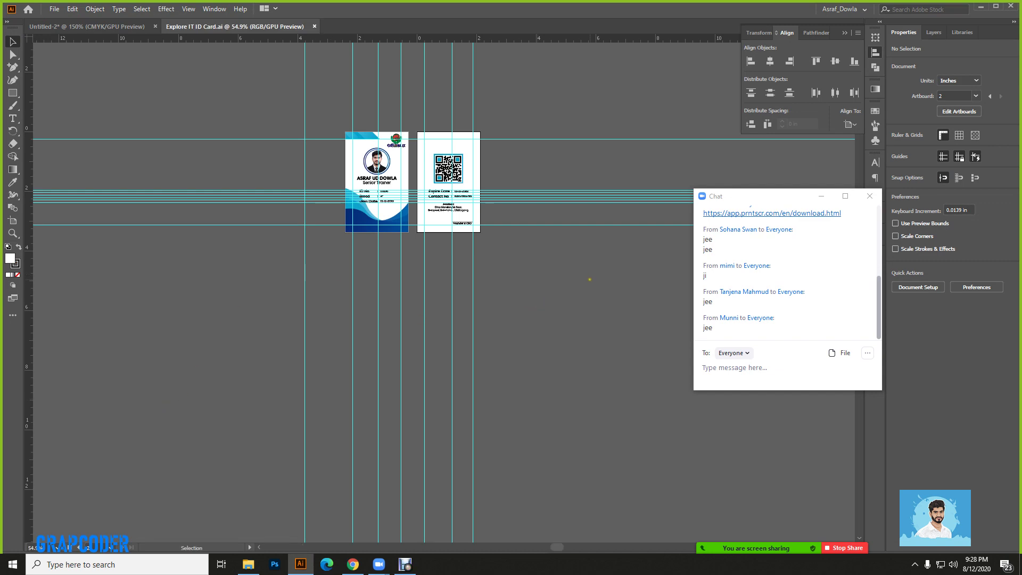
scroll(368, 177, "up", 4)
scroll(398, 193, "down", 2)
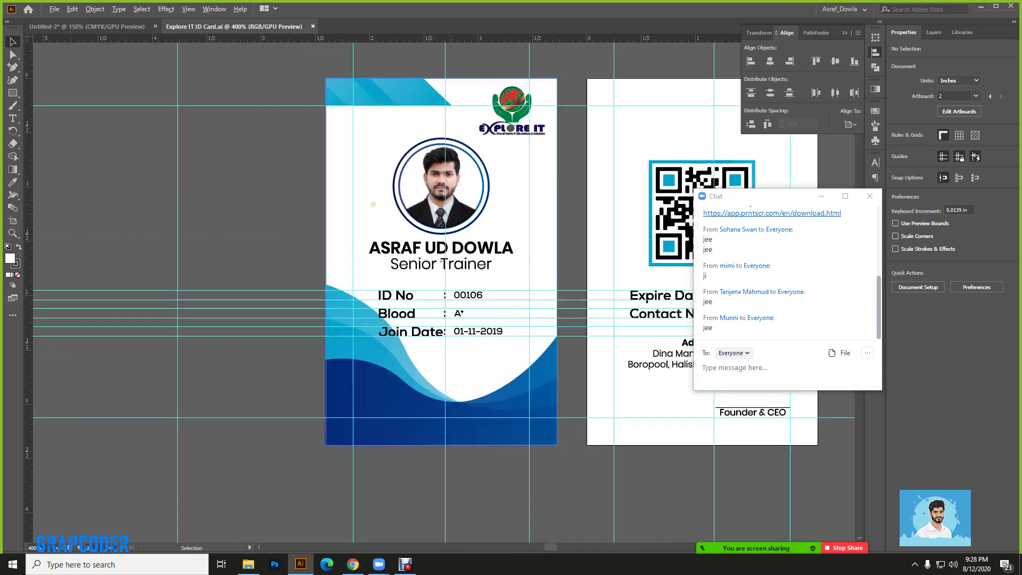
scroll(405, 197, "up", 1)
scroll(426, 213, "up", 1)
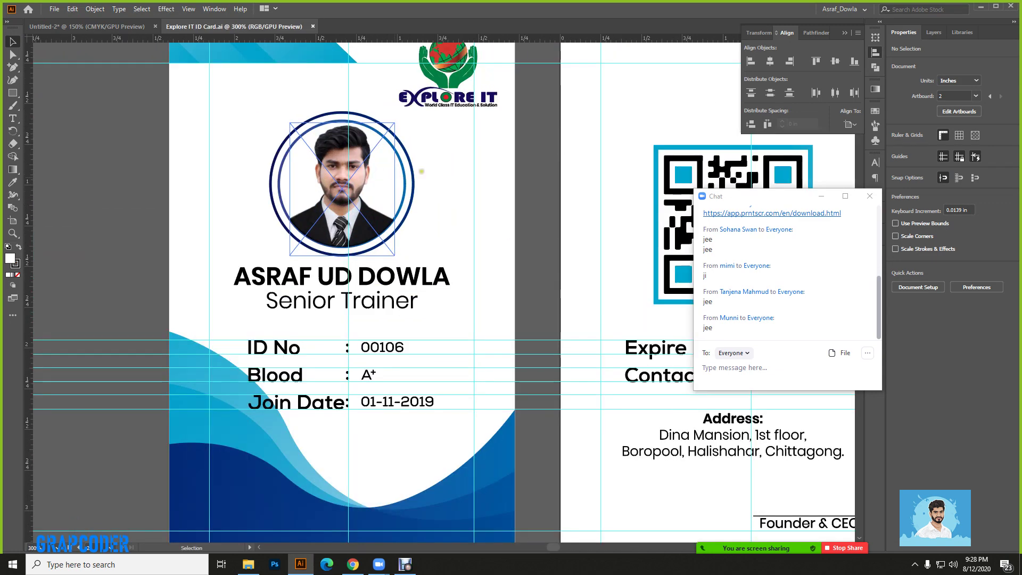
scroll(452, 232, "up", 1)
scroll(453, 233, "down", 1)
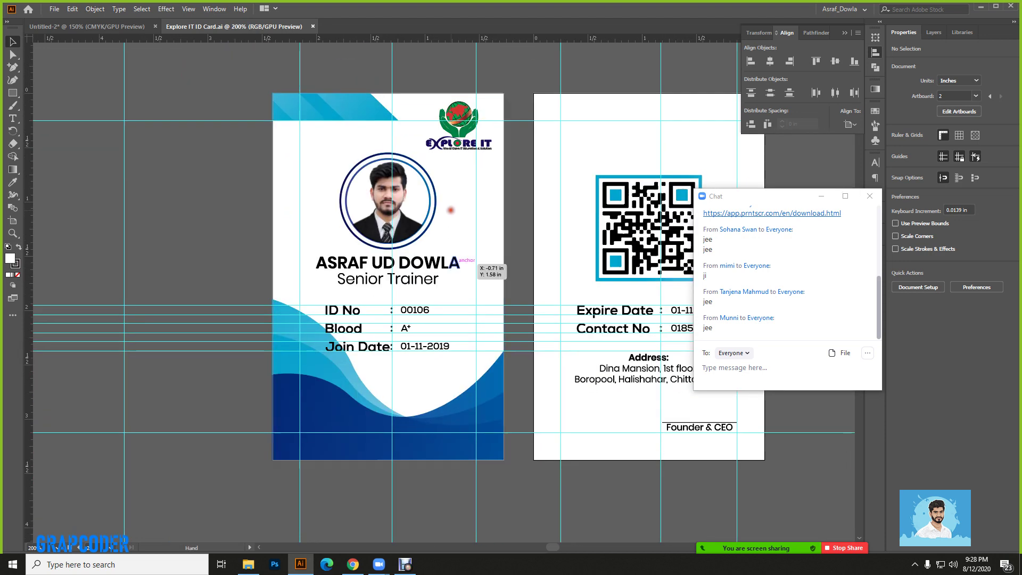
scroll(446, 185, "up", 1)
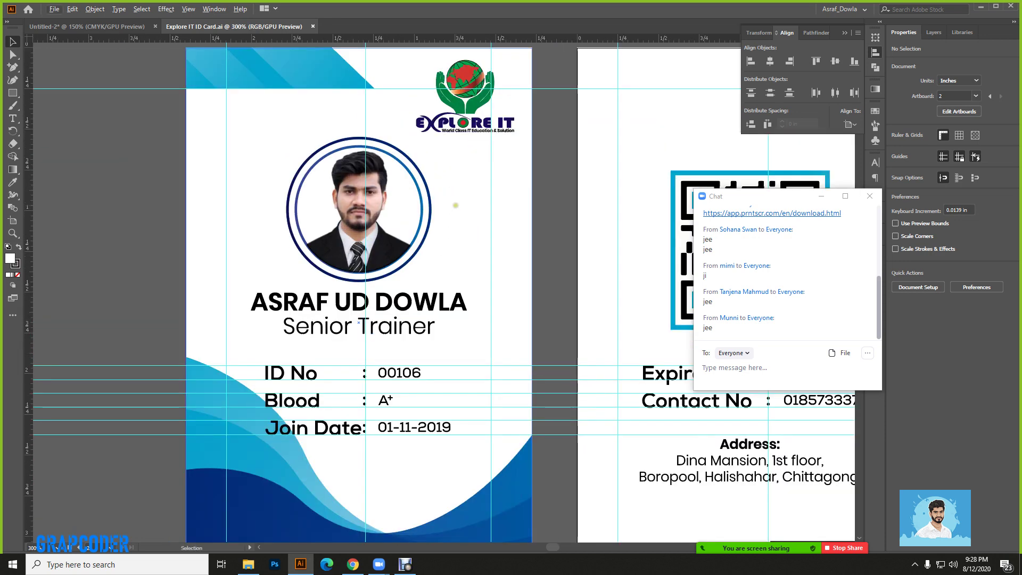
scroll(455, 205, "down", 1)
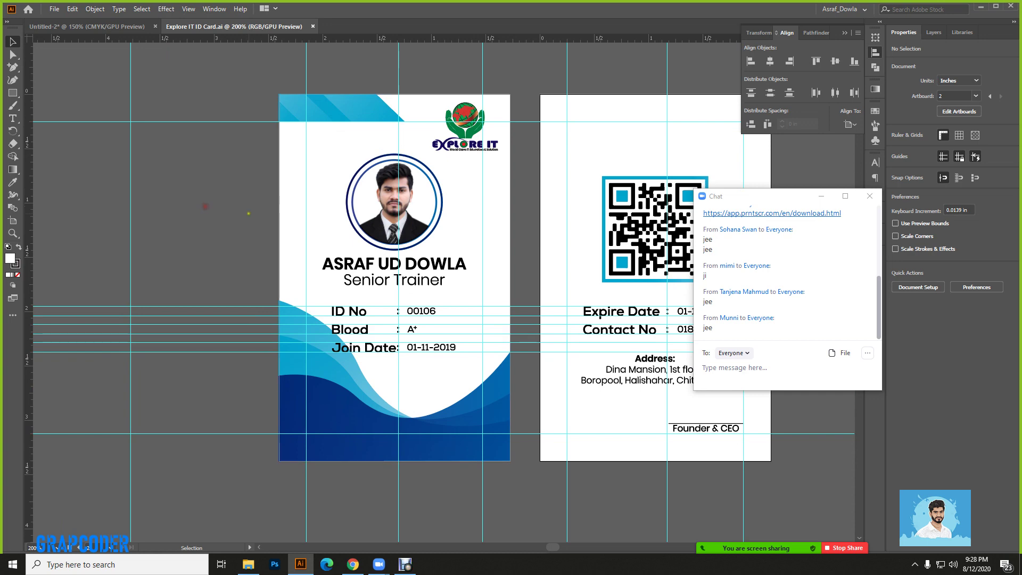
left_click_drag(248, 213, 258, 193)
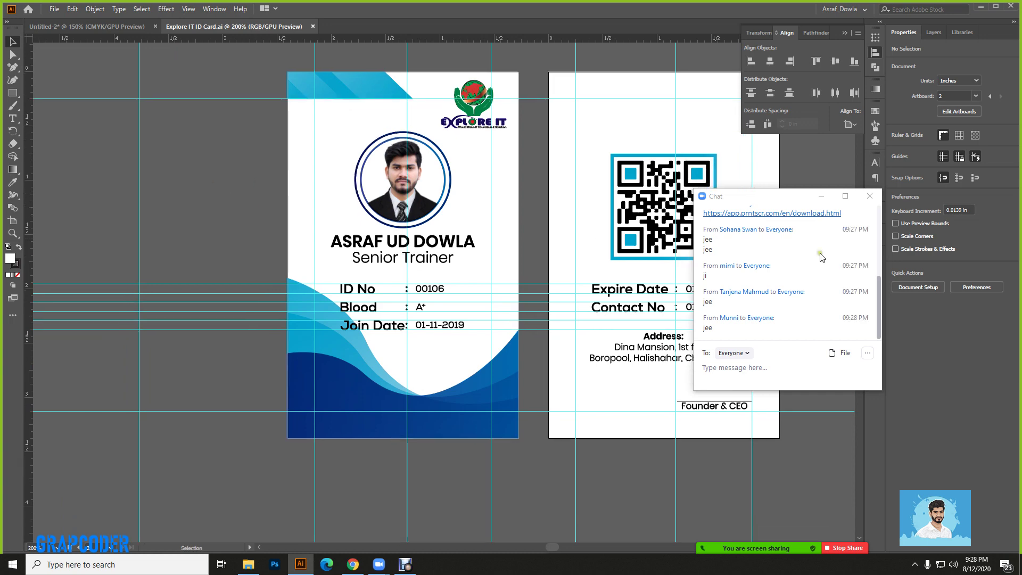
Hide the covering chat window and zoom and pan until both card sides are in view
left_click(821, 196)
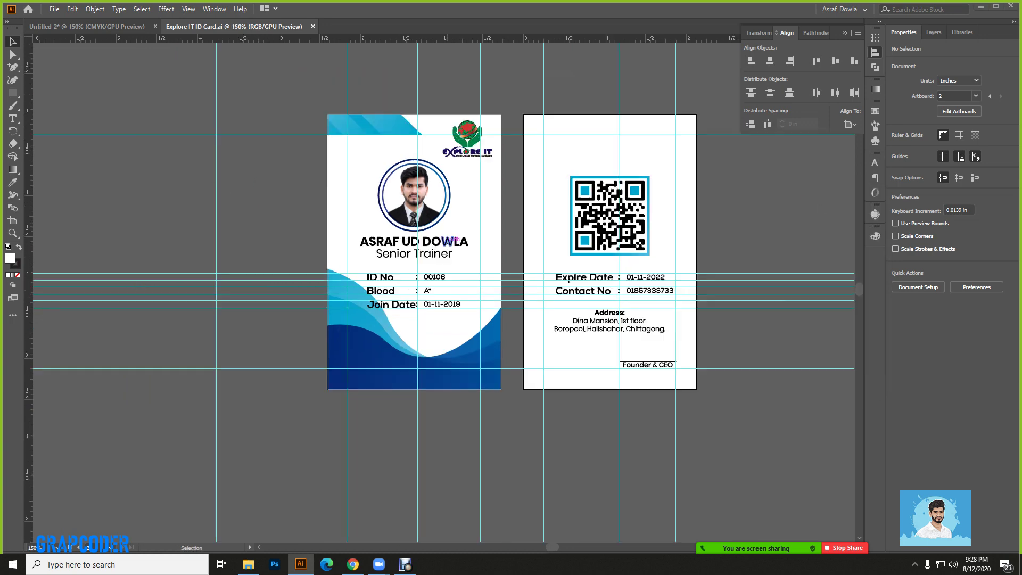
scroll(451, 238, "up", 1)
scroll(451, 238, "up", 1)
scroll(425, 227, "down", 2)
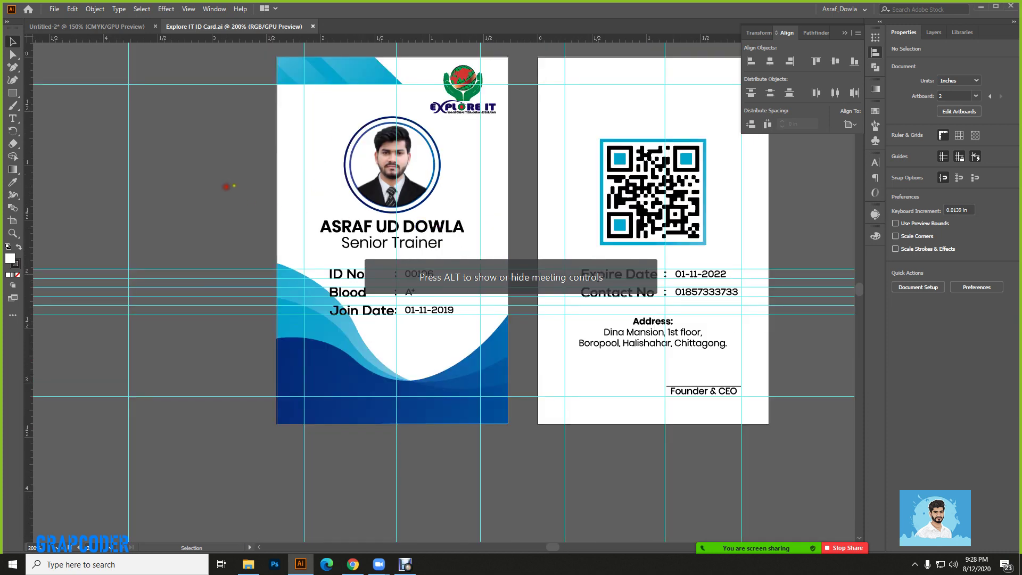
scroll(213, 133, "up", 1)
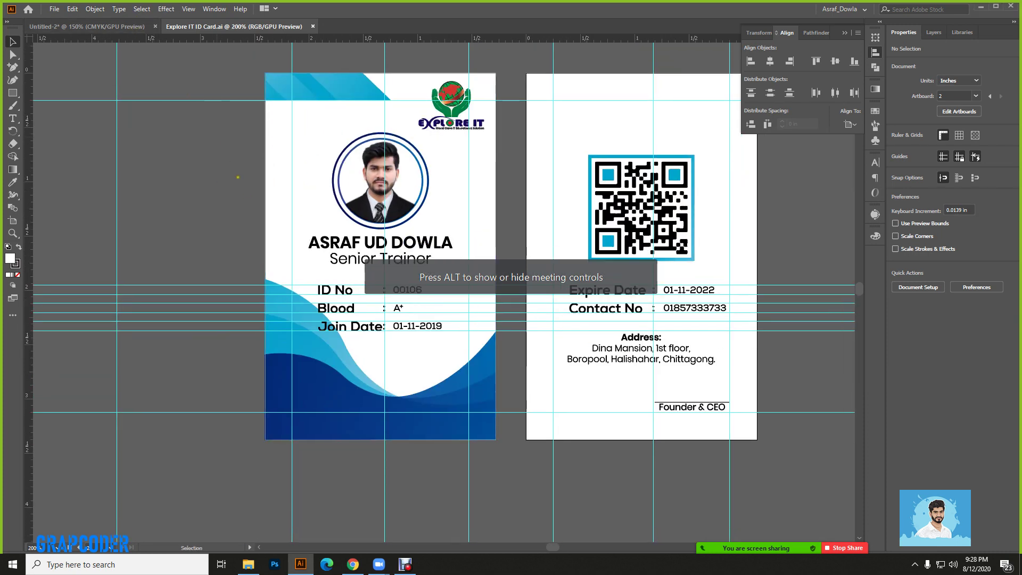
scroll(284, 315, "up", 1)
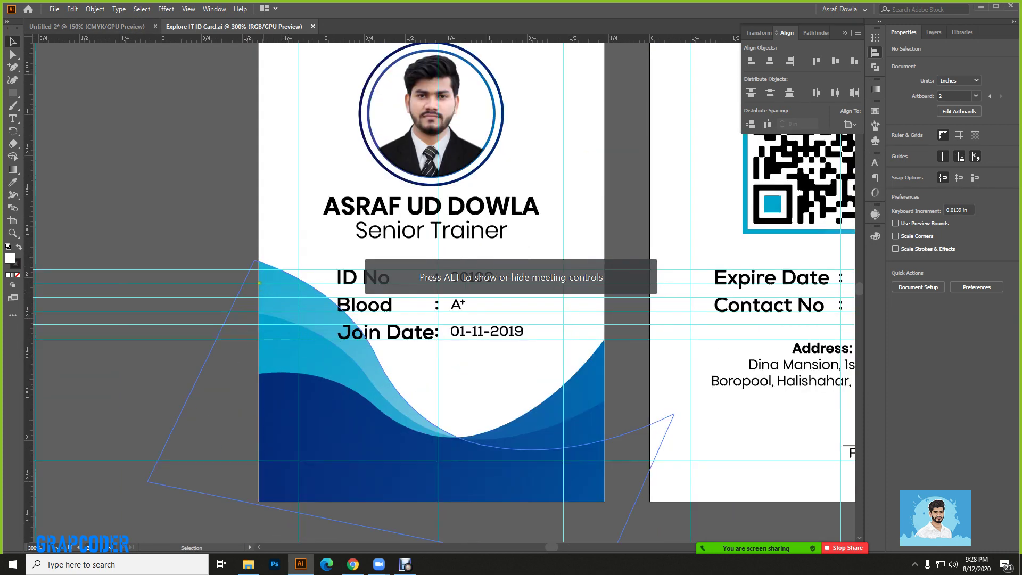
scroll(283, 315, "up", 2)
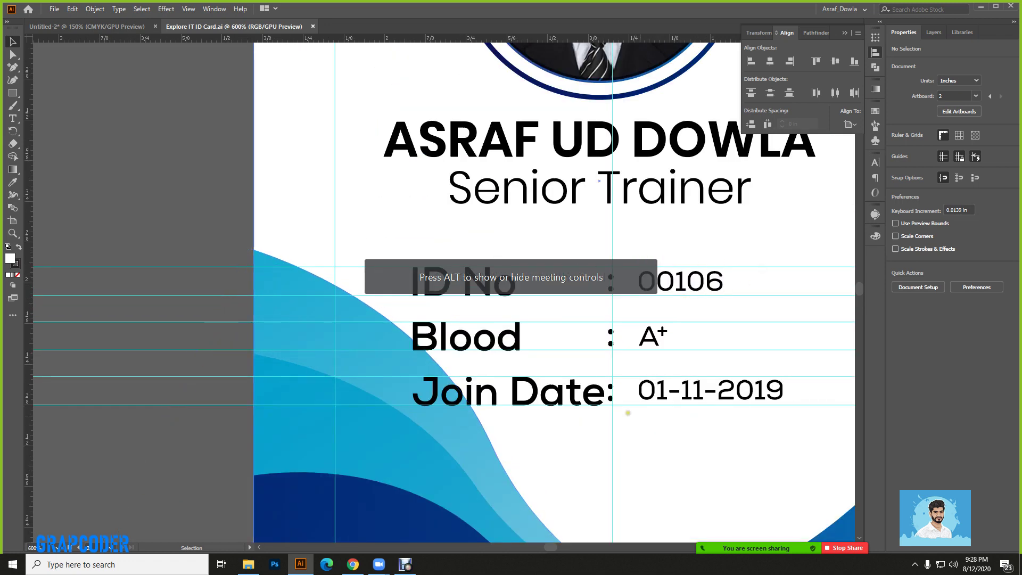
scroll(629, 412, "down", 2)
left_click_drag(533, 372, 439, 371)
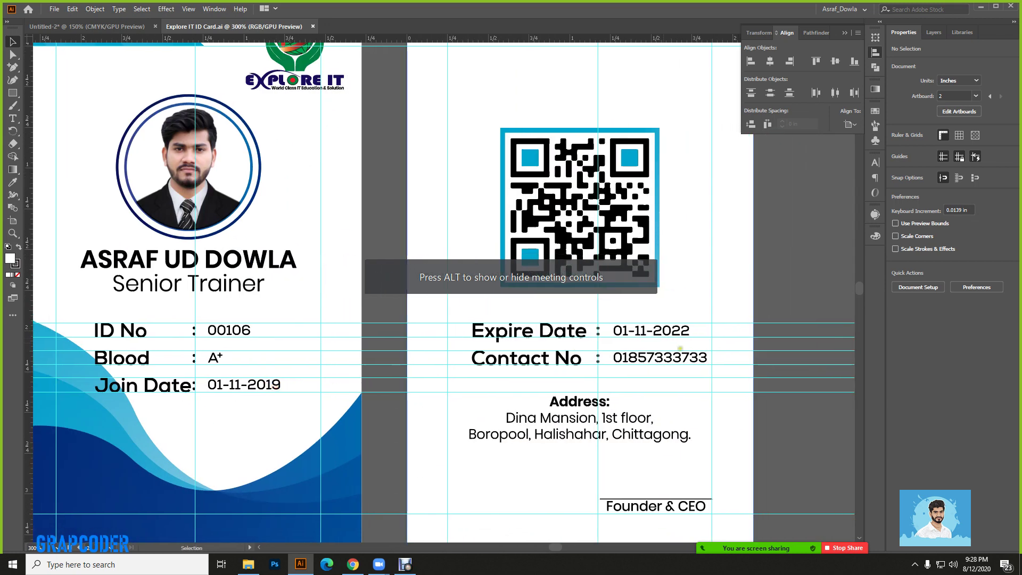
scroll(680, 348, "down", 1)
scroll(680, 348, "down", 1)
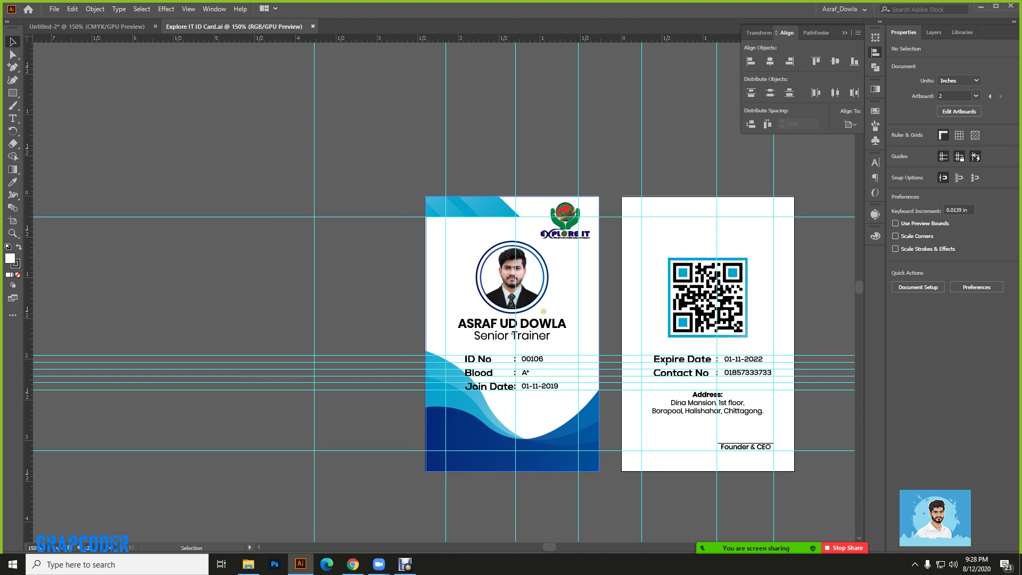
scroll(546, 310, "up", 1)
left_click(377, 273)
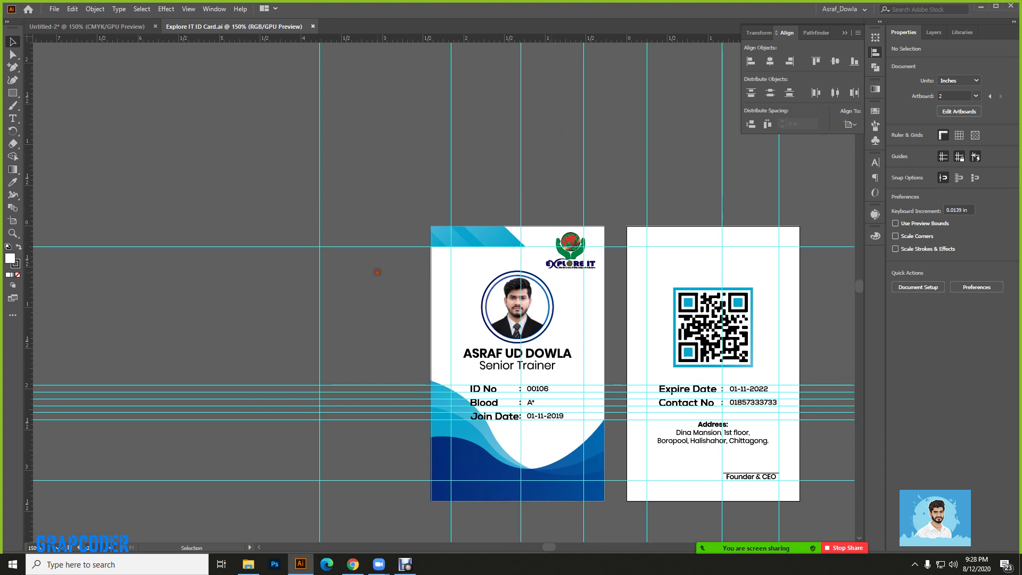
Compare the blank Untitled-2 with the reference, zooming in on the card front
left_click(86, 26)
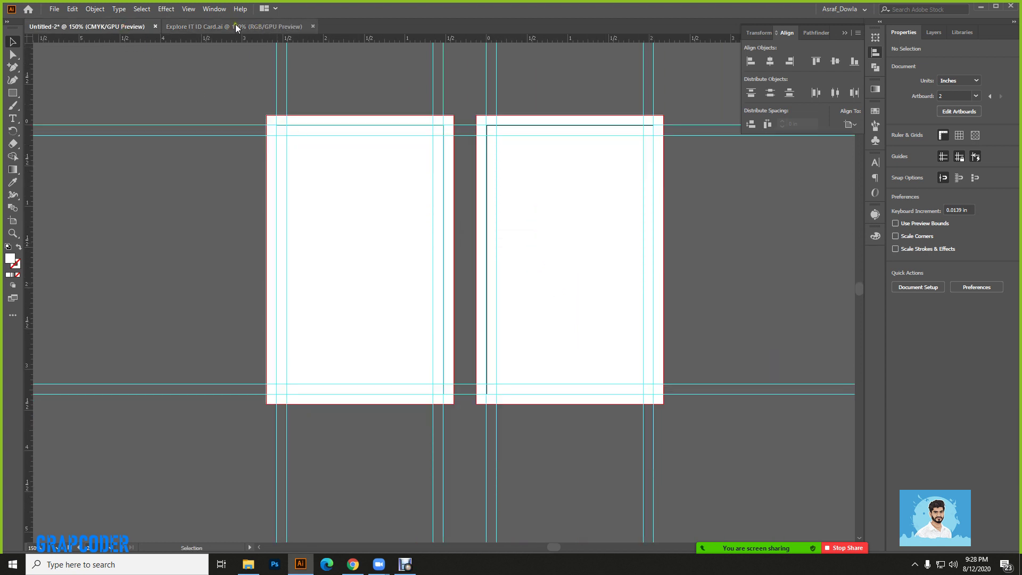
left_click(205, 27)
key("ctrl+plus")
key("ctrl+plus")
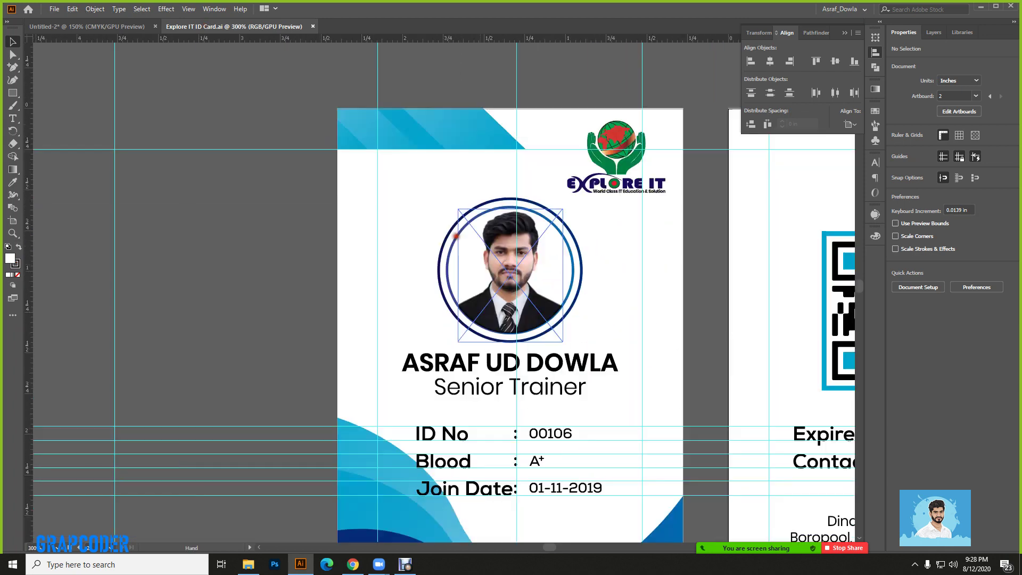
key("ctrl+minus")
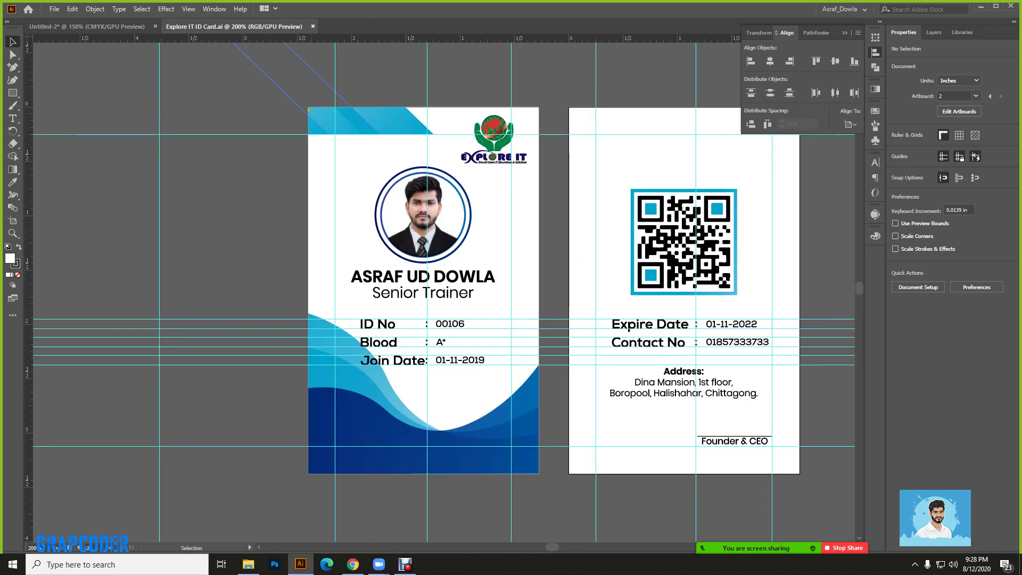
Select the reference's front card group to inspect its parts, then return to Untitled-2
left_click_drag(258, 91, 381, 208)
left_click(269, 114)
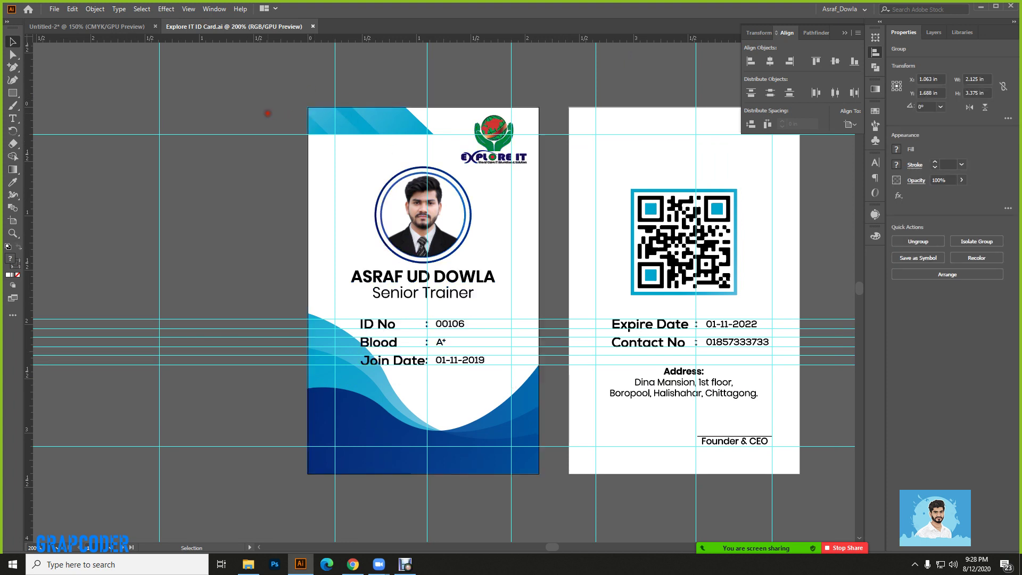
left_click(315, 113)
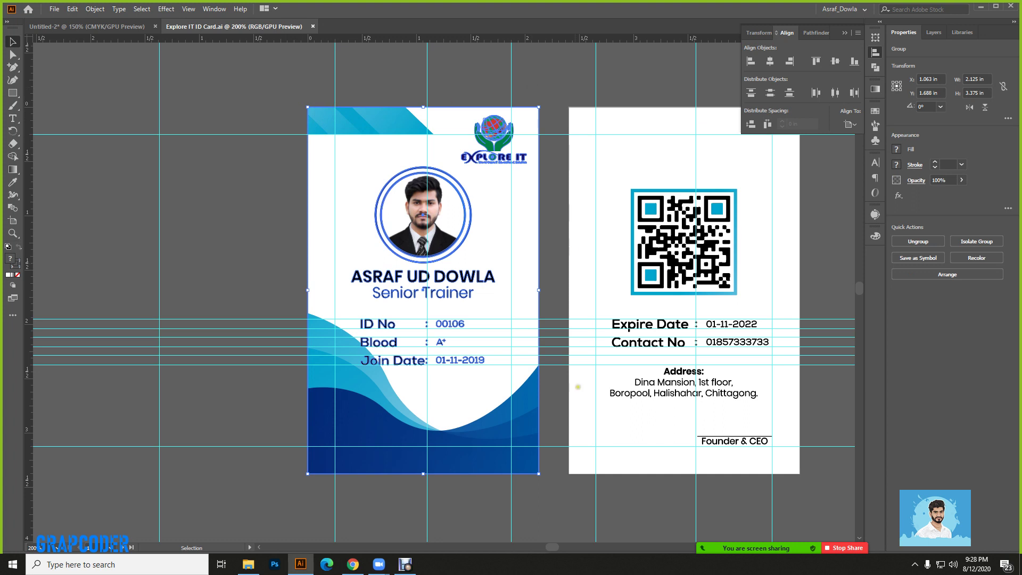
left_click(556, 489)
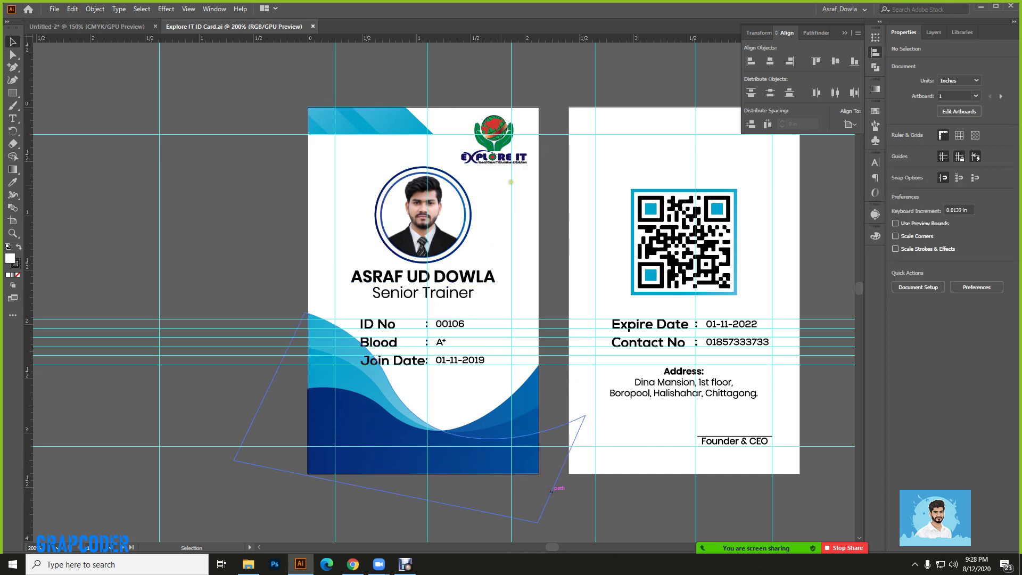
left_click(90, 26)
With the Pen tool, draw a closed wave-topped shape across the lower front card
scroll(267, 188, "up", 2)
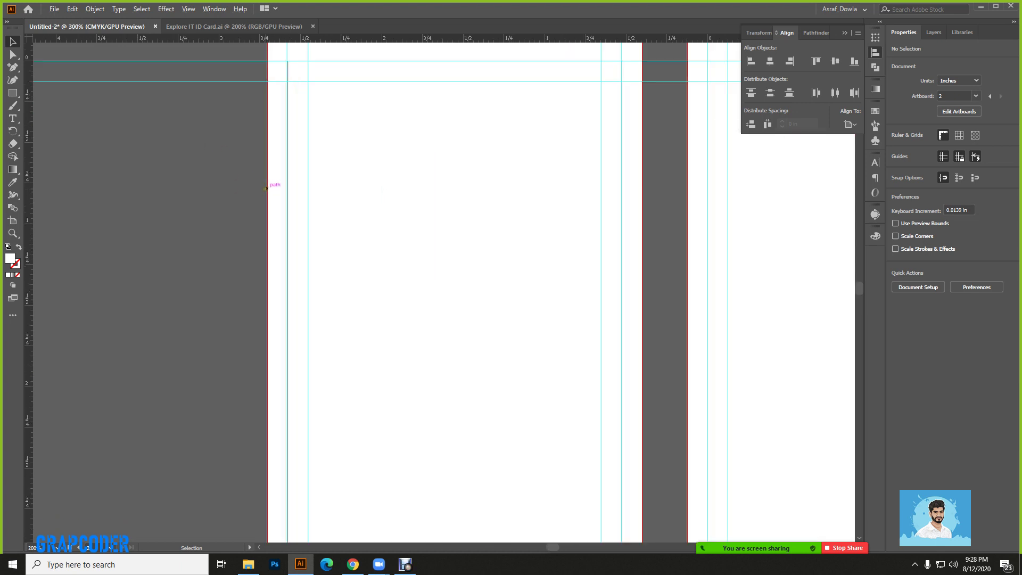
scroll(368, 210, "down", 1)
scroll(394, 234, "down", 1)
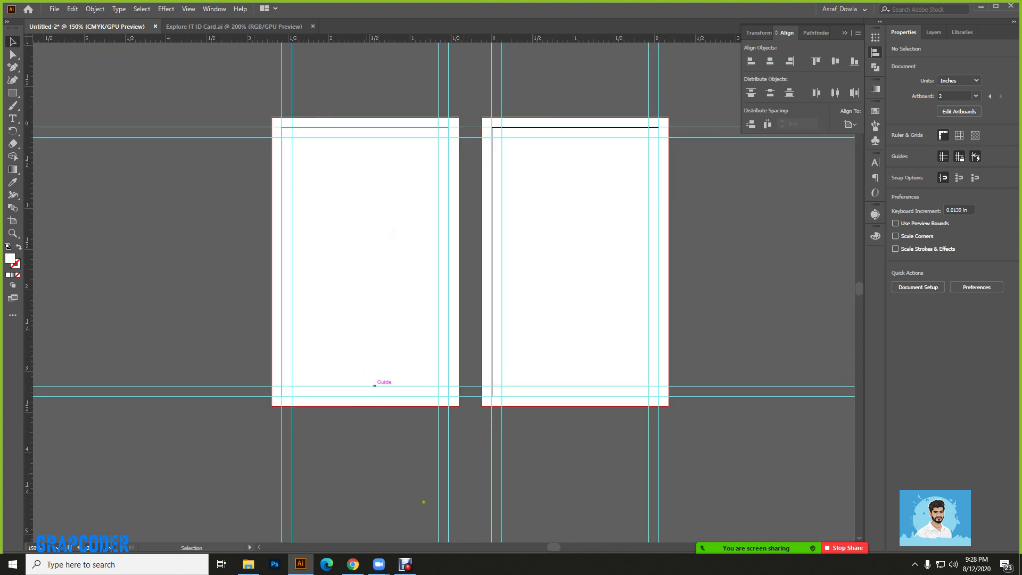
scroll(361, 349, "up", 1)
scroll(384, 340, "down", 1)
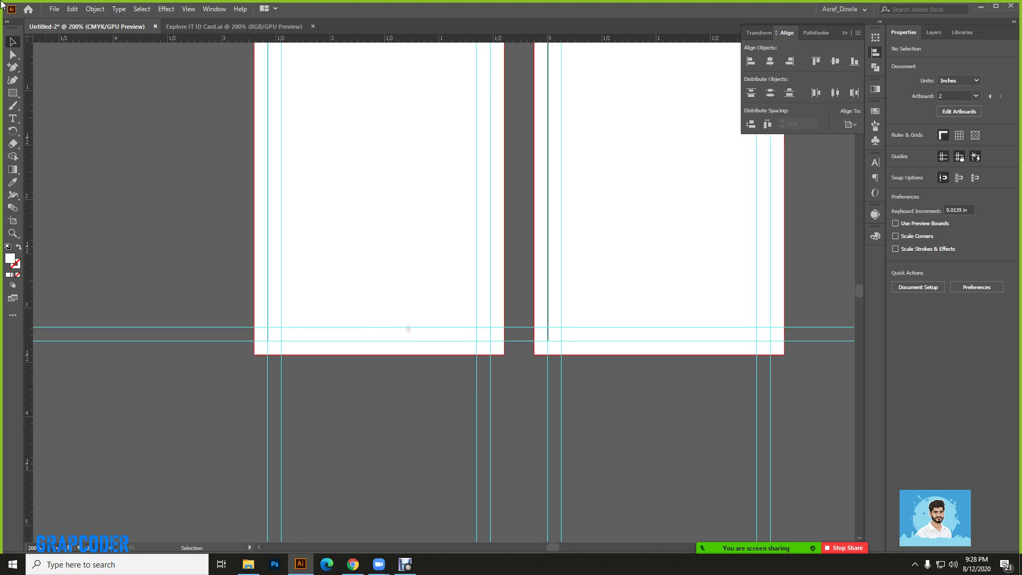
key("p")
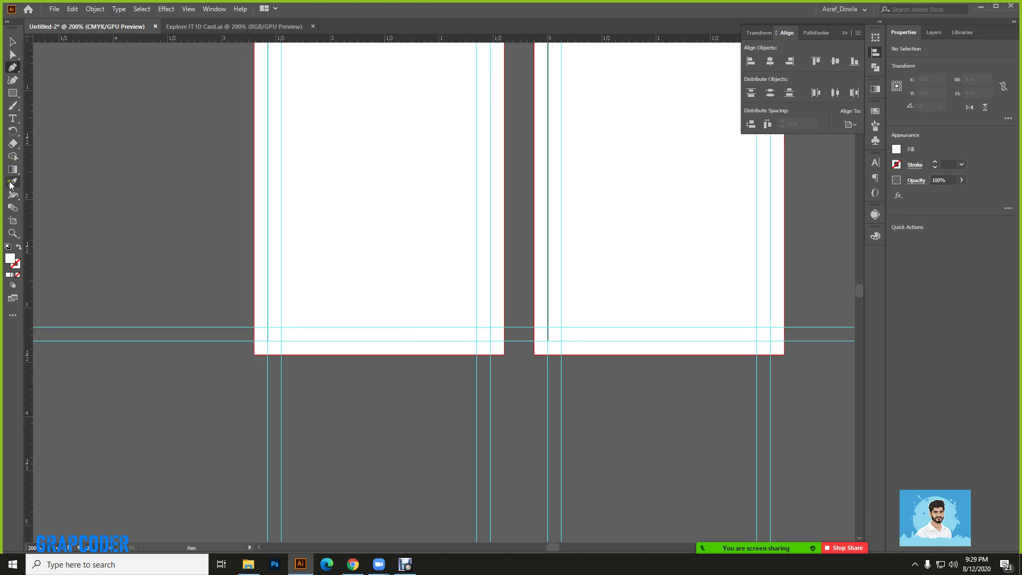
key("ctrl")
left_click(225, 297)
left_click_drag(361, 276, 441, 308)
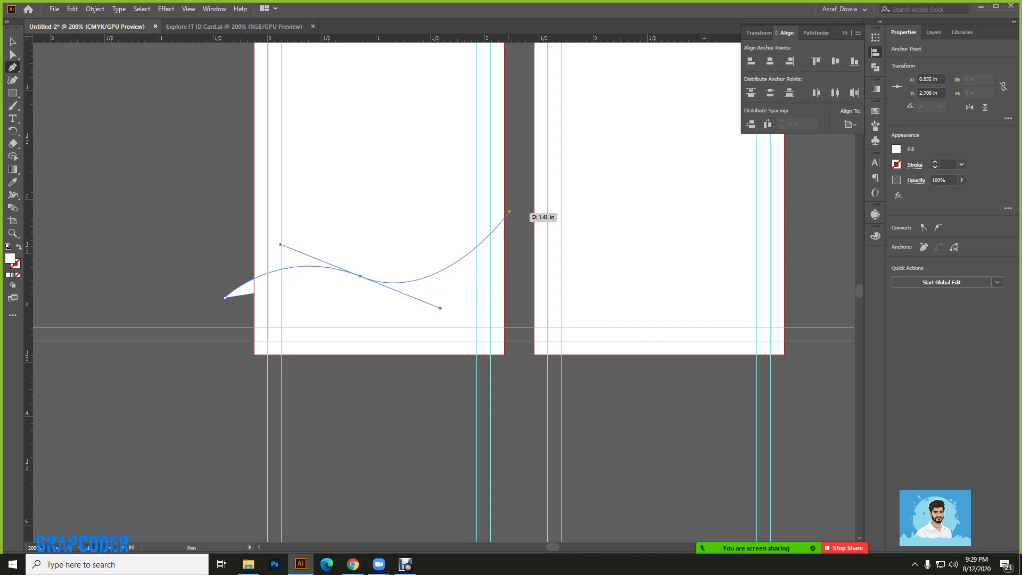
left_click(515, 197)
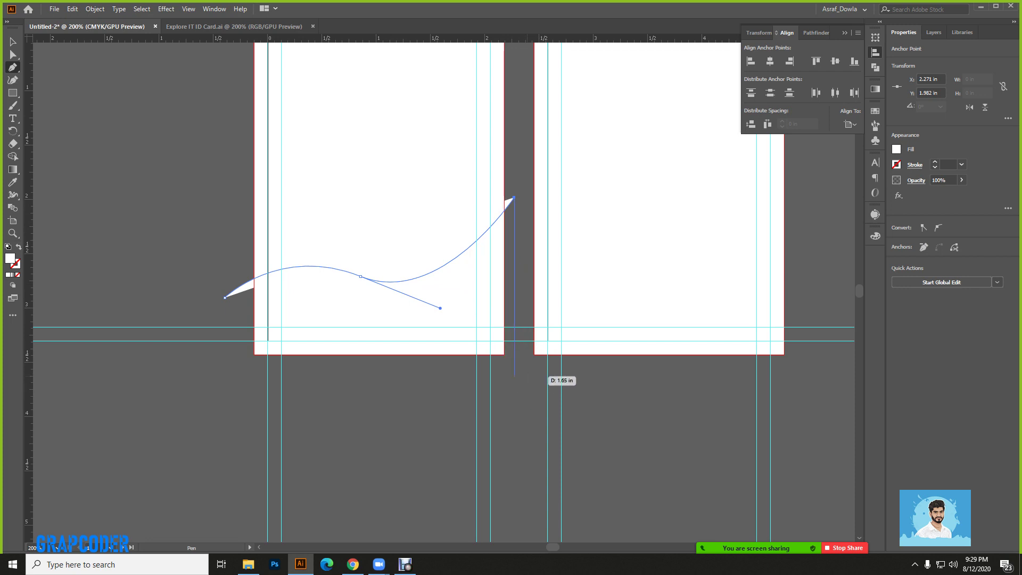
left_click(515, 376)
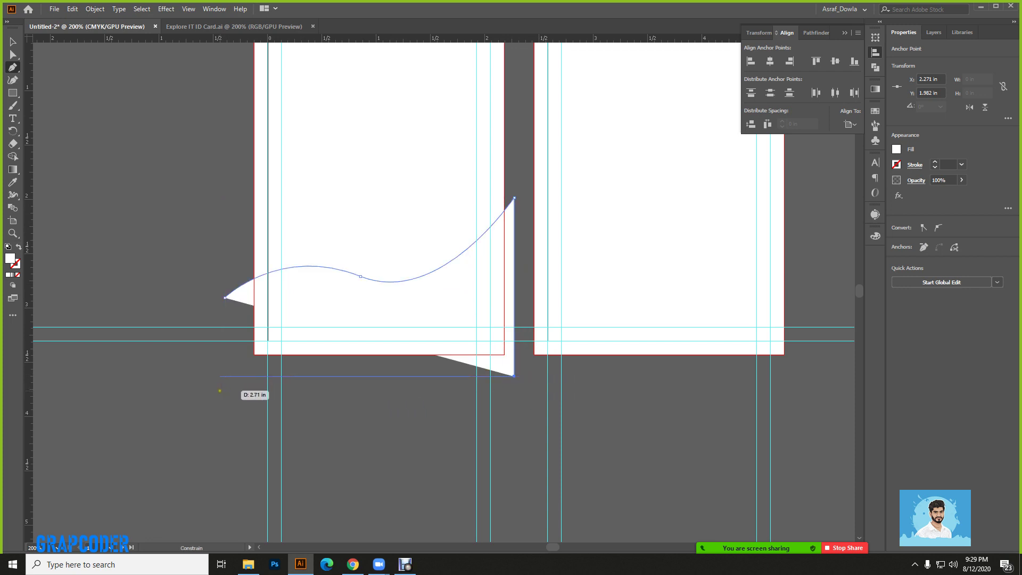
left_click(225, 376)
left_click(224, 297)
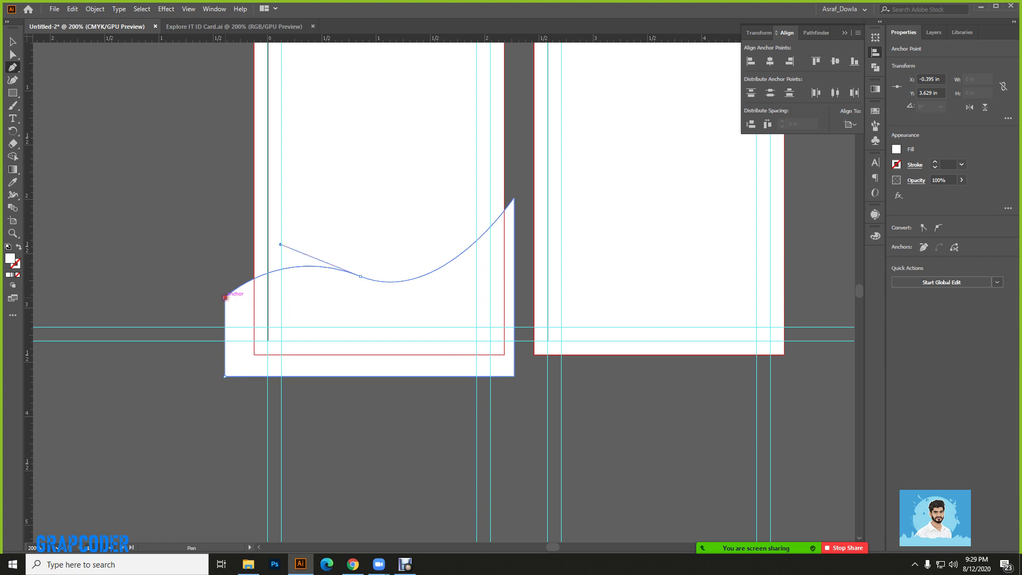
Return to the Selection tool and click the wave shape to check it
left_click(13, 41)
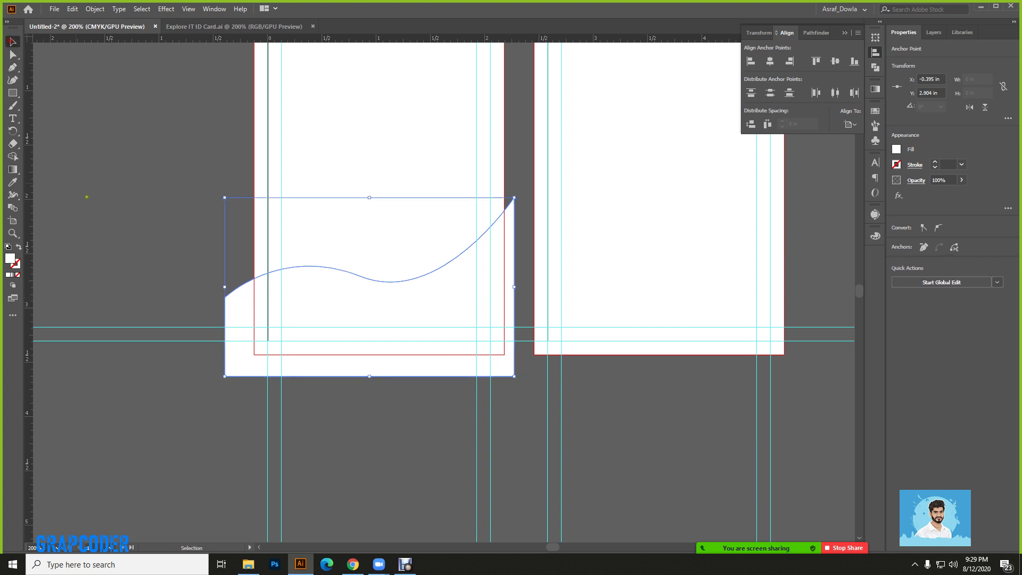
left_click(88, 202)
left_click(397, 301)
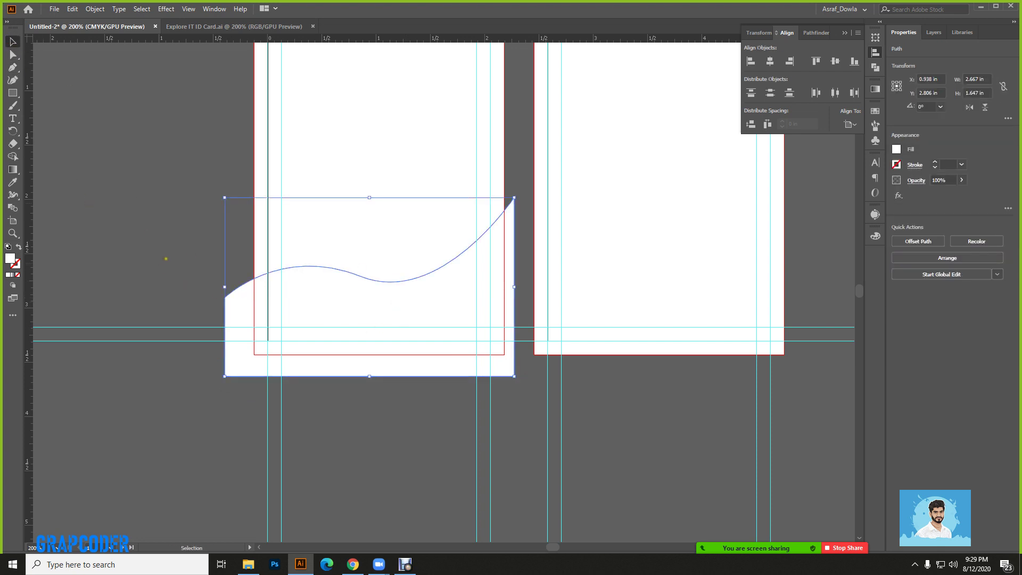
left_click(148, 250)
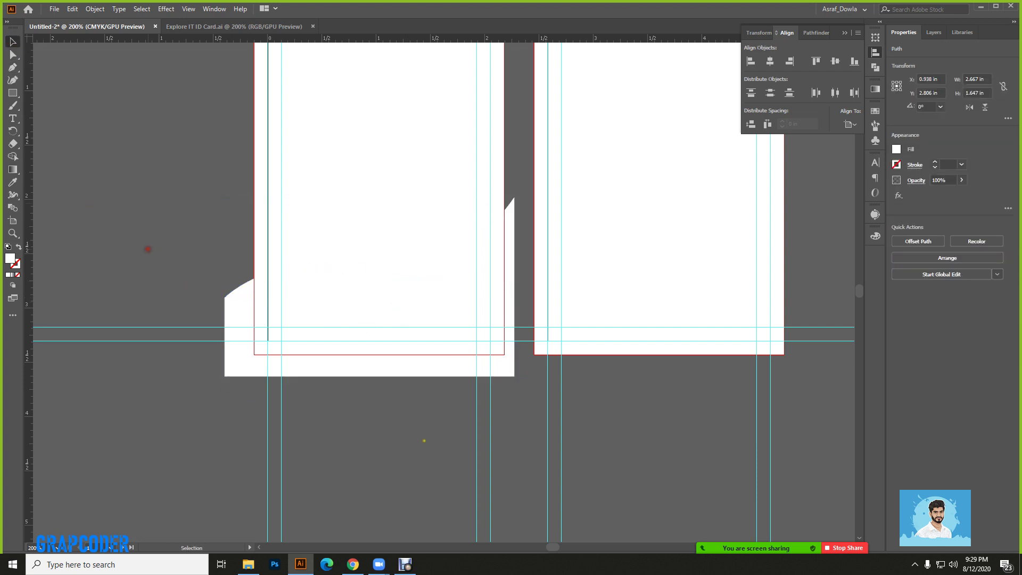
left_click(352, 564)
Close the old browser tabs and open uiGradients from the Color Site bookmarks
left_click(505, 10)
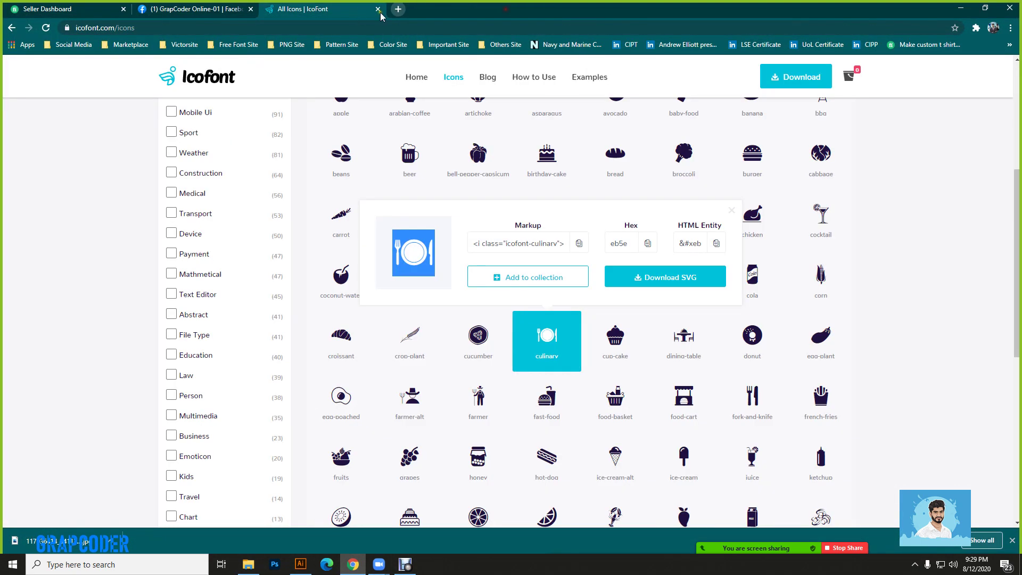
left_click(378, 9)
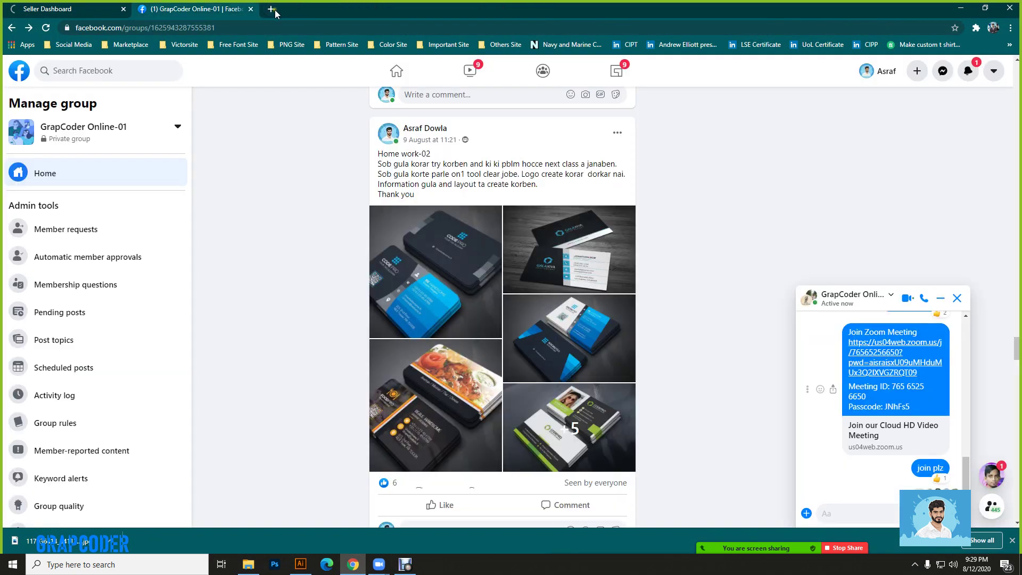
left_click(283, 9)
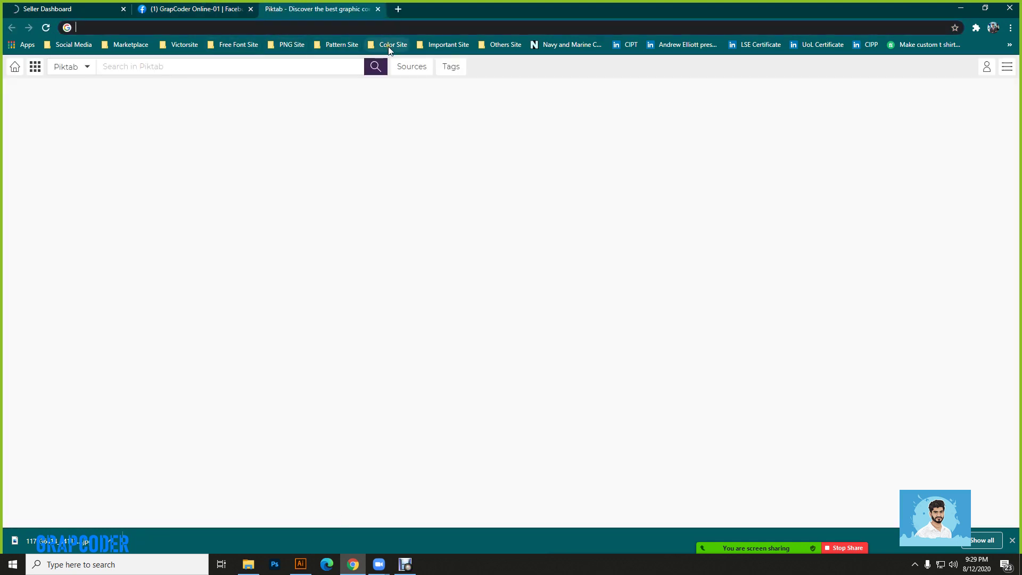
left_click(389, 46)
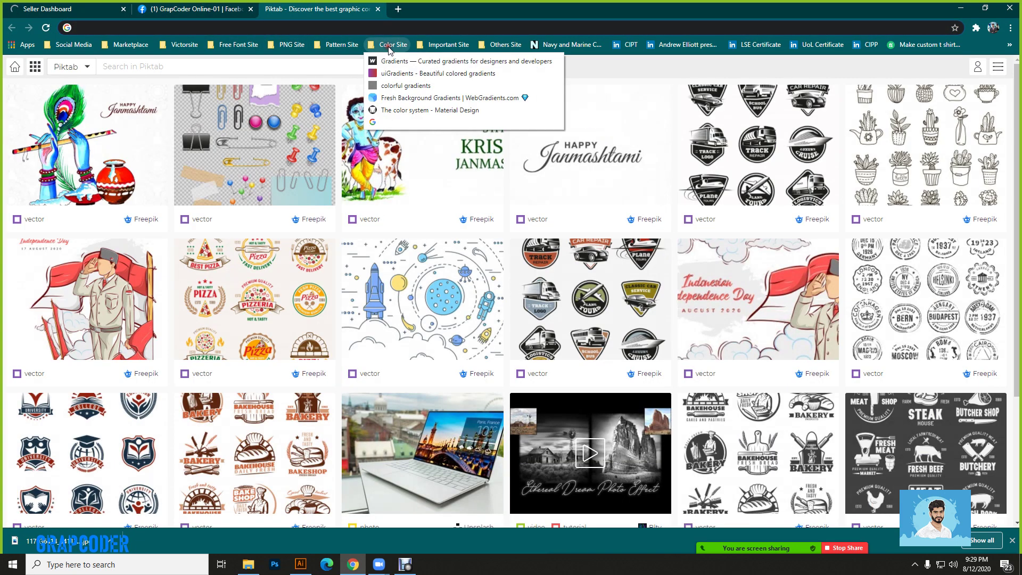
left_click(438, 74)
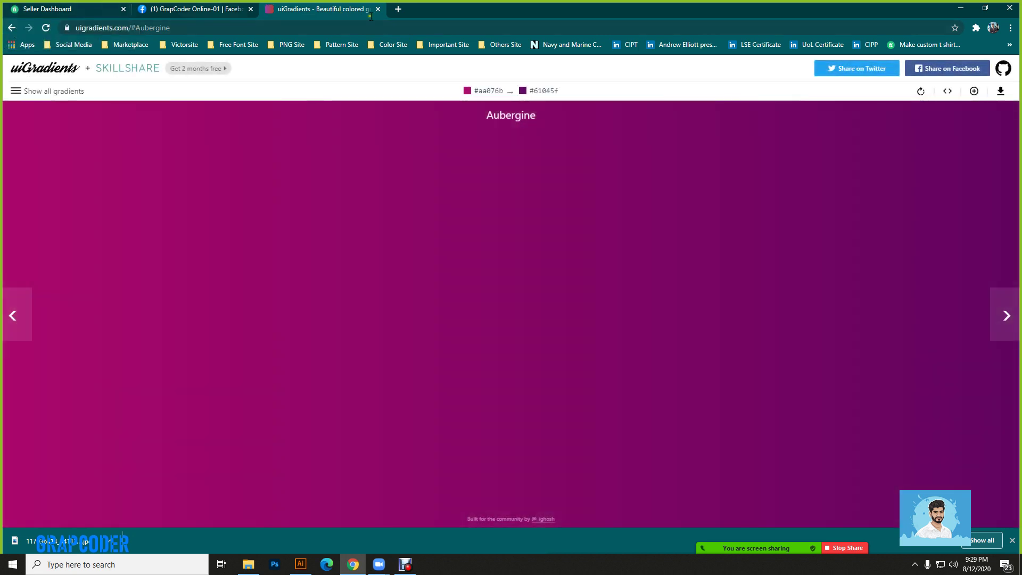
Browse to the Playing with Reds gradient and copy its start colour #d31027
left_click(1006, 317)
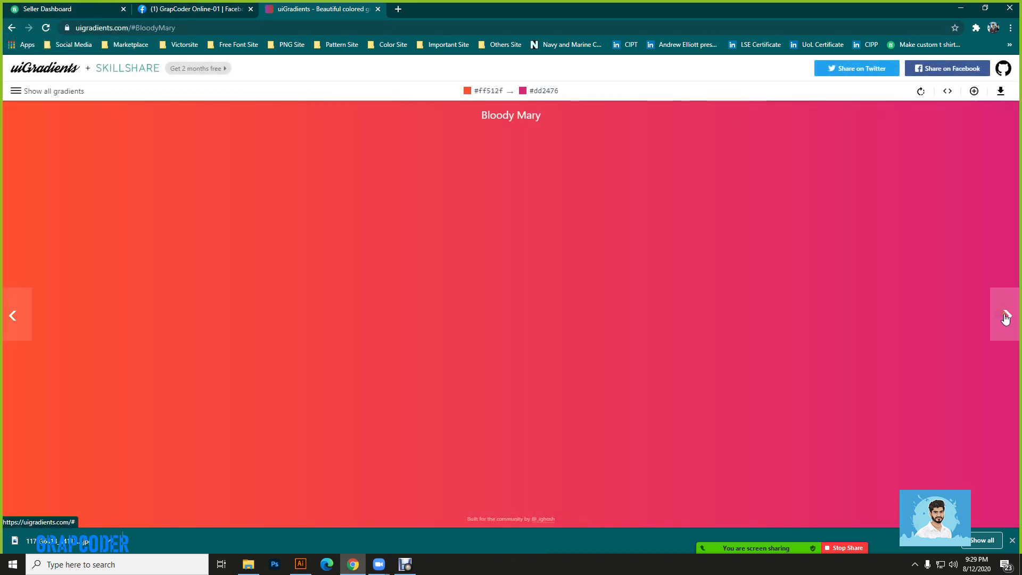
left_click(1007, 318)
left_click(1007, 319)
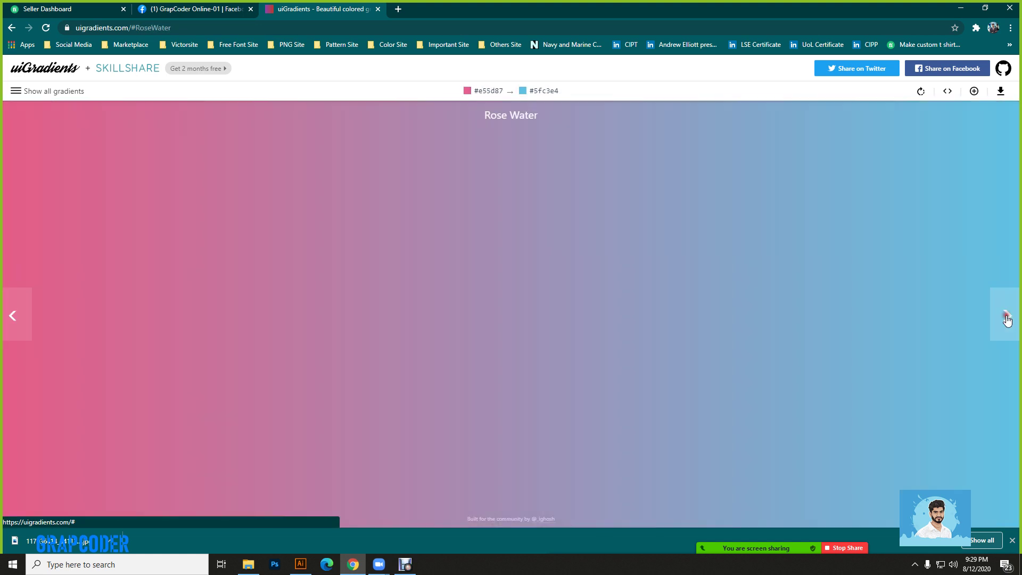
left_click(1007, 318)
left_click(1007, 318)
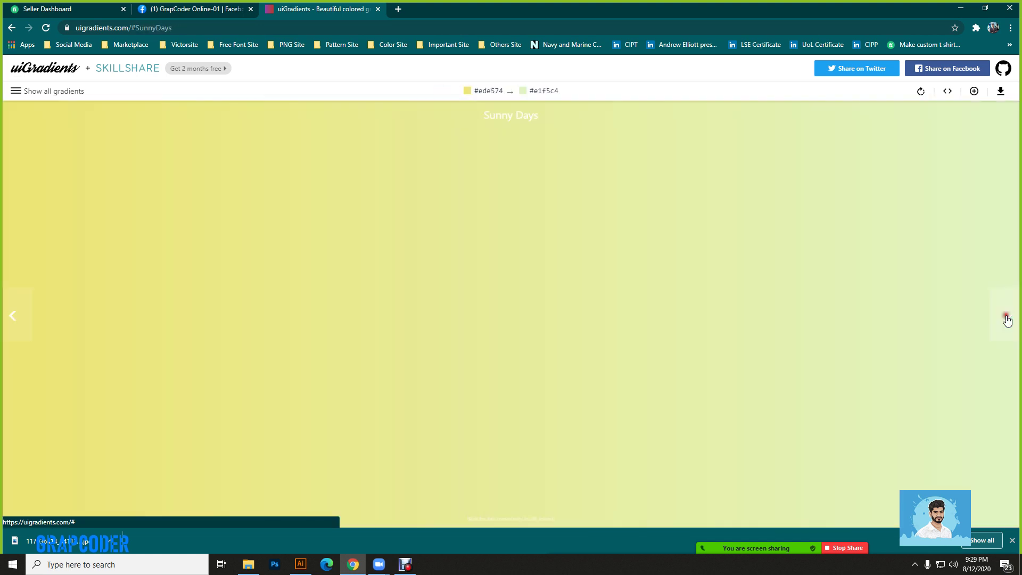
left_click(1006, 319)
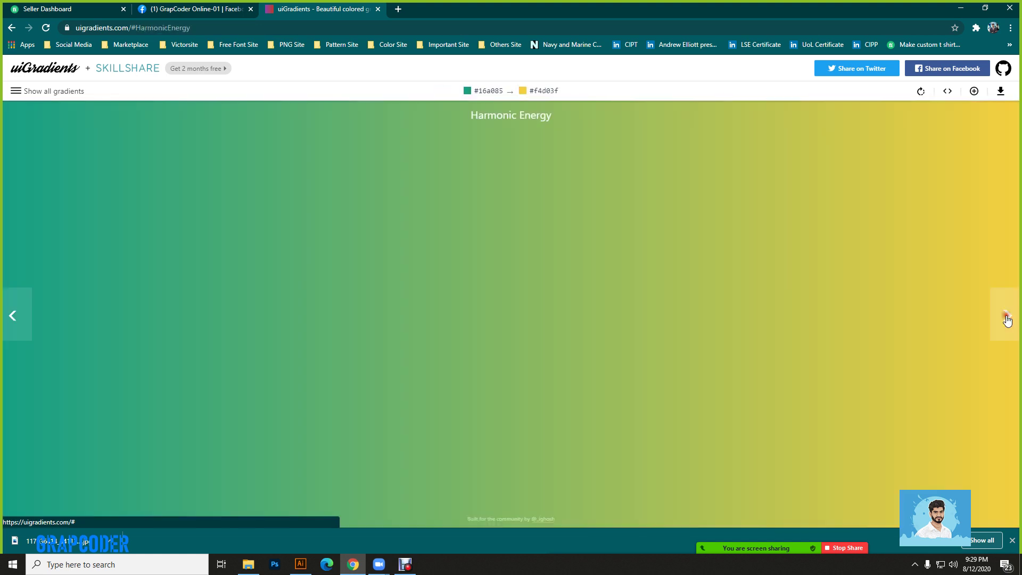
left_click(19, 318)
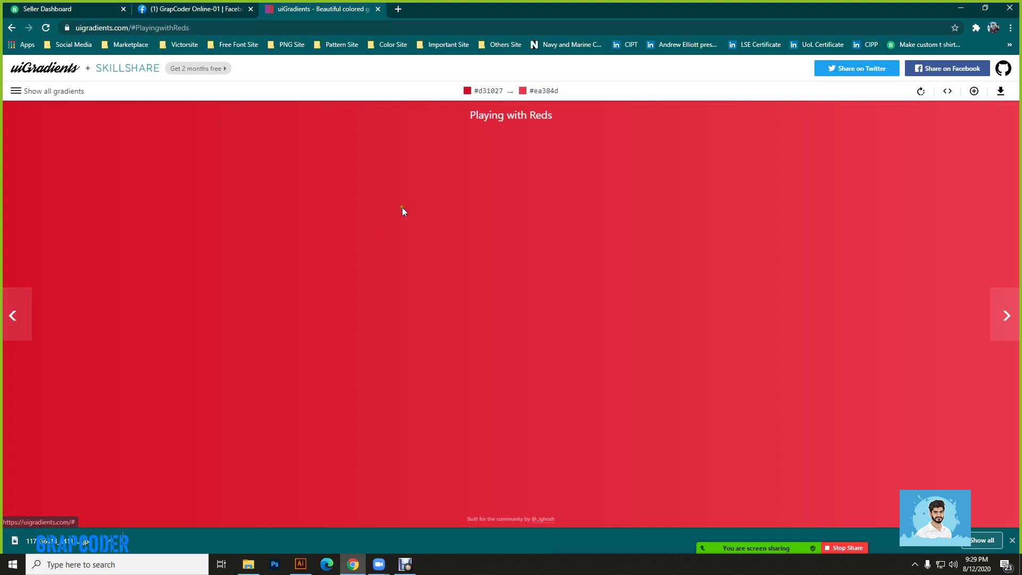
left_click(485, 94)
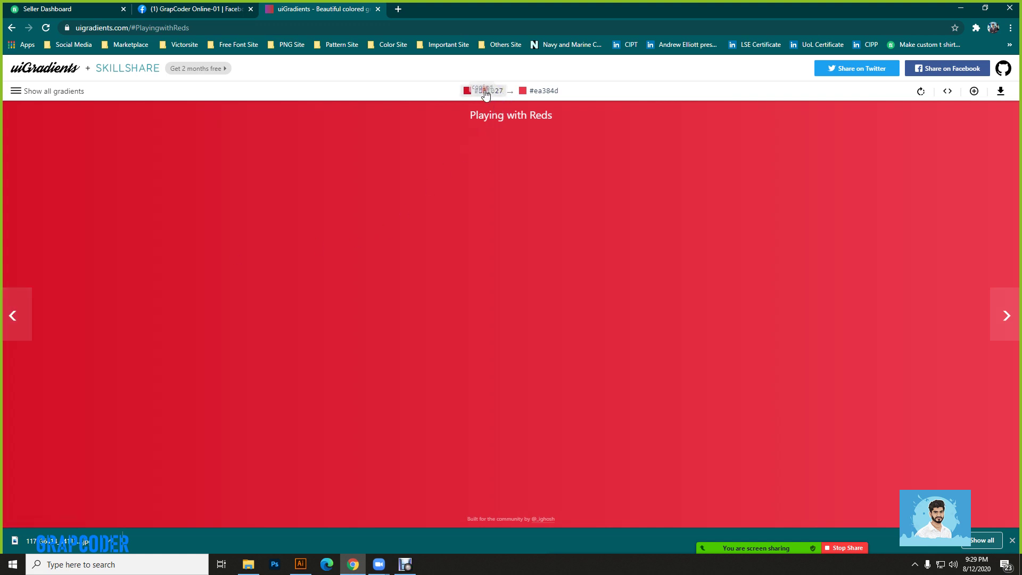
left_click(301, 565)
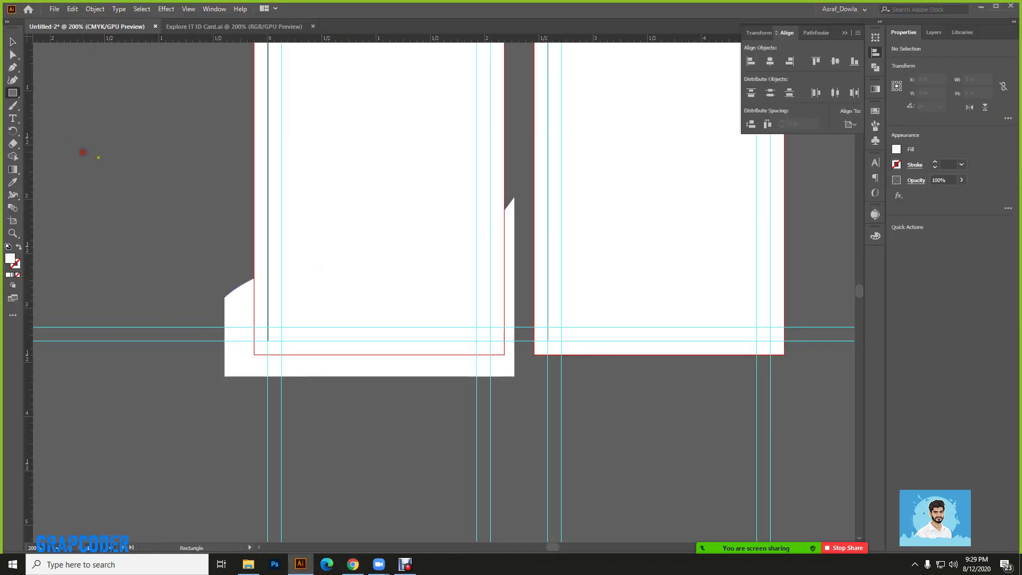
Draw a small swatch square left of the artboard filled with #d31027
left_click_drag(98, 158, 151, 204)
double_click(9, 260)
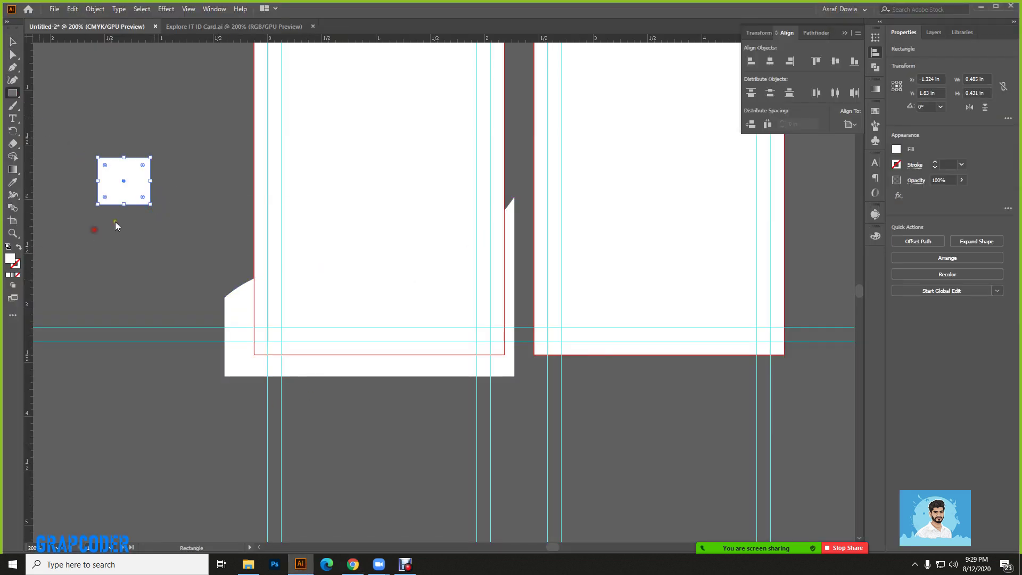
key("ctrl+v")
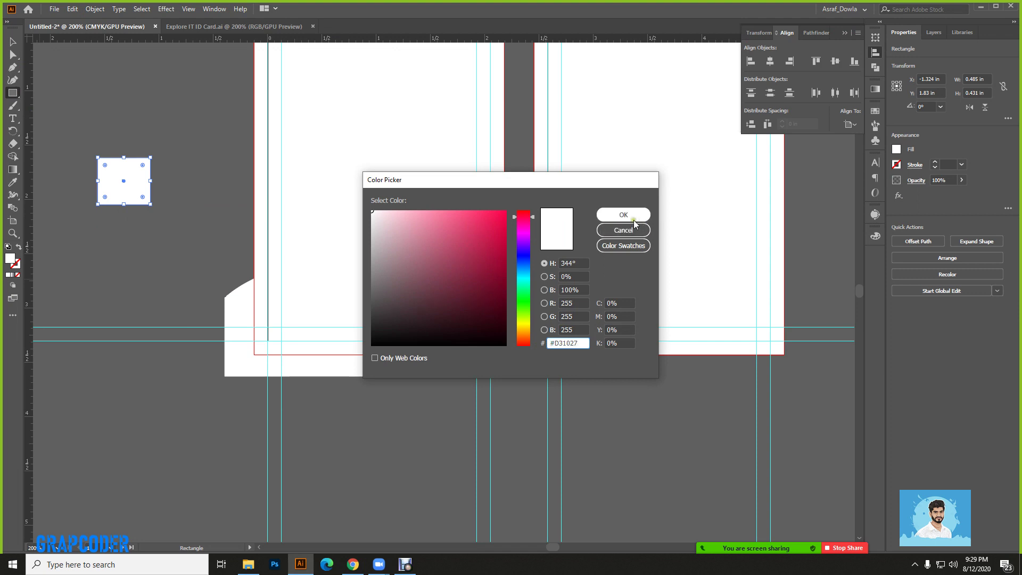
left_click(622, 214)
Duplicate the square below and fill the copy with the gradient's end colour #ea384d
left_click(13, 41)
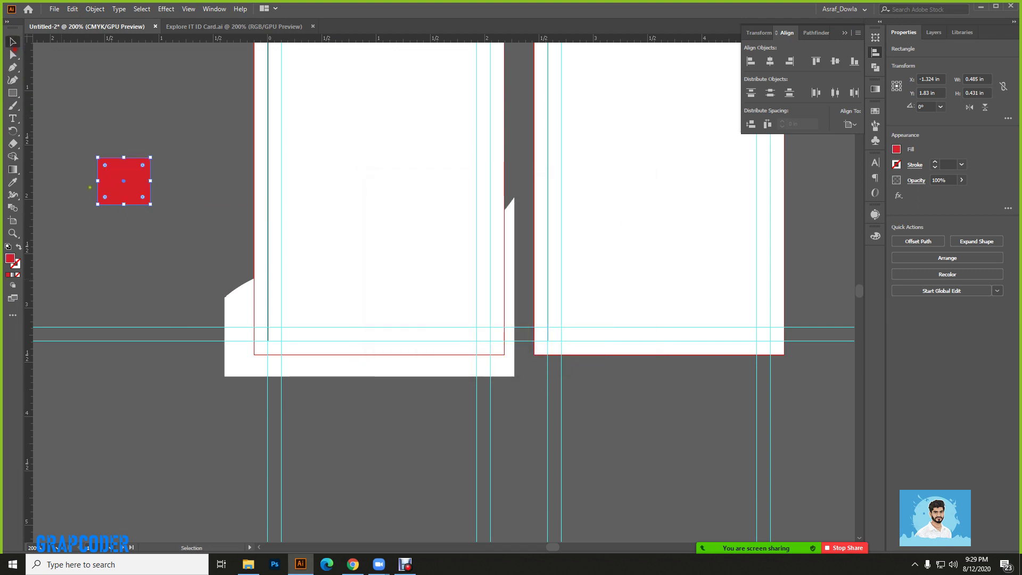
left_click(105, 232)
left_click_drag(117, 201, 117, 258)
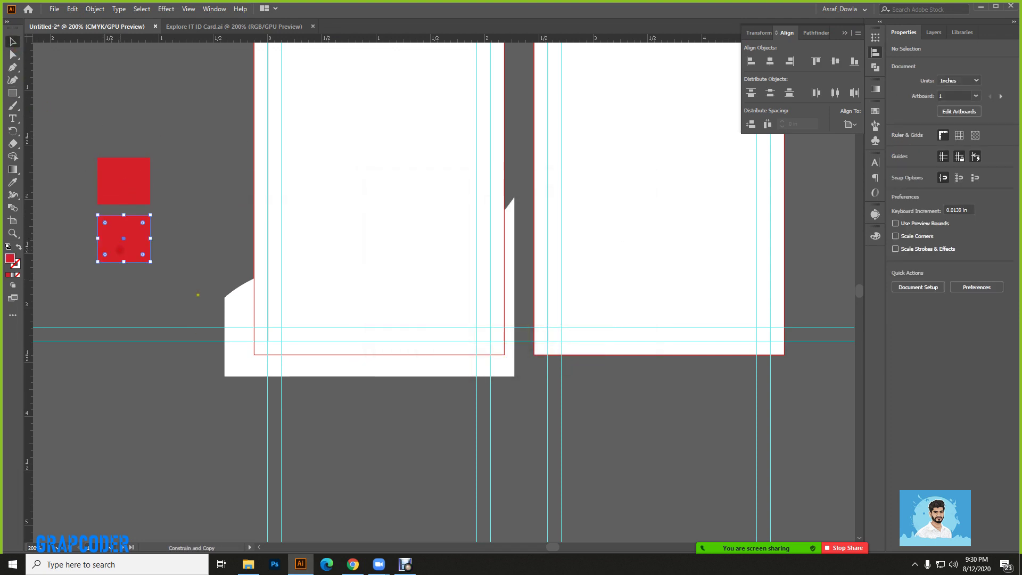
left_click(353, 565)
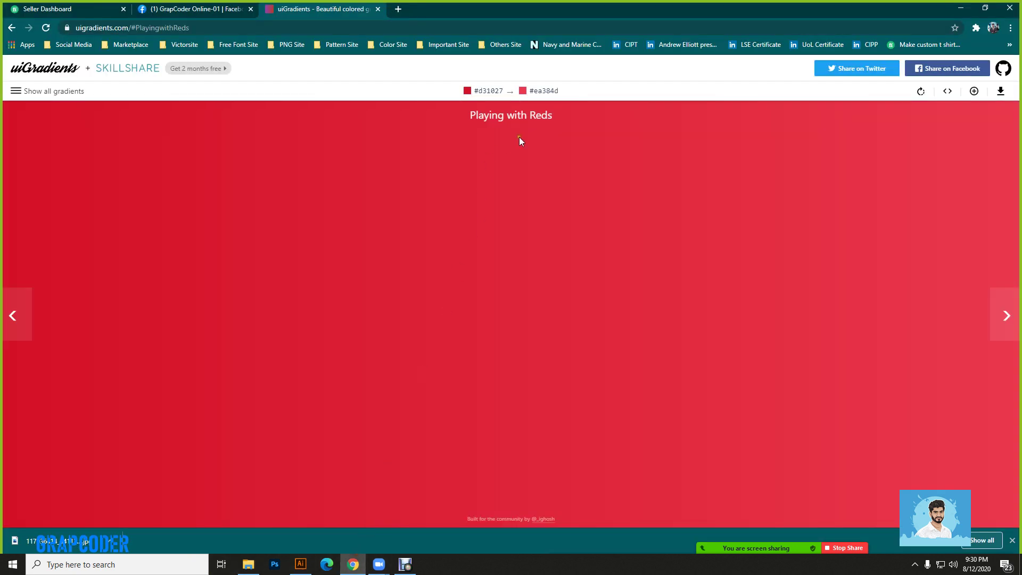
left_click(541, 94)
left_click(300, 565)
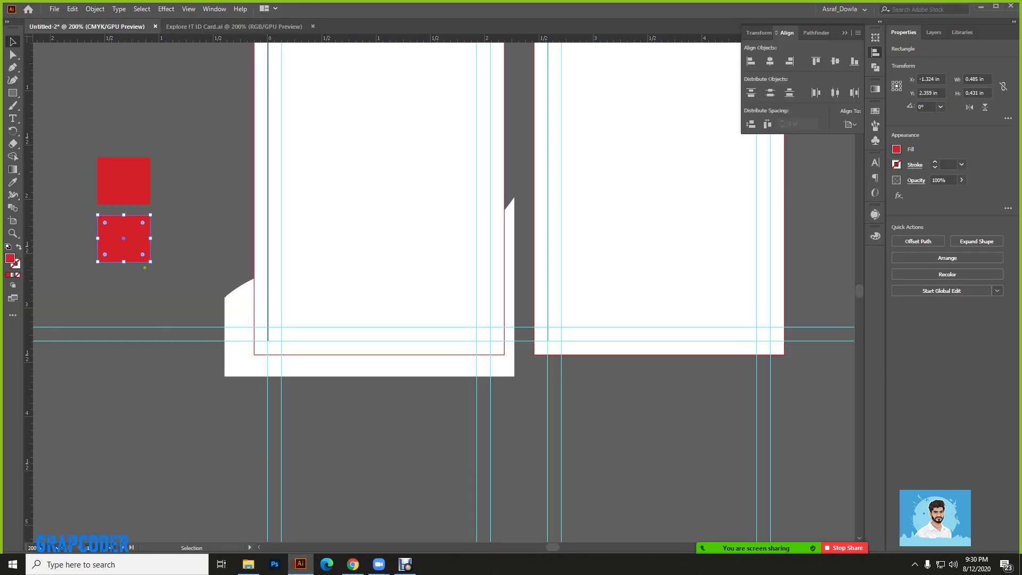
double_click(10, 260)
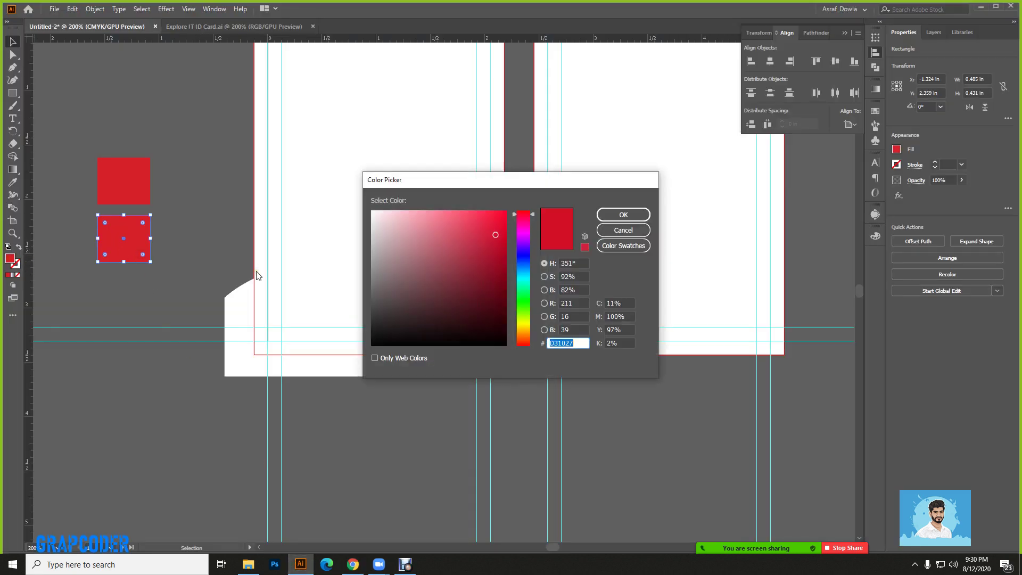
key("ctrl+v")
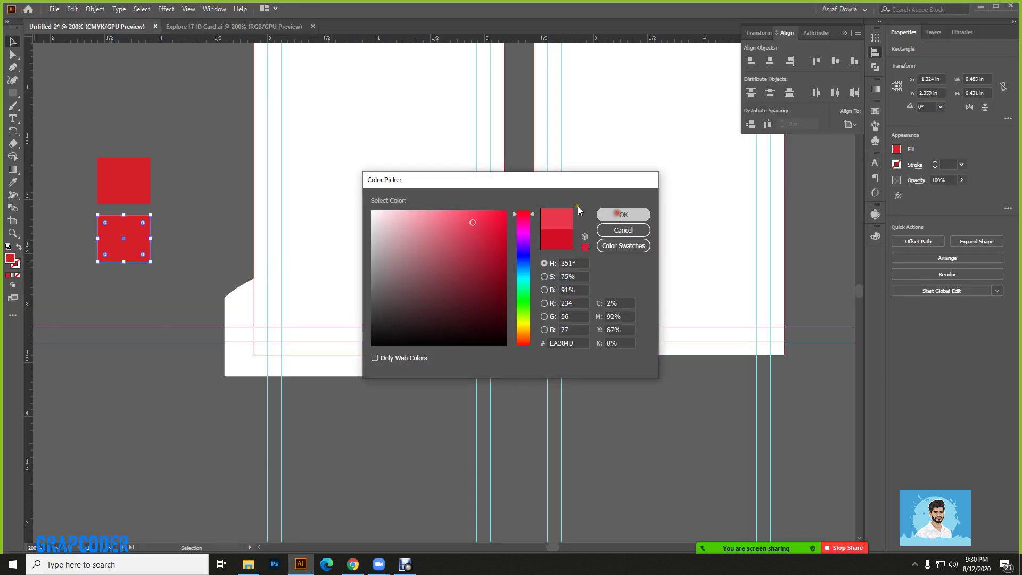
left_click(623, 215)
Lighten the lower square to pink #F45B75 in the Color Picker
left_click(174, 141)
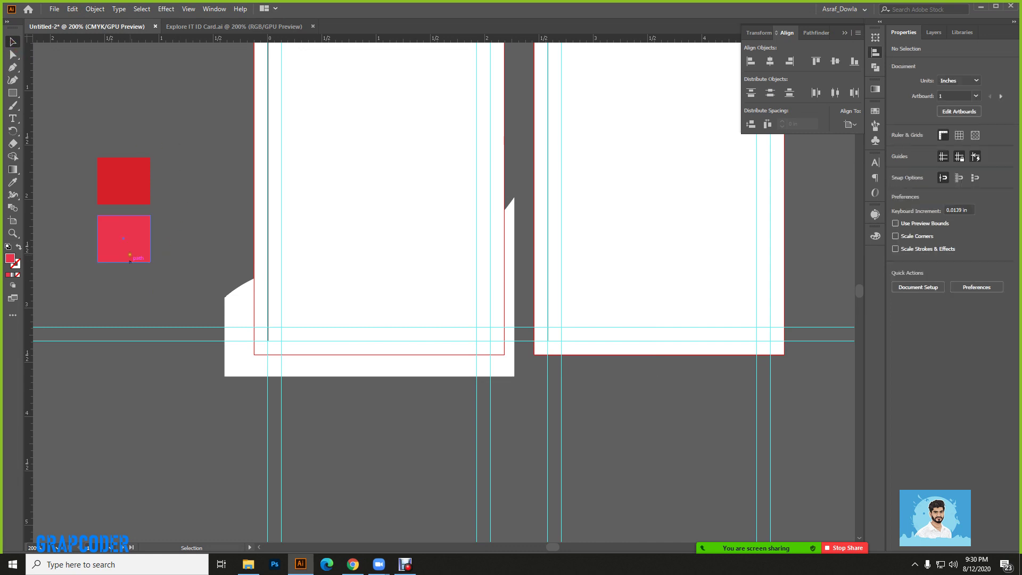
left_click(128, 252)
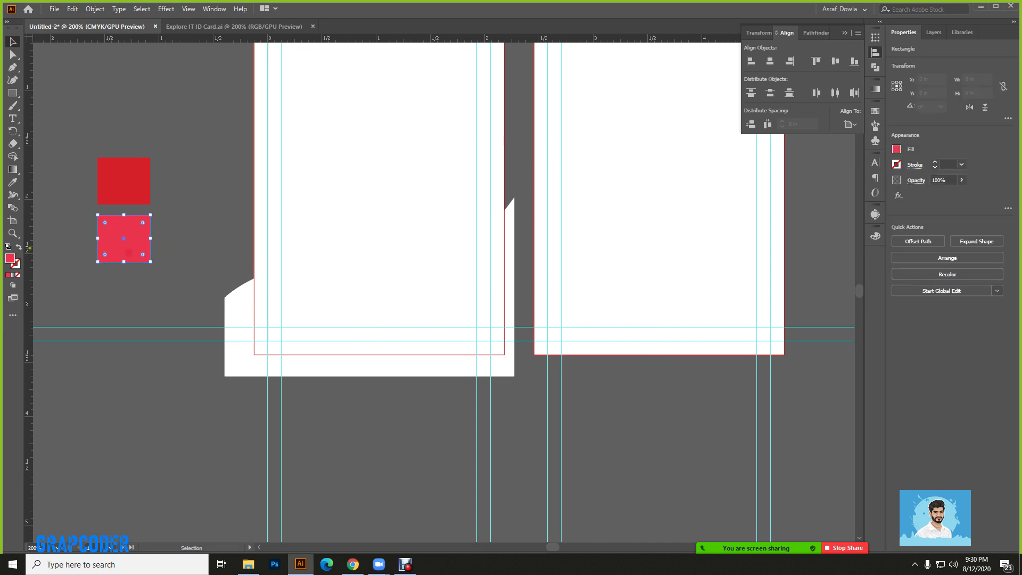
double_click(11, 259)
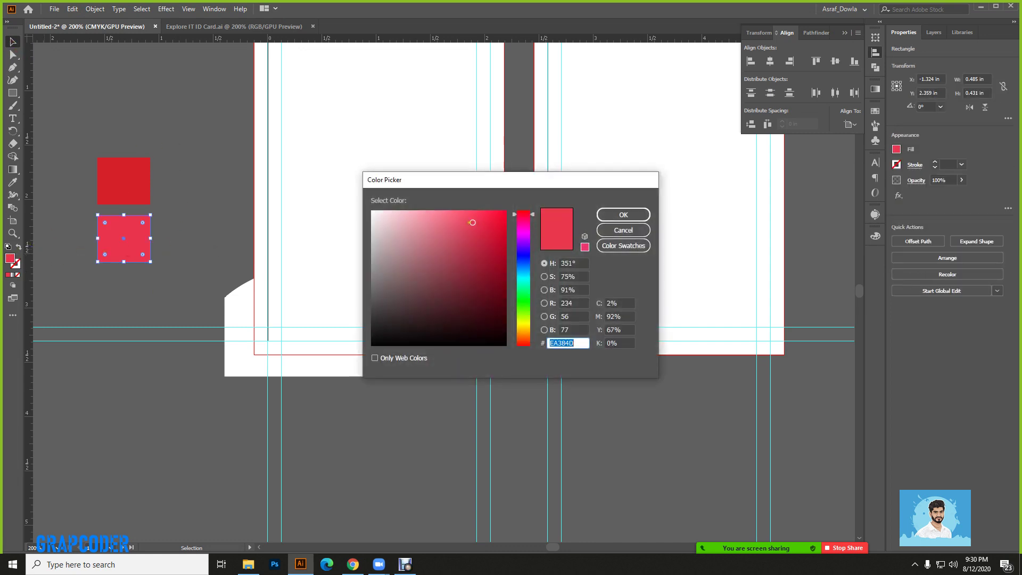
left_click_drag(472, 223, 456, 216)
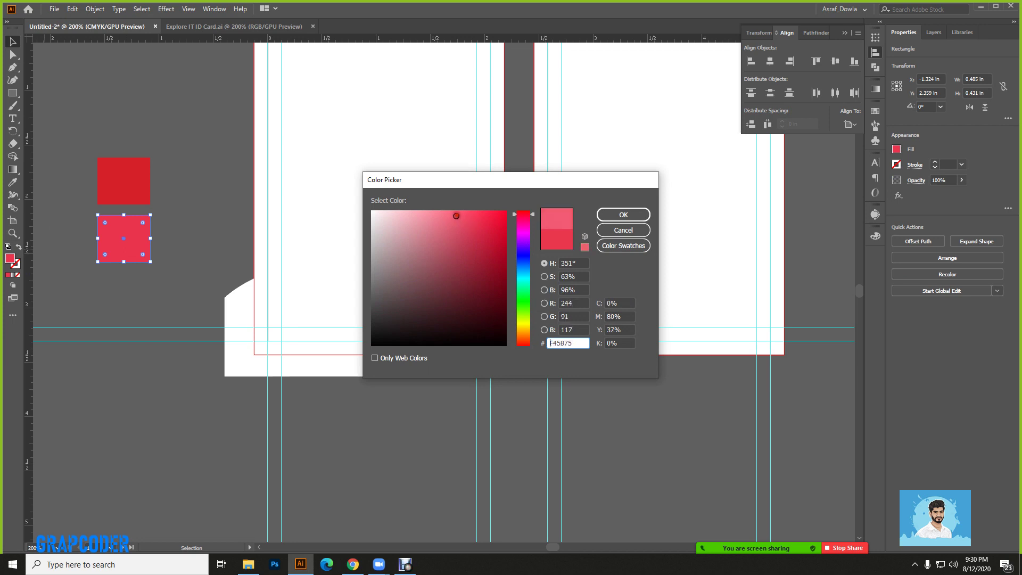
left_click(624, 215)
left_click(192, 220)
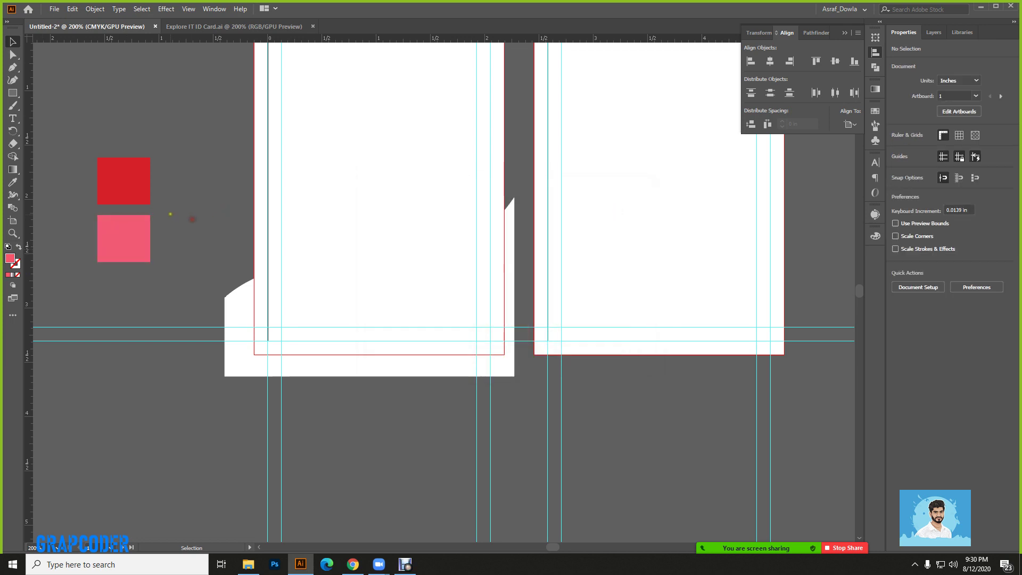
left_click_drag(173, 212, 170, 246)
Apply a linear gradient to the wave and eyedrop the red square into its right stop
left_click(317, 310)
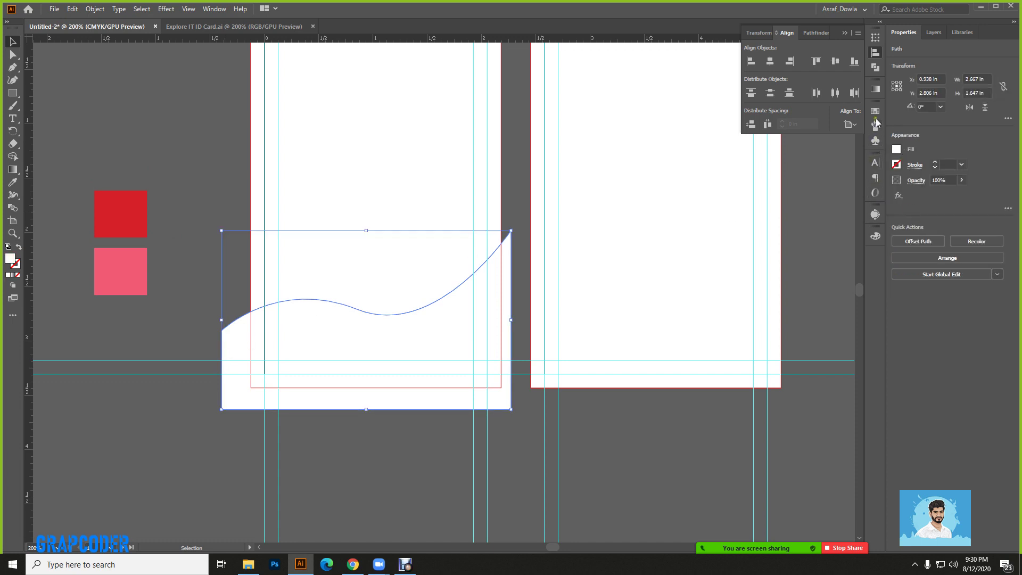
left_click(875, 90)
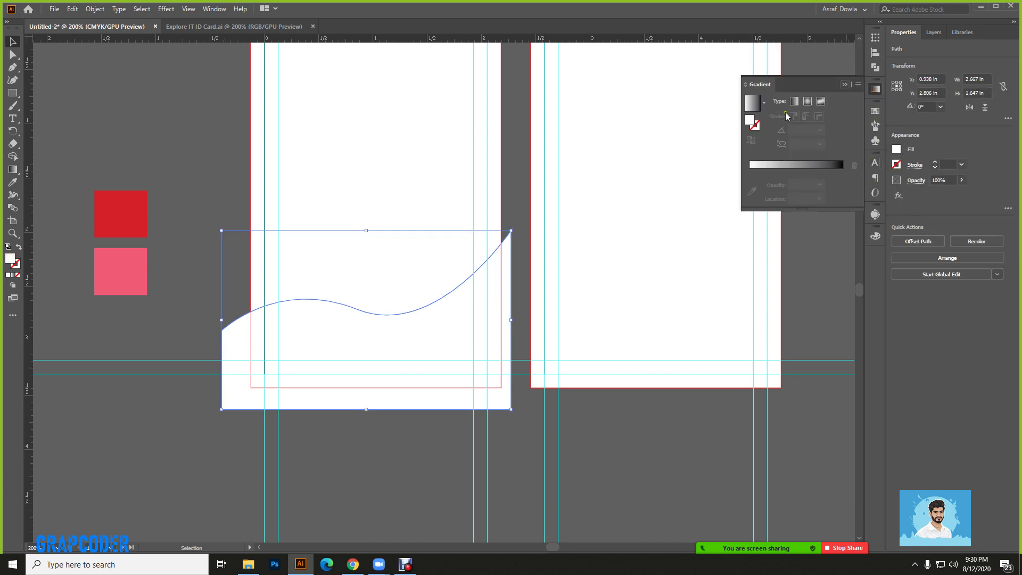
left_click(804, 164)
left_click(843, 184)
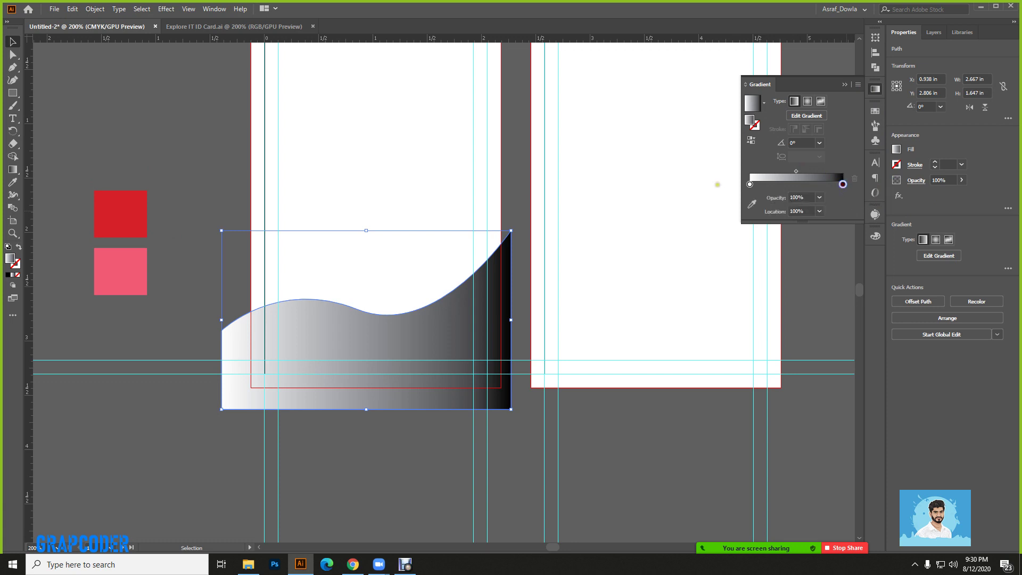
left_click(752, 204)
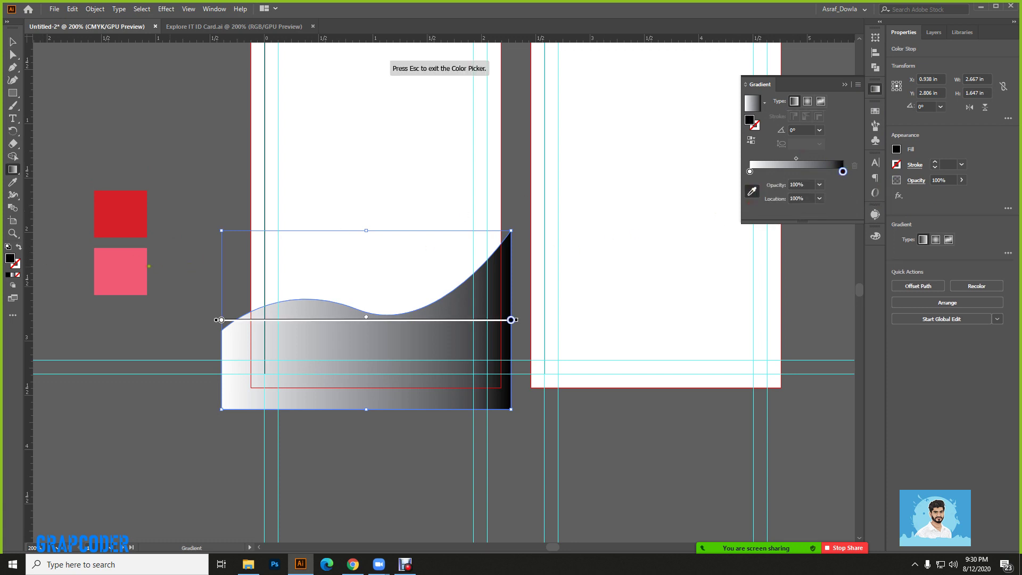
left_click(127, 209)
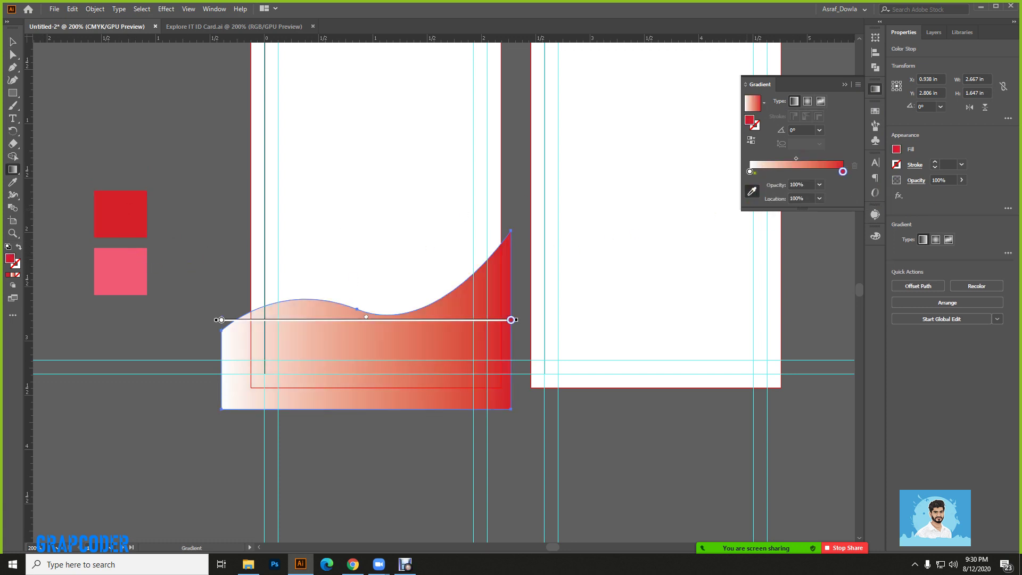
Eyedrop the pink square into the left gradient stop, then reselect the wave
left_click(750, 172)
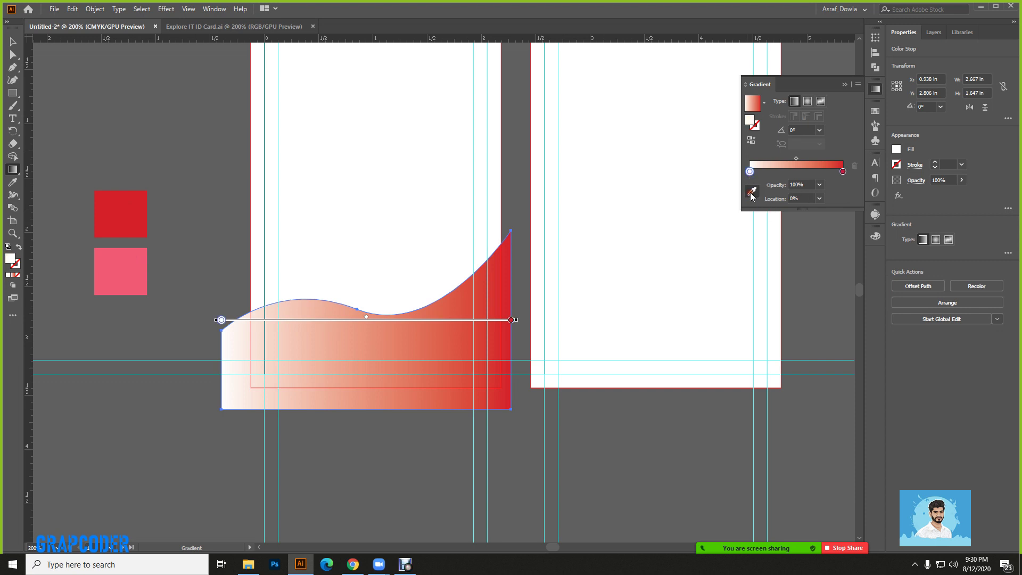
left_click(752, 191)
left_click(129, 257)
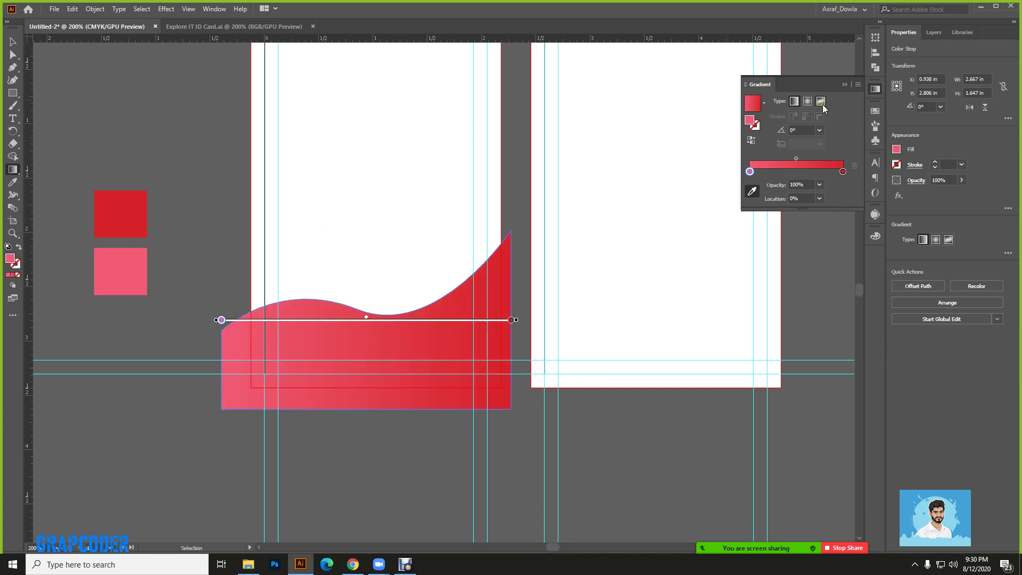
left_click(845, 84)
key("v")
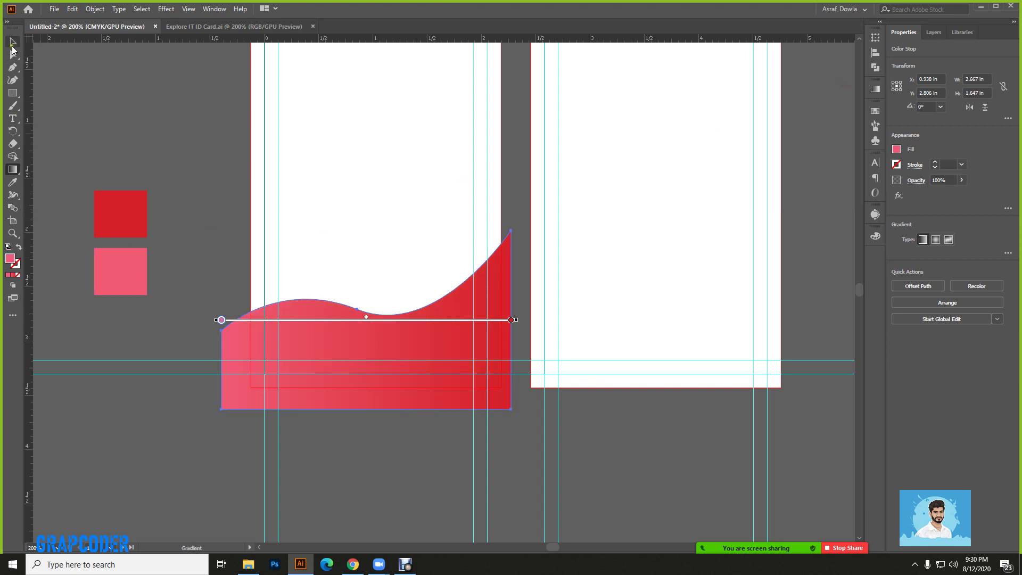
left_click(171, 198)
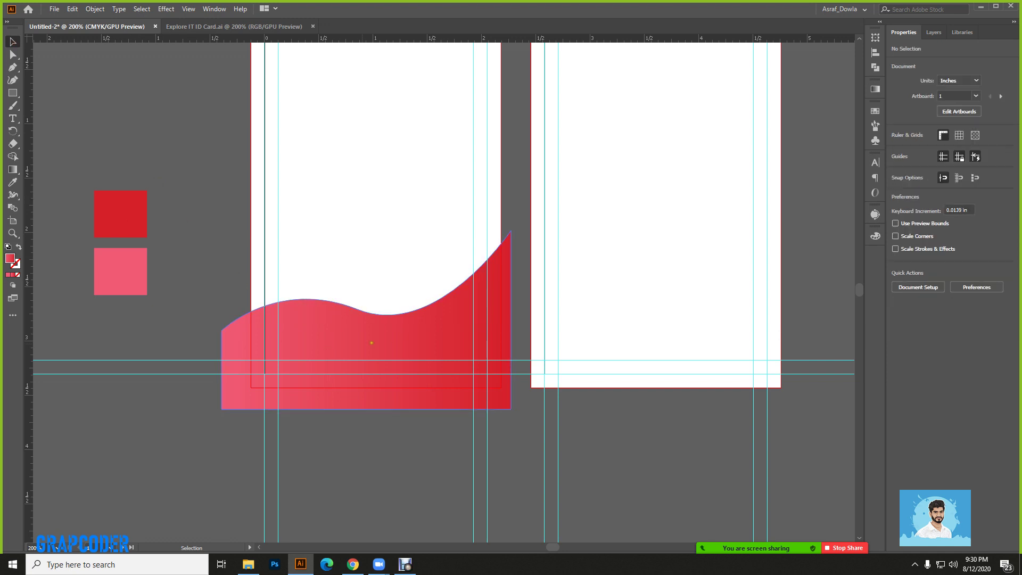
scroll(394, 334, "up", 2)
scroll(315, 354, "down", 2)
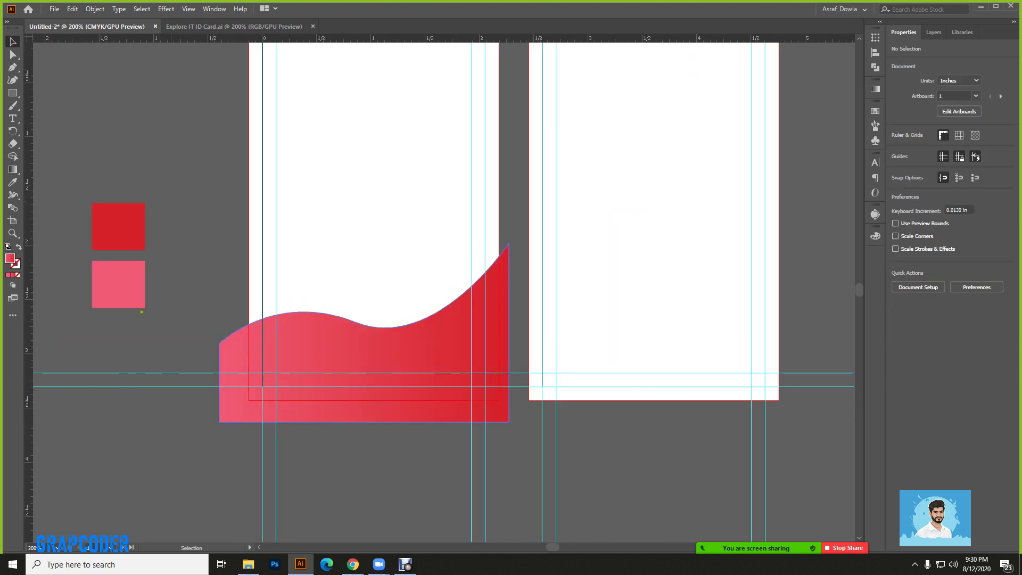
left_click(354, 358)
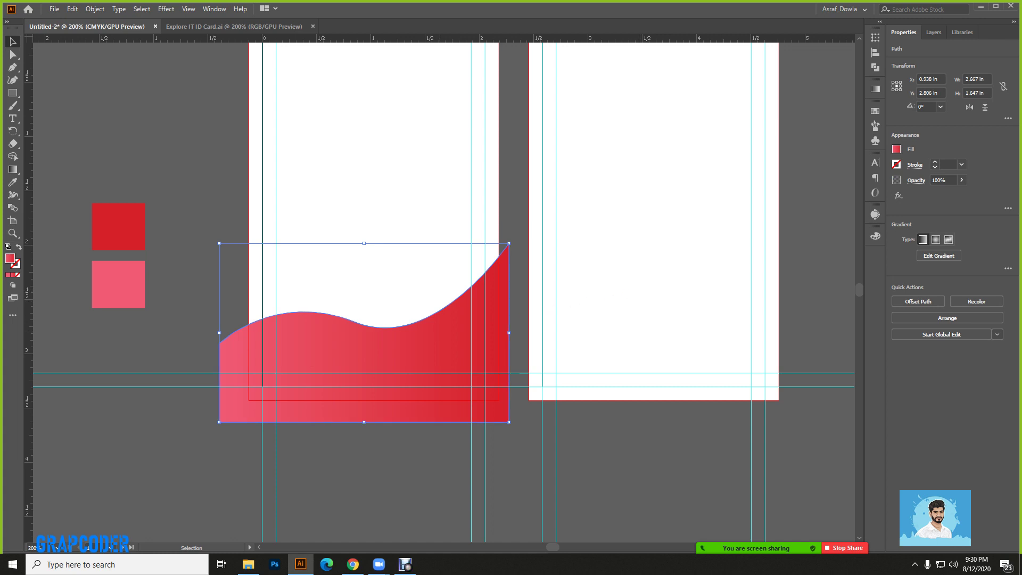
Switch the wave's fill from gradient to solid and eyedrop the red square's colour
left_click(13, 274)
left_click(749, 184)
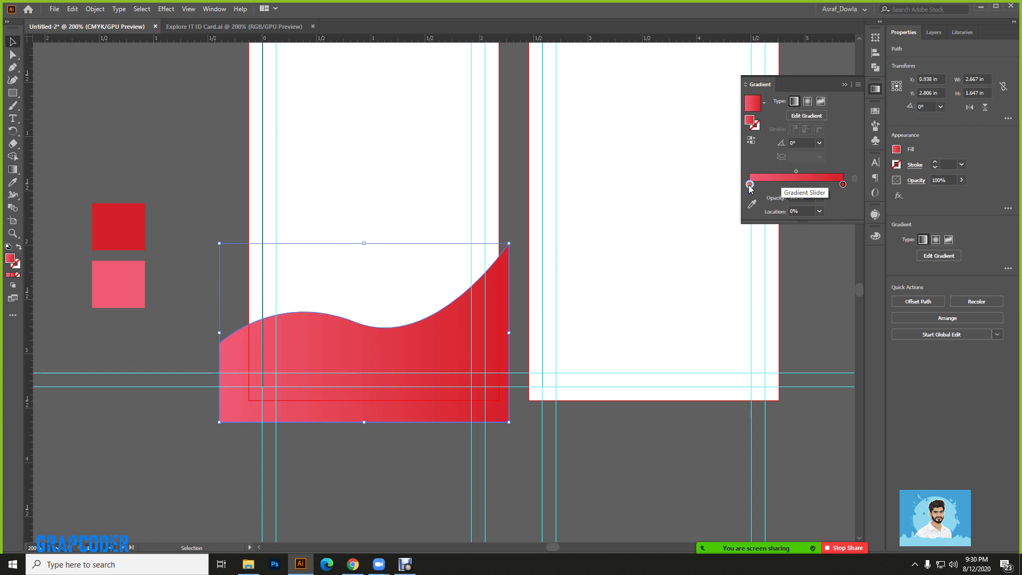
left_click(851, 86)
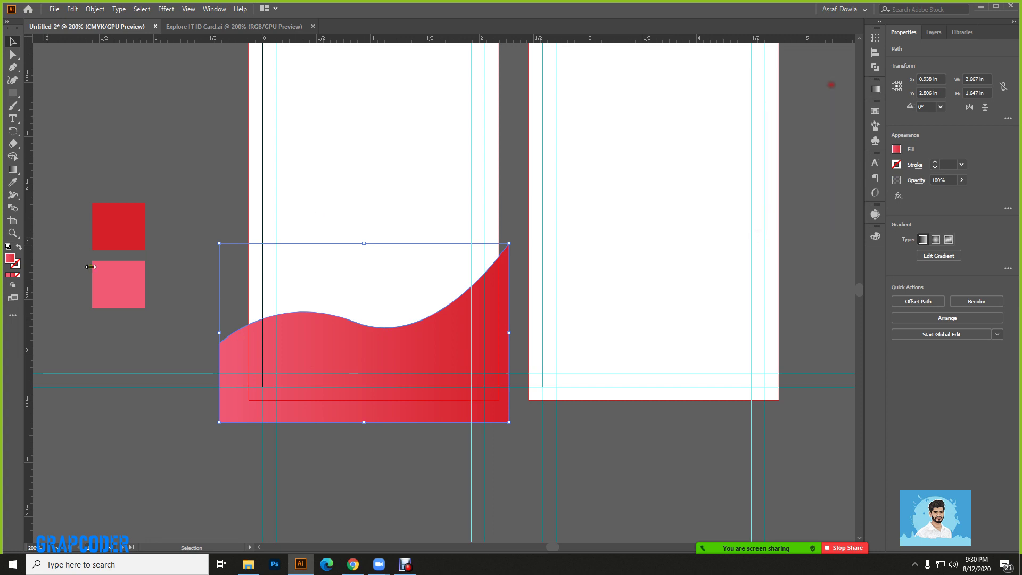
left_click(8, 275)
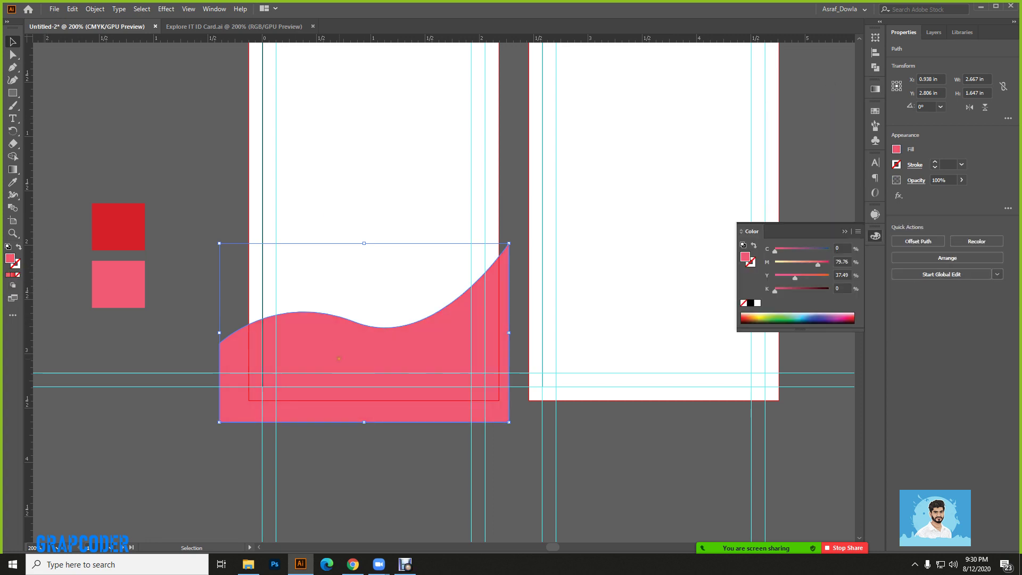
key("i")
left_click(136, 228)
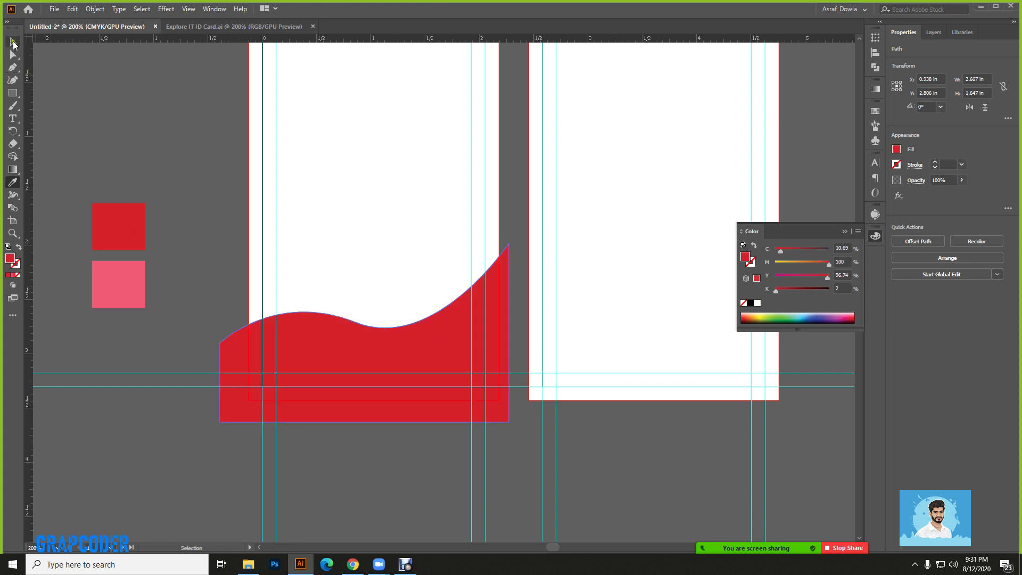
left_click(13, 42)
Pan to show both artboards and bring up the Explore IT ID Card reference
left_click(201, 292)
scroll(337, 358, "up", 1)
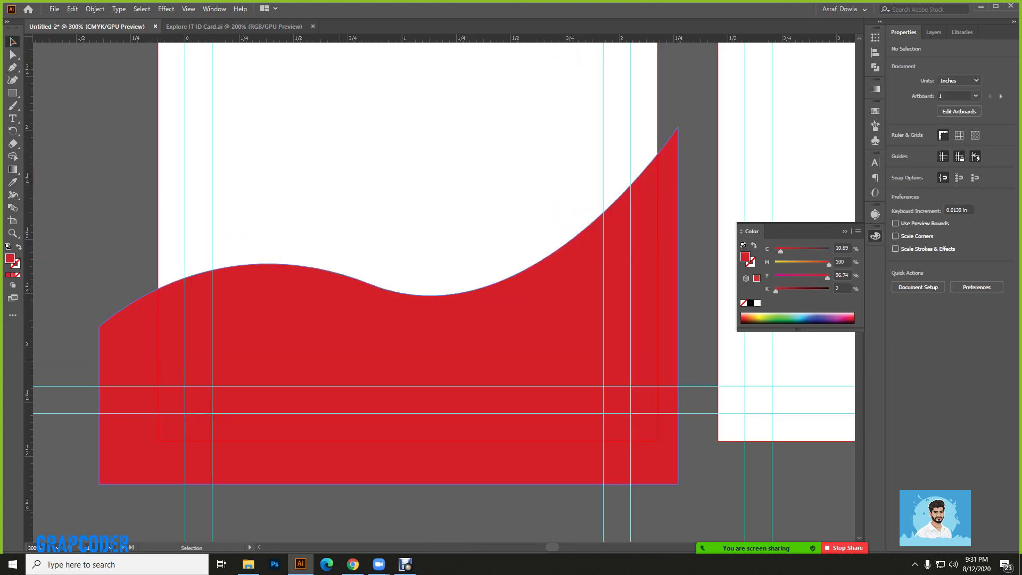
left_click_drag(356, 357, 356, 341)
left_click_drag(250, 319, 267, 337)
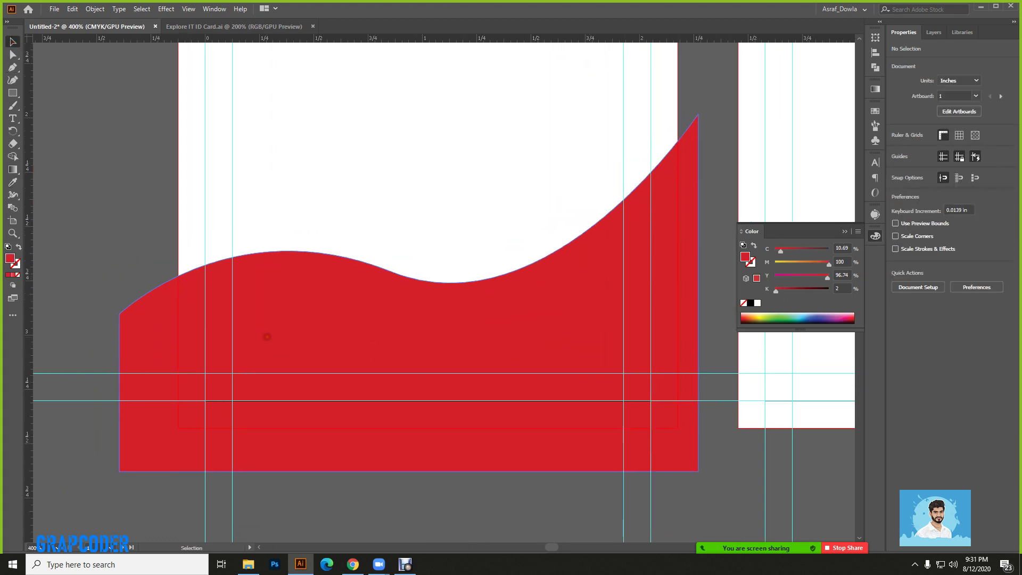
scroll(349, 341, "down", 2)
left_click_drag(409, 345, 426, 320)
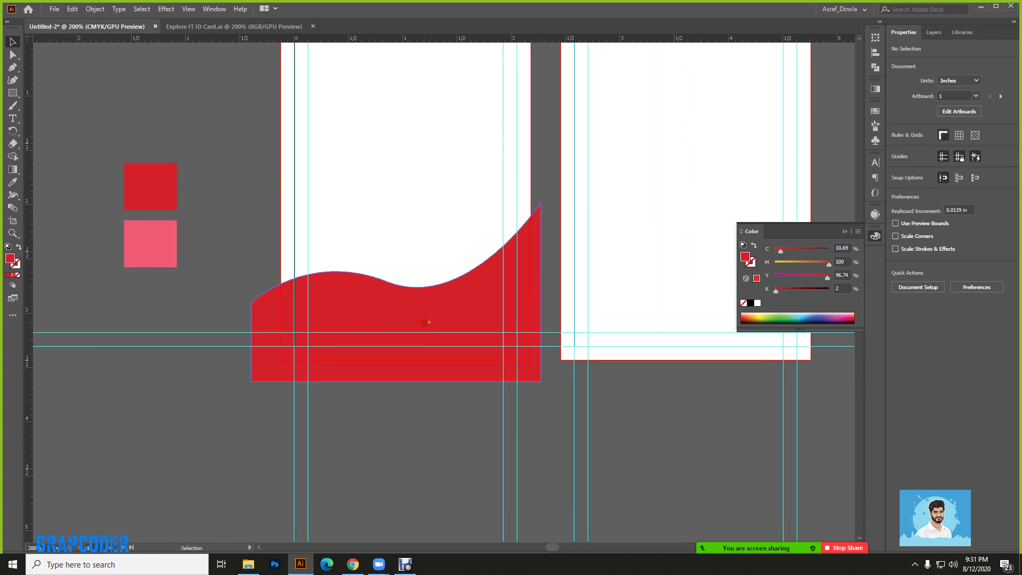
left_click(212, 28)
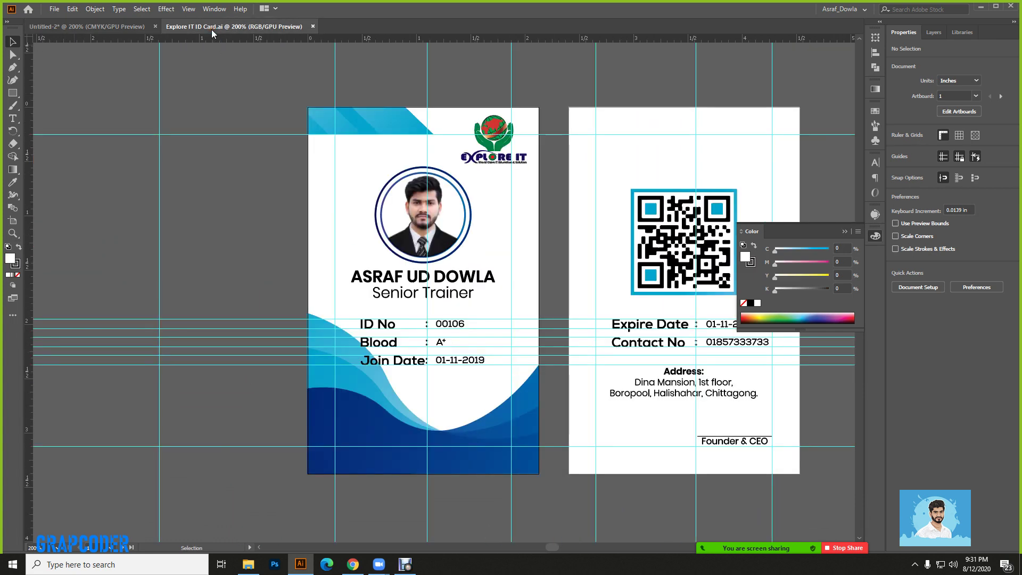
Back in Untitled-2, Alt-rotate a copy of the red wave to about 342°
left_click(71, 25)
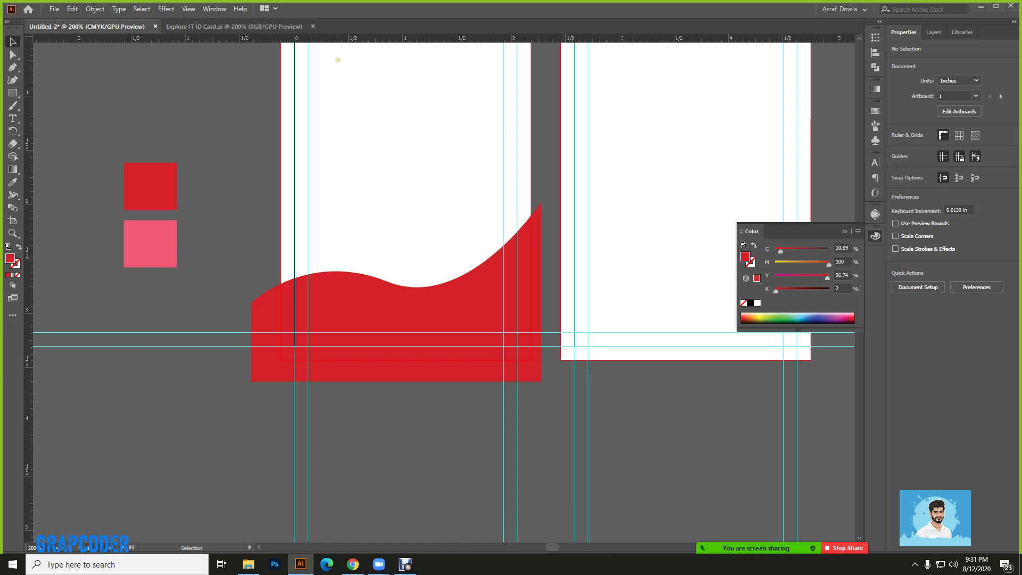
left_click(341, 309)
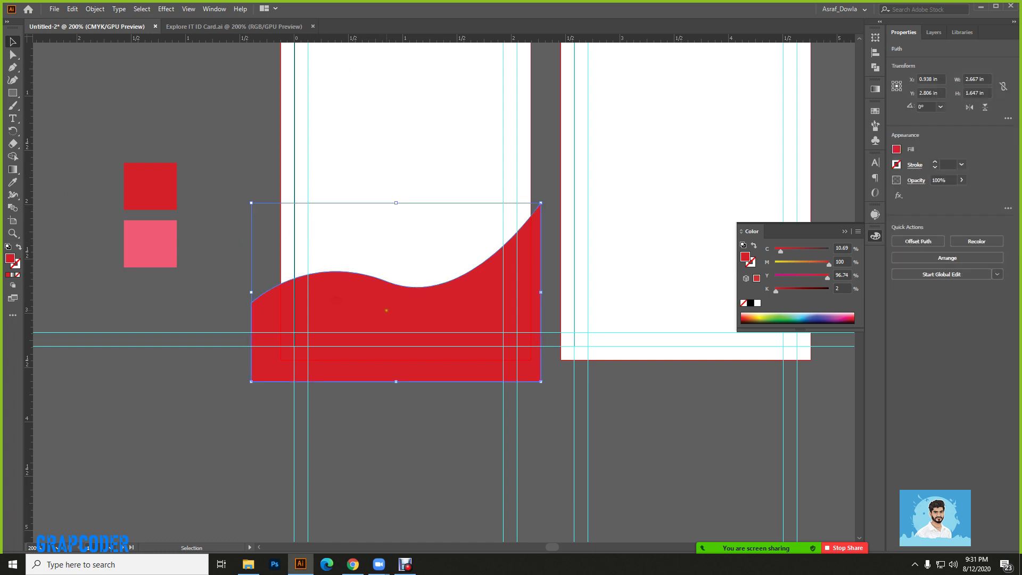
left_click_drag(396, 327, 369, 330)
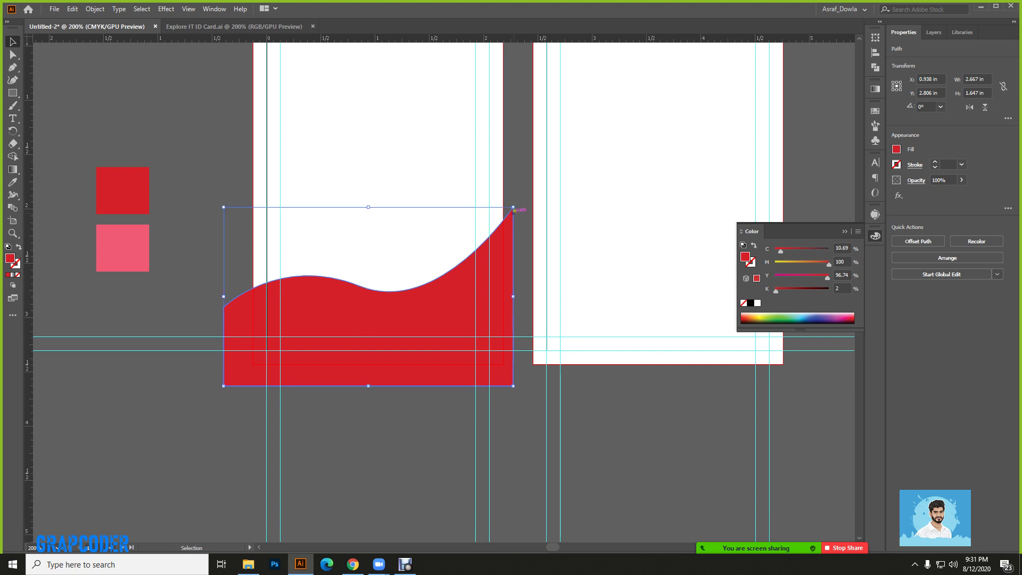
left_click_drag(519, 206, 548, 263)
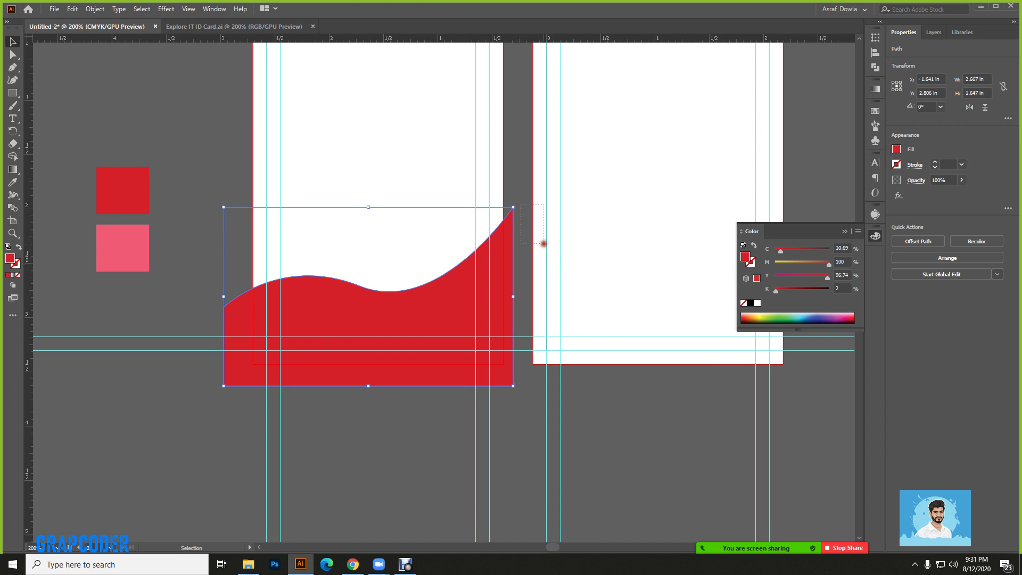
left_click(543, 240)
left_click(508, 231)
left_click_drag(521, 212, 549, 256)
left_click(538, 217)
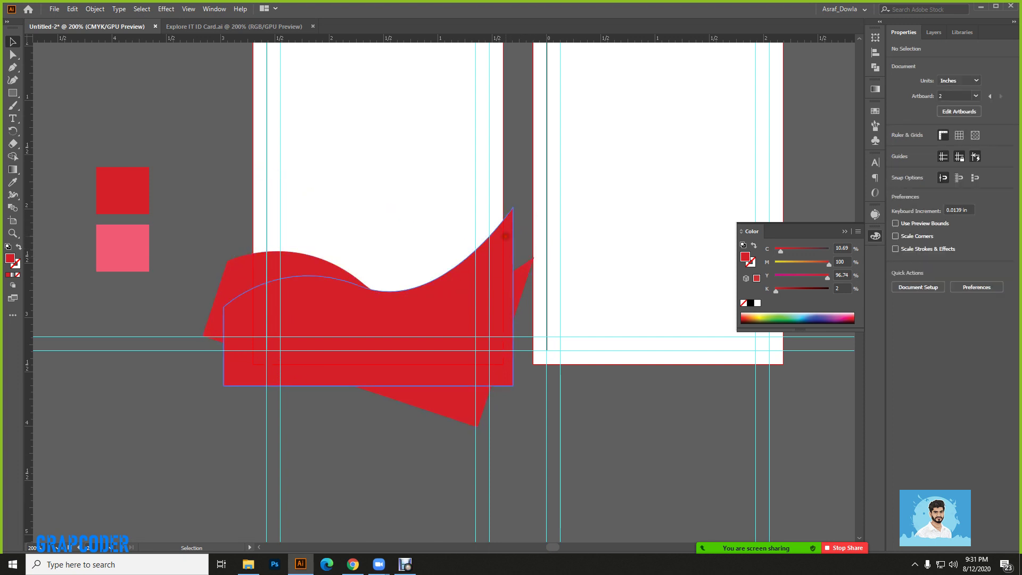
Lower the original wave's opacity to 54%
left_click(506, 236)
left_click(961, 181)
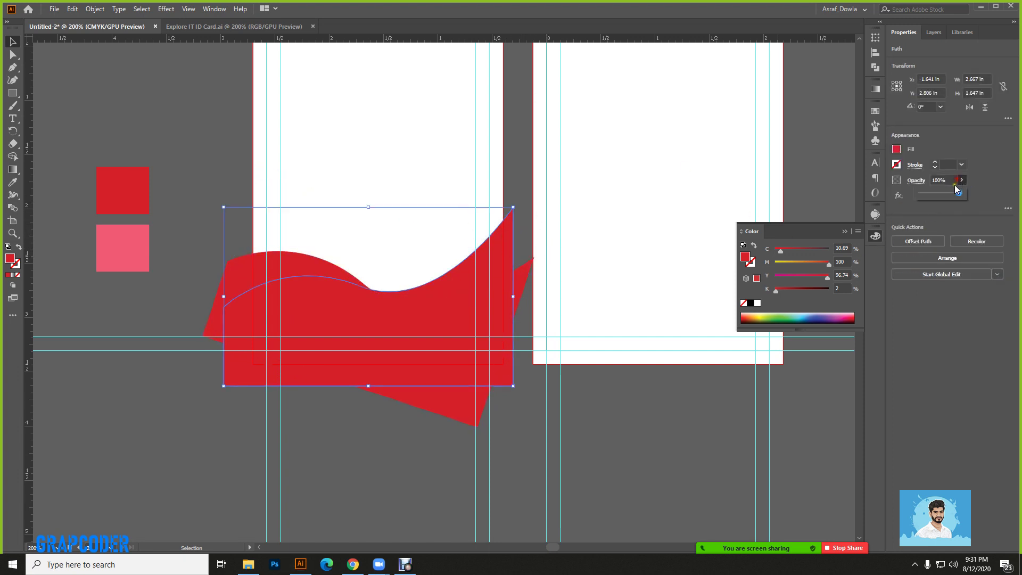
mouse_move(958, 190)
left_mouse_down()
mouse_move(942, 194)
mouse_move(991, 196)
left_mouse_up()
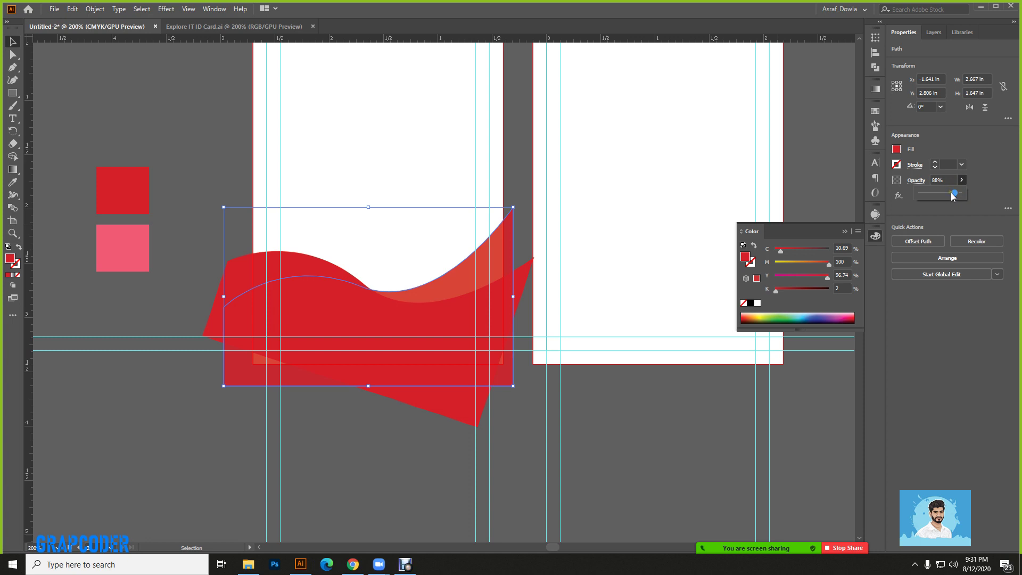
Set the upright wave shape to Multiply blending at 88% opacity
left_click(917, 180)
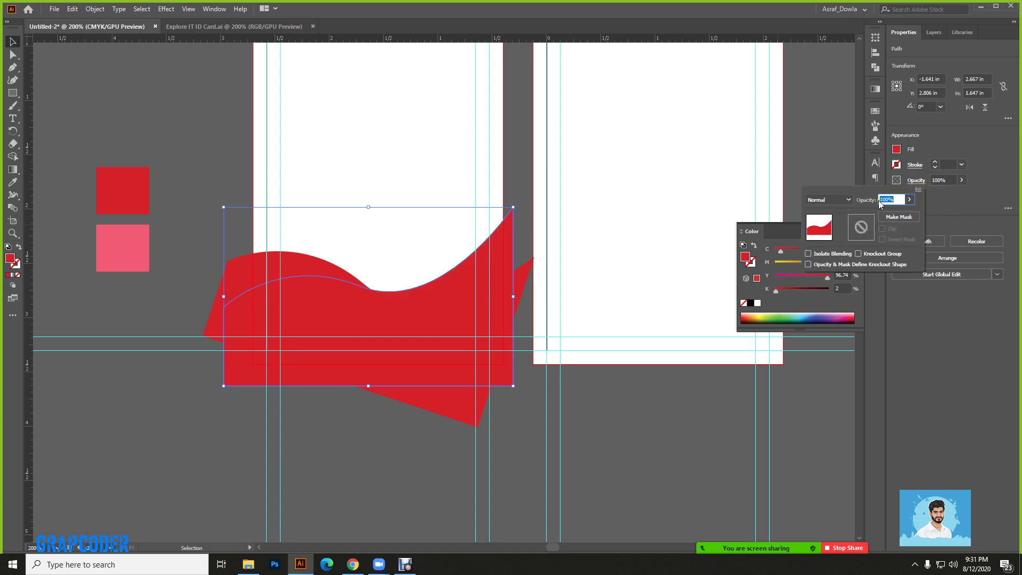
left_click(837, 205)
left_click(833, 242)
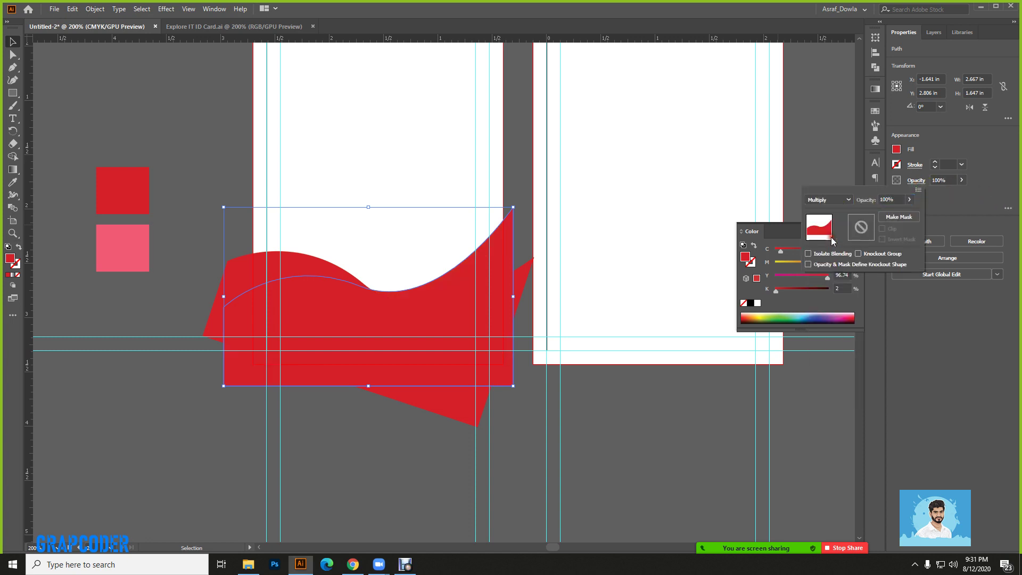
left_click(962, 187)
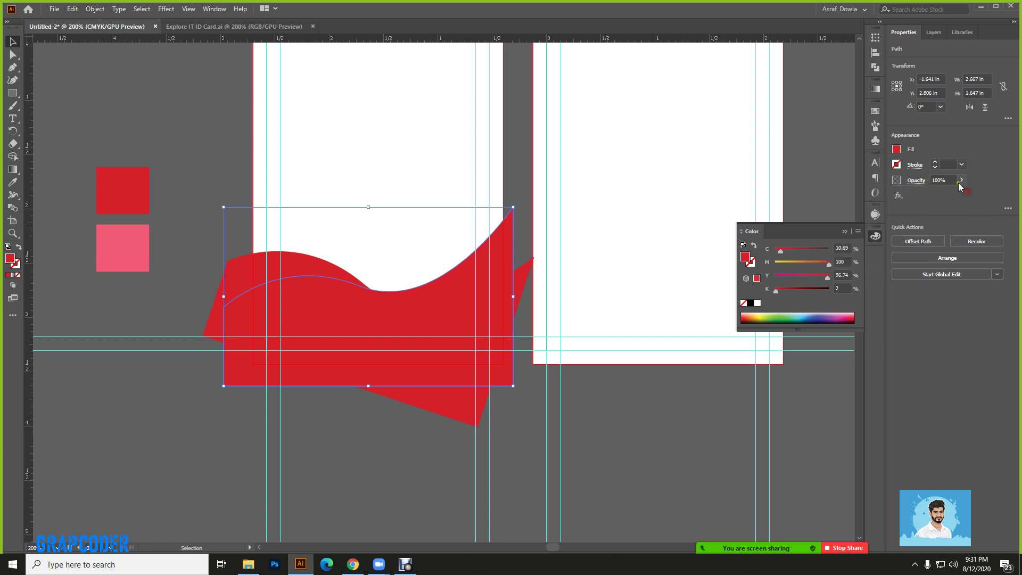
left_click(961, 181)
left_click_drag(961, 192, 954, 196)
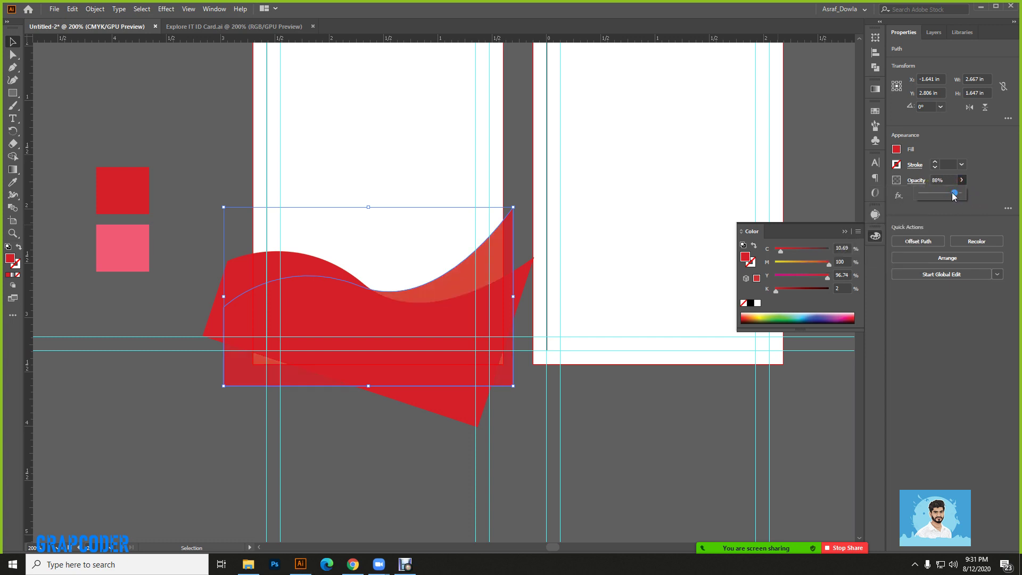
Try rotating the lower red wave piece, undo it, and reselect the upright wave shape
left_click(181, 97)
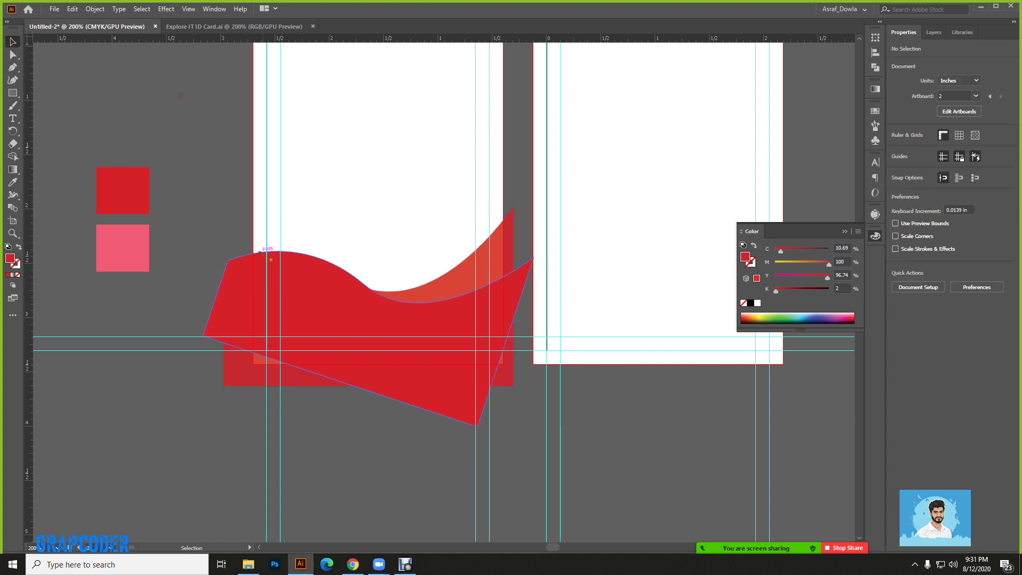
left_click(260, 252)
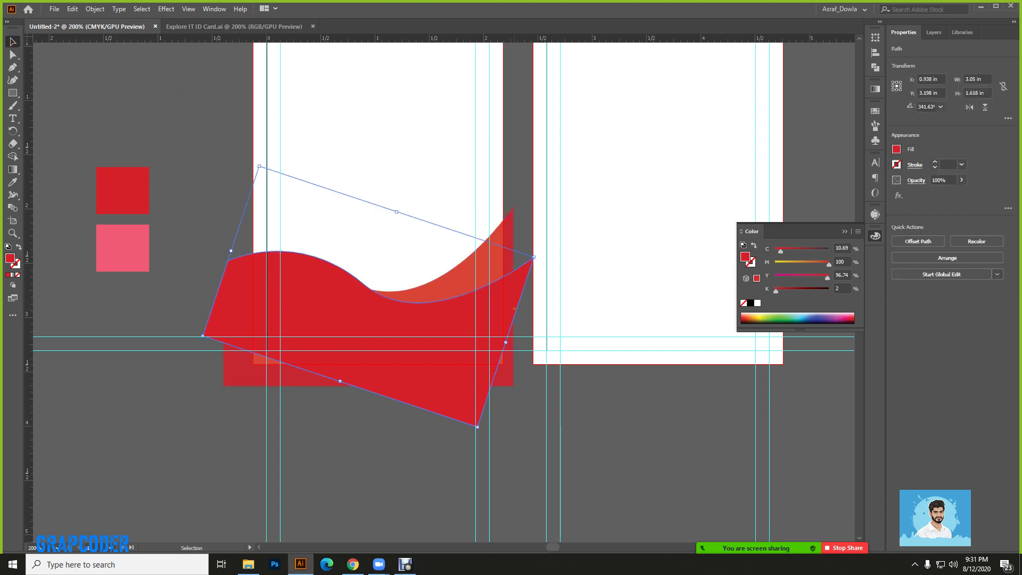
key("a")
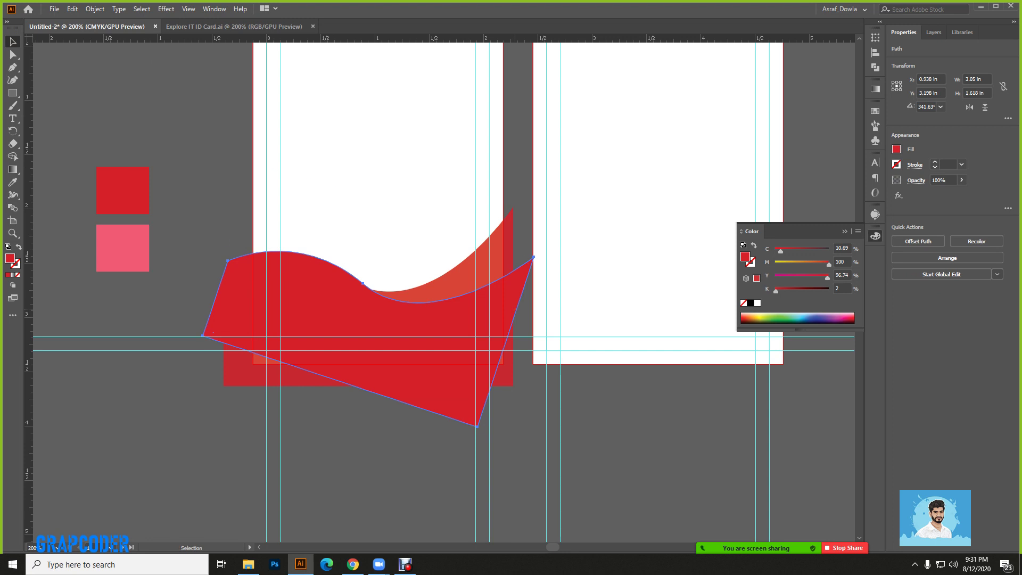
key("v")
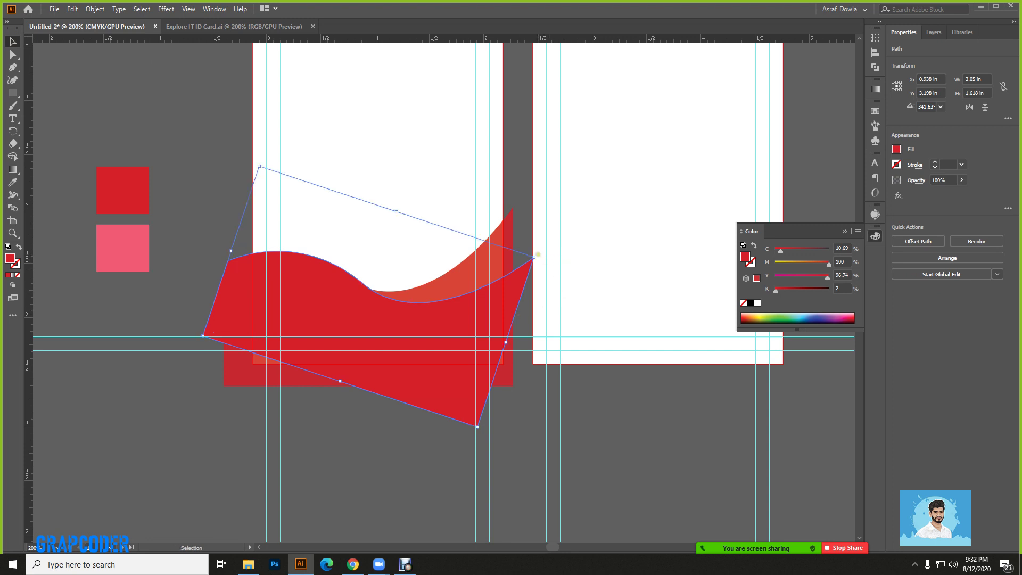
left_click_drag(538, 257, 548, 293)
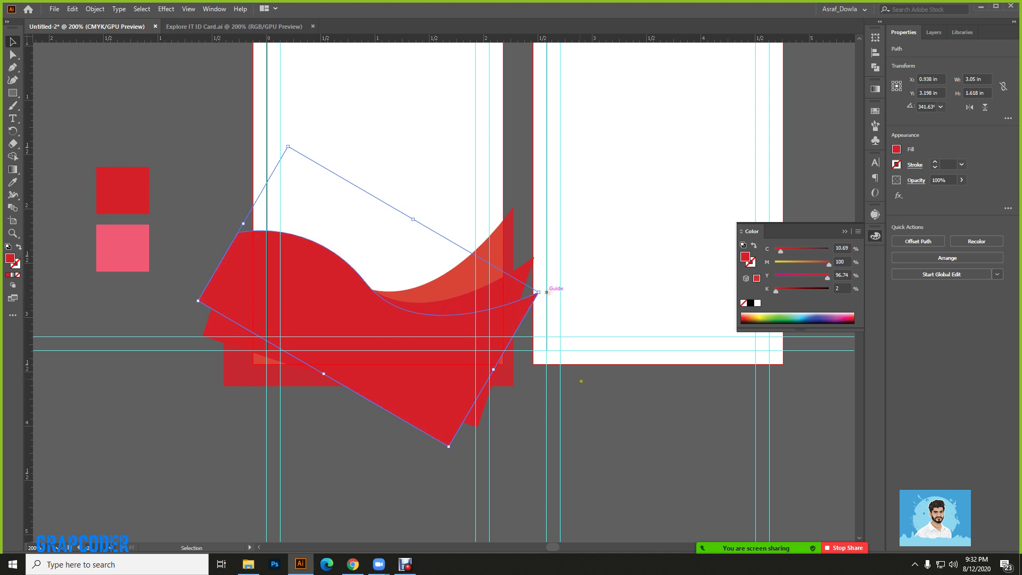
key("ctrl+z")
left_click(551, 301)
left_click(486, 257)
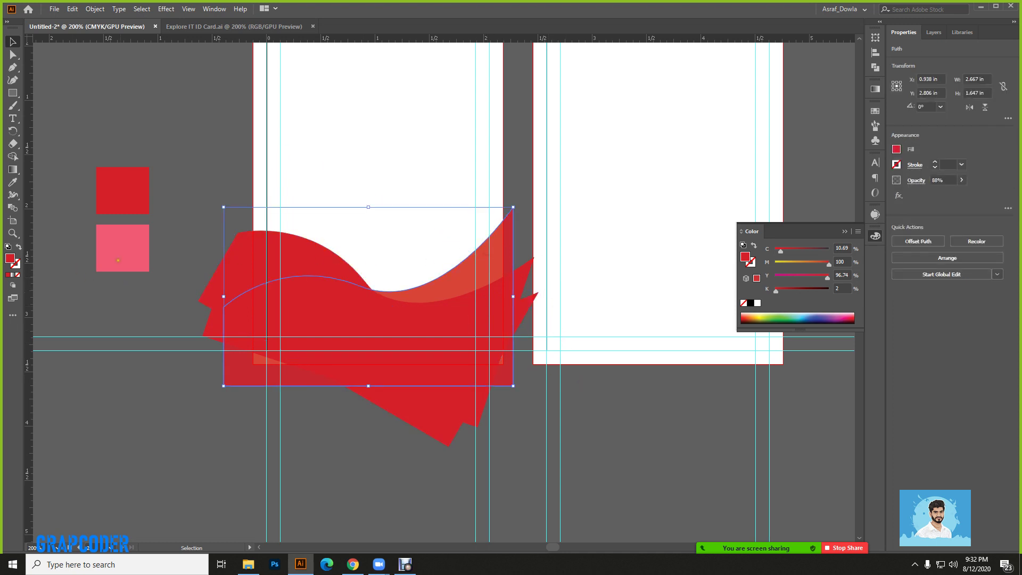
Switch to the Explore IT ID Card reference and inspect its wave artwork
left_click(201, 26)
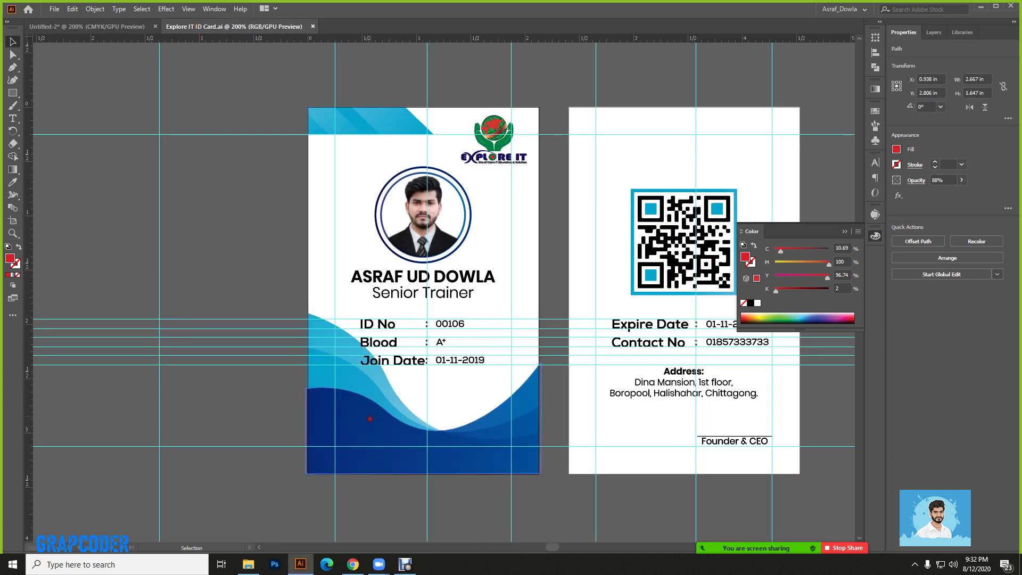
left_click(370, 419)
scroll(370, 419, "down", 3)
right_click(368, 313)
left_click(328, 408)
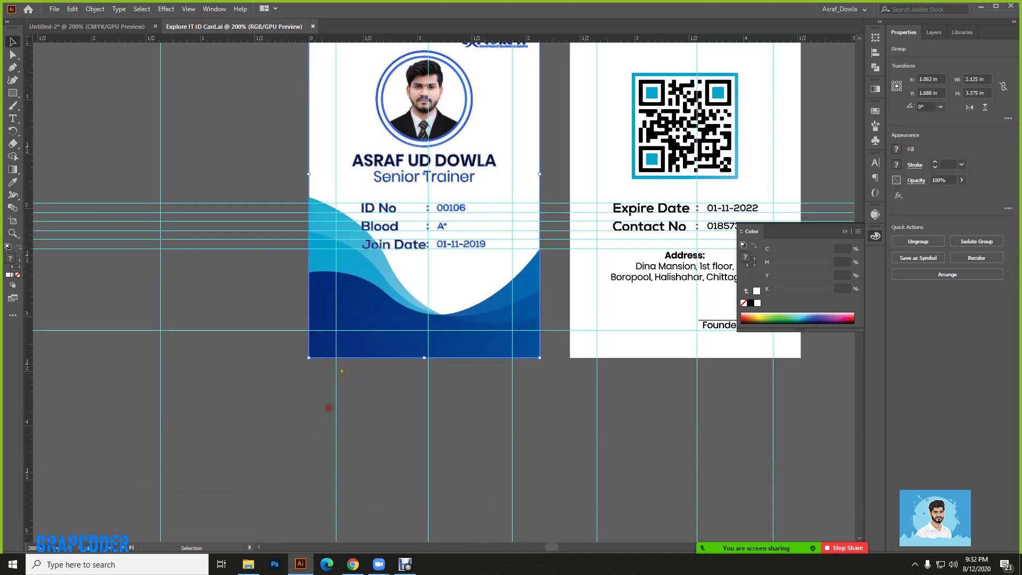
right_click(365, 305)
left_click(292, 393)
left_click(366, 304)
left_click(283, 279)
scroll(88, 130, "up", 1)
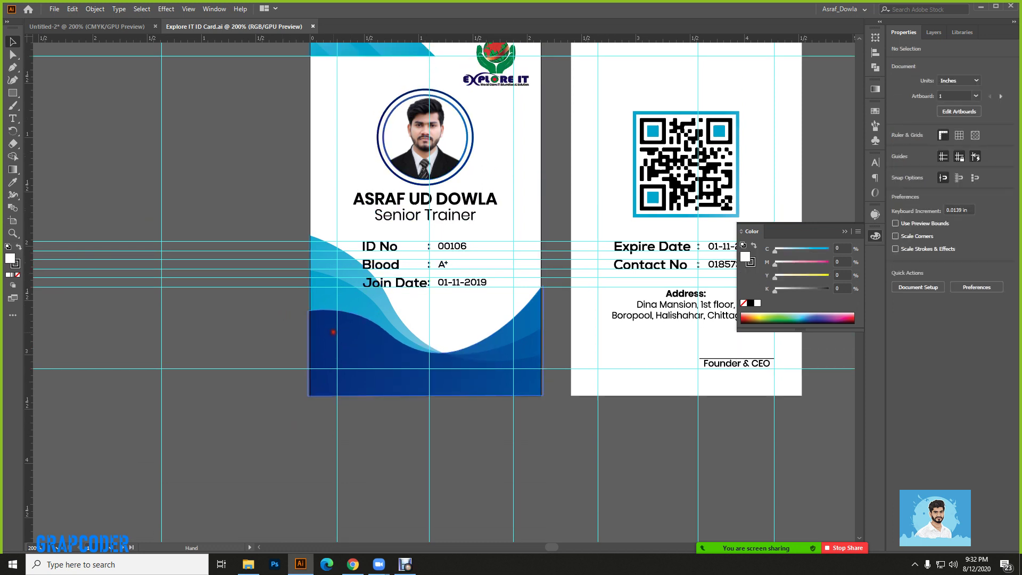
Draw a small rectangle left of the card filled with the blue wave gradient
key("m")
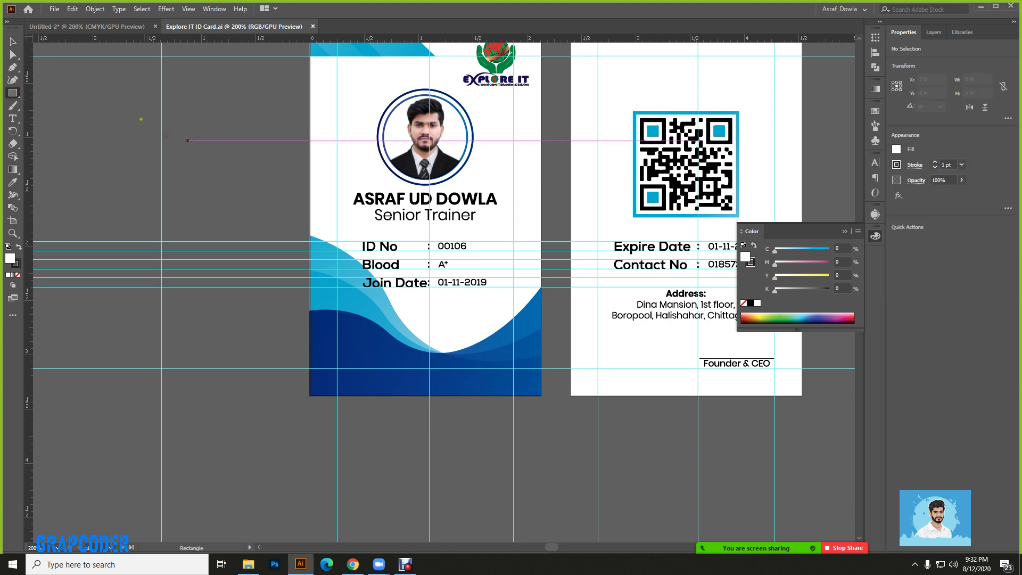
left_click_drag(195, 136, 241, 213)
key("i")
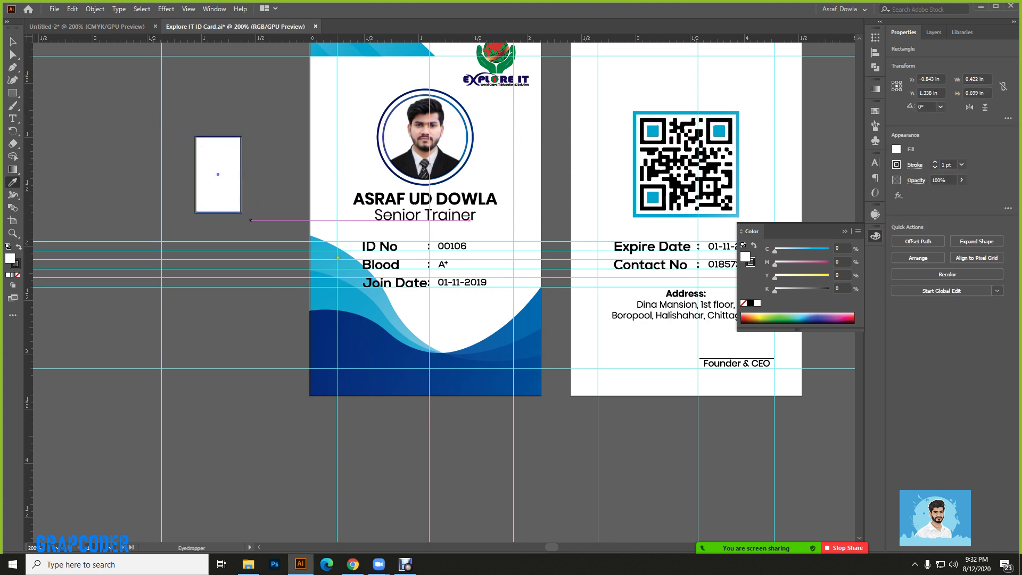
left_click(322, 334)
key("v")
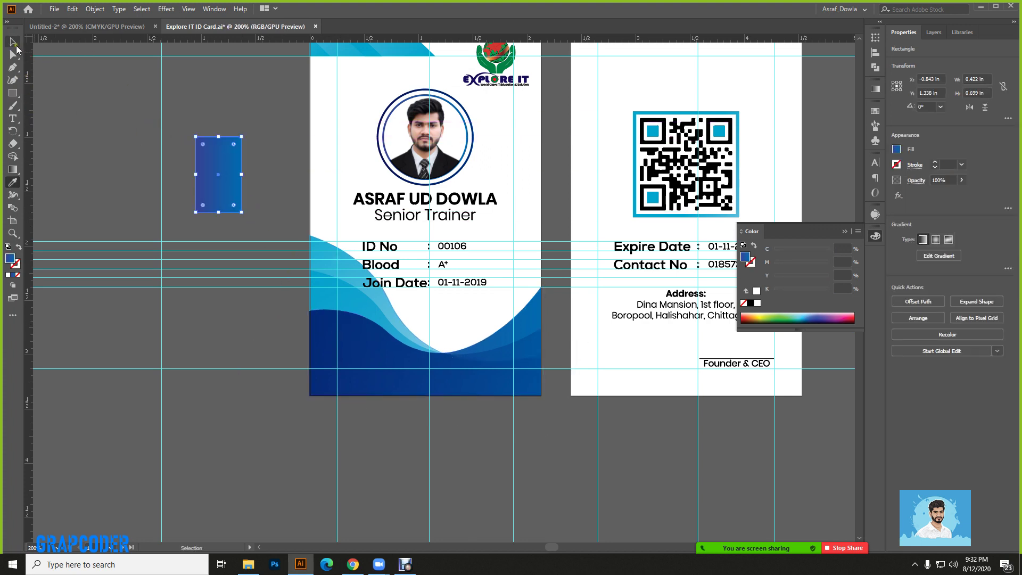
Duplicate the swatch further left and fill it with the cyan wave gradient
left_click(89, 111)
left_click_drag(218, 174, 92, 147)
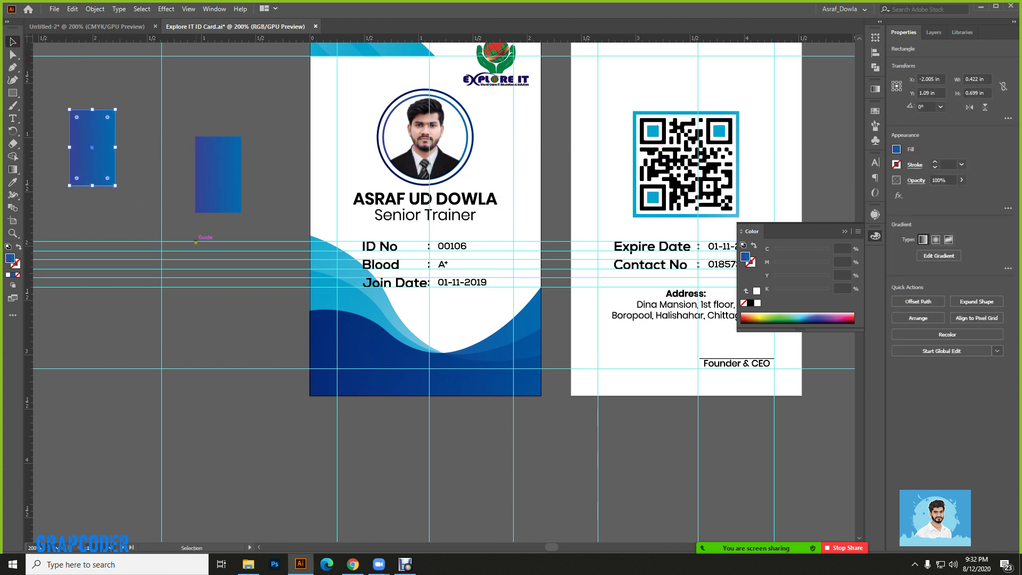
key("i")
left_click(322, 248)
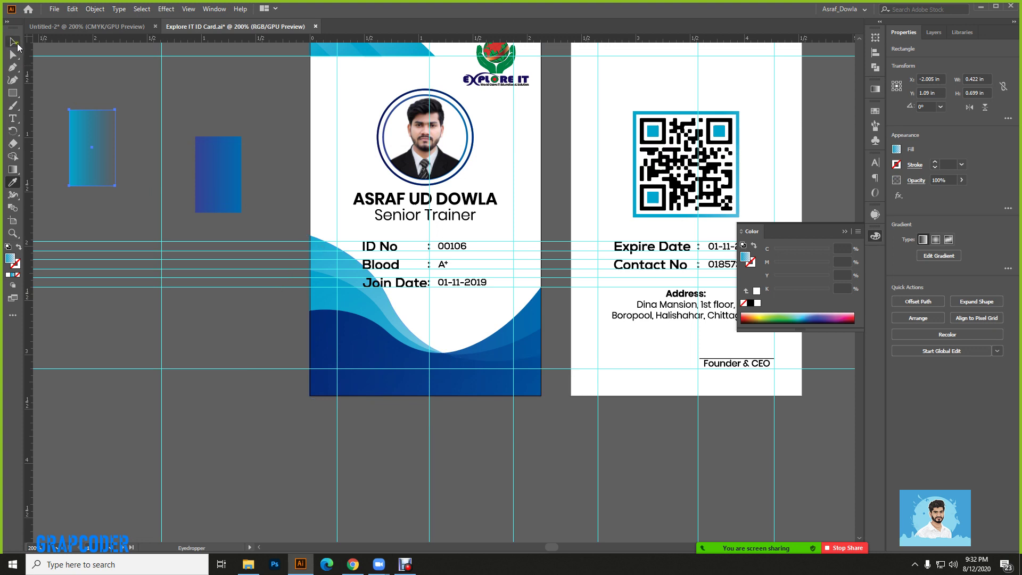
left_click(16, 43)
Back in Untitled-2, rotate the rotated red wave piece slightly and back
left_click(255, 168)
key("ctrl+Tab")
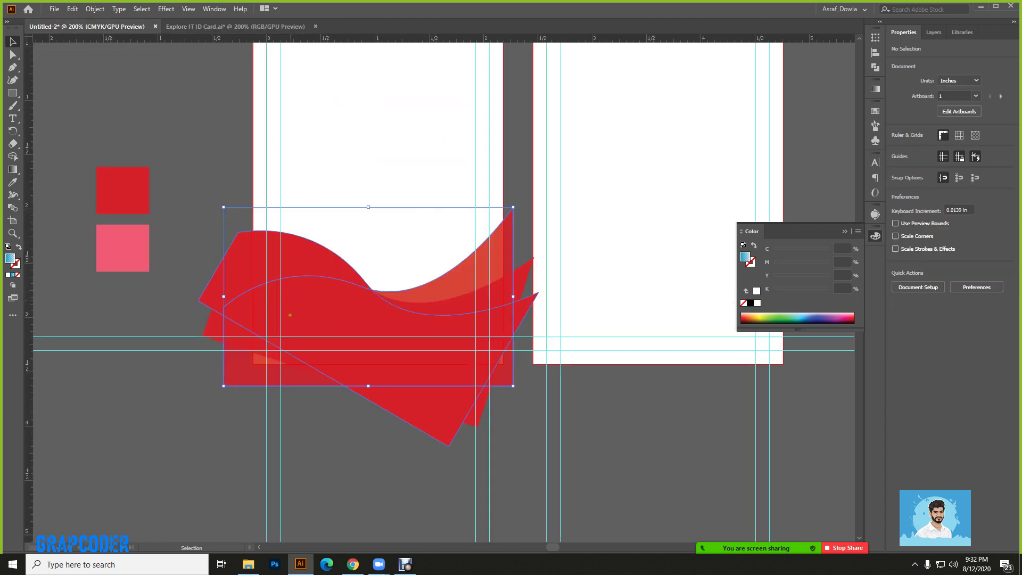
left_click(205, 280)
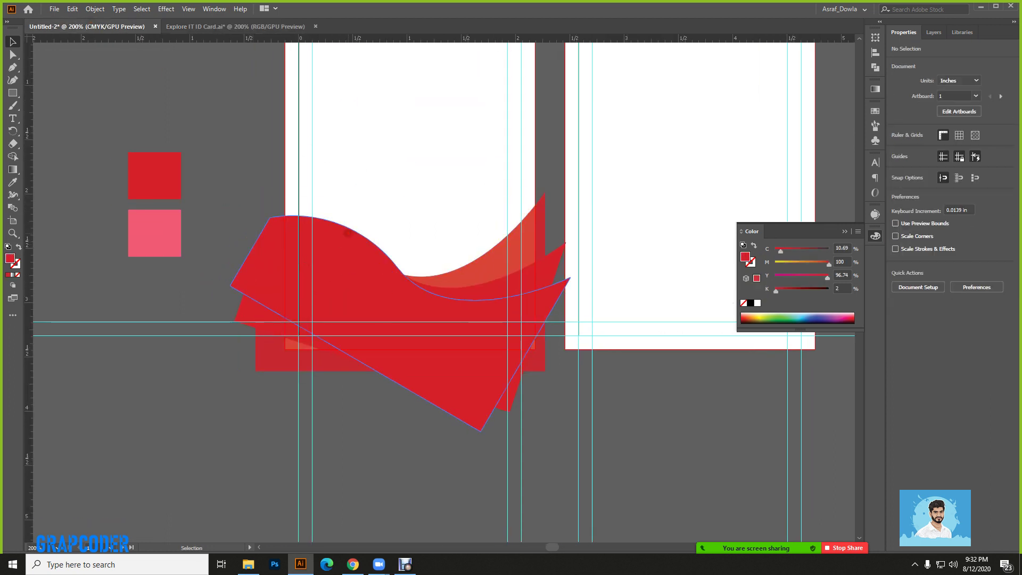
left_click(349, 232)
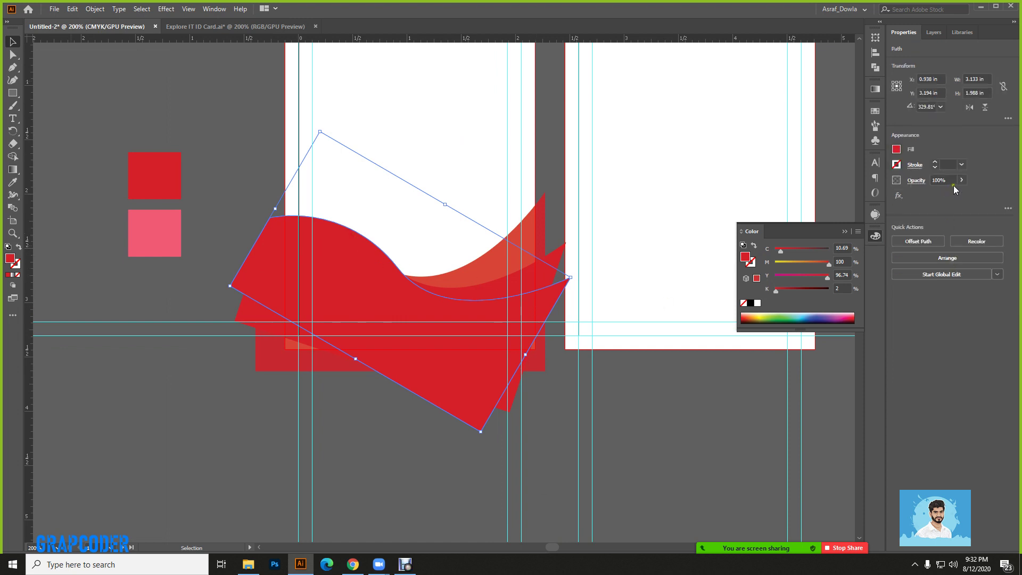
left_click_drag(574, 277, 553, 259)
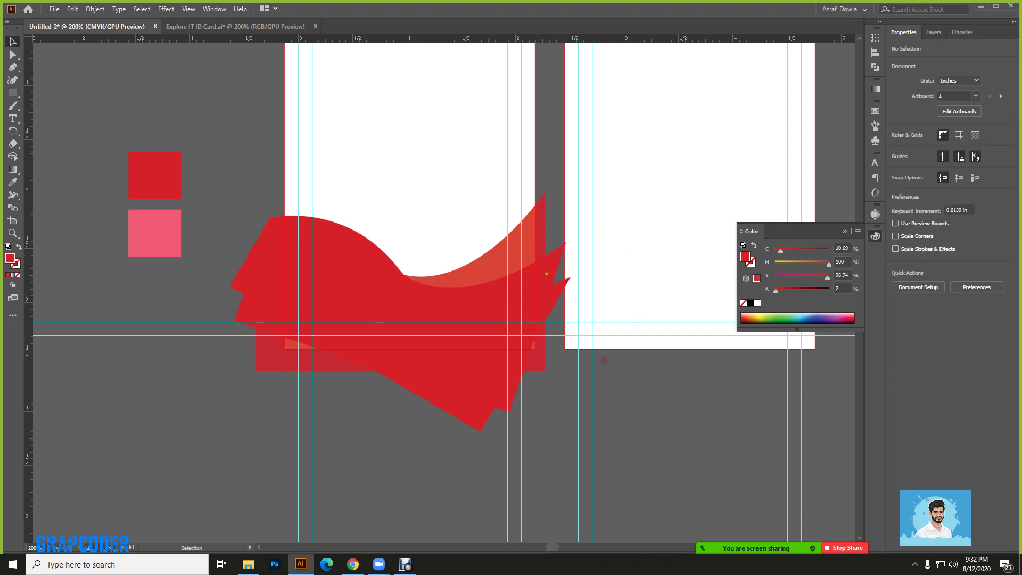
left_click_drag(563, 300, 562, 291)
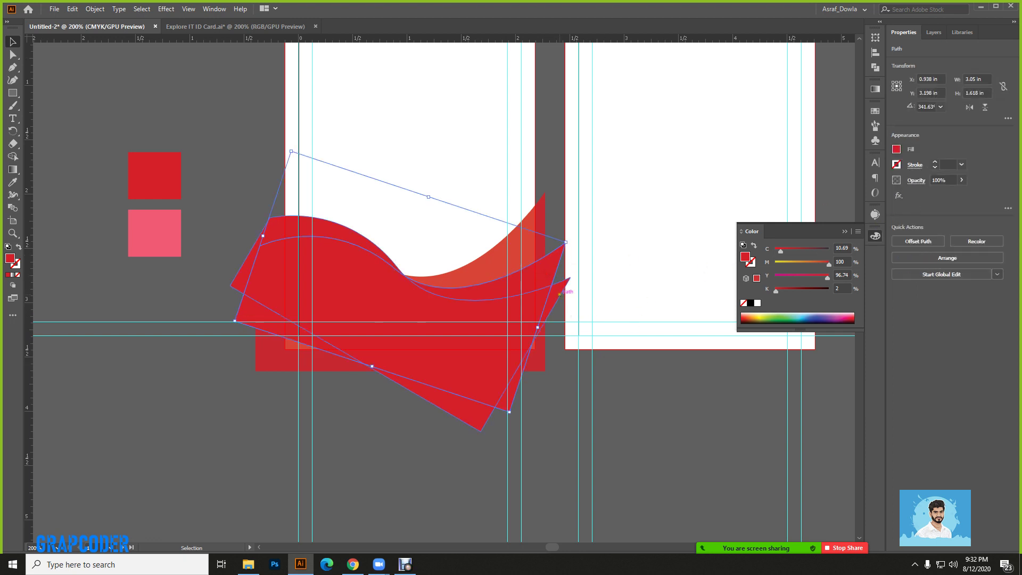
Check the transparency settings of the rotated piece and upright wave, keeping Multiply
left_click(916, 181)
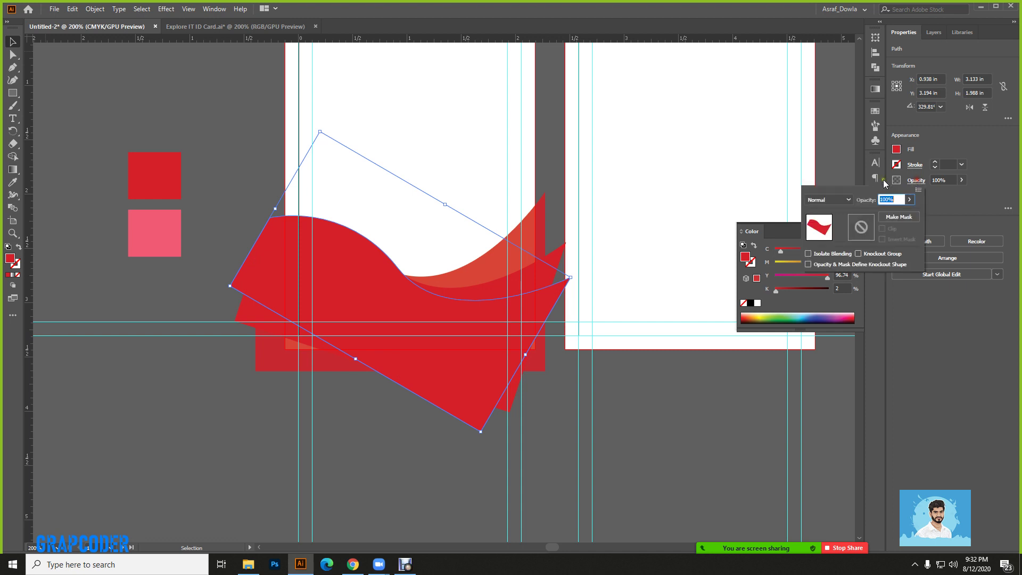
left_click(840, 203)
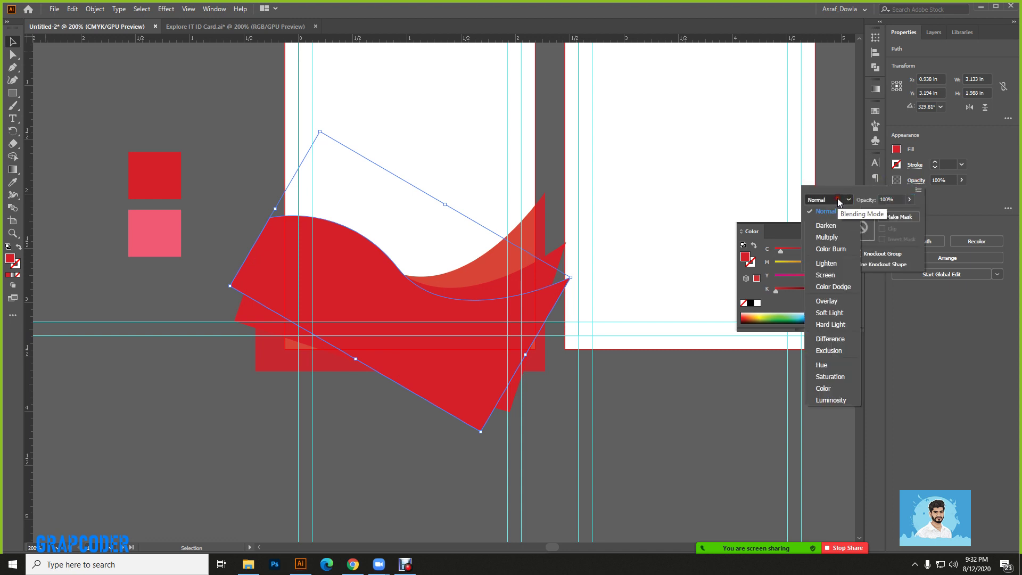
left_click(553, 258)
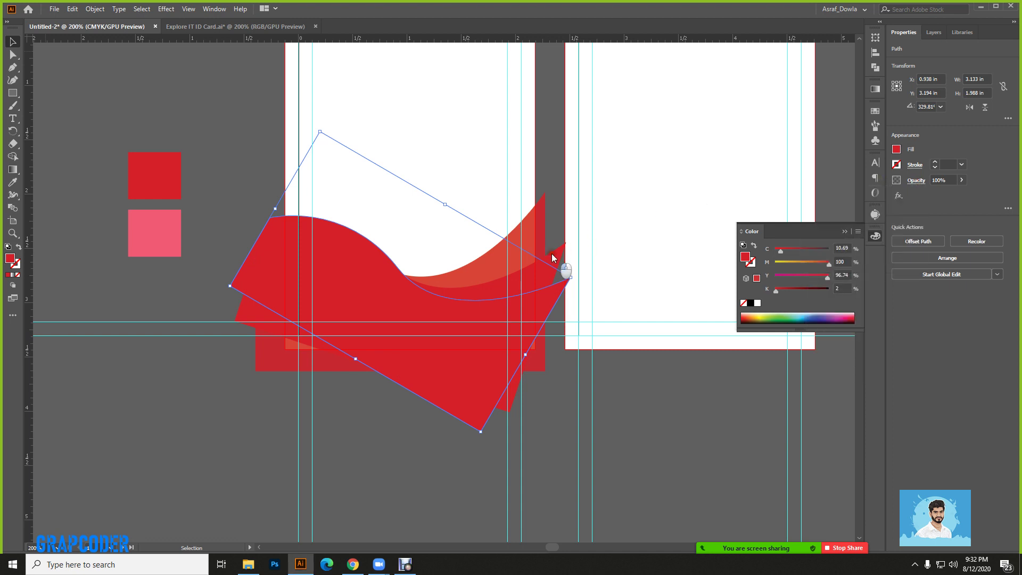
left_click(911, 181)
left_click(545, 232)
left_click(916, 180)
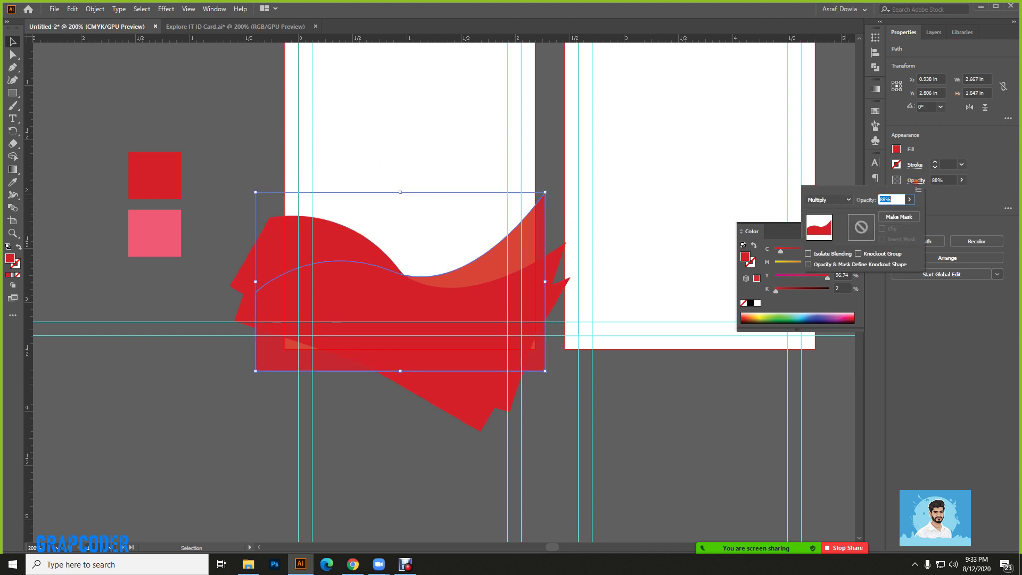
left_click(845, 199)
left_click(509, 196)
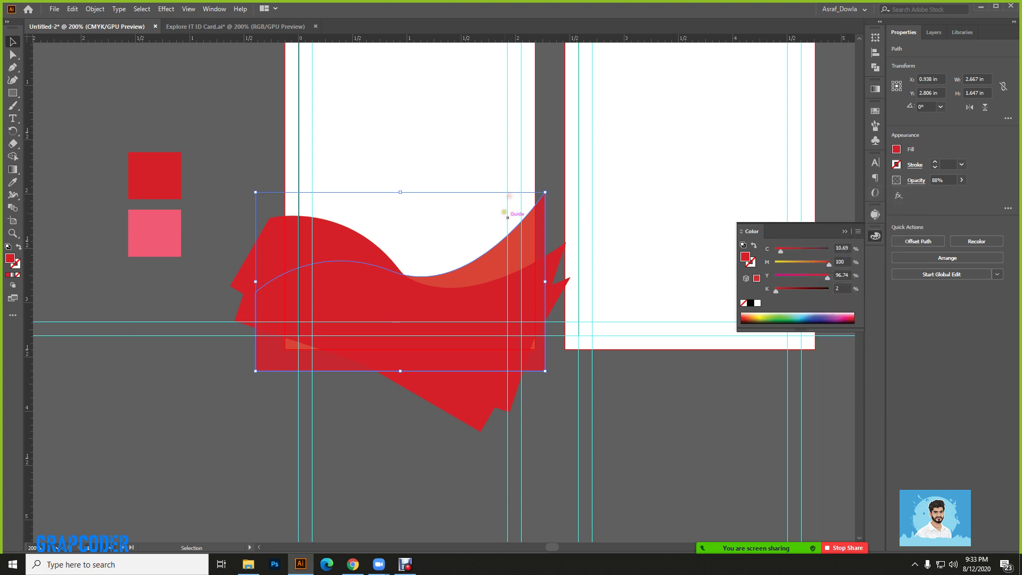
left_click(456, 192)
Restore the upright red wave to 100% opacity, then open and cancel the Place dialog
left_click(961, 181)
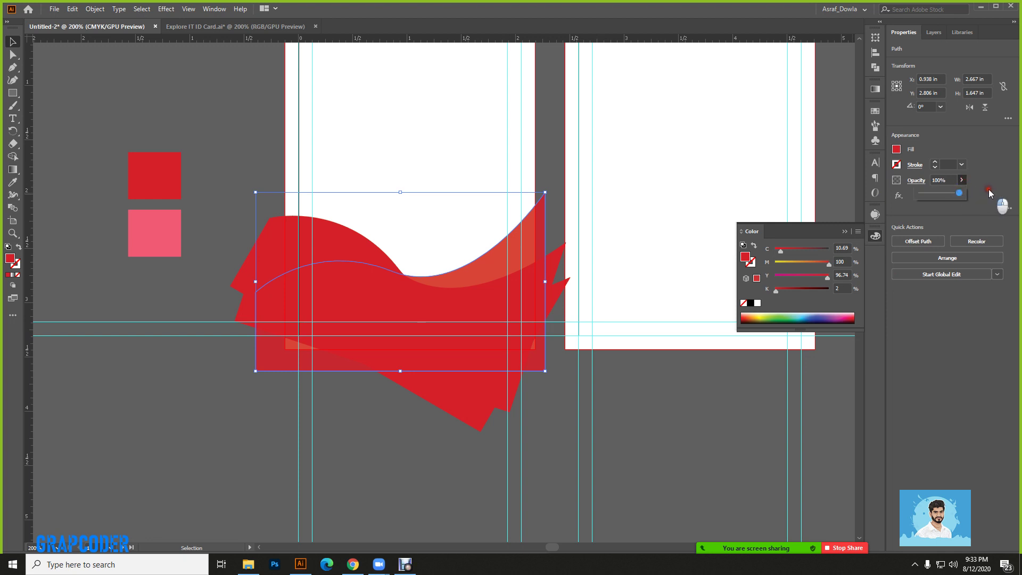
left_click_drag(960, 193, 996, 193)
left_click(262, 167)
left_click(417, 292)
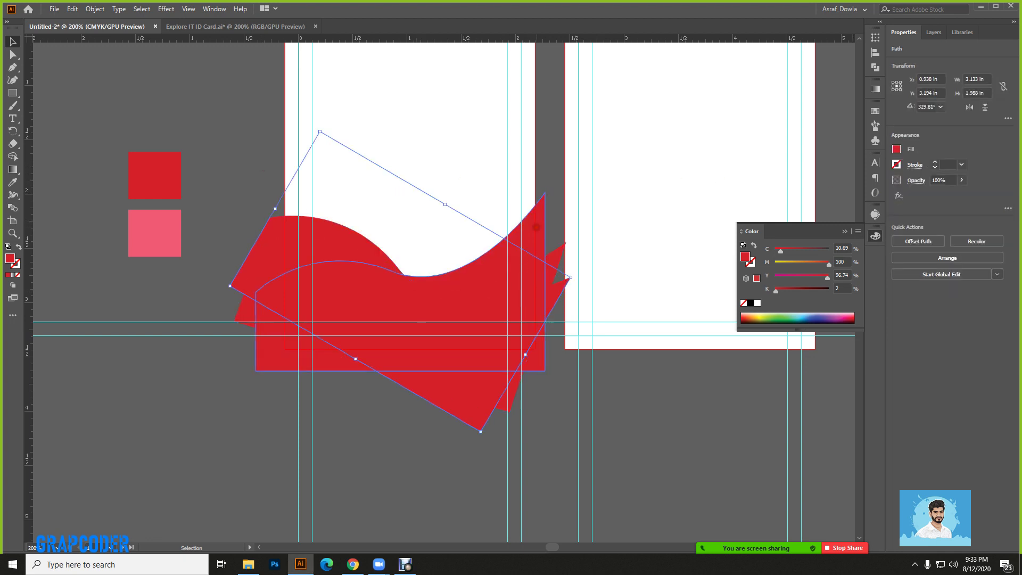
left_click(536, 224)
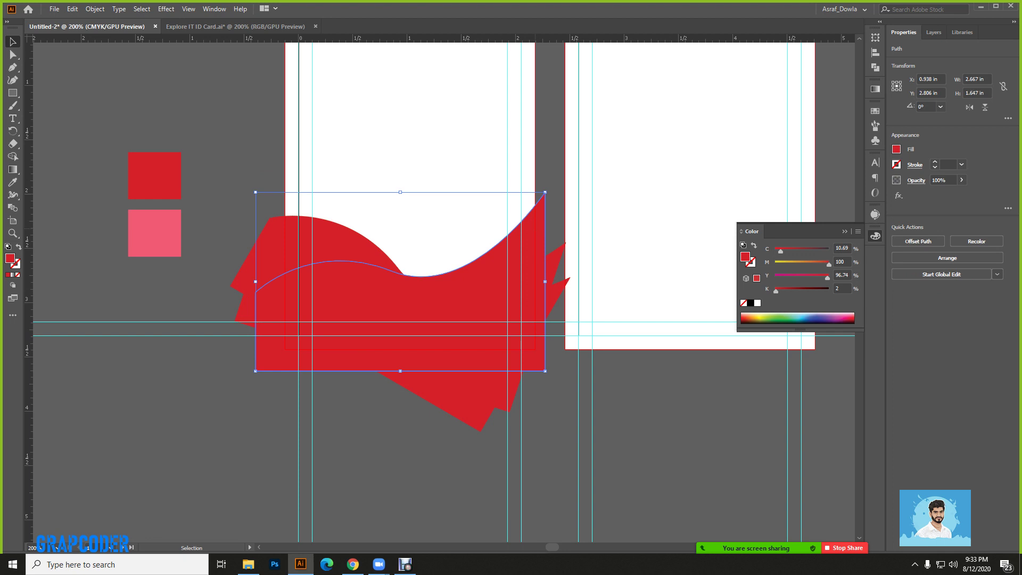
key("ctrl")
key("ctrl+shift+p")
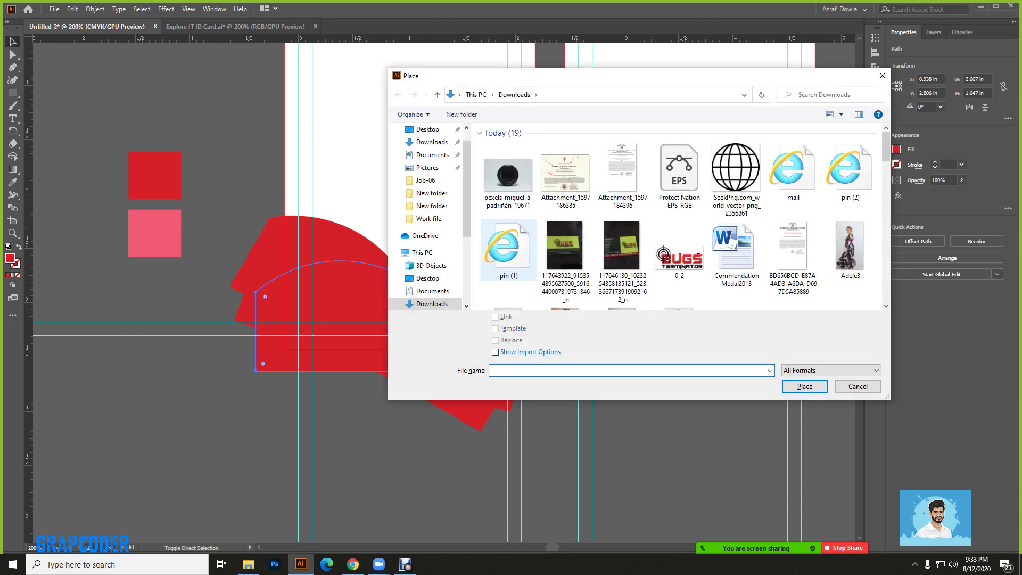
left_click(885, 77)
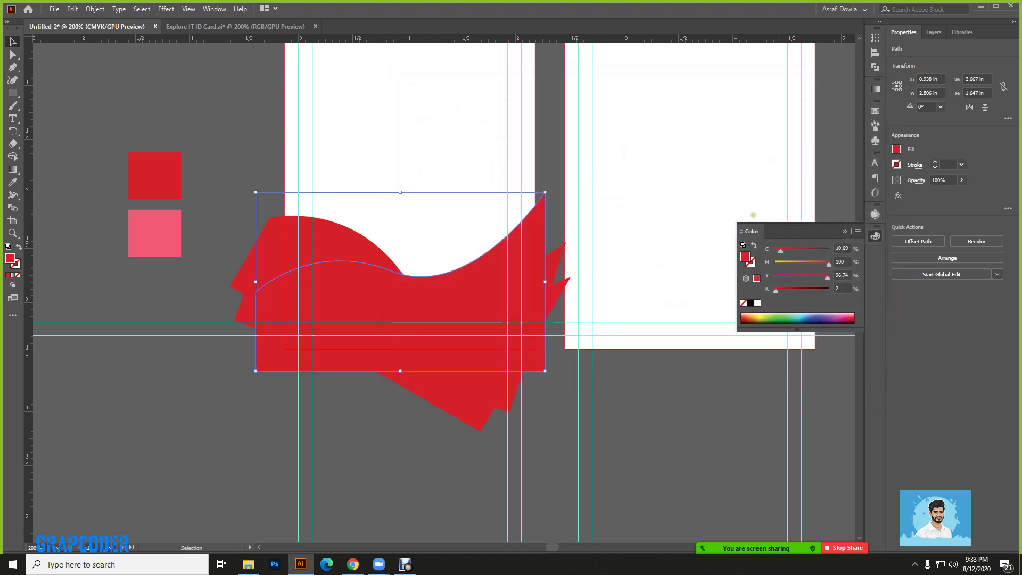
Deepen the first rotated wave copy's red by raising its cyan slider
left_click(305, 187)
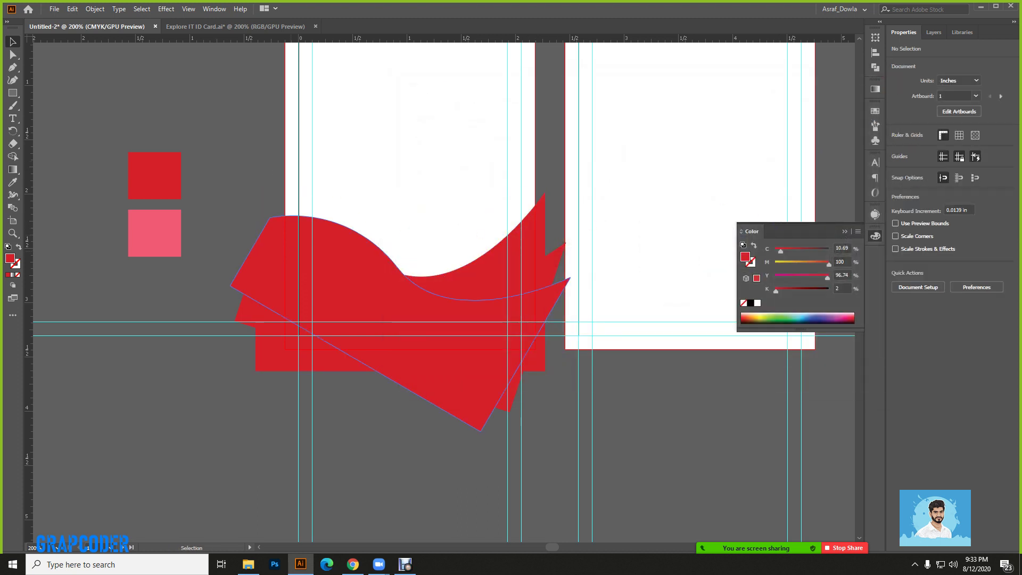
left_click(288, 251)
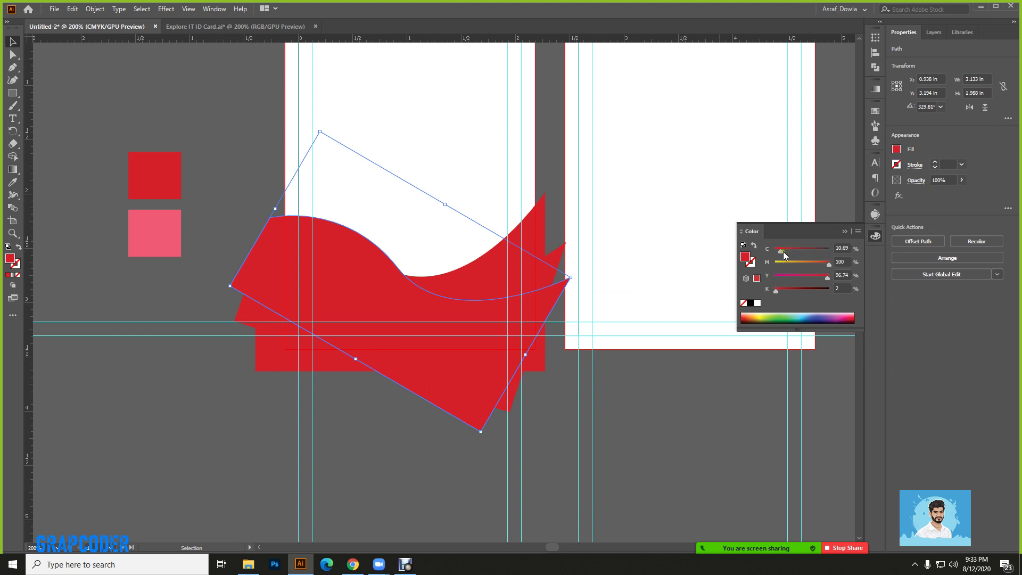
left_click_drag(782, 252, 790, 252)
Deepen another rotated wave copy's red by lowering its yellow slider
left_click(171, 315)
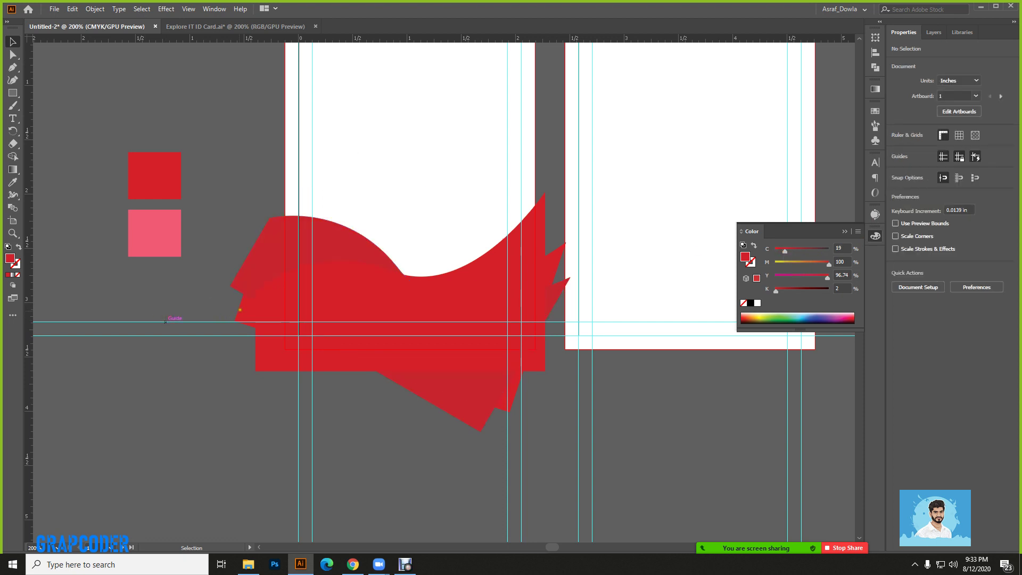
left_click(242, 308)
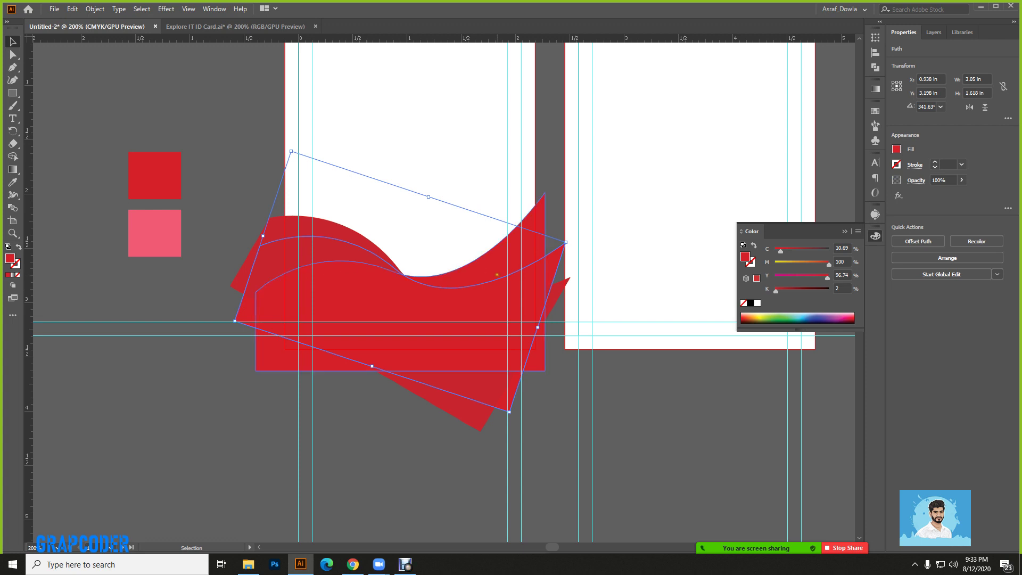
key("ctrl")
key("ctrl")
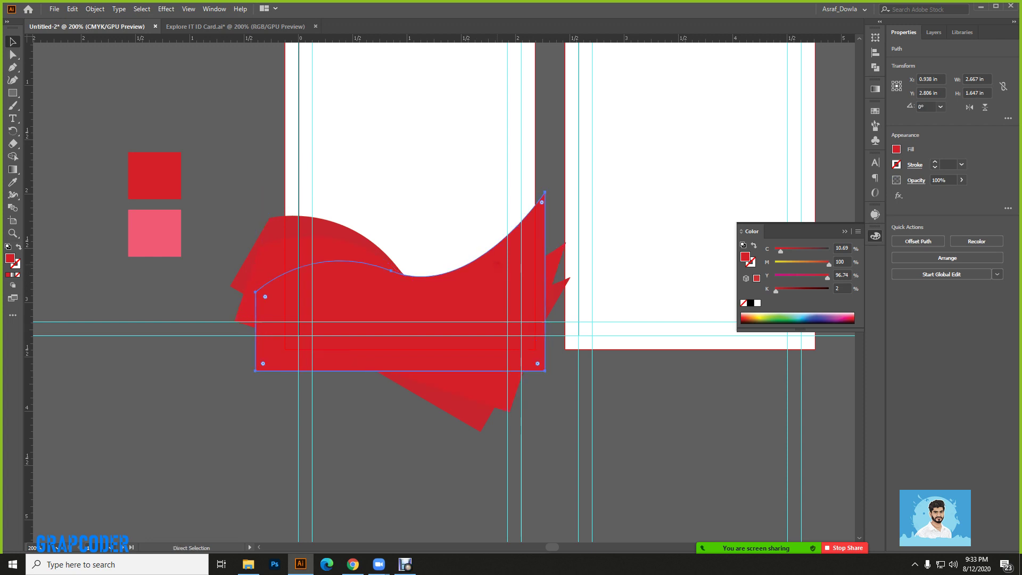
key("ctrl+shift+z")
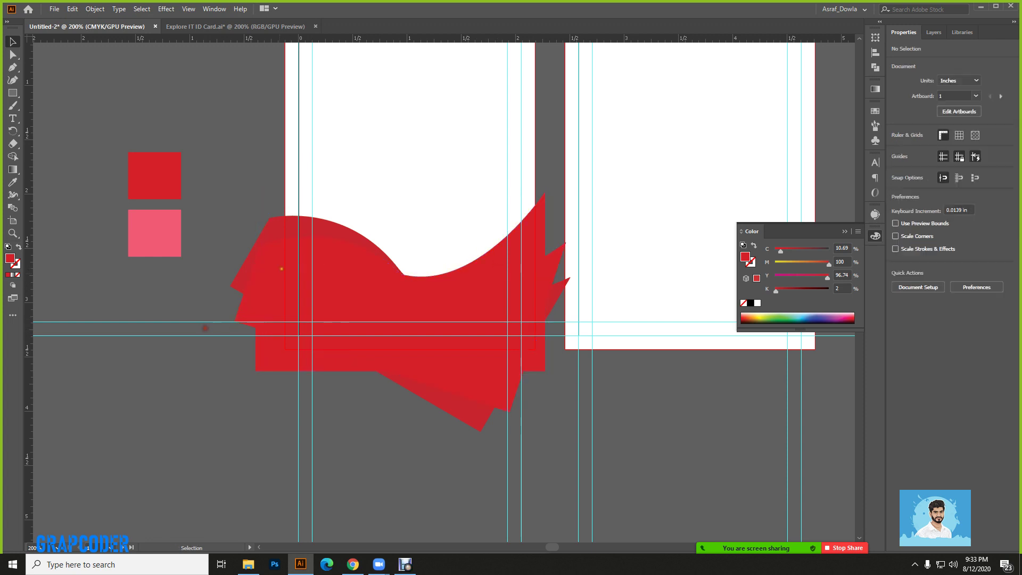
key("ctrl+shift+z")
key("ctrl+shift+z")
key("ctrl+shift+z")
key("i")
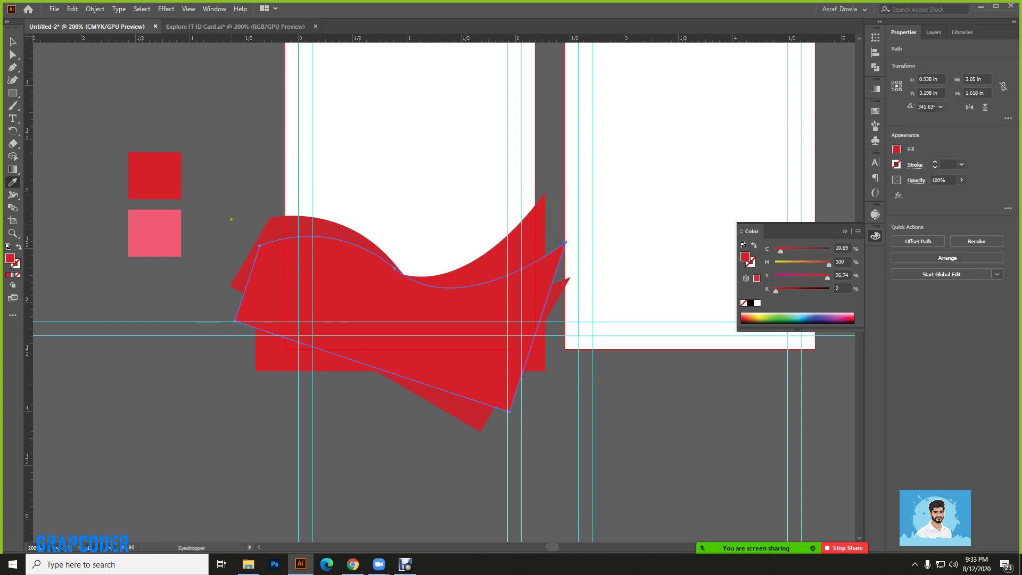
key("v")
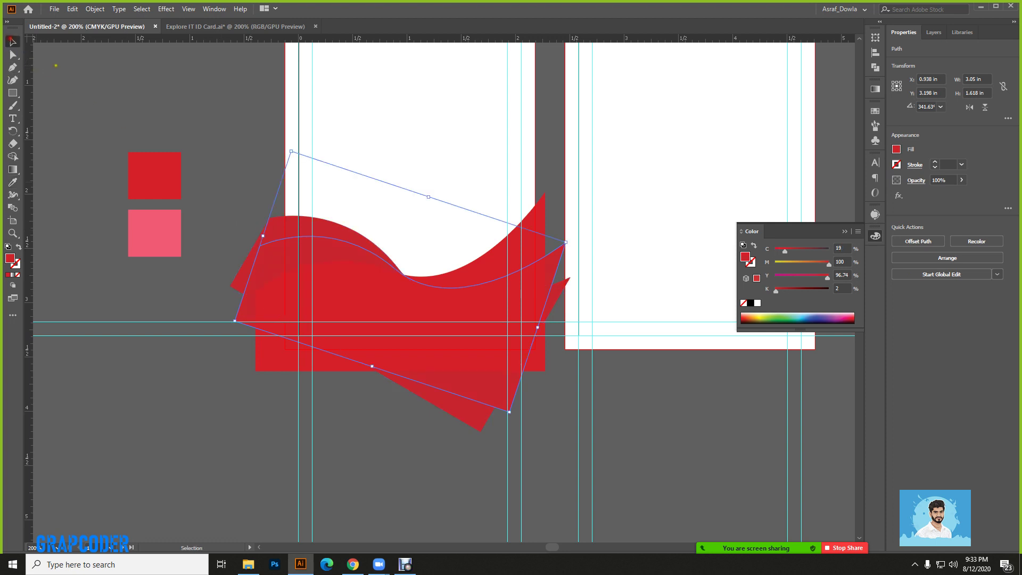
left_click(245, 192)
left_click(290, 226)
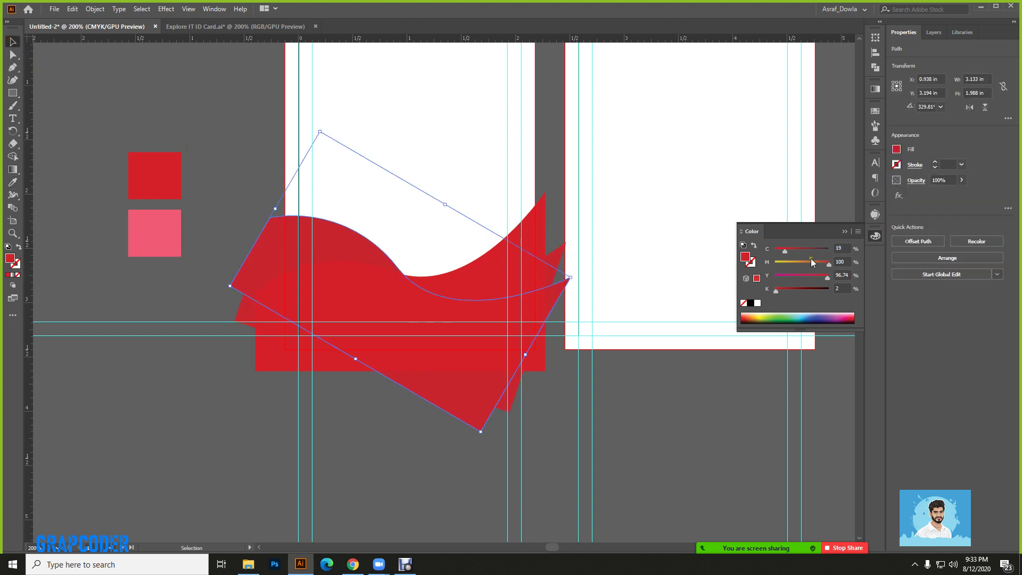
left_click_drag(827, 278, 822, 279)
Draw a dark red rectangle, about 2.298 × 2.245 in, over the front card's wave area
left_click(362, 456)
left_click_drag(367, 453, 334, 454)
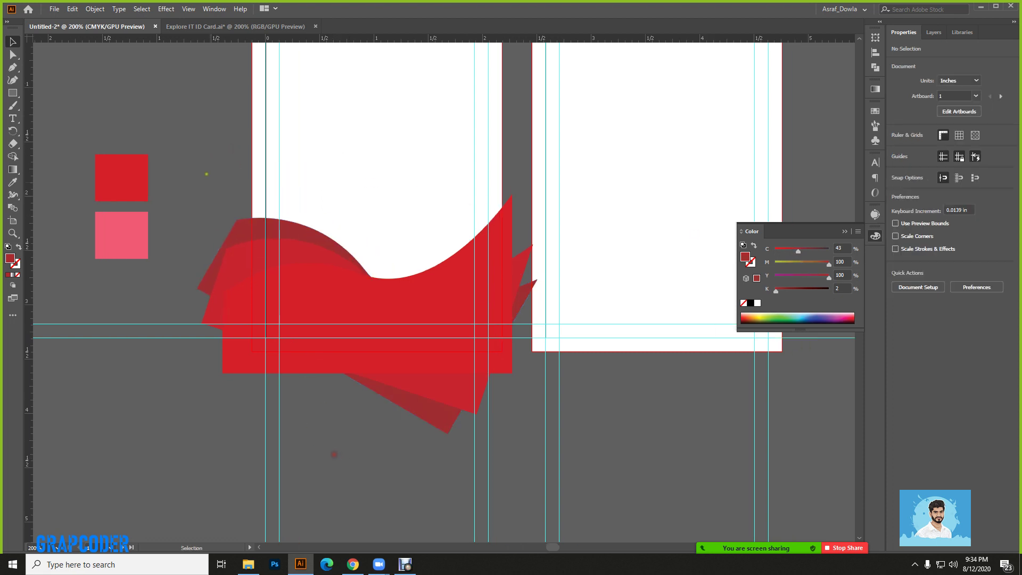
left_click(13, 93)
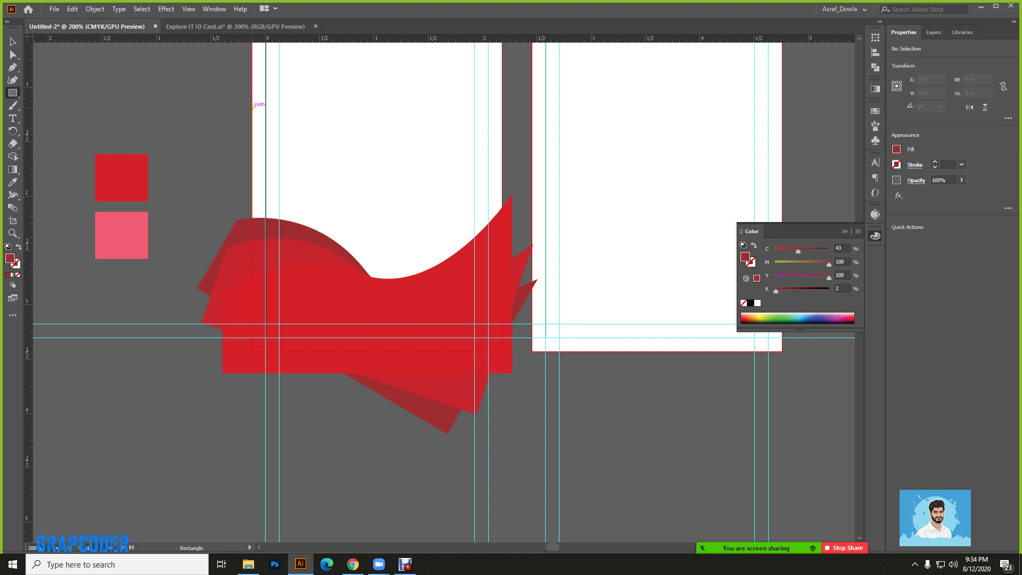
left_click_drag(252, 107, 502, 351)
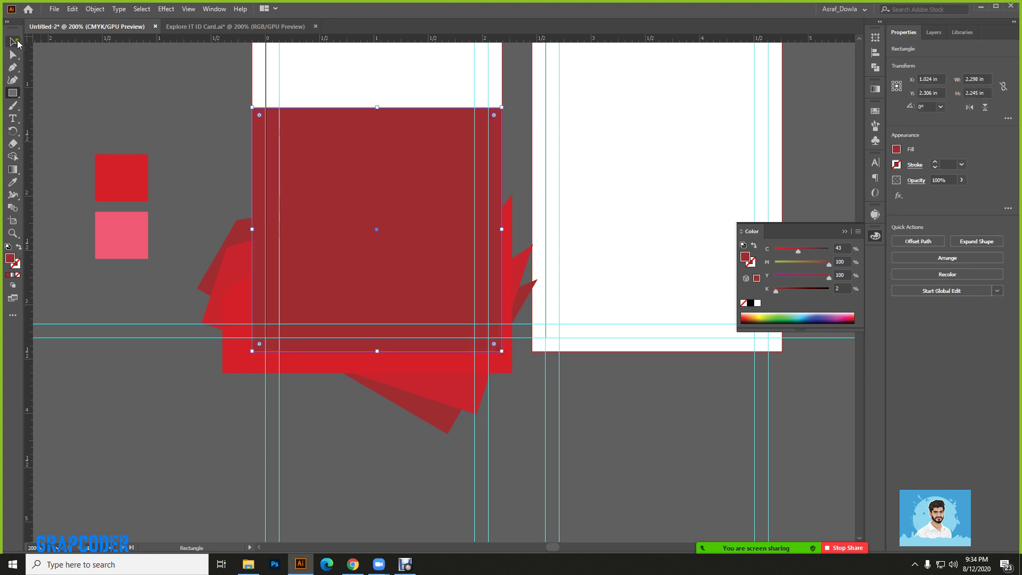
Group the red waves and make a clipping mask with the dark red rectangle
left_click(17, 44)
left_click_drag(195, 216, 231, 306)
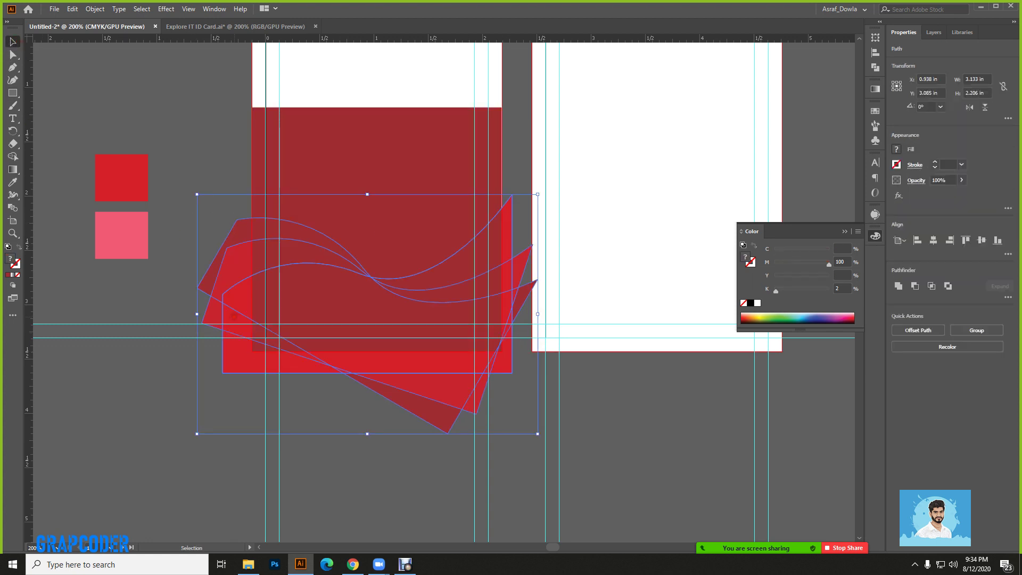
key("ctrl+g")
left_click(364, 322, "shift")
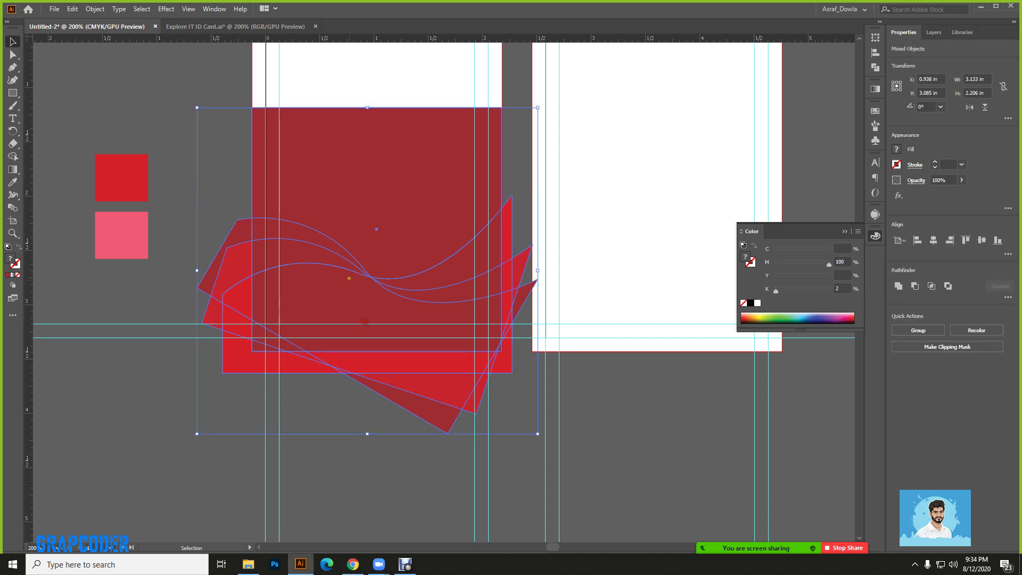
right_click(349, 277)
left_click(394, 371)
left_click(245, 181)
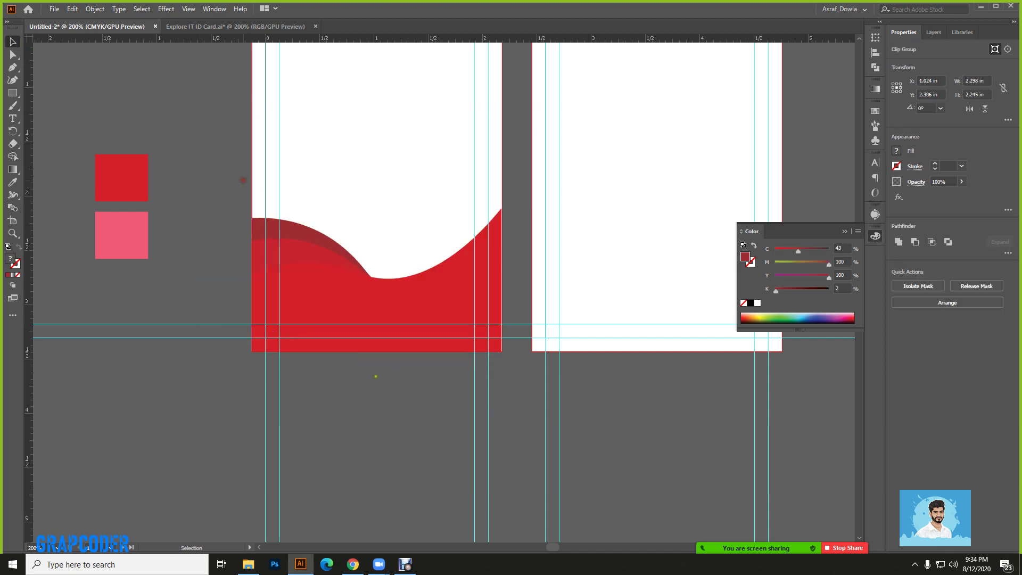
Zoom and pan to check the clipped waves' edges against the front card
scroll(426, 384, "down", 2)
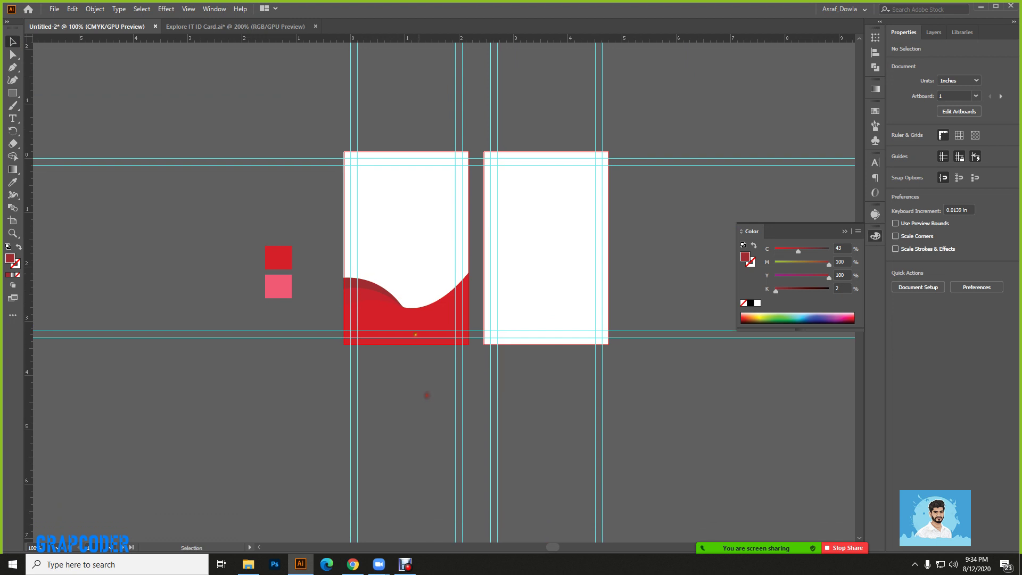
scroll(426, 393, "up", 2)
scroll(386, 415, "up", 1)
scroll(300, 258, "up", 3)
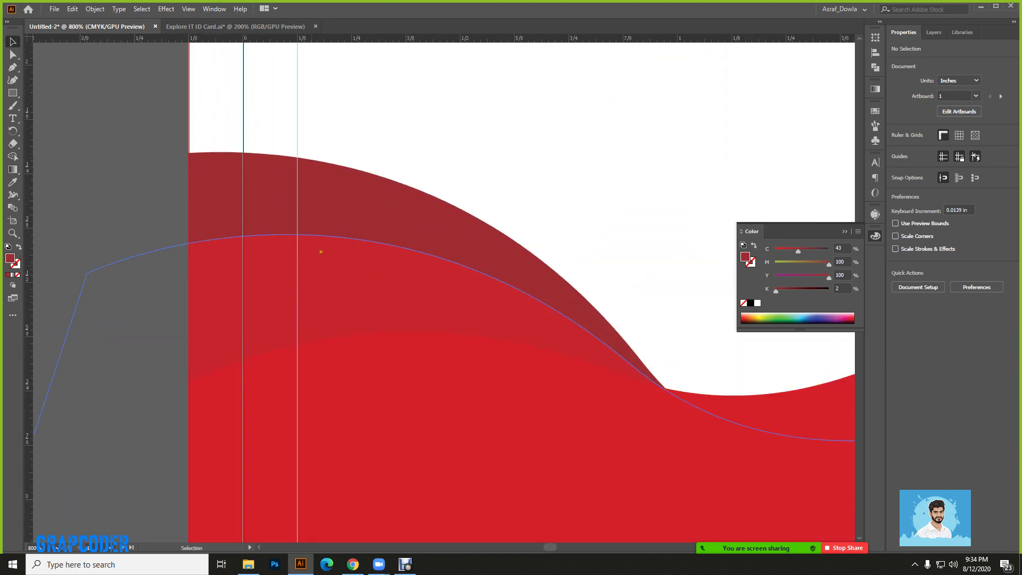
scroll(320, 251, "down", 3)
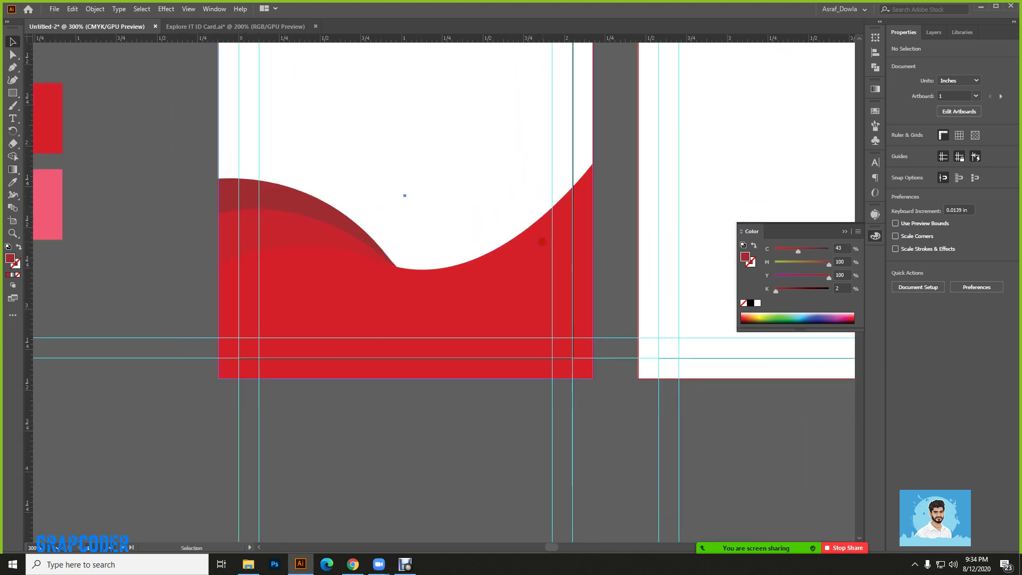
left_click(404, 194)
left_click(600, 457)
left_click(565, 233)
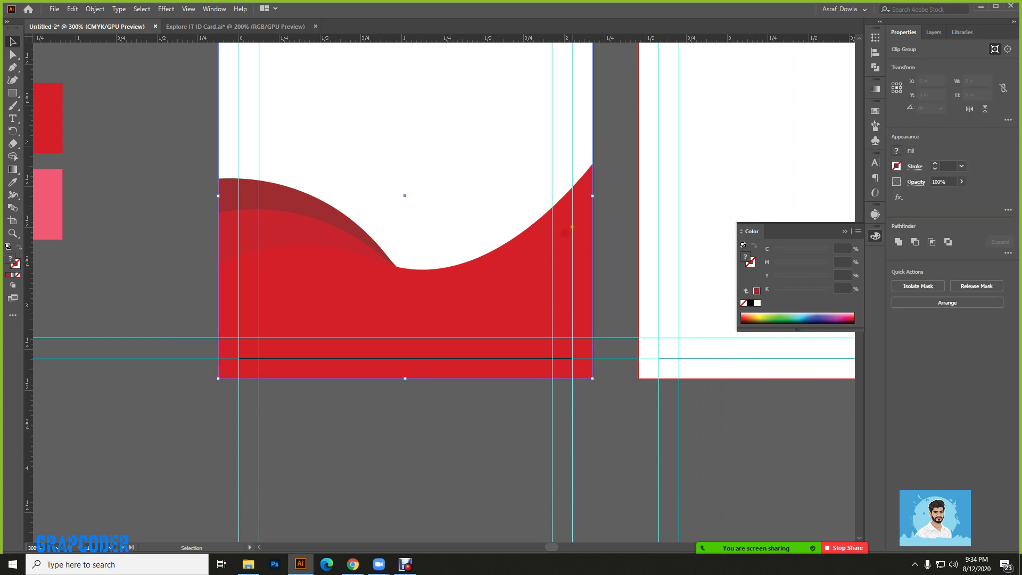
scroll(565, 233, "up", 3)
scroll(444, 367, "up", 1)
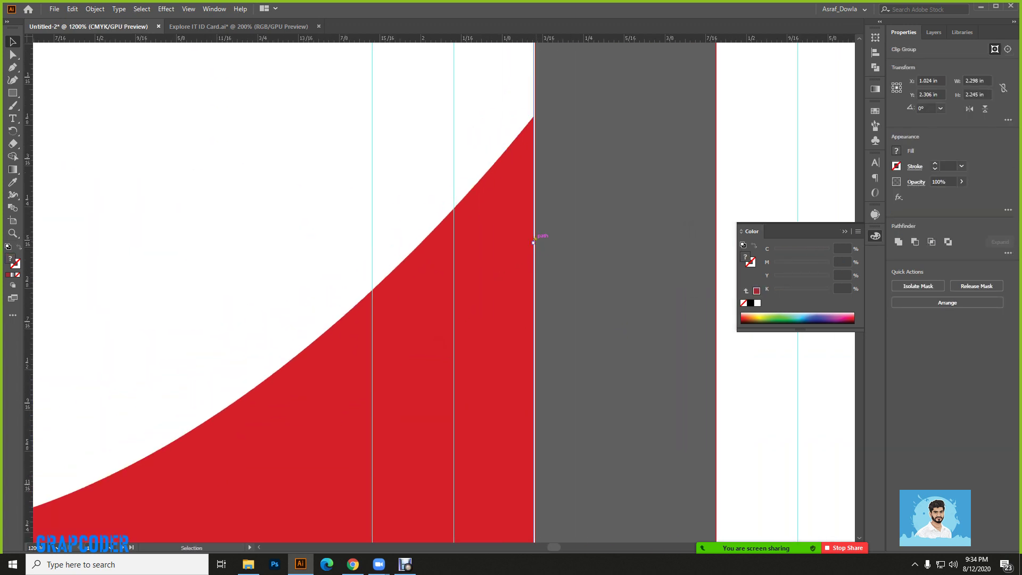
left_click(589, 250)
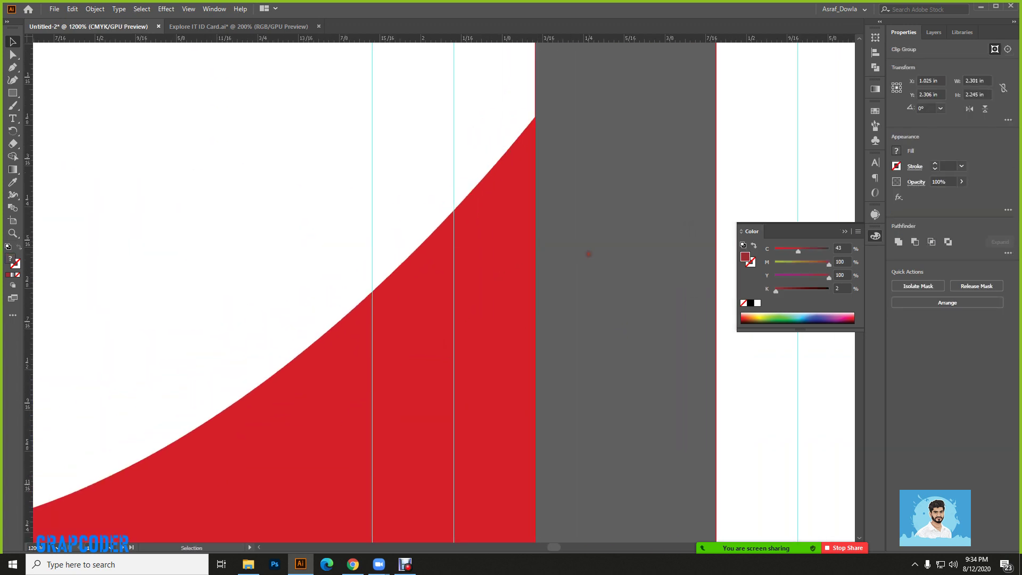
scroll(590, 252, "down", 5)
left_click_drag(499, 291, 521, 351)
scroll(329, 217, "down", 2)
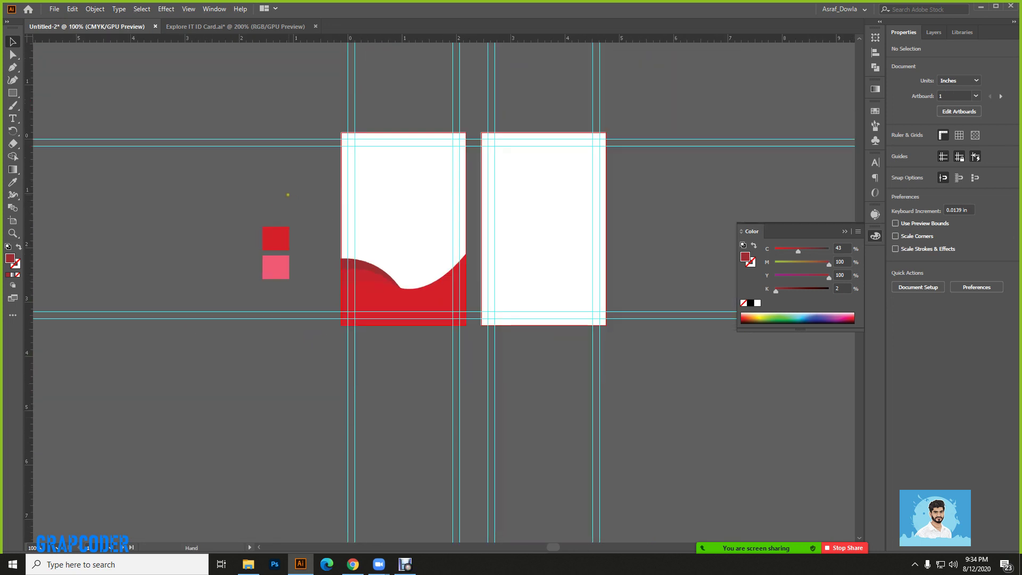
Compare with the Explore IT reference, then zoom to the front card's top-left corner in Untitled-2
left_click(215, 28)
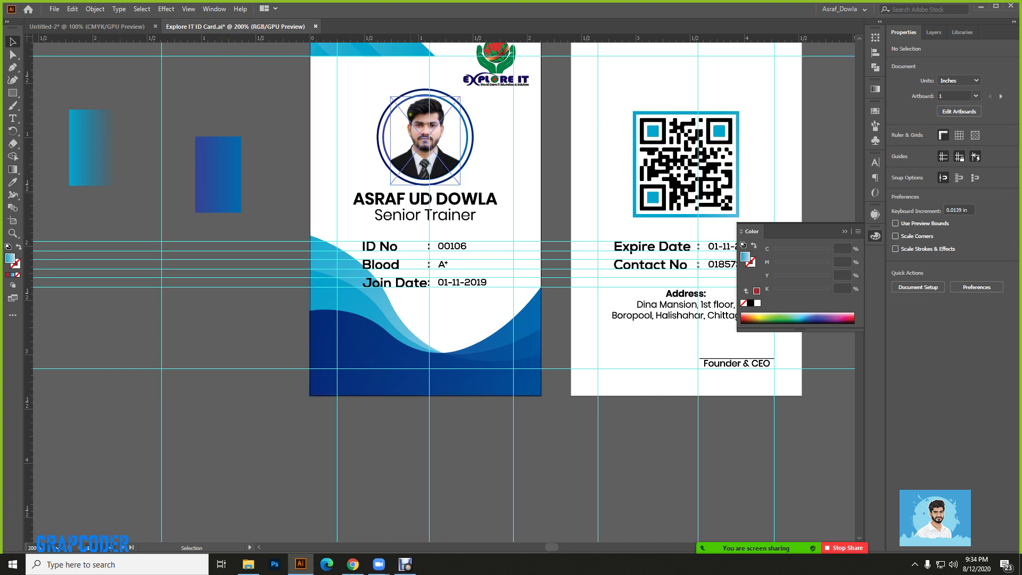
scroll(396, 57, "up", 2)
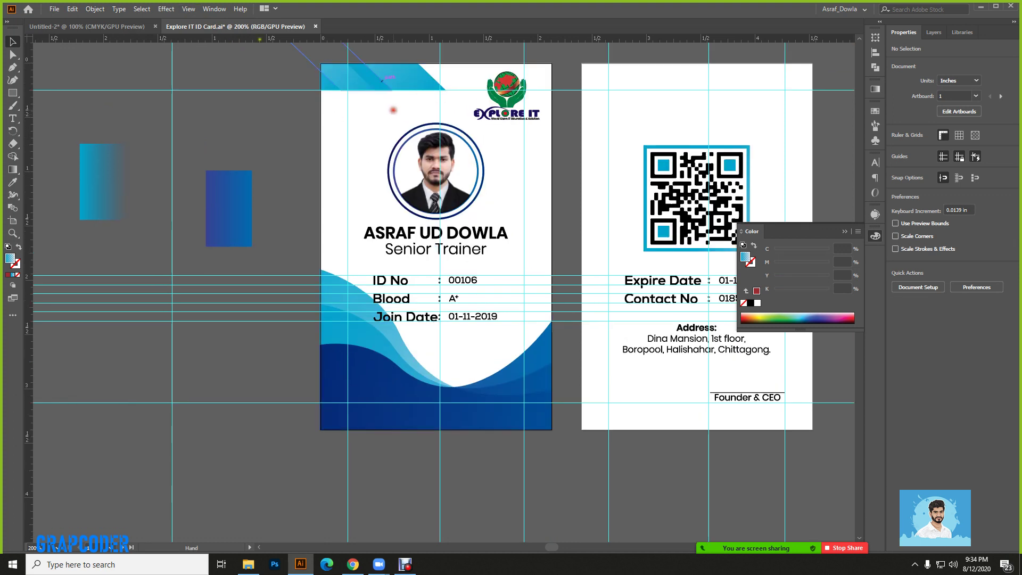
left_click(120, 28)
scroll(386, 231, "up", 1)
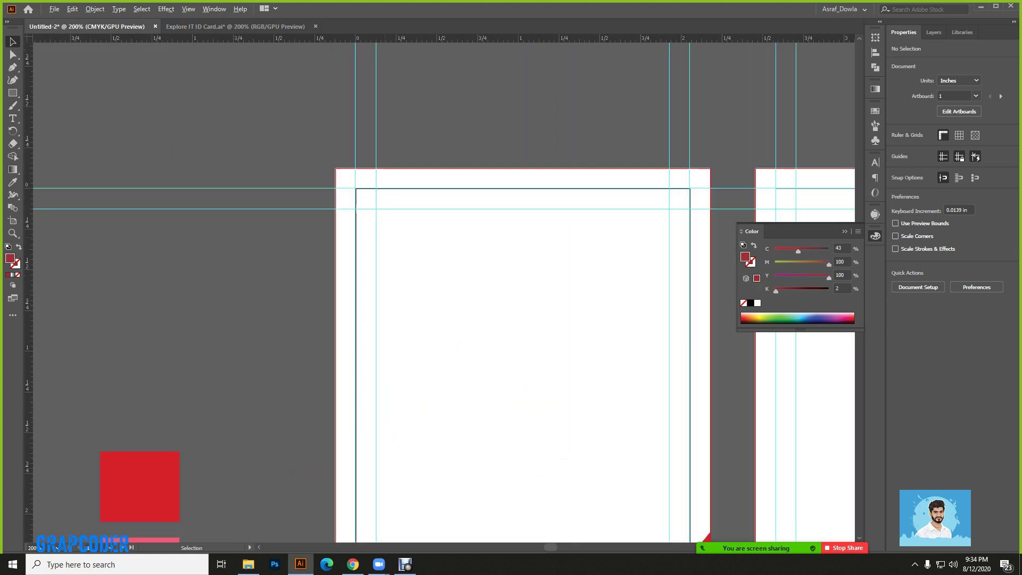
scroll(385, 231, "up", 1)
left_click_drag(339, 267, 206, 261)
Draw a red rectangle, roughly 1.07 × 0.33 in, across the card's top-left corner
key("m")
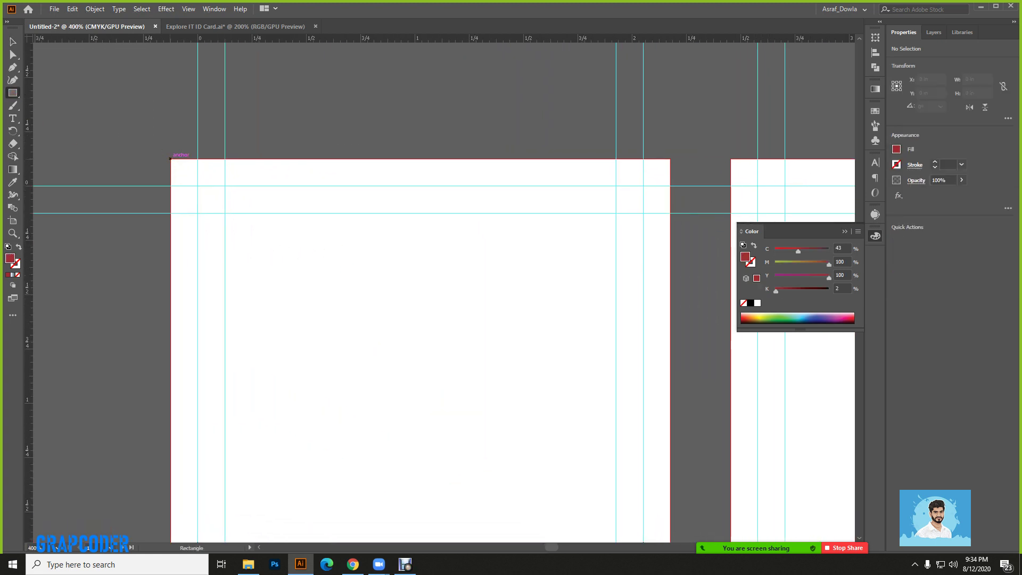
left_click_drag(170, 158, 342, 186)
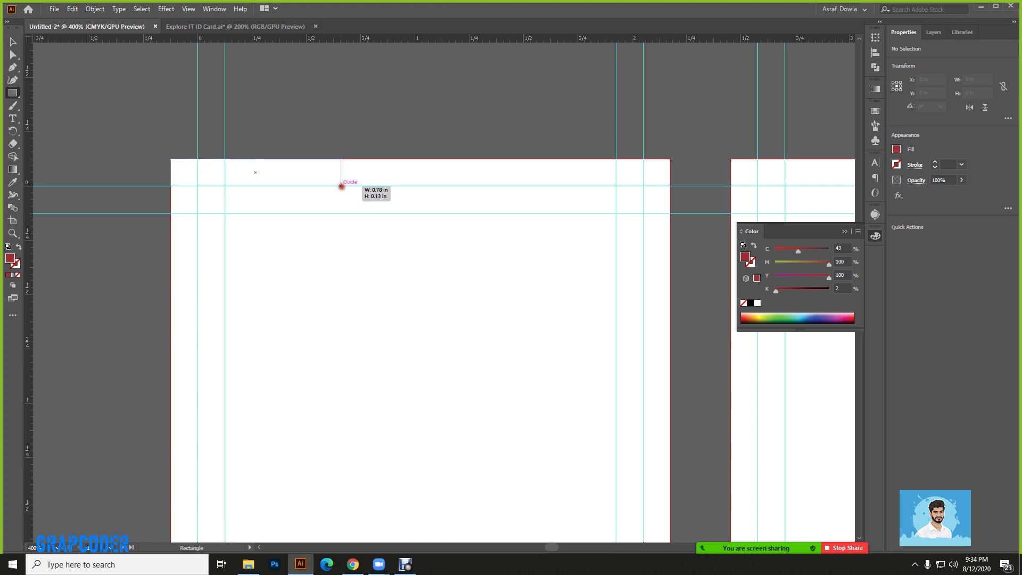
left_click_drag(341, 186, 347, 213)
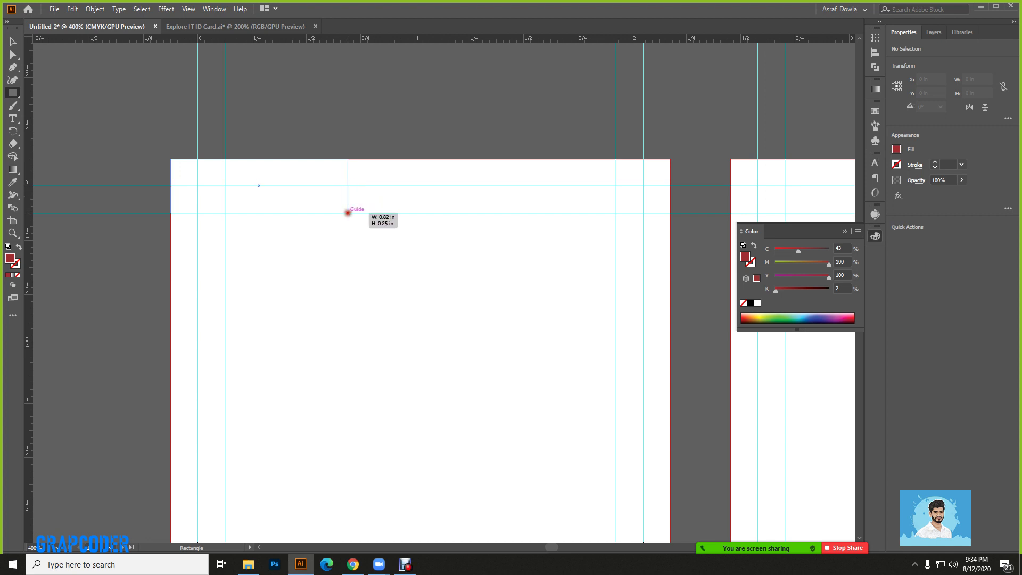
mouse_move(348, 212)
left_mouse_down()
mouse_move(360, 229)
mouse_move(421, 230)
left_mouse_up()
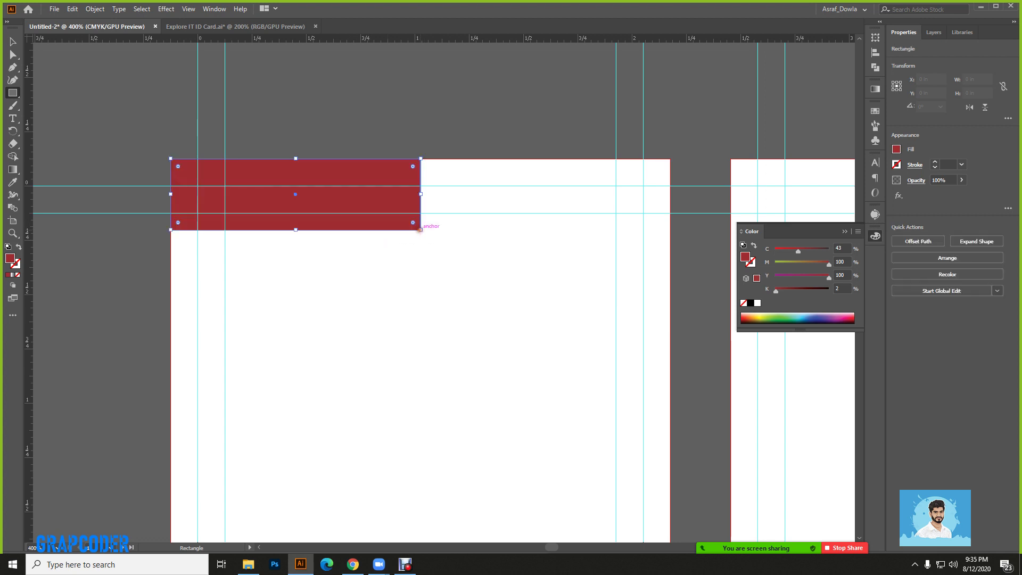
Slant the banner's right end by nudging its bottom-right anchor left
key("a")
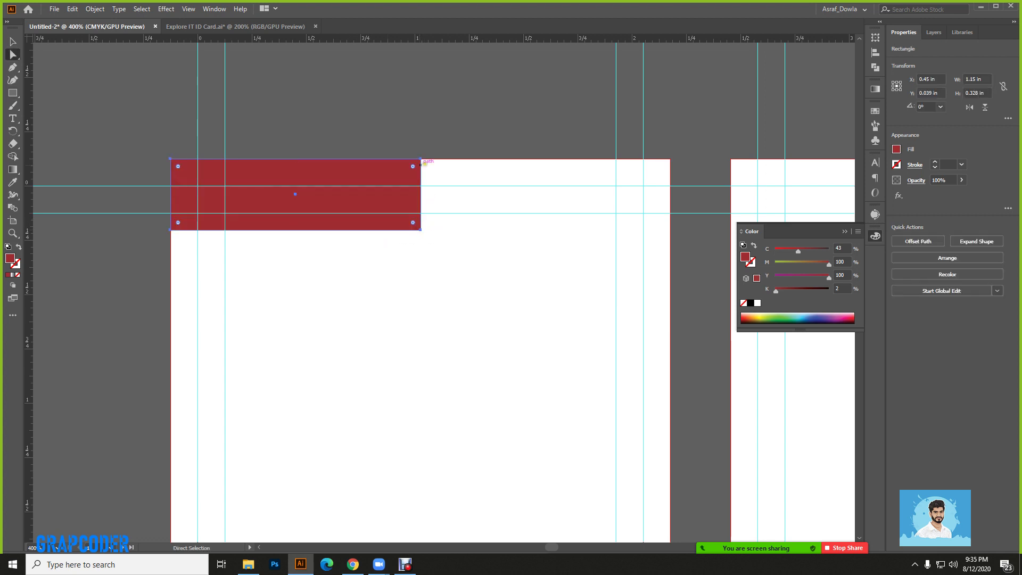
left_click(420, 159)
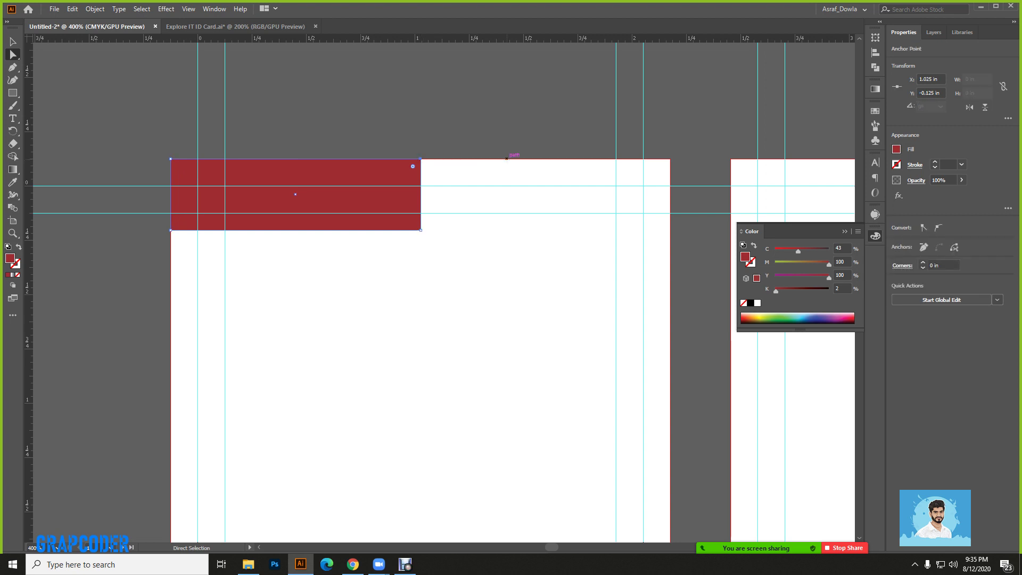
key("shift+Left")
key("shift+Left")
key("shift+Left")
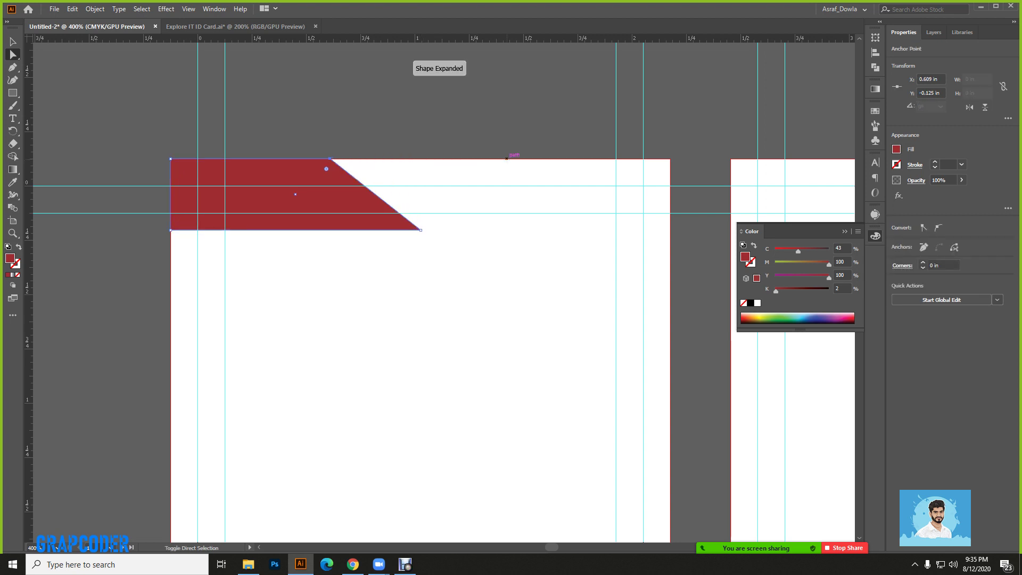
key("shift+Up")
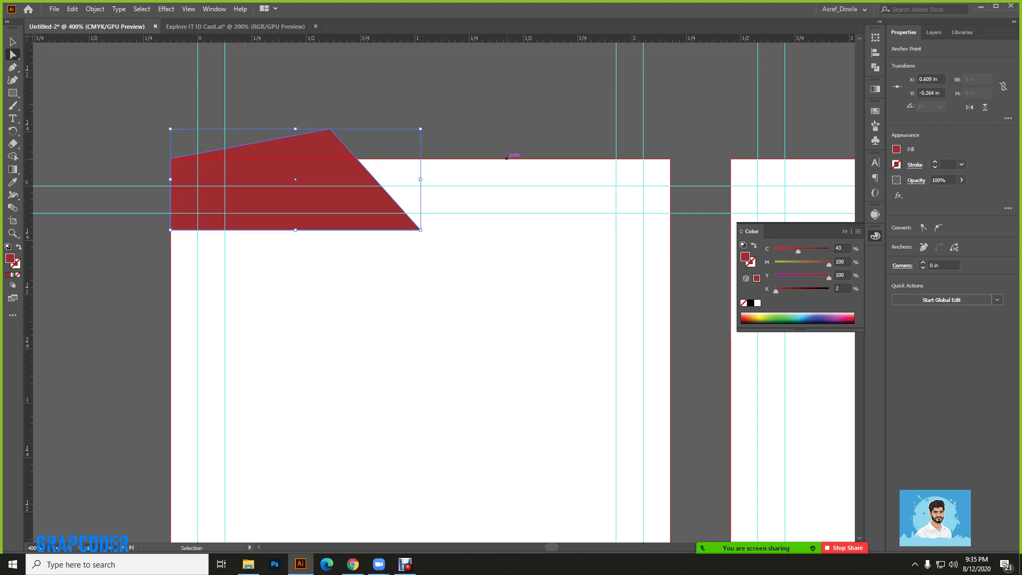
key("ctrl+z")
key("ctrl+z")
key("ctrl+z")
key("ctrl+z")
key("ctrl+z")
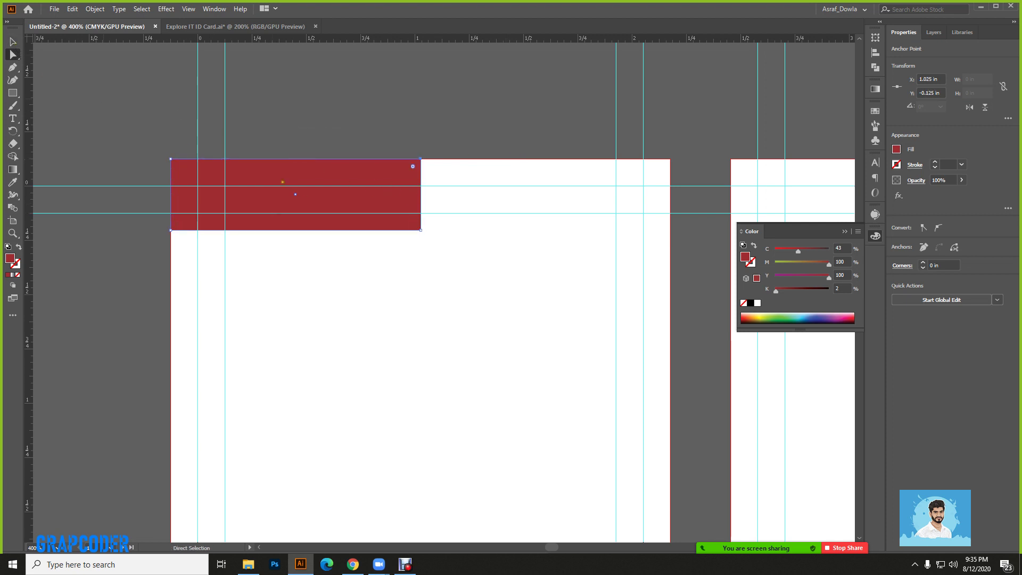
left_click(420, 230)
key("shift+Left")
key("shift+Left")
key("shift+Left")
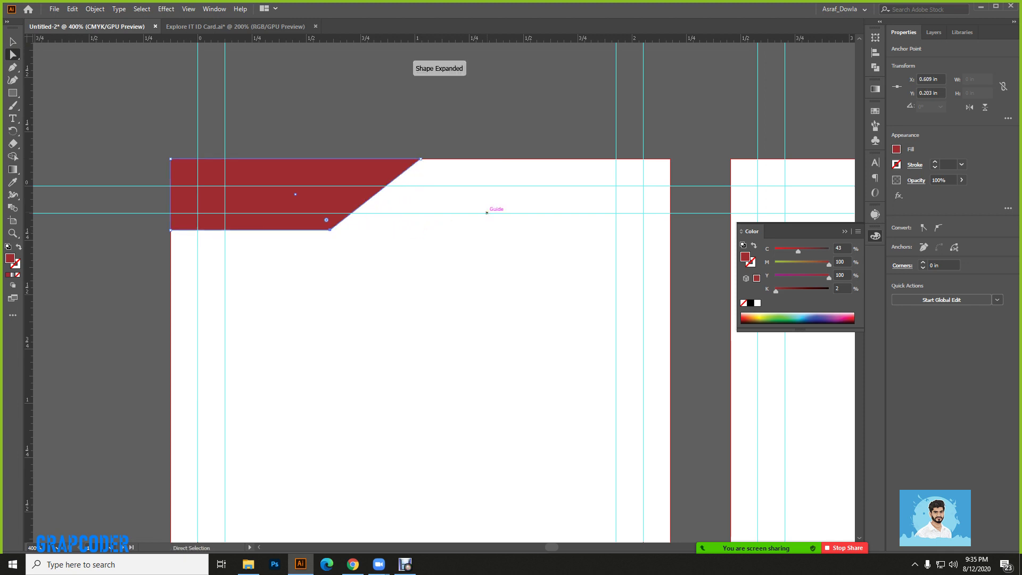
key("shift+Right")
key("shift+Right")
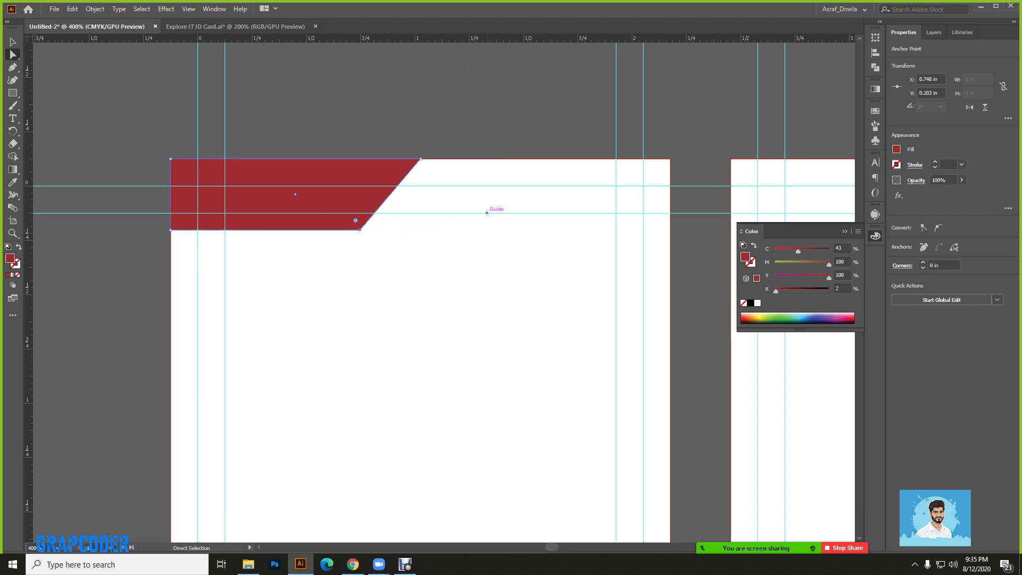
Recolour the top banner with the wave's brighter red using the Eyedropper
left_click(13, 42)
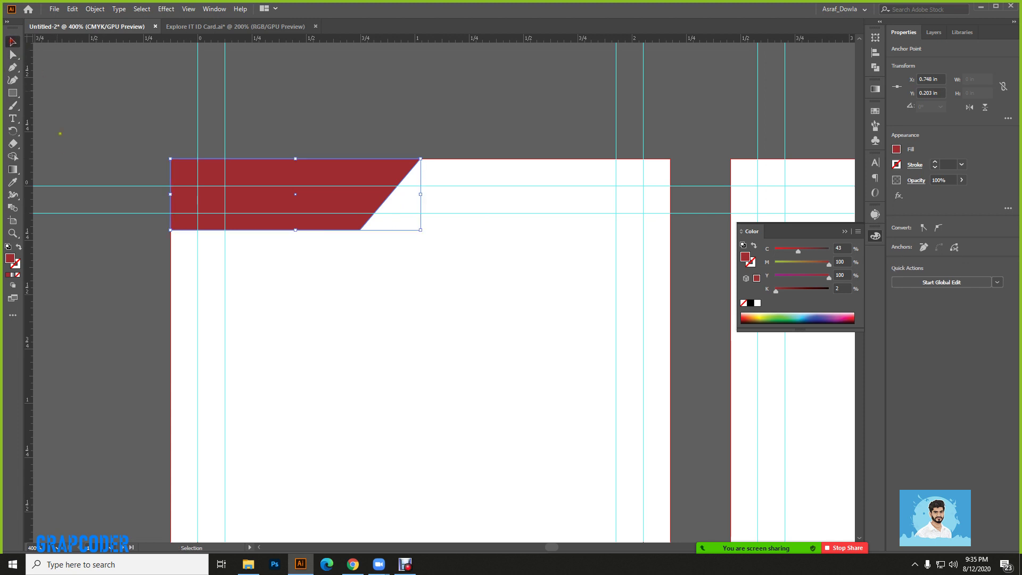
left_click(85, 210)
scroll(286, 278, "down", 1)
scroll(335, 234, "down", 1)
left_click_drag(335, 235, 335, 231)
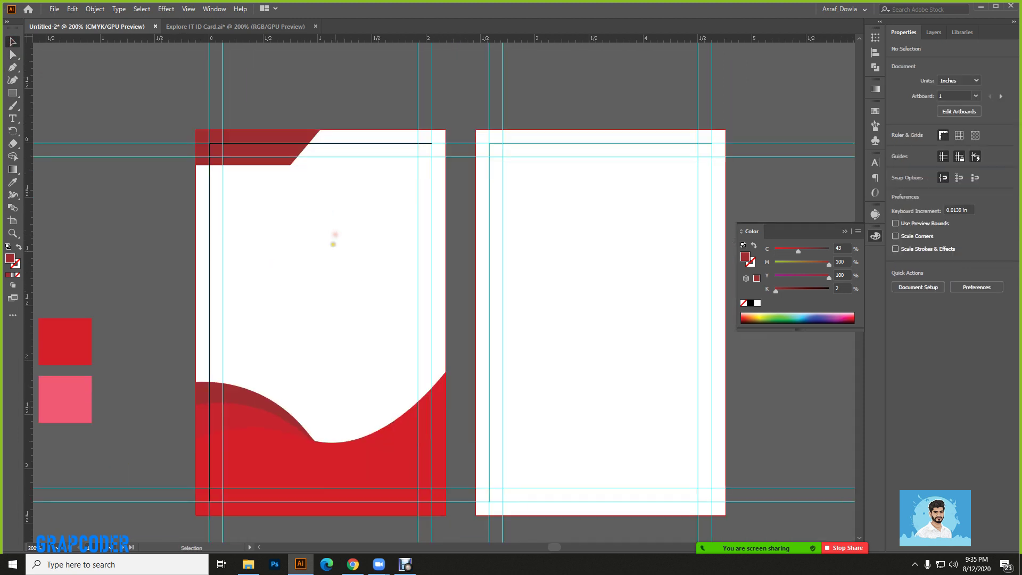
left_click(296, 139)
key("i")
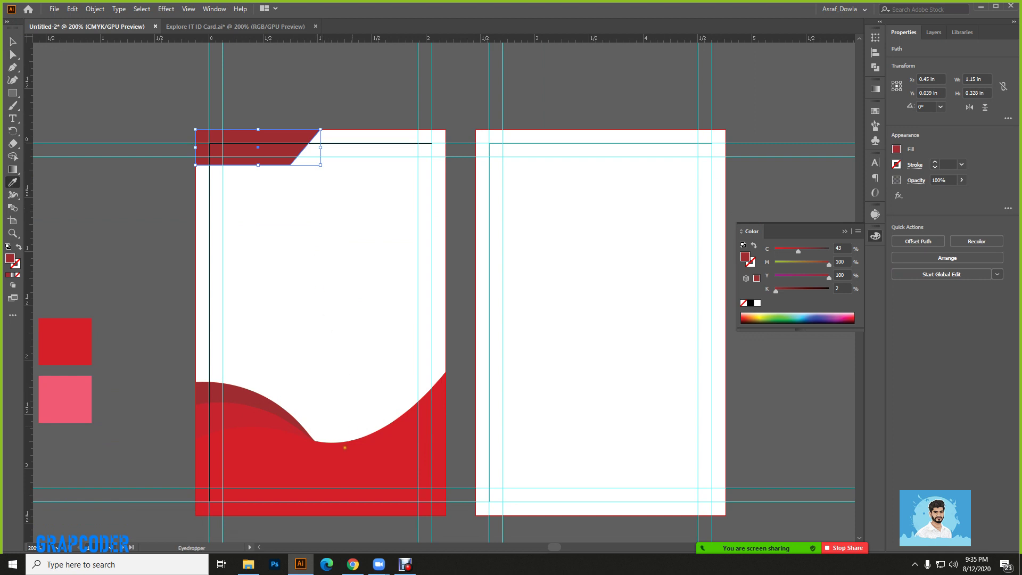
left_click(334, 465)
left_click(13, 42)
left_click(149, 176)
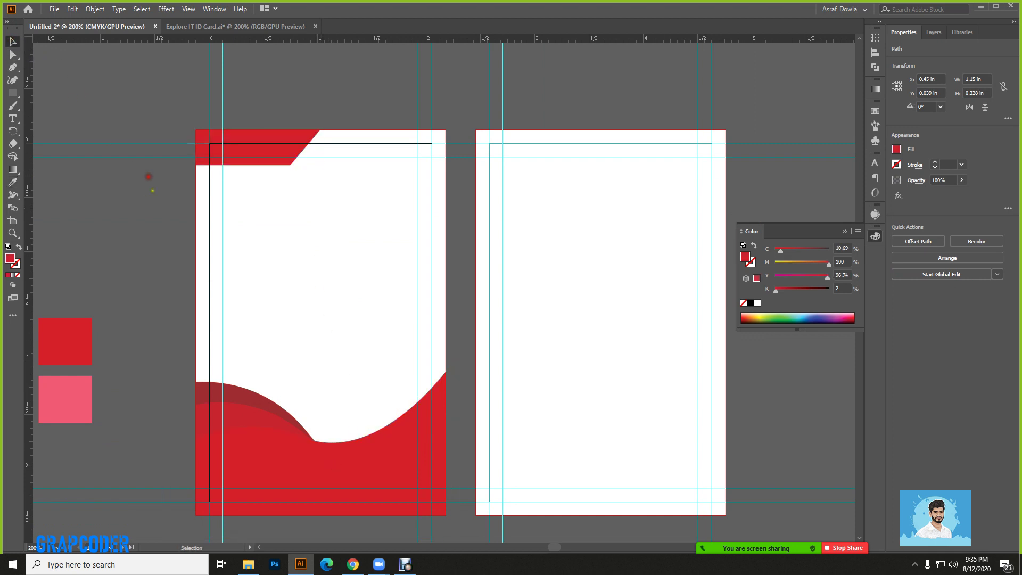
left_click_drag(140, 227, 214, 206)
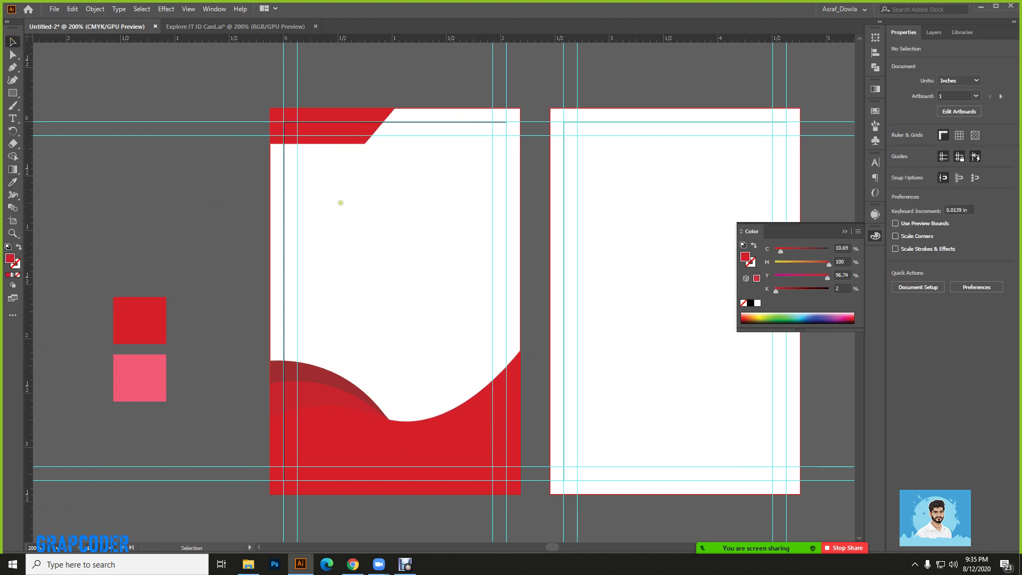
Draw a 0.79 in red circle on the front card and centre it with the Align panel
left_click_drag(341, 203, 370, 240)
scroll(394, 183, "up", 5)
scroll(394, 183, "down", 3)
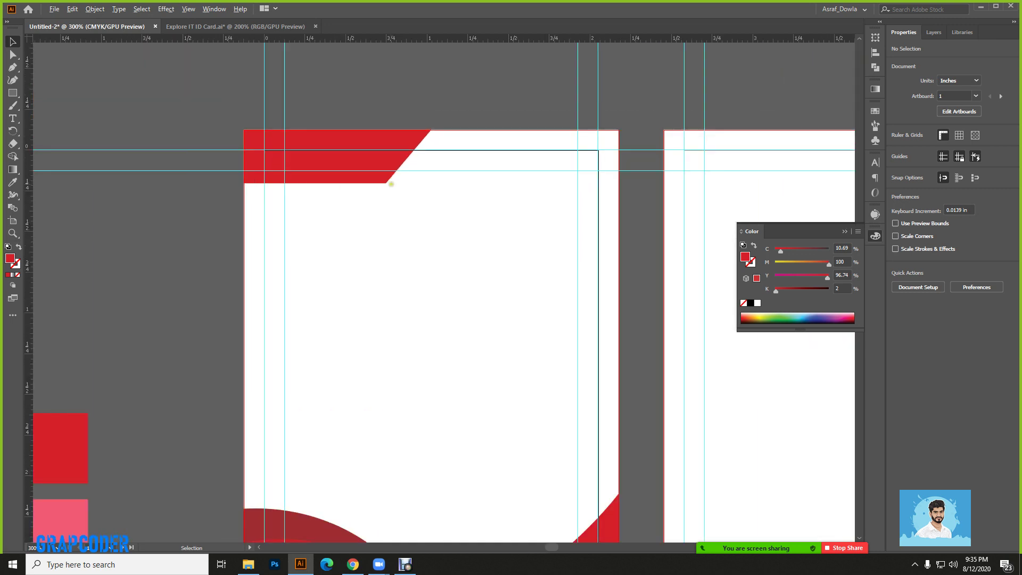
left_click_drag(394, 183, 355, 236)
left_click_drag(13, 93, 66, 110)
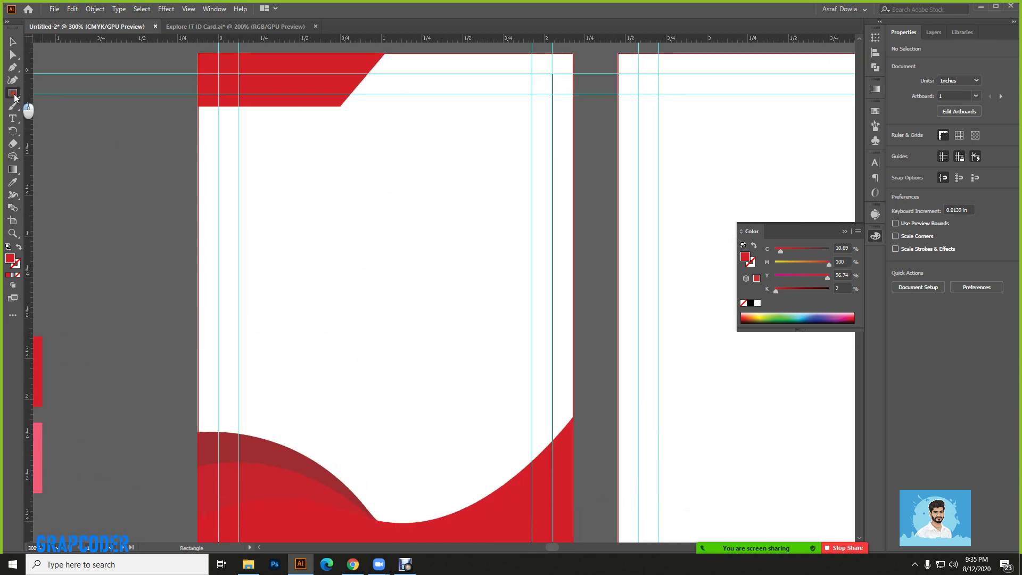
left_click(66, 110)
left_click_drag(361, 185, 411, 248)
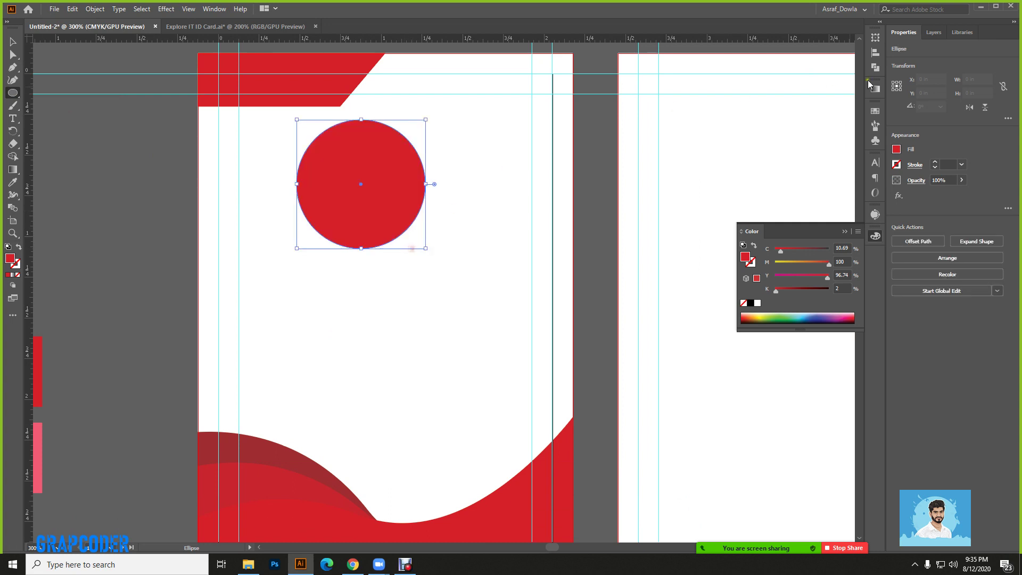
left_click(876, 53)
left_click(770, 61)
left_click(835, 61)
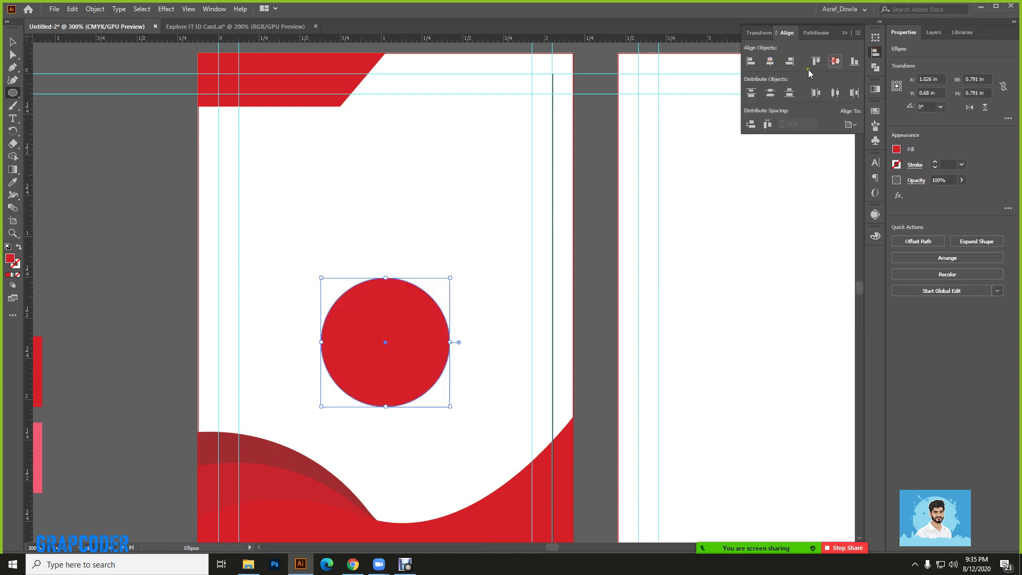
Nudge the circle up to sit just below the banner, checking the Explore IT reference card
key("v")
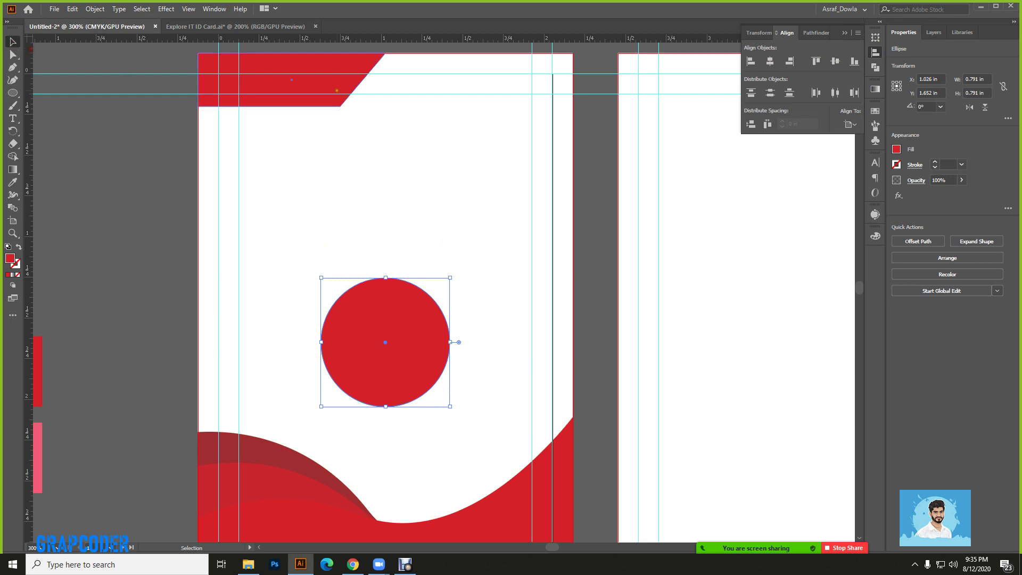
key("shift+Up")
key("shift+Up")
key("shift+Up")
key("shift+Up")
key("shift+Up")
key("shift+Up")
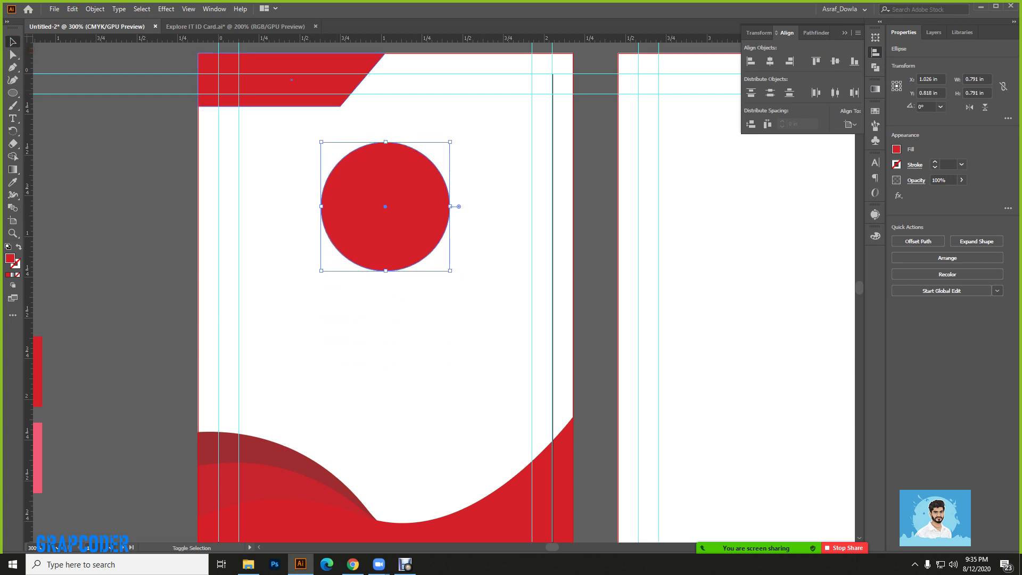
key("shift+Down")
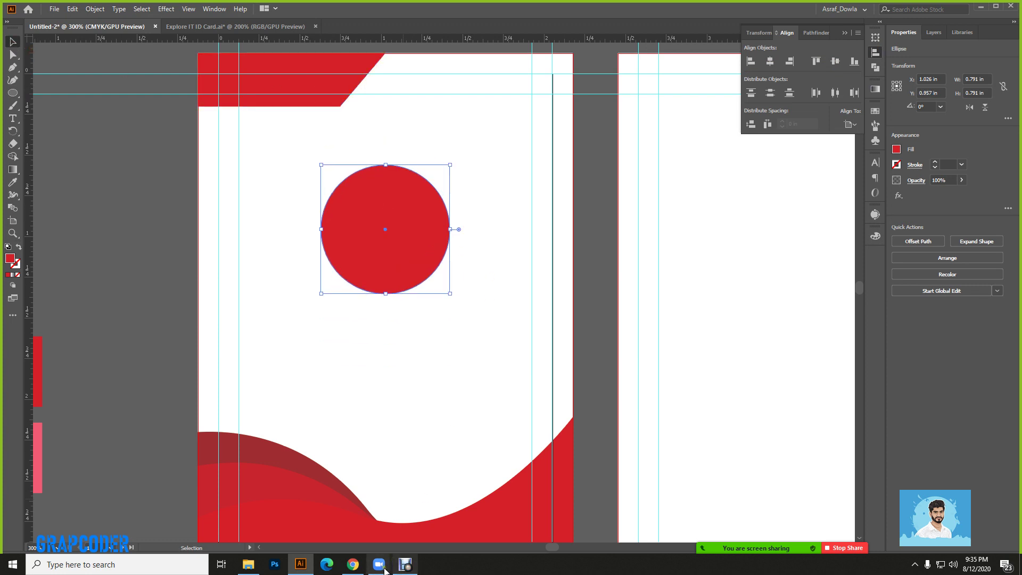
left_click(247, 23)
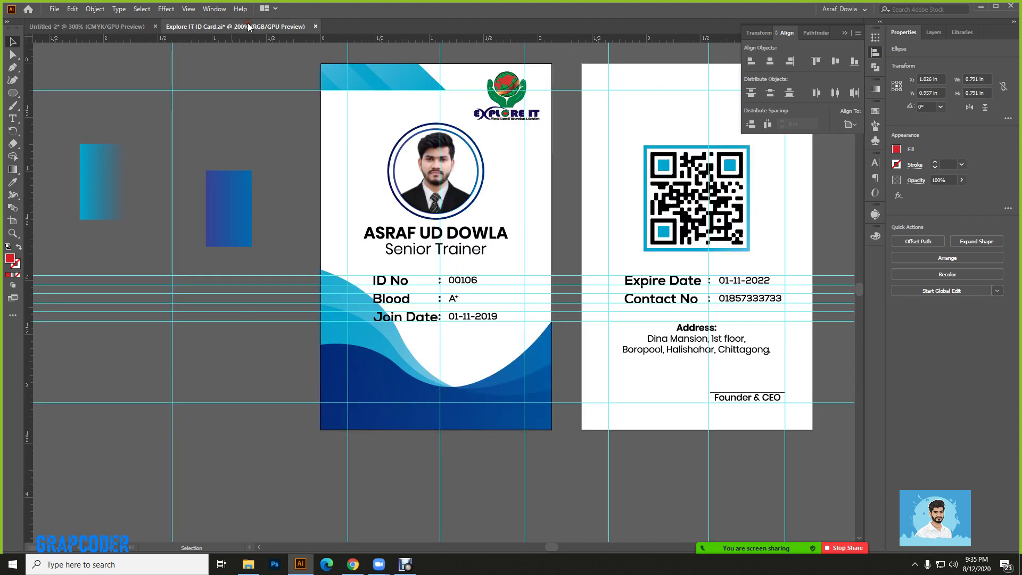
left_click(124, 26)
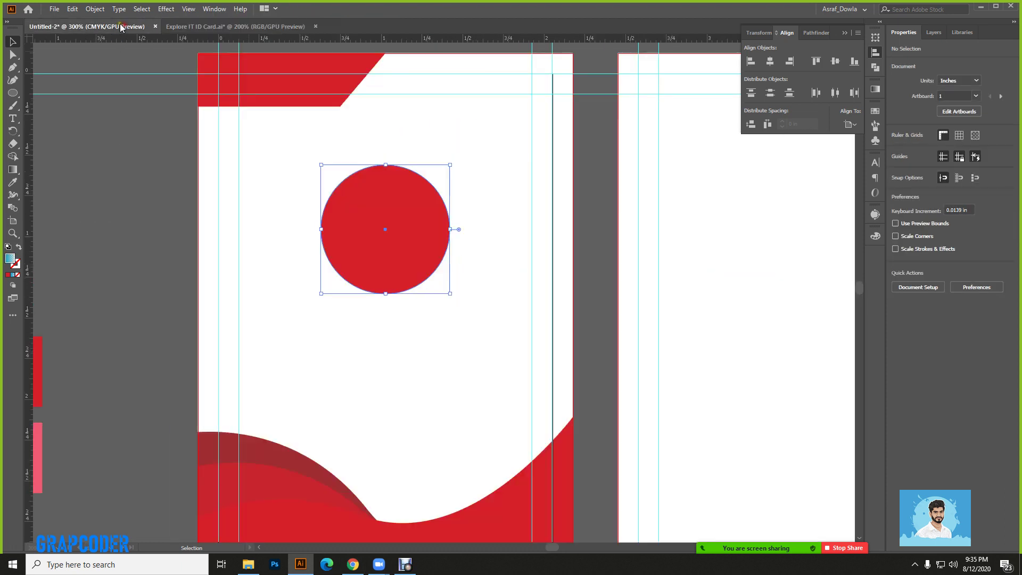
left_click(160, 211)
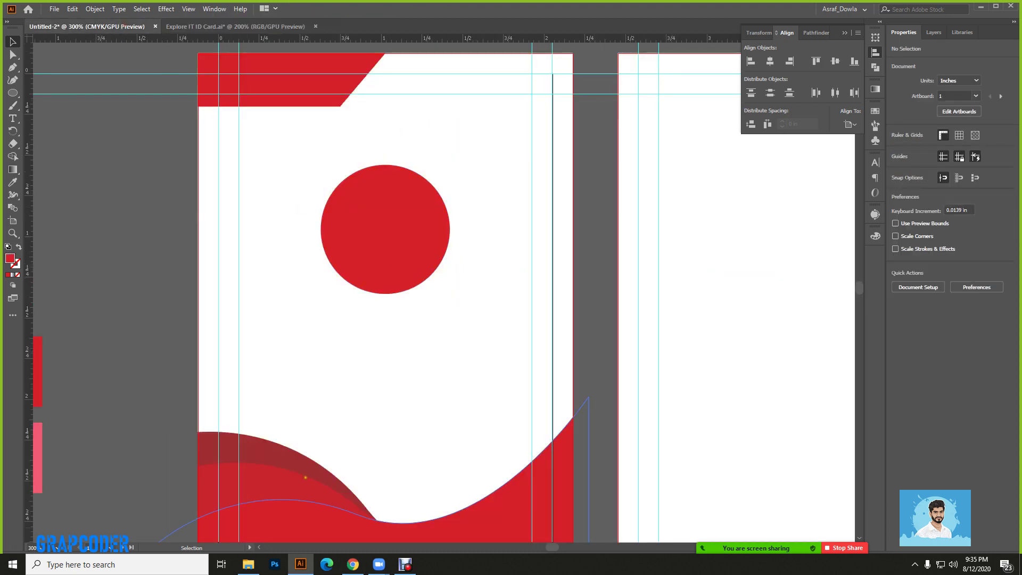
left_click(353, 565)
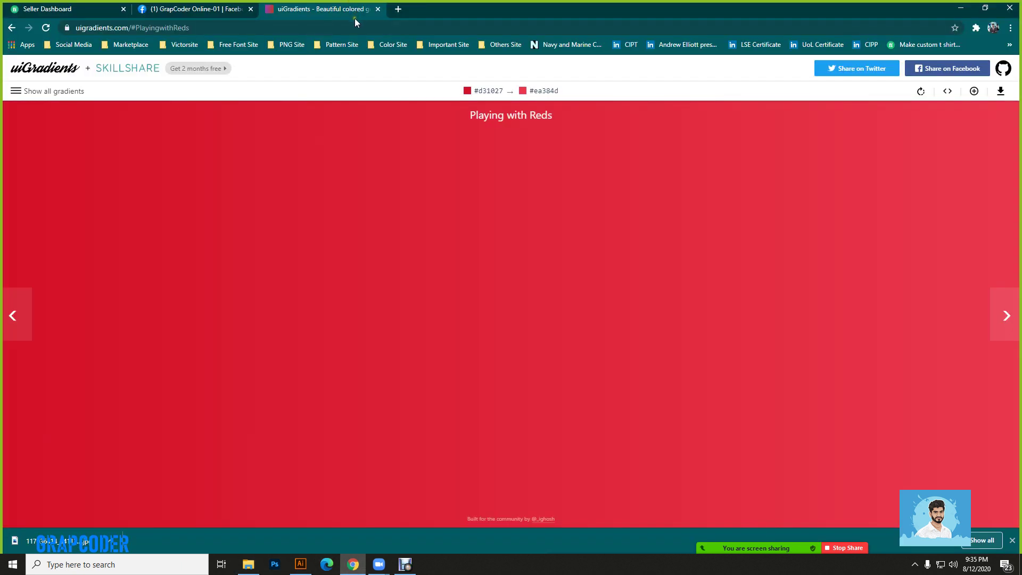
Go to the Pexels stock photo site in Chrome
left_click(343, 29)
type("pexels.com")
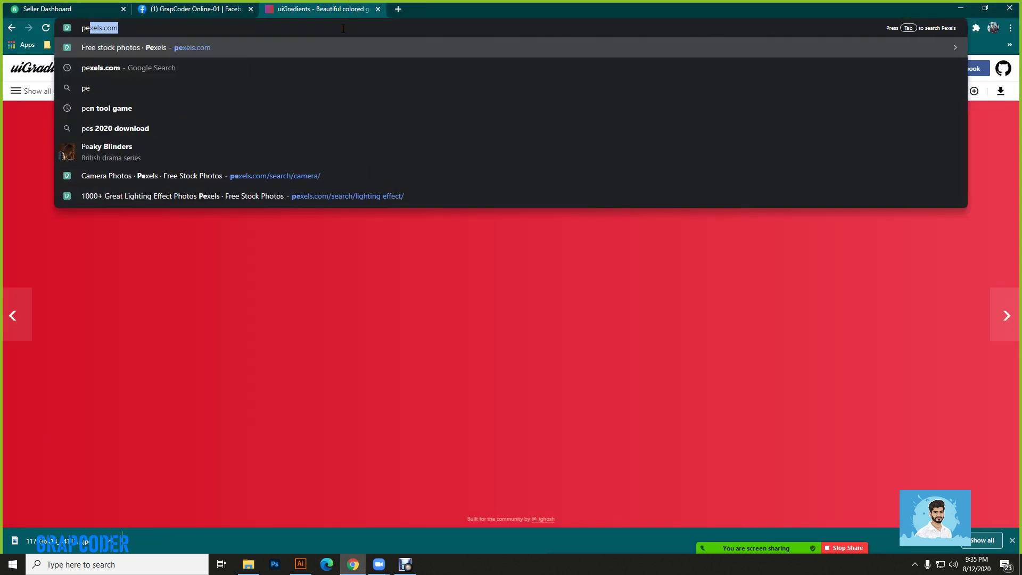
key("Return")
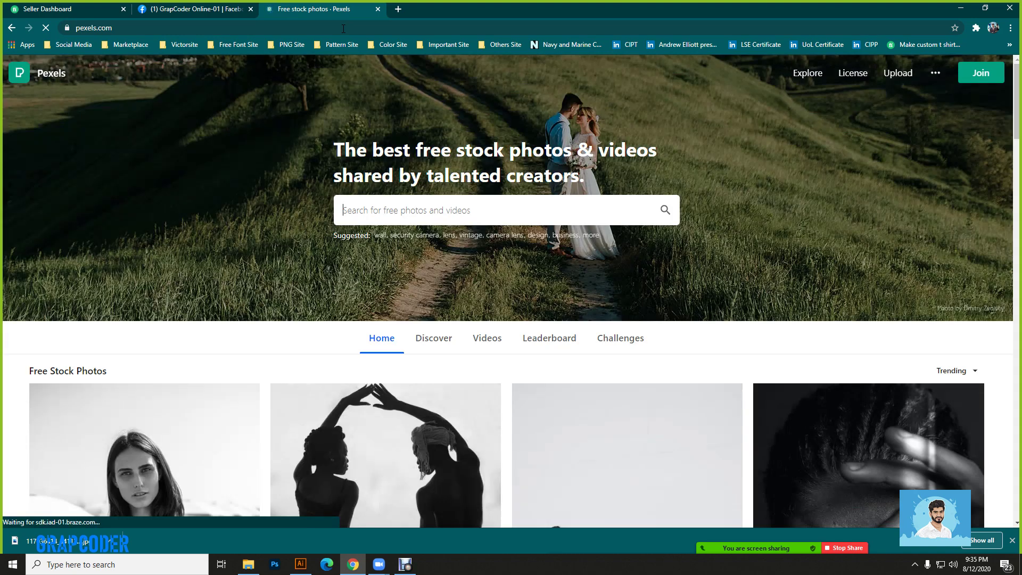
scroll(80, 264, "down", 3)
scroll(132, 247, "up", 3)
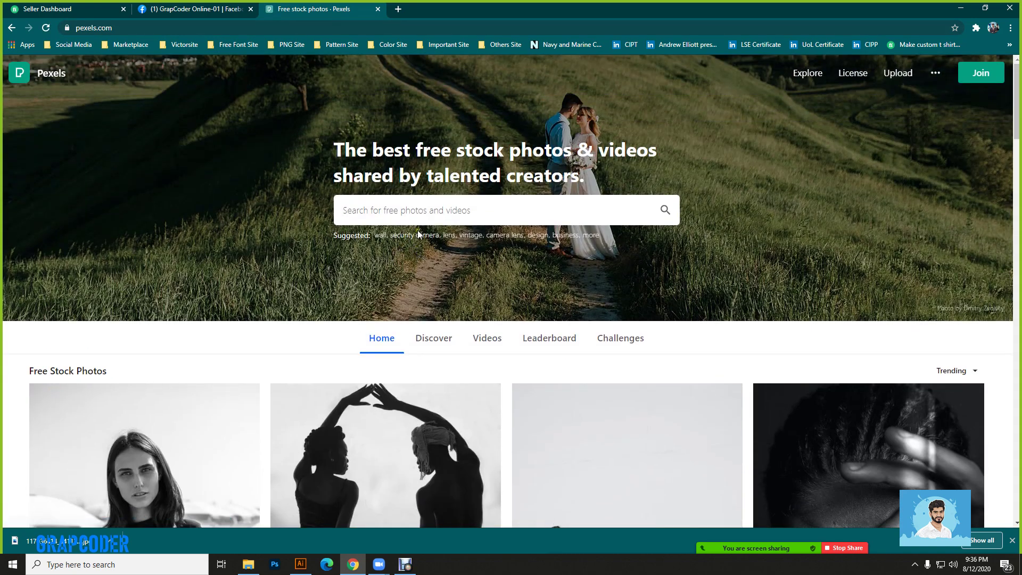
Search Pexels for 'busines' photos and download the man-holding-a-teacup photo
left_click(424, 207)
type("b")
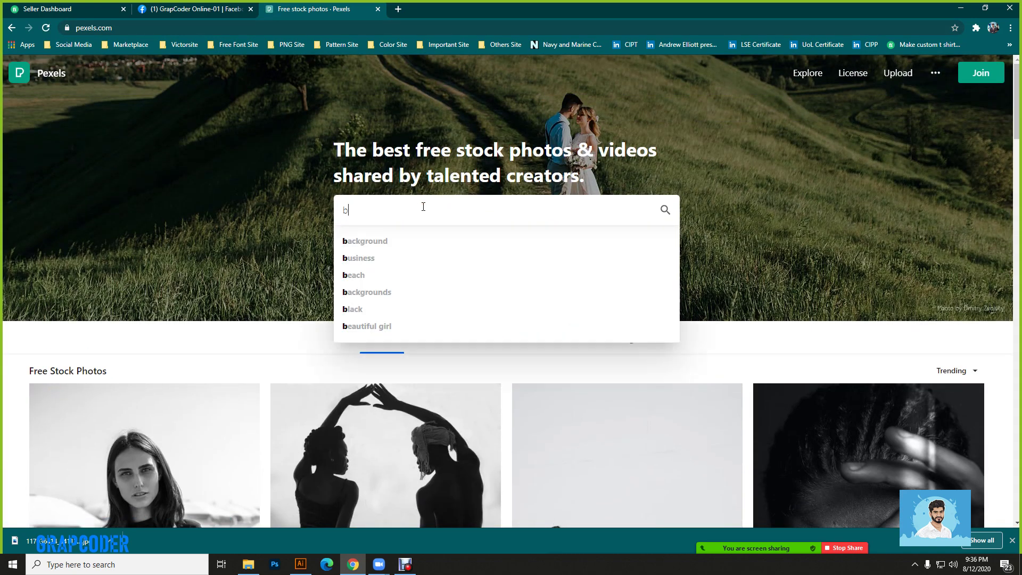
type("usiness")
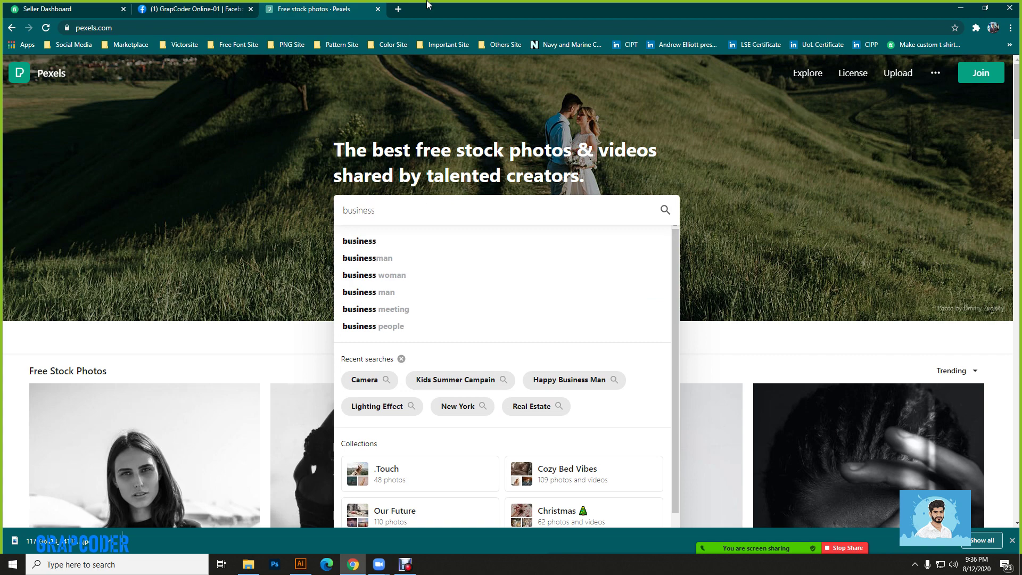
left_click(382, 257)
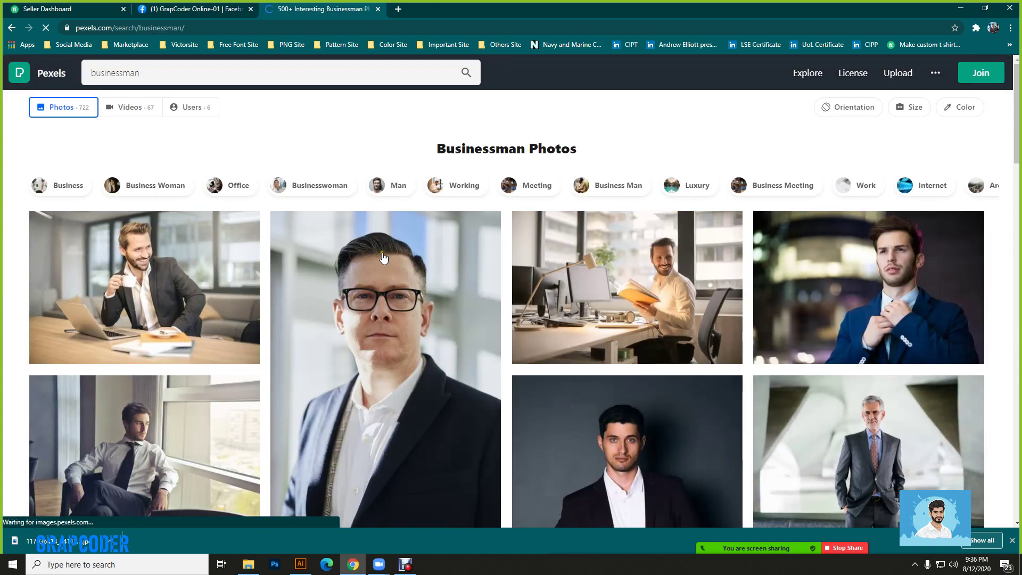
mouse_move(144, 287)
left_click(149, 292)
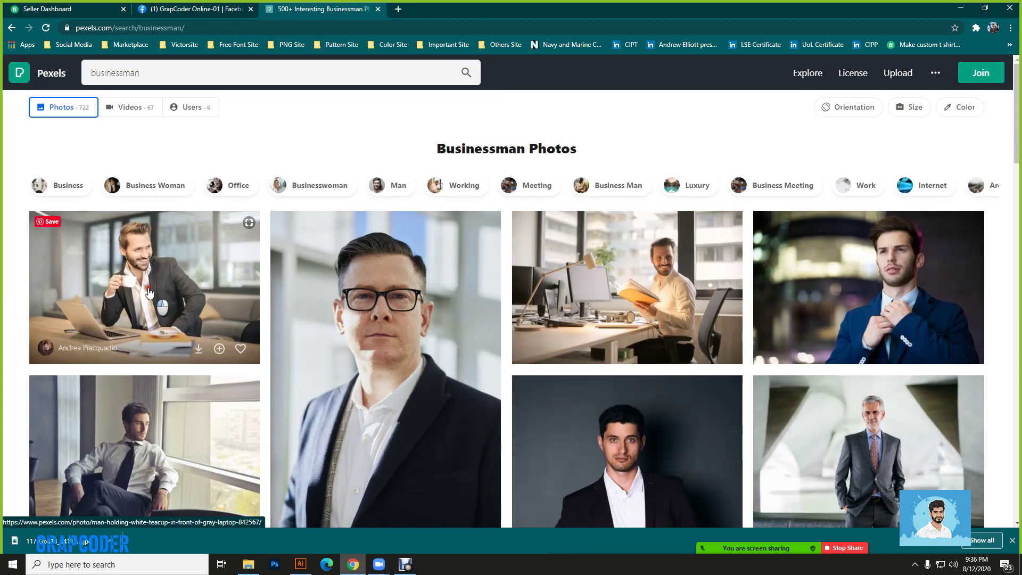
left_click(742, 86)
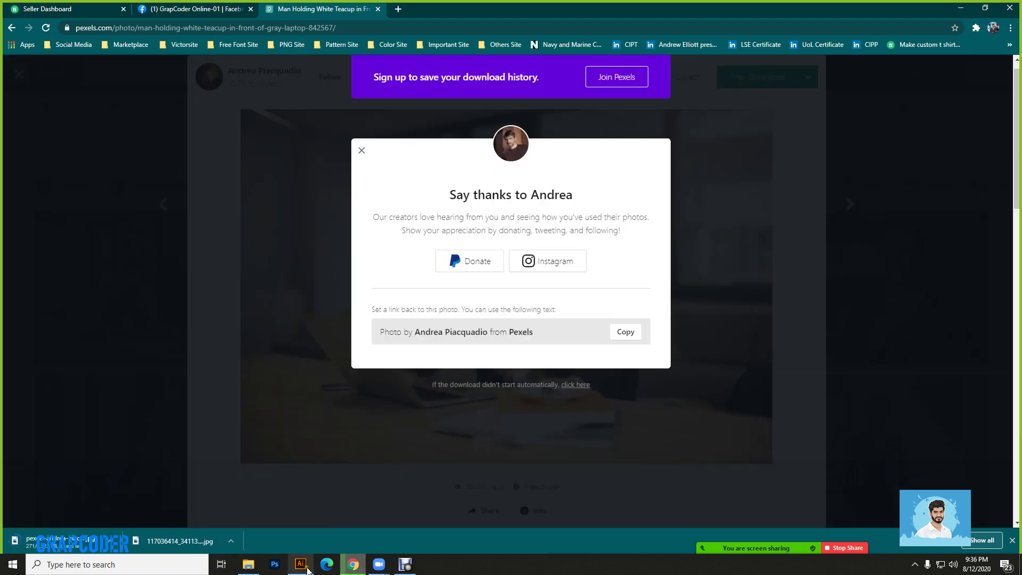
left_click(301, 564)
Place the downloaded Pexels teacup photo, embedded with Link unchecked, beside the front artboard
left_click(53, 11)
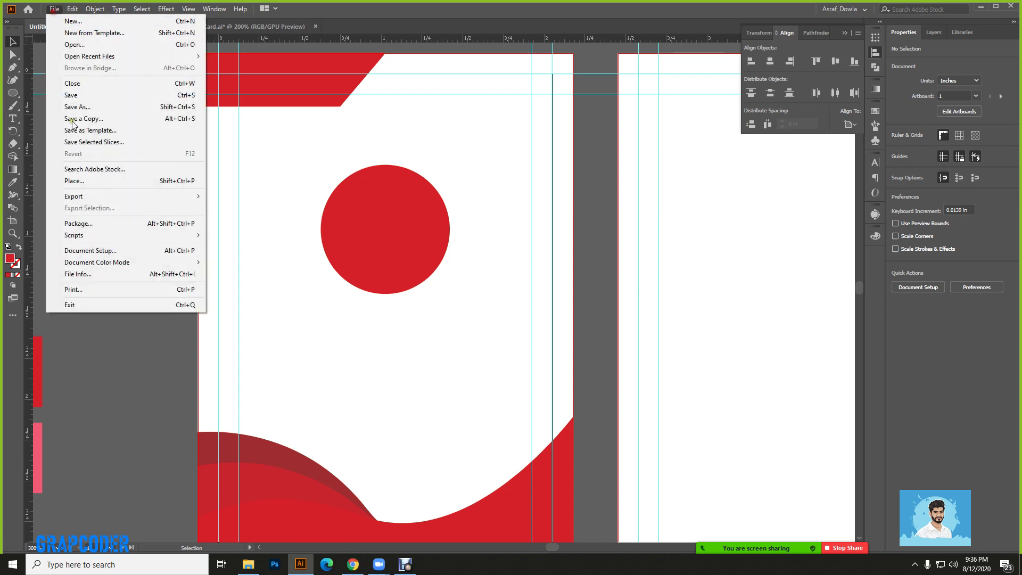
left_click(78, 181)
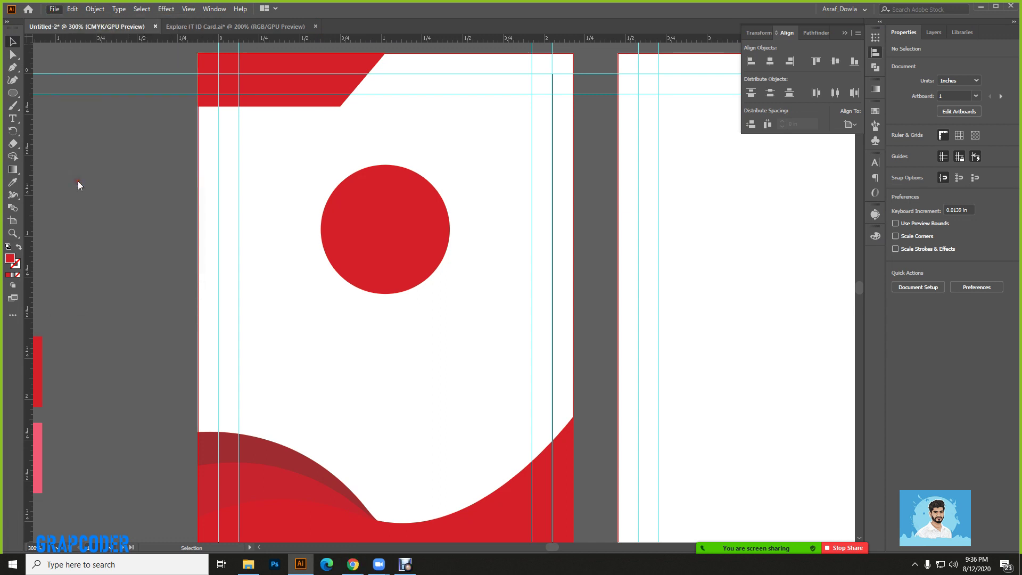
left_click(519, 173)
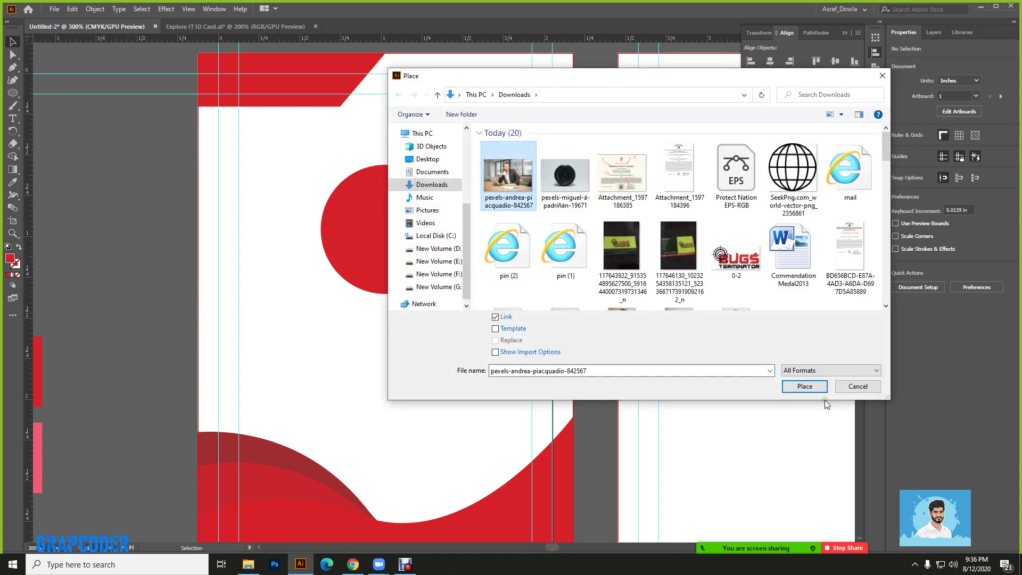
left_click(509, 317)
left_click(805, 387)
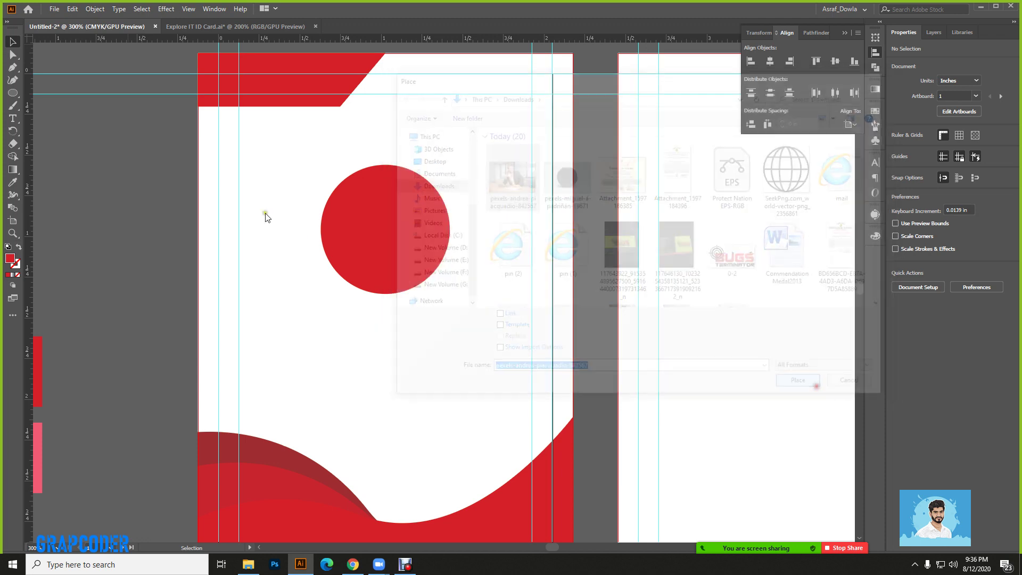
left_click_drag(227, 153, 515, 346)
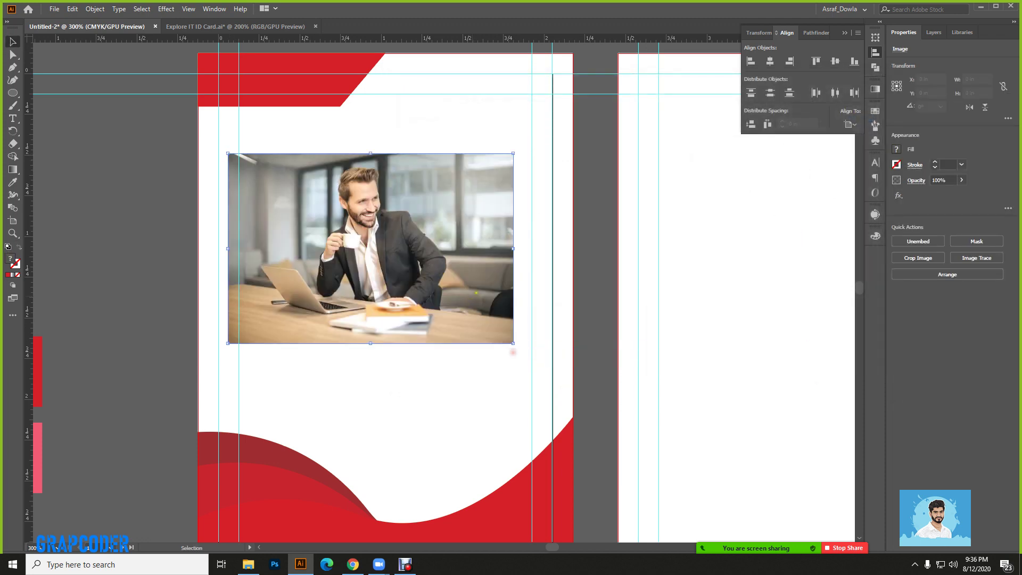
left_click(376, 250)
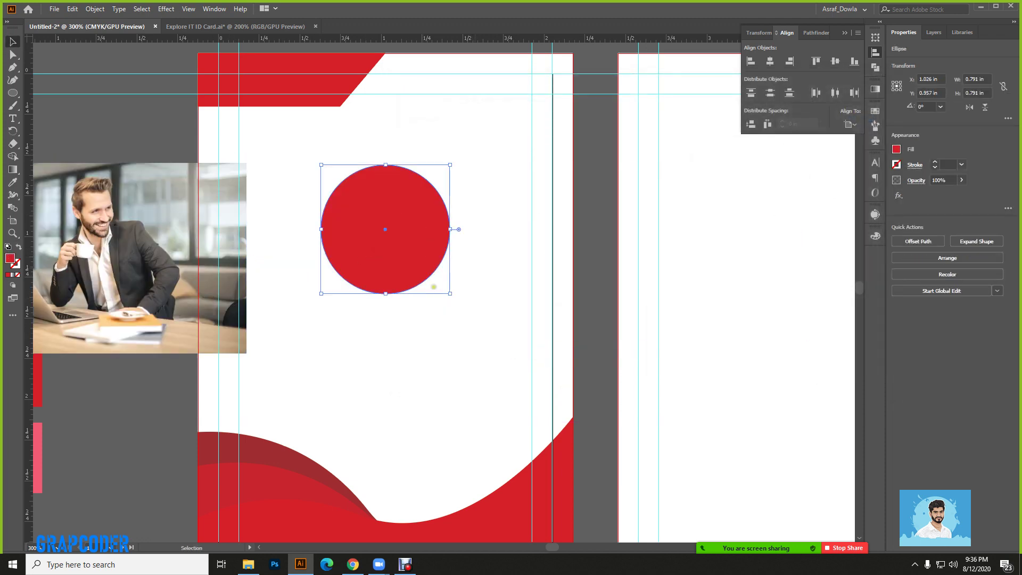
scroll(433, 286, "down", 1)
scroll(434, 286, "down", 1)
left_click(237, 26)
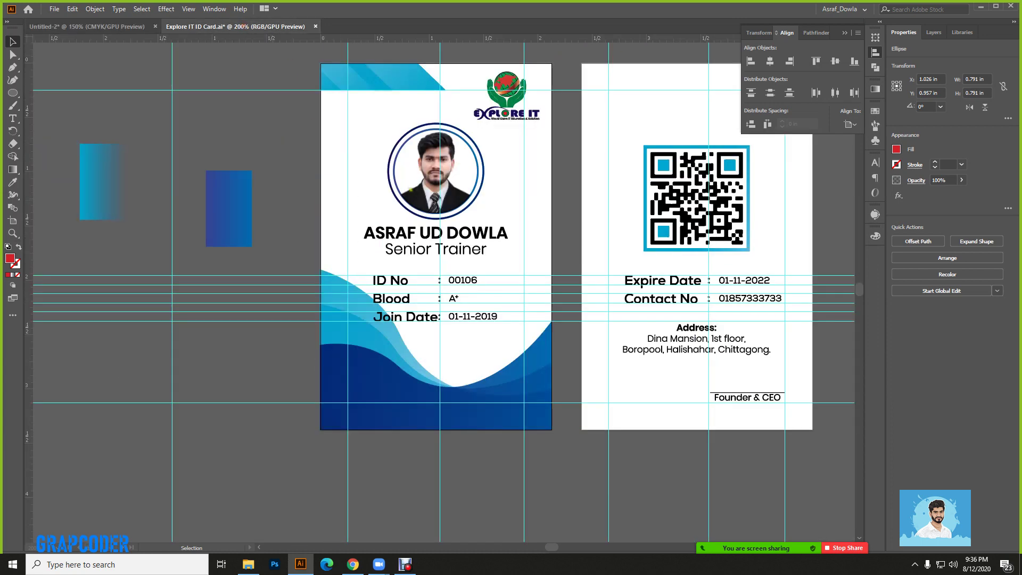
scroll(461, 205, "up", 4)
scroll(461, 205, "up", 1)
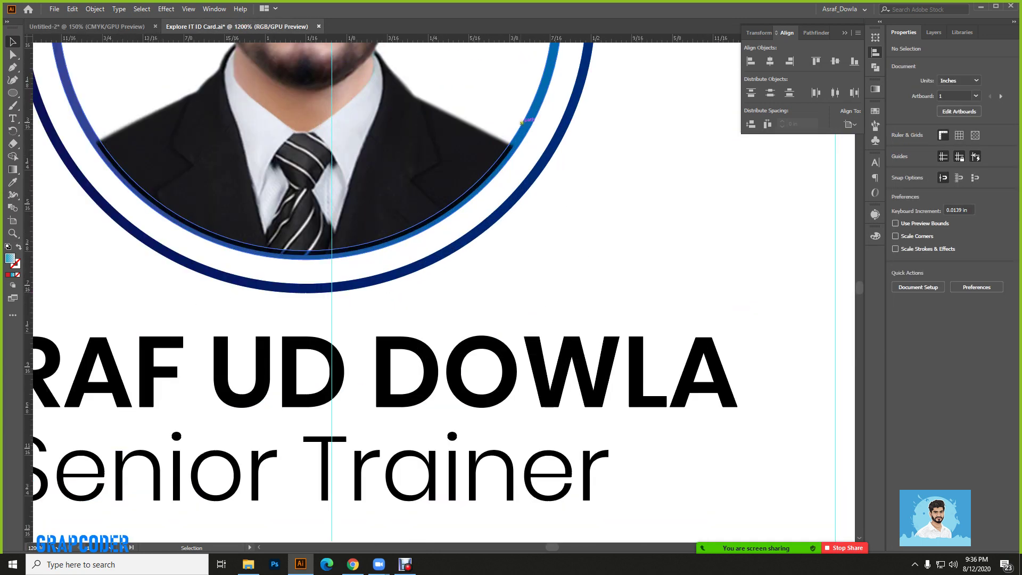
scroll(527, 195, "down", 2)
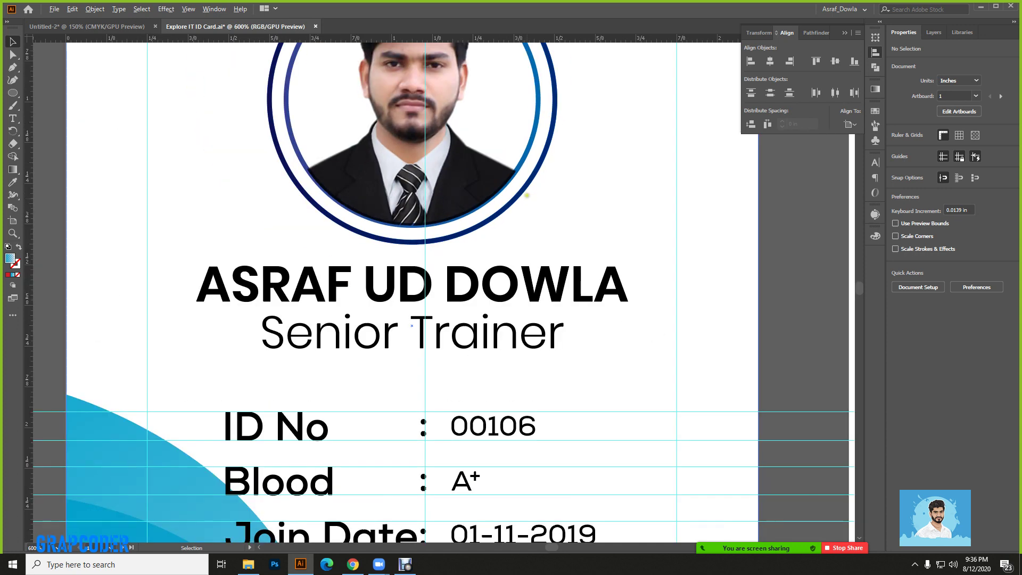
scroll(527, 196, "up", 2)
scroll(527, 195, "down", 4)
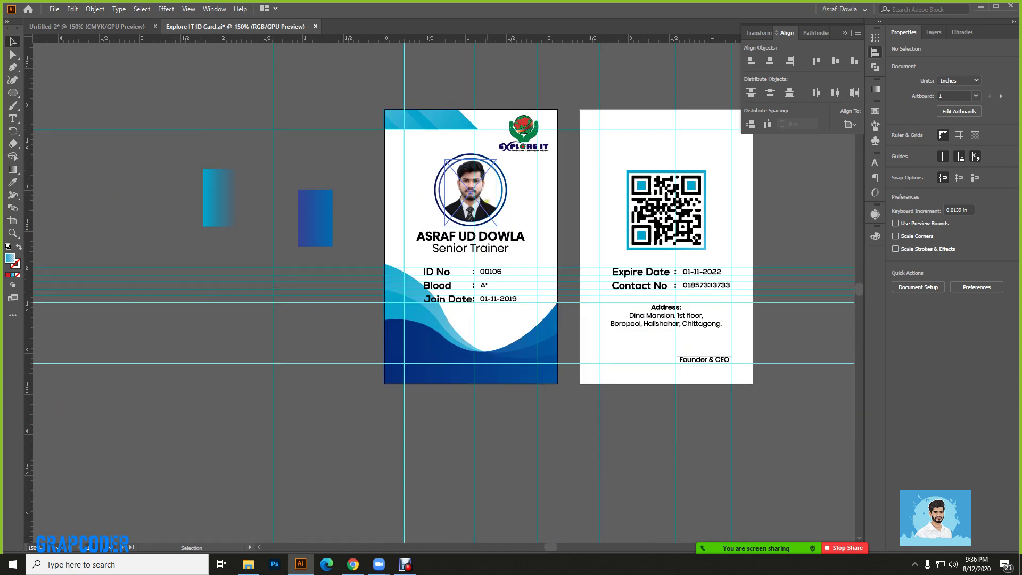
key("ctrl+Tab")
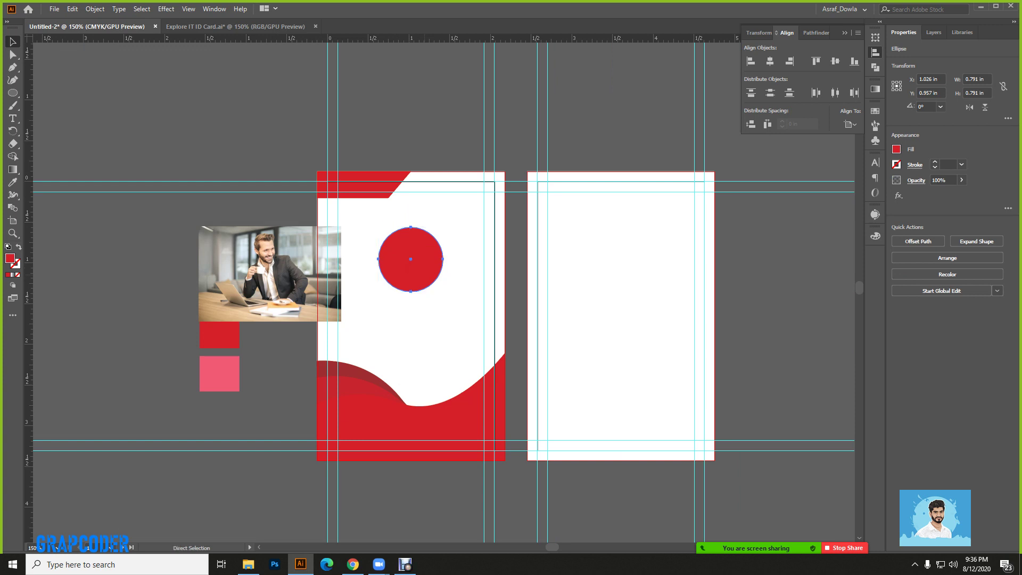
Move and shrink the teacup photo over the red circle, then paste it behind the circle
left_click_drag(283, 277, 402, 269)
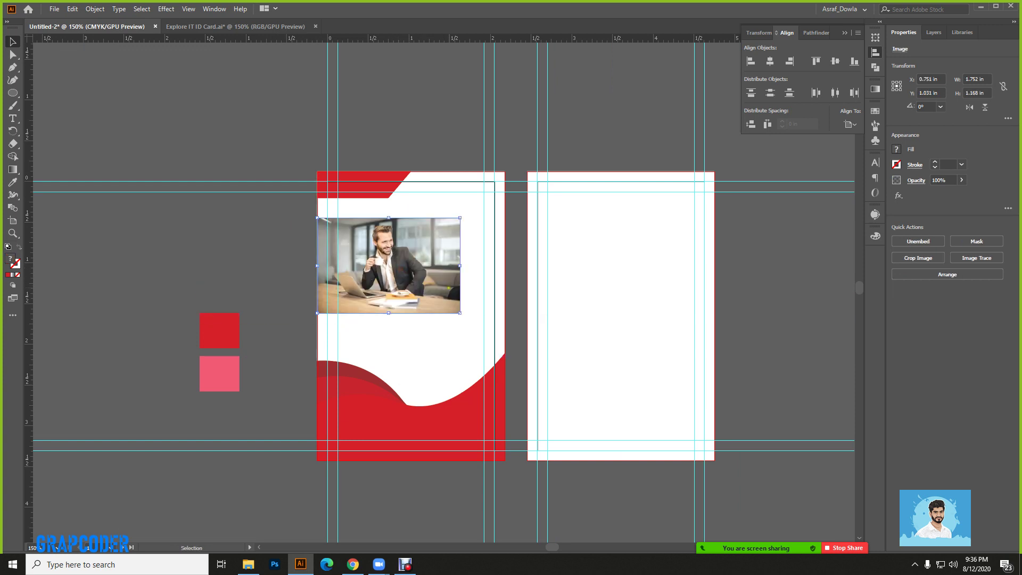
left_click_drag(458, 283, 474, 282)
left_click_drag(475, 218, 470, 222)
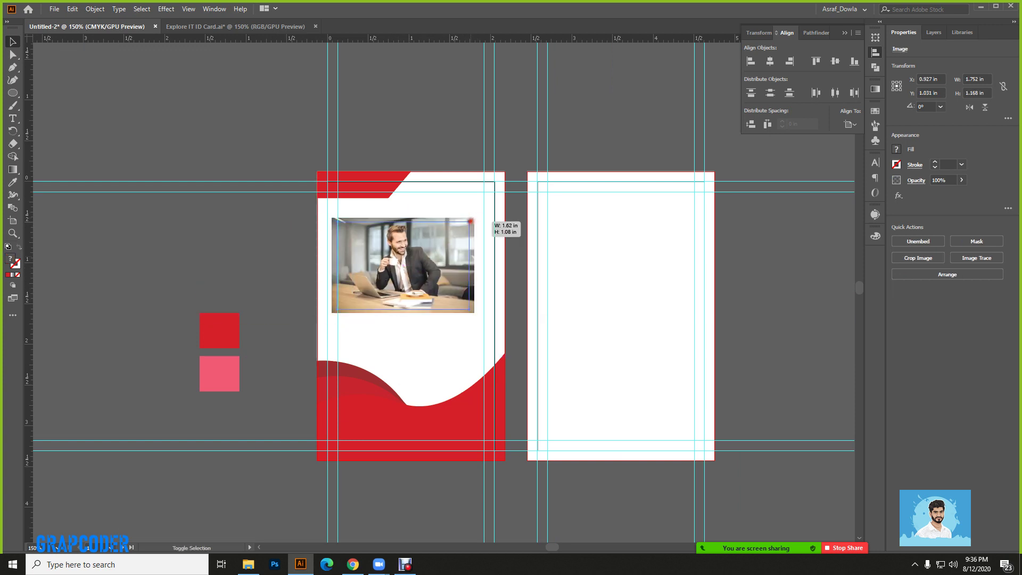
mouse_move(430, 262)
left_mouse_down()
mouse_move(430, 289)
mouse_move(455, 244)
left_mouse_up()
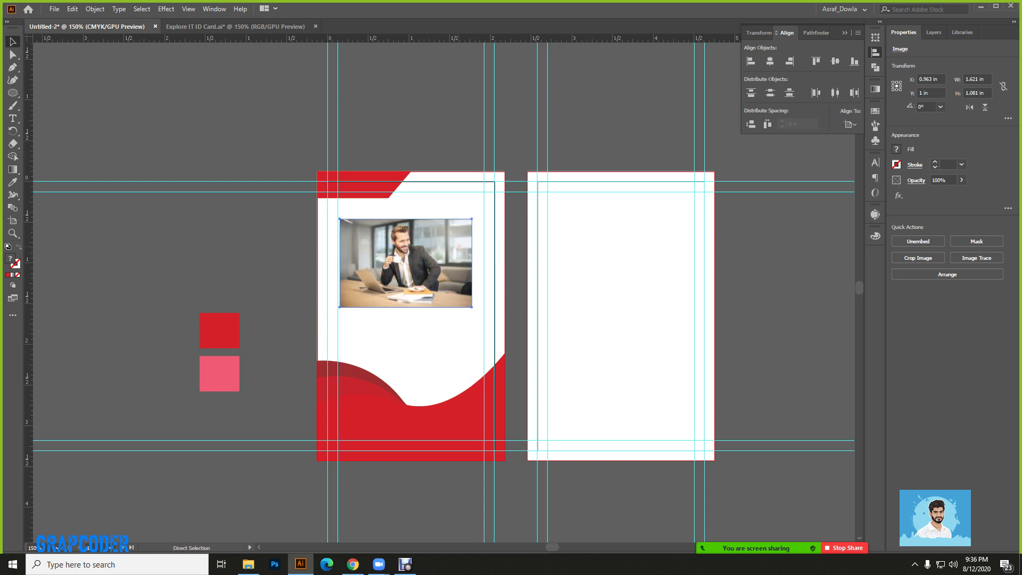
key("Delete")
left_click(403, 252)
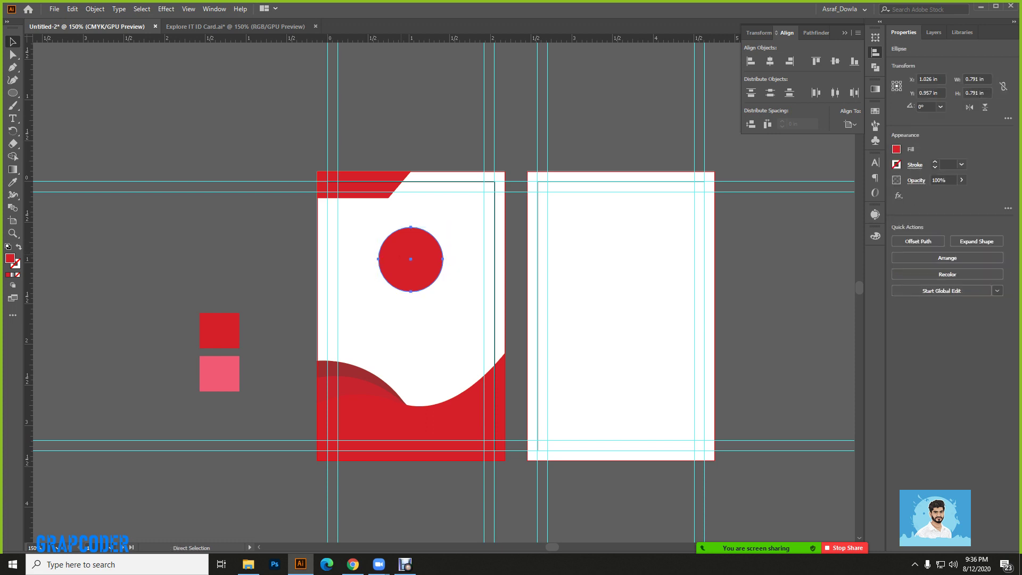
key("ctrl")
key("alt")
key("ctrl+b")
Fit the photo around the circle and clip it inside with Make Clipping Mask
key("ctrl+equal")
key("ctrl+equal")
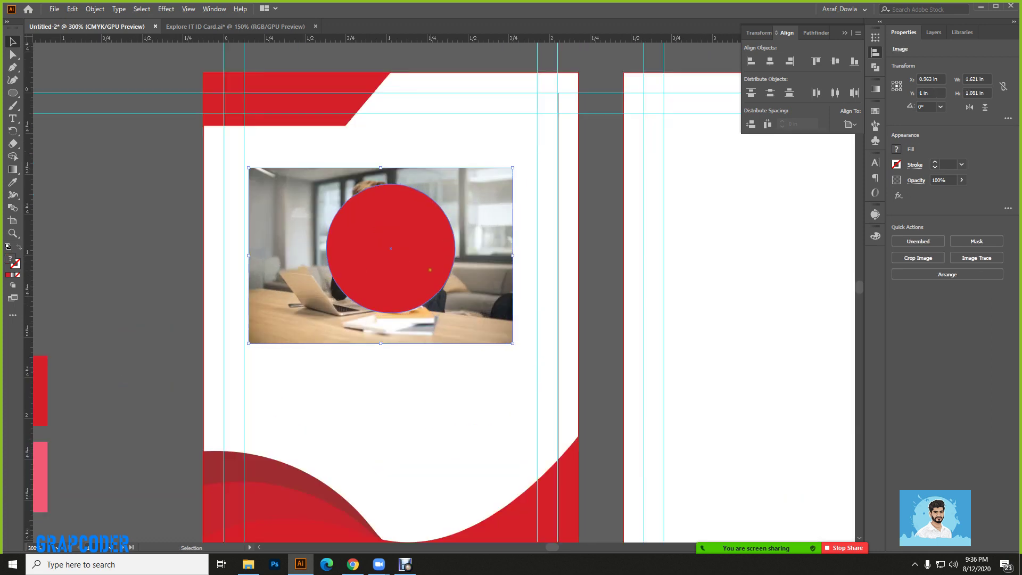
key("ctrl+equal")
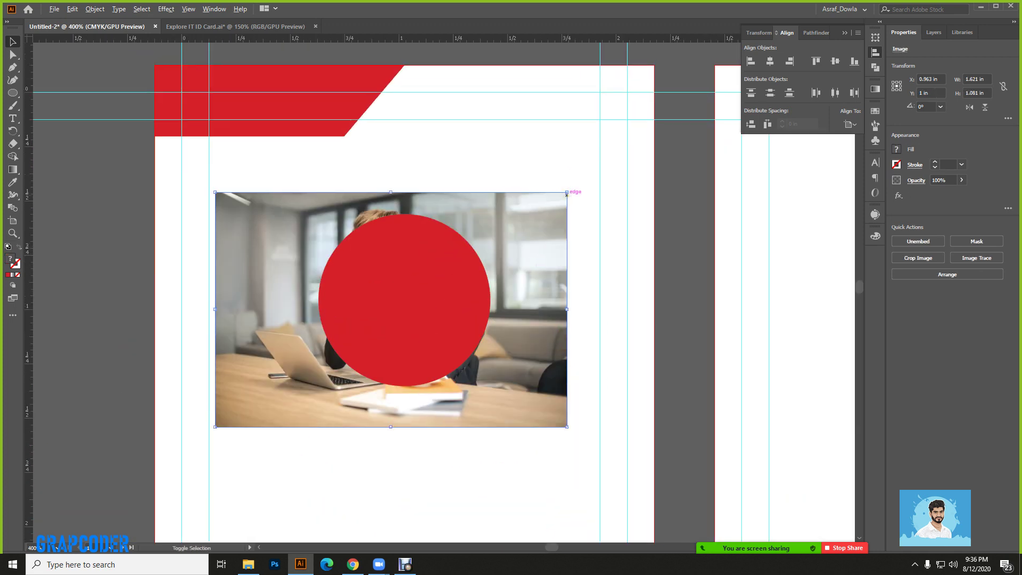
left_click_drag(560, 191, 541, 240)
left_click_drag(392, 309, 400, 304)
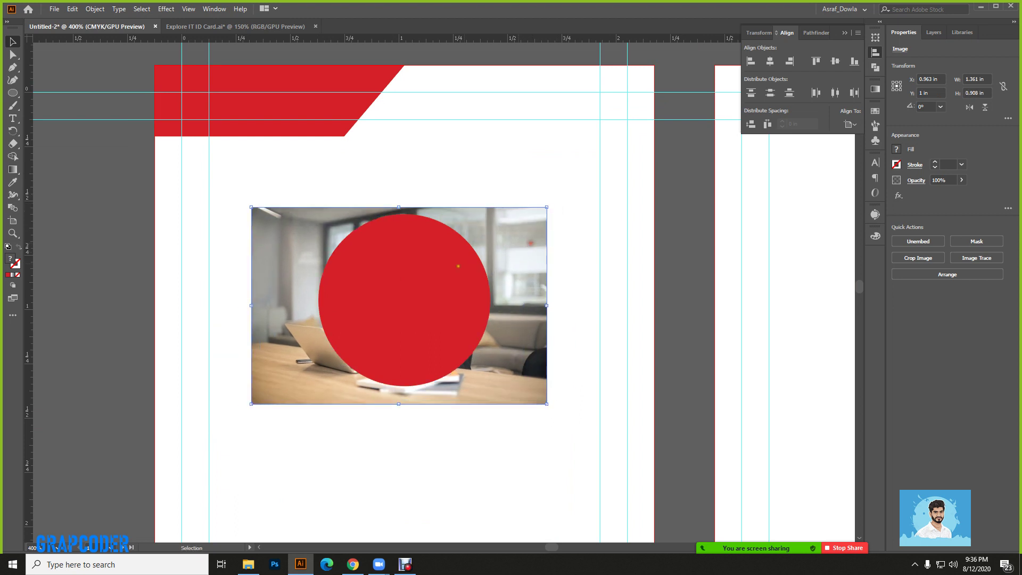
left_click(406, 286, "shift")
right_click(407, 286)
left_click(440, 378)
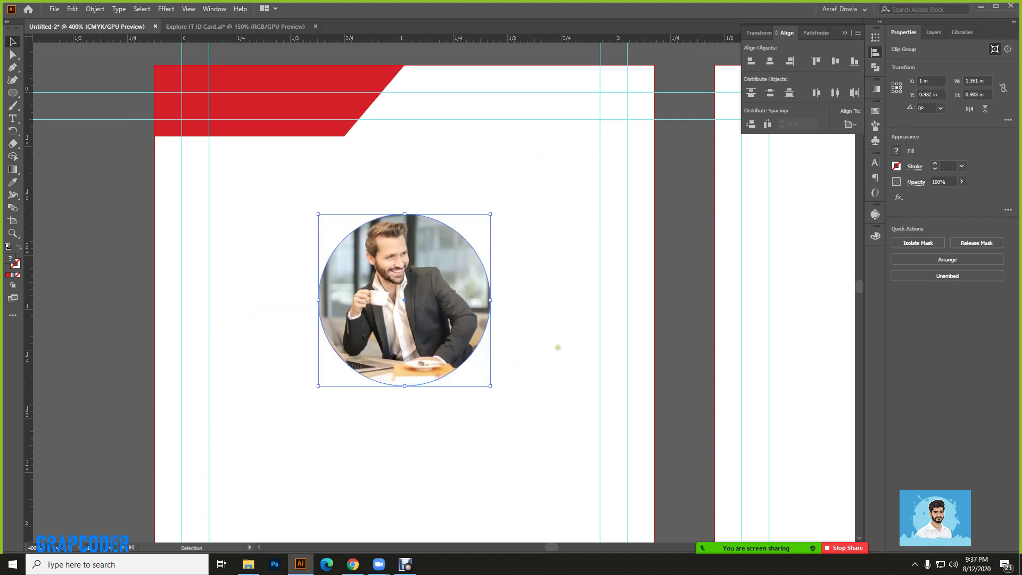
left_click(664, 330)
Select the circle that clips the photo inside the portrait group
left_click(444, 307)
scroll(599, 376, "down", 5)
left_click(559, 235)
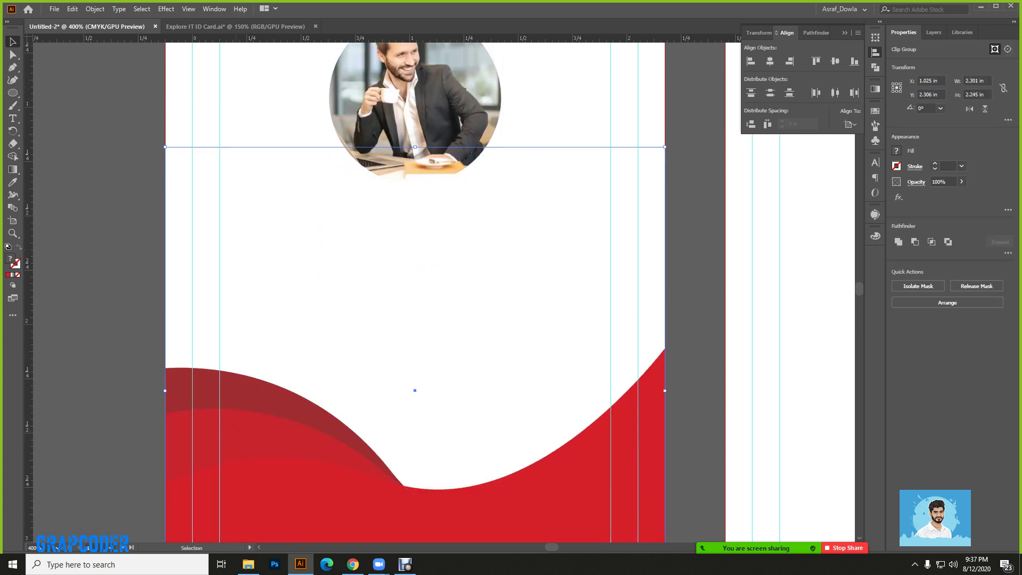
left_click(363, 294)
left_click_drag(363, 294, 356, 494)
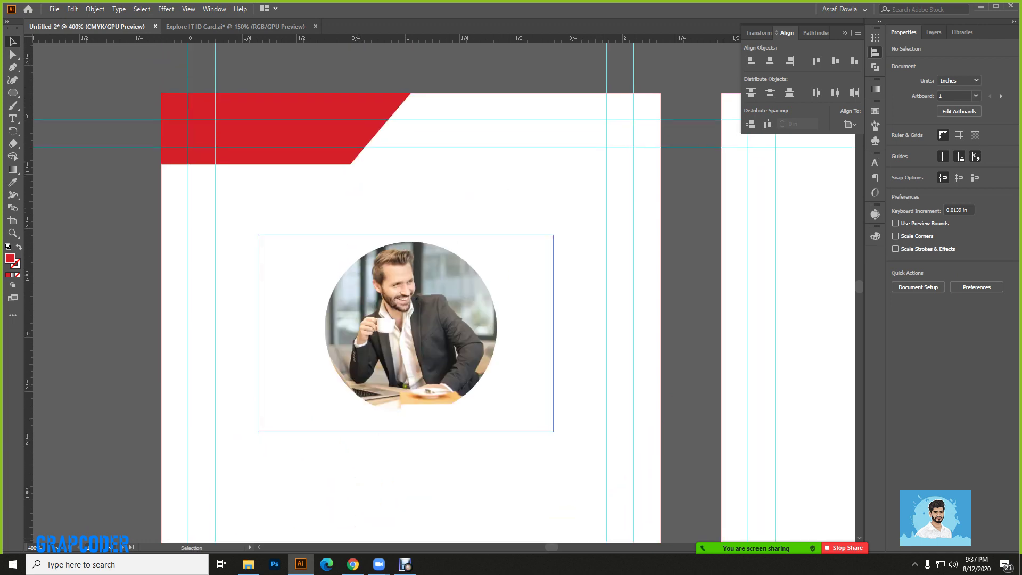
left_click(410, 328)
key("a")
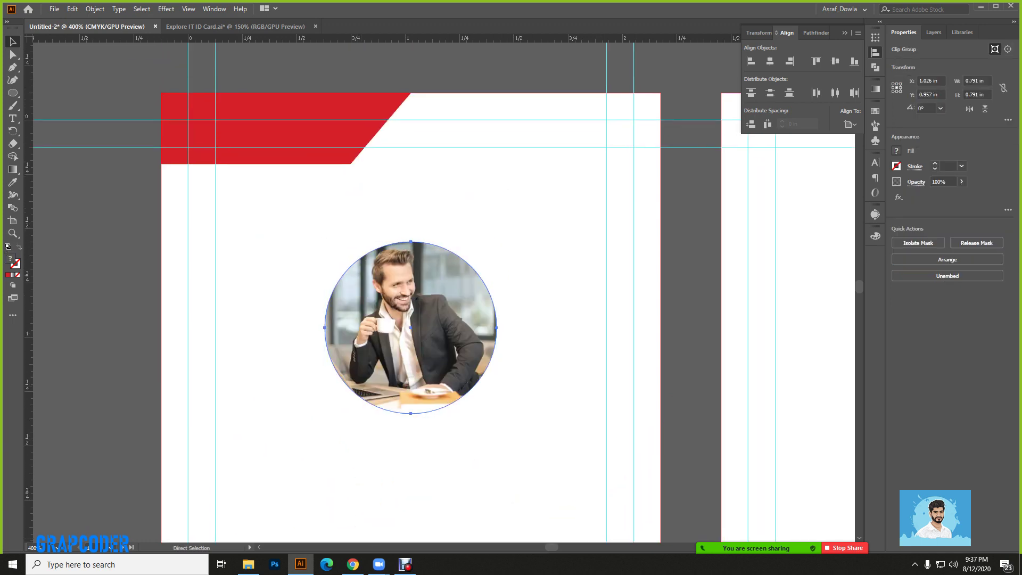
key("ctrl+z")
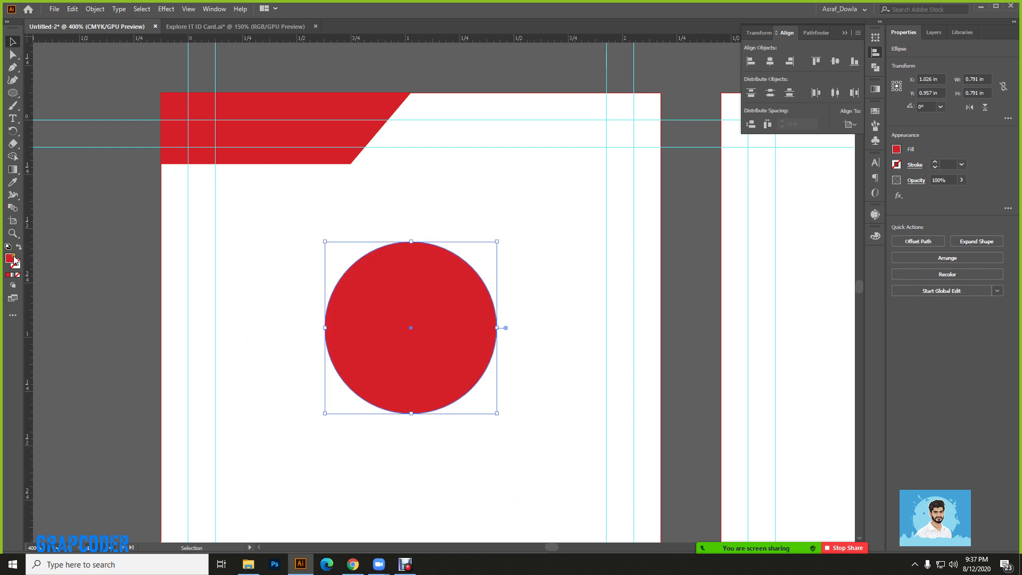
Make the clipping circle a 0.75 pt red ring, then add a solid red circle over the portrait
left_click(19, 247)
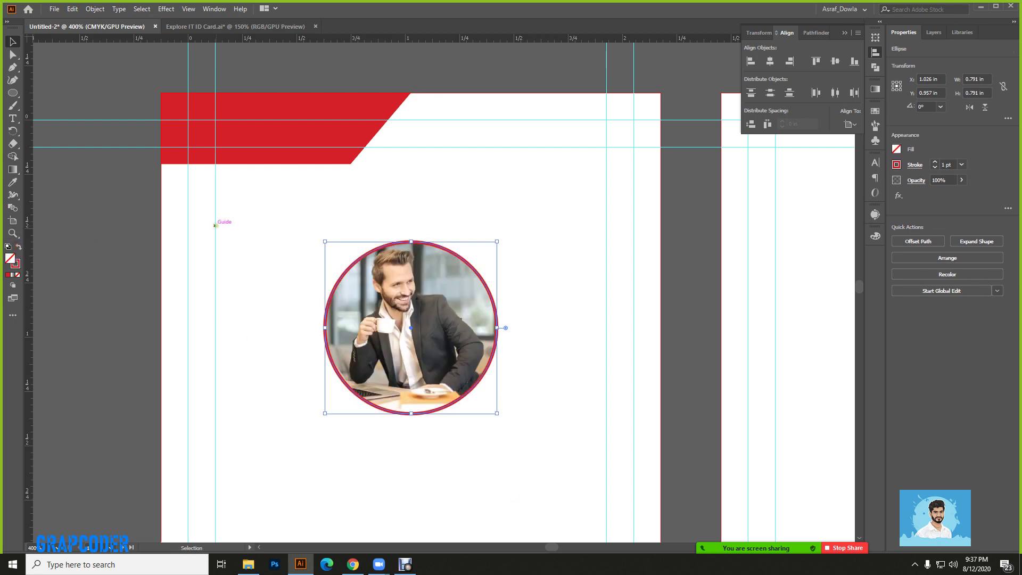
left_click(962, 166)
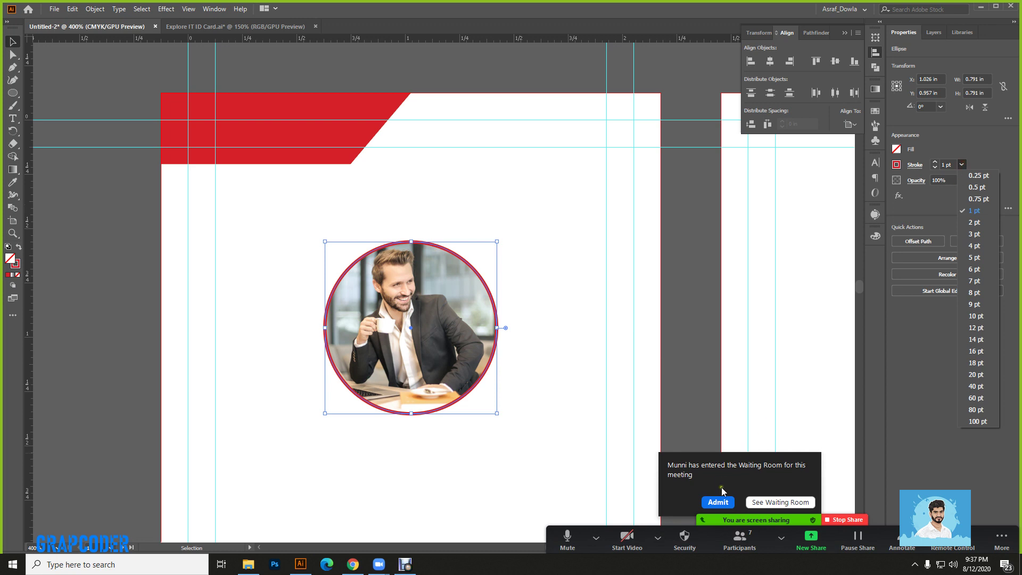
left_click(718, 502)
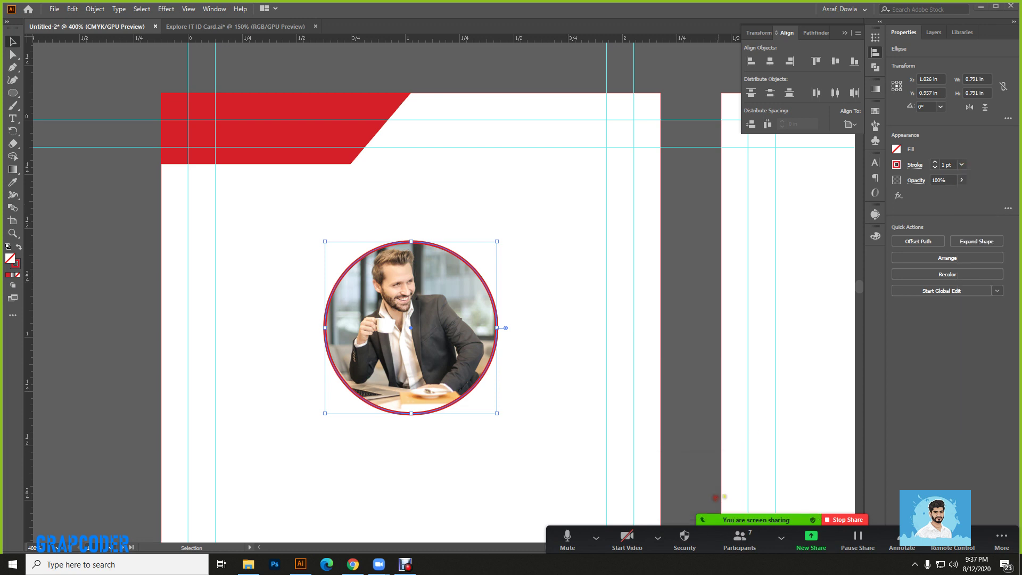
left_click(961, 165)
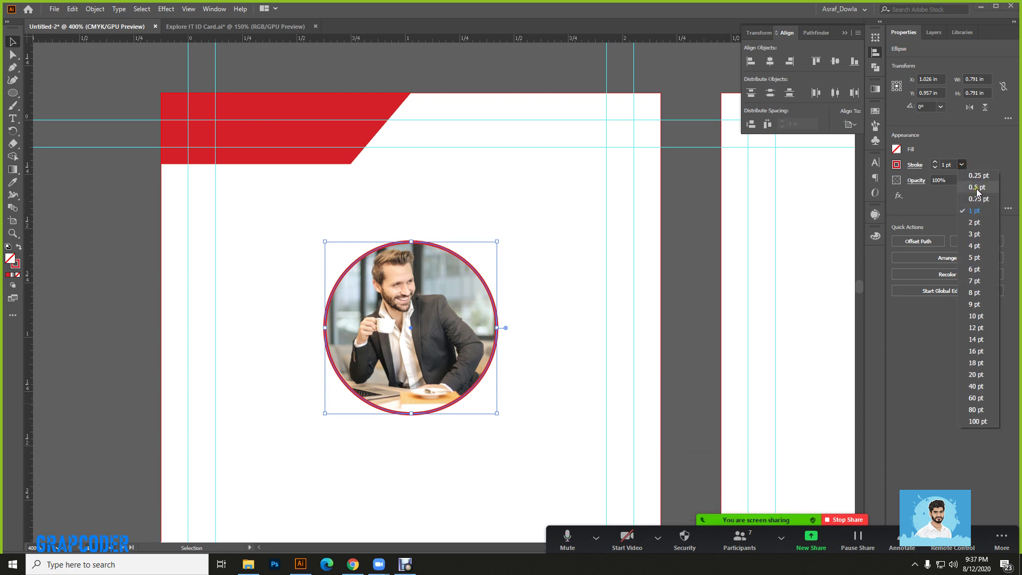
left_click(976, 189)
left_click(962, 165)
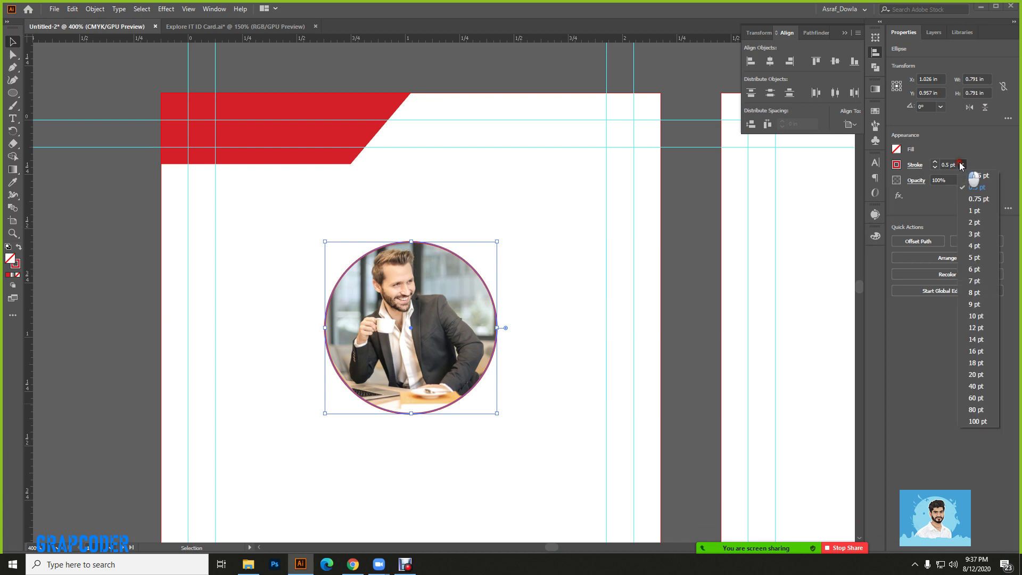
left_click(971, 204)
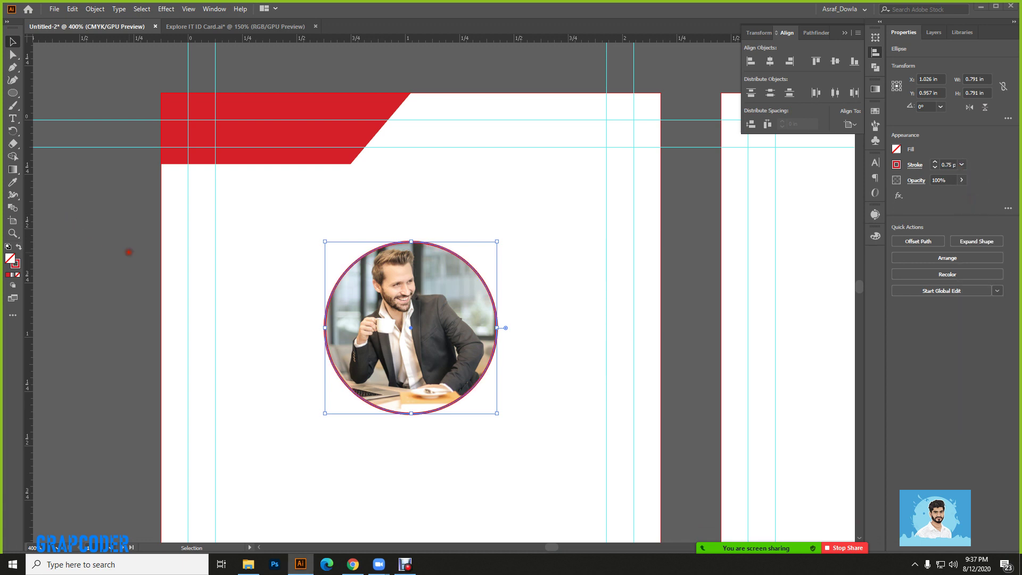
left_click(129, 252)
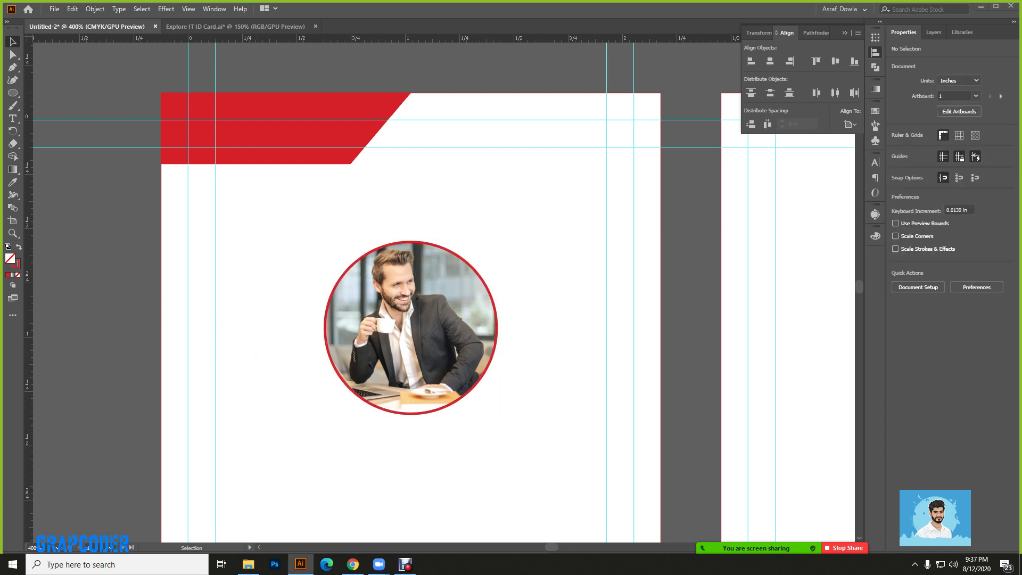
left_click(326, 330)
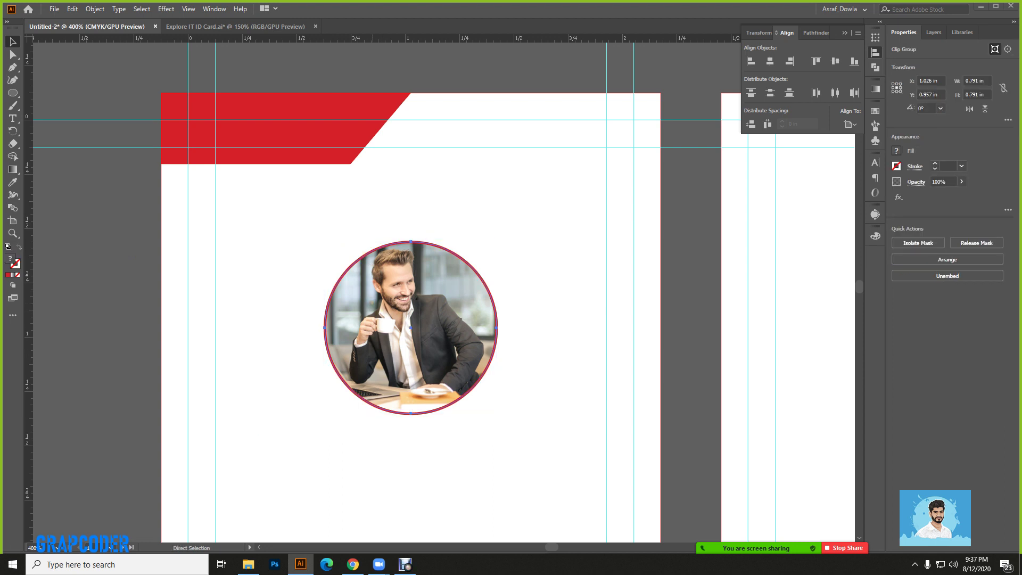
key("shift+x")
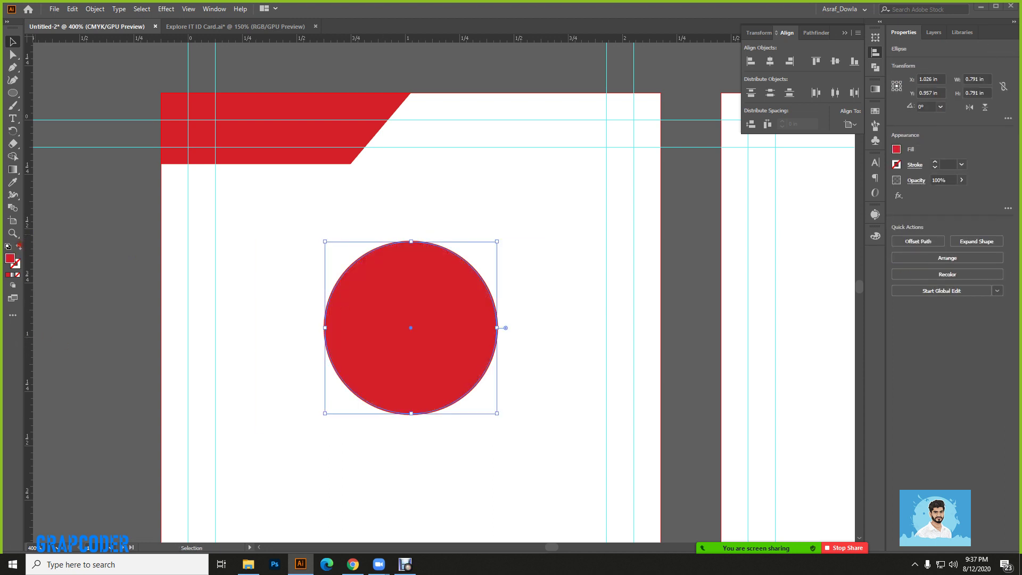
Turn the circle into an outline and enlarge it from its centre into an outer ring
left_click(19, 246)
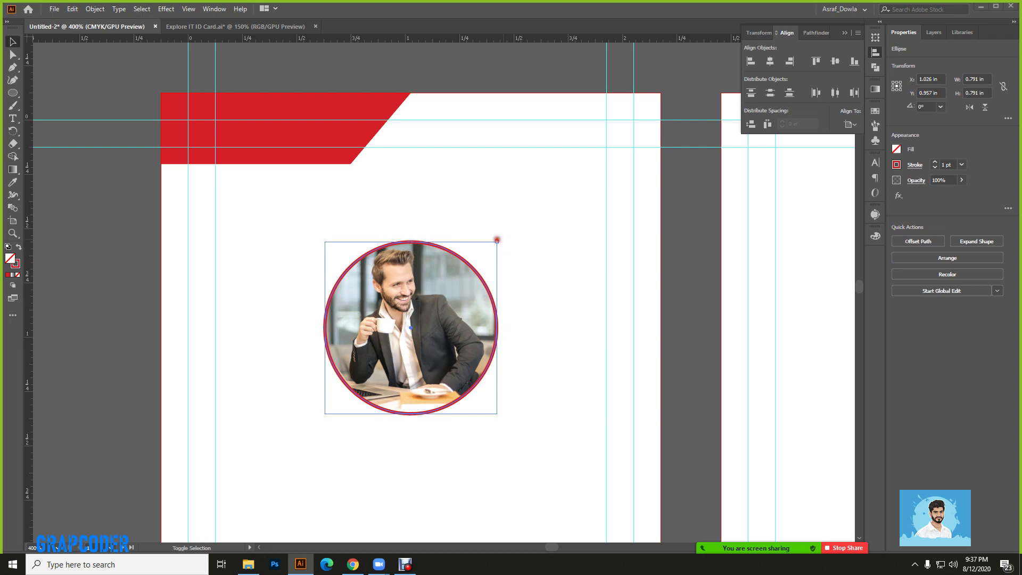
left_click_drag(497, 240, 504, 233)
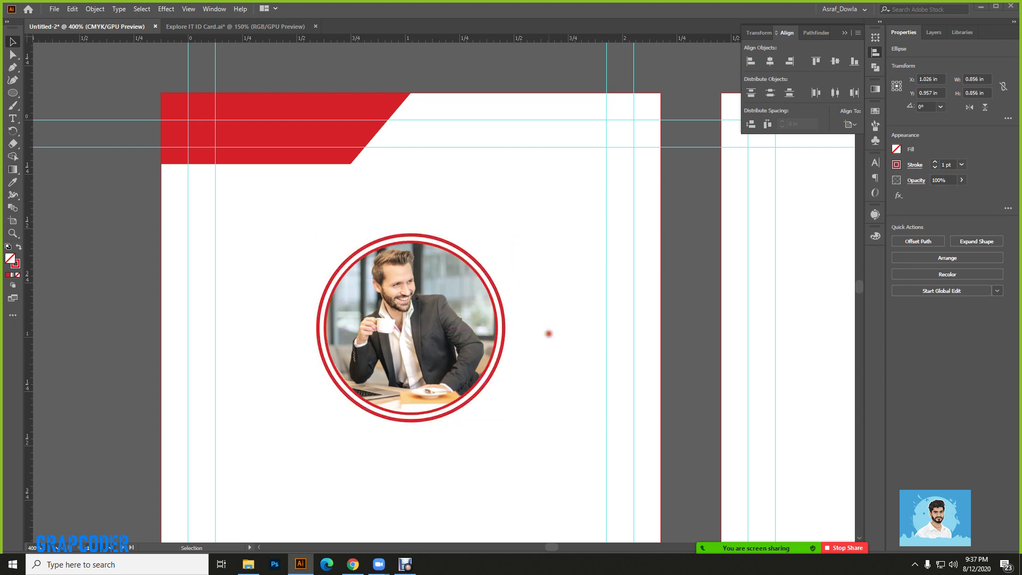
left_click(548, 333)
scroll(549, 334, "down", 2)
scroll(530, 384, "up", 3)
scroll(525, 338, "up", 2)
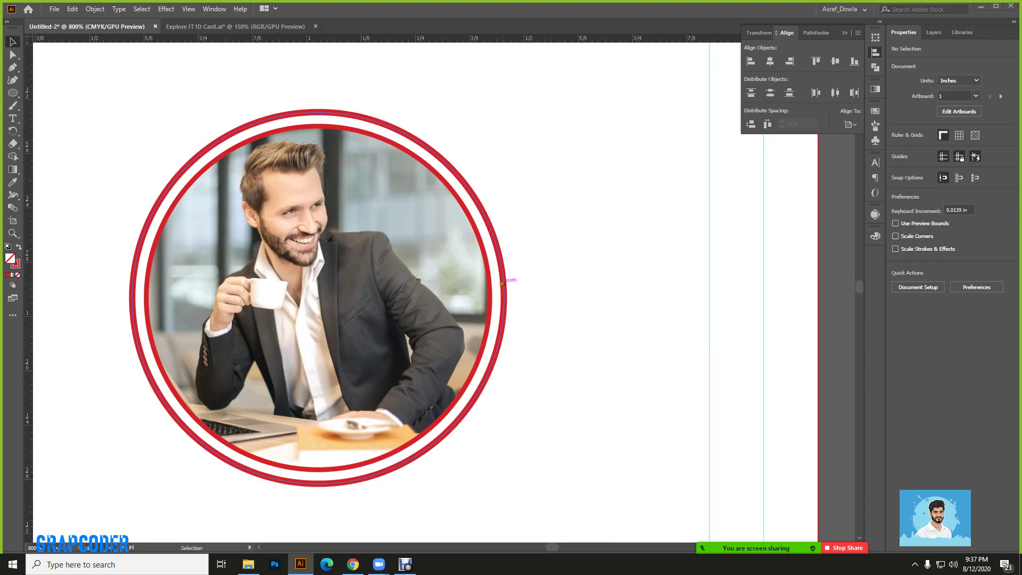
left_click(502, 283)
scroll(502, 283, "up", 3)
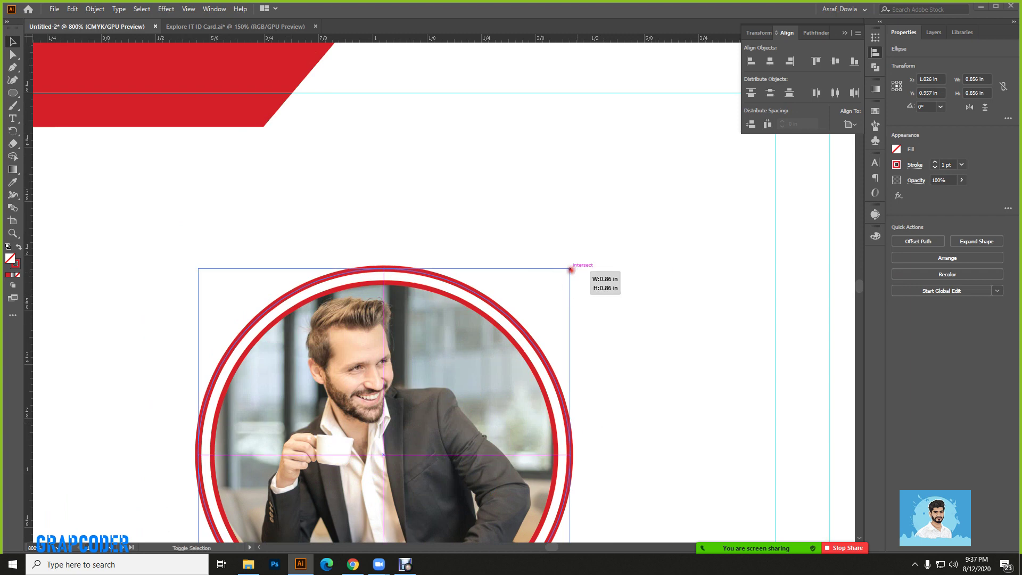
mouse_move(571, 269)
left_mouse_down()
mouse_move(581, 279)
mouse_move(568, 266)
left_mouse_up()
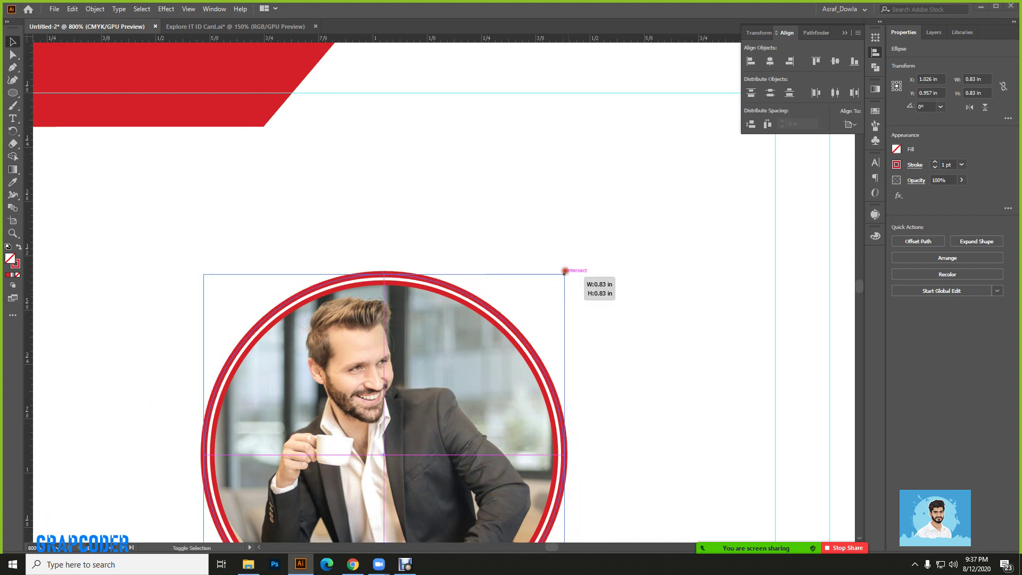
scroll(576, 282, "down", 1)
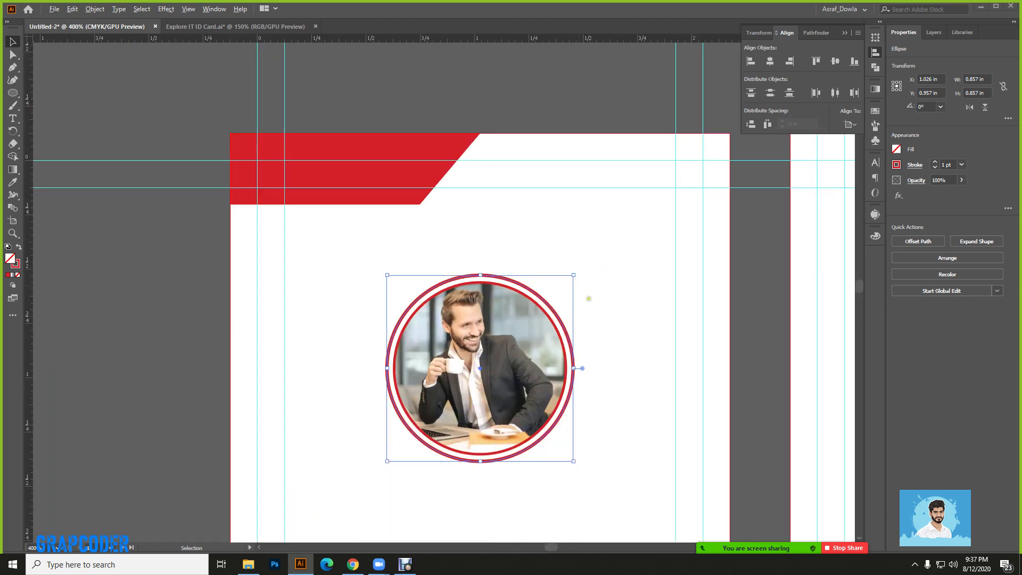
Set the outer ring's stroke to 0.75 pt and confirm the inner ring's stroke weight
left_click(962, 166)
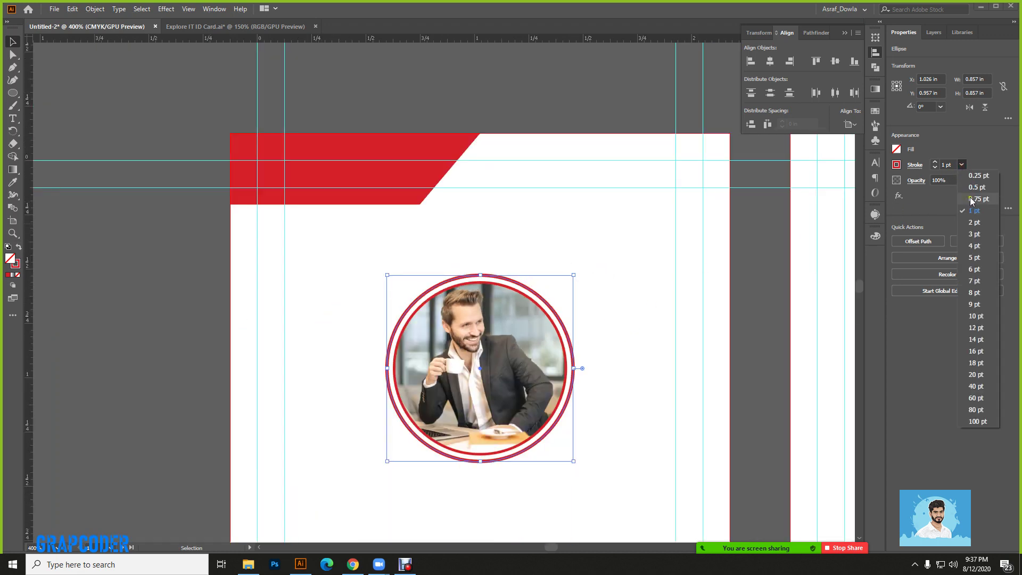
left_click(972, 199)
left_click(612, 255)
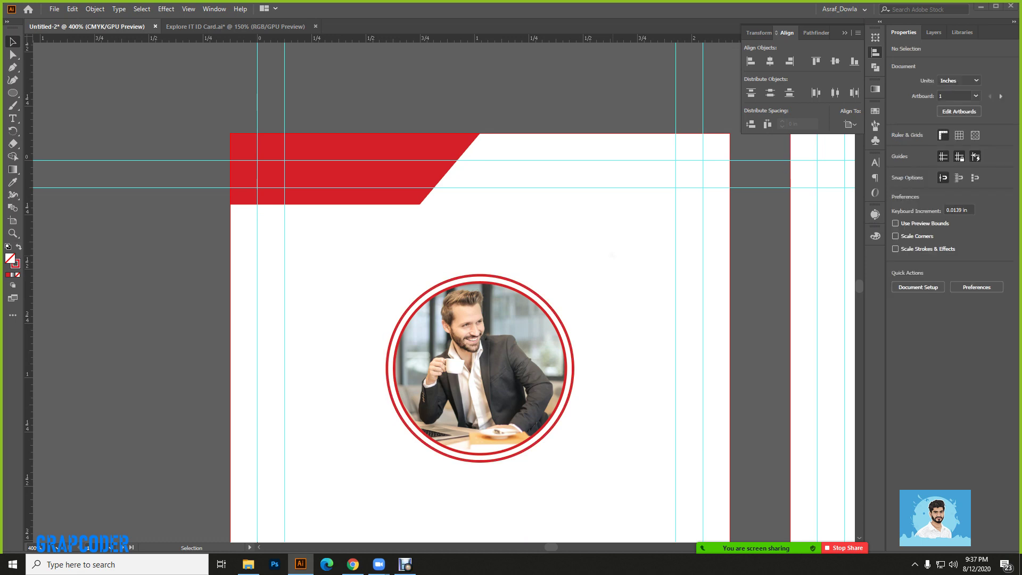
scroll(797, 214, "down", 3)
scroll(593, 293, "down", 2)
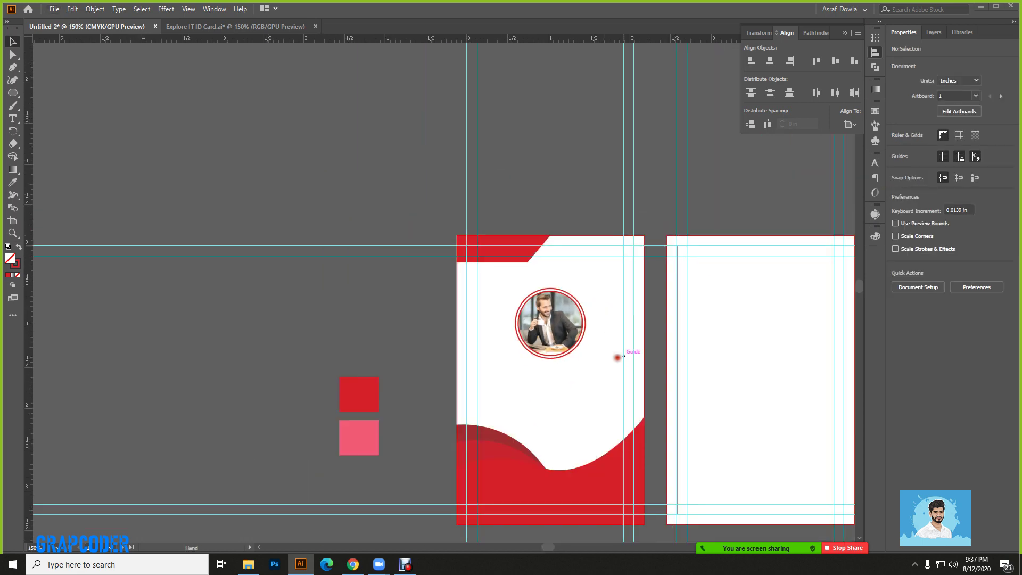
scroll(616, 353, "up", 1)
scroll(589, 326, "up", 5)
left_click(528, 271)
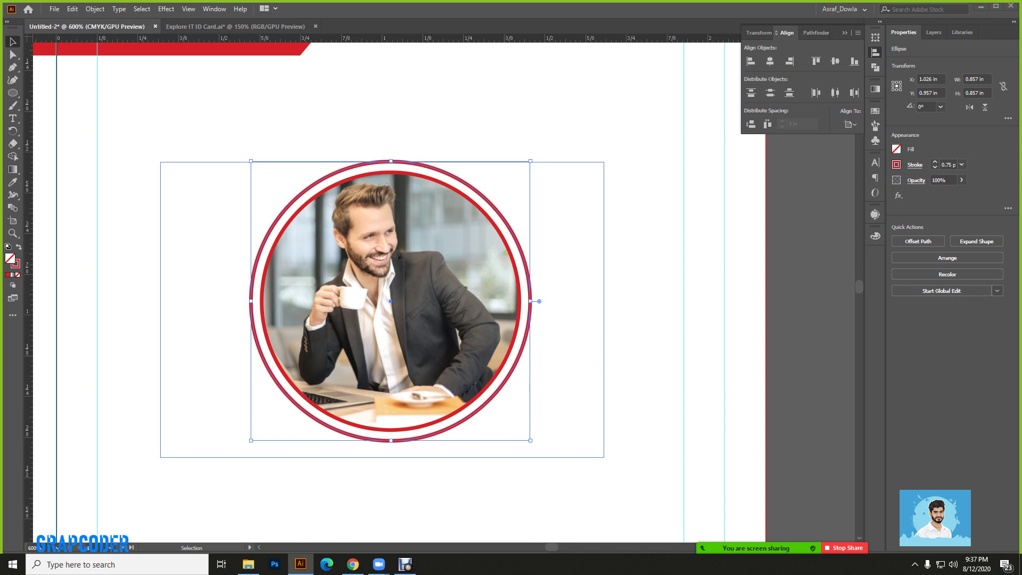
left_click(512, 247)
left_click(962, 165)
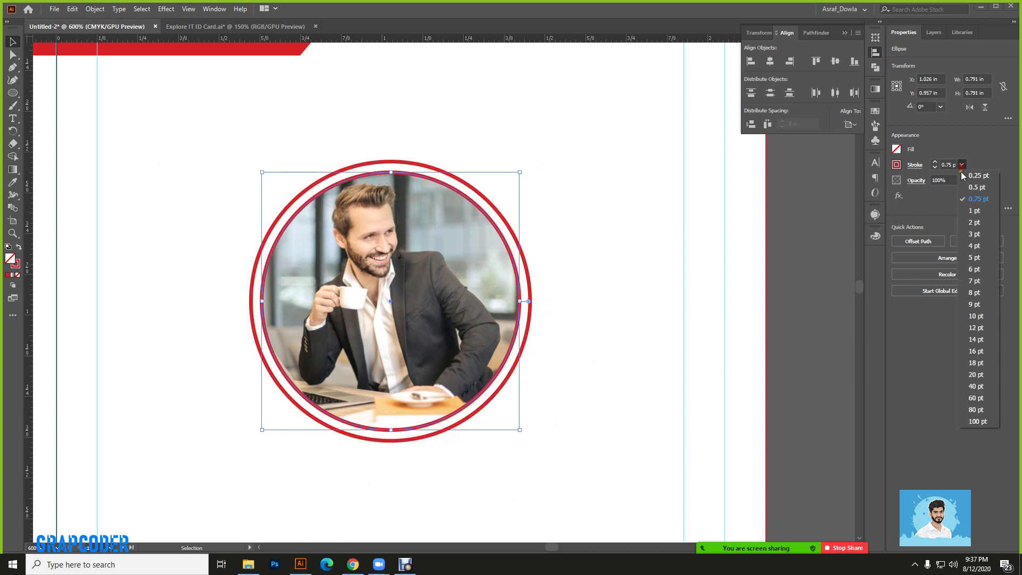
left_click(594, 241)
Select the photo with both rings and nudge the group up to Y 0.832 in
key("ctrl+minus")
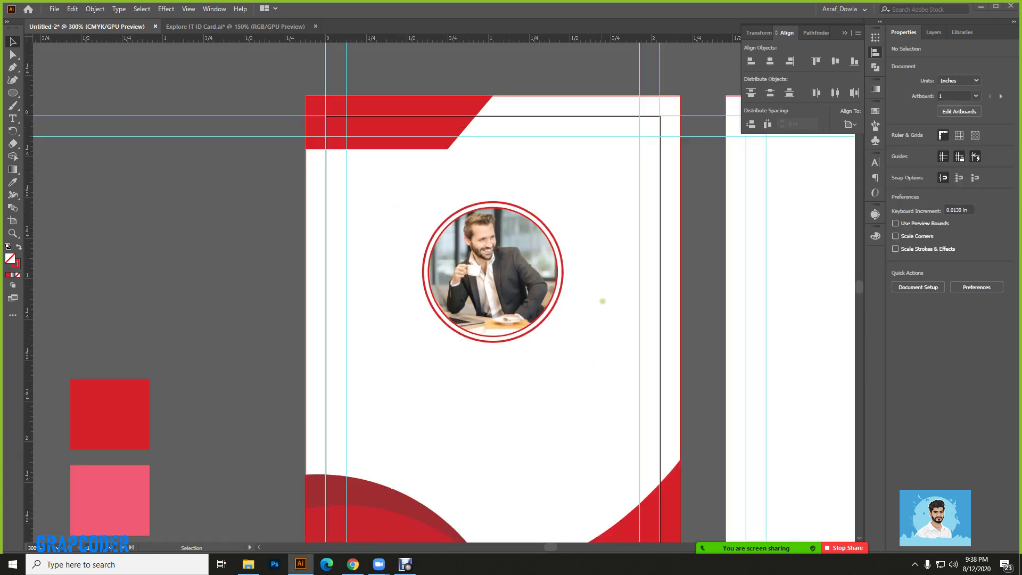
left_click_drag(373, 228, 566, 354)
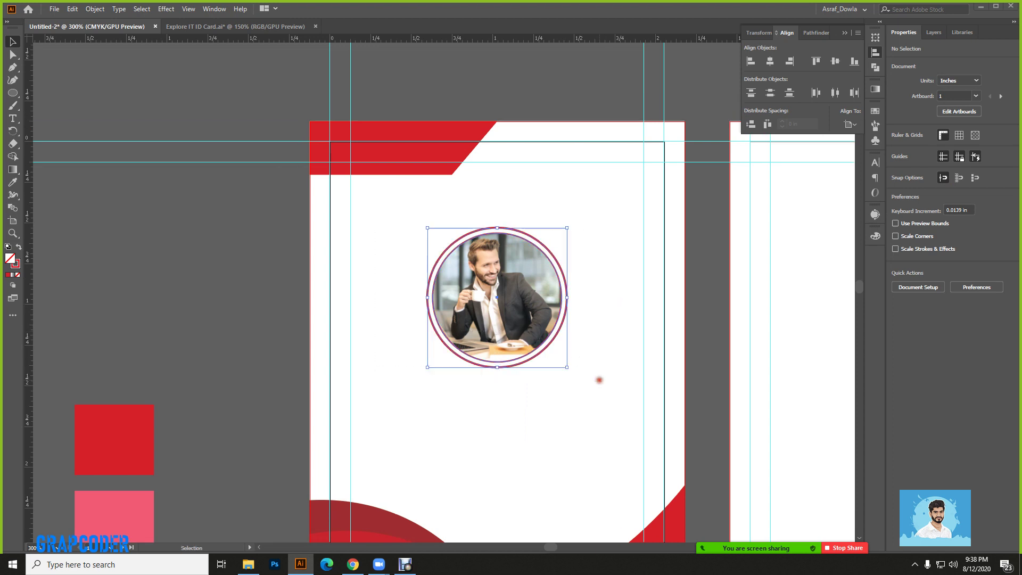
left_click(593, 381)
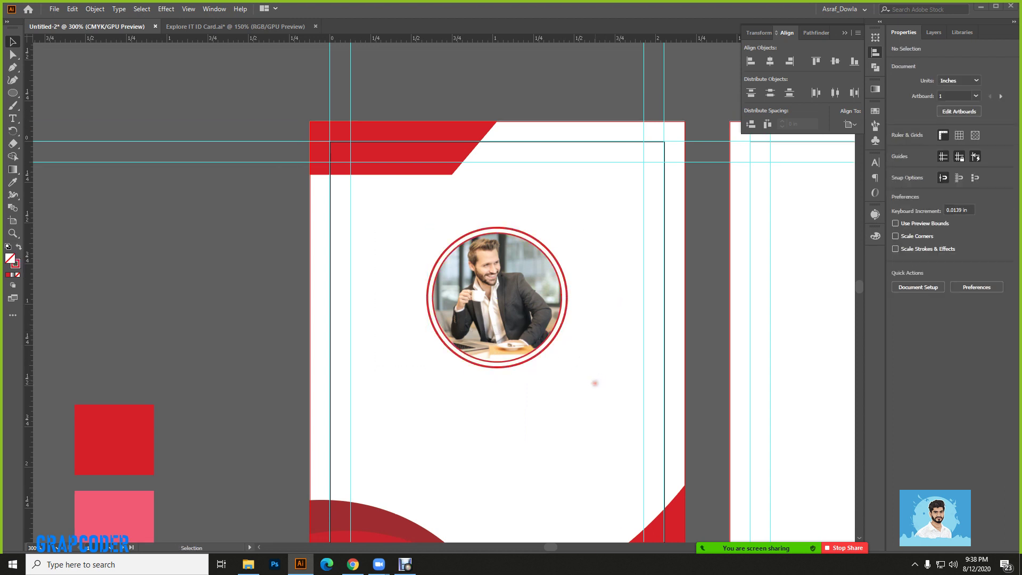
key("ctrl+minus")
mouse_move(589, 381)
left_mouse_down()
mouse_move(535, 355)
mouse_move(413, 242)
left_mouse_up()
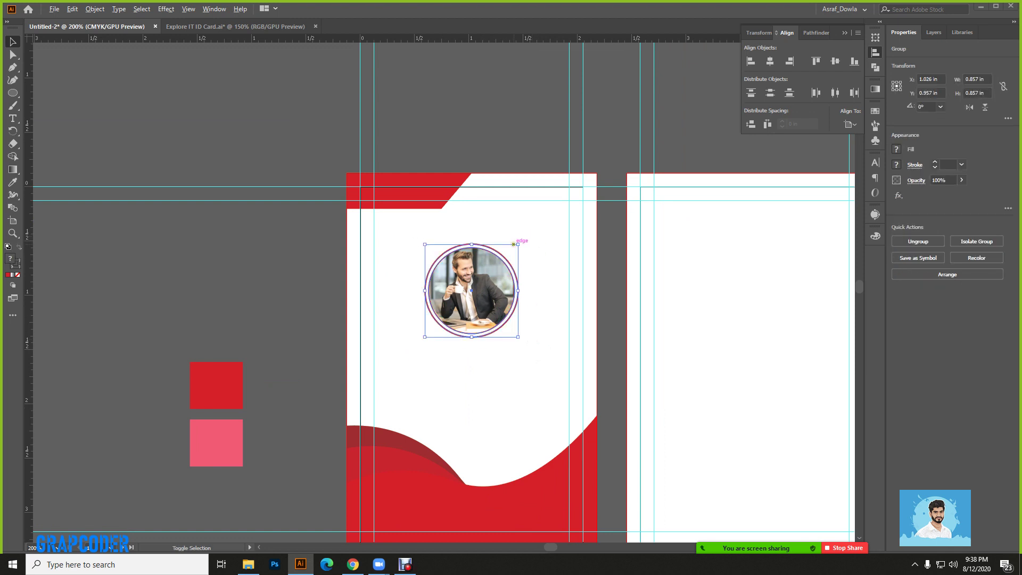
left_click_drag(517, 244, 517, 241)
key("shift+Up")
key("Down")
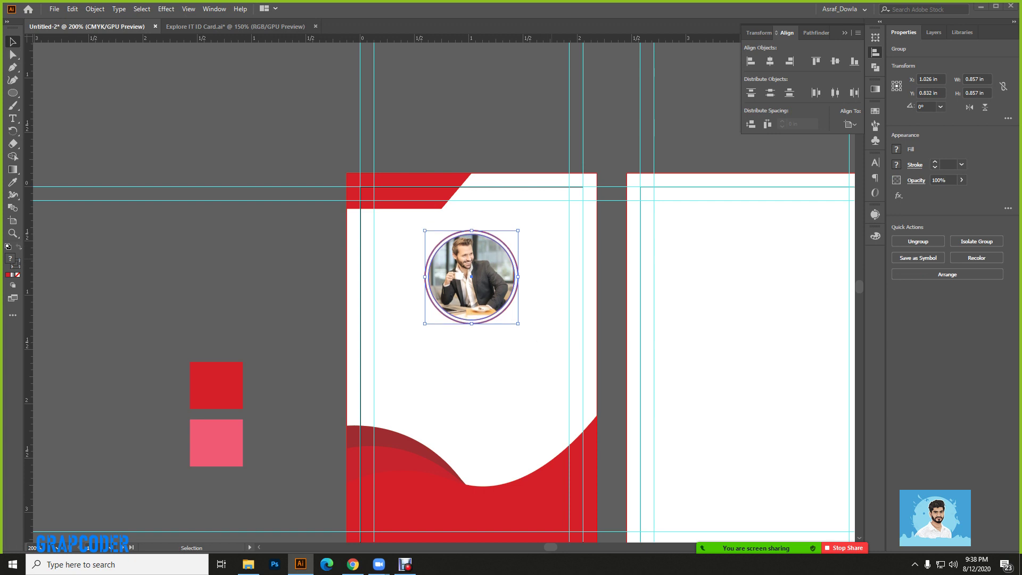
key("Down")
left_click(253, 310)
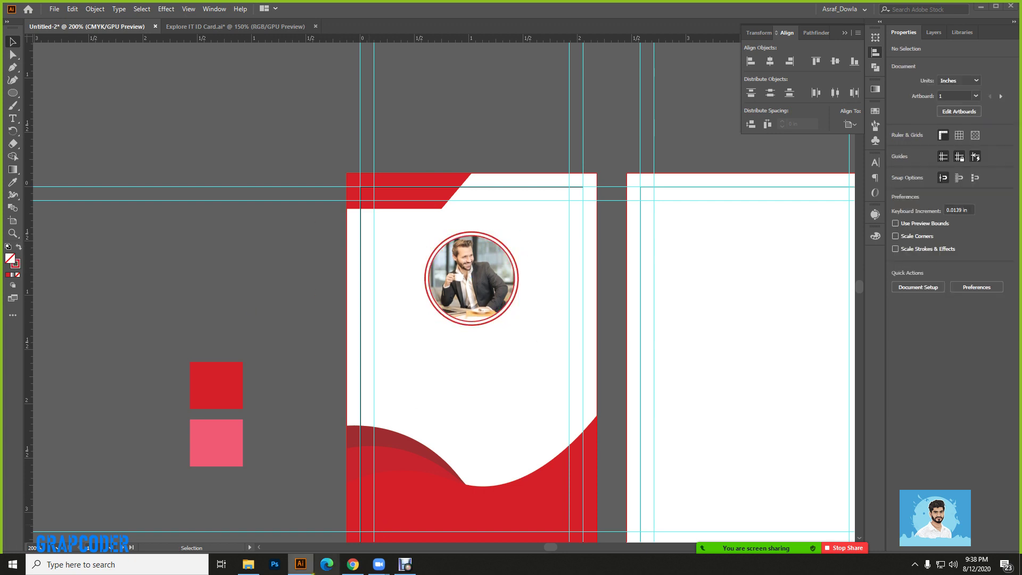
left_click(353, 564)
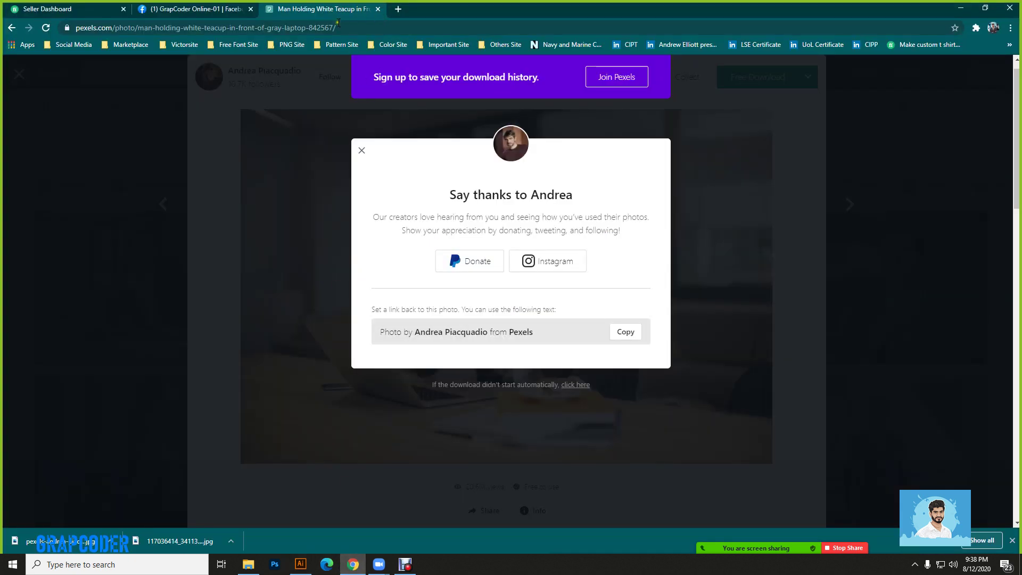
Load icofont.com in Chrome
left_click(338, 26)
type("ico")
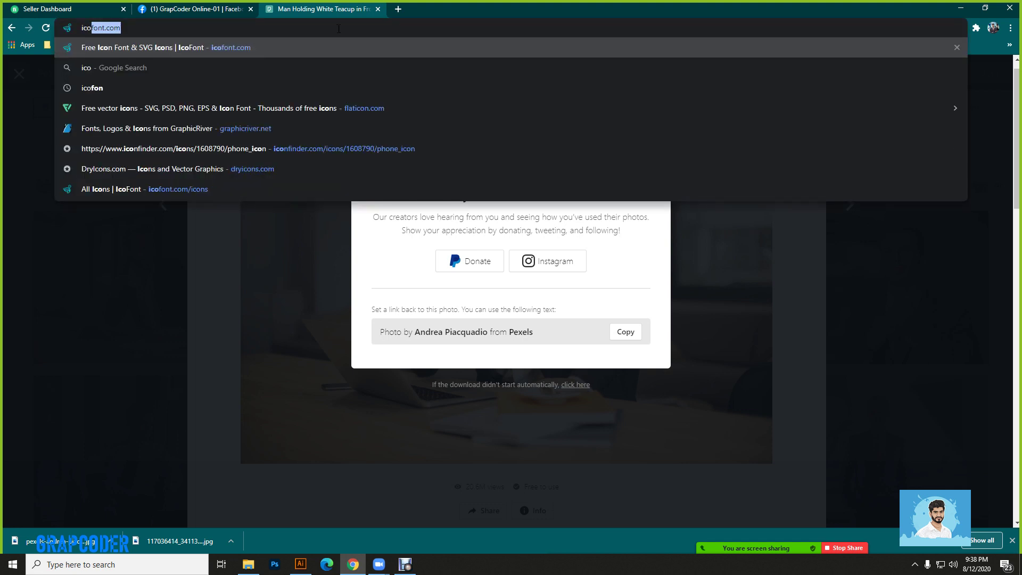
key("Return")
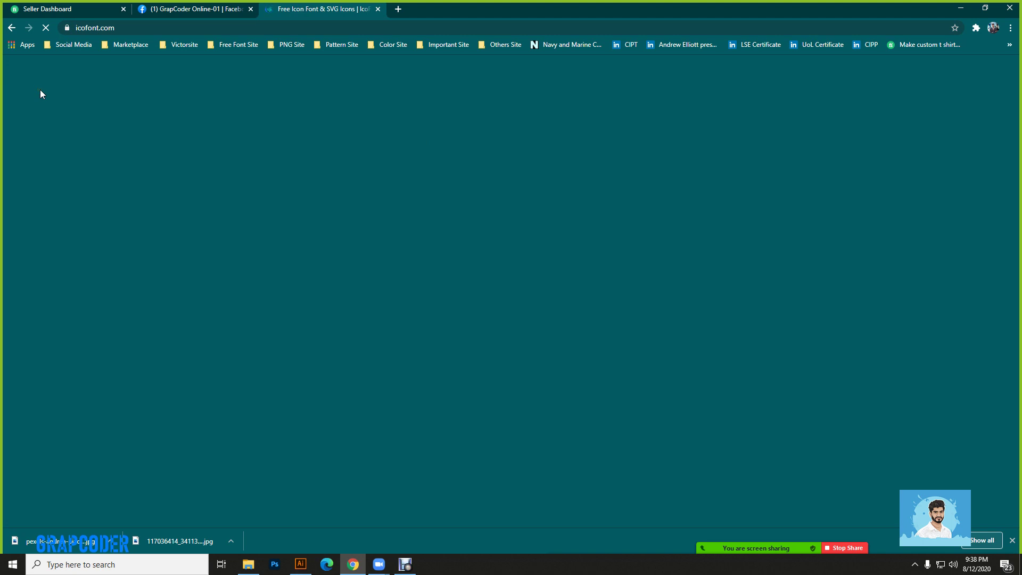
Add the heading text 'Logo here' beside the red banner
left_click(300, 564)
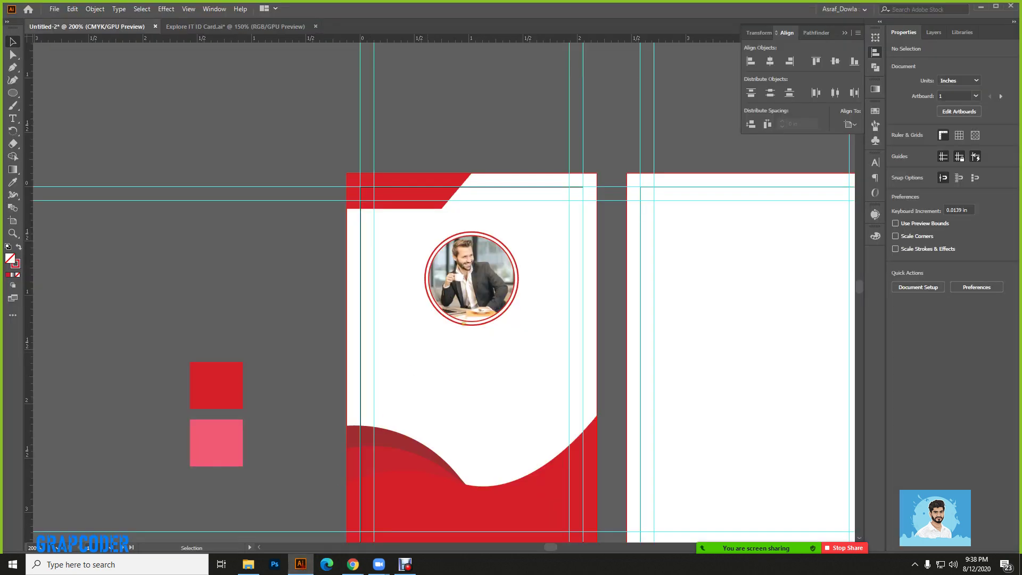
scroll(509, 208, "up", 2)
left_click_drag(507, 208, 502, 340)
key("t")
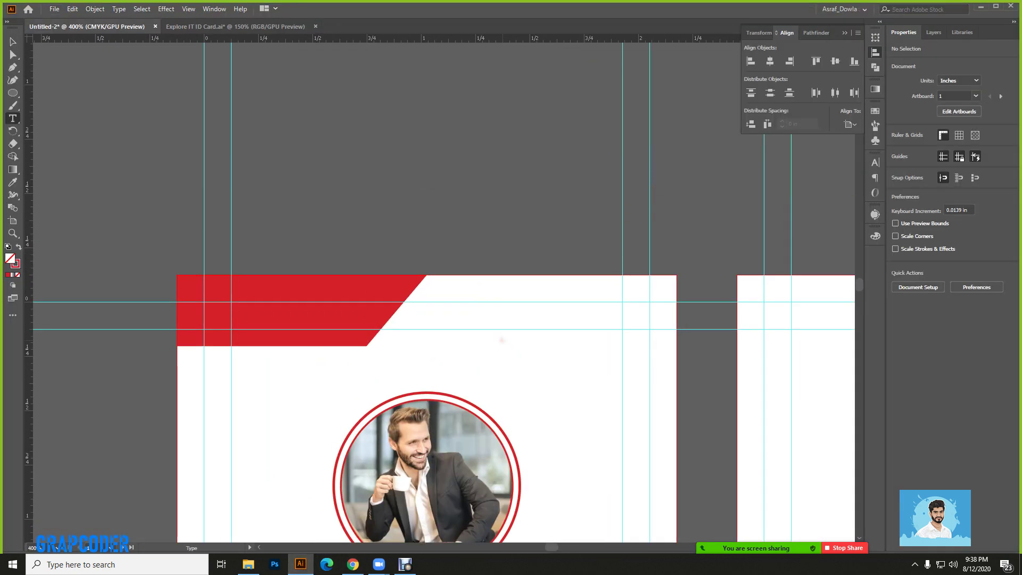
left_click(487, 352)
type("Lo")
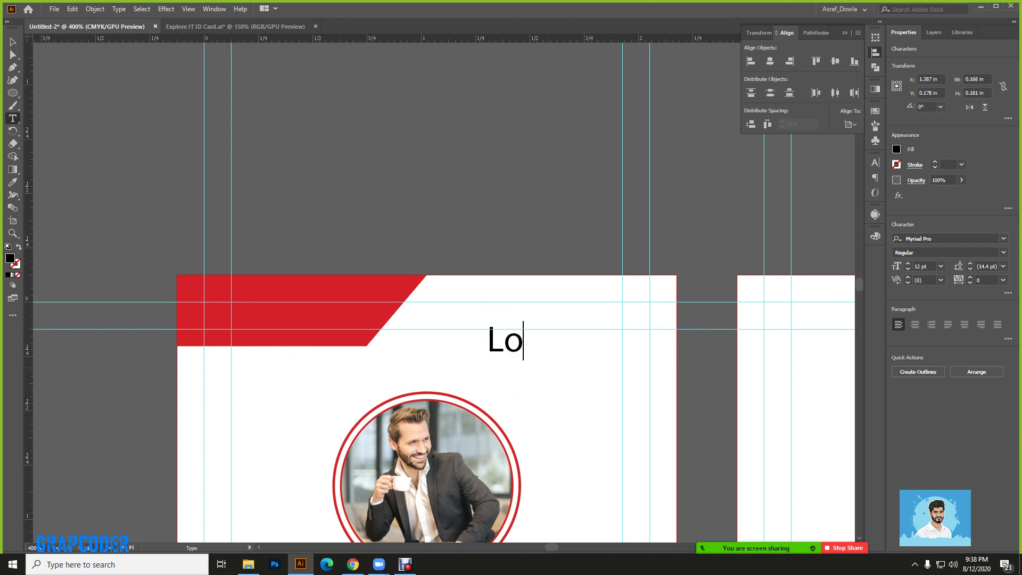
type("go here")
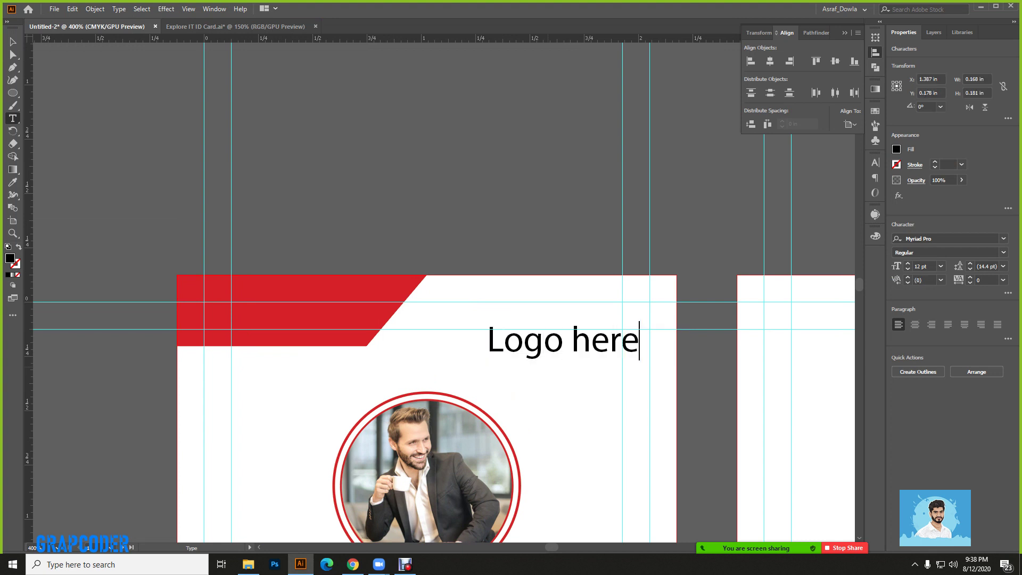
left_click(12, 42)
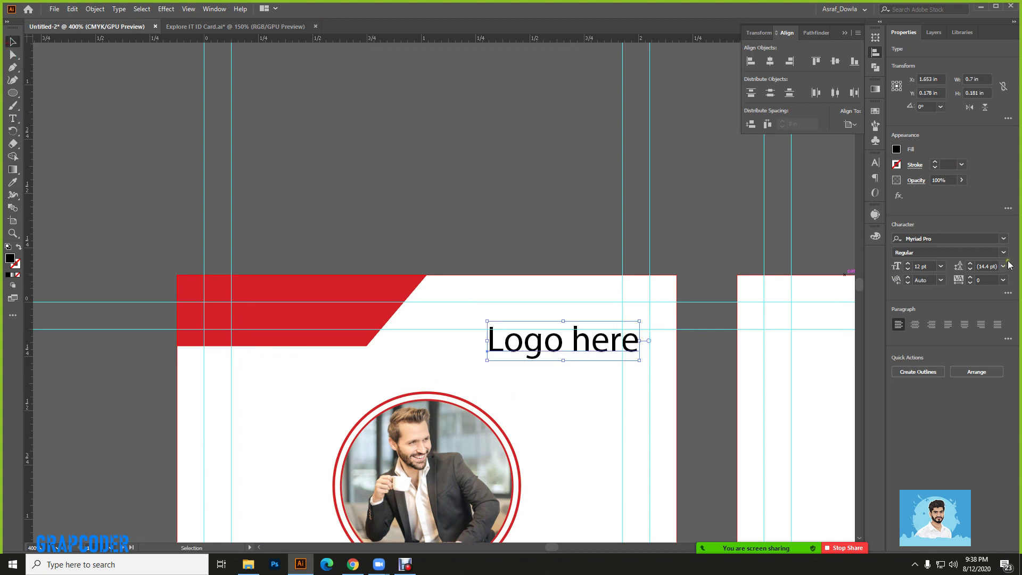
Apply Exo Bold to the heading and move it up and left
left_click(961, 238)
type("e")
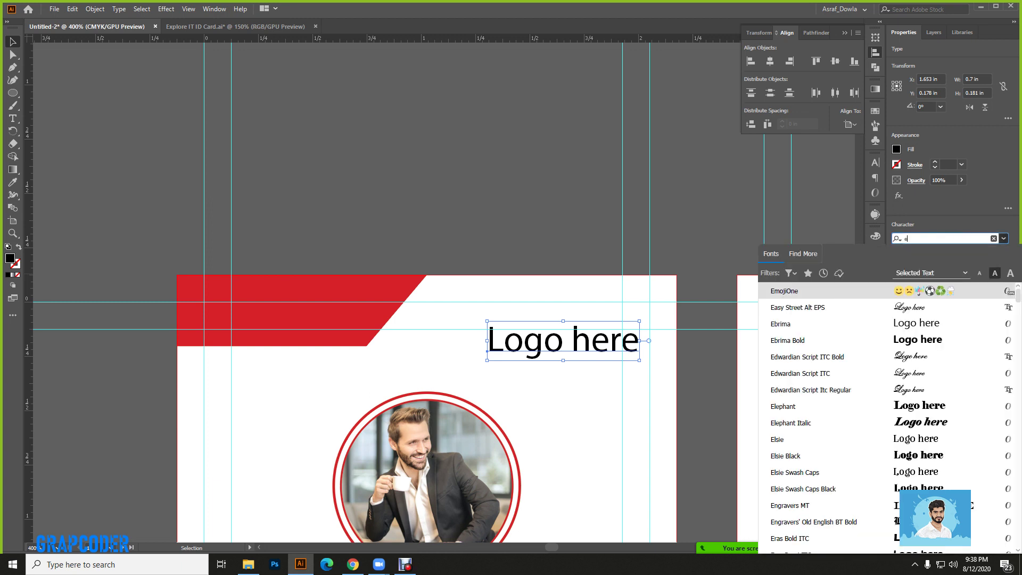
type("x")
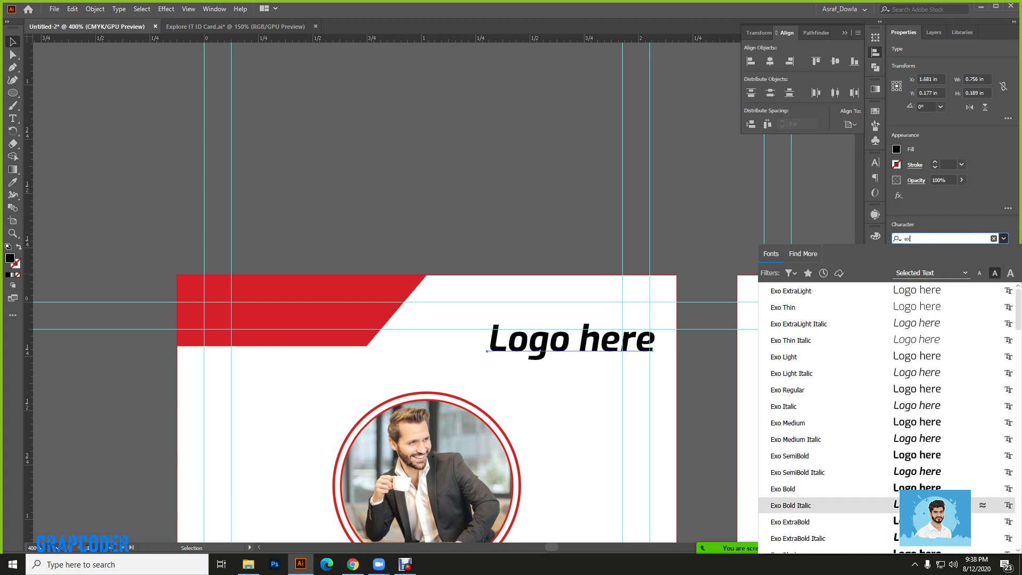
left_click(926, 489)
mouse_move(597, 352)
left_mouse_down()
mouse_move(549, 325)
mouse_move(558, 323)
left_mouse_up()
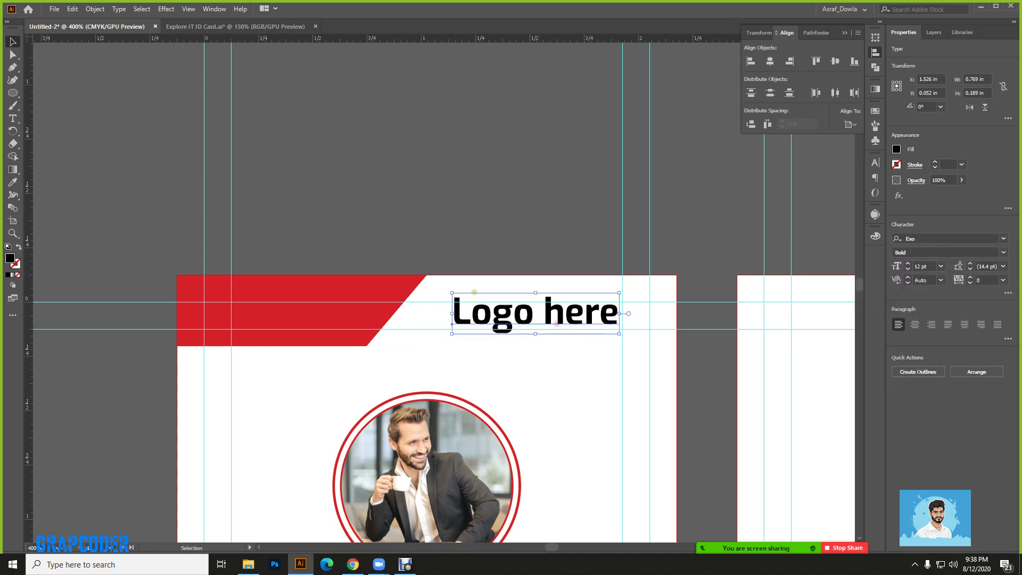
Convert the heading to UPPERCASE 'LOGO HERE' and shrink it slightly
left_click(119, 9)
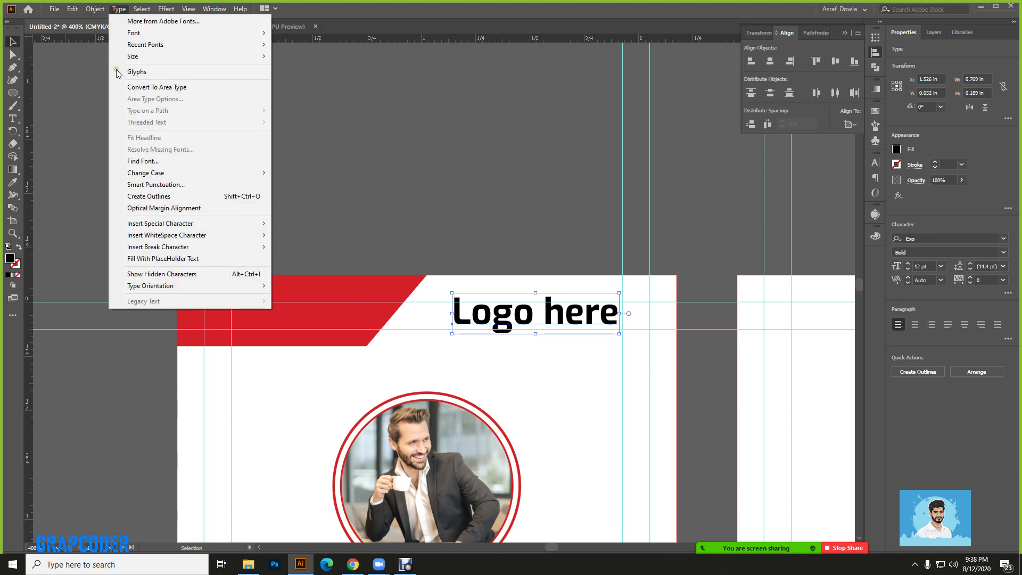
mouse_move(146, 172)
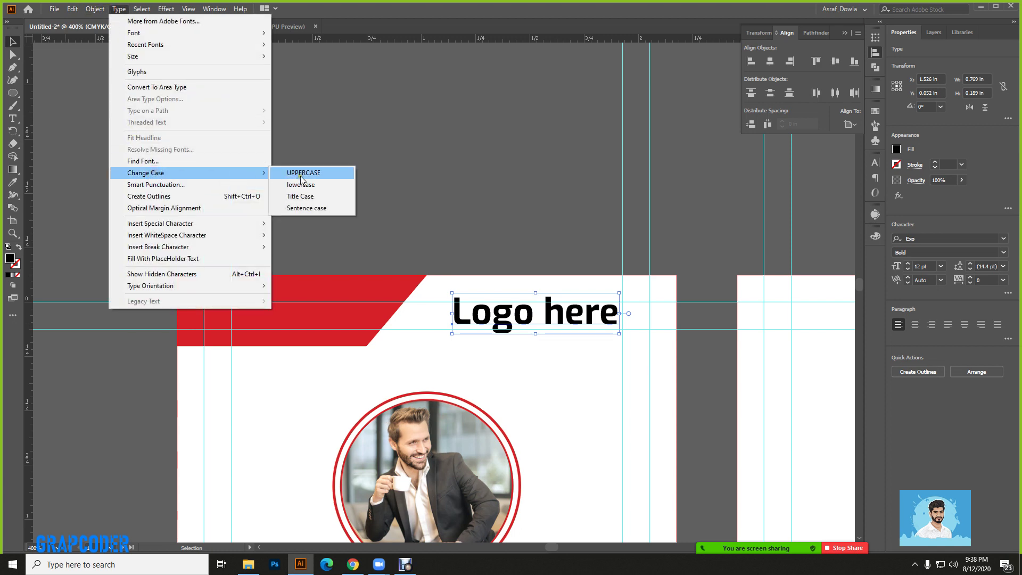
left_click(301, 173)
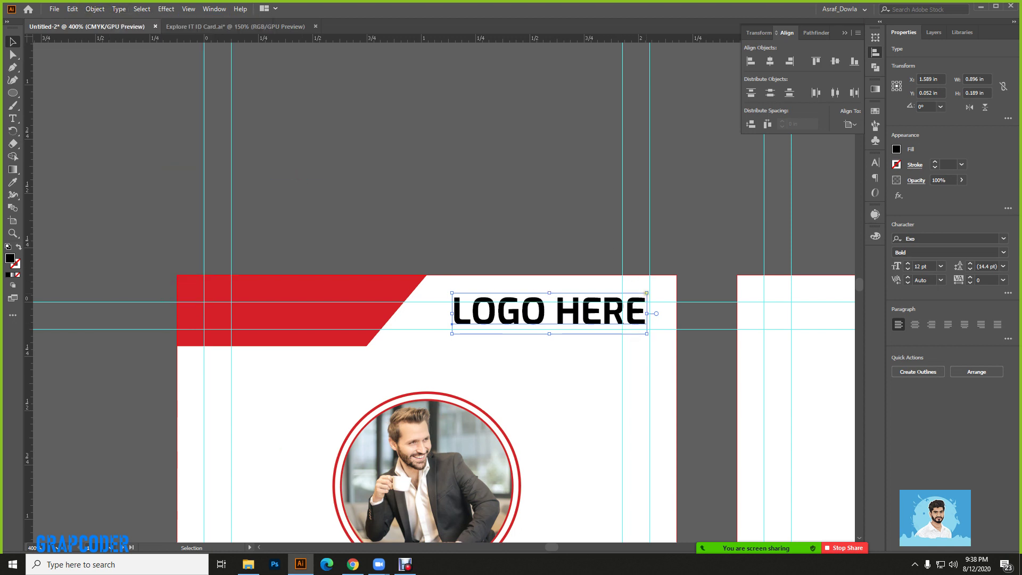
left_click_drag(647, 314, 628, 314)
left_click(566, 349)
scroll(574, 314, "down", 3)
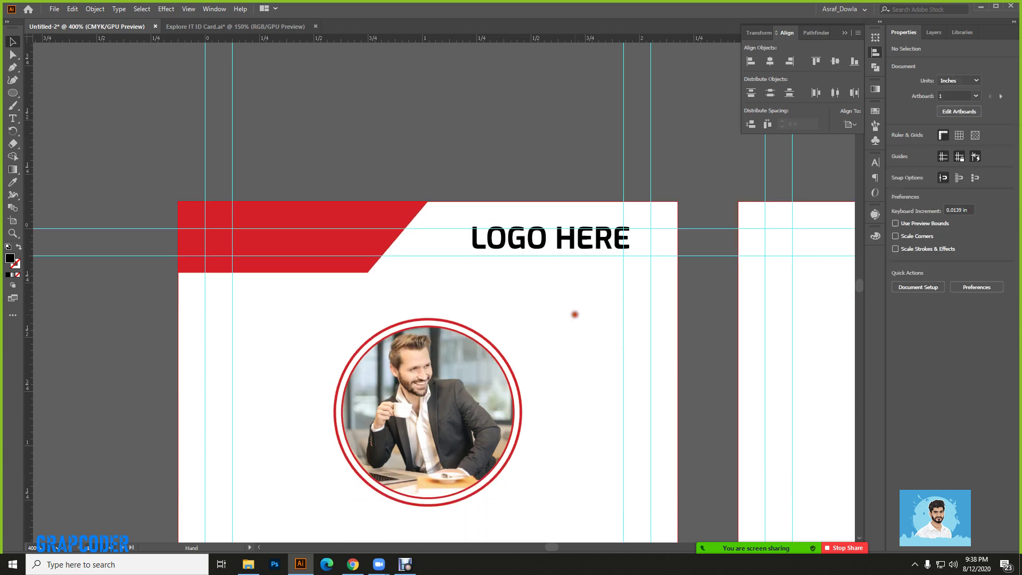
Open the F: drive, then search 'exo font family free download' and open Google Fonts' Exo page
left_click(248, 565)
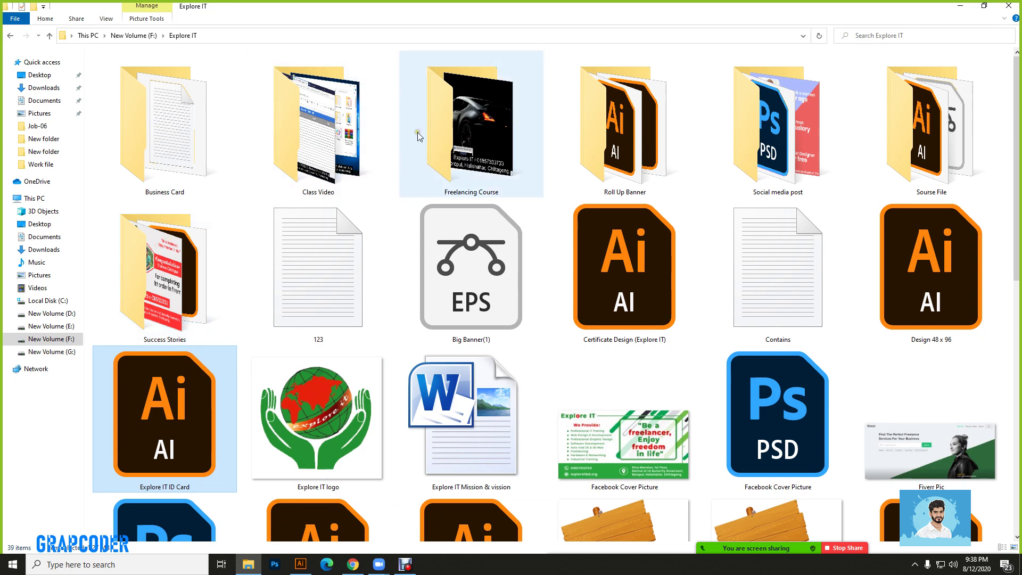
left_click(50, 338)
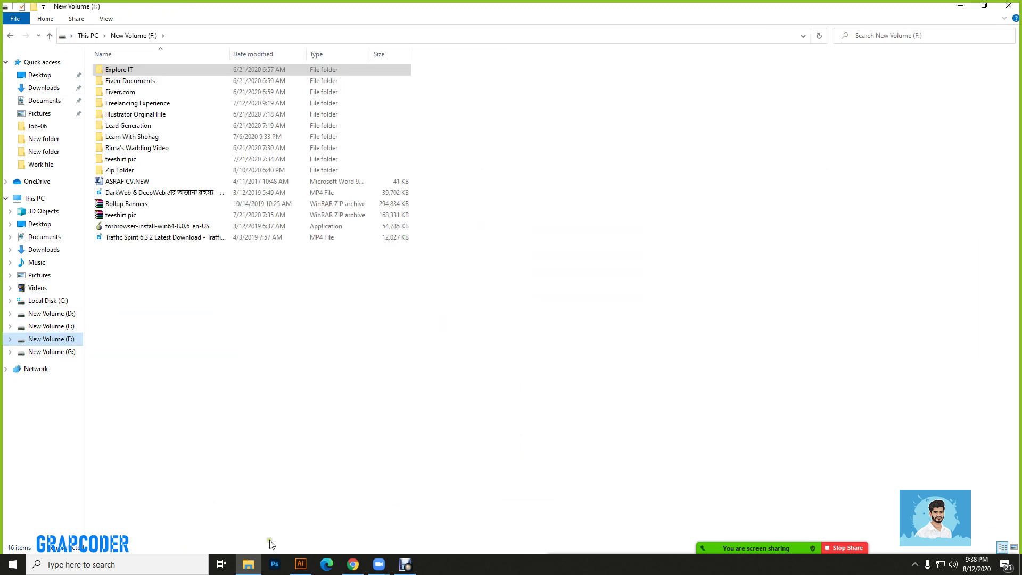
left_click(353, 564)
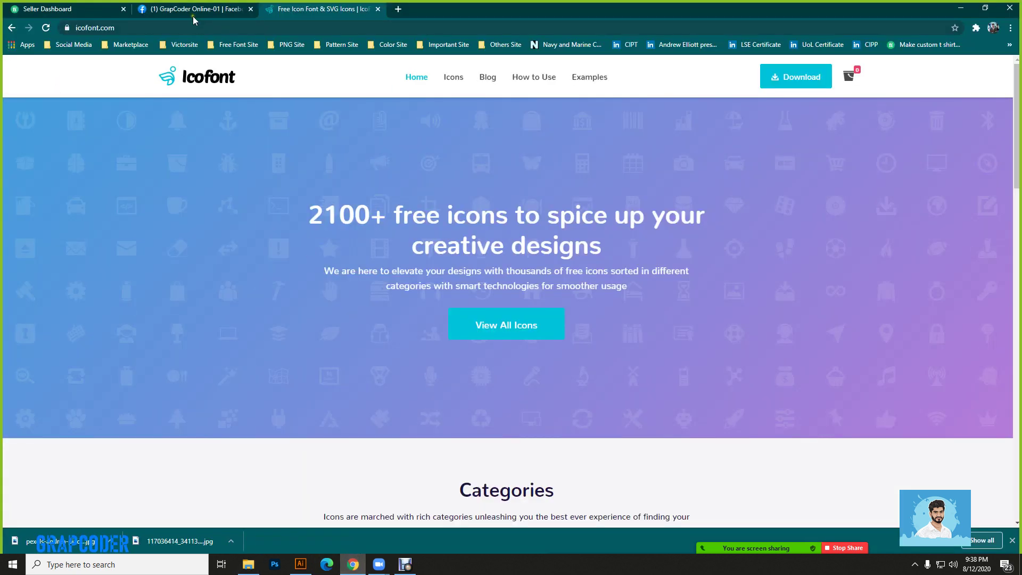
left_click(287, 26)
type("e")
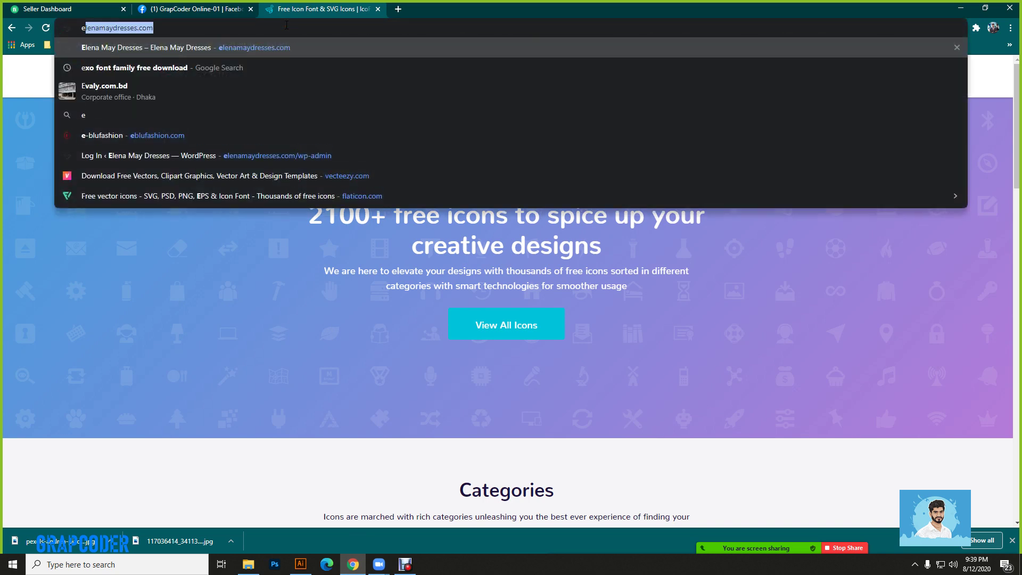
type("xo")
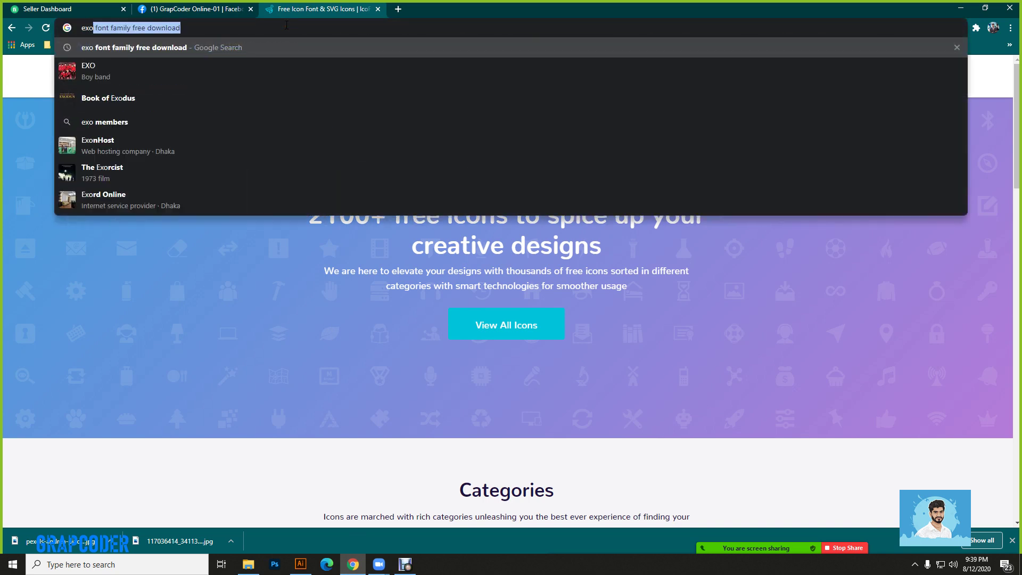
key("Return")
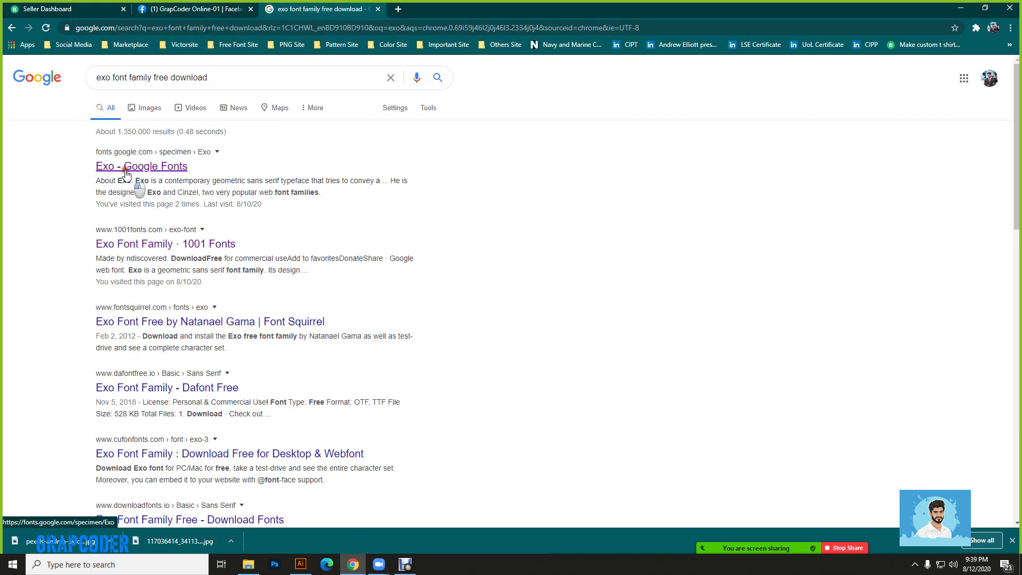
left_click(128, 167)
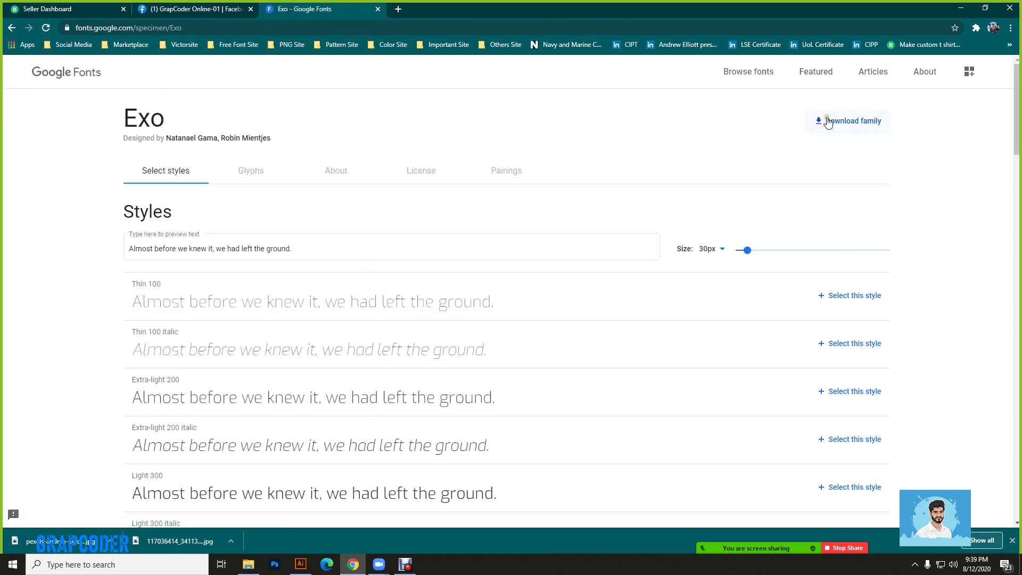
Copy the Exo page link and send it to everyone in the meeting chat
left_click(231, 27)
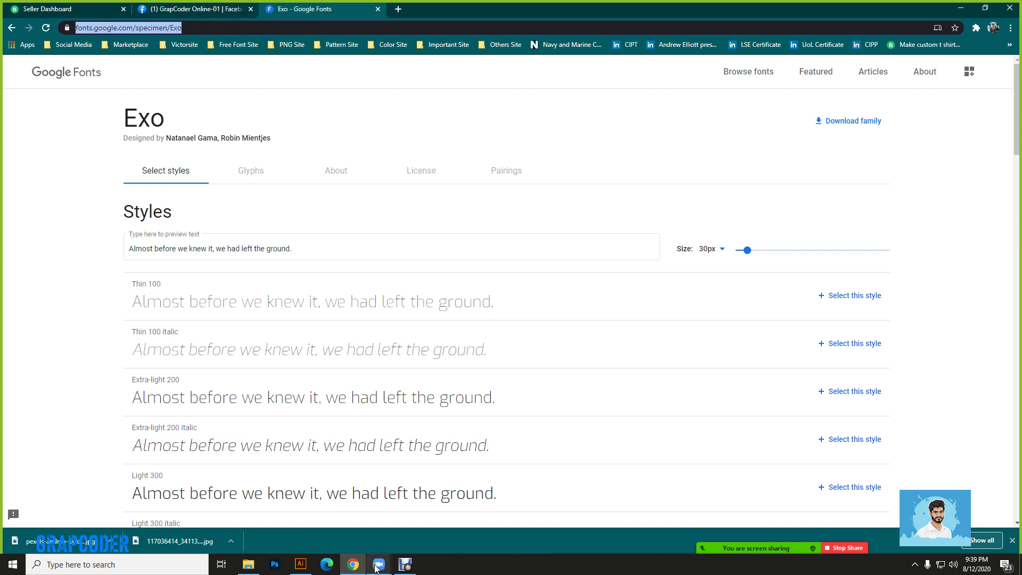
mouse_move(378, 565)
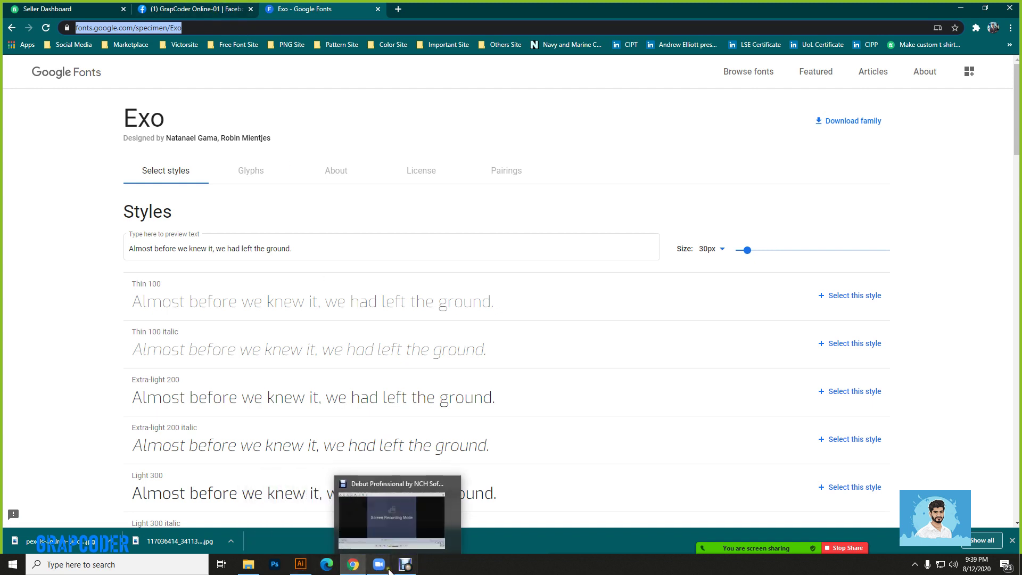
left_click(425, 511)
left_click(1001, 539)
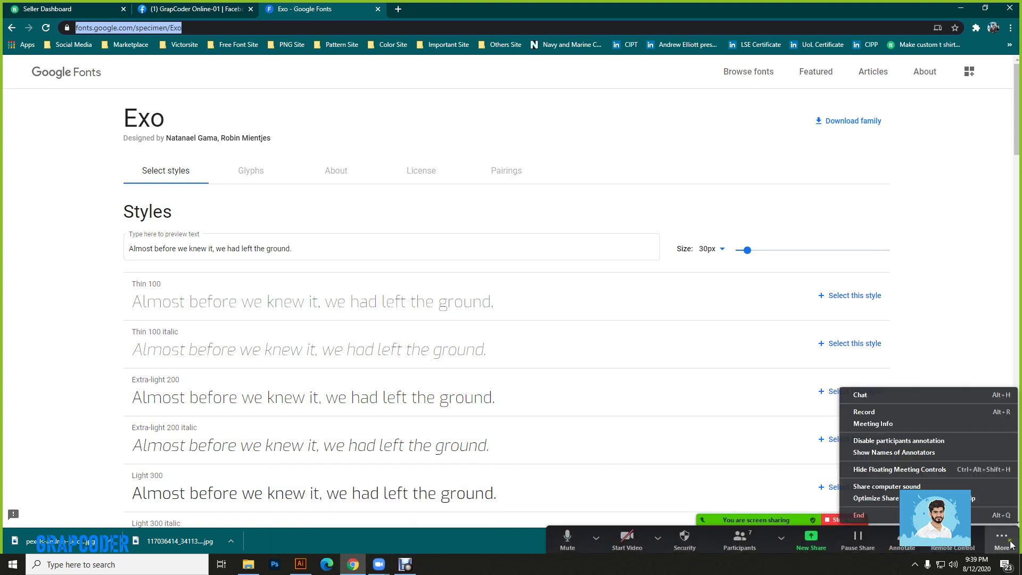
left_click(861, 395)
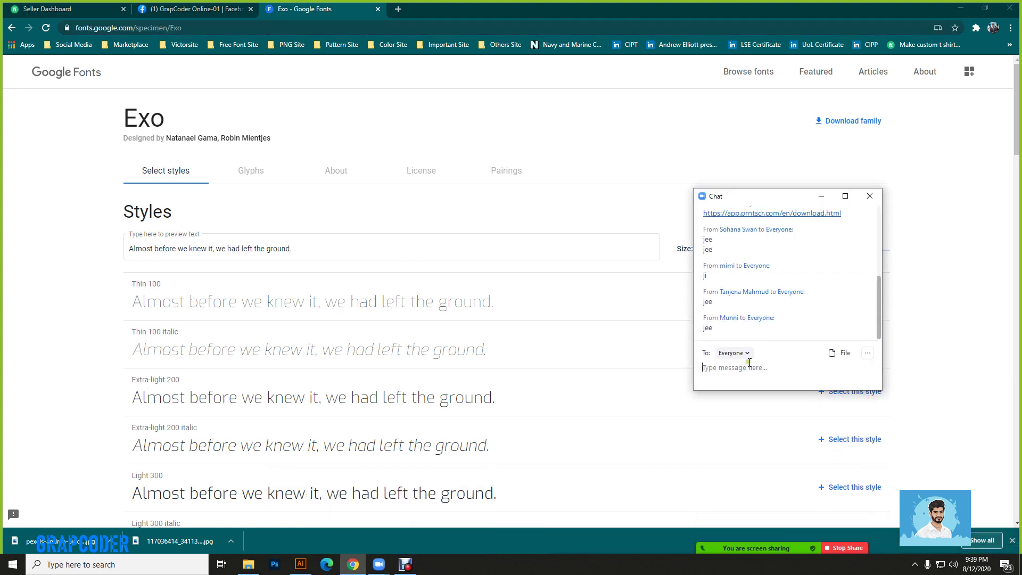
type("https://fonts.google.com/specimen/Exo")
key("Return")
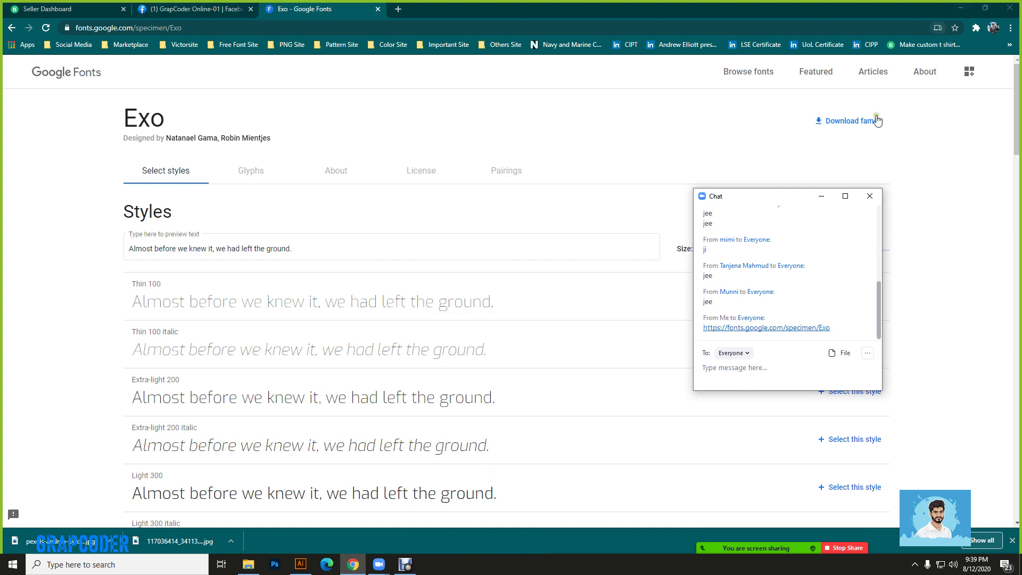
left_click(821, 196)
Open Flyer Design (White).ai from Freelancing Experience › Fiverr › client folder › Job-06
left_click(961, 8)
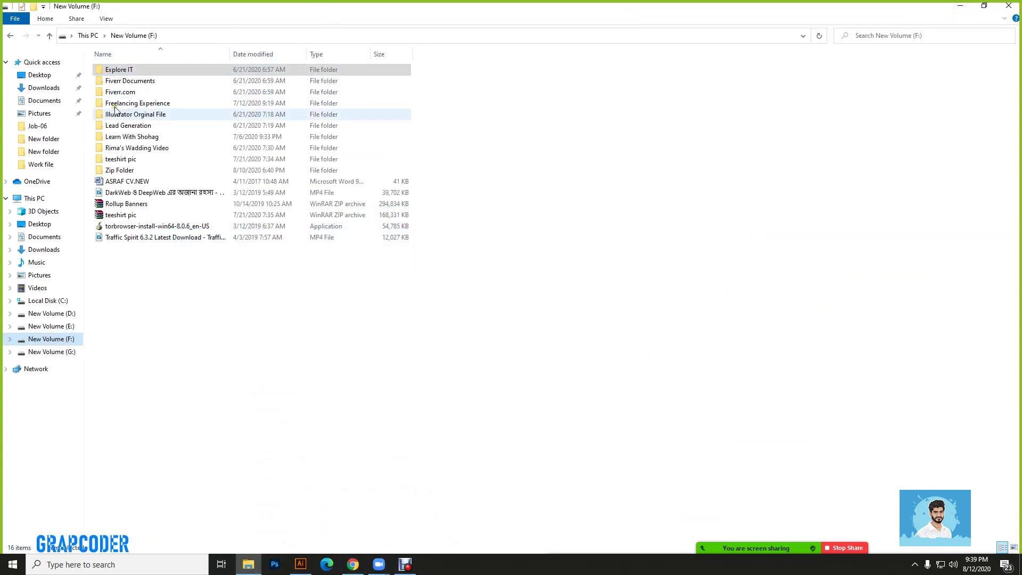
double_click(150, 104)
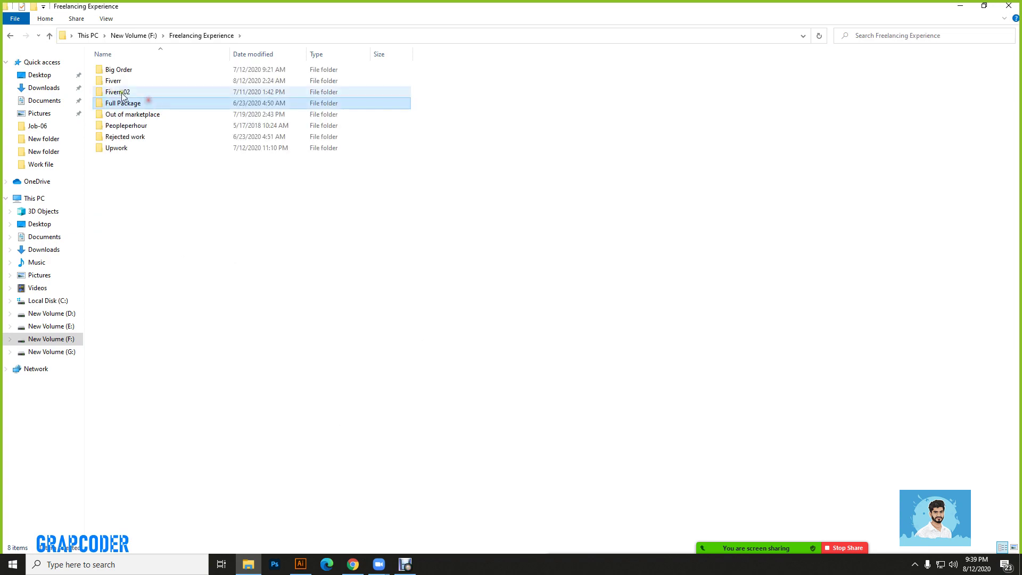
double_click(125, 83)
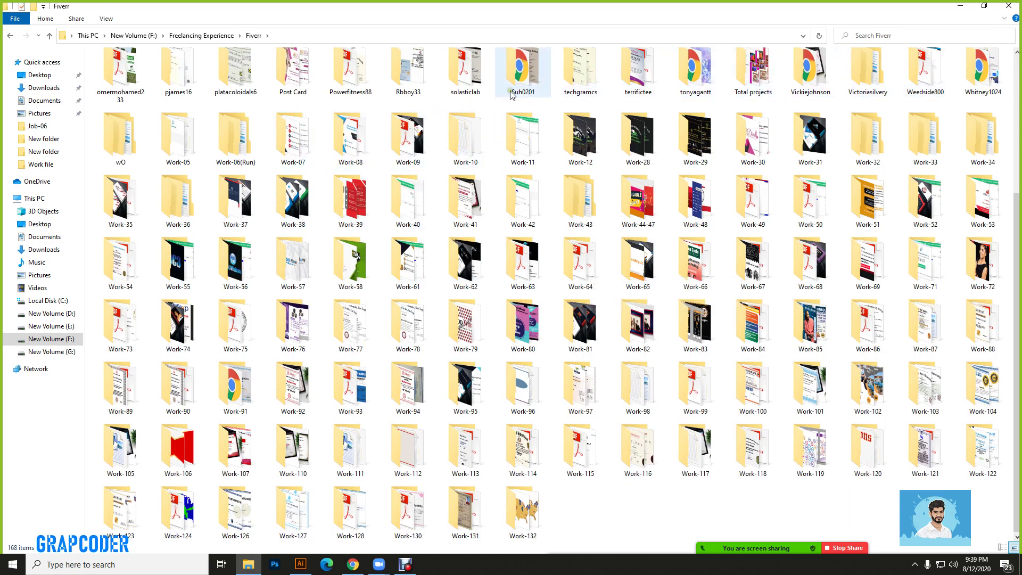
scroll(394, 73, "up", 1)
left_click(393, 73)
double_click(394, 73)
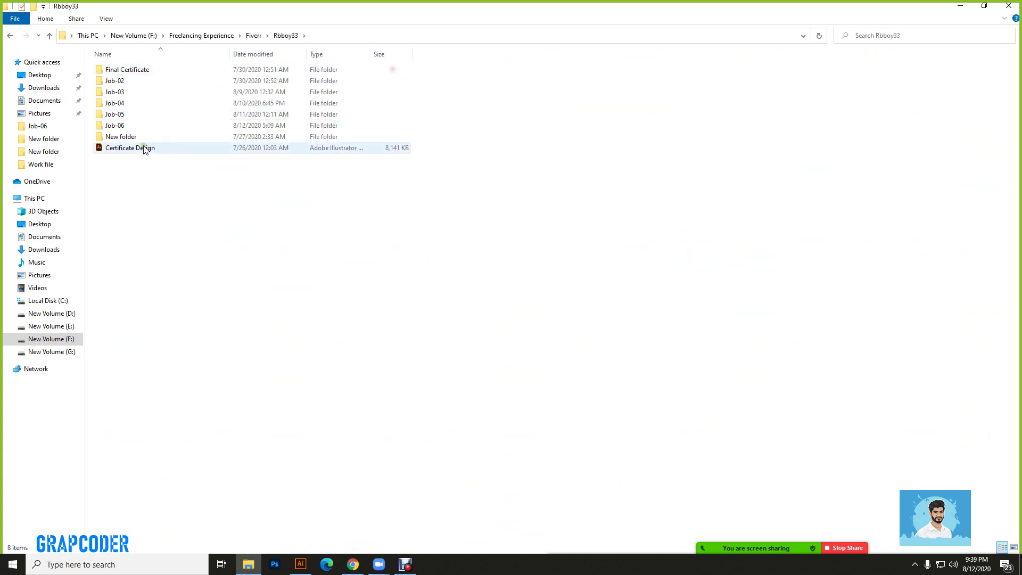
double_click(128, 128)
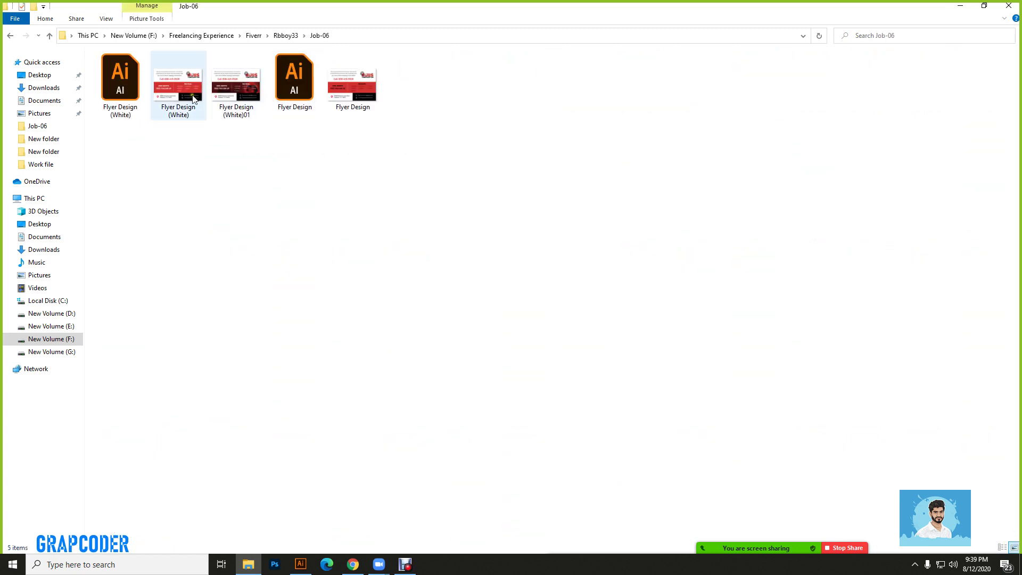
double_click(115, 89)
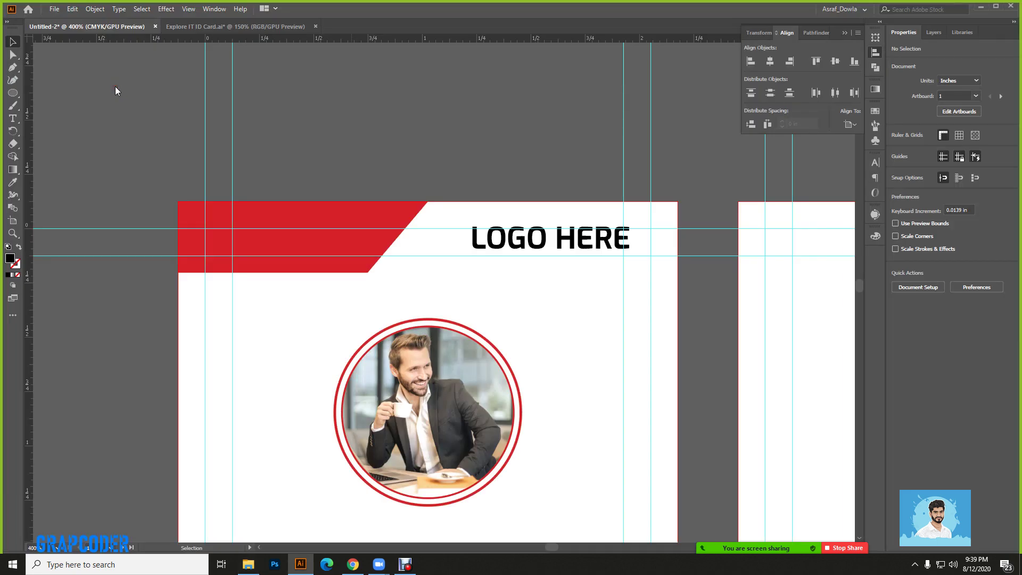
Zoom in on the Bugs Terminator flyer and pan it to the centre of the view
scroll(416, 235, "up", 2)
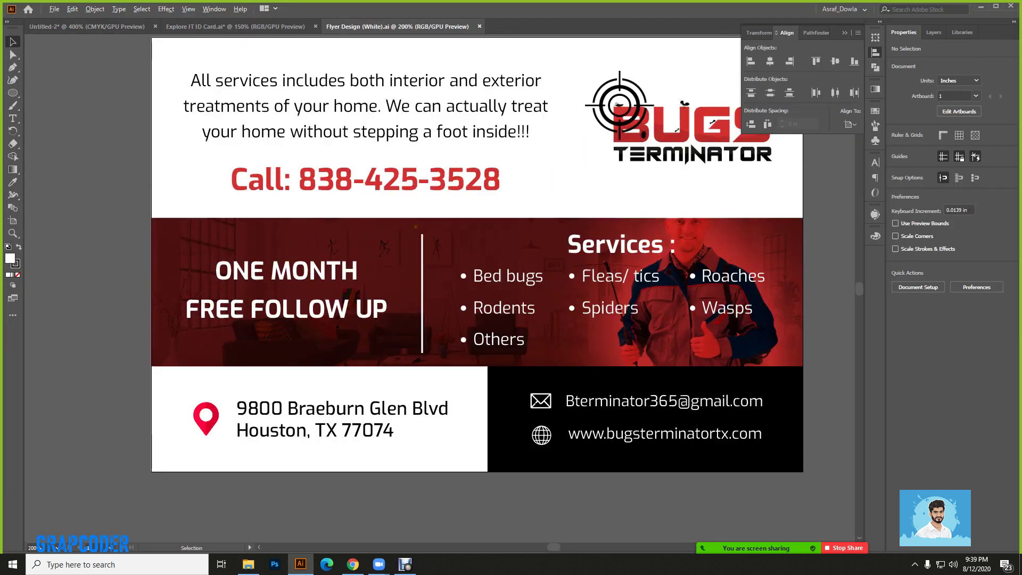
mouse_move(544, 173)
left_mouse_down()
mouse_move(423, 198)
mouse_move(478, 216)
left_mouse_up()
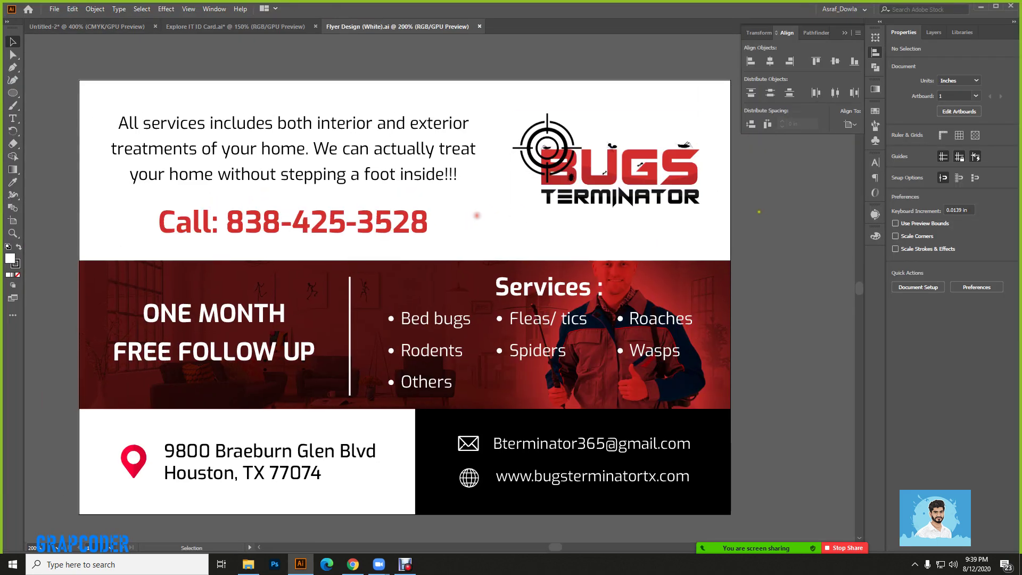
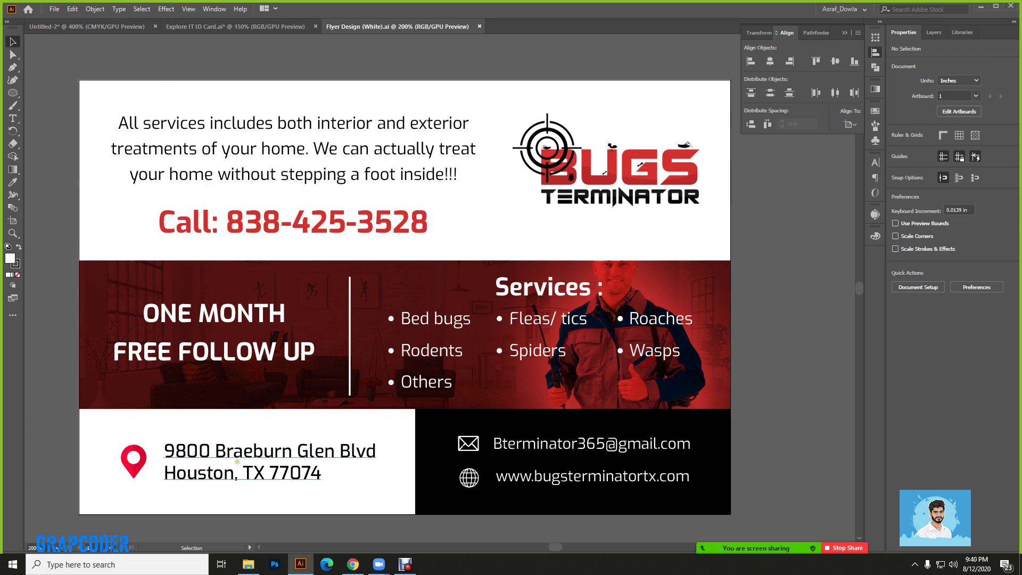
Zoom and pan around the Bugs Terminator flyer to inspect its header and services band
scroll(576, 176, "up", 3)
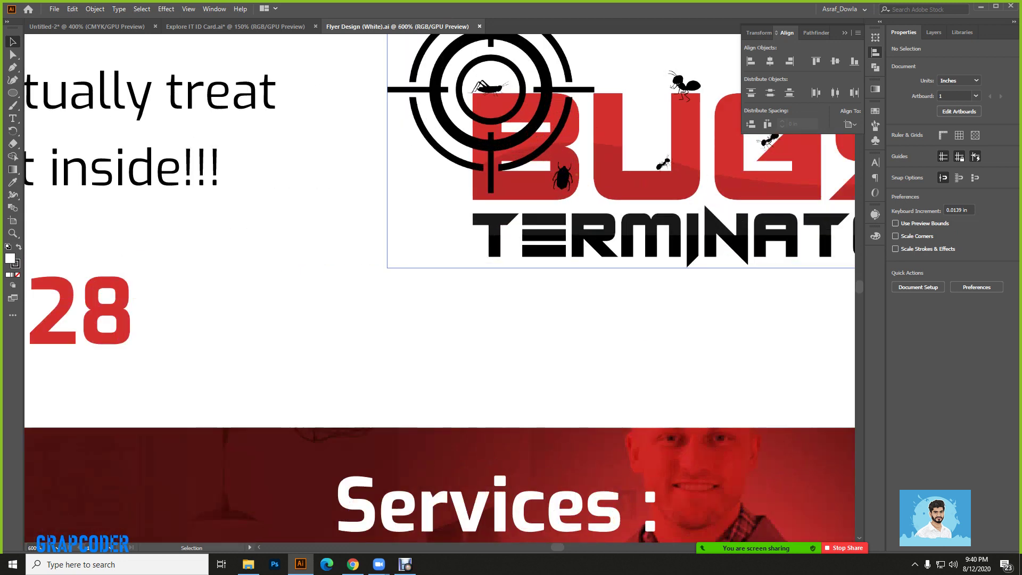
scroll(601, 164, "down", 3)
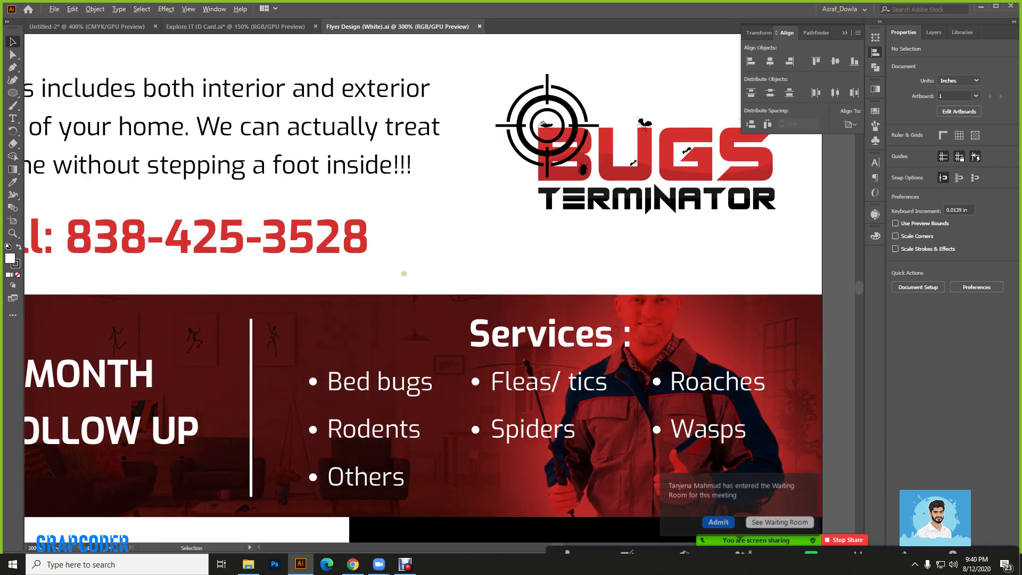
scroll(440, 298, "down", 5)
left_click(718, 502)
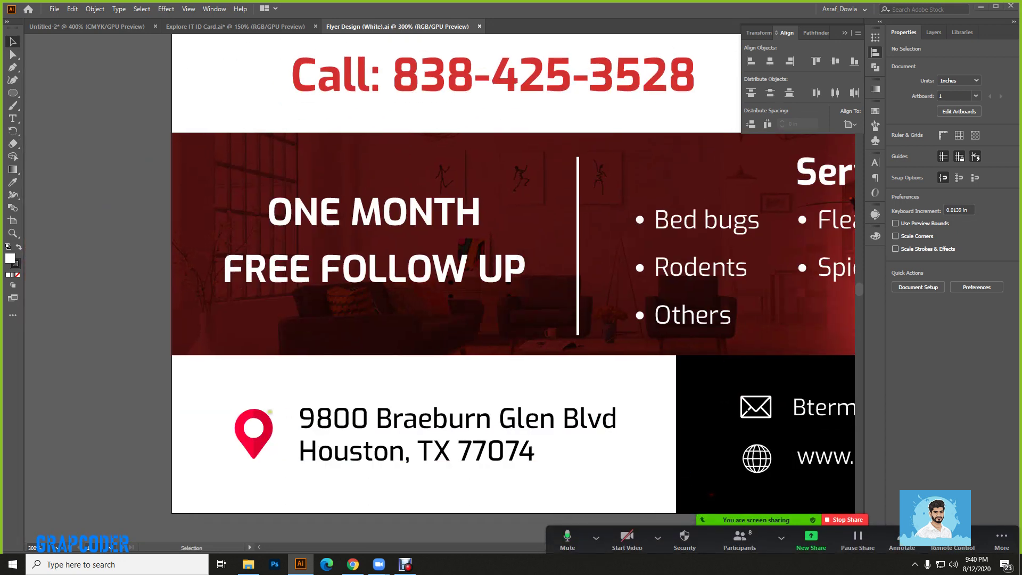
scroll(256, 426, "up", 2)
scroll(255, 426, "up", 3)
scroll(337, 400, "down", 3)
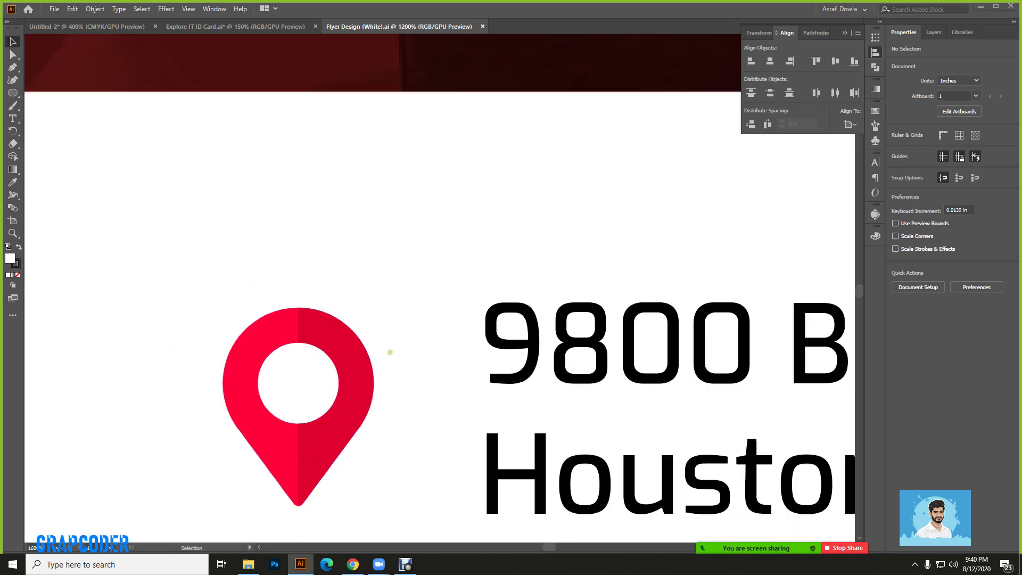
scroll(543, 365, "down", 2)
left_click_drag(520, 292, 384, 434)
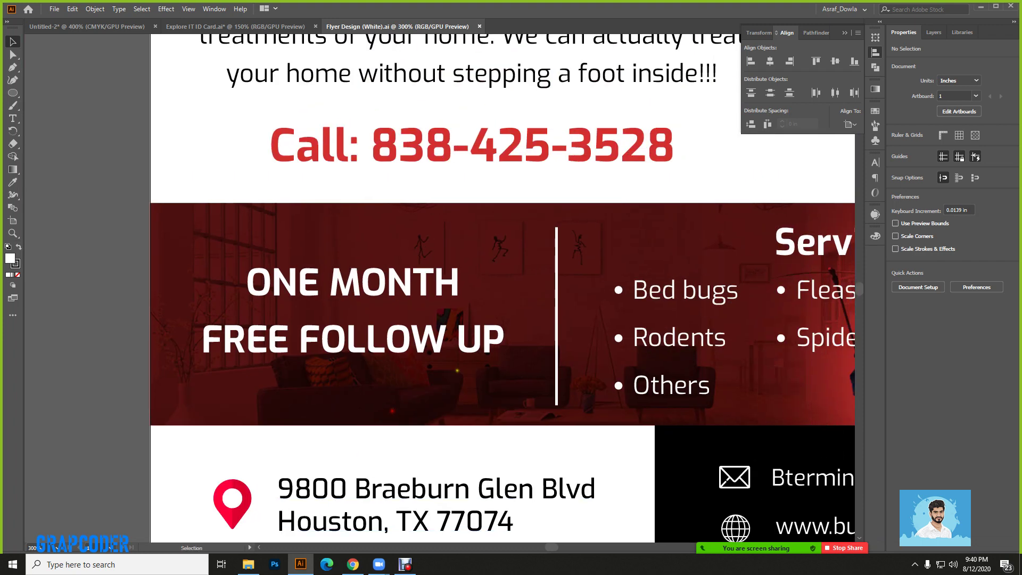
scroll(531, 417, "down", 2)
scroll(409, 318, "up", 3)
scroll(408, 318, "down", 1)
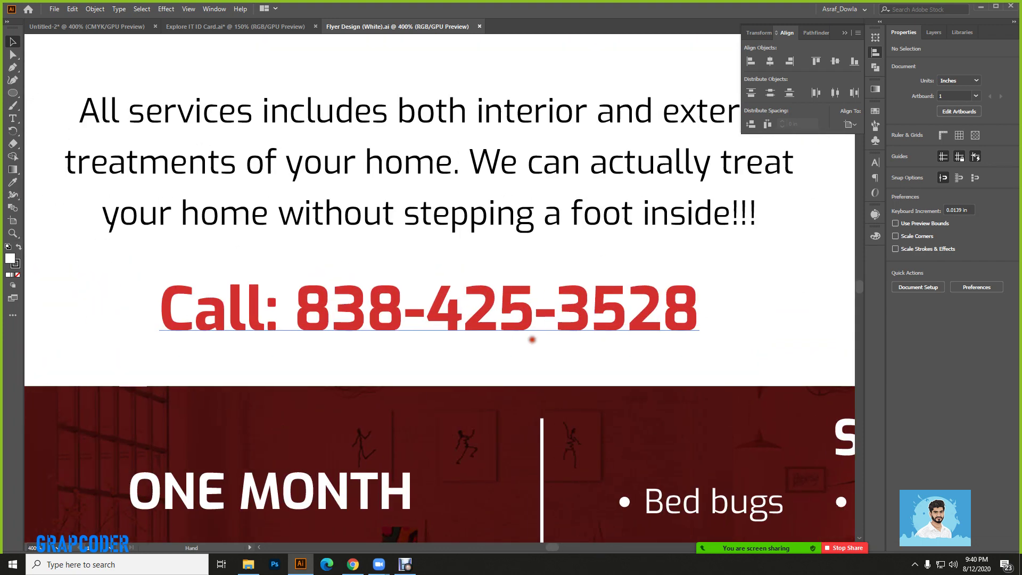
scroll(531, 335, "down", 1)
scroll(487, 298, "down", 1)
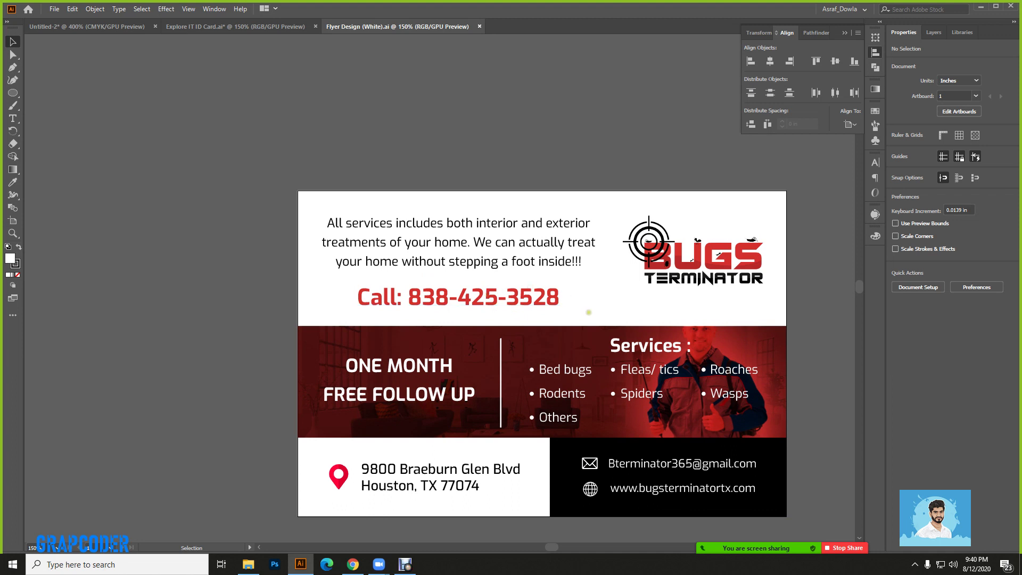
left_click_drag(671, 302, 632, 266)
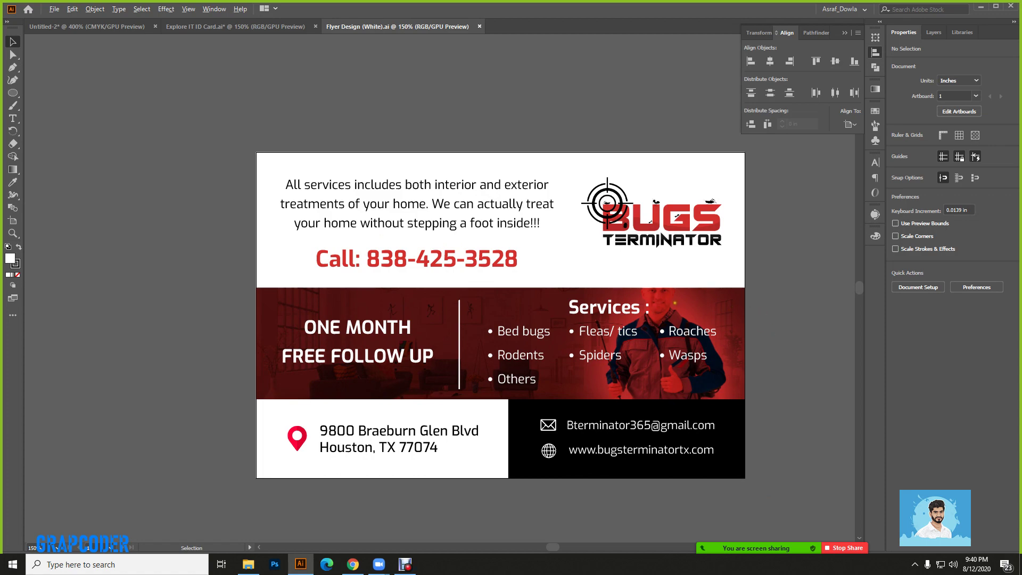
scroll(676, 304, "up", 5)
scroll(676, 305, "down", 1)
scroll(675, 305, "down", 3)
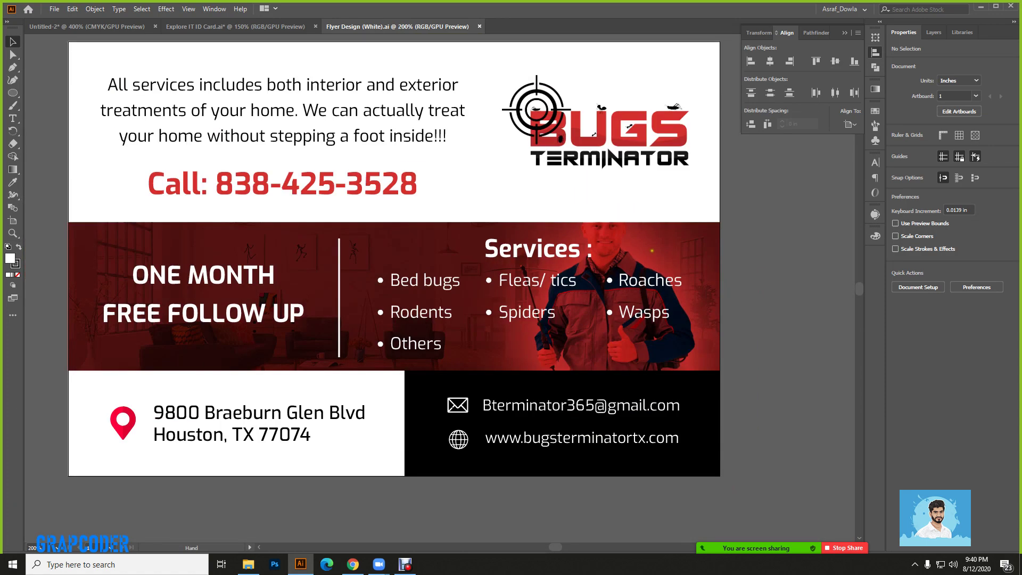
left_click_drag(652, 250, 613, 284)
left_click_drag(447, 404, 456, 297)
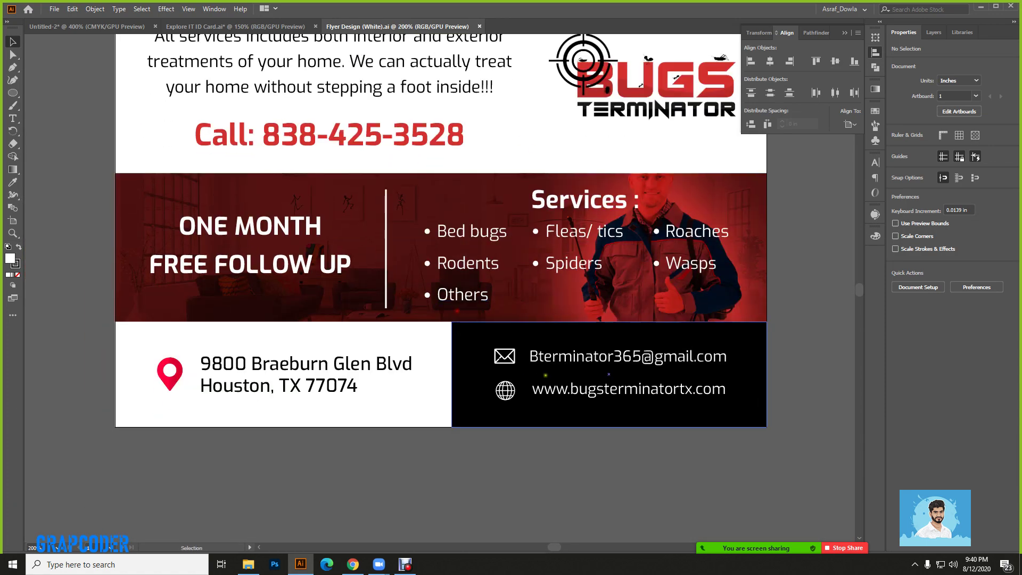
key("t")
left_click(555, 390)
left_click_drag(532, 389, 736, 390)
key("ctrl+c")
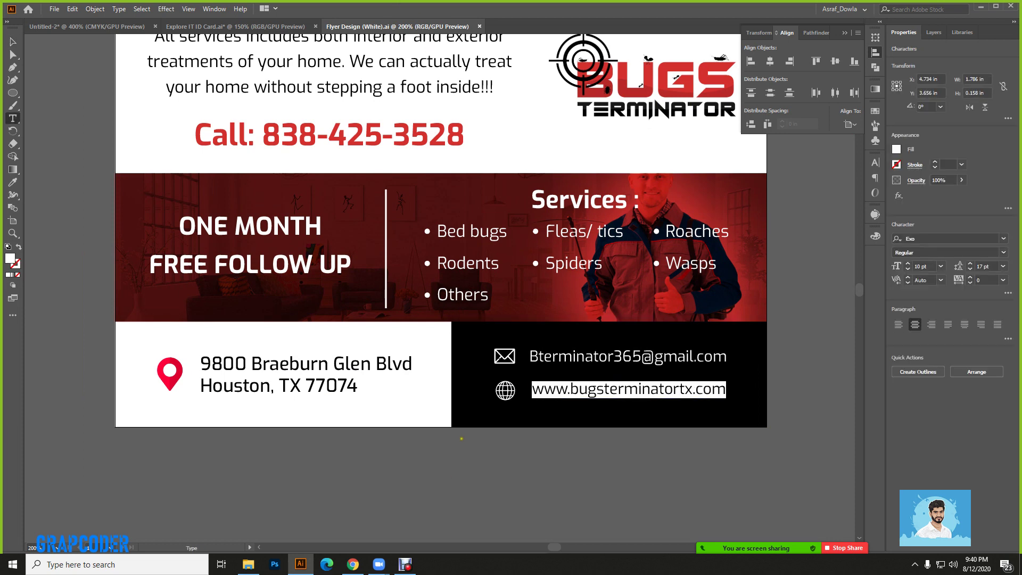
left_click(353, 564)
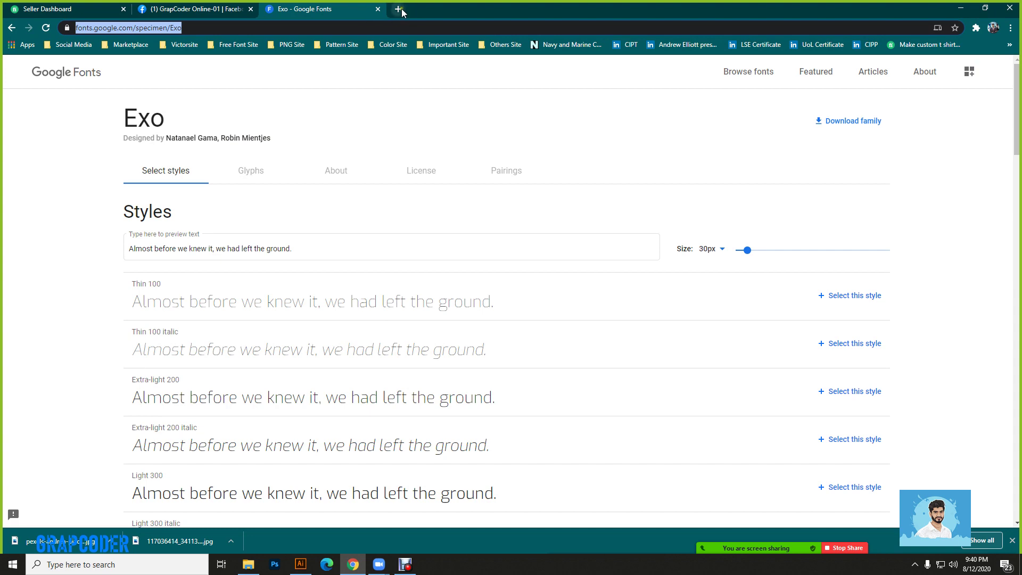
left_click(398, 9)
left_click(399, 28)
key("ctrl+v")
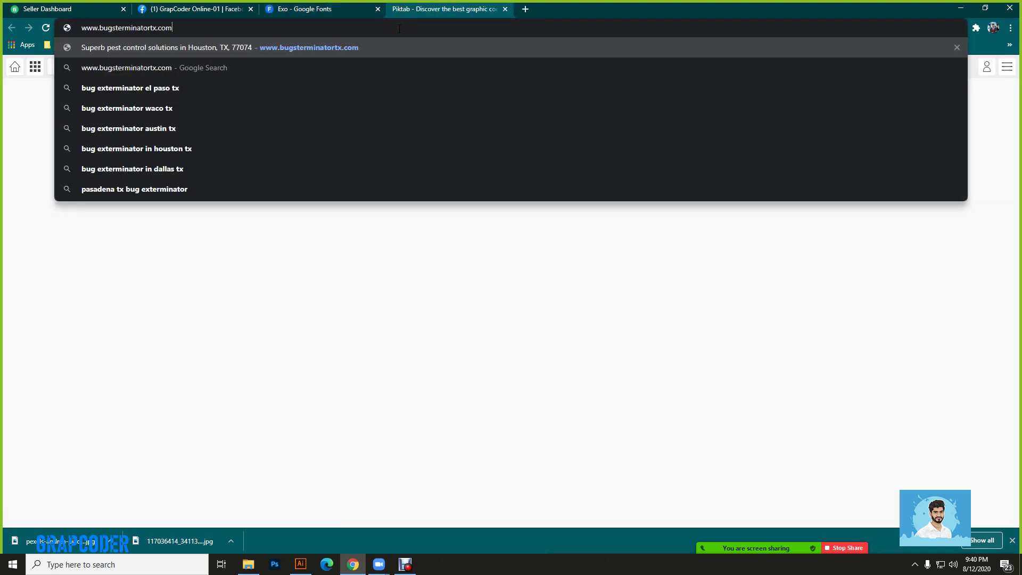
key("Return")
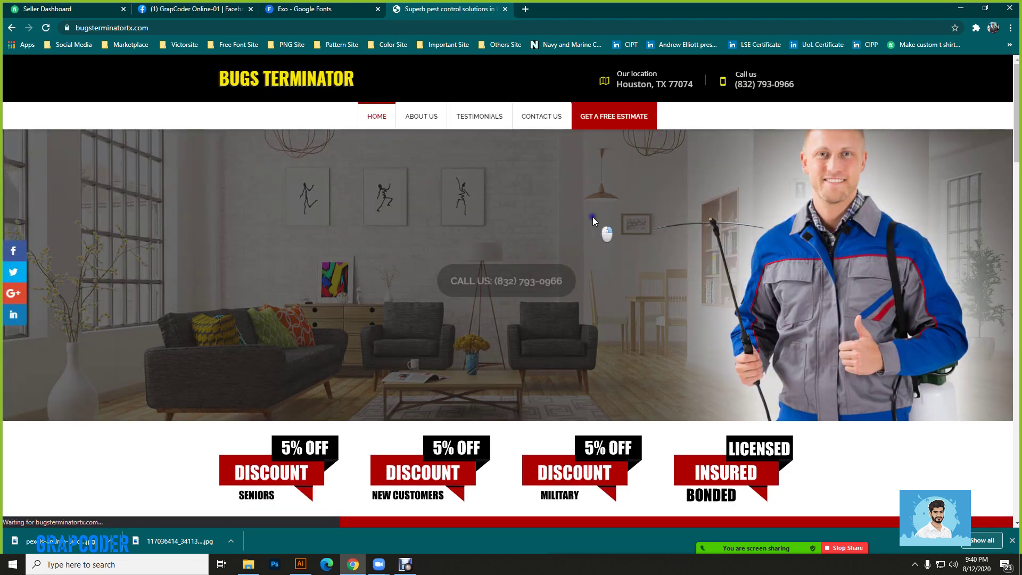
Capture an area screenshot of the site's hero banner photo
right_click(593, 218)
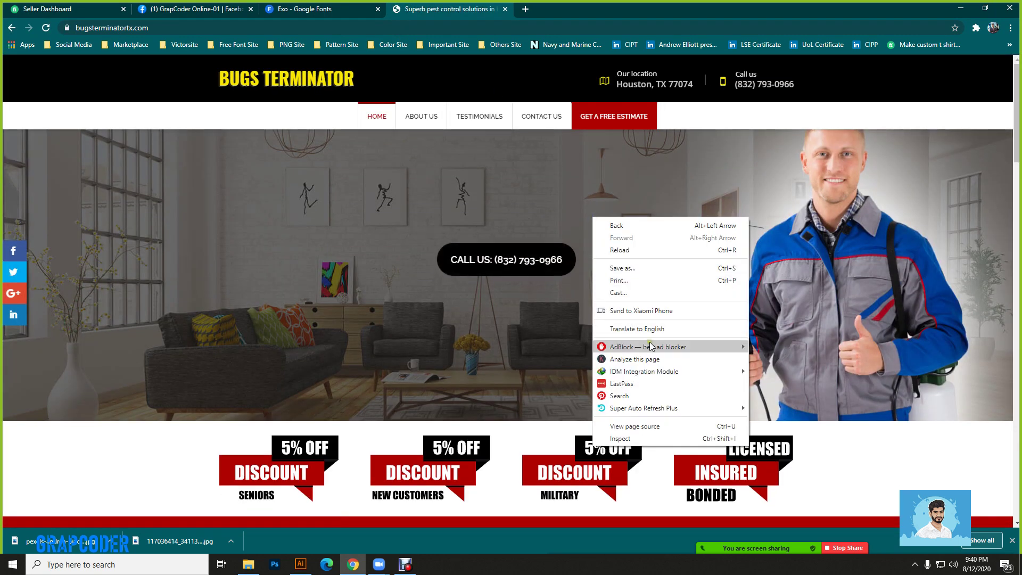
mouse_move(647, 347)
left_click(850, 302)
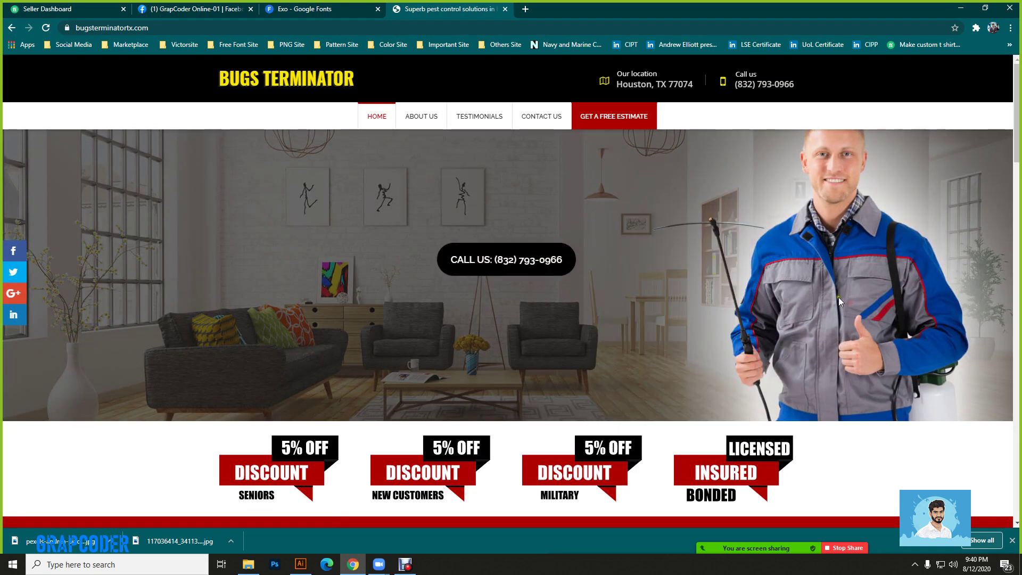
key("Print")
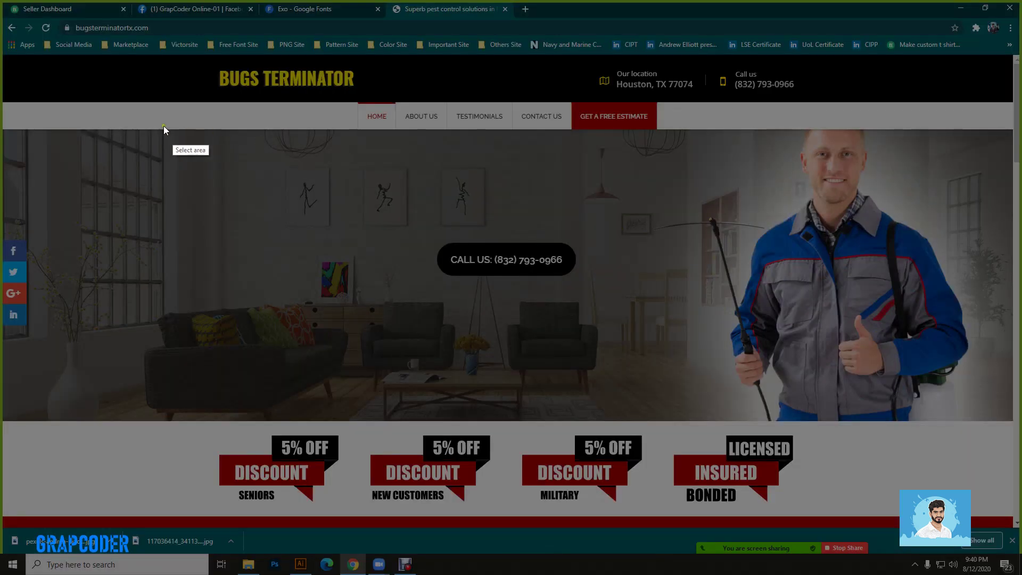
left_click_drag(55, 134, 1007, 420)
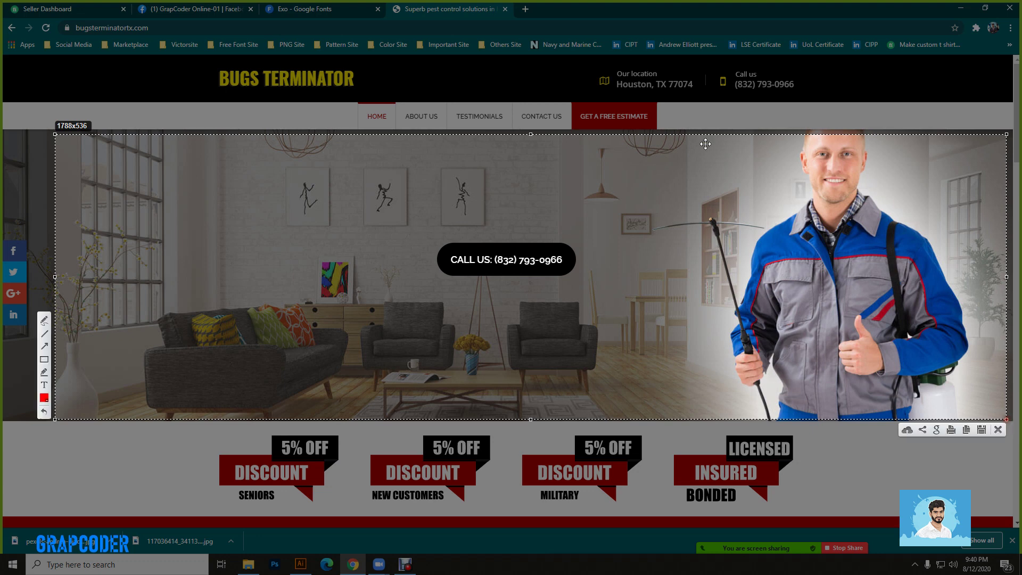
left_click_drag(531, 135, 531, 129)
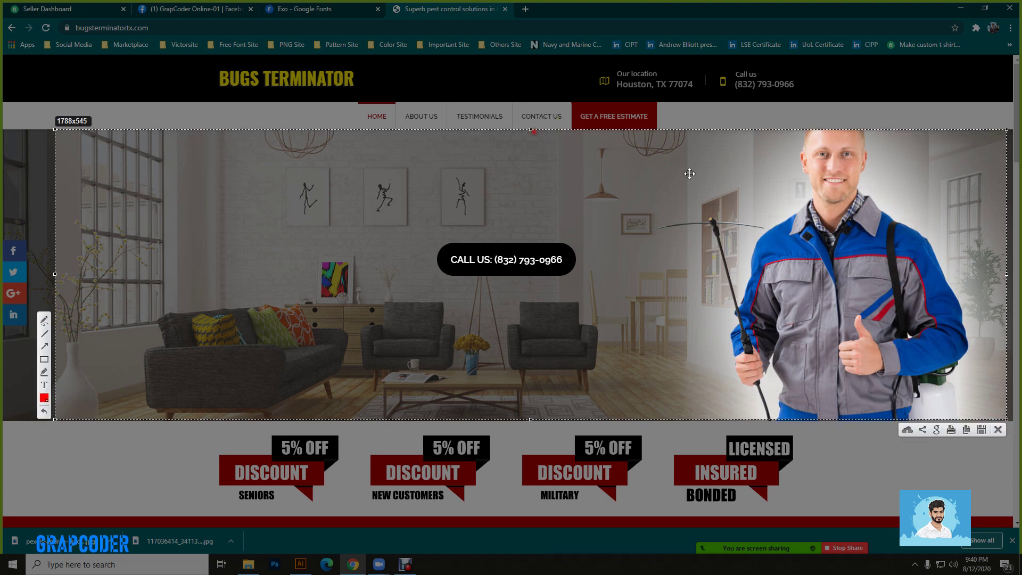
left_click_drag(1005, 274, 1006, 275)
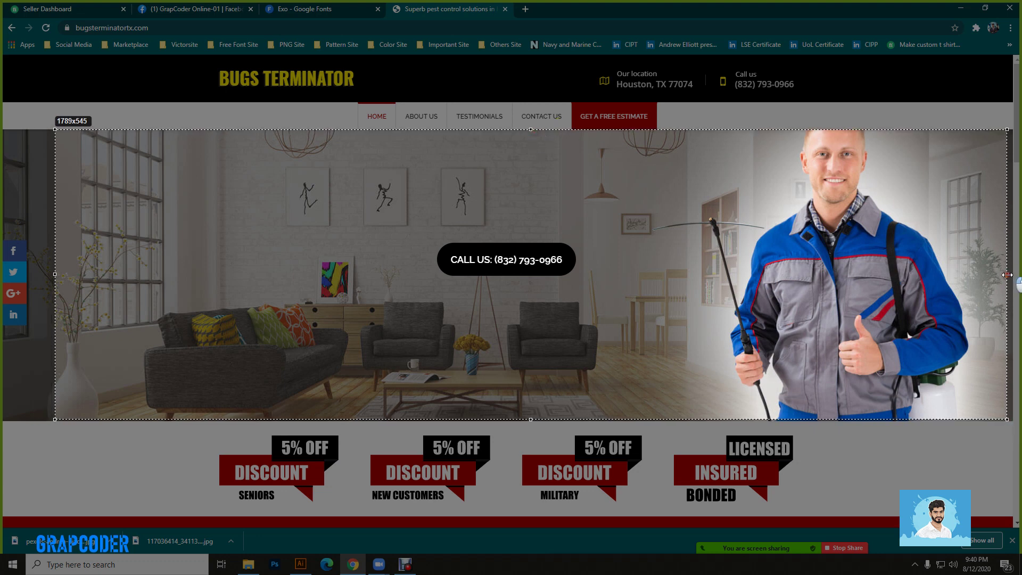
left_click(999, 430)
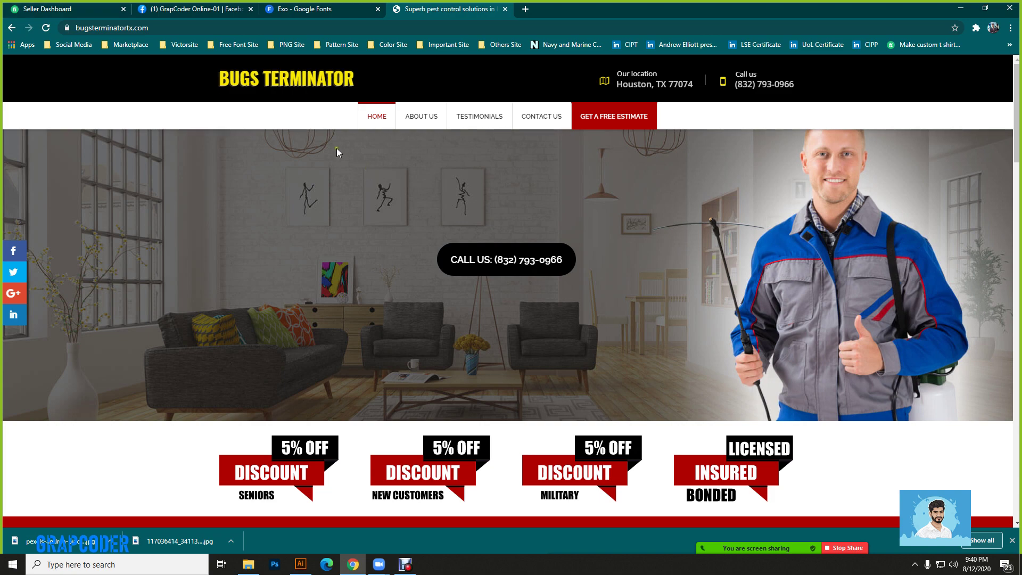
Back in Illustrator, give the ID card's LOGO HERE text the header's red colour
left_click(300, 564)
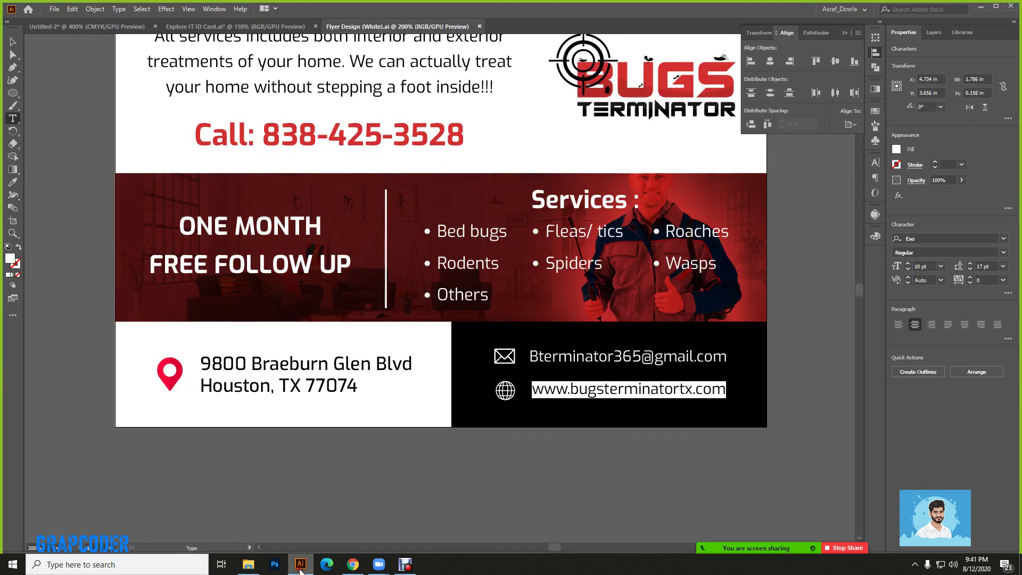
scroll(440, 287, "up", 3)
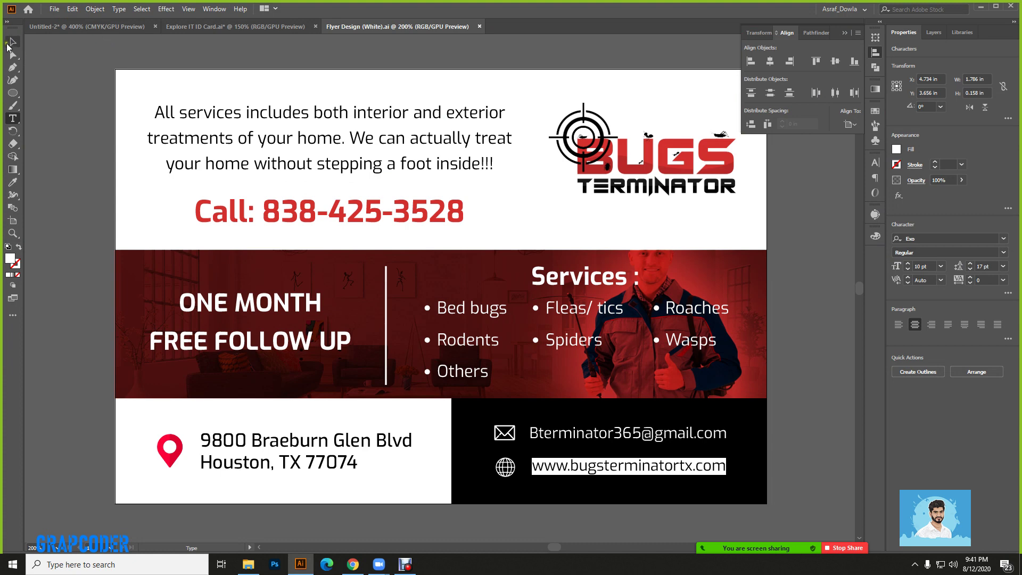
left_click(9, 45)
left_click(480, 26)
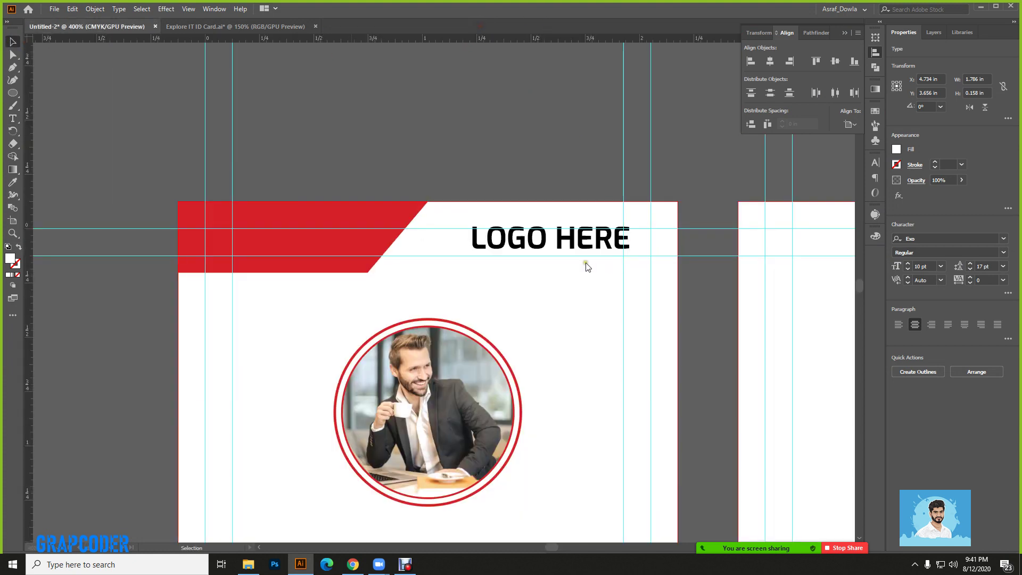
left_click(543, 181)
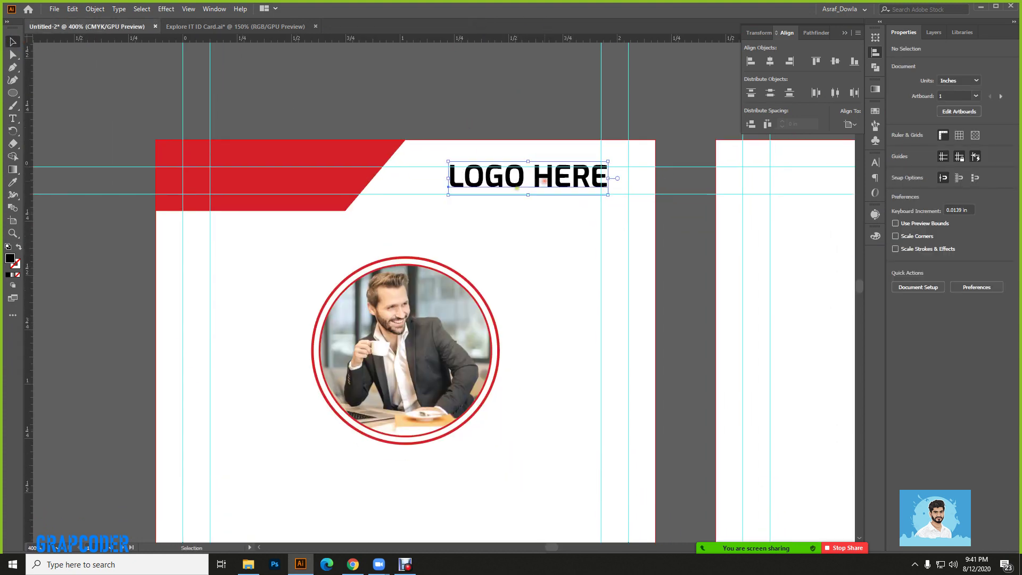
key("i")
left_click(342, 169)
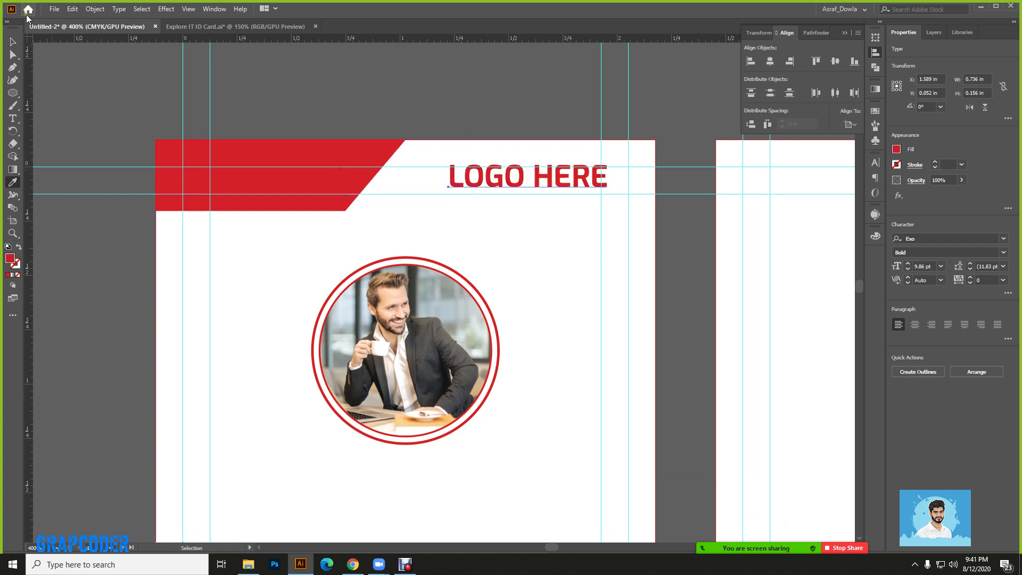
left_click(14, 42)
Reposition the LOGO HERE text into its final spot in the card header
scroll(563, 180, "up", 1)
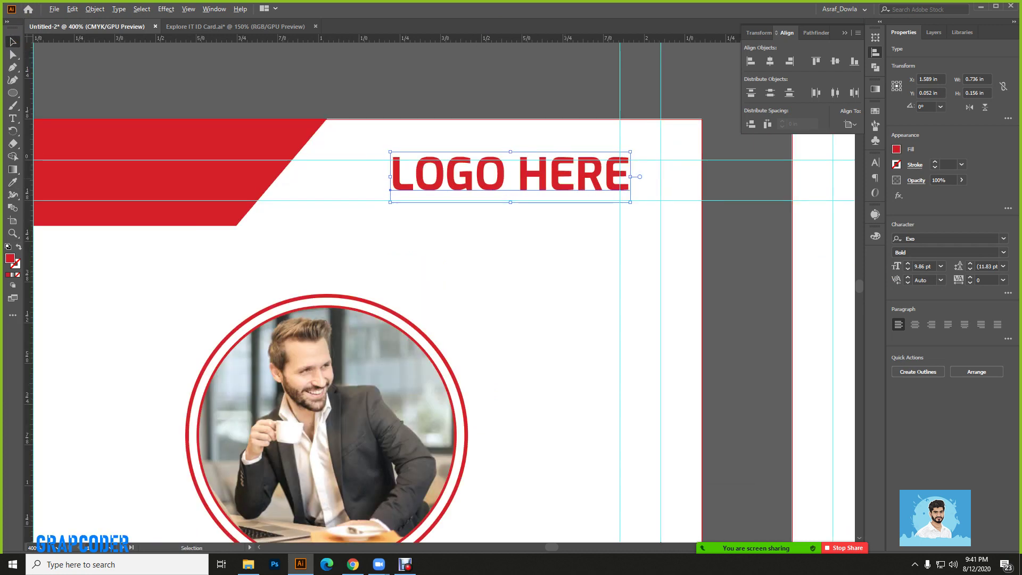
scroll(564, 179, "up", 2)
left_click_drag(563, 152, 550, 179)
scroll(564, 157, "down", 1)
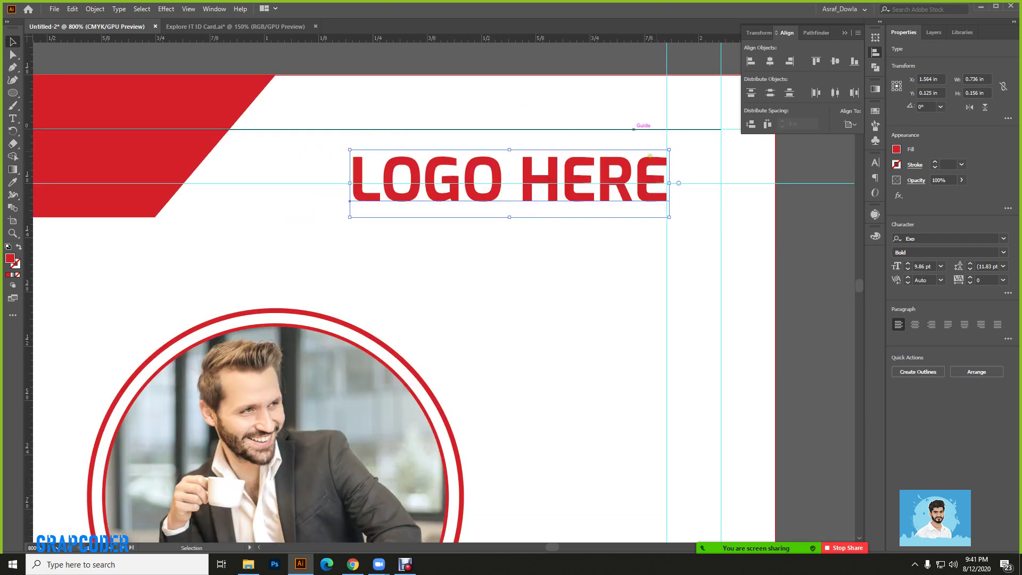
left_click_drag(668, 176, 672, 171)
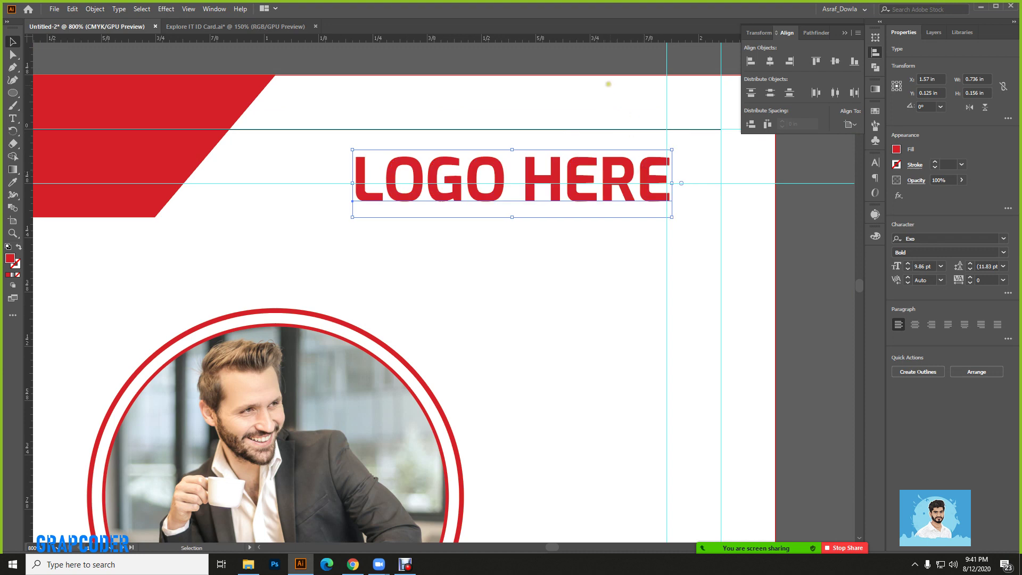
left_click(605, 84)
Zoom and pan to view the whole Untitled-2 ID card artboard
scroll(609, 89, "down", 3)
scroll(680, 166, "down", 2)
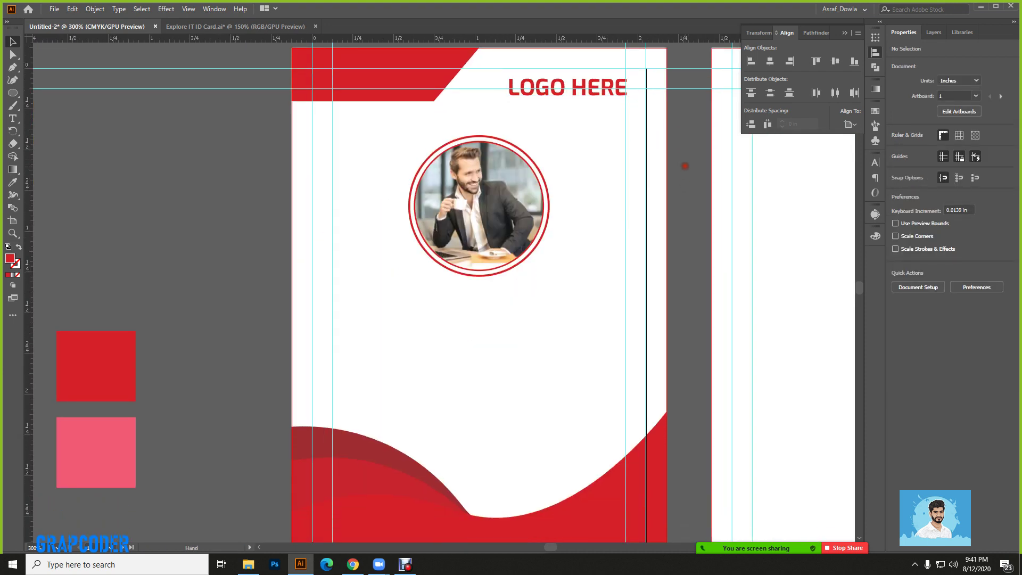
scroll(645, 200, "left", 3)
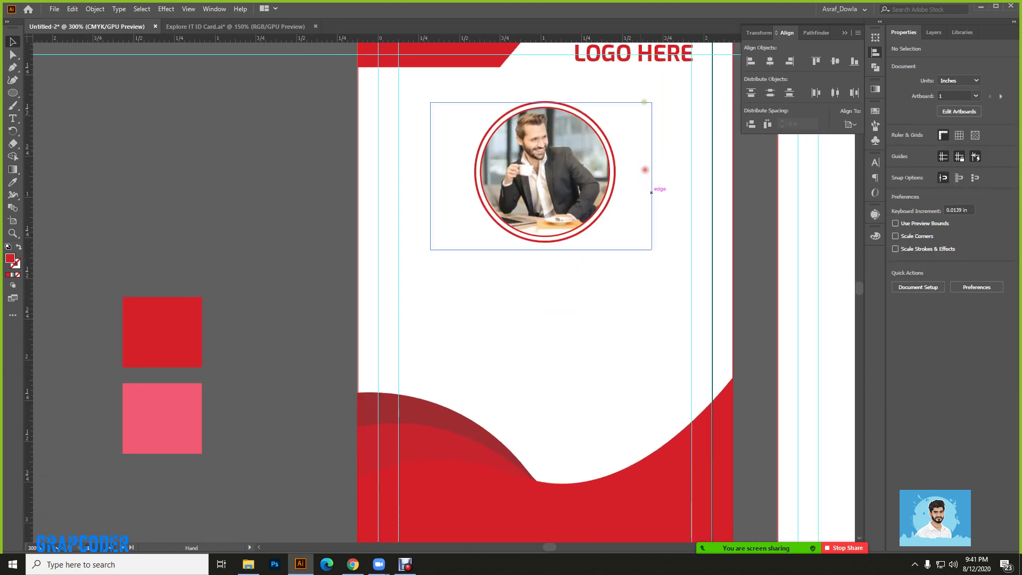
scroll(639, 101, "up", 2)
scroll(637, 92, "up", 3)
scroll(625, 190, "right", 1)
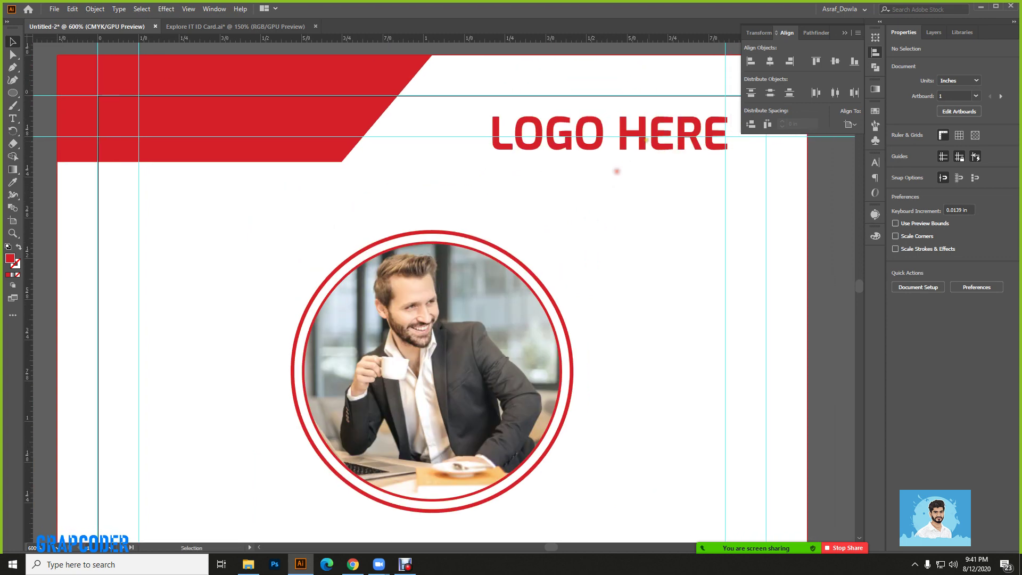
scroll(614, 171, "down", 2)
scroll(647, 169, "down", 2)
scroll(639, 212, "down", 1)
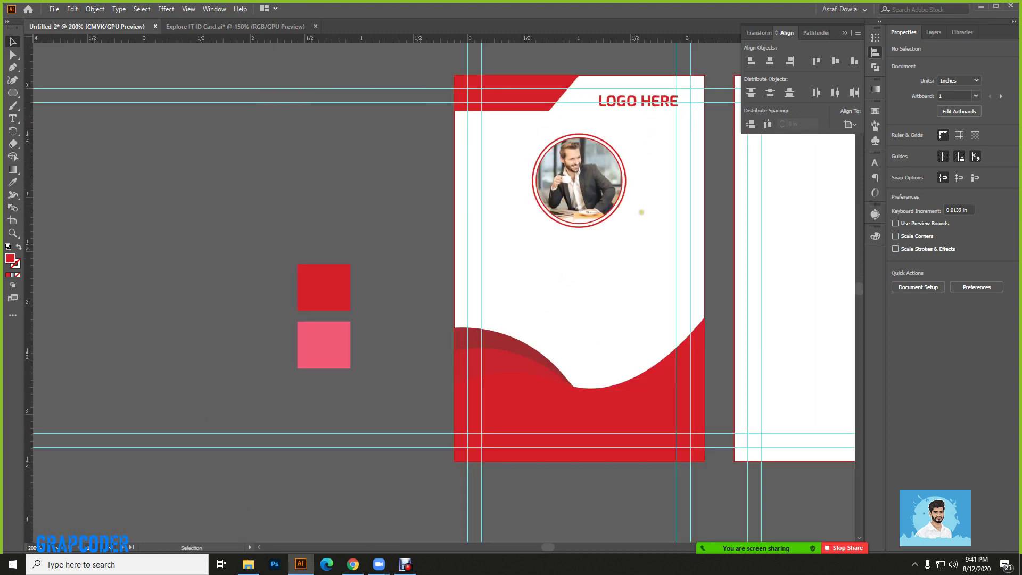
scroll(525, 245, "down", 1)
scroll(525, 246, "right", 1)
Ungroup the artwork in the Explore IT ID Card reference file
left_click(235, 26)
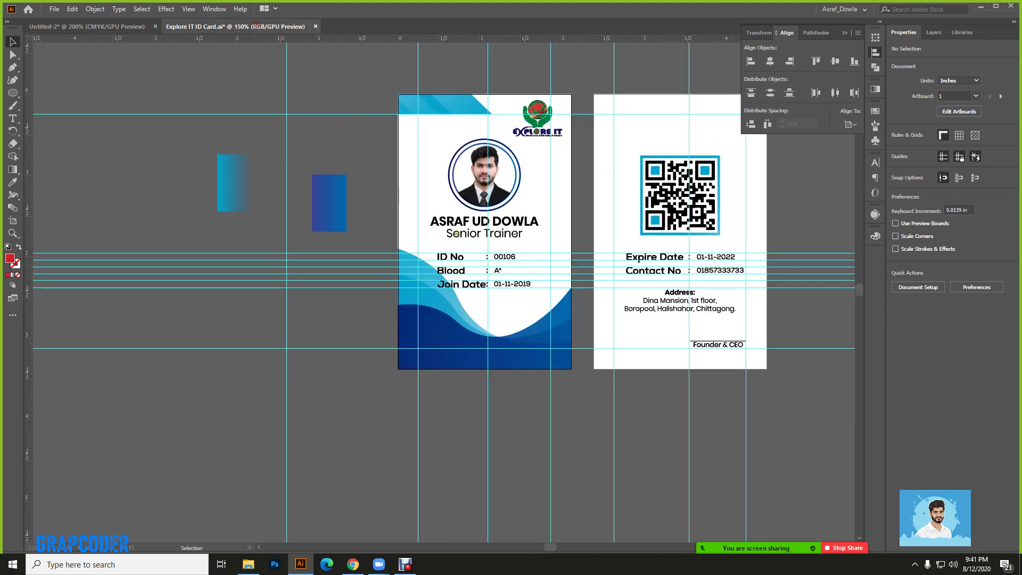
left_click(469, 219)
right_click(468, 219)
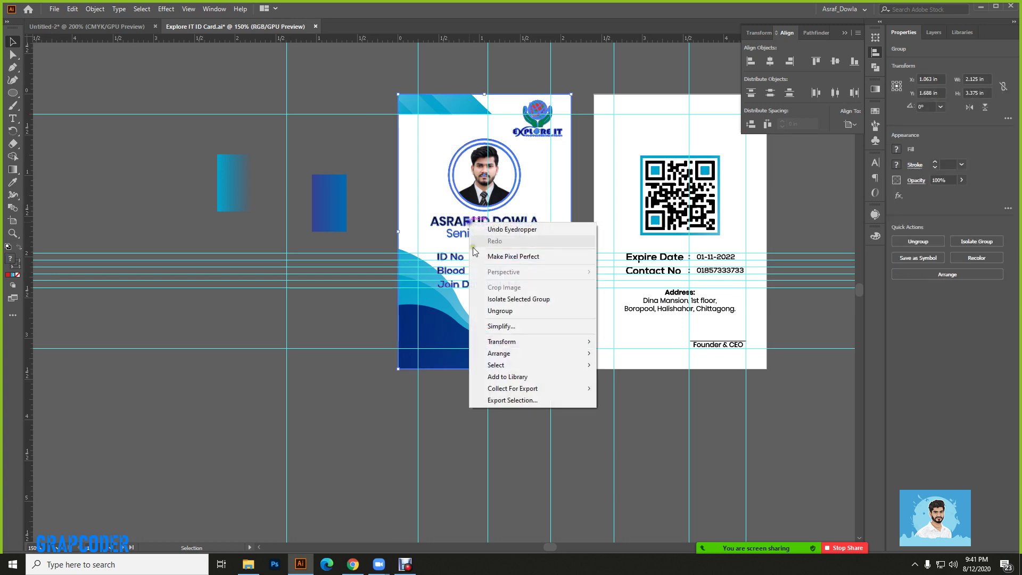
left_click(504, 309)
left_click(380, 188)
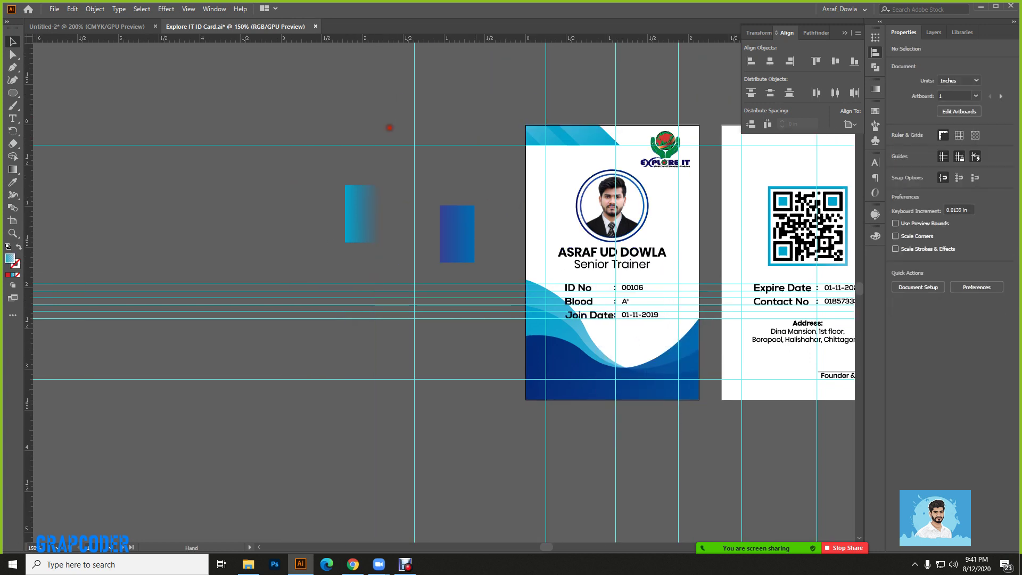
left_click_drag(260, 94, 388, 125)
Type the cardholder's name in Untitled-2, centre it and move it just under the photo
left_click(91, 27)
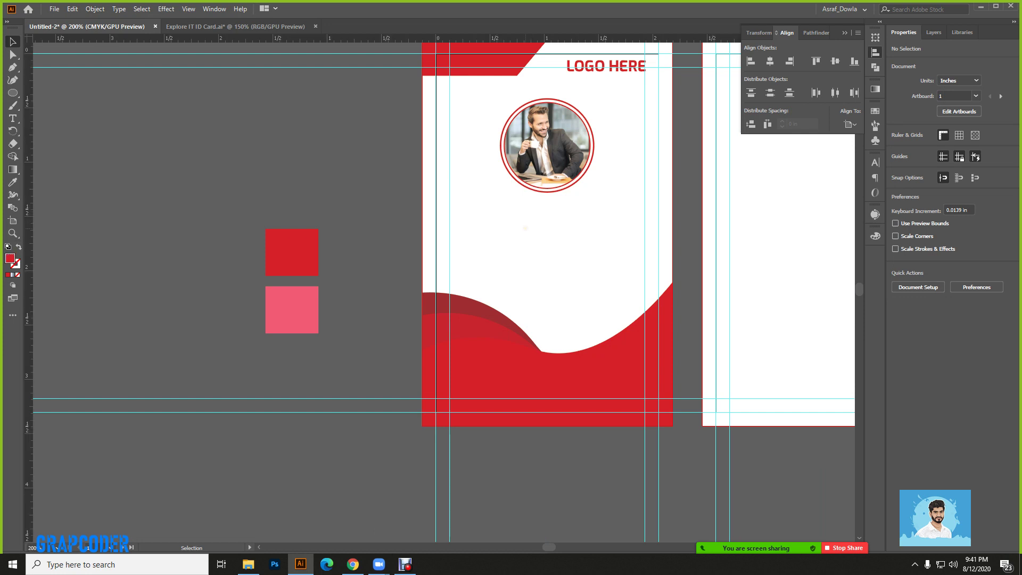
key("t")
left_click(520, 230)
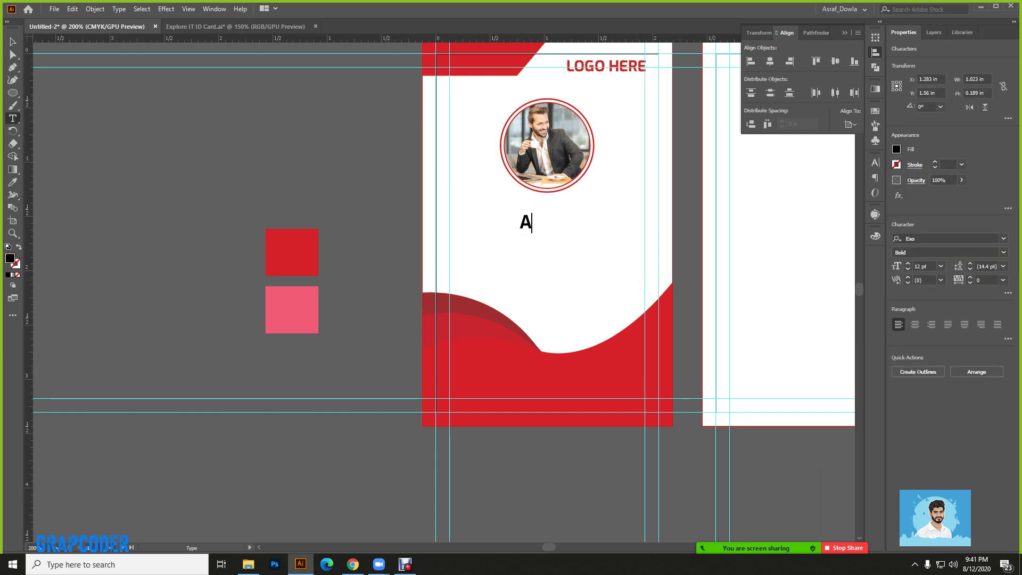
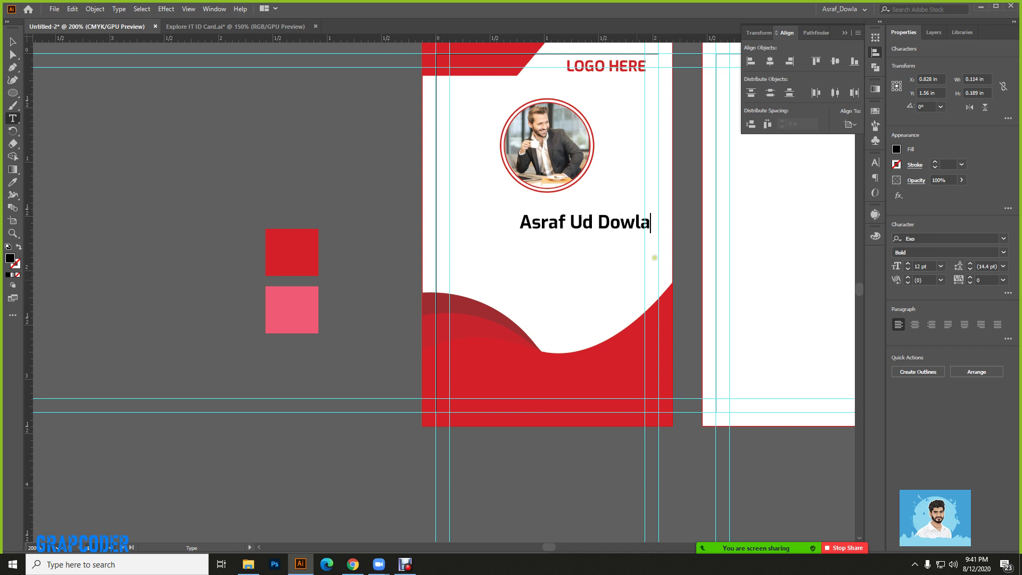
left_click(13, 41)
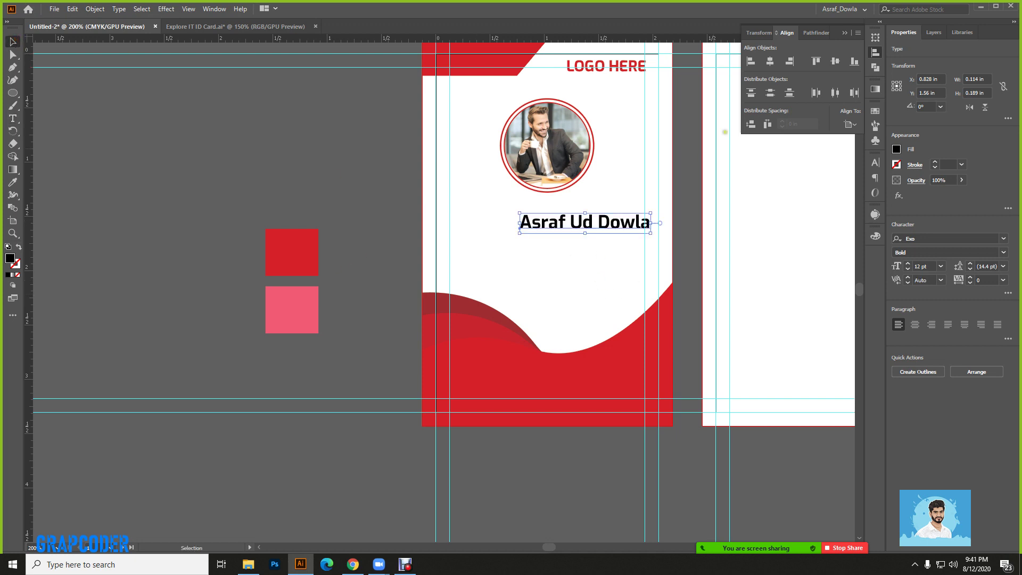
left_click(770, 61)
left_click_drag(569, 222, 564, 206)
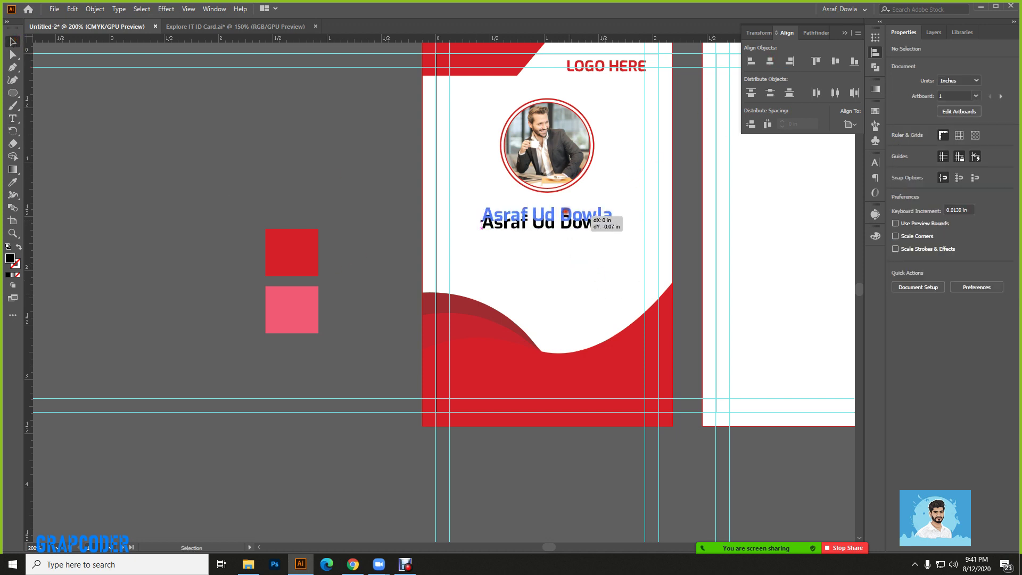
left_click(559, 244)
Start the job title line below the name, typing 'Graphic Designber'
key("t")
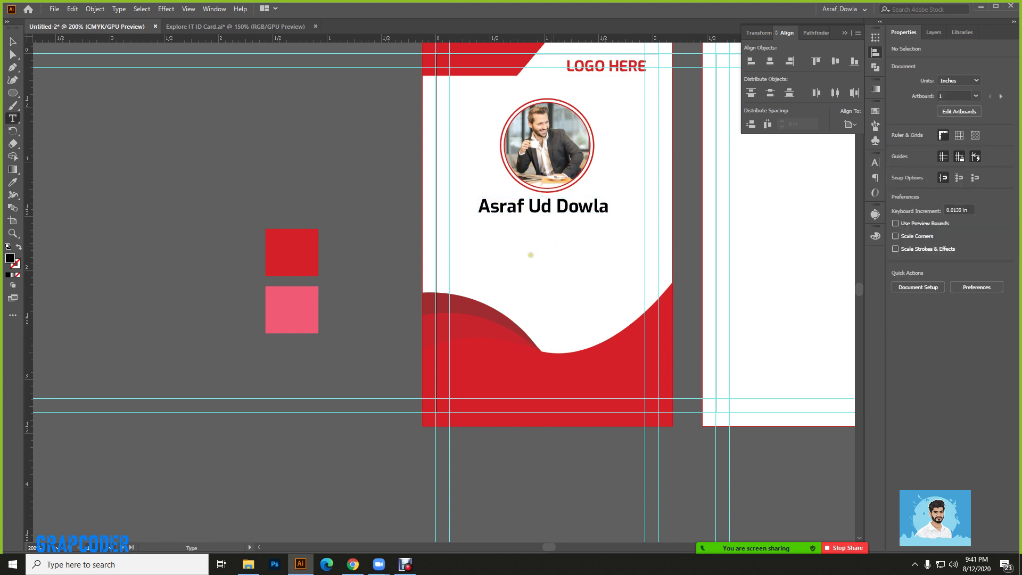
left_click(531, 254)
type("Grap")
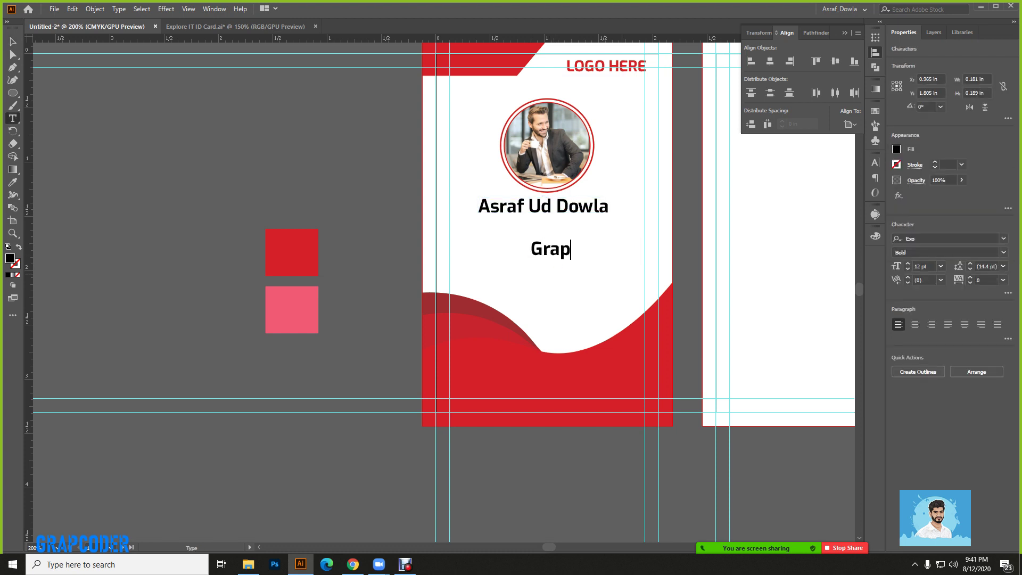
type("hic Des")
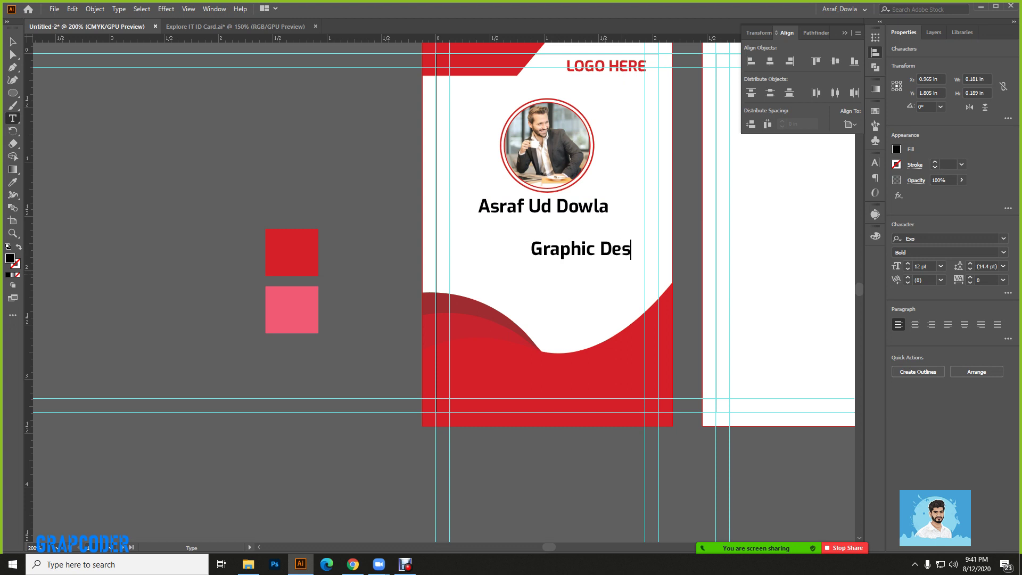
type("ignber")
Correct the title to 'Graphic Designer' and move it under the name
key("BackSpace")
left_click(13, 41)
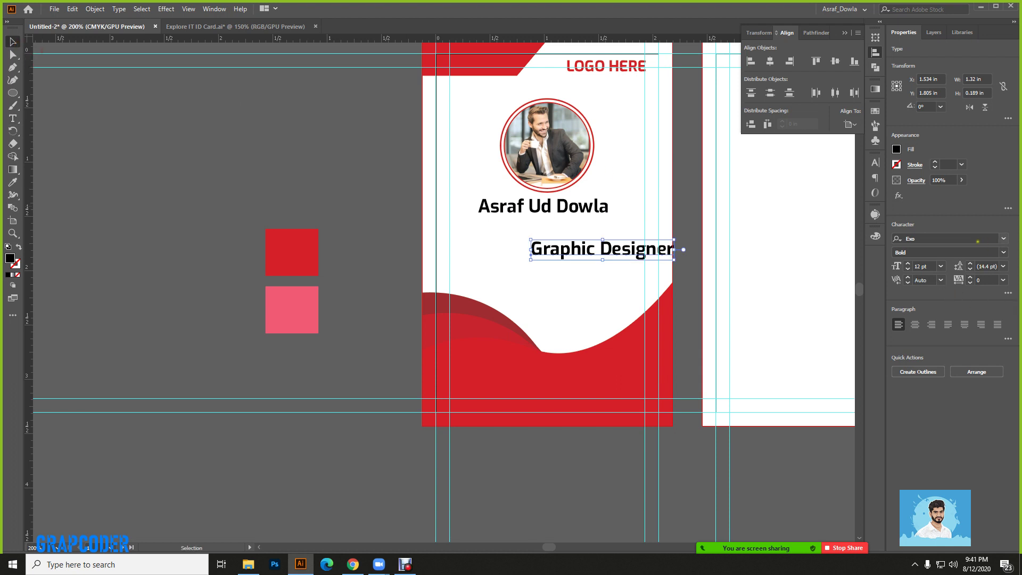
left_click_drag(618, 248, 573, 234)
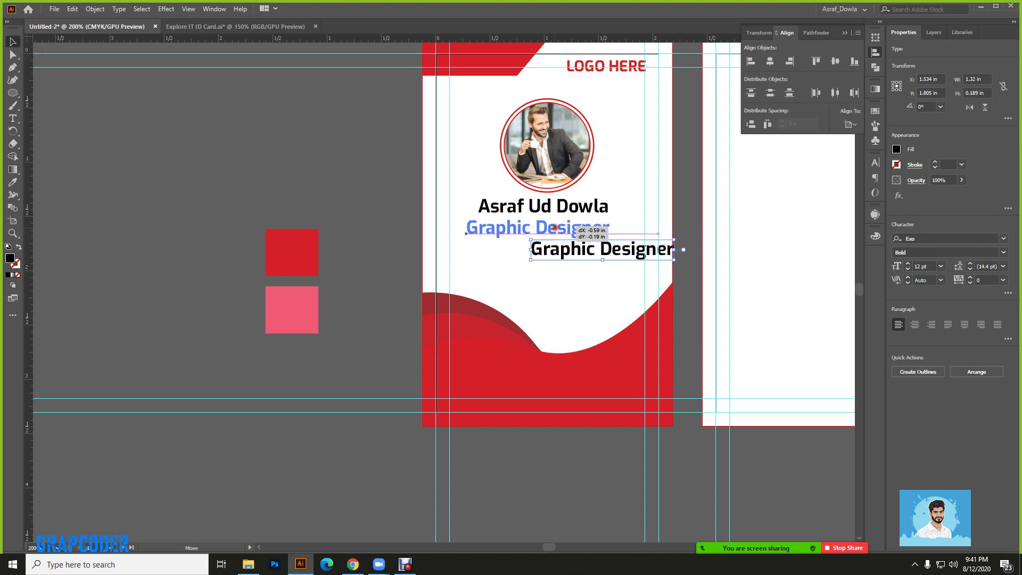
scroll(586, 237, "up", 3)
scroll(613, 241, "right", 2)
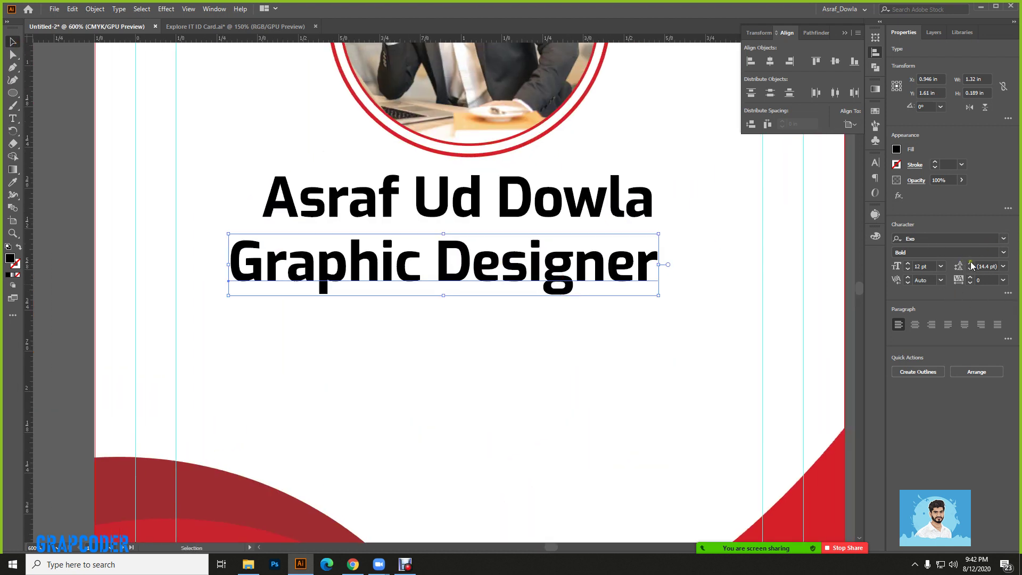
Set the job title to 7 pt Regular and centre it horizontally on the card
left_click(941, 266)
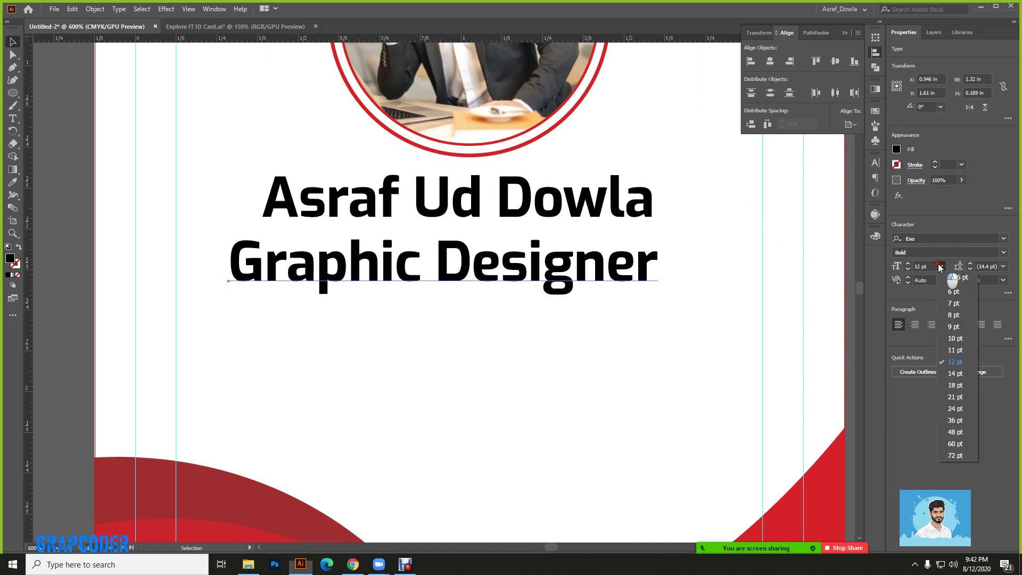
left_click(954, 303)
left_click_drag(373, 269, 459, 228)
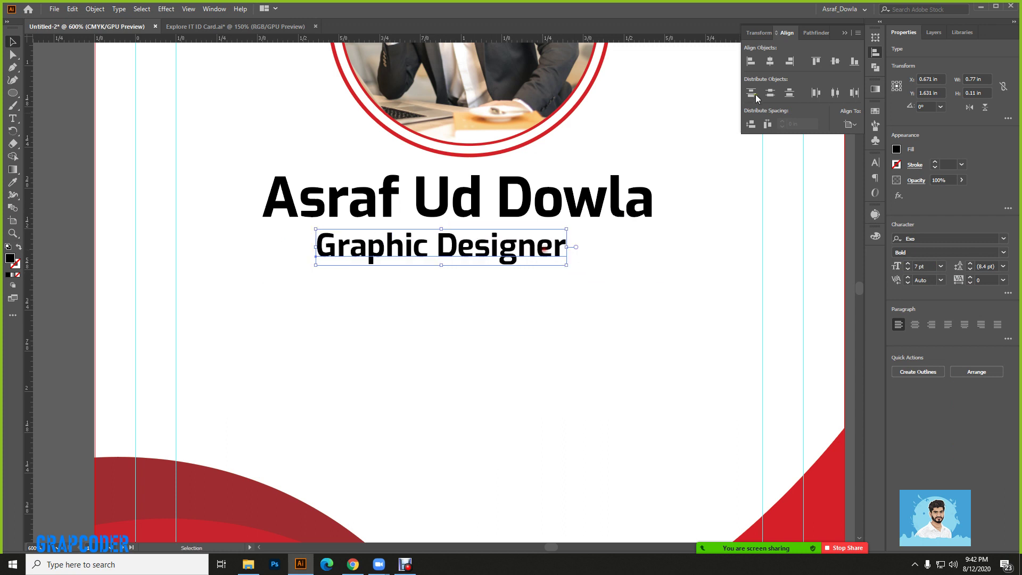
left_click(770, 62)
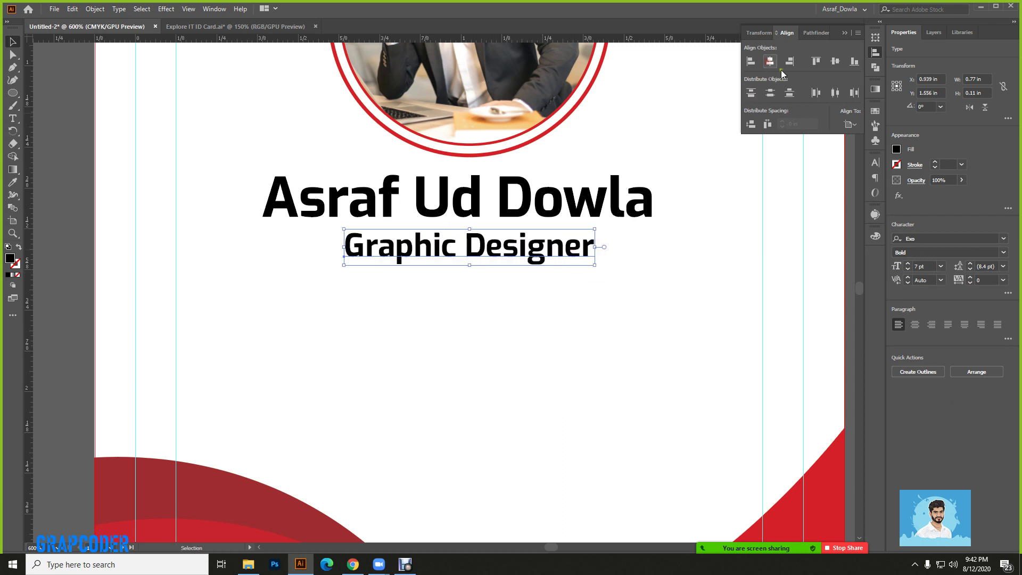
left_click(1004, 254)
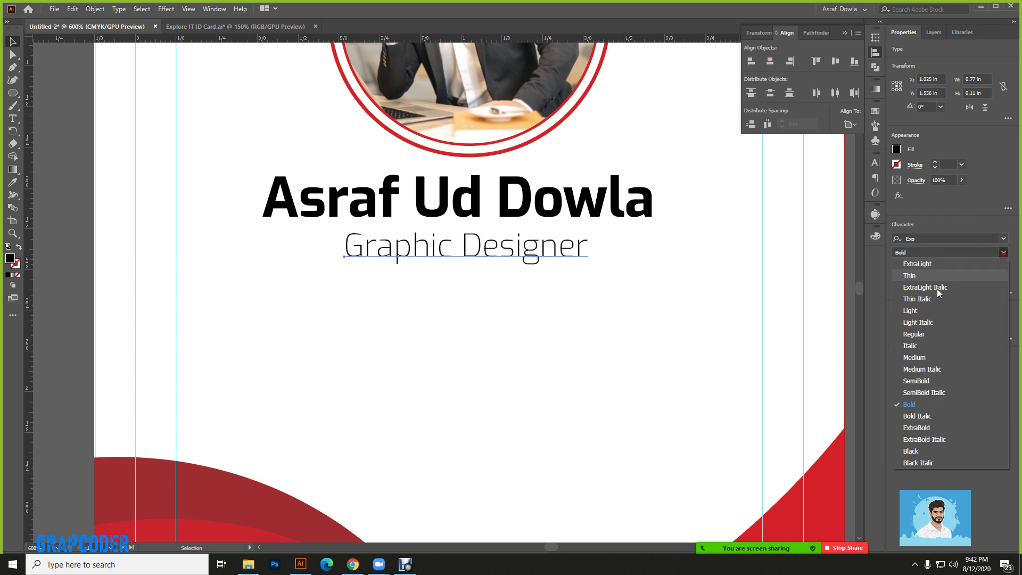
left_click(916, 334)
left_click(584, 285)
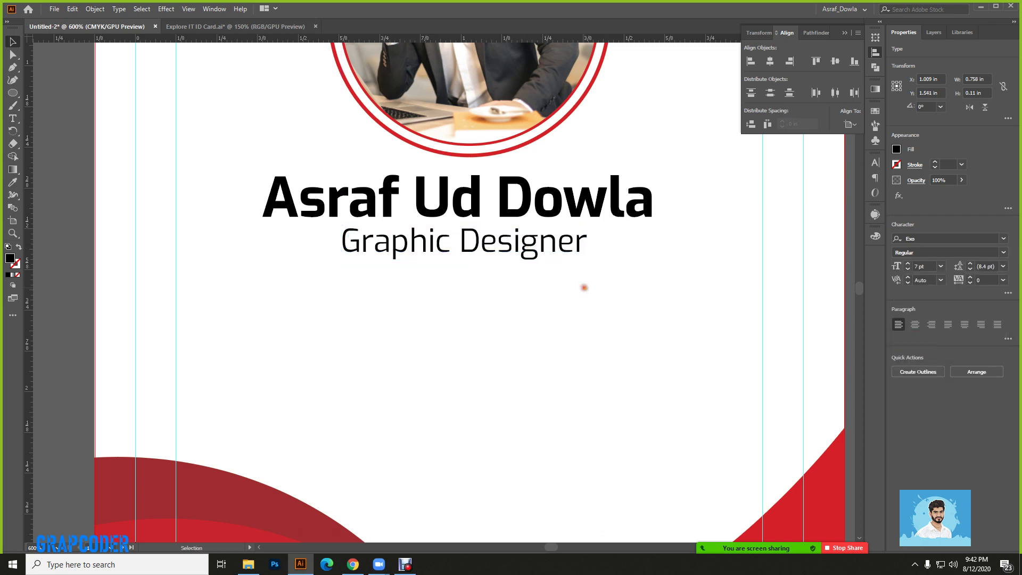
Horizontally centre-align the name and job title with each other
scroll(585, 282, "down", 1)
left_click_drag(588, 307, 595, 322)
left_click_drag(668, 303, 382, 228)
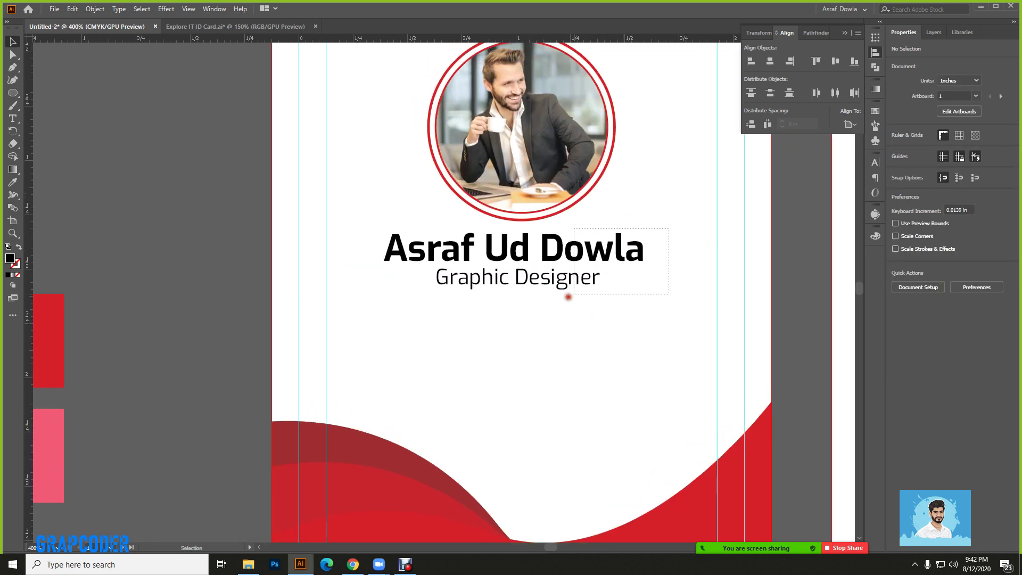
left_click(775, 60)
left_click(691, 257)
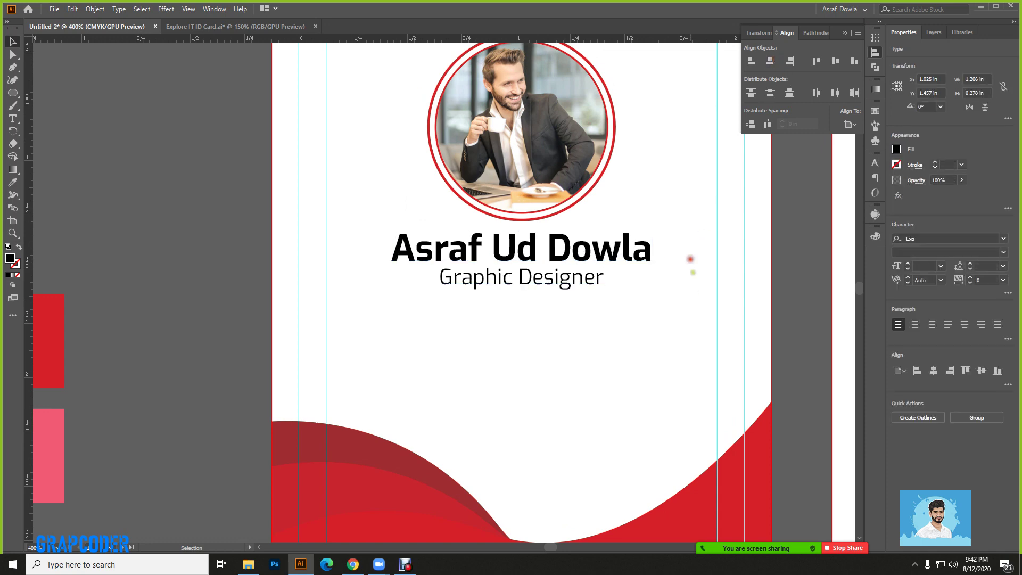
scroll(687, 261, "down", 1)
scroll(680, 269, "down", 1)
scroll(678, 267, "down", 2)
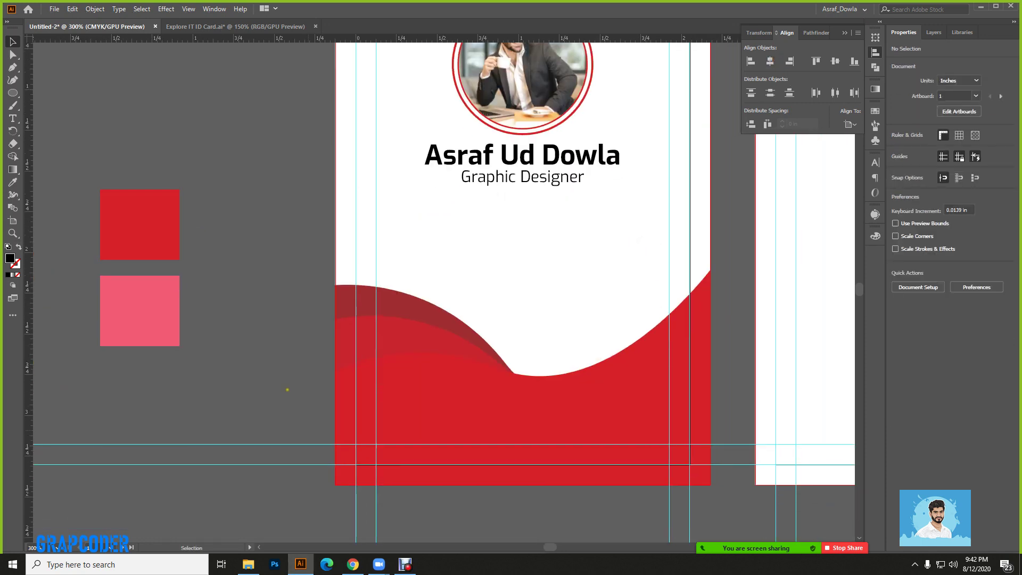
left_click(222, 28)
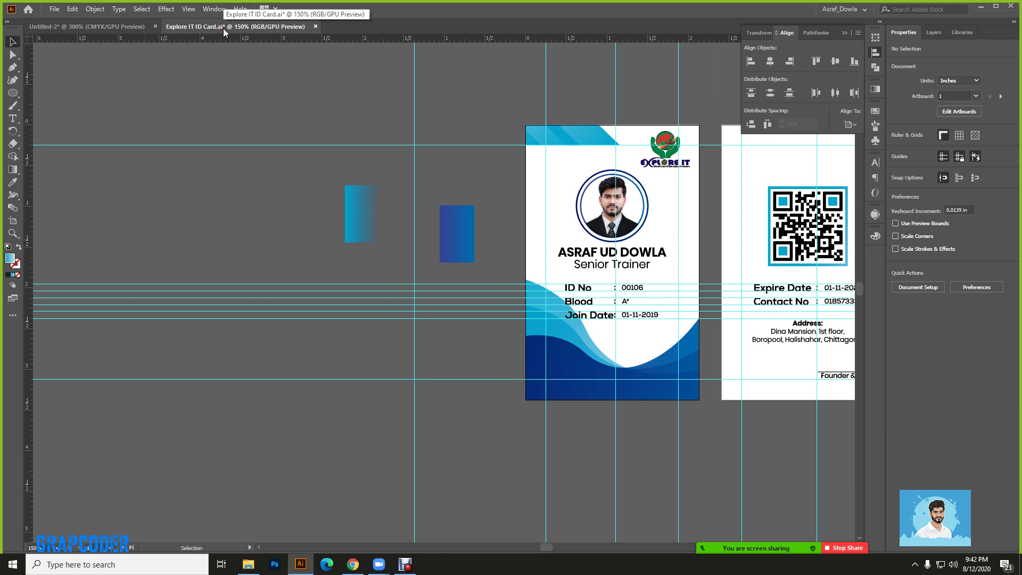
left_click(113, 27)
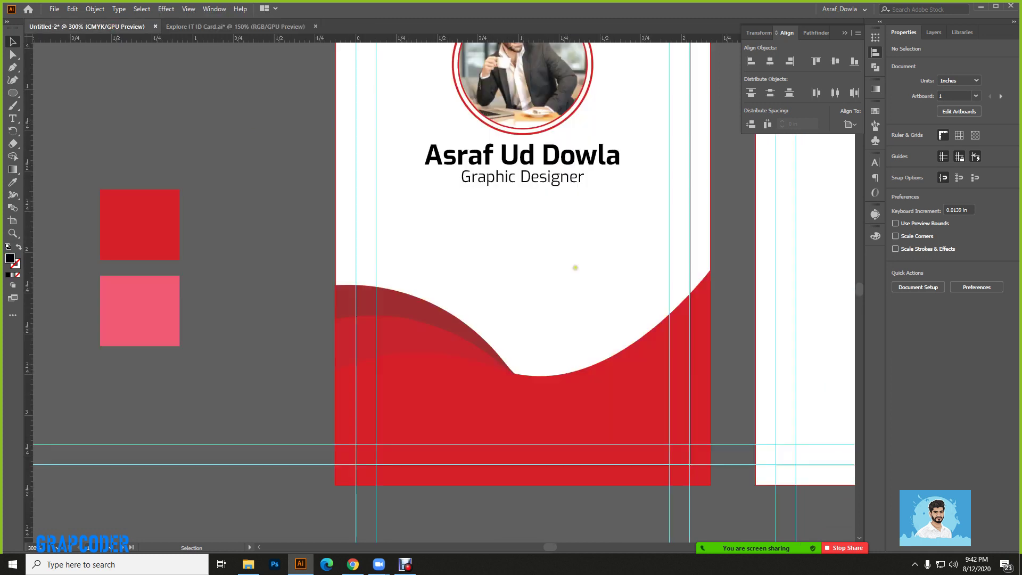
Add an 'ID No :' label below the job title and make it Bold
key("t")
left_click(452, 235)
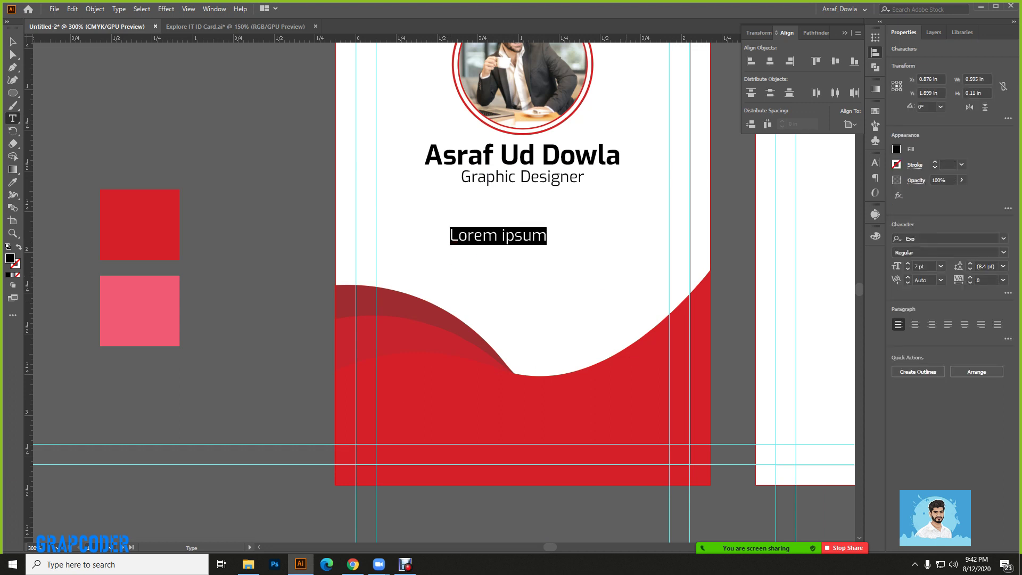
key("BackSpace")
type("ID No")
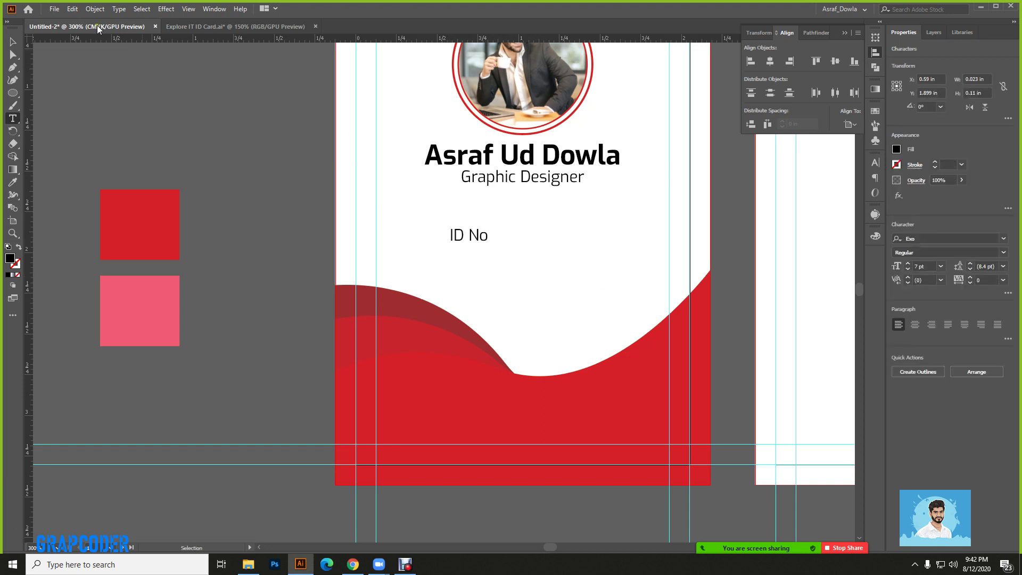
key("Escape")
left_click(1003, 252)
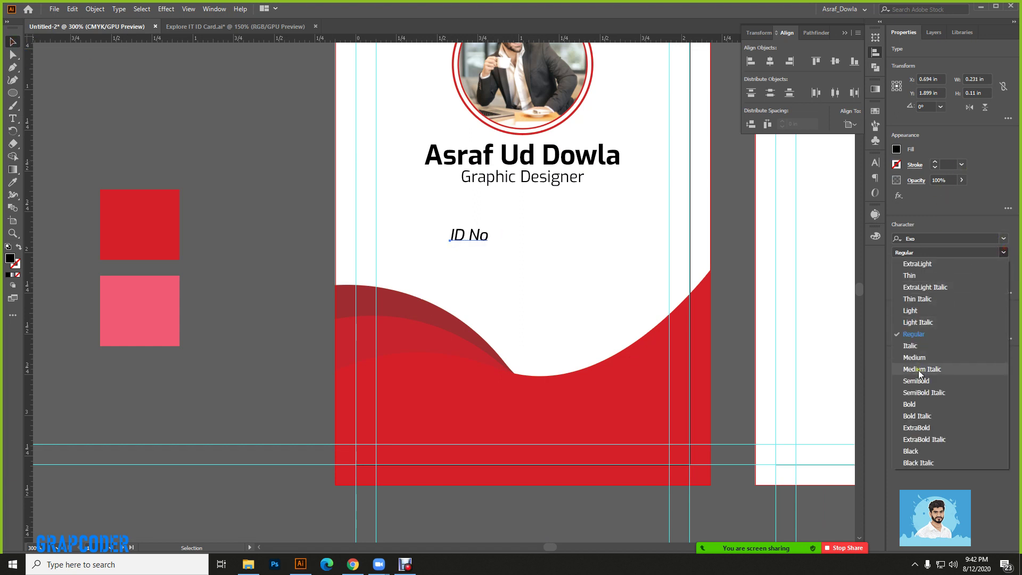
left_click(912, 406)
left_click(488, 278)
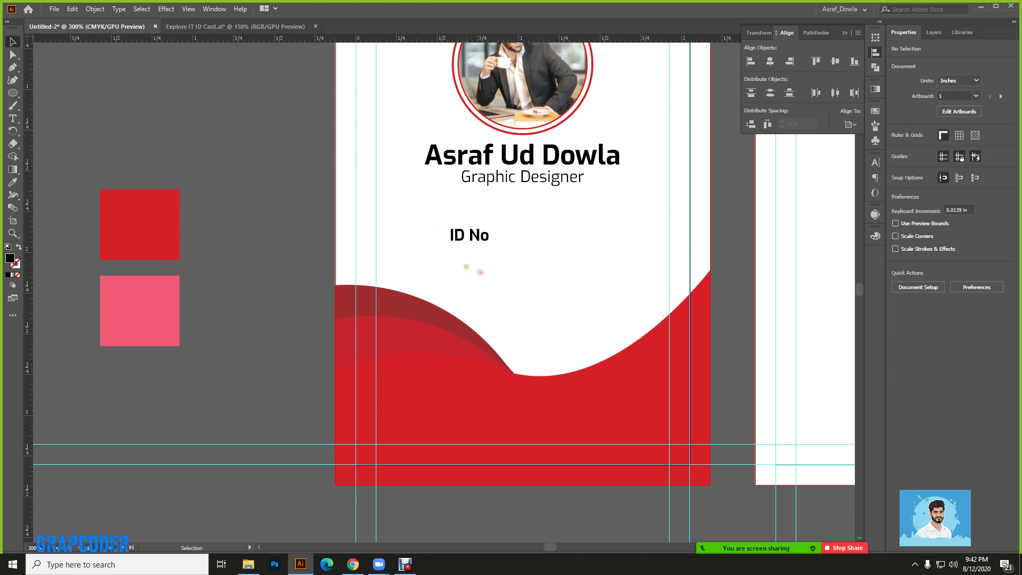
Move the 'ID No :' label left so it sits just under Graphic Designer
scroll(480, 269, "up", 2)
left_click(513, 271)
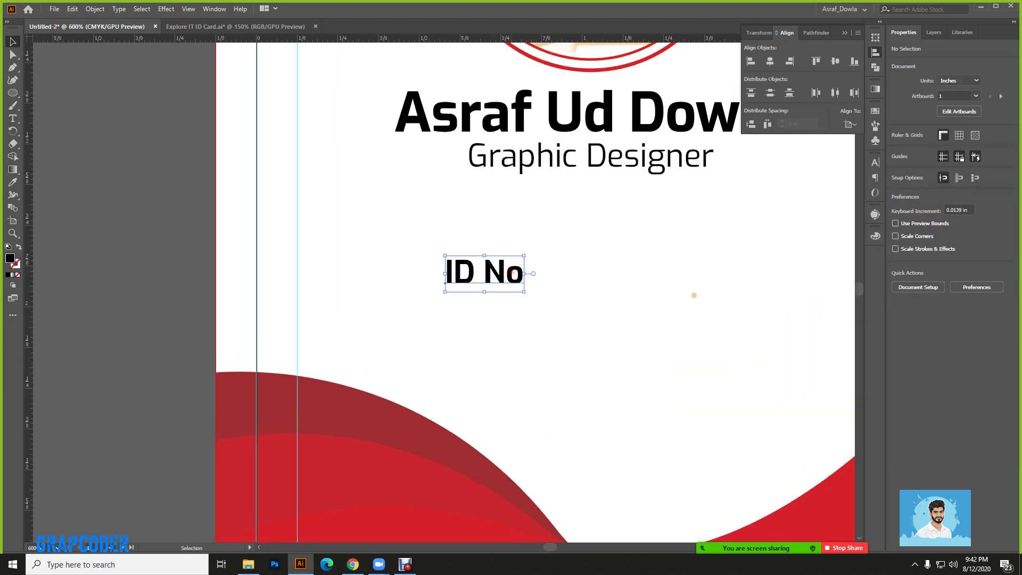
key("t")
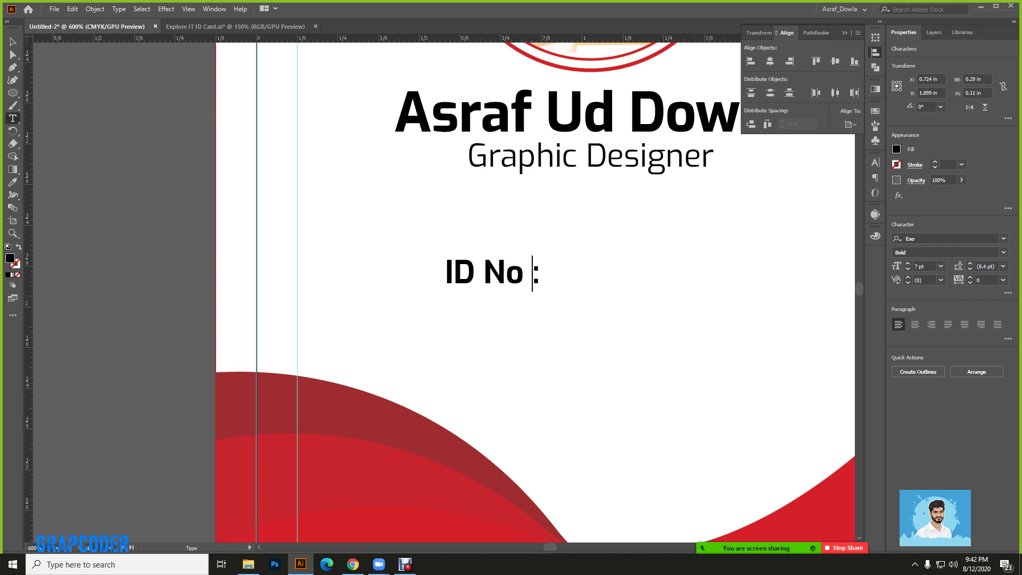
left_click(15, 45)
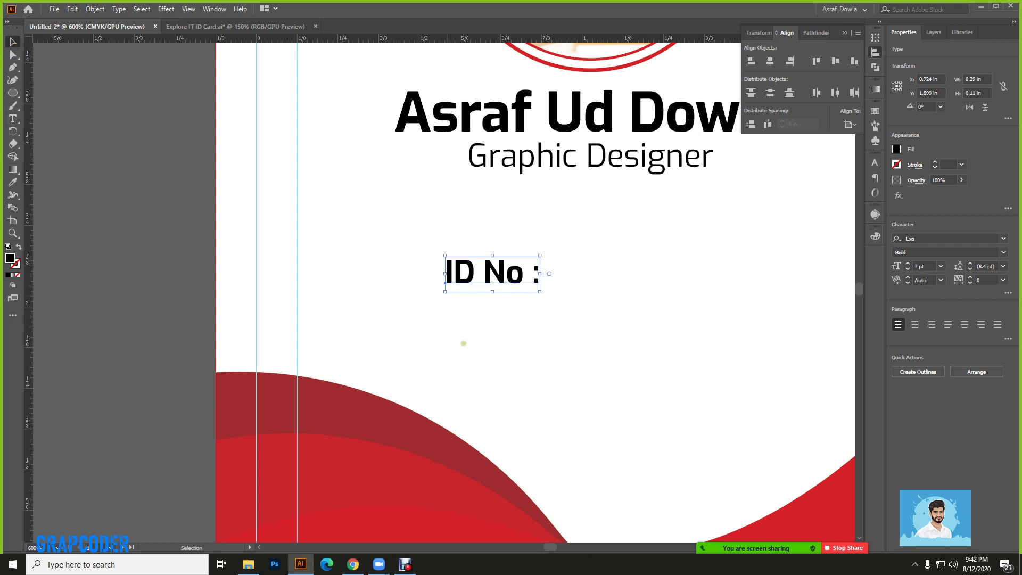
left_click(463, 343)
left_click_drag(510, 276, 458, 221)
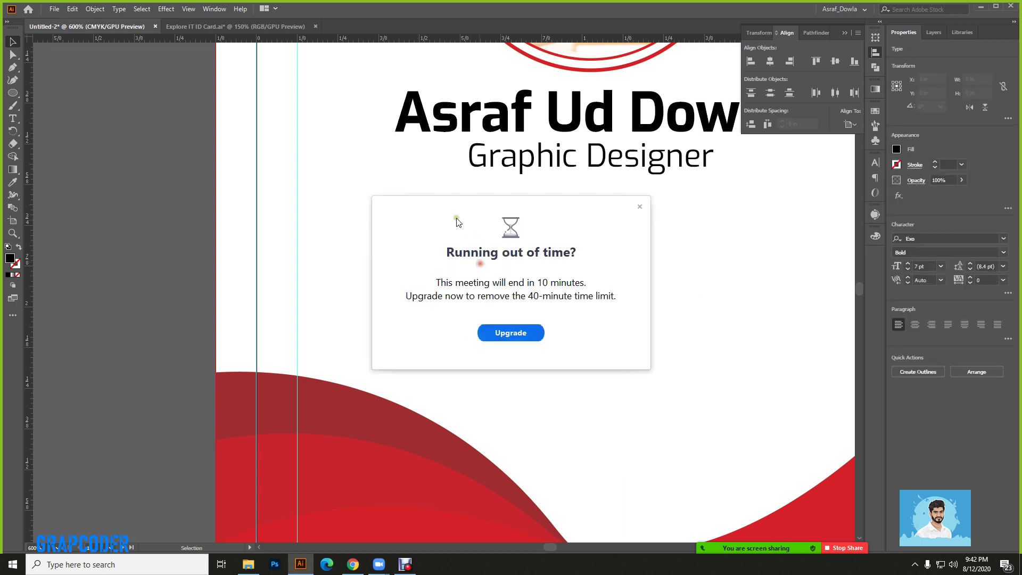
Duplicate 'ID No :' one line down and retype the copy as 'Blood :'
left_click(640, 206)
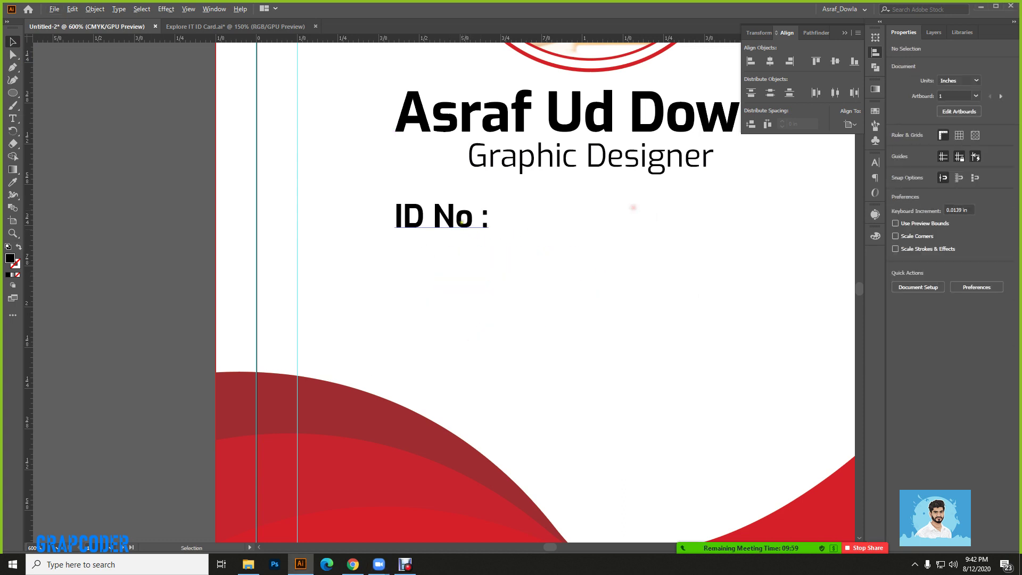
left_click_drag(462, 219, 463, 263)
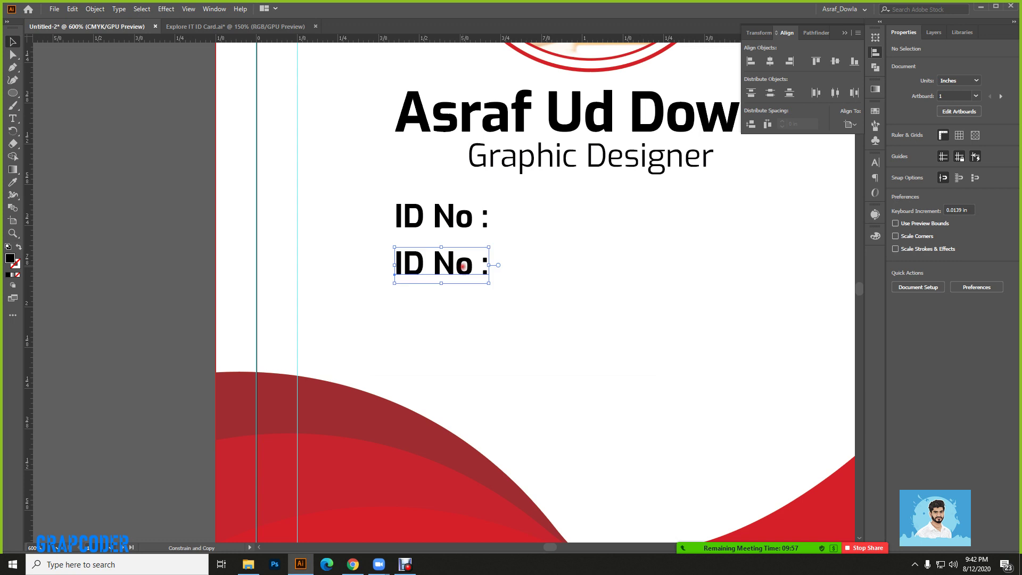
double_click(456, 264)
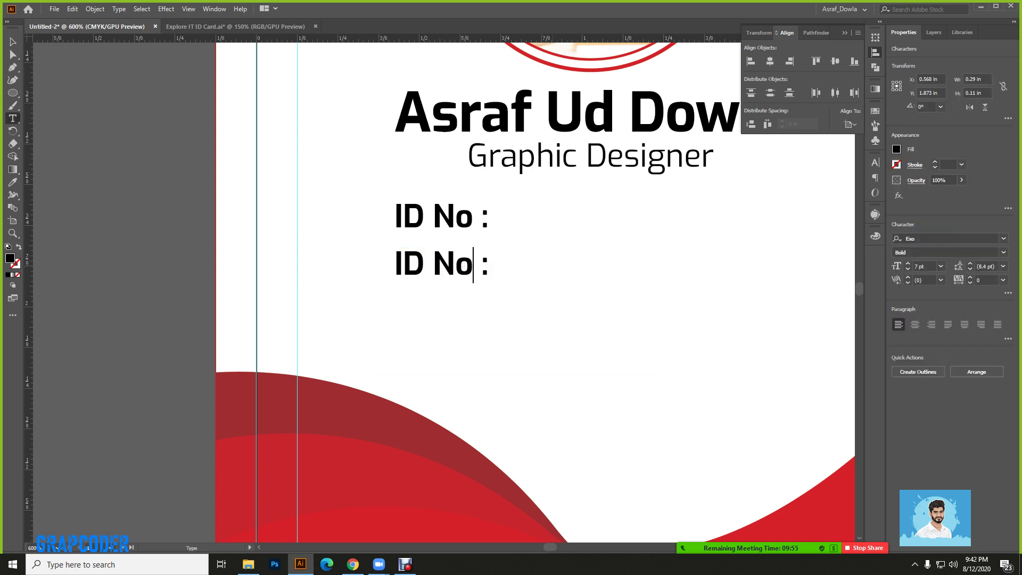
left_click_drag(473, 265, 395, 265)
type("B")
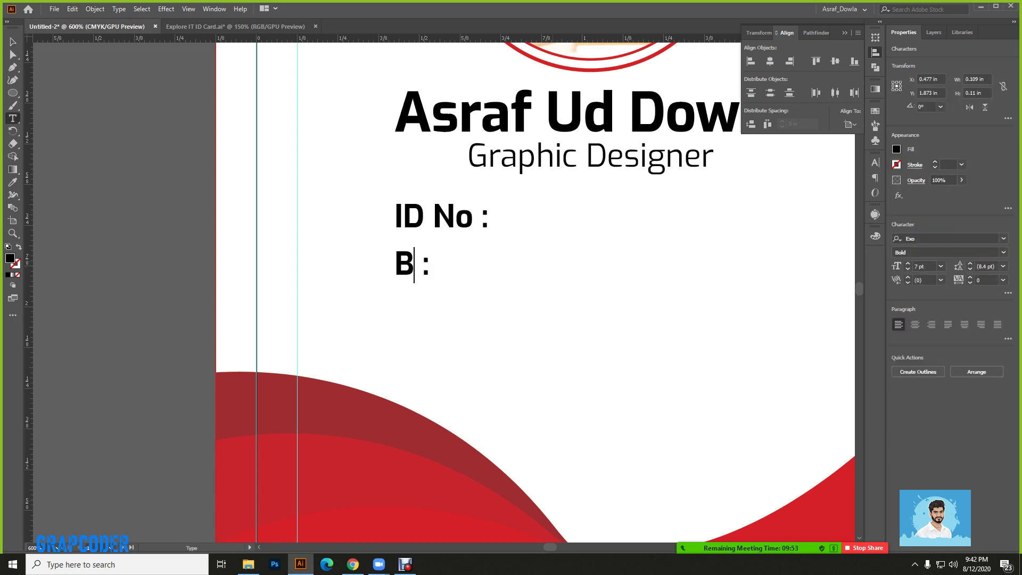
type("lppd")
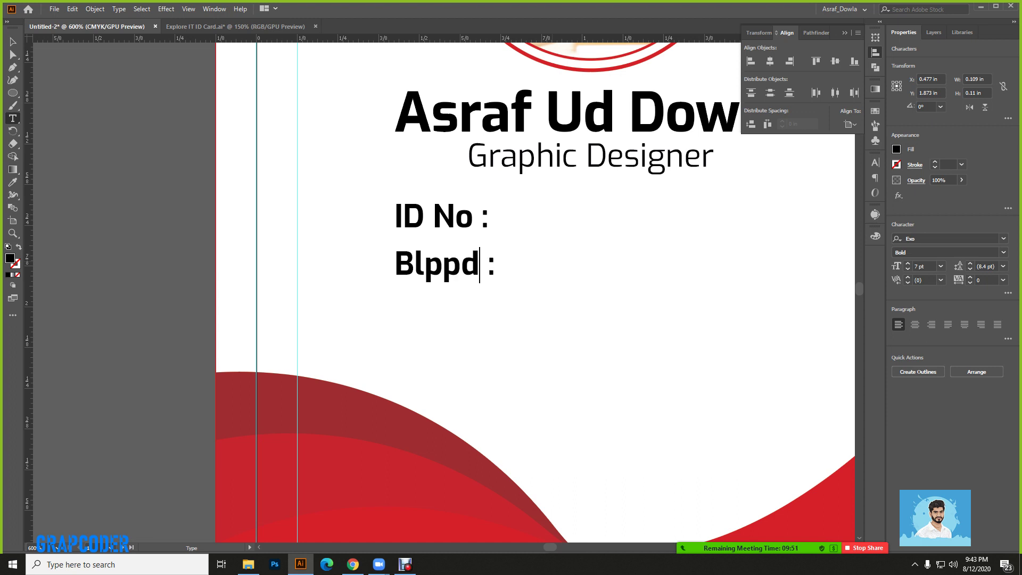
key("BackSpace")
key("BackSpace")
key("BackSpace")
type("ood")
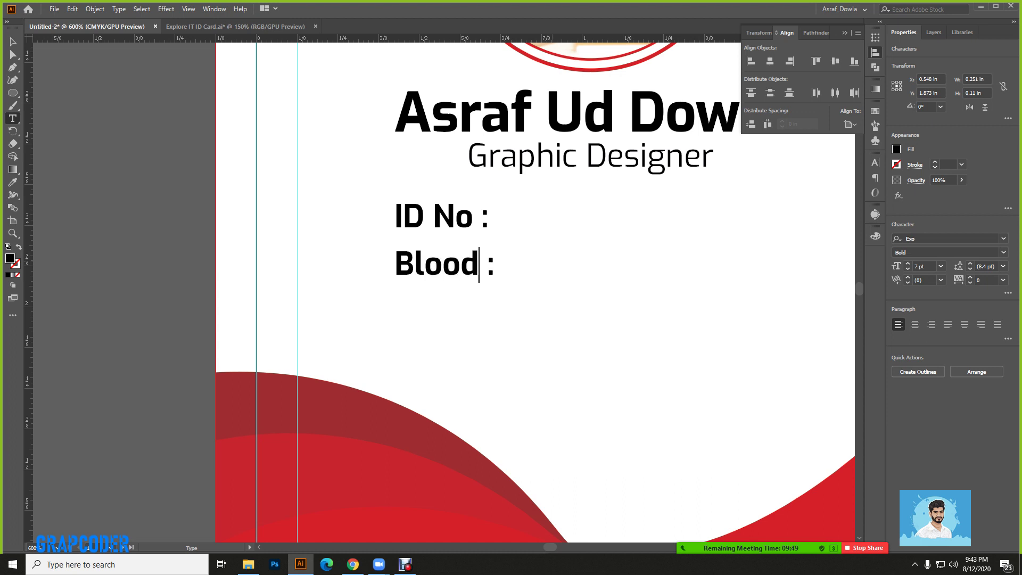
left_click(12, 42)
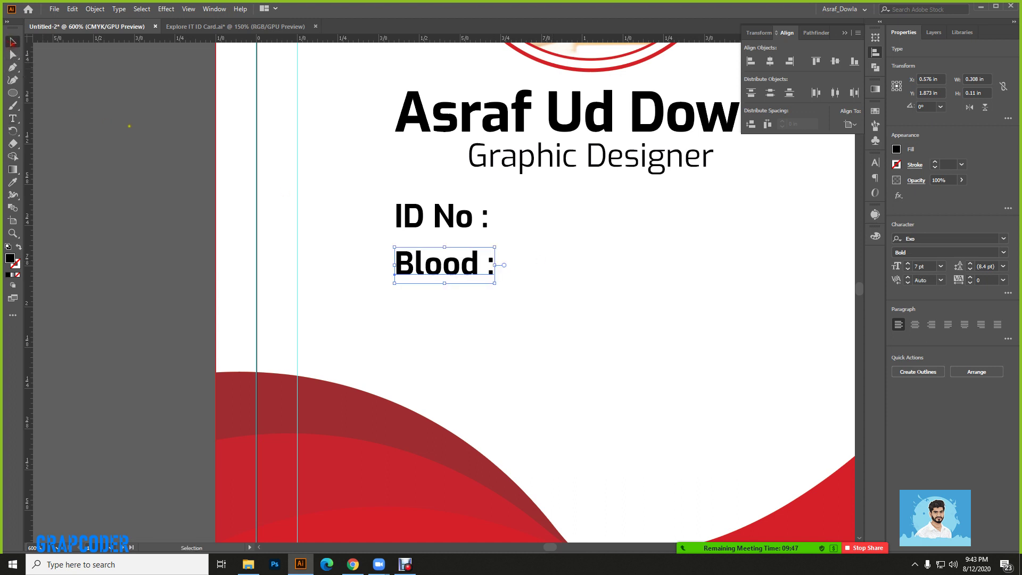
Duplicate 'Blood :' one line below and retype the copy as 'Join Date :'
left_click(509, 349)
left_click_drag(439, 266, 439, 302)
key("t")
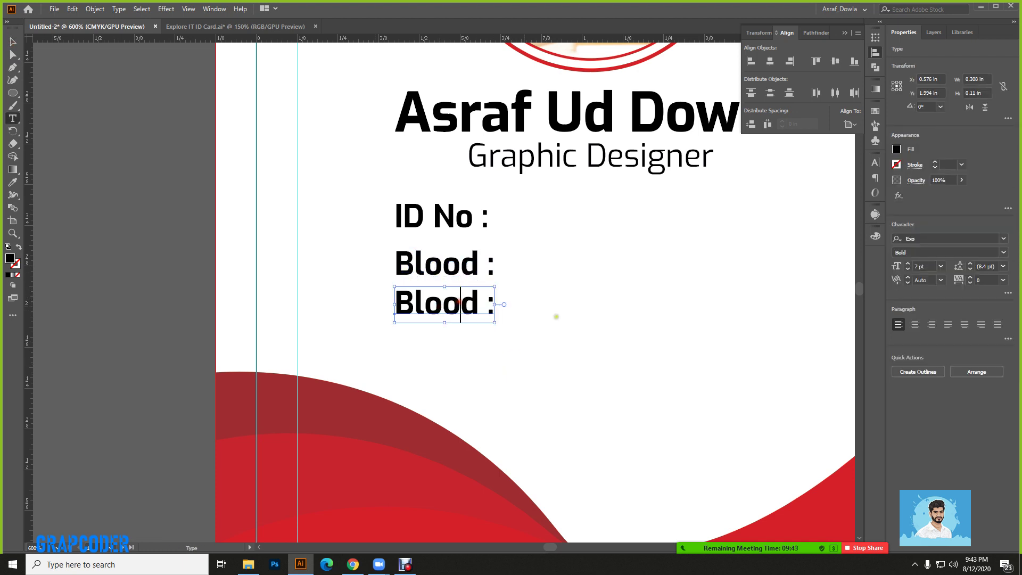
double_click(477, 305)
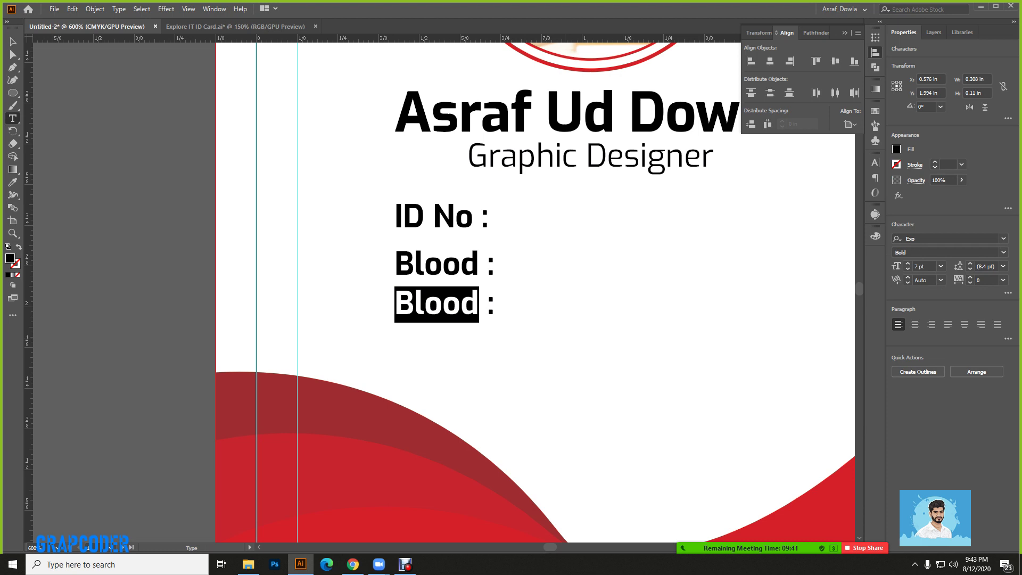
type("Join ")
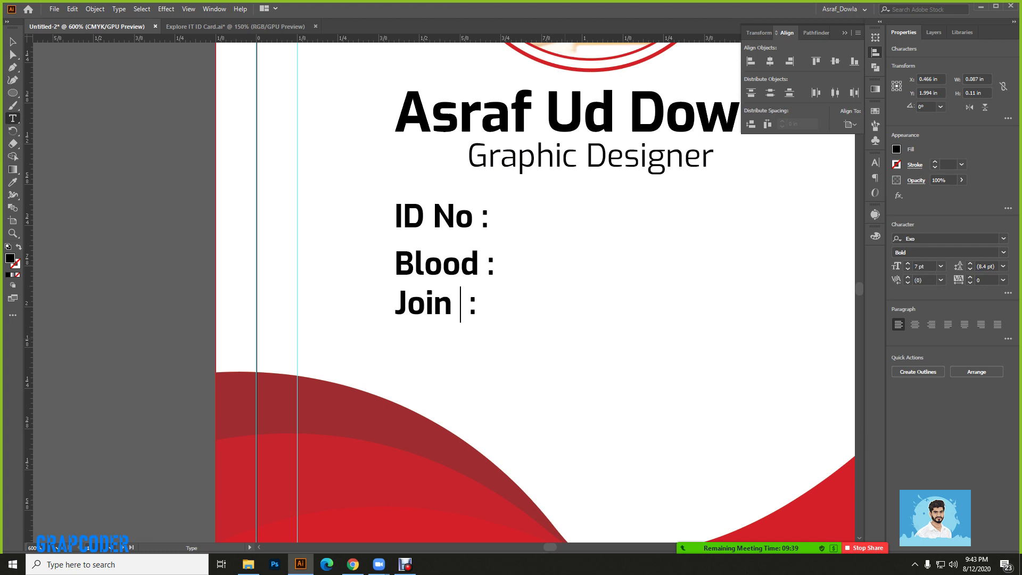
type("Date")
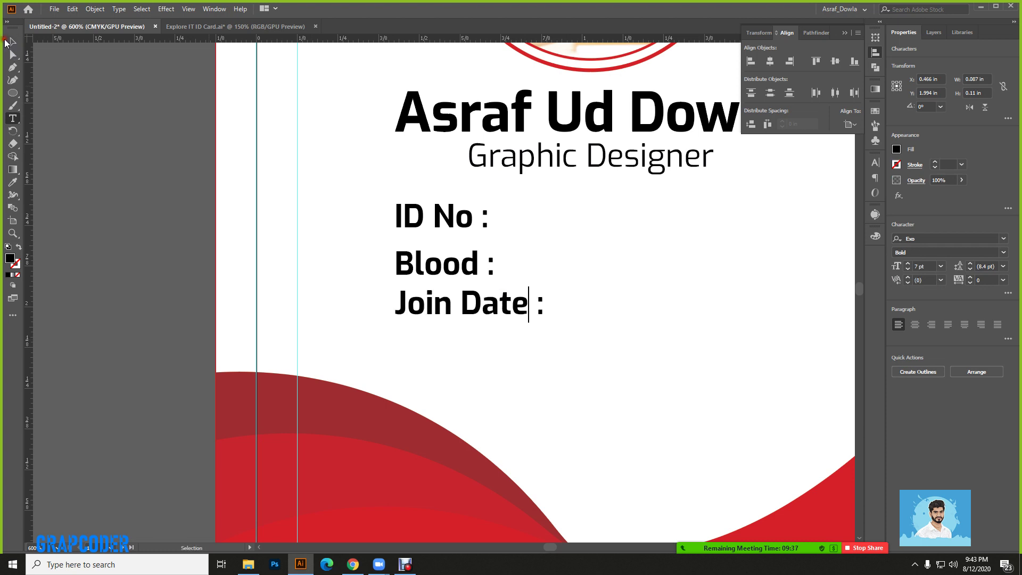
left_click(497, 345, "ctrl")
left_click(13, 42)
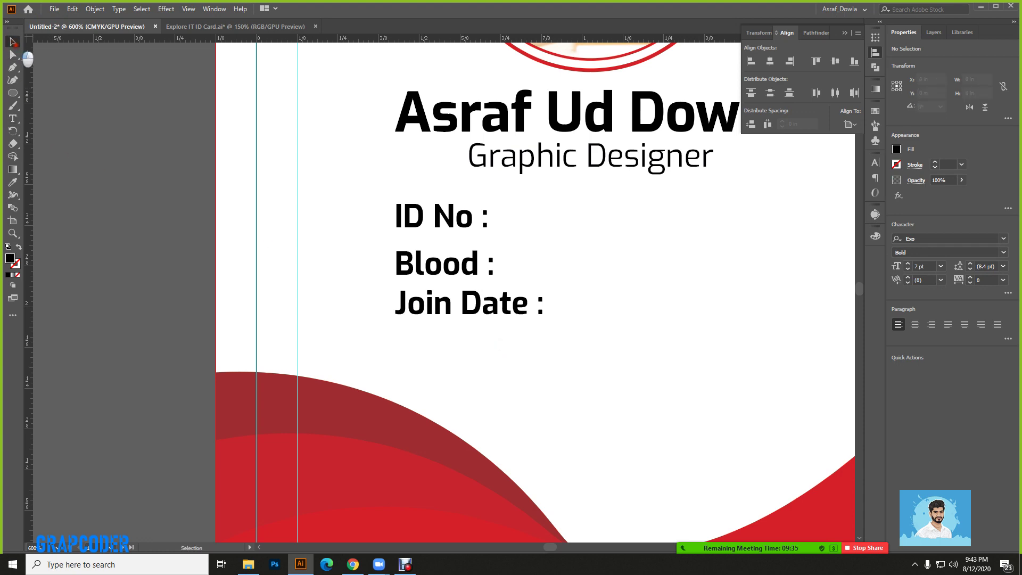
left_click(717, 504)
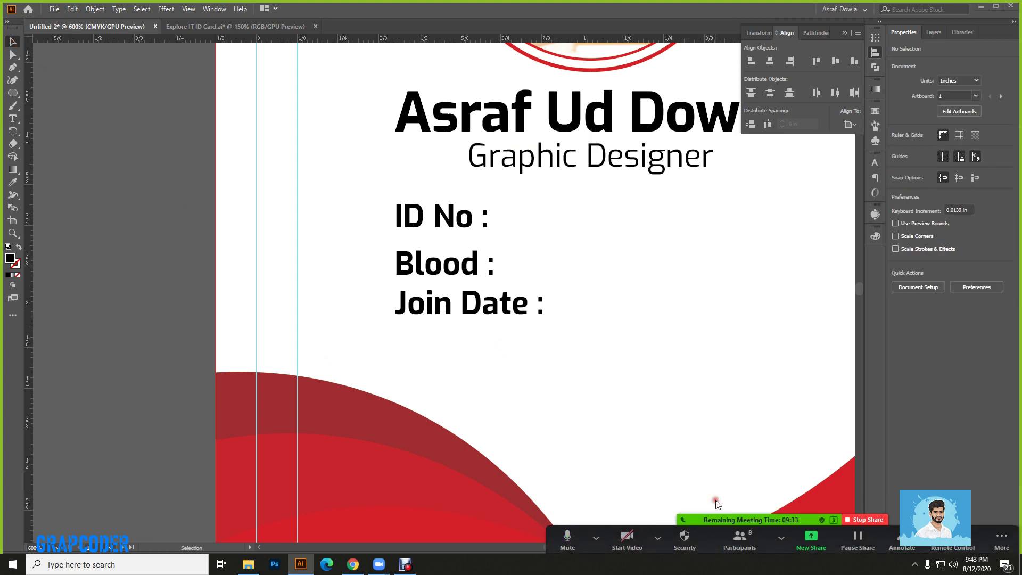
left_click(353, 564)
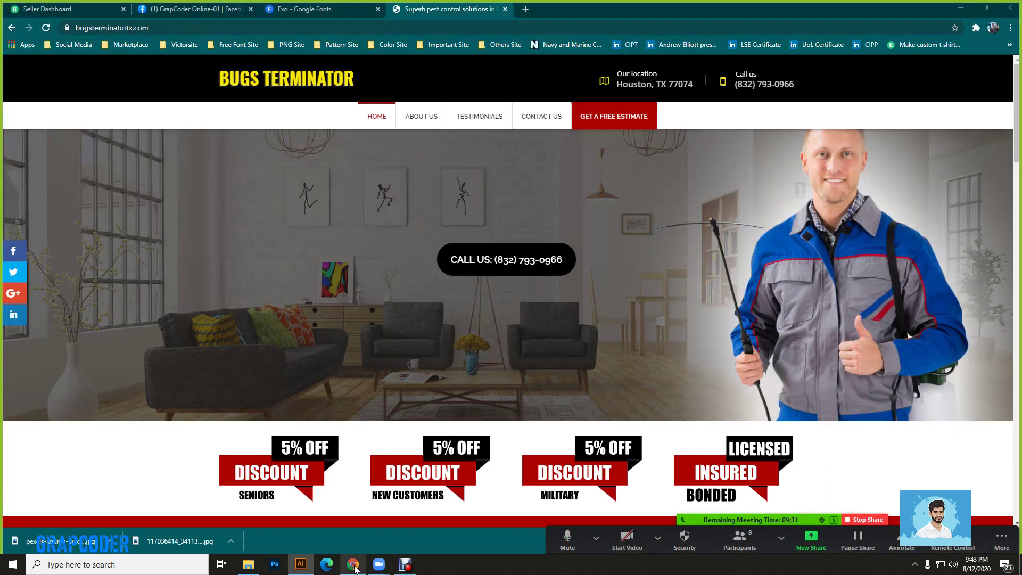
left_click(355, 568)
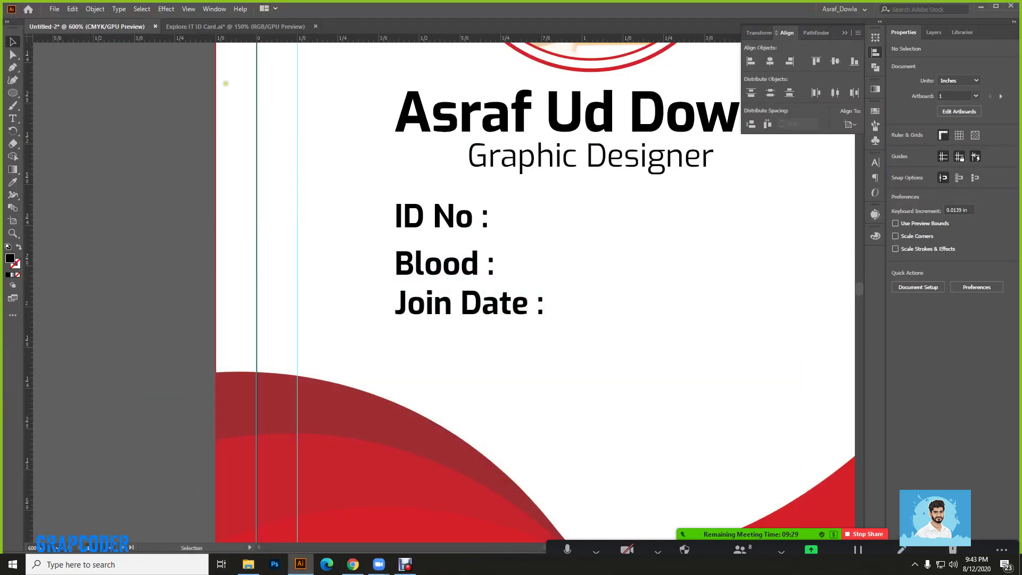
left_click(226, 27)
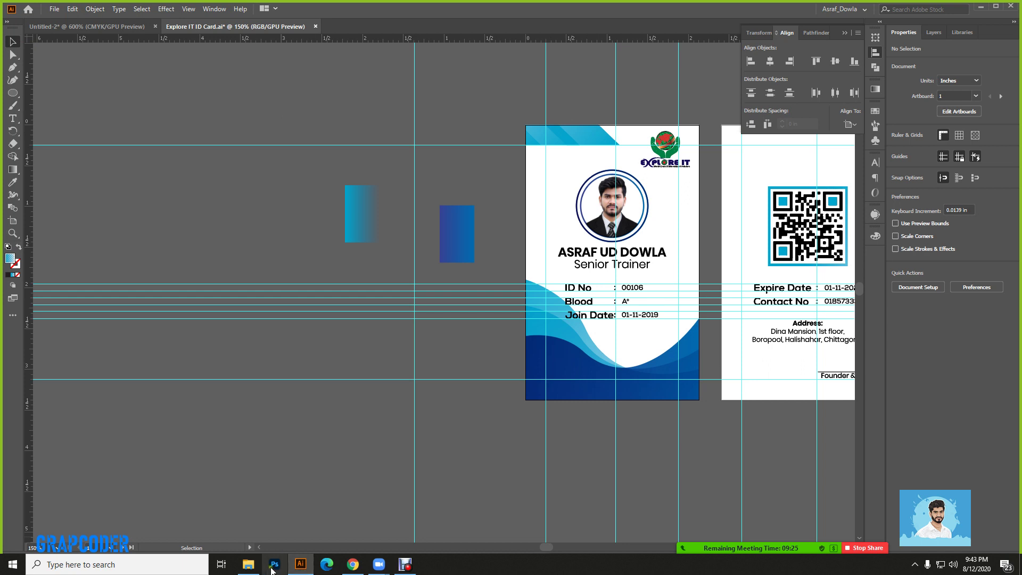
mouse_move(301, 563)
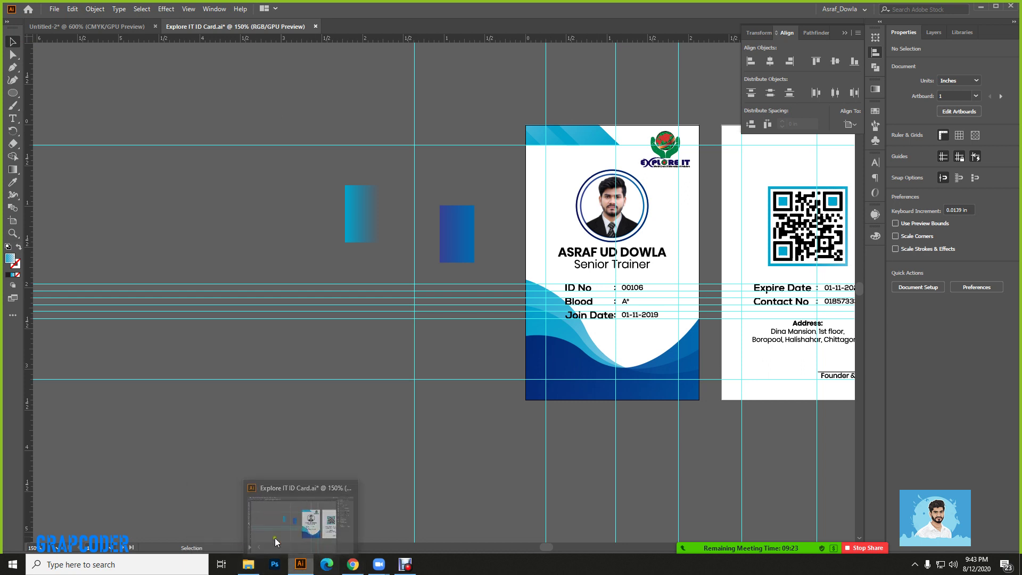
left_click(133, 27)
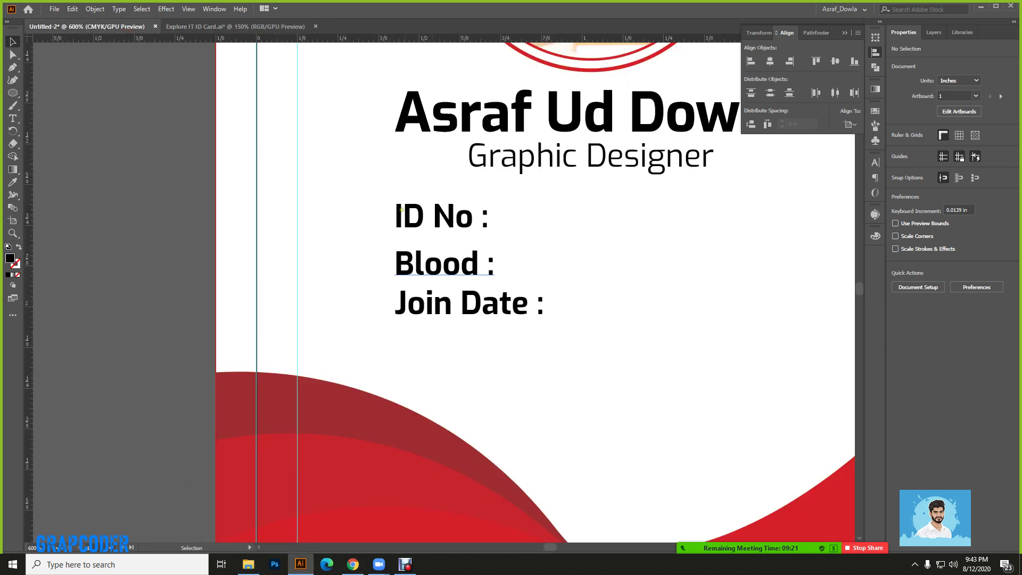
Left-align the ID No, Blood and Join Date labels to the selection and distribute them evenly
left_click_drag(366, 183, 454, 342)
left_click(849, 126)
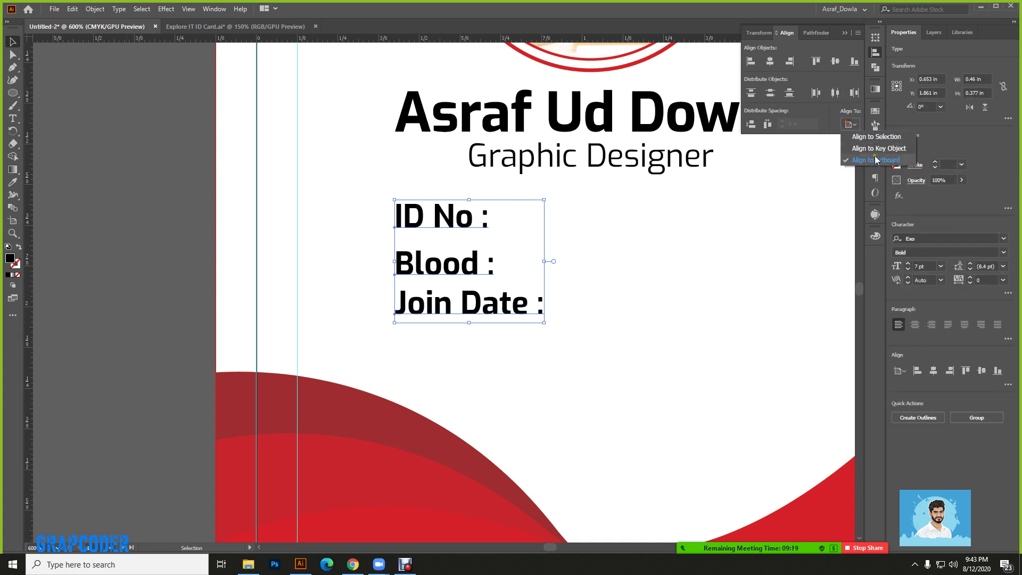
left_click(870, 134)
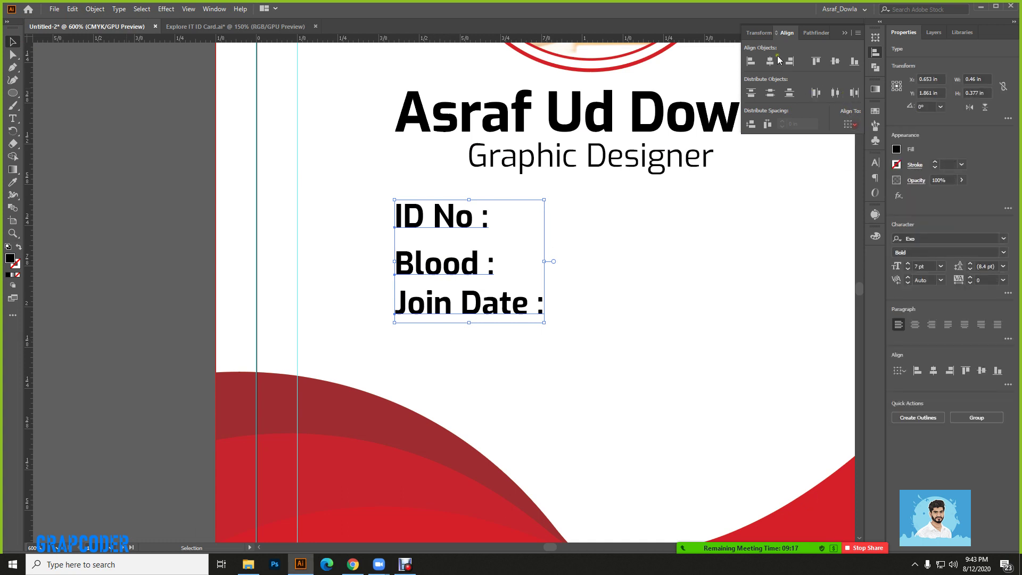
left_click(751, 61)
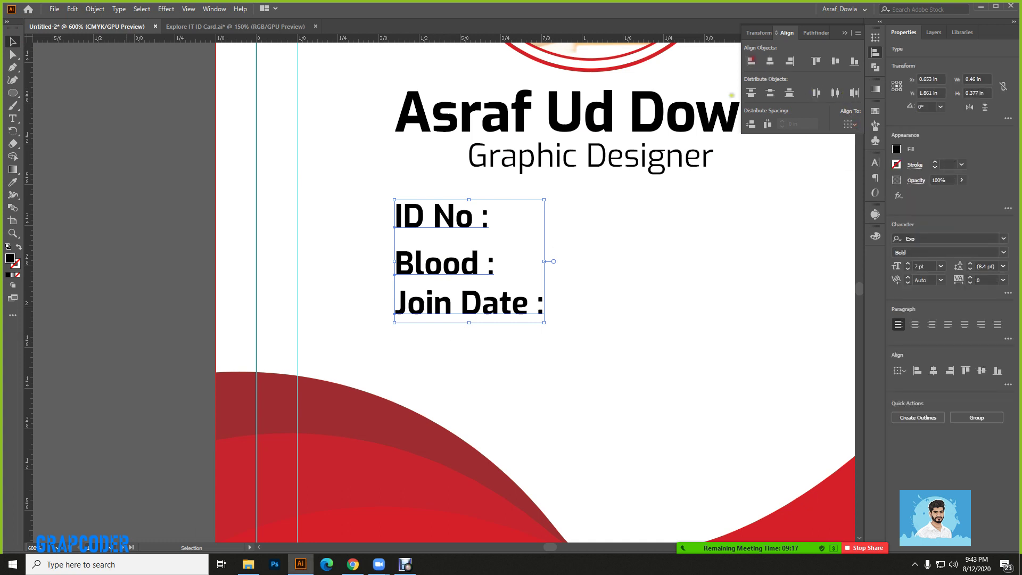
left_click(770, 93)
Shift the three labels down below the title and fine-tune the ID No : label's position
left_click(685, 273)
left_click_drag(372, 193, 457, 324)
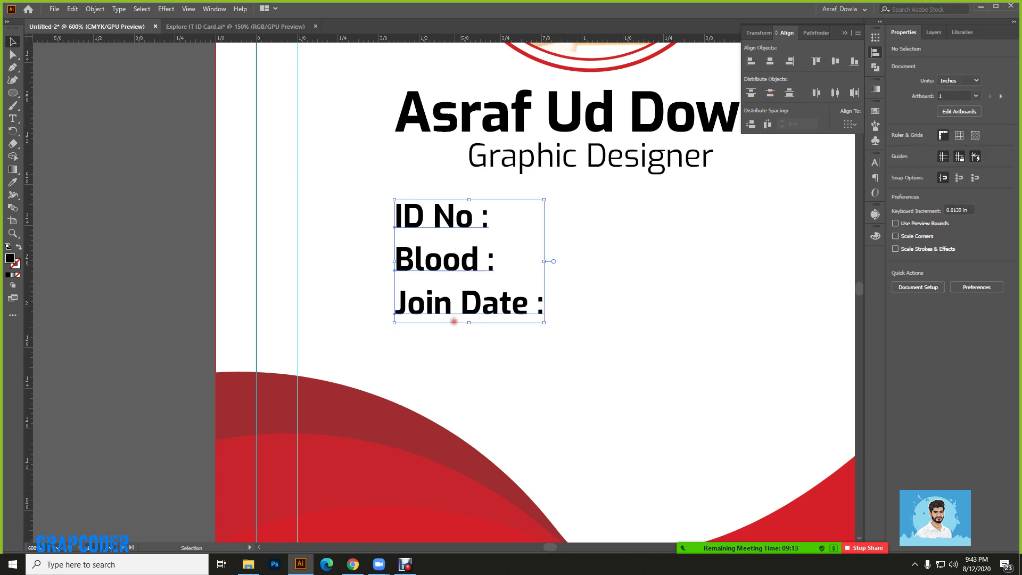
key("shift+Down")
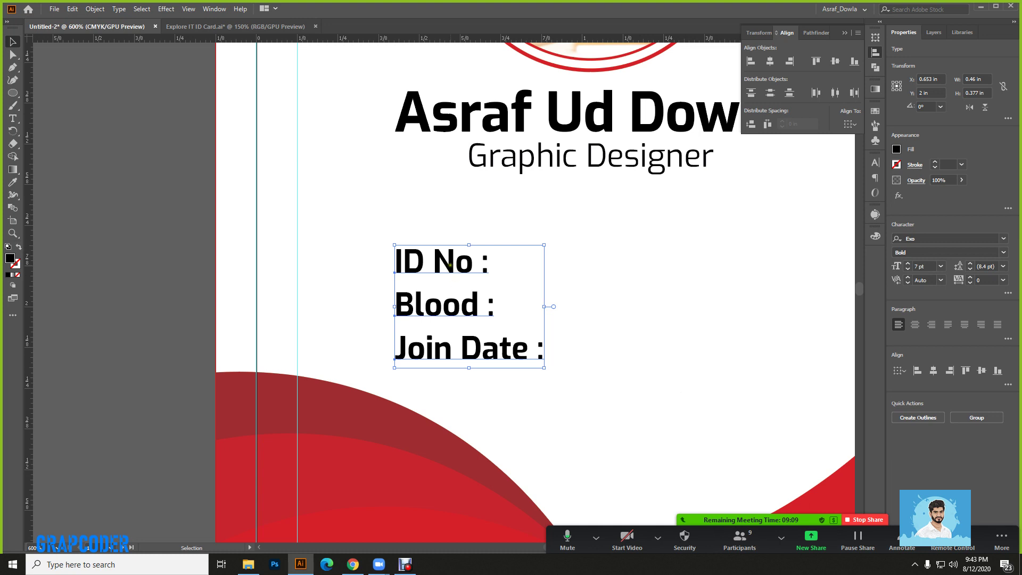
left_click(687, 281)
left_click(449, 270)
key("Up")
key("Up")
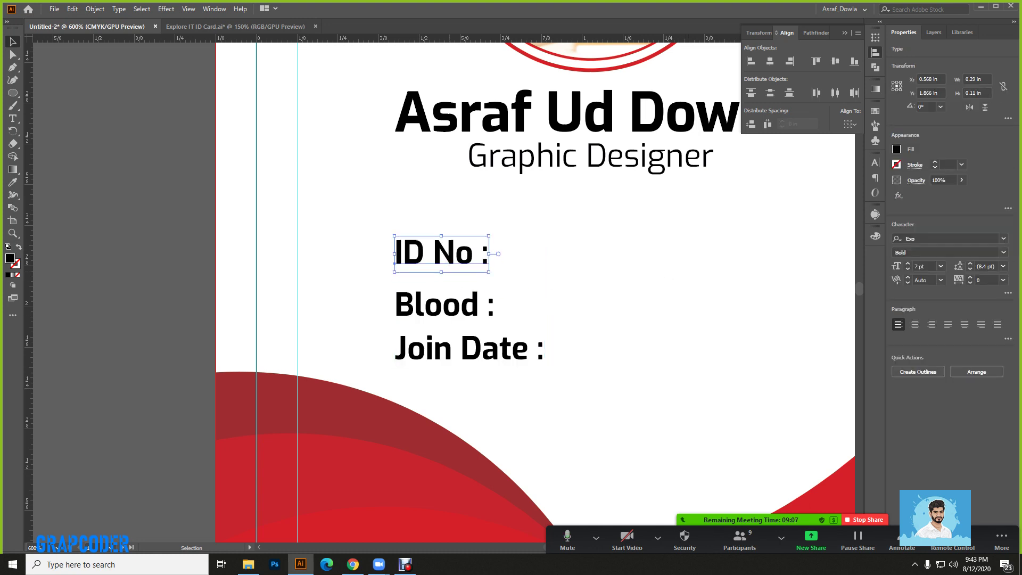
left_click_drag(449, 271, 417, 253)
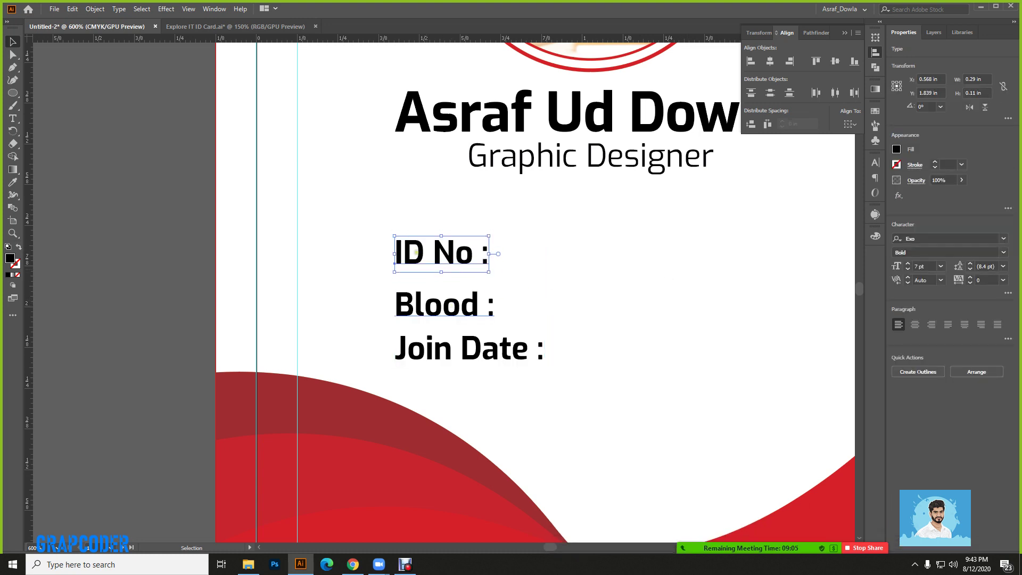
Re-distribute the three info labels evenly by their vertical centres
left_click_drag(479, 377, 548, 288)
left_click(770, 92)
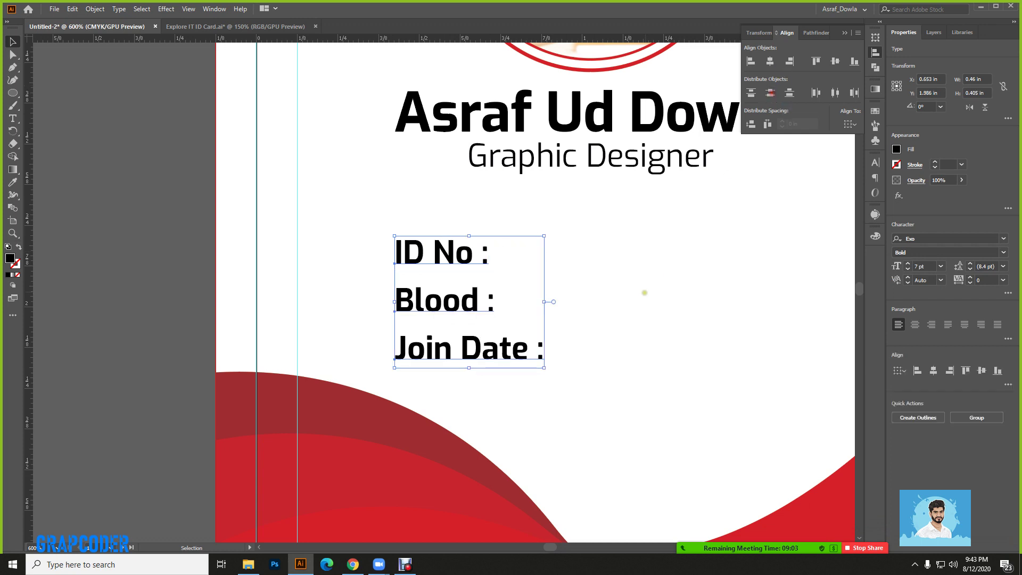
left_click(645, 292)
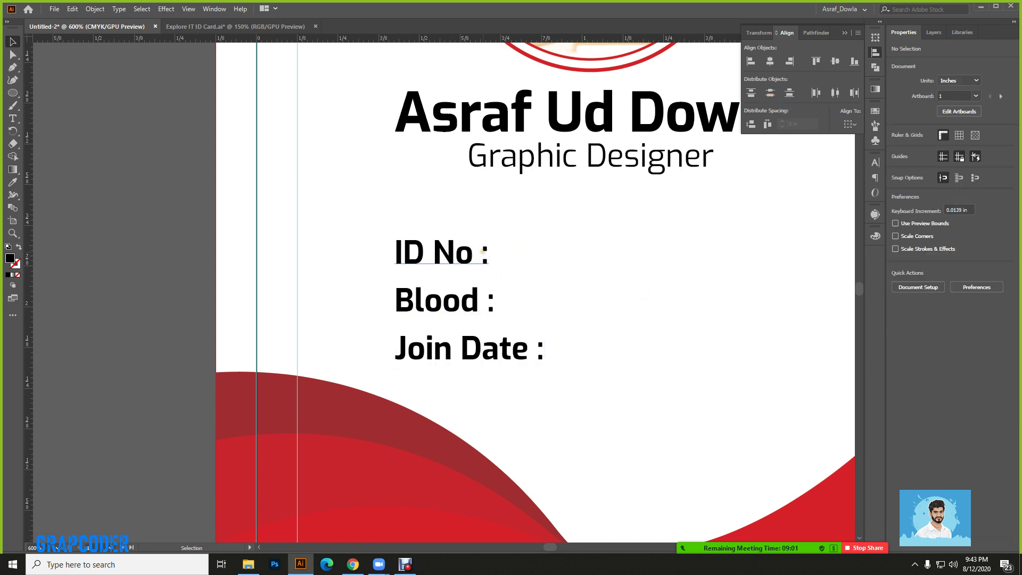
scroll(557, 287, "right", 1)
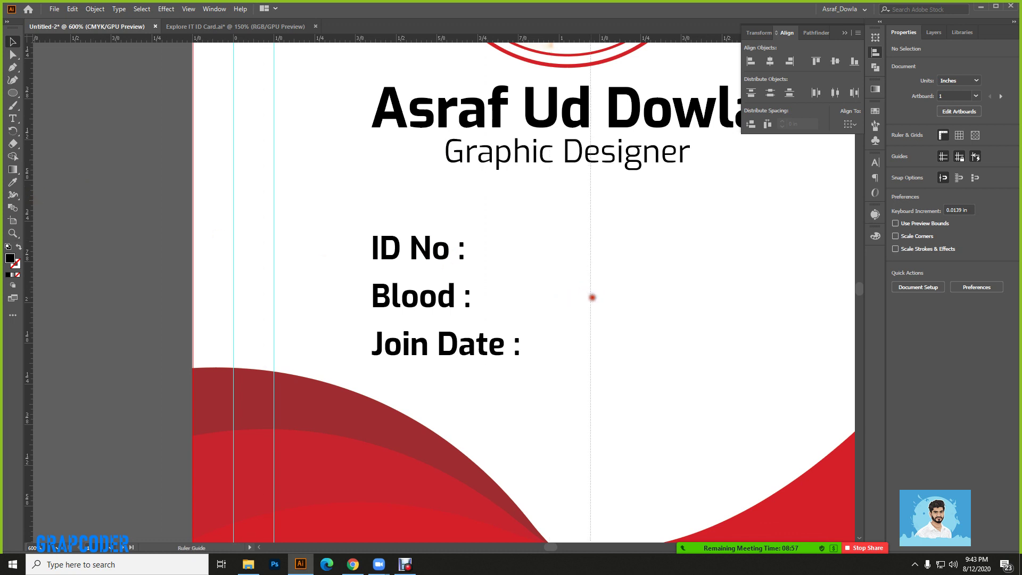
Add a vertical guide right of the labels and remove the colon from ID No
left_click_drag(46, 204, 593, 297)
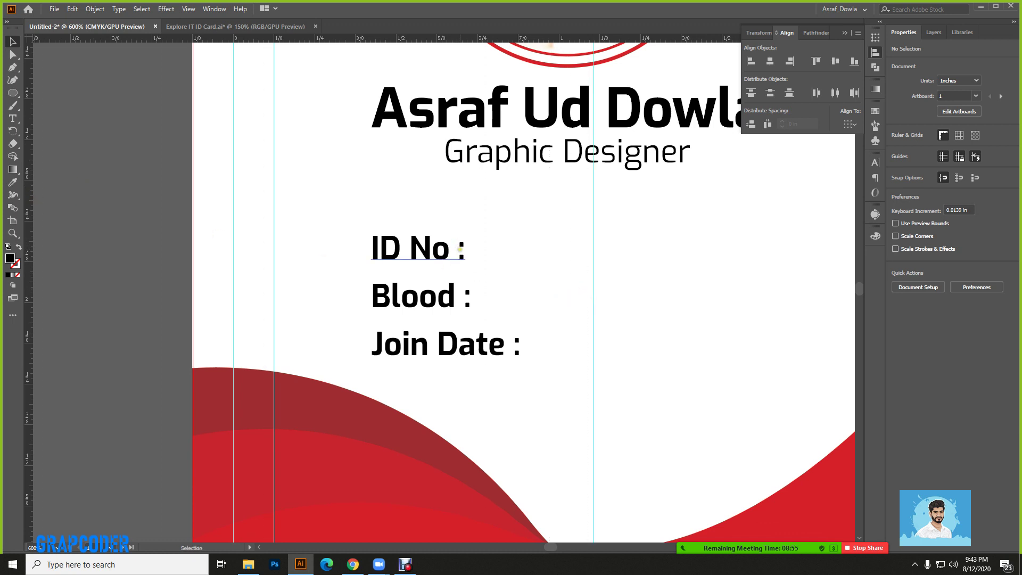
double_click(460, 254)
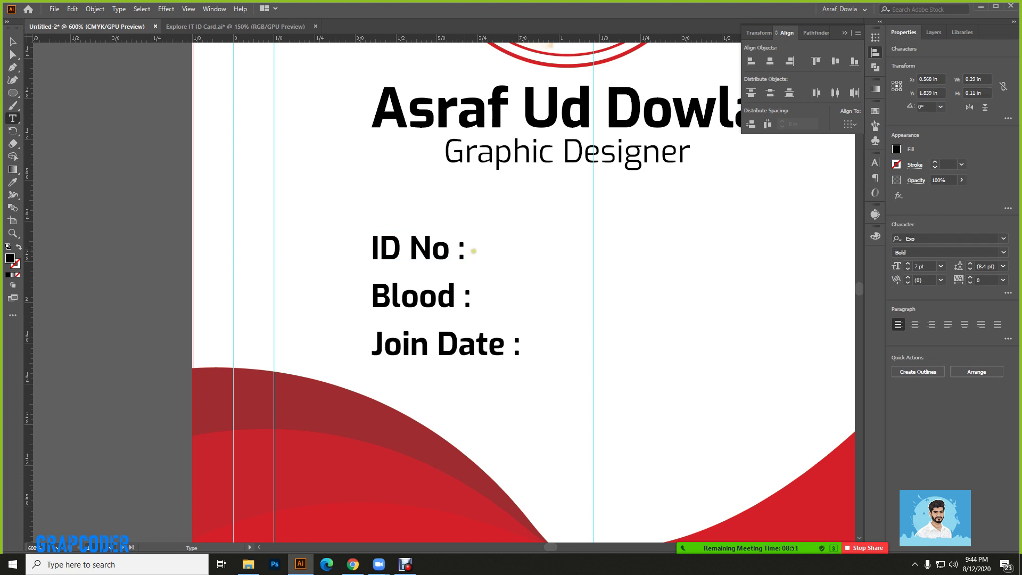
key("shift+Left")
key("BackSpace")
left_click(13, 41)
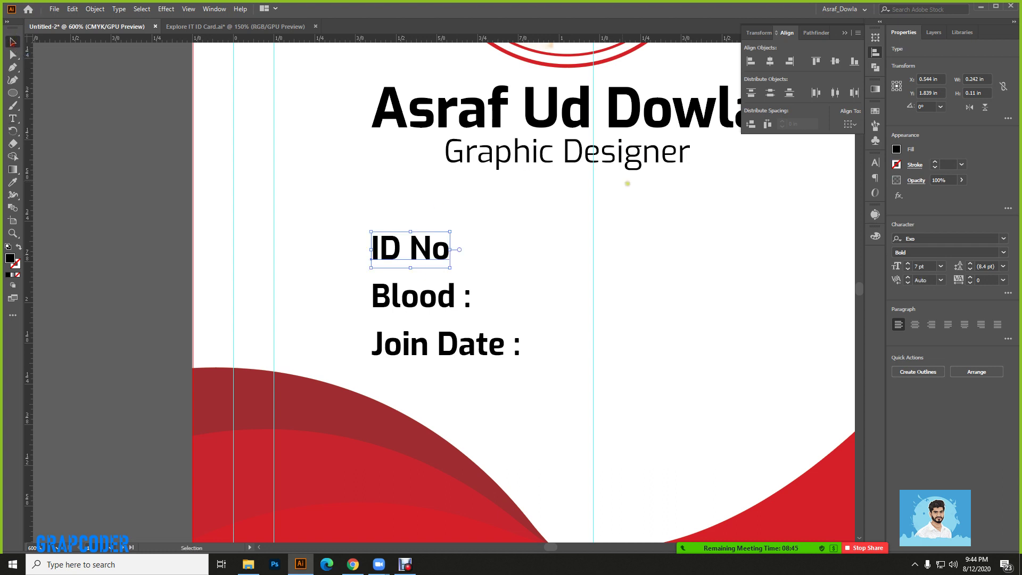
Create a separate ':' text object to the right of the labels
key("t")
left_click(586, 233)
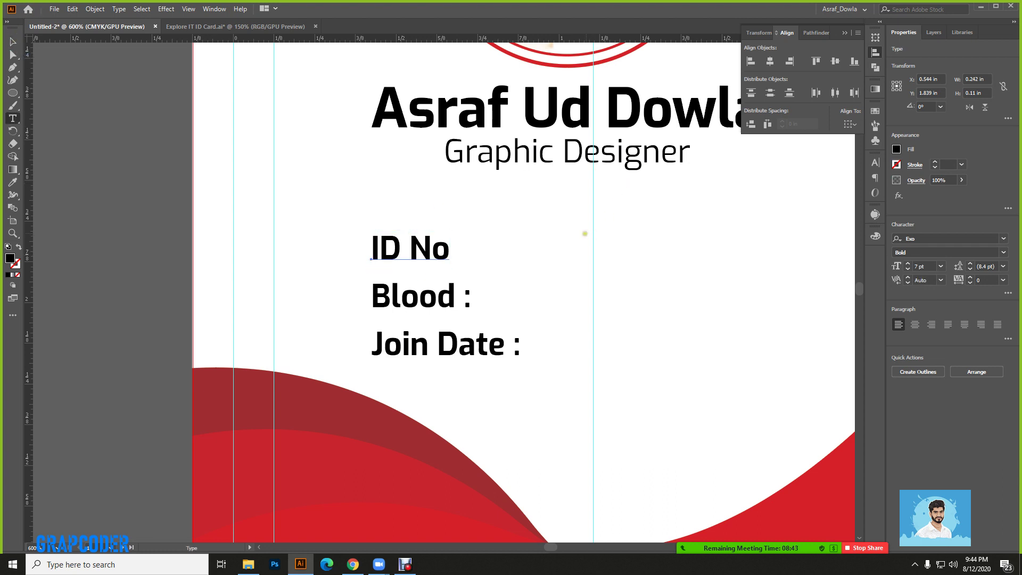
left_click(584, 234)
type(":")
key("Escape")
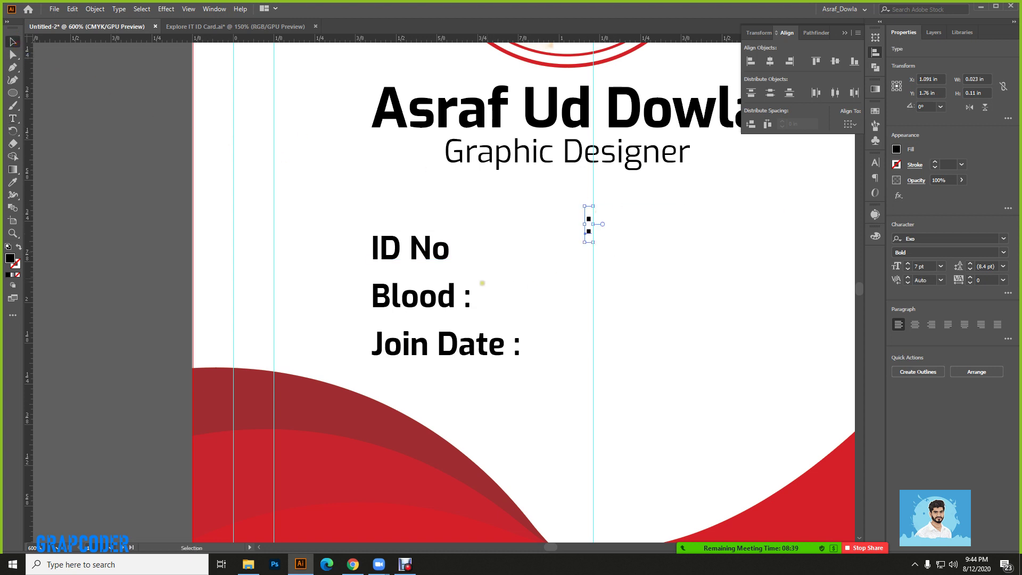
Remove the colons from the Blood and Join Date labels
key("t")
left_click_drag(456, 296, 544, 296)
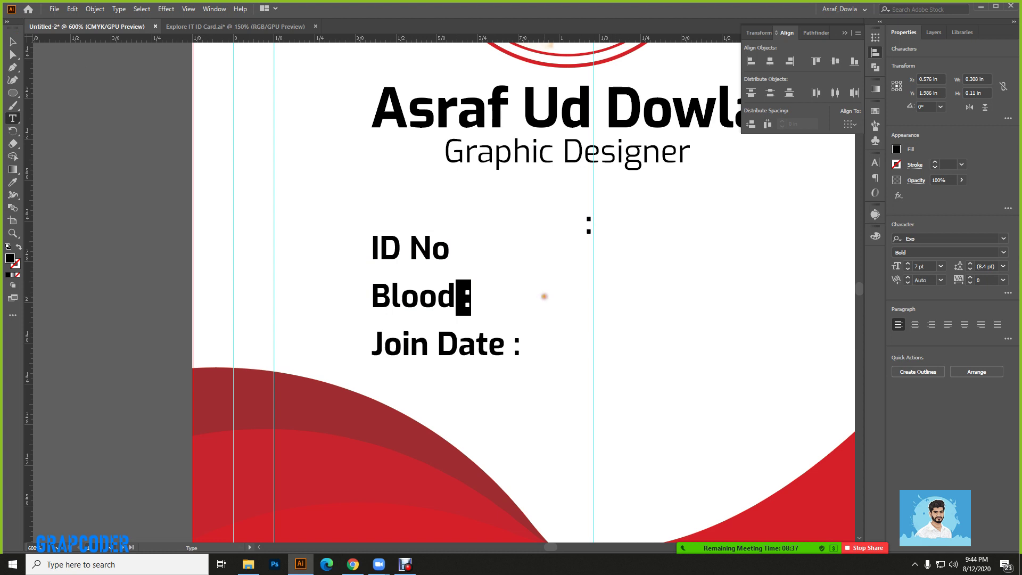
key("Left")
left_click_drag(506, 349, 614, 346)
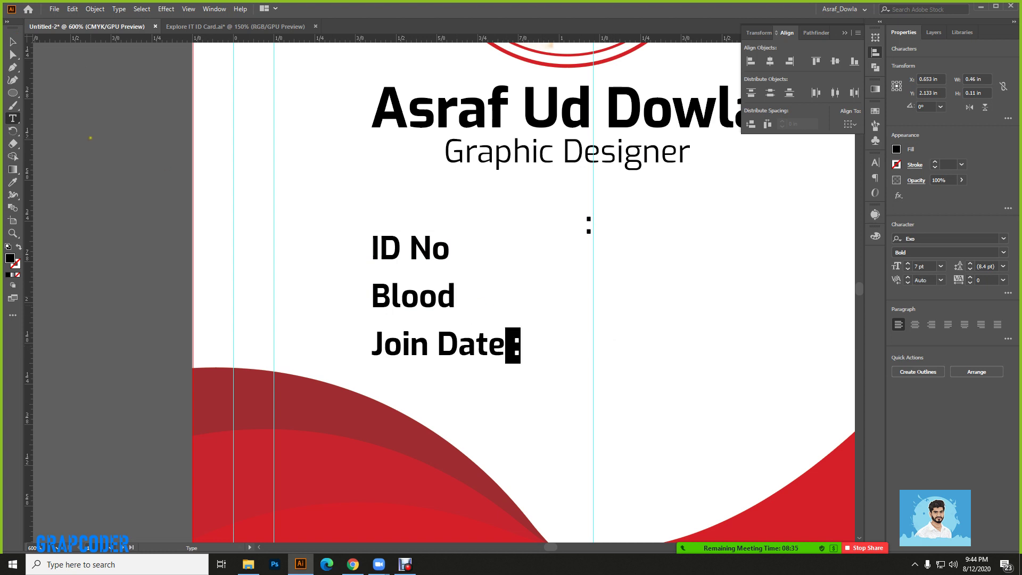
key("BackSpace")
left_click(13, 41)
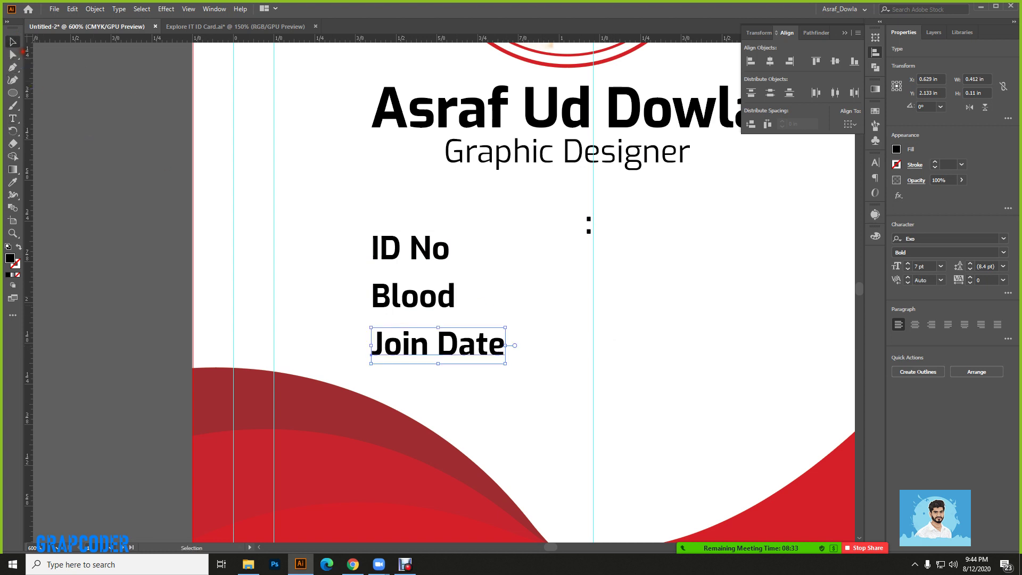
Line the colon up with ID No and copy it down beside the other rows
left_click_drag(593, 226, 590, 339)
left_click(628, 270)
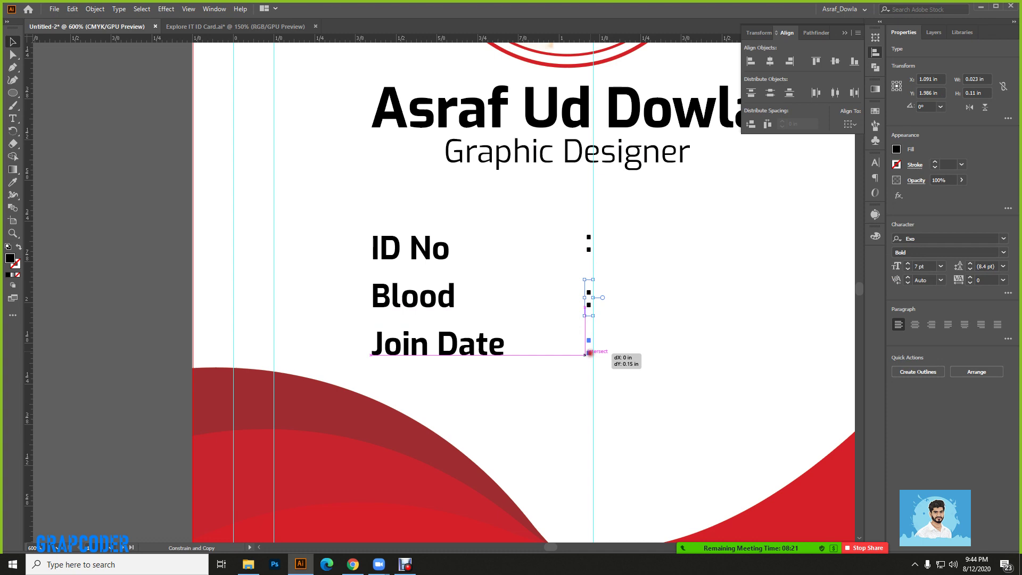
key("ctrl+minus")
left_click_drag(589, 352, 559, 337)
key("ctrl+minus")
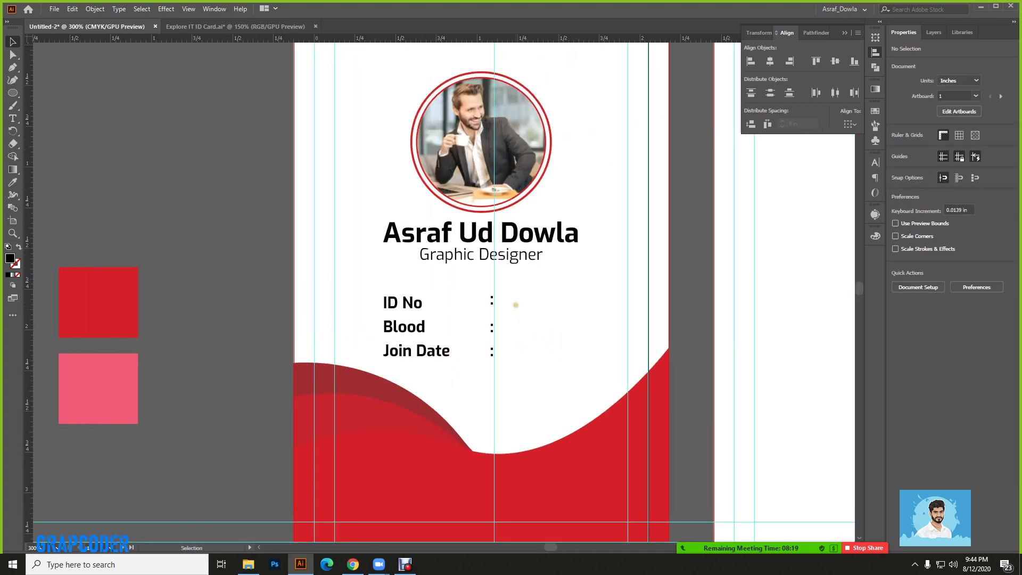
Type 12345600 and place it beside the ID No colon
key("ctrl+plus")
key("ctrl+plus")
key("ctrl+plus")
key("t")
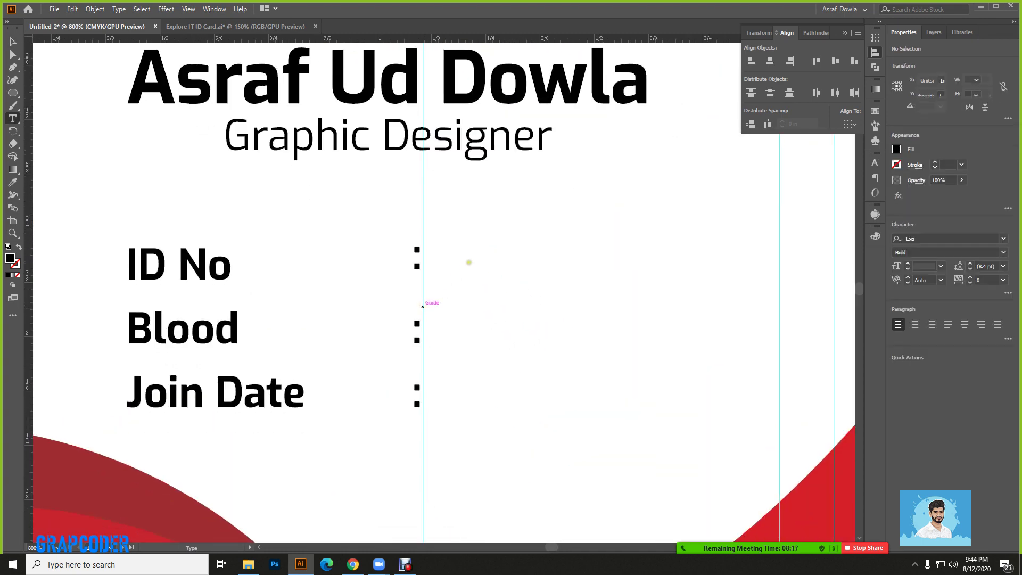
left_click(469, 262)
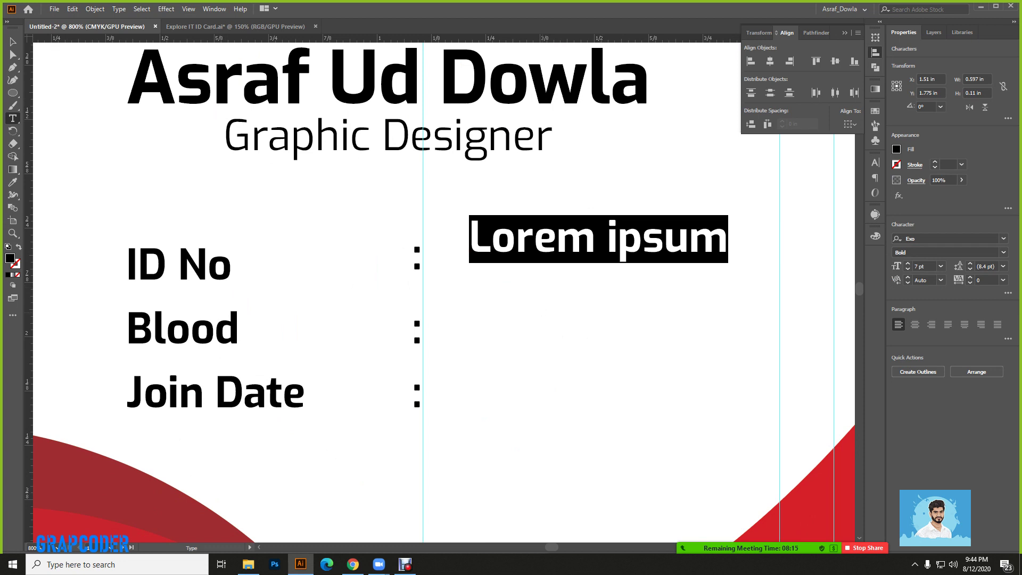
type("12345600")
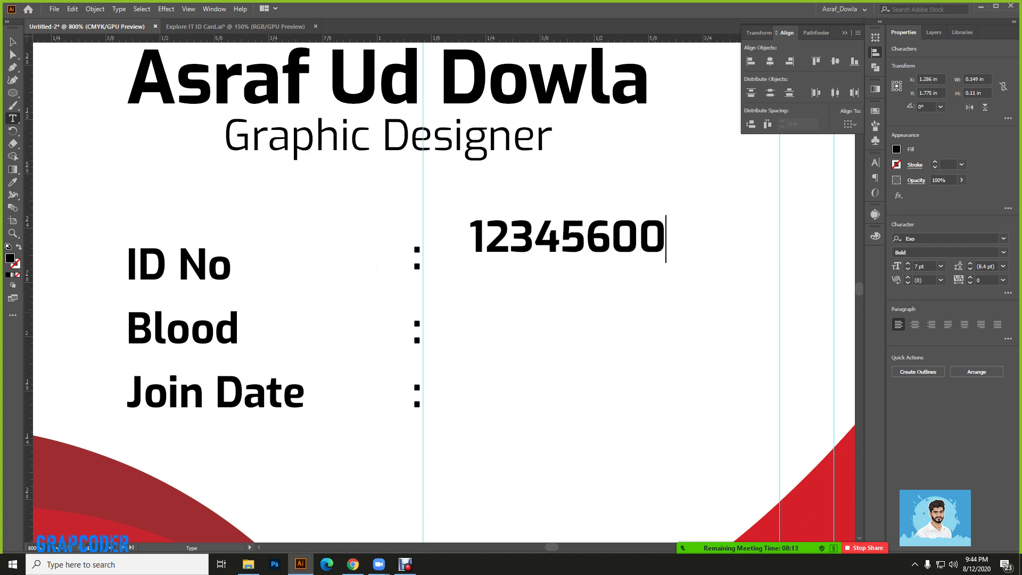
left_click(12, 41)
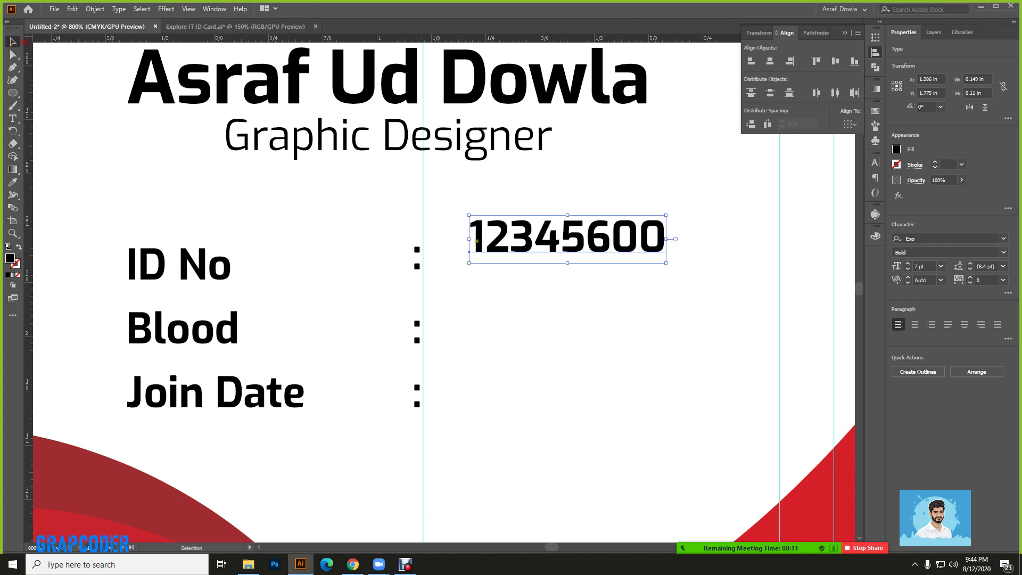
mouse_move(528, 250)
left_mouse_down()
mouse_move(505, 268)
mouse_move(514, 328)
left_mouse_up()
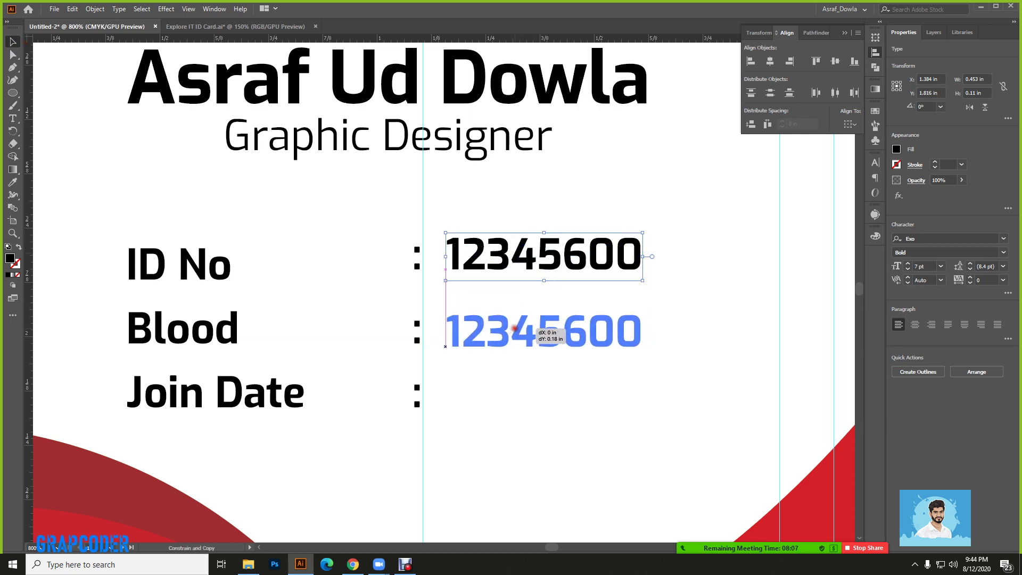
Change the copy in the Blood row to A+, then view the Explore IT ID Card reference
double_click(515, 330)
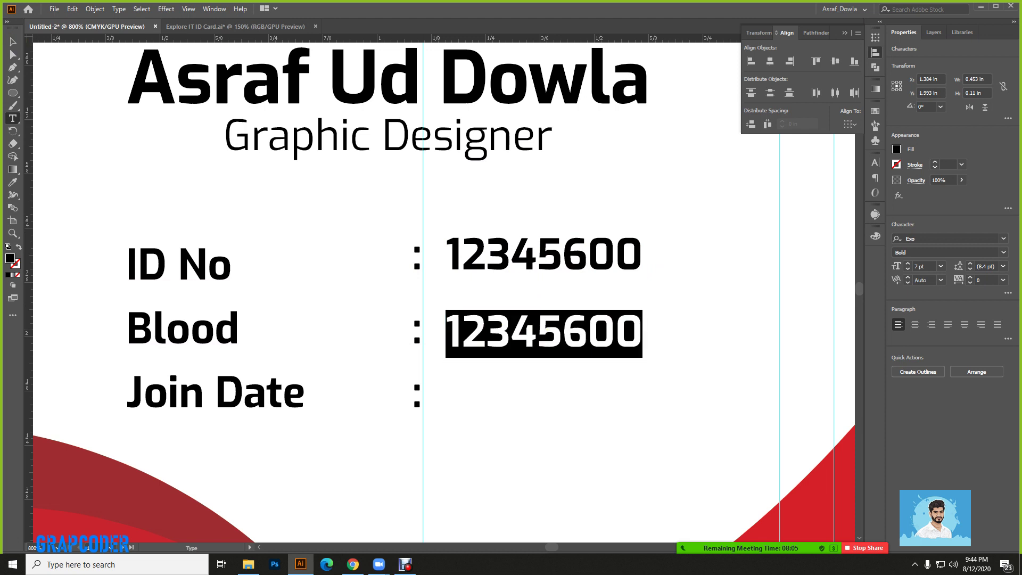
type("A")
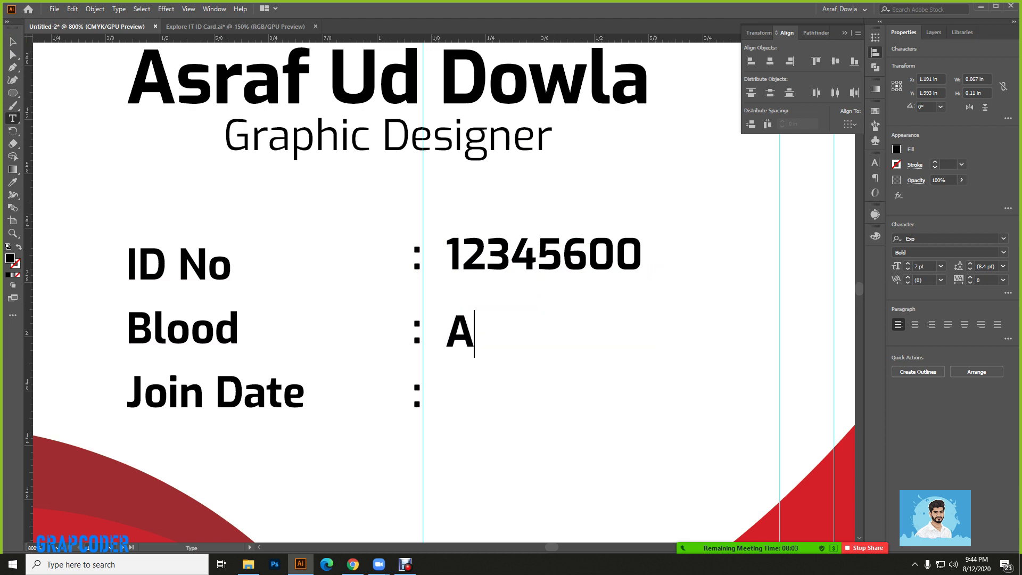
type("+")
key("shift+Left")
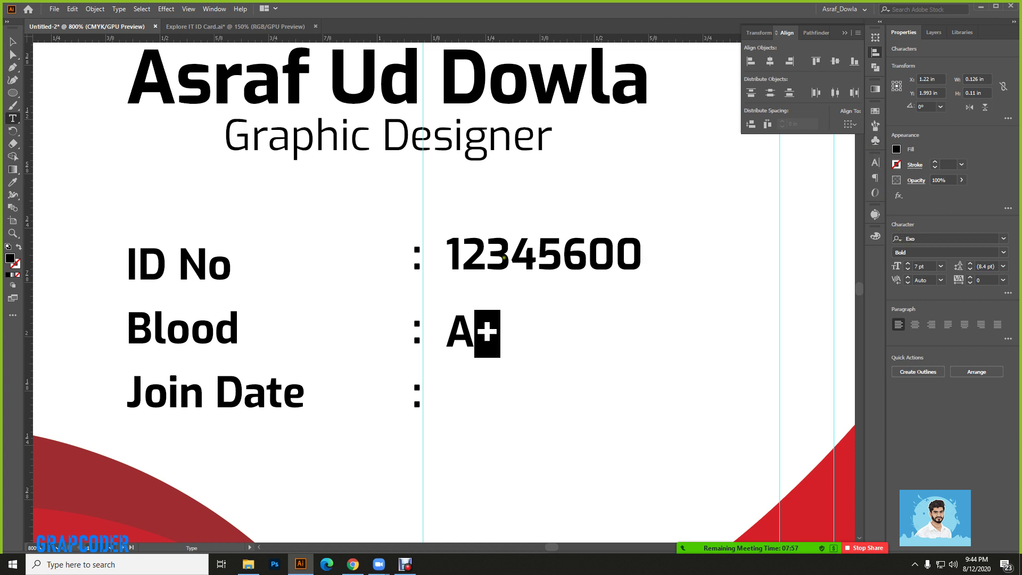
left_click(234, 26)
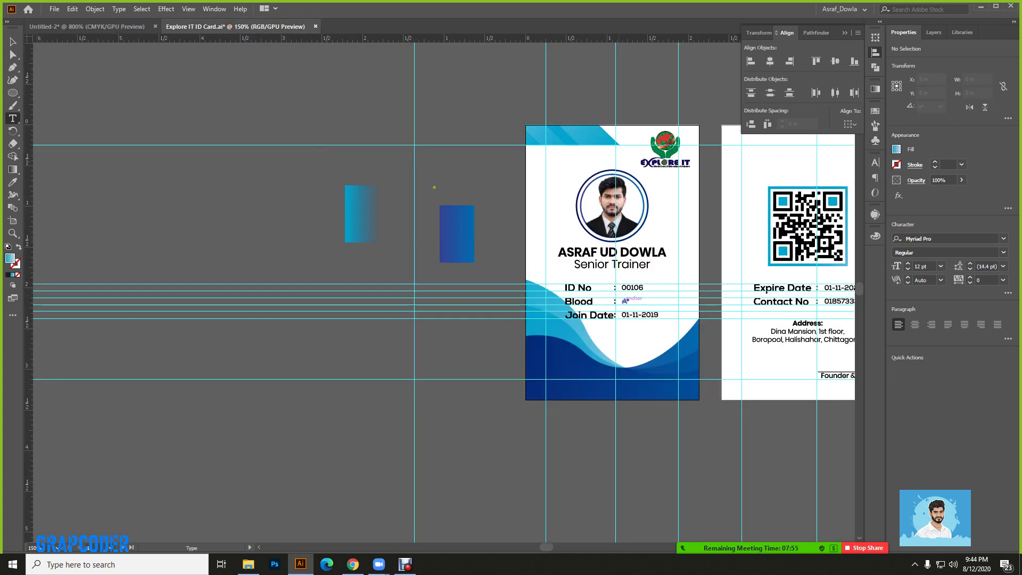
Back on the card, make the plus in A+ superscript via the Character options
left_click(94, 27)
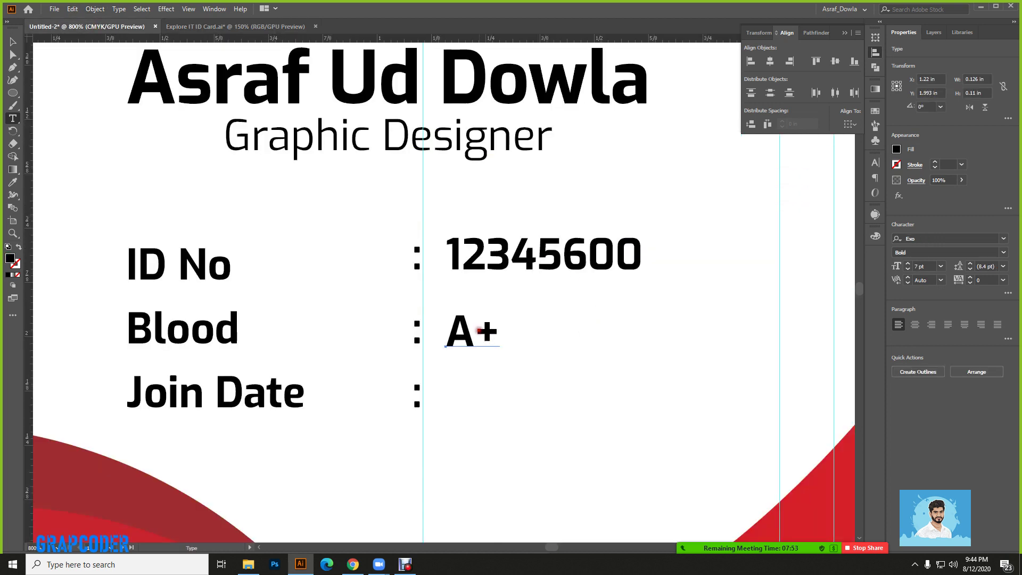
left_click(876, 162)
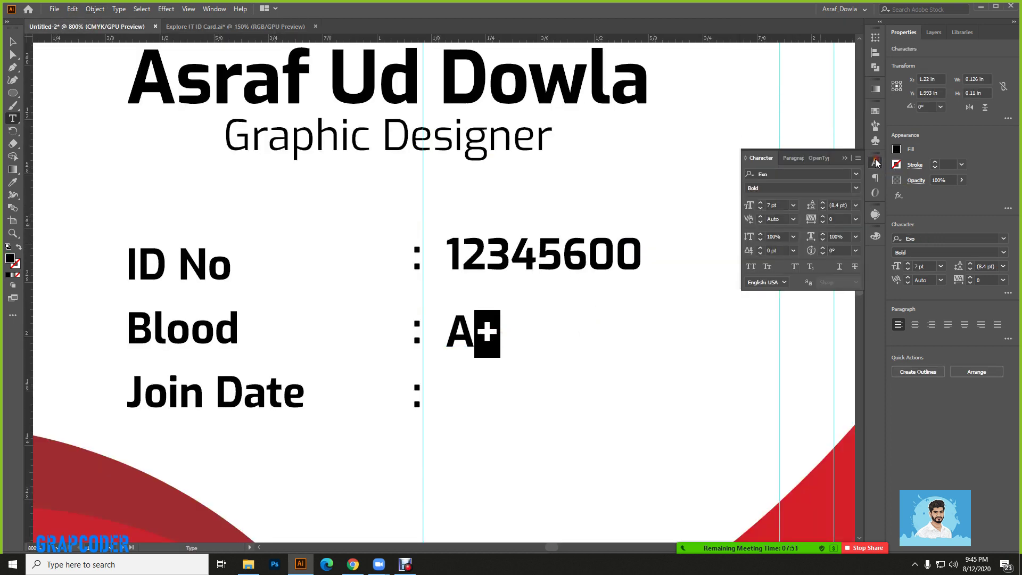
left_click(795, 266)
key("Escape")
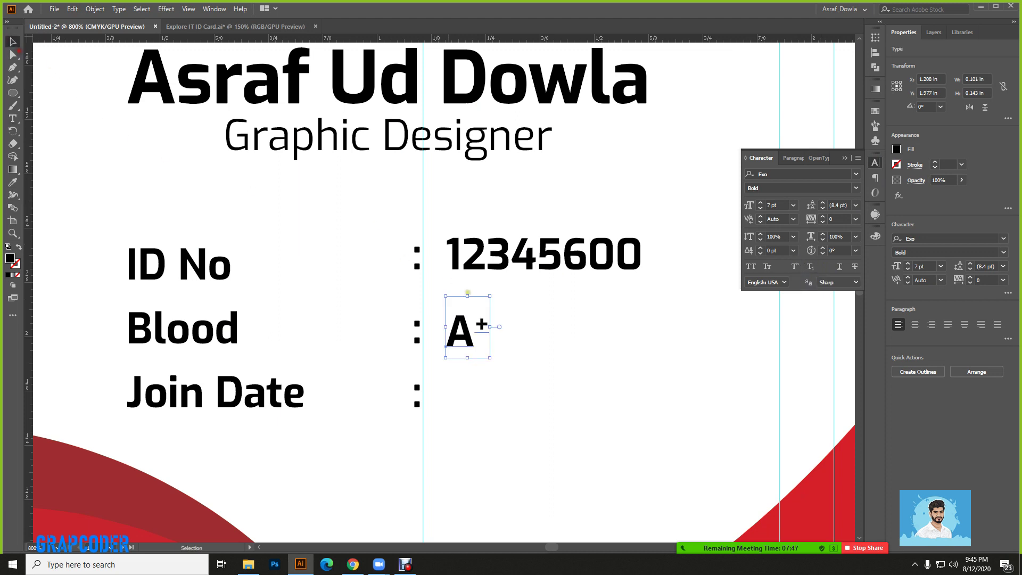
left_click(750, 373)
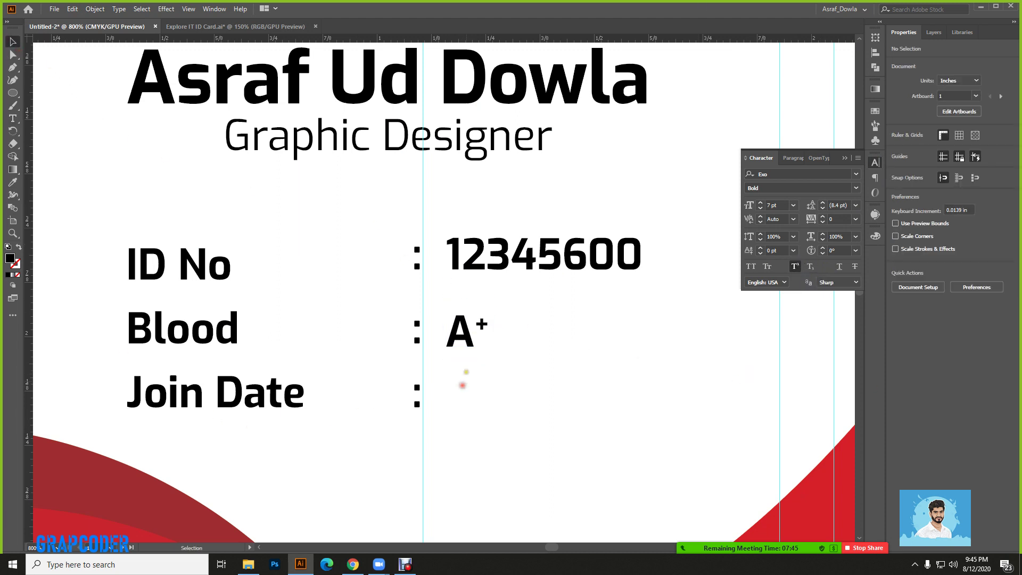
Copy A+ to the Join Date row, change it to 00-00-2020, and select all three values
left_click_drag(461, 335, 462, 400)
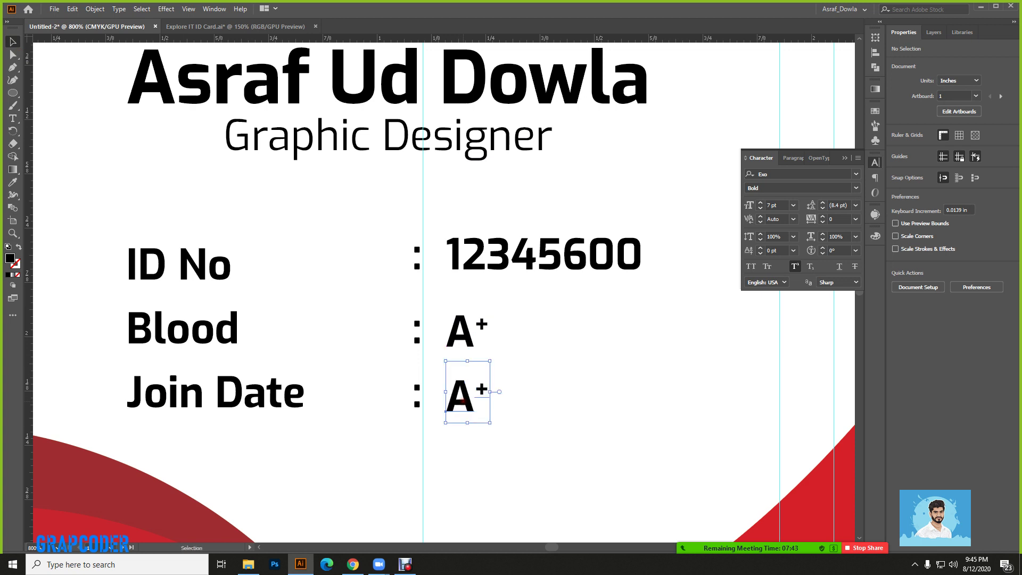
double_click(473, 394)
key("ctrl+a")
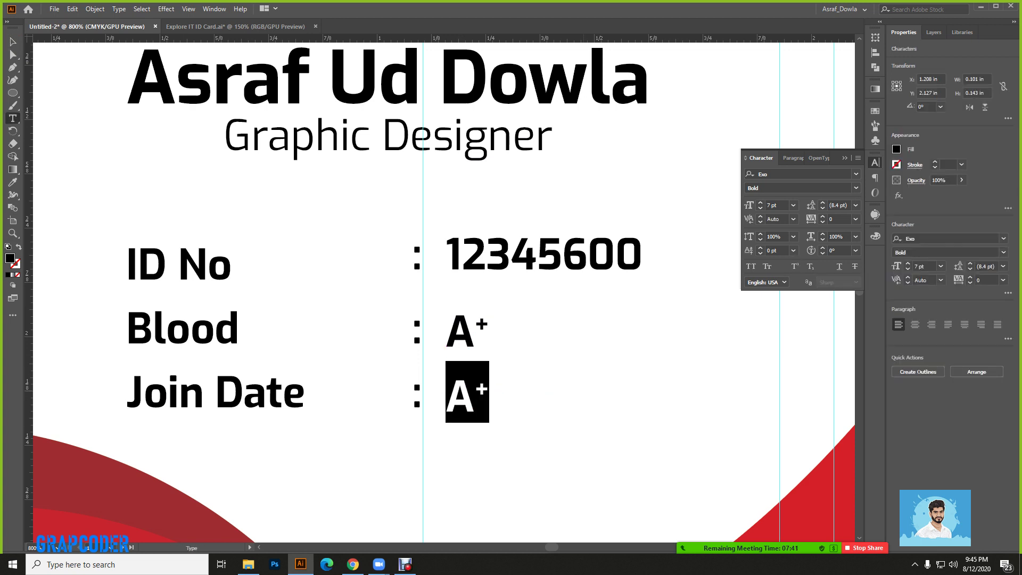
type("00-00")
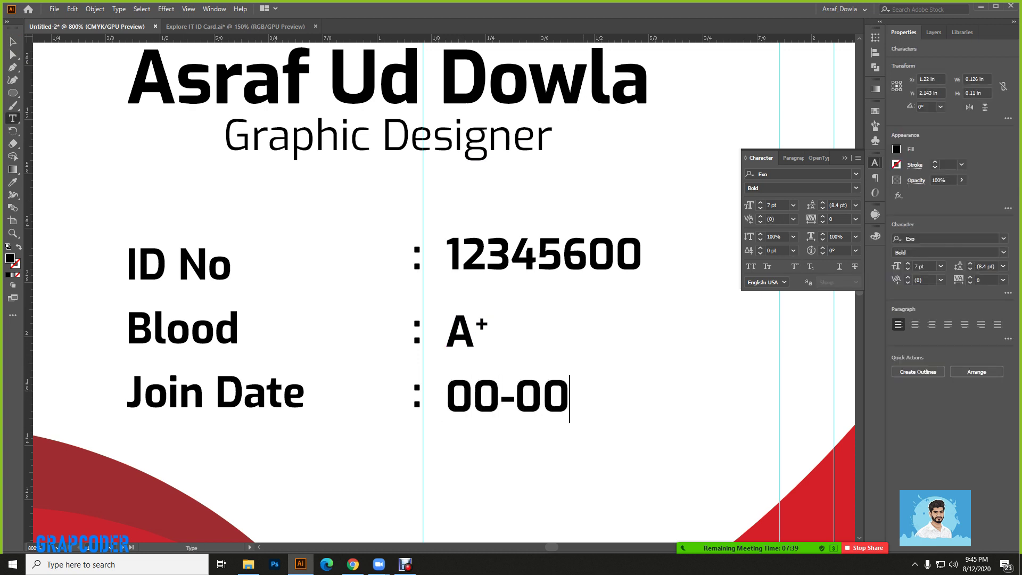
type("-2020")
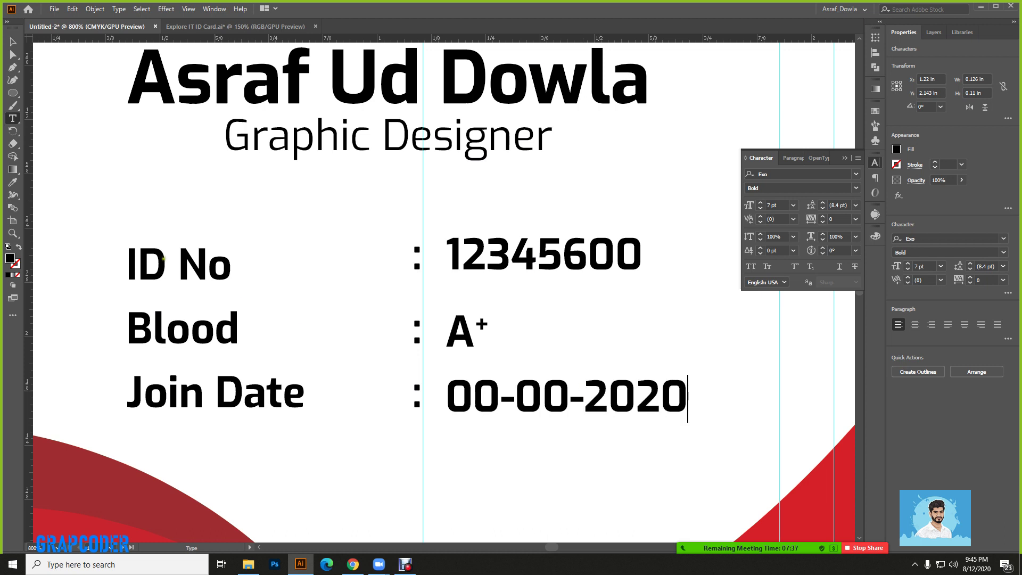
left_click(13, 42)
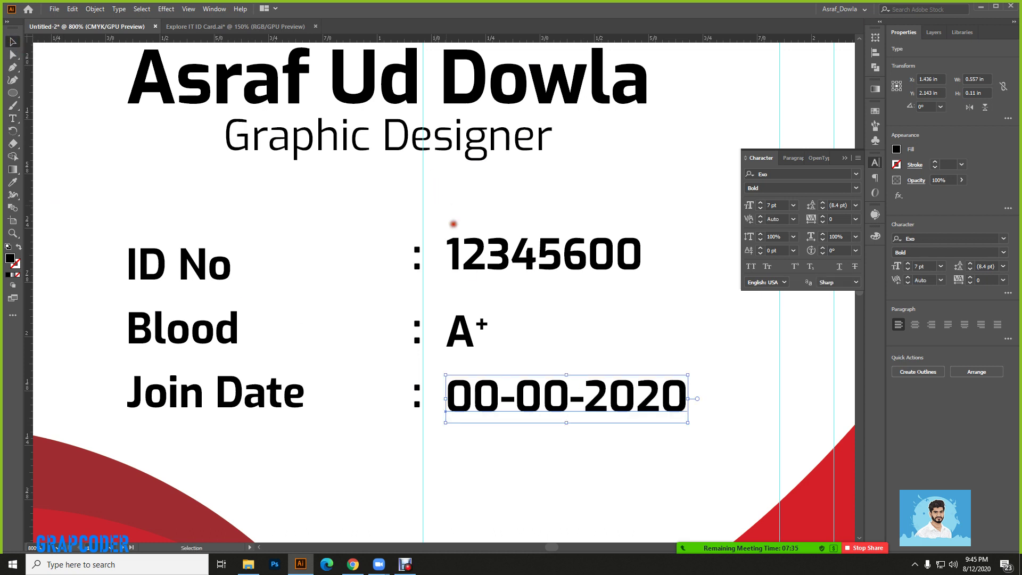
left_click_drag(453, 223, 567, 450)
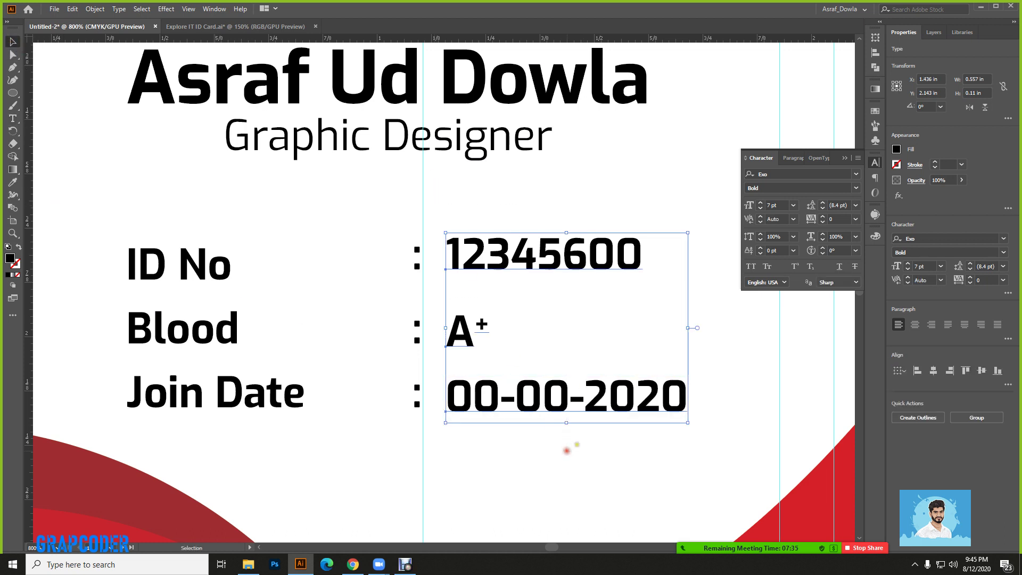
left_click(844, 159)
left_click(875, 52)
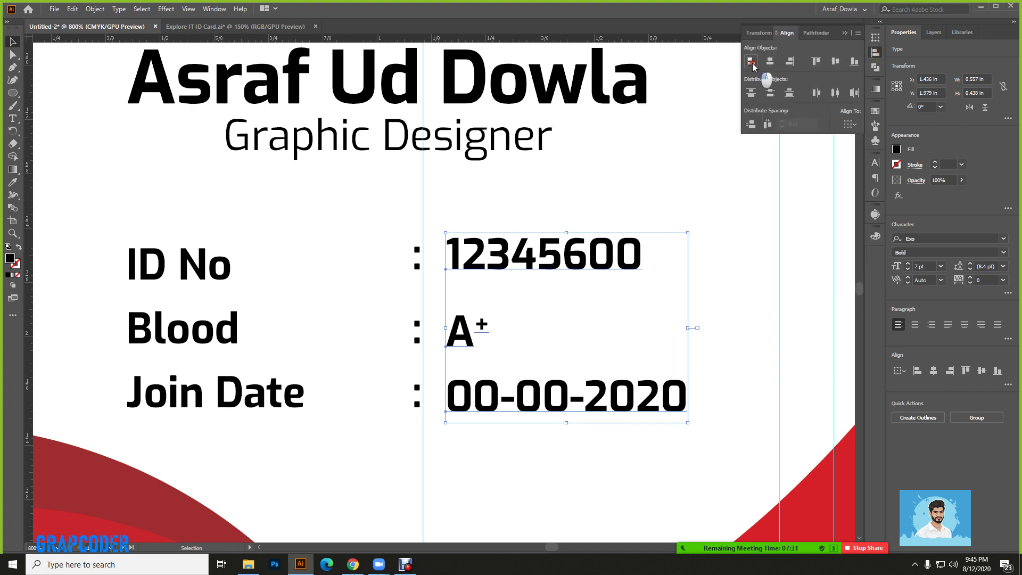
left_click(751, 62)
left_click(1005, 254)
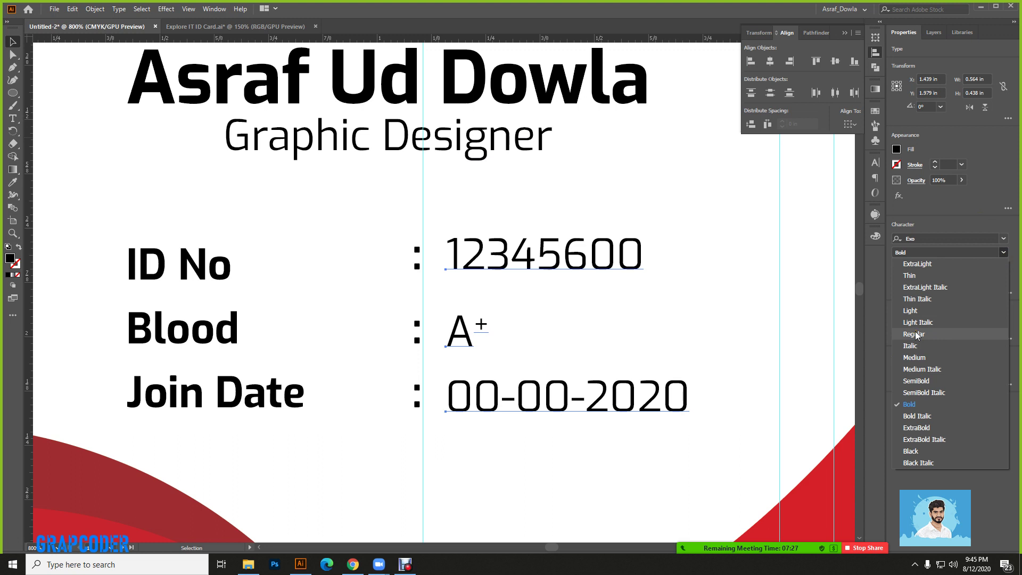
left_click(915, 334)
left_click(940, 267)
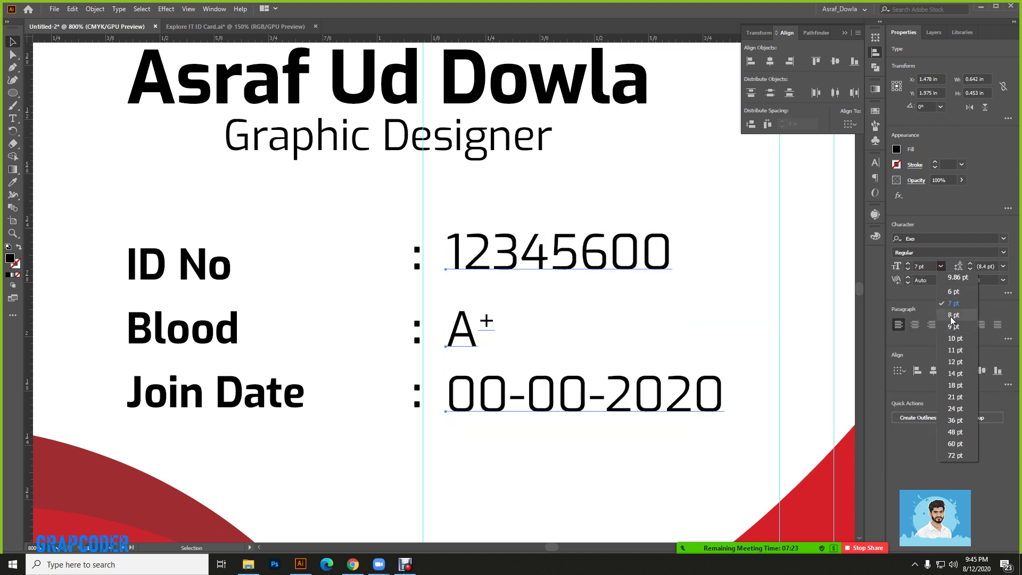
key("Escape")
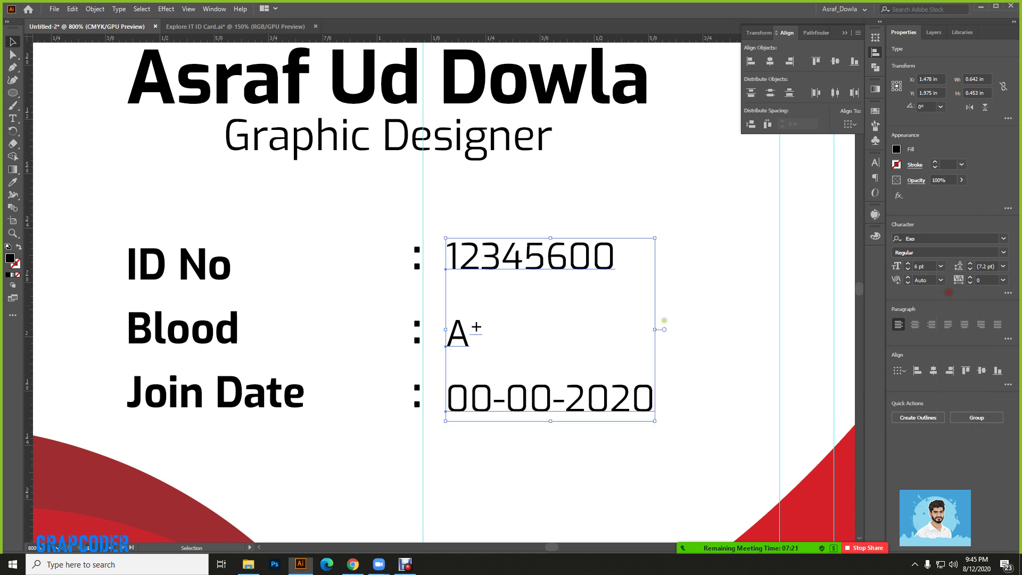
scroll(659, 326, "down", 3)
left_click_drag(633, 409, 624, 394)
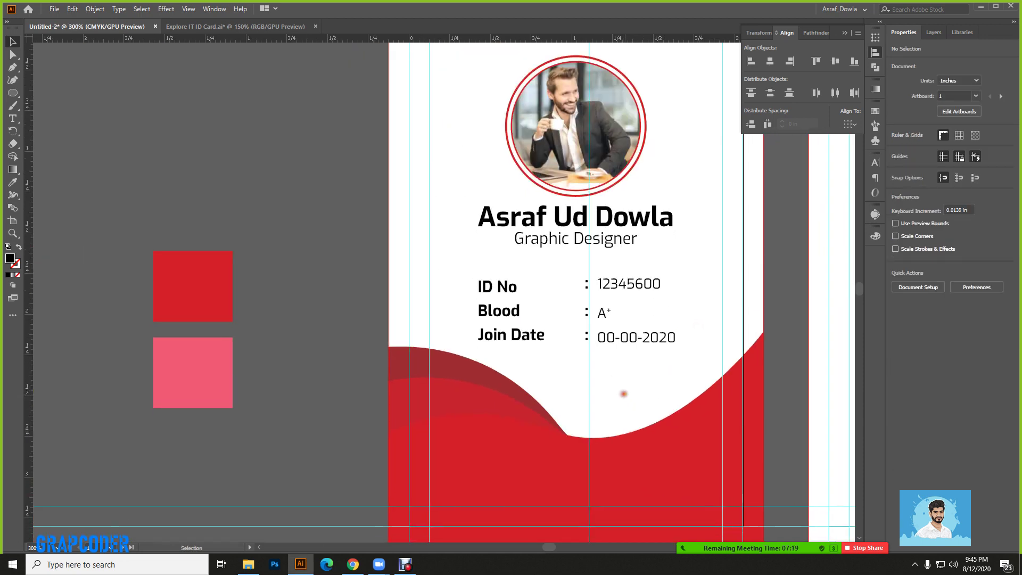
scroll(621, 383, "down", 2)
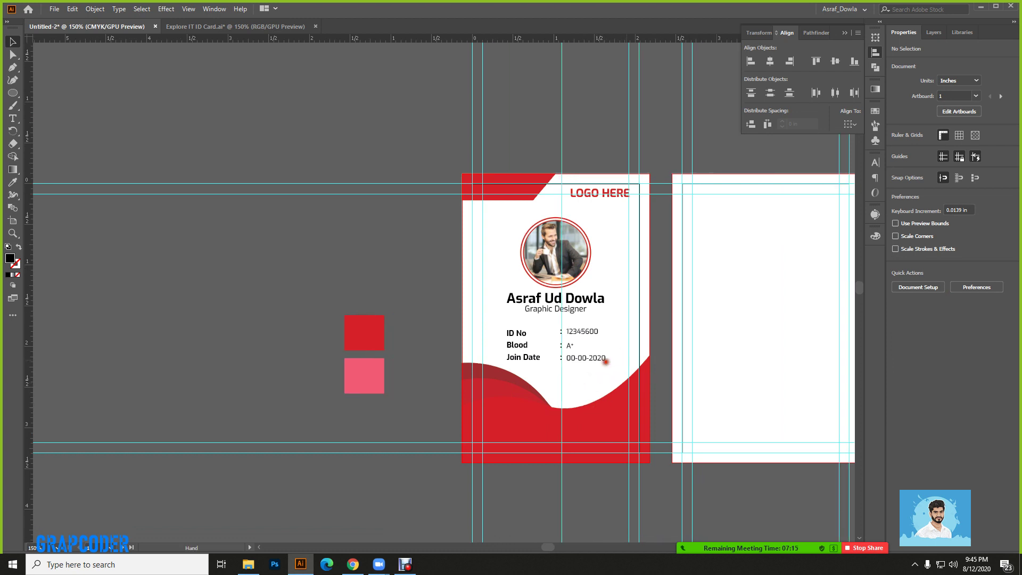
left_click_drag(619, 350, 578, 349)
left_click_drag(597, 270, 597, 305)
scroll(597, 305, "down", 1)
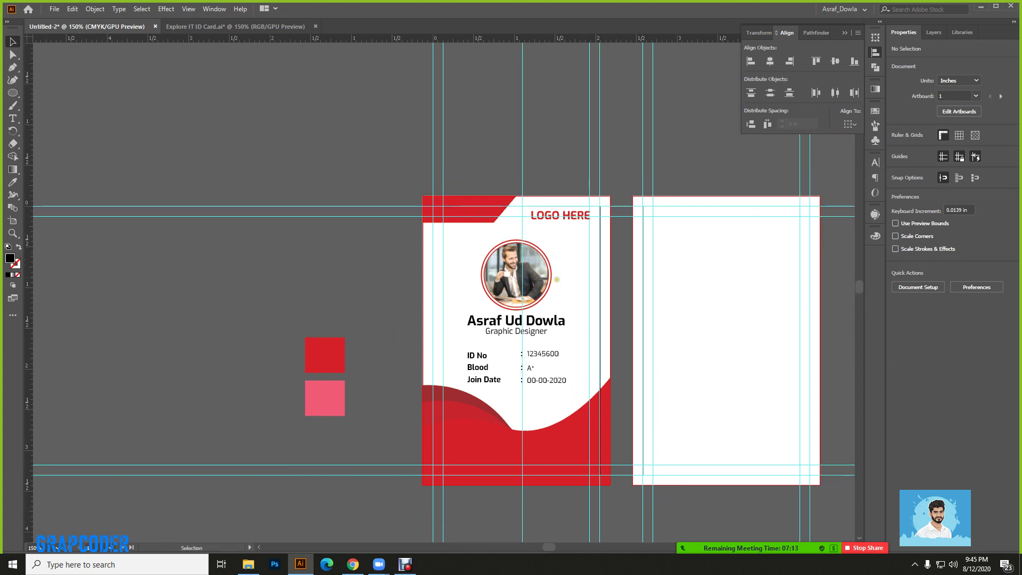
scroll(563, 290, "up", 1)
scroll(563, 290, "up", 2)
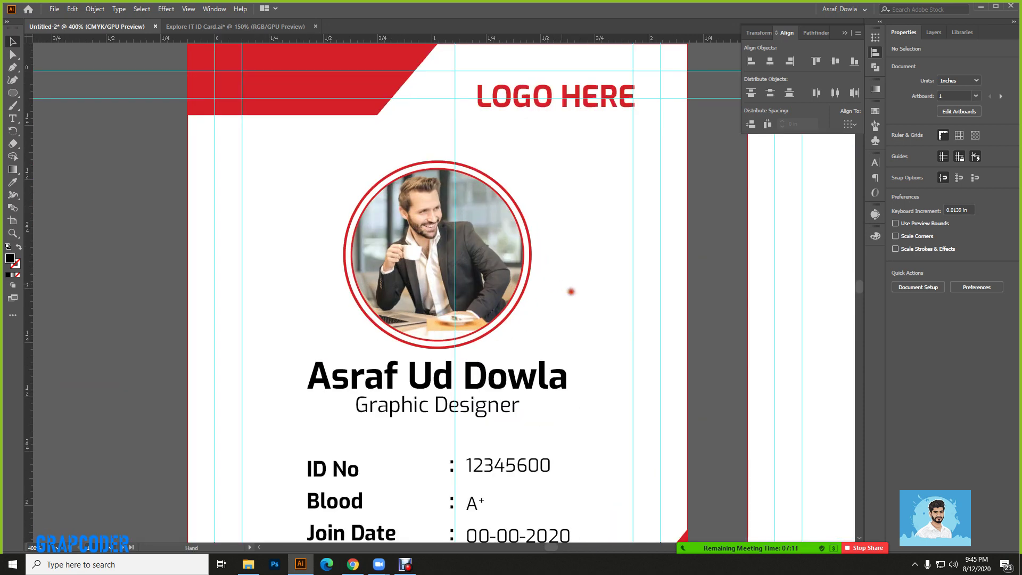
scroll(577, 301, "up", 1)
scroll(575, 297, "up", 1)
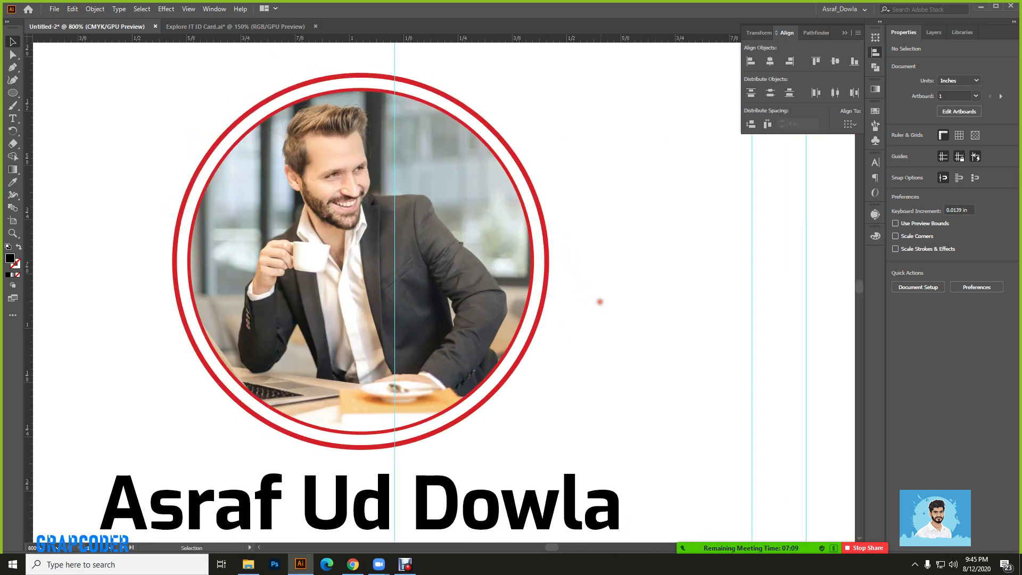
scroll(600, 299, "down", 1)
scroll(600, 298, "down", 1)
scroll(599, 294, "down", 1)
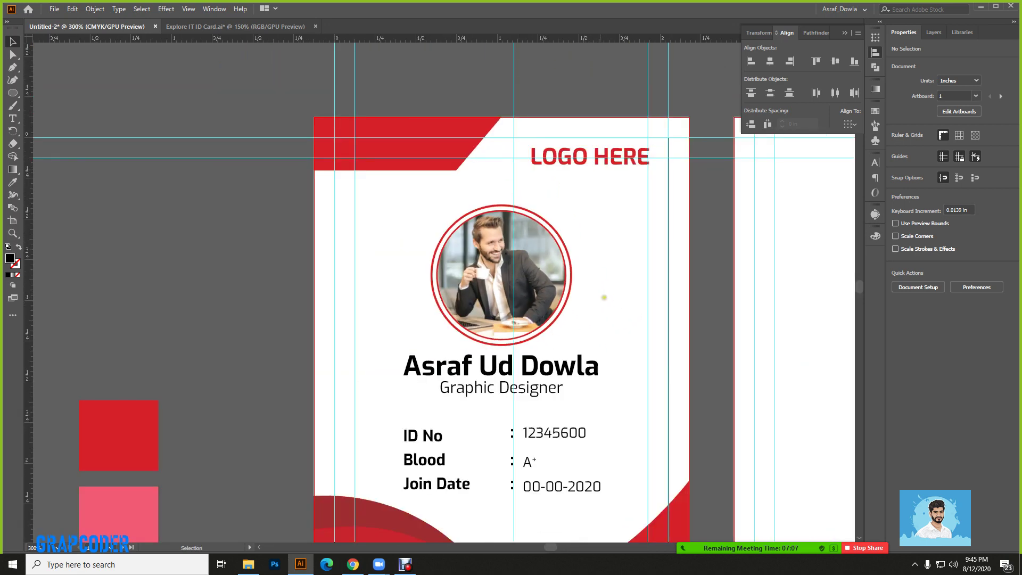
scroll(628, 284, "up", 1)
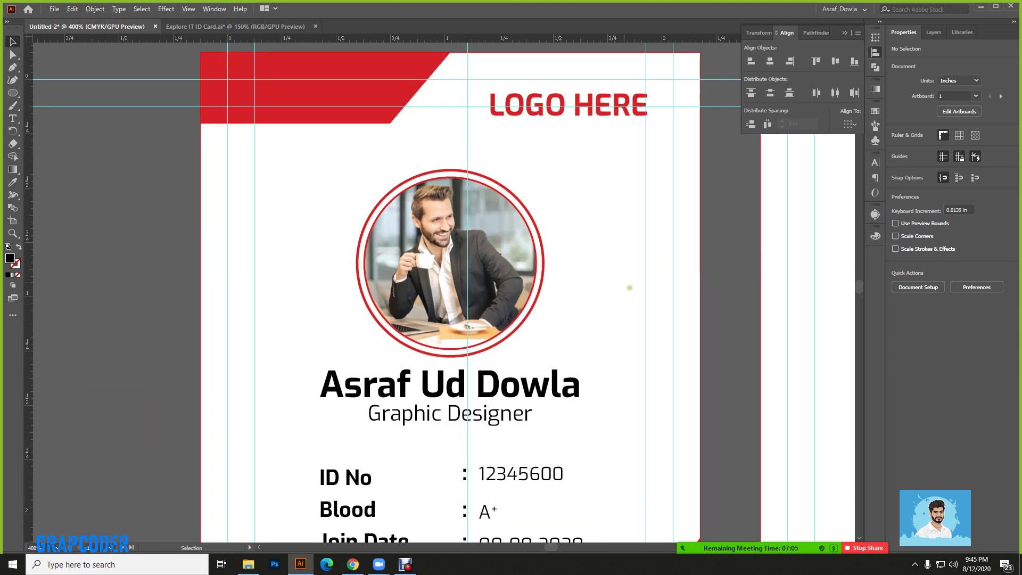
left_click_drag(630, 287, 568, 269)
scroll(569, 270, "down", 2)
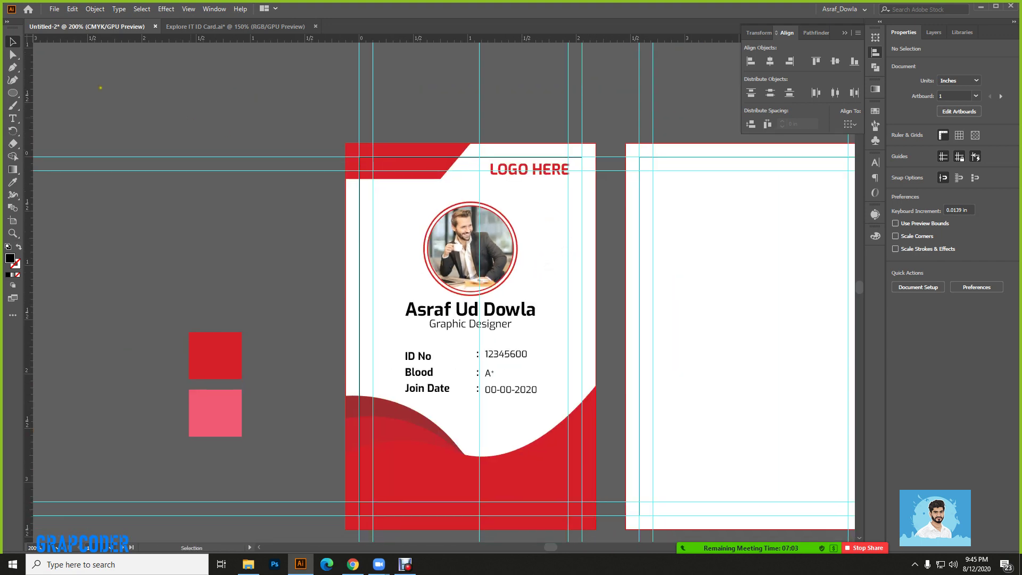
Draw a narrow vertical rectangle along the card's right edge, from below the logo text to above the wave
left_click(13, 92)
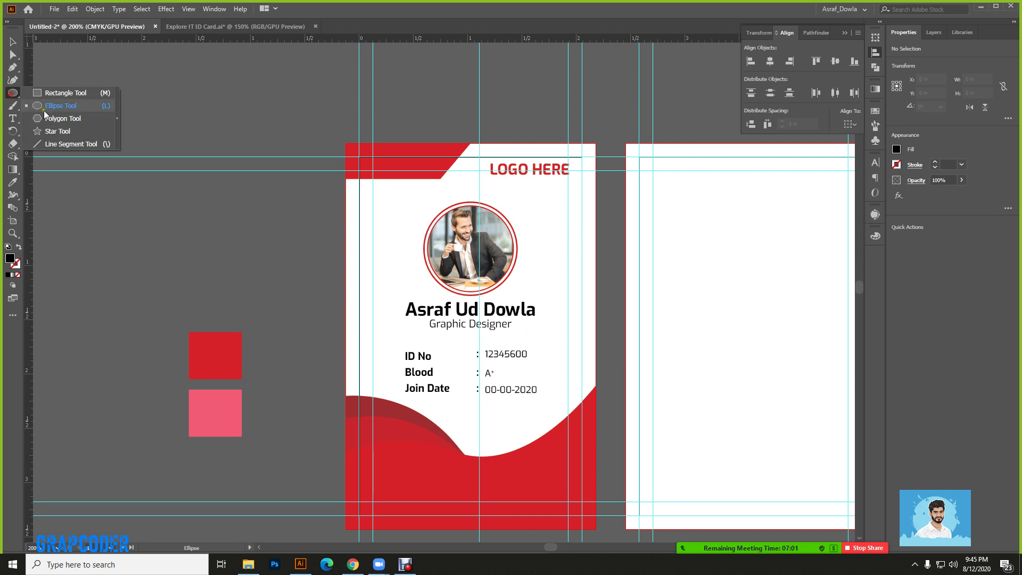
left_click(55, 94)
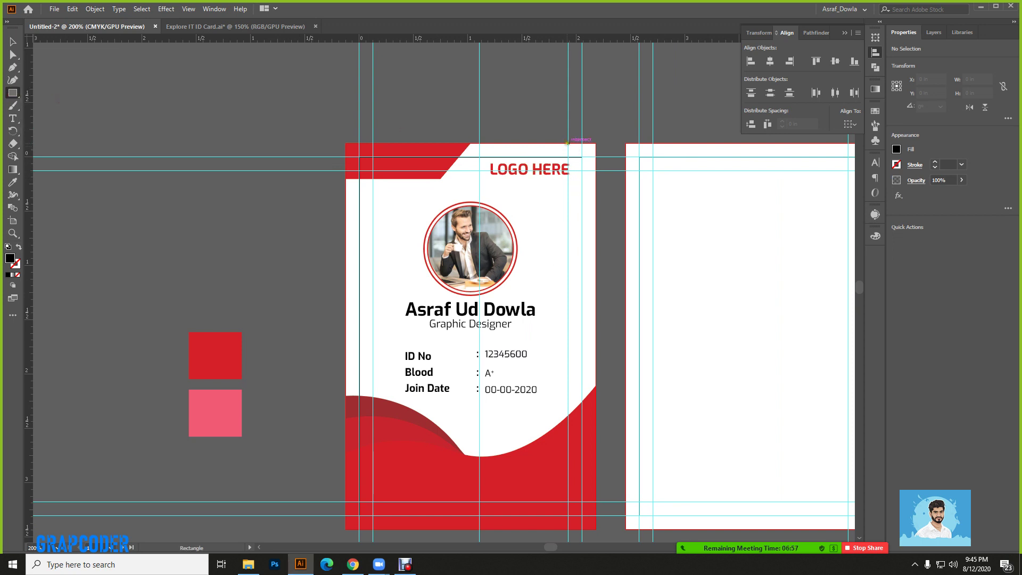
left_click_drag(568, 143, 582, 403)
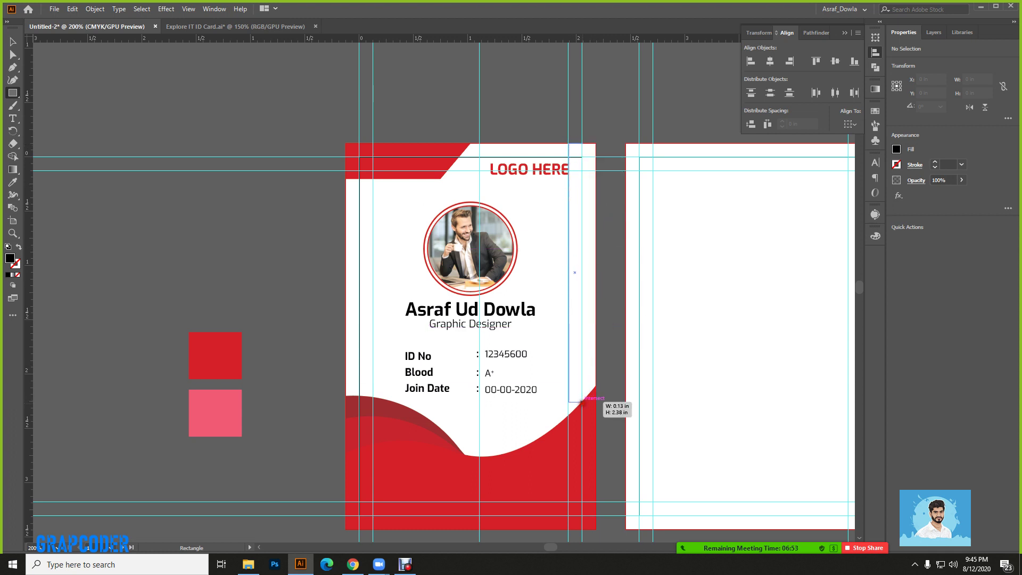
left_click_drag(582, 402, 582, 382)
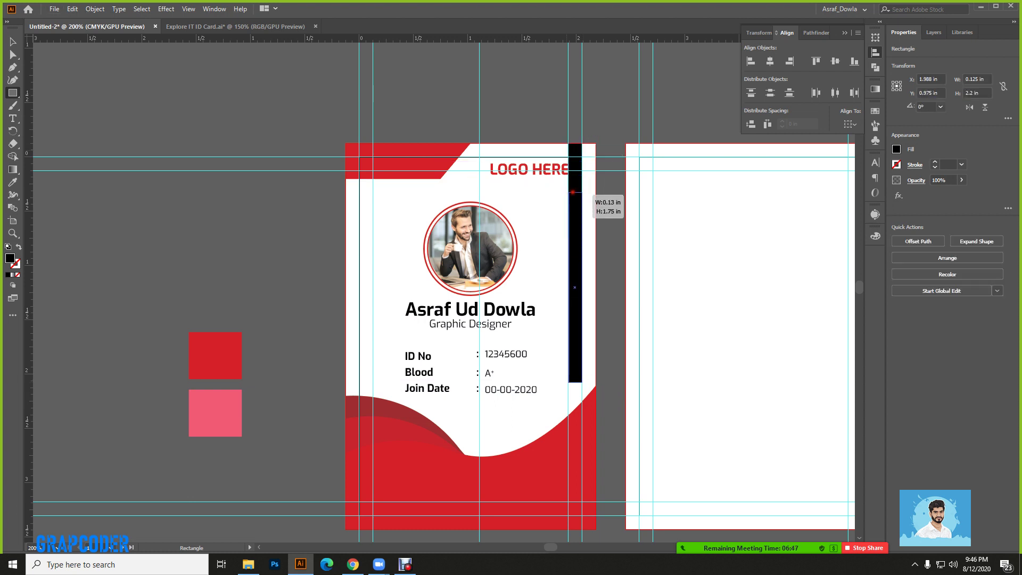
left_click_drag(573, 168, 575, 192)
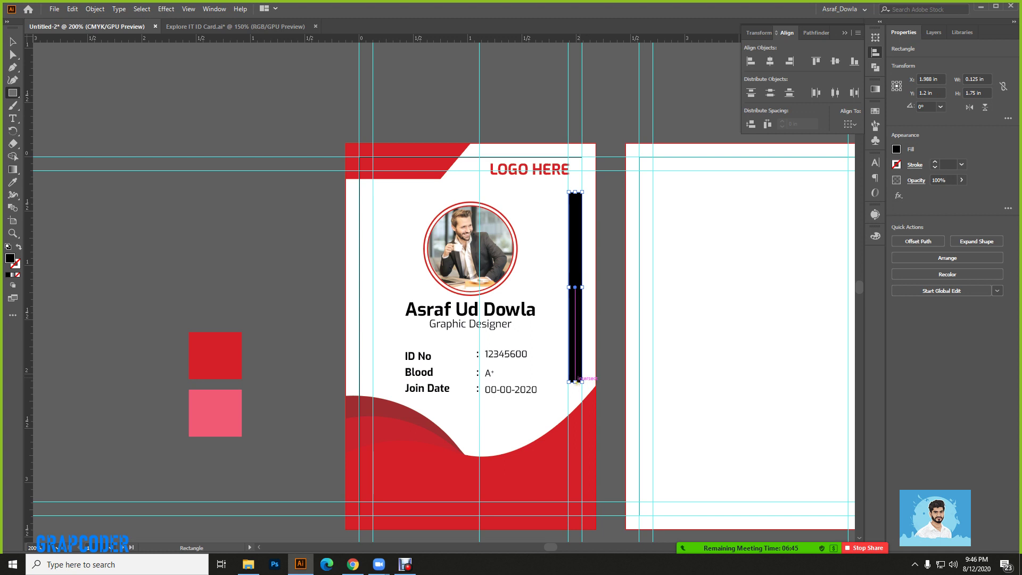
left_click_drag(576, 382, 575, 376)
Fill the bar with the card's red using the Eyedropper, then deselect it
key("i")
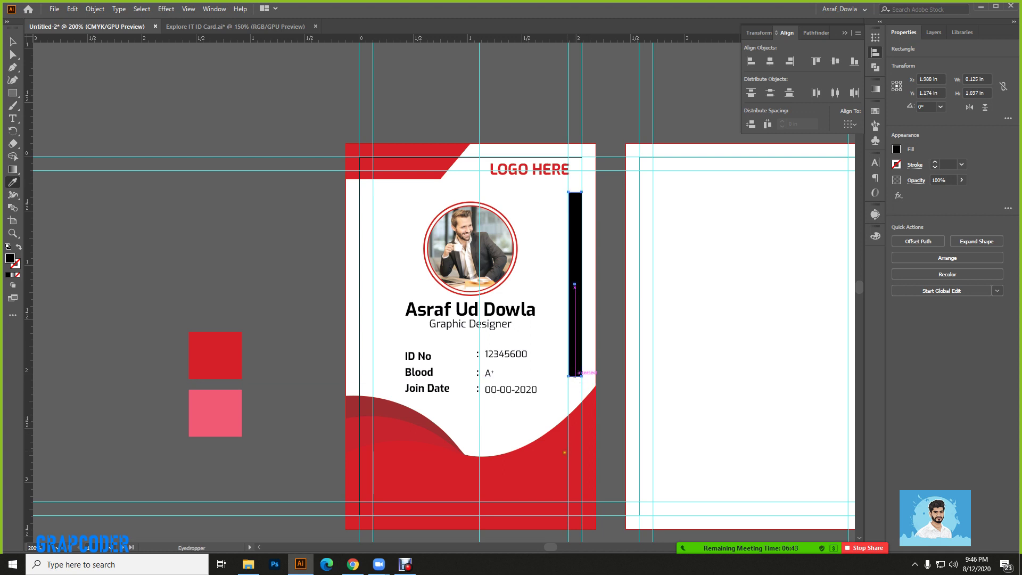
left_click(557, 442)
left_click(13, 42)
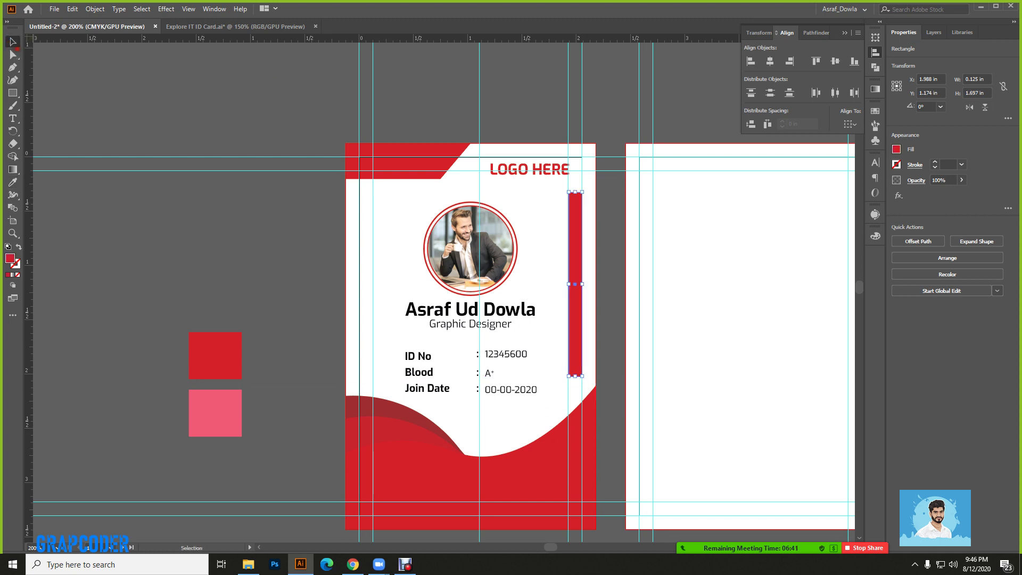
left_click(165, 62)
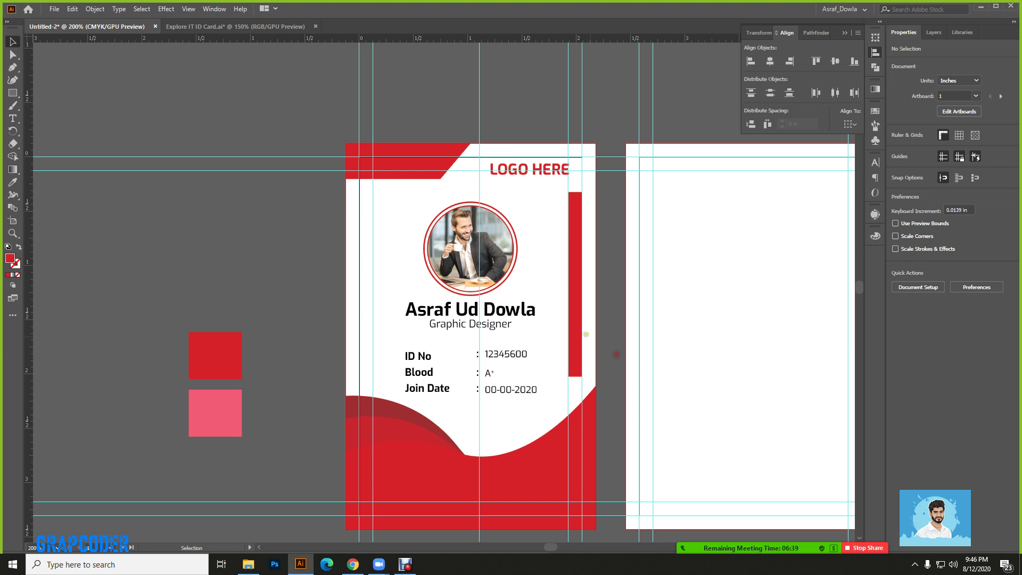
scroll(586, 334, "up", 3)
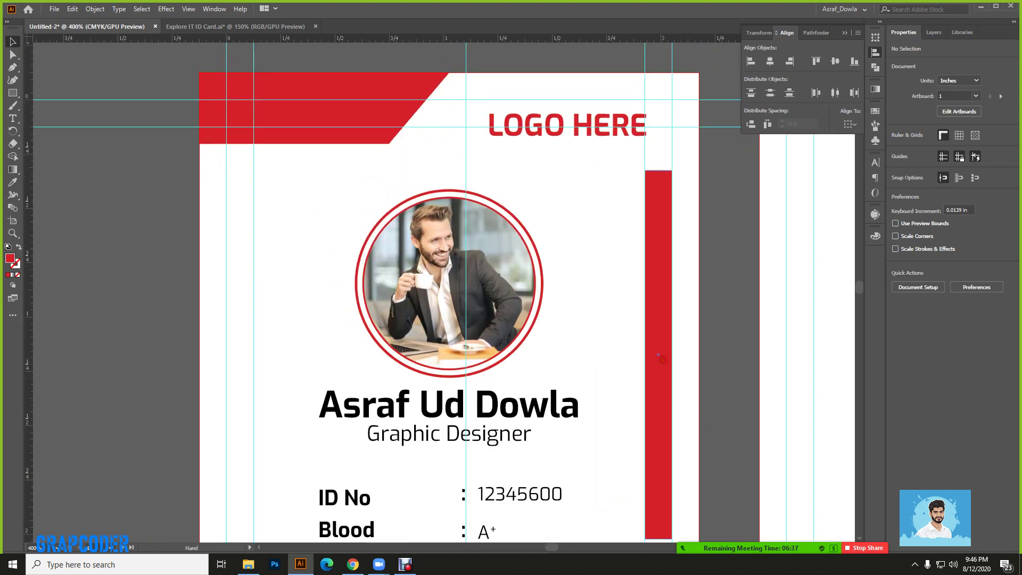
Pan to the top of the red bar and select an anchor on its left edge with Direct Selection
left_click_drag(659, 355, 660, 357)
scroll(653, 268, "up", 3)
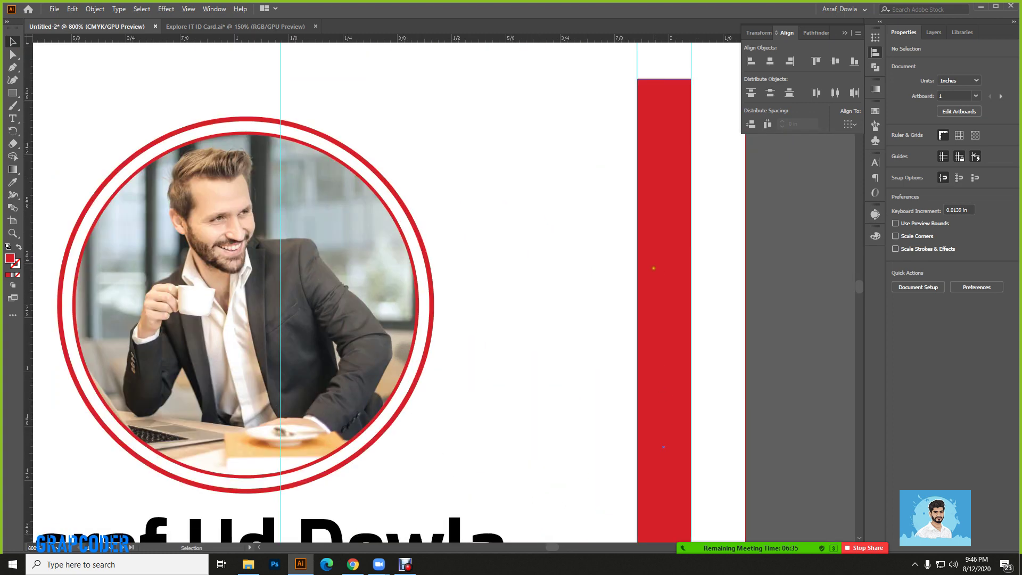
left_click_drag(653, 267, 656, 313)
key("a")
left_click(643, 307)
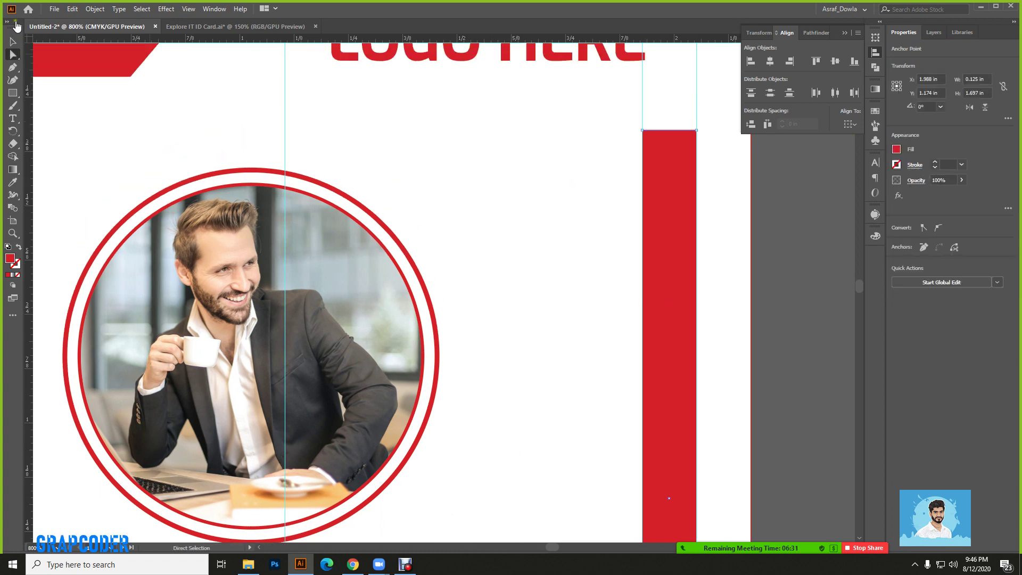
left_click(13, 41)
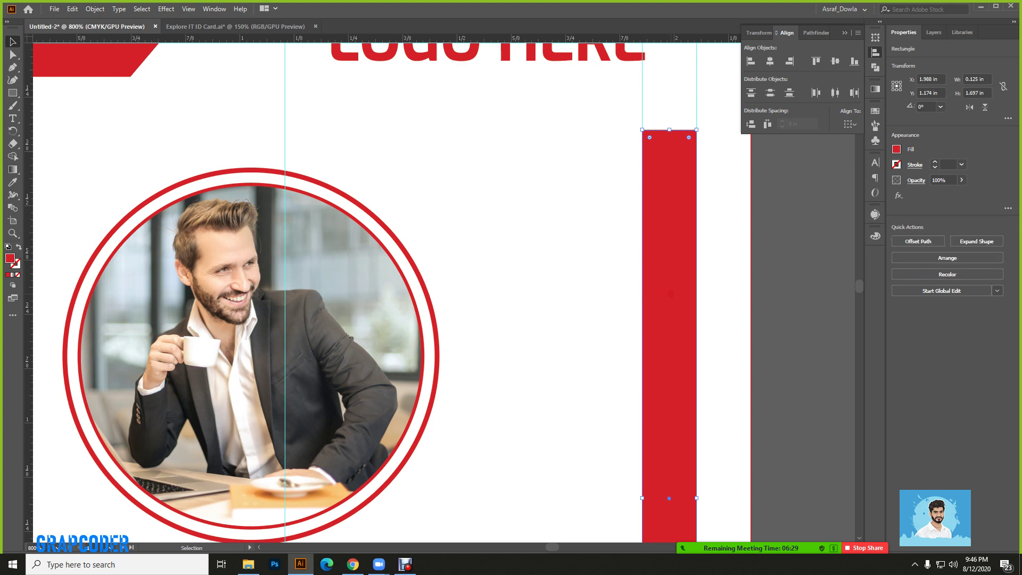
key("a")
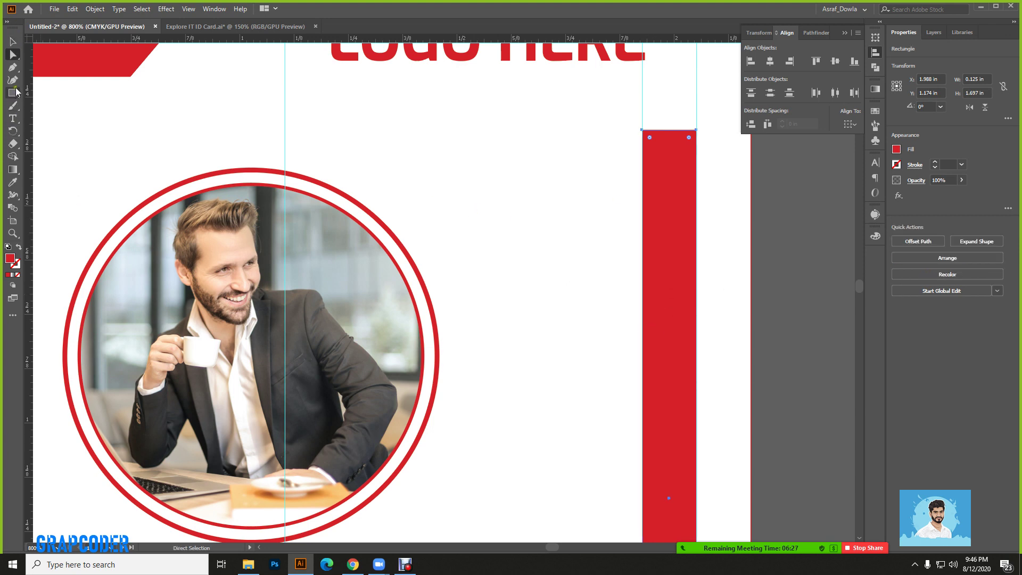
left_click_drag(13, 54, 45, 68)
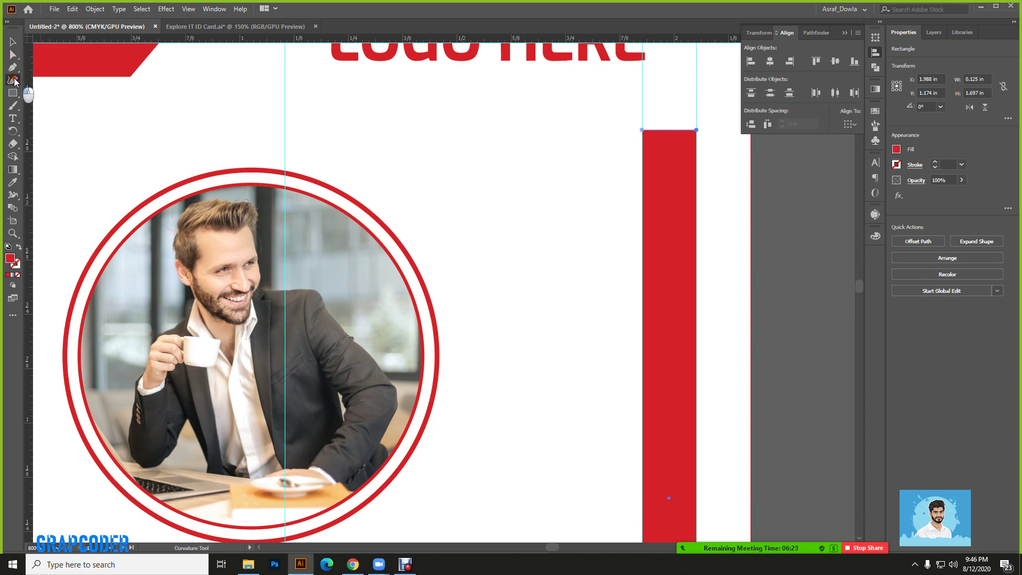
left_click(12, 57)
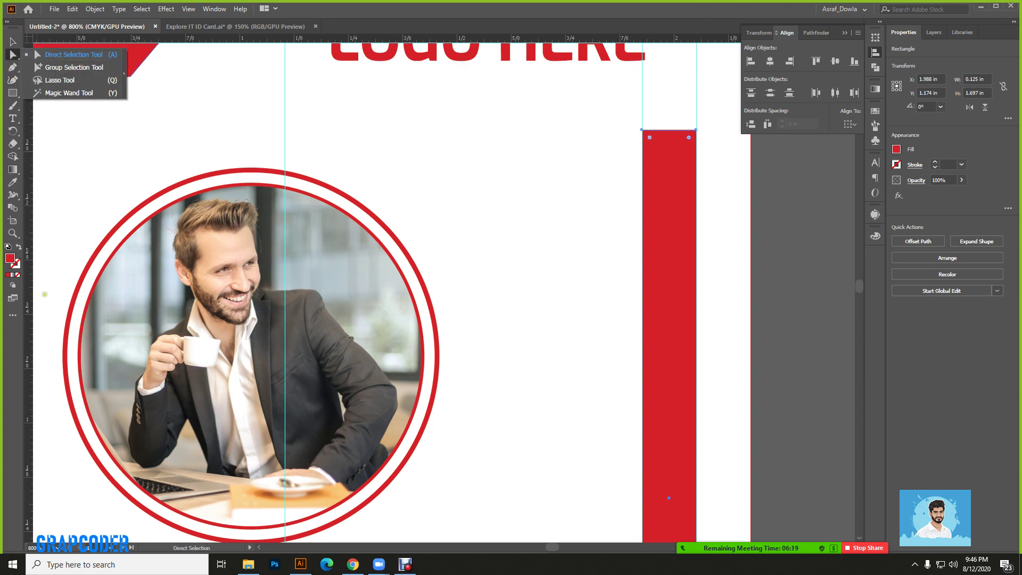
Add an anchor point on the bar's left edge with the Add Anchor Point tool
left_click(13, 315)
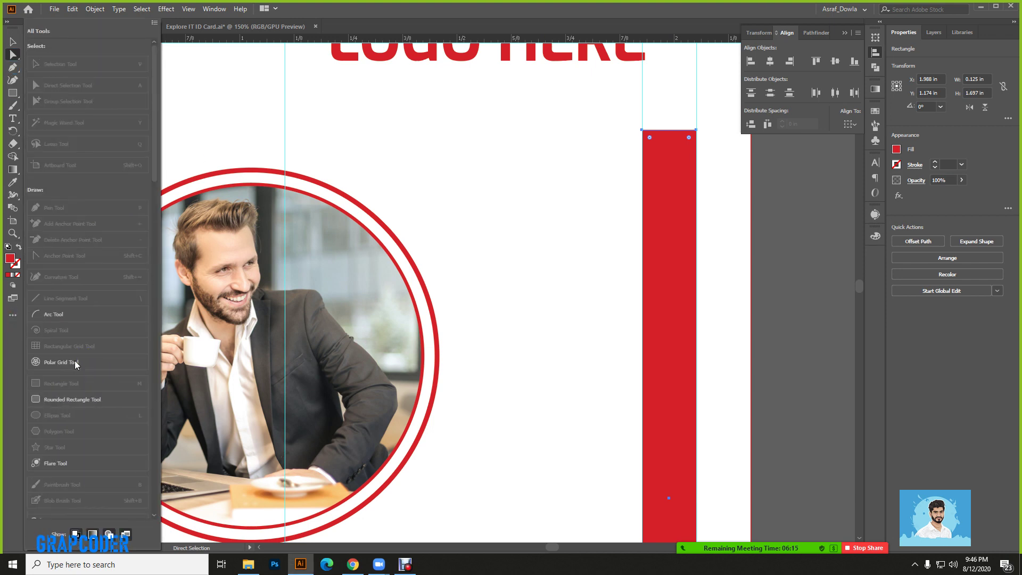
scroll(75, 360, "down", 5)
scroll(83, 348, "up", 5)
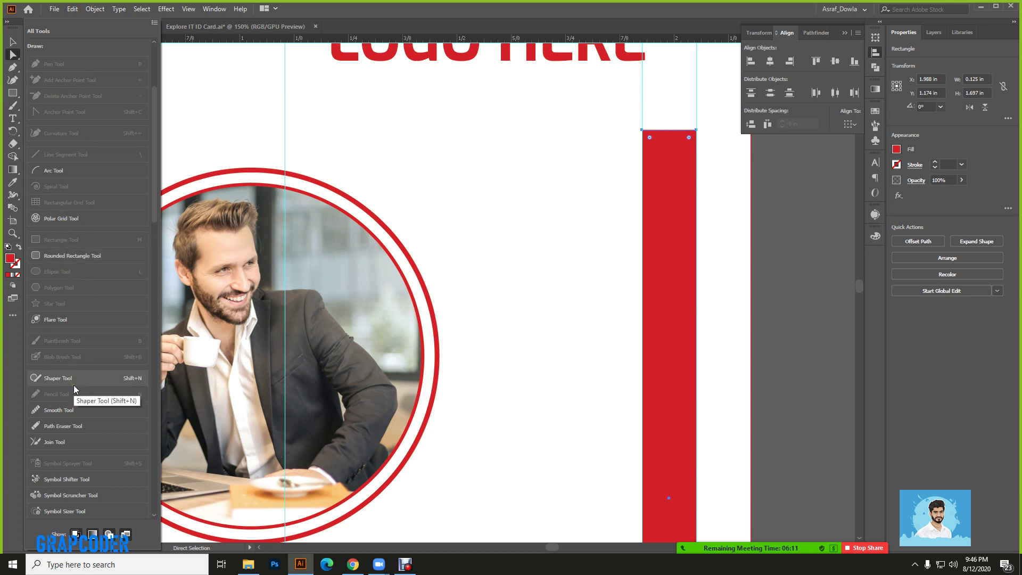
scroll(75, 385, "up", 3)
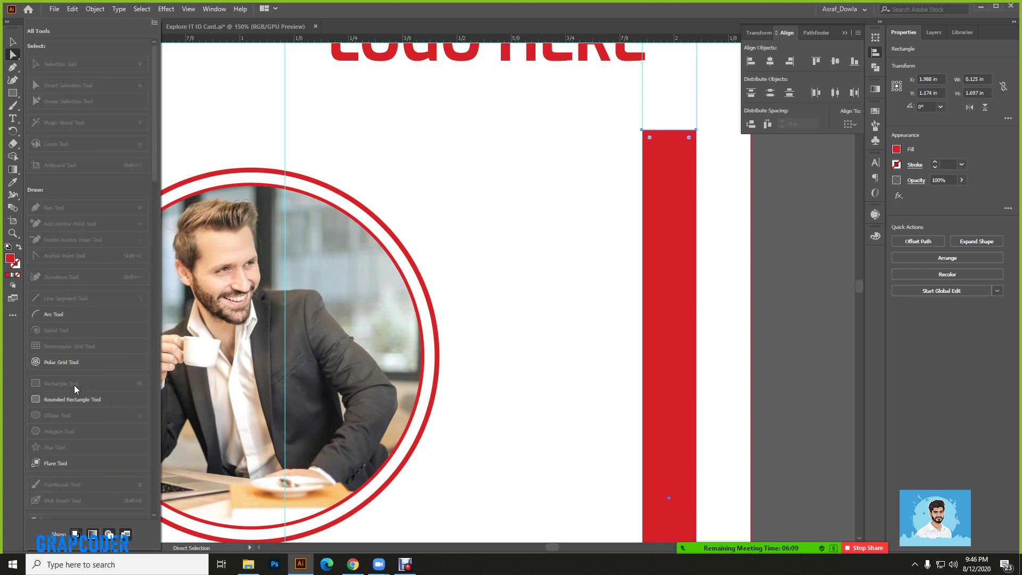
left_click(14, 42)
left_click(14, 54)
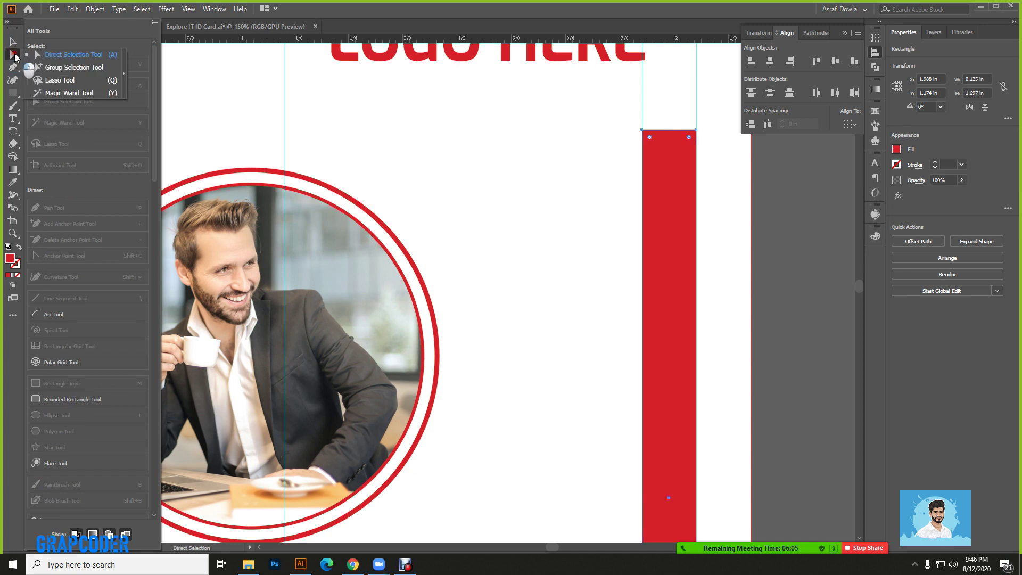
left_click(13, 67)
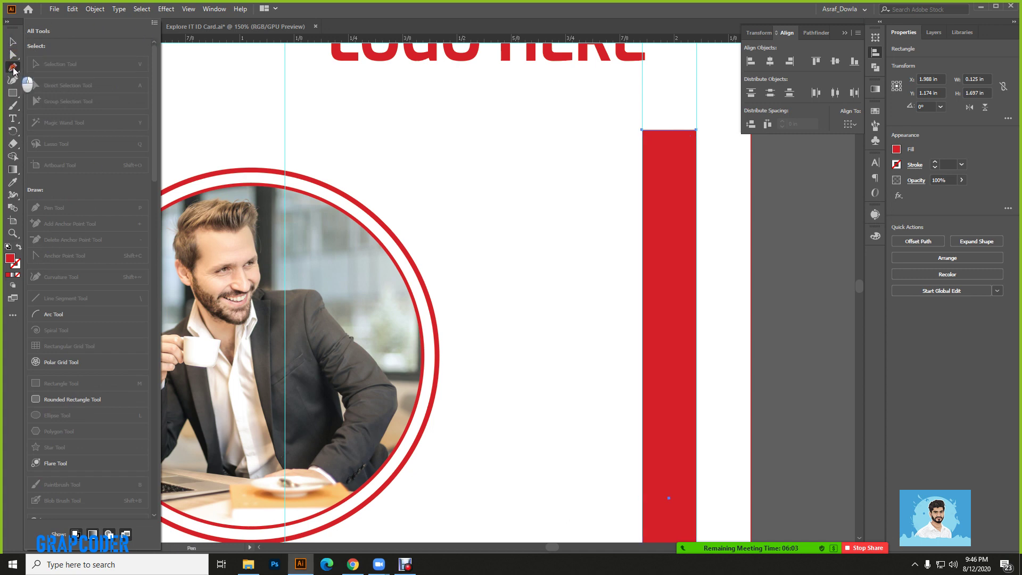
left_click(63, 90)
left_click(643, 289)
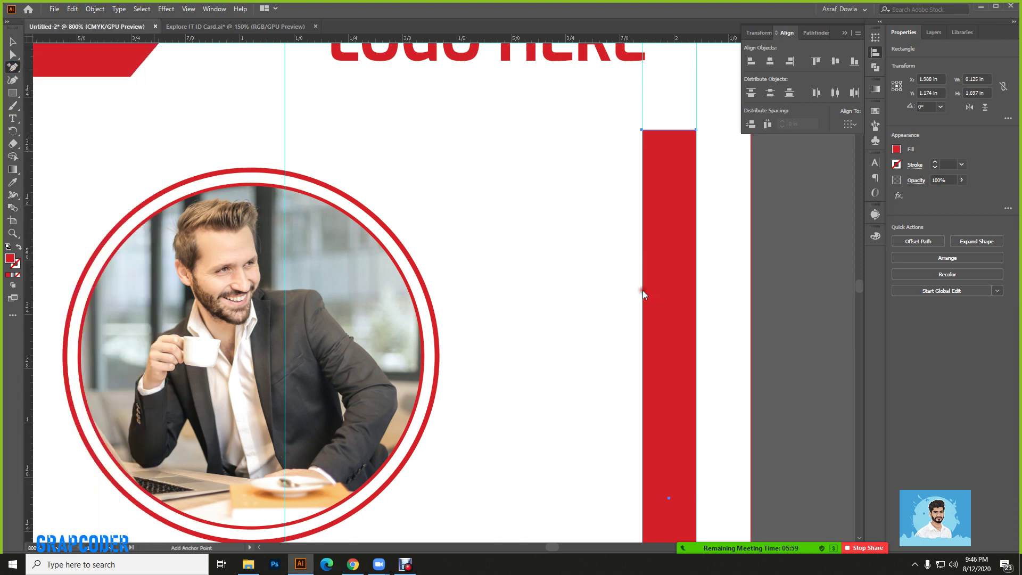
left_click(643, 290)
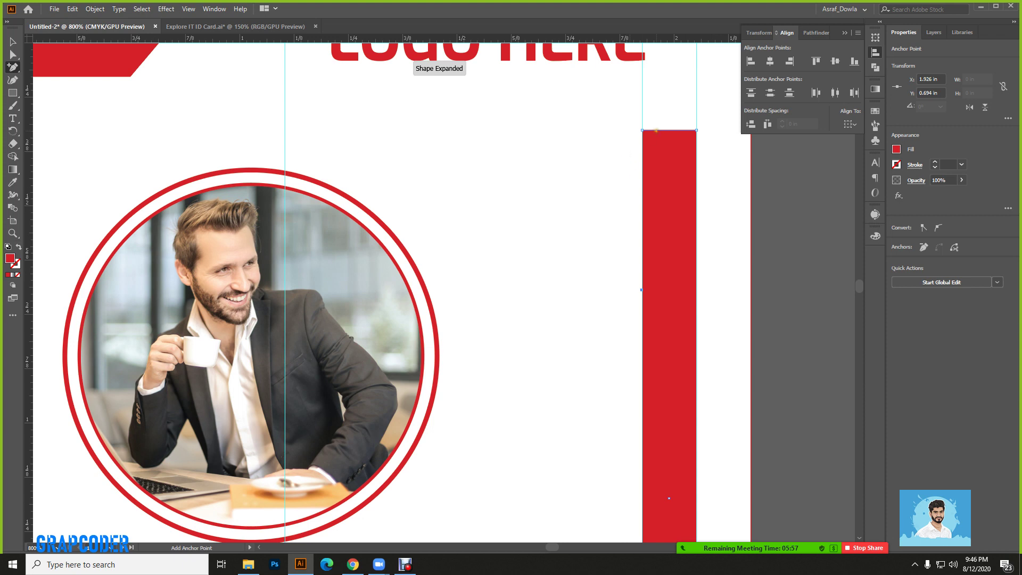
Drag the bar's top-left corner left into a diagonal wedge and nudge it slightly right
key("a")
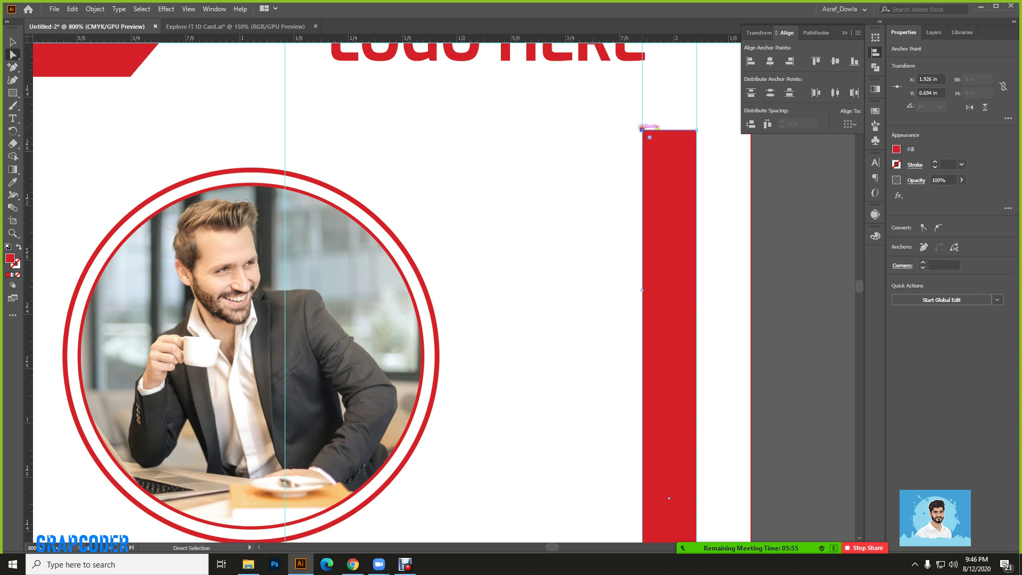
left_click_drag(641, 129, 461, 129)
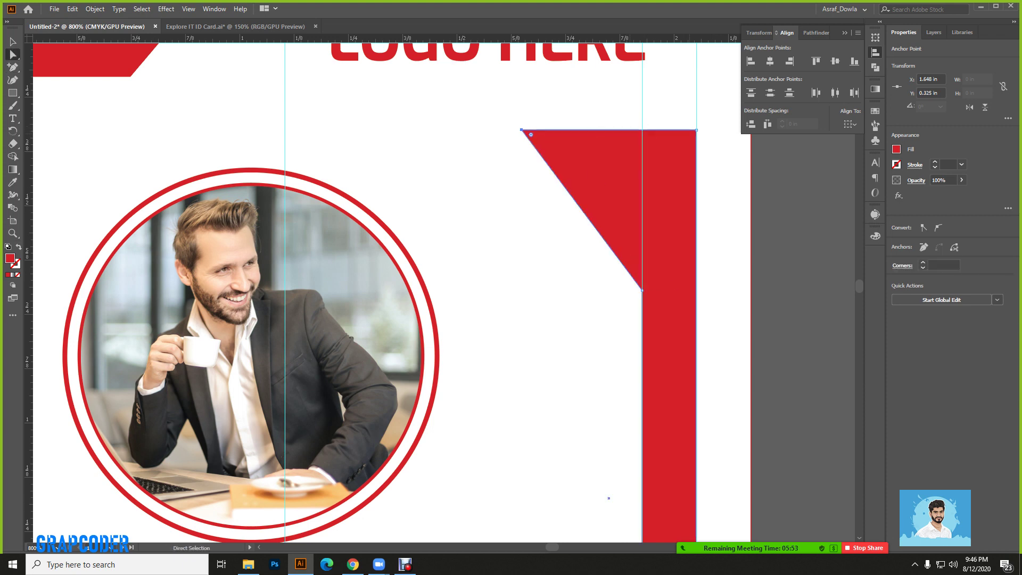
key("Right")
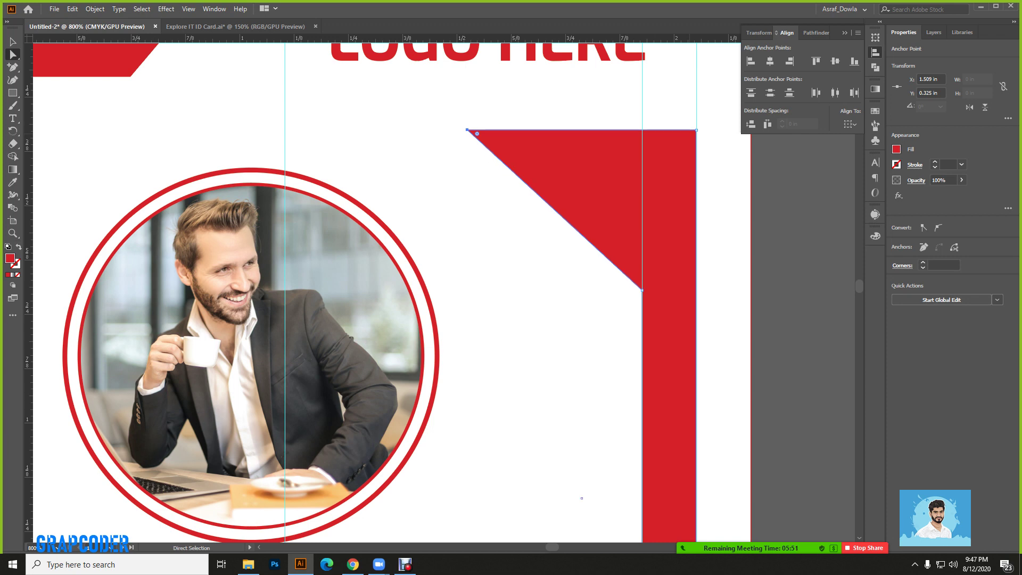
key("Right")
key("Right")
key("v")
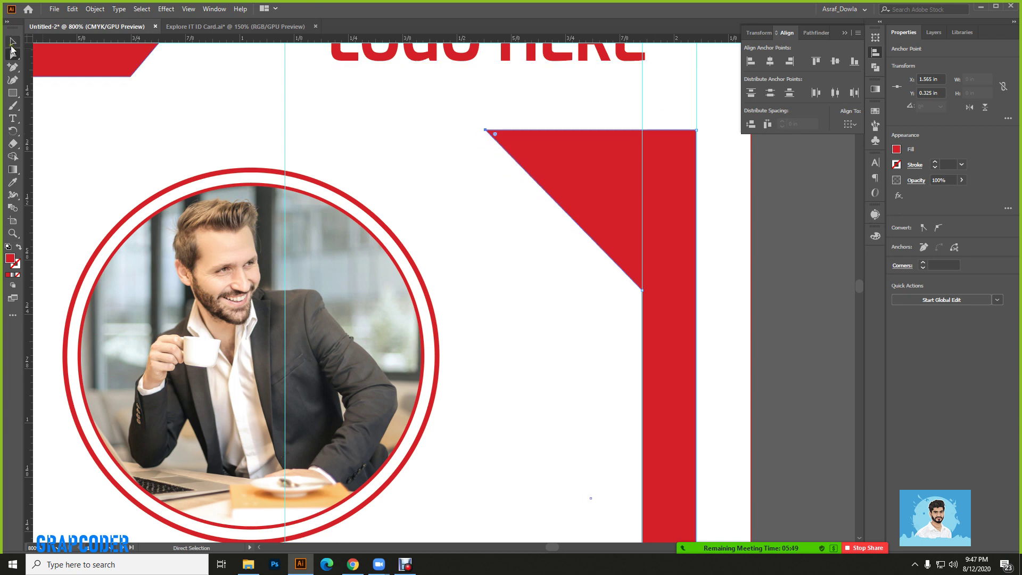
left_click(474, 245)
scroll(473, 234, "down", 3)
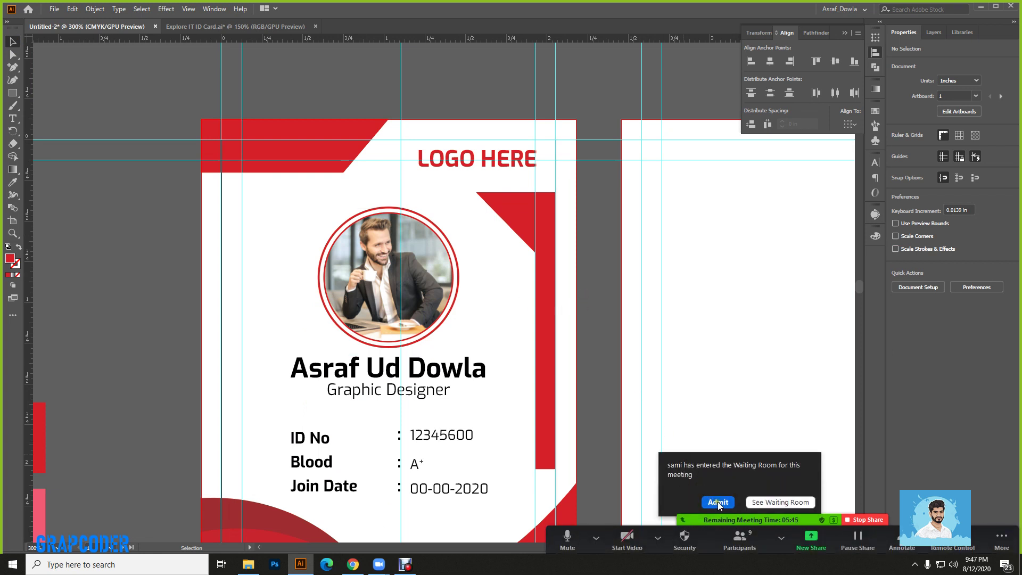
Round the red strip's bottom corners with the live-corner widget
left_click(718, 503)
scroll(597, 319, "down", 1)
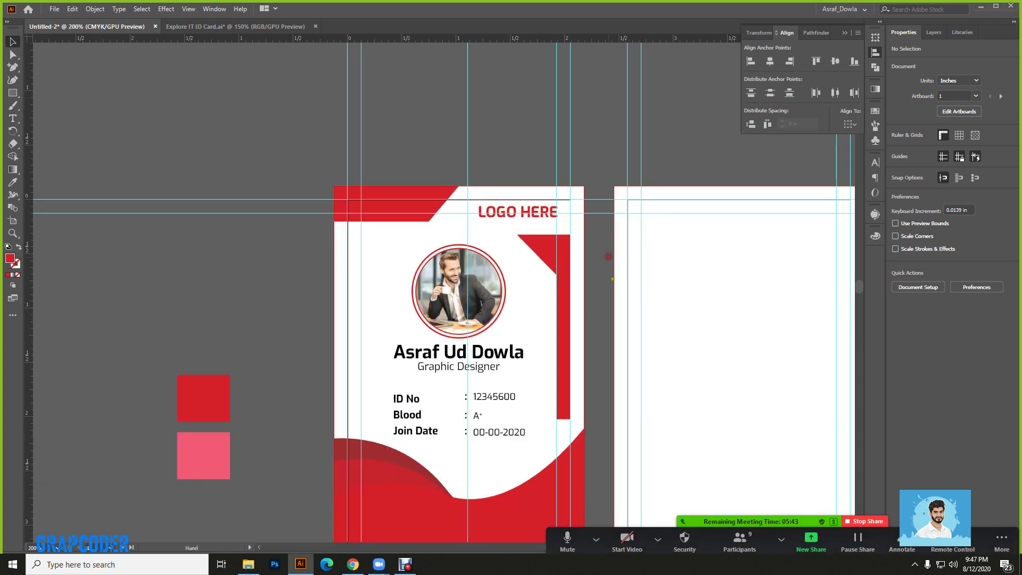
scroll(613, 330, "down", 5)
scroll(613, 336, "up", 1)
scroll(617, 330, "down", 2)
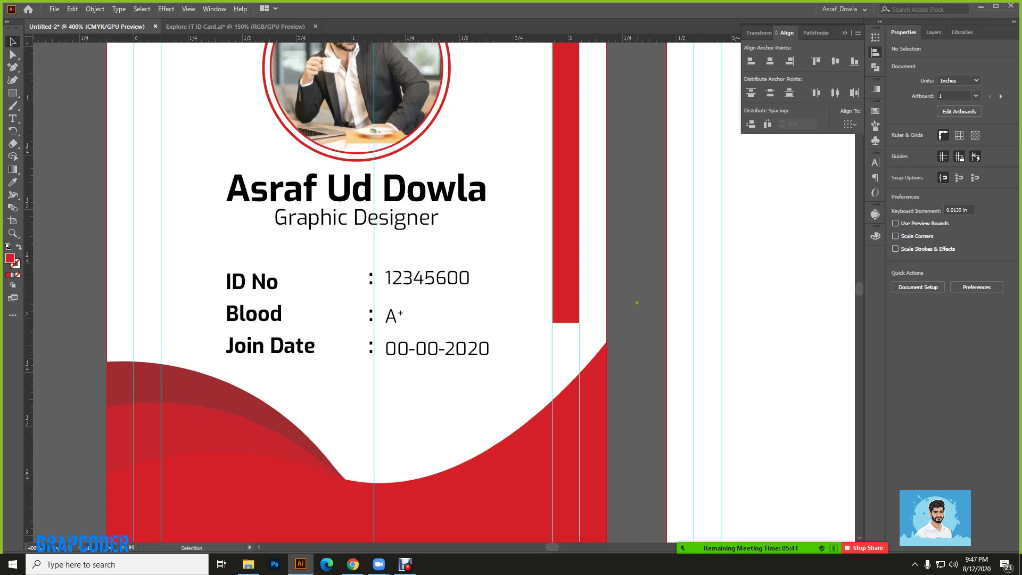
scroll(623, 324, "down", 1)
scroll(632, 314, "up", 1)
scroll(631, 314, "up", 3)
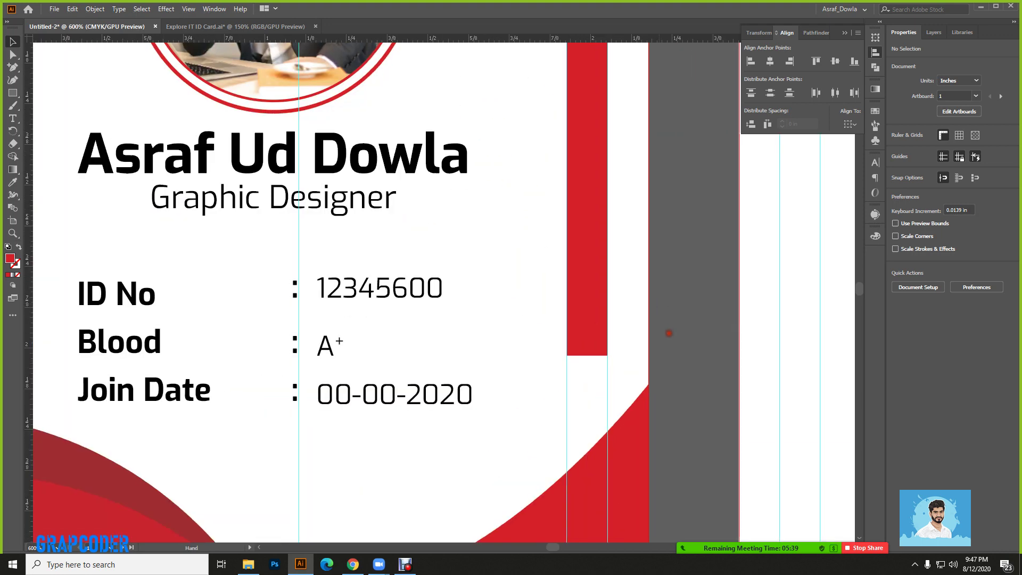
left_click(596, 348)
key("a")
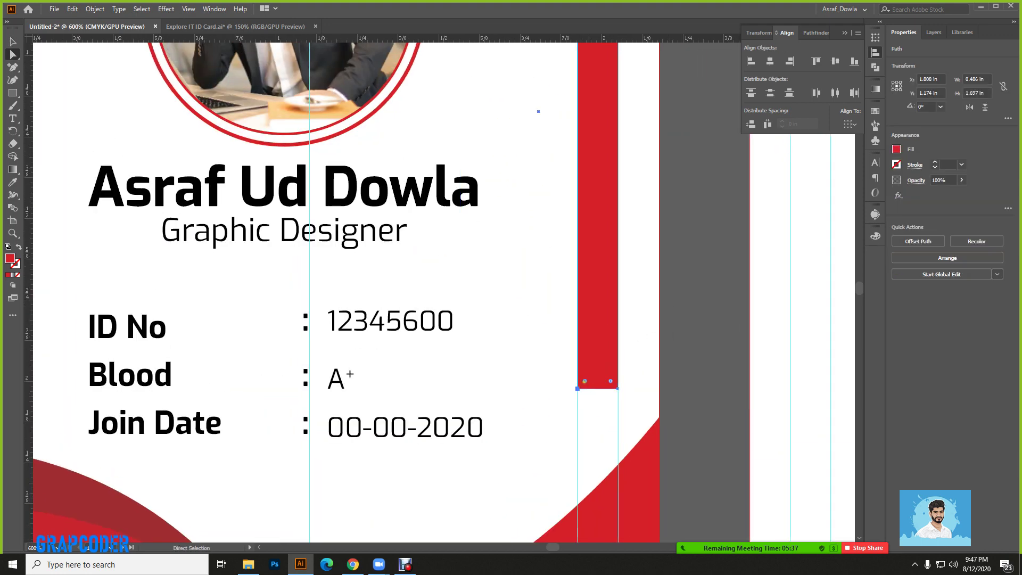
left_click(618, 388)
left_click_drag(611, 381, 607, 377)
Round the top-right, lower and top-left corners of the angled red top
left_click(12, 41)
key("ctrl+minus")
key("ctrl+minus")
key("ctrl+minus")
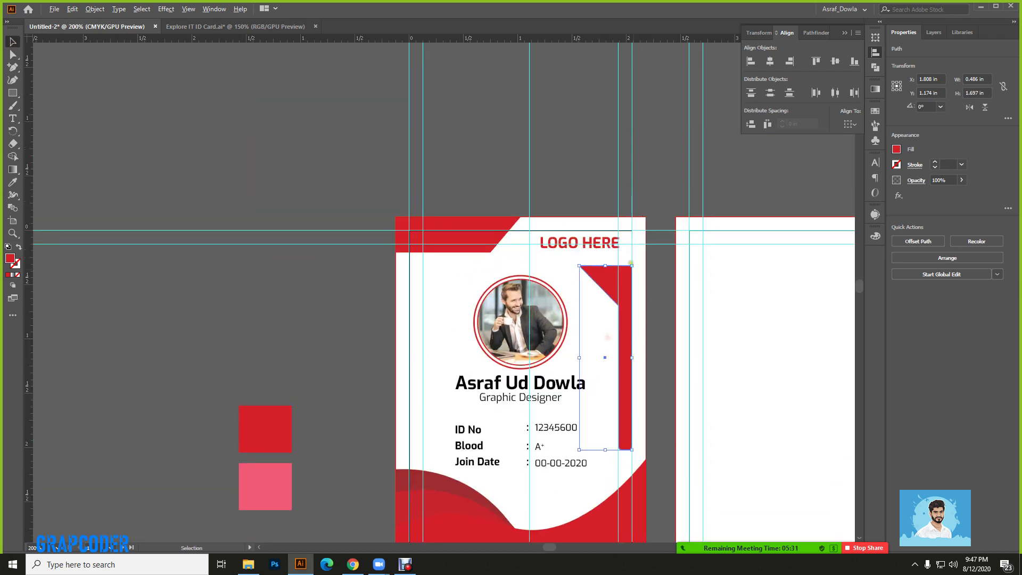
scroll(630, 262, "up", 5)
key("a")
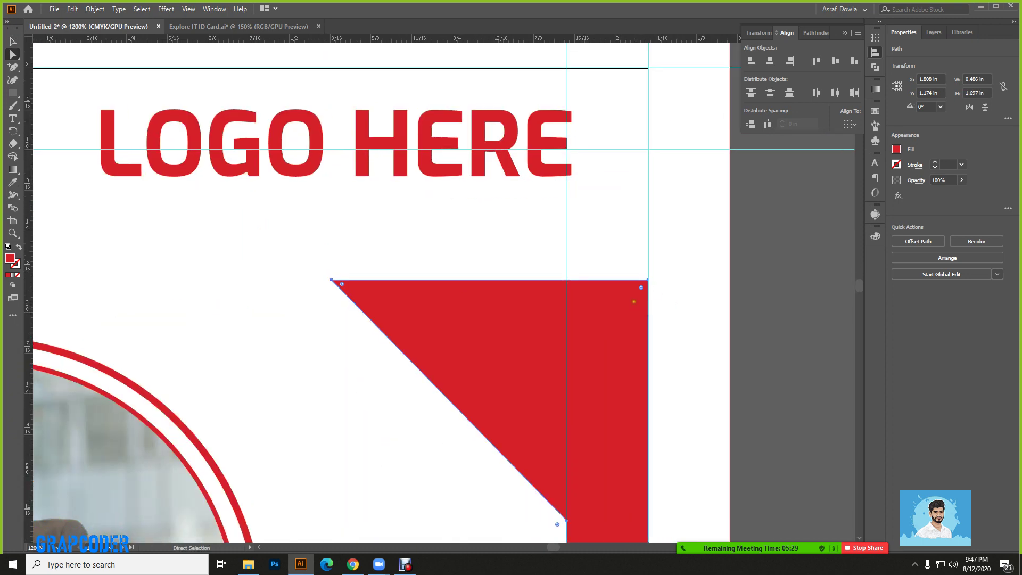
left_click_drag(640, 288, 639, 289)
left_click_drag(556, 523, 555, 525)
left_click_drag(341, 284, 347, 289)
left_click(13, 42)
left_click(186, 250)
Pan the view to recenter both cards, including the Explore IT reference and its QR-code back
scroll(241, 282, "down", 3)
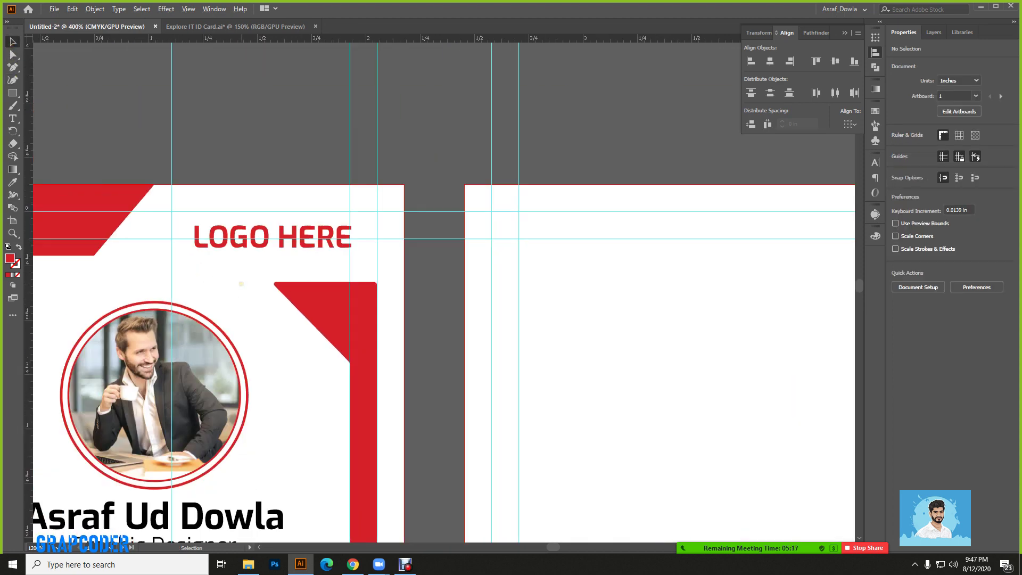
scroll(241, 282, "down", 1)
scroll(327, 313, "down", 3)
scroll(327, 313, "left", 3)
scroll(529, 331, "down", 1)
scroll(529, 332, "down", 1)
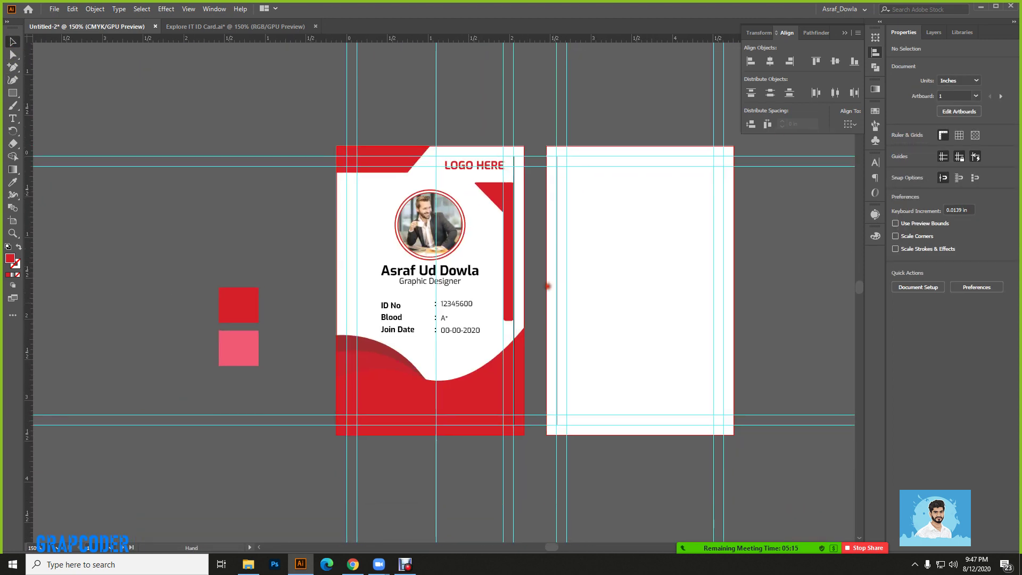
left_click_drag(528, 332, 463, 347)
left_click_drag(481, 310, 468, 318)
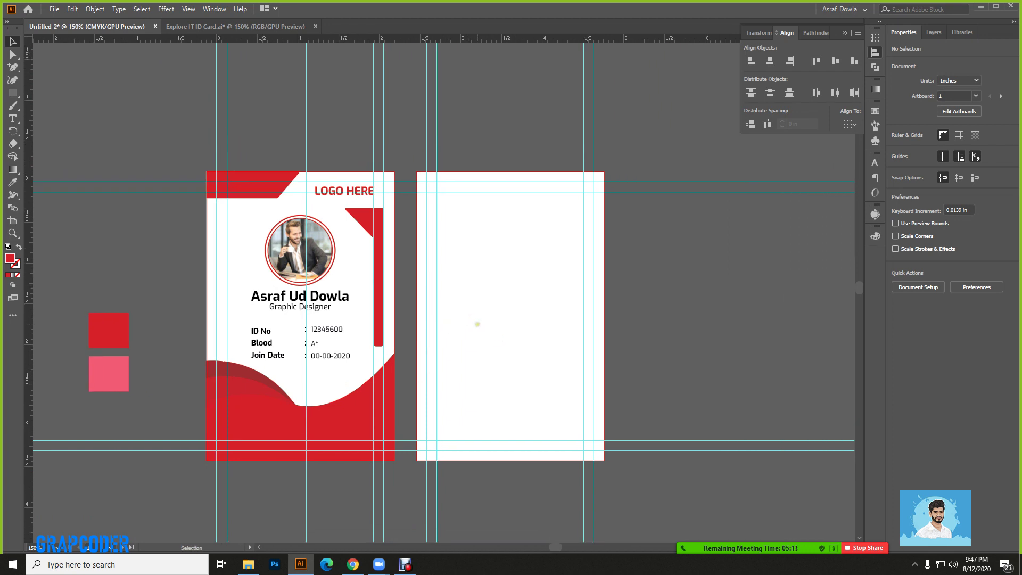
scroll(466, 318, "up", 1)
scroll(459, 292, "up", 1)
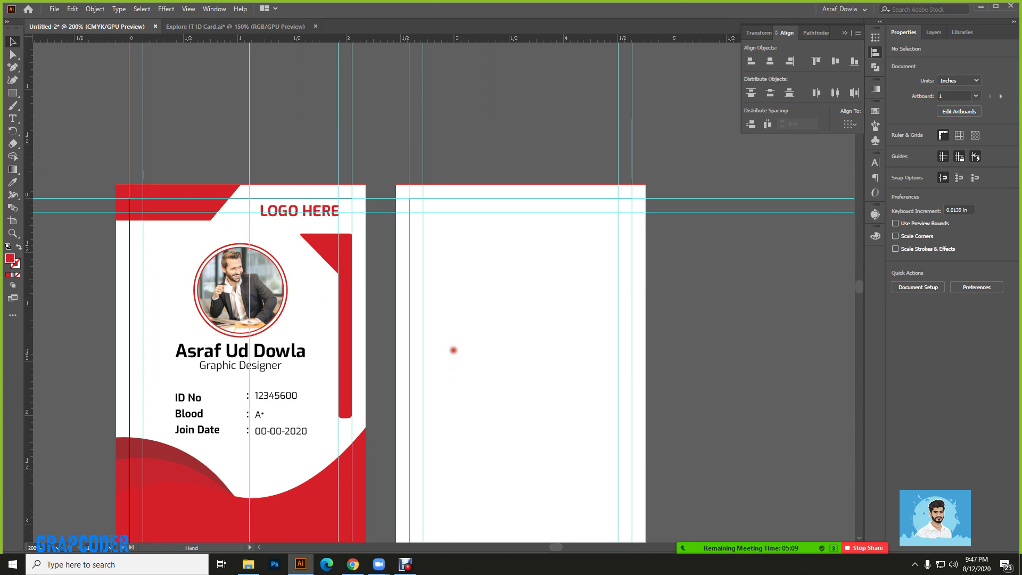
scroll(358, 244, "up", 3)
scroll(329, 107, "up", 1)
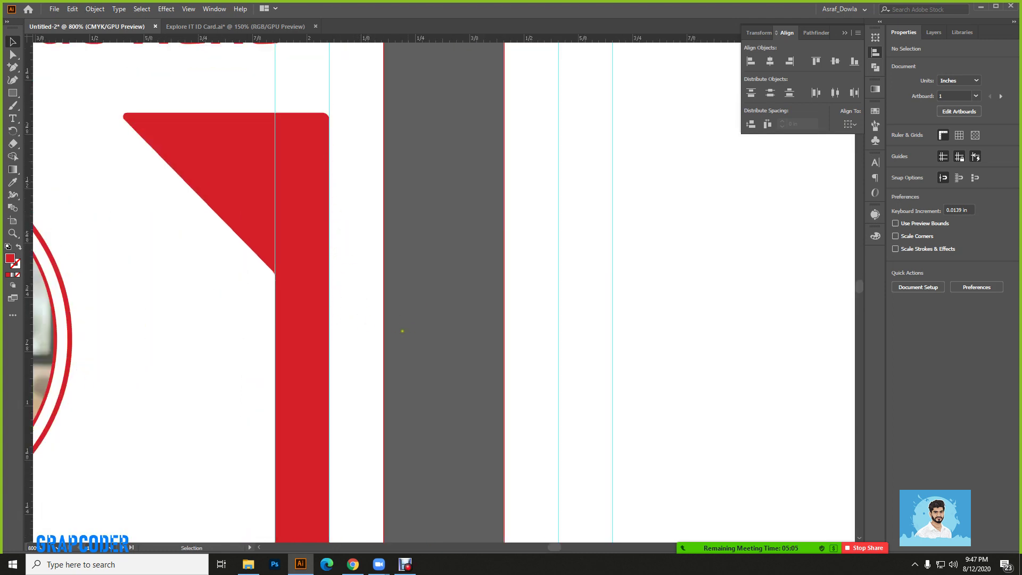
scroll(402, 332, "down", 2)
scroll(465, 348, "down", 2)
left_click_drag(465, 349, 449, 290)
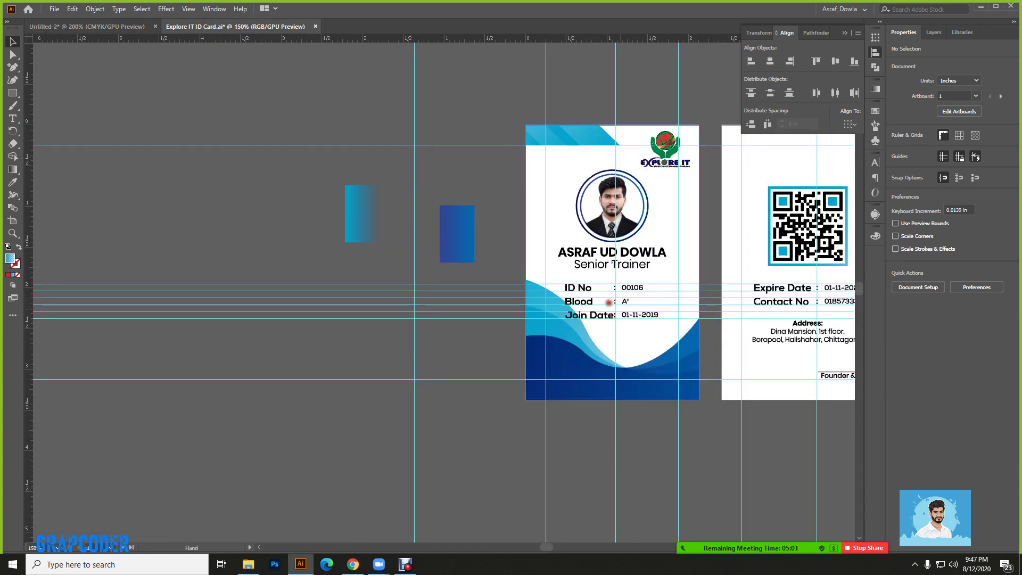
Switch to the red ID card document and look it over, leaving the Selection tool active
left_click_drag(624, 310, 364, 293)
key("ctrl+Tab")
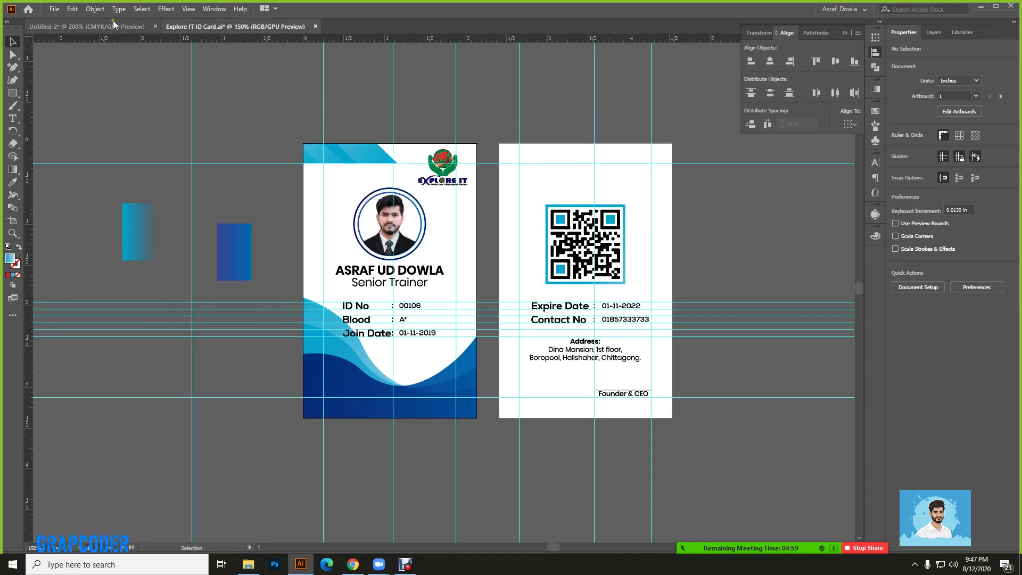
scroll(389, 206, "up", 2)
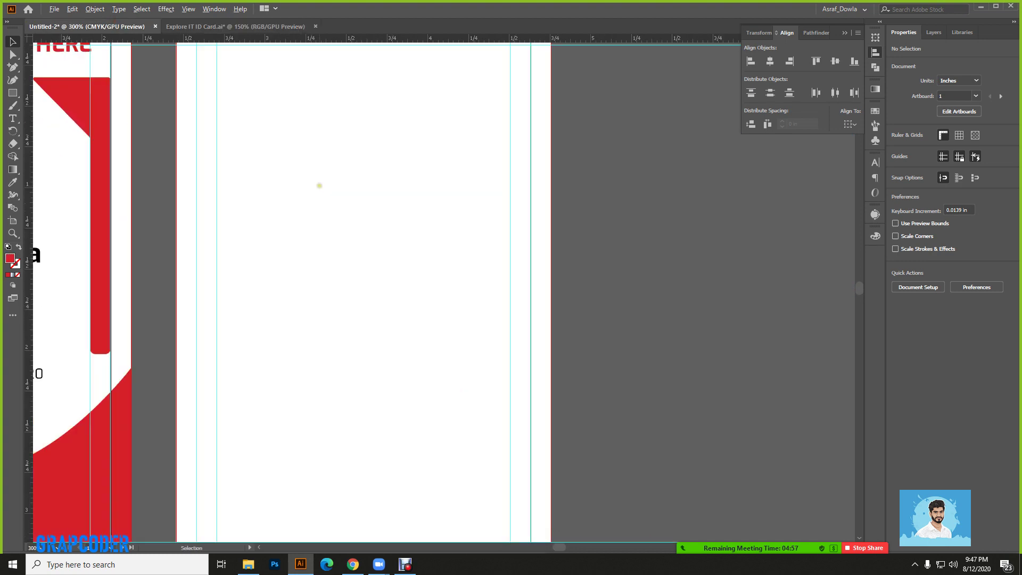
scroll(394, 208, "down", 2)
scroll(400, 213, "up", 1)
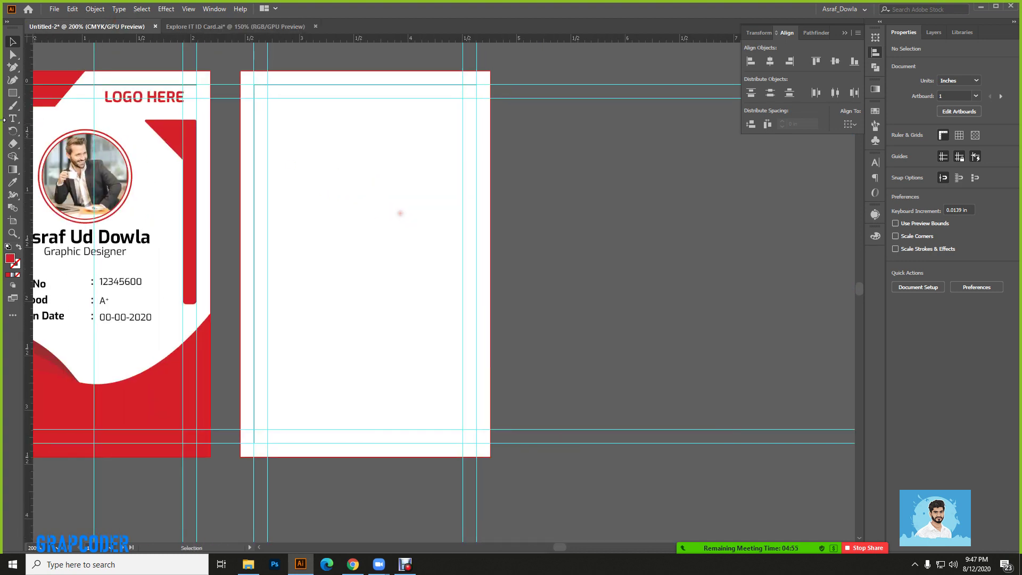
key("m")
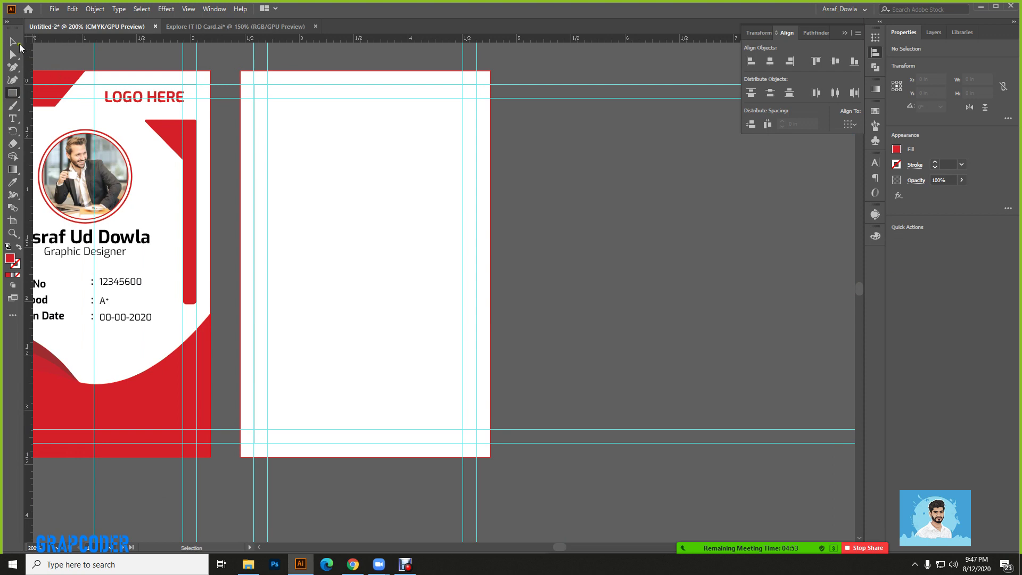
left_click(16, 44)
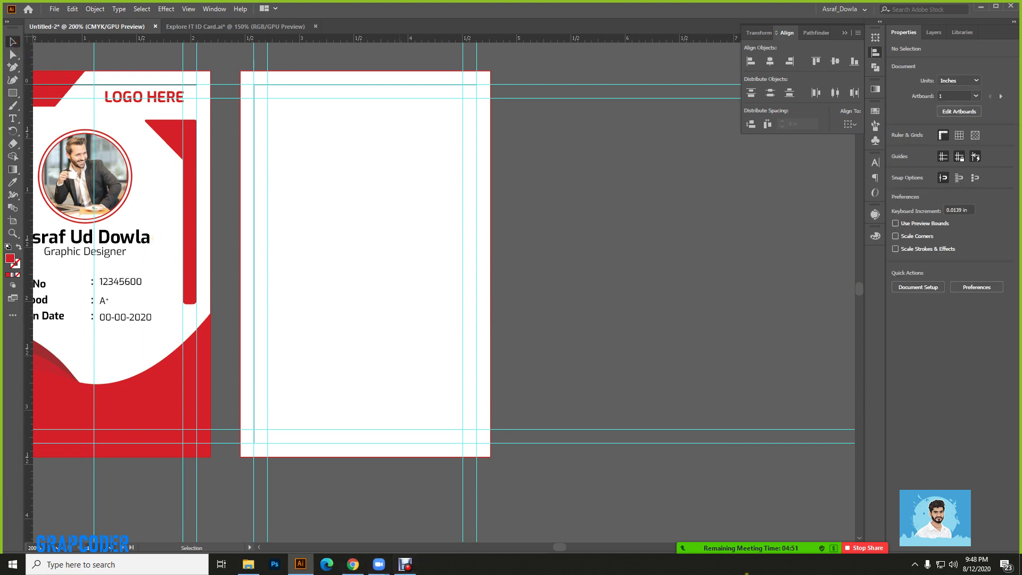
Glance at the browser, then return and bring up the Explore IT ID Card reference
left_click(354, 565)
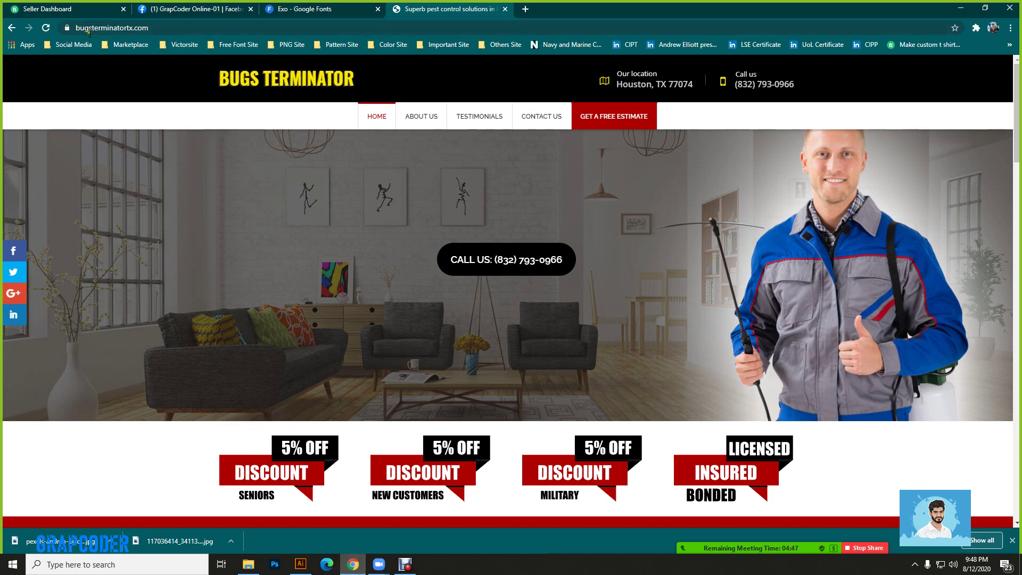
left_click(961, 9)
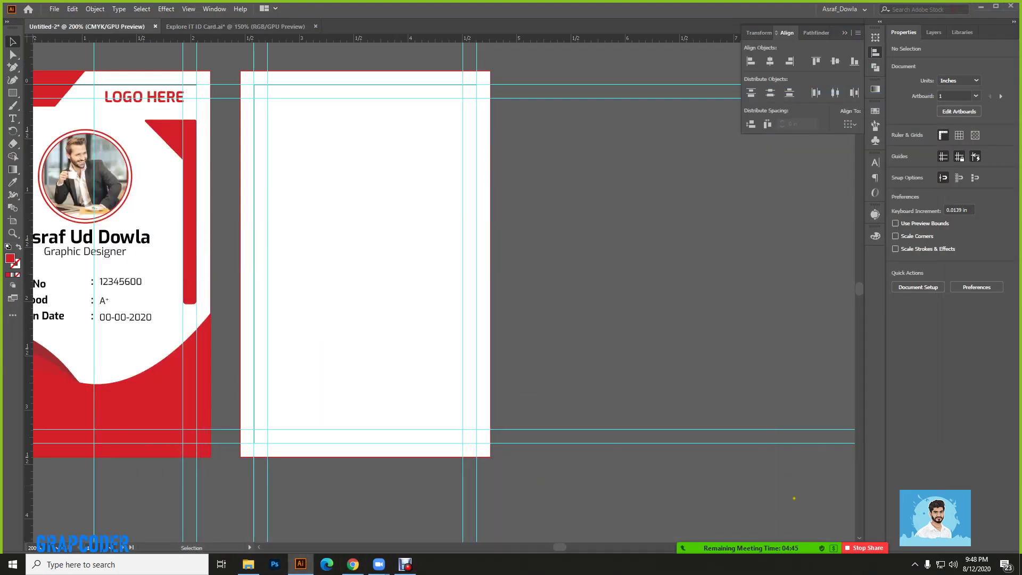
scroll(456, 305, "down", 2)
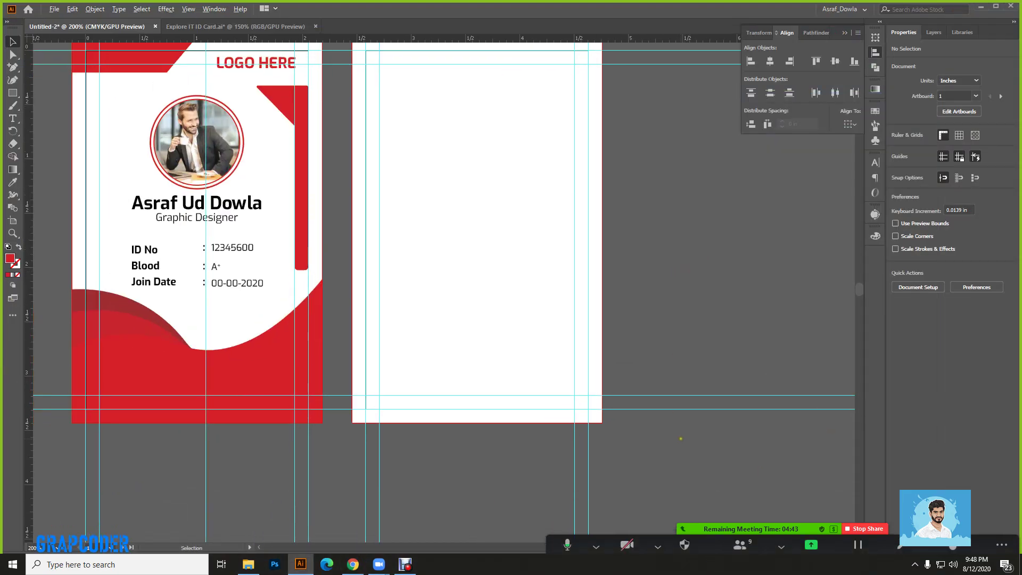
scroll(678, 440, "down", 1)
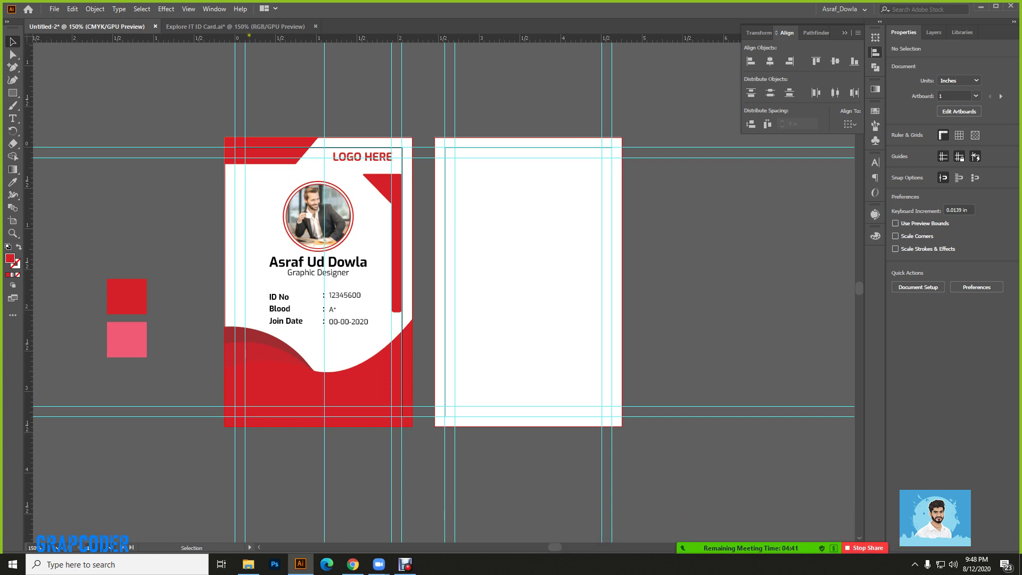
key("ctrl+Tab")
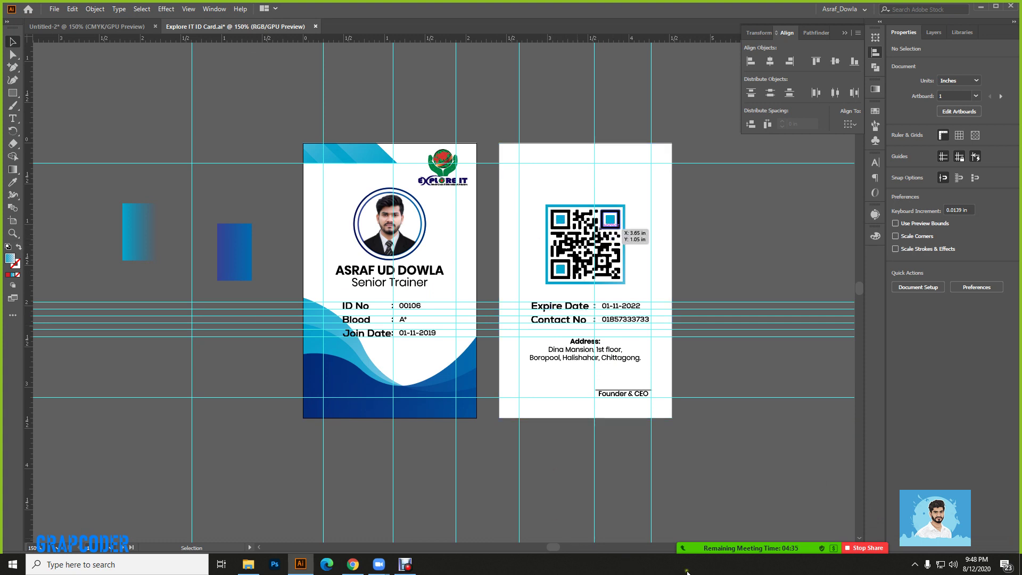
Open the Zoom meeting chat, then return to the Untitled-2 card and view its bottom waves
left_click(1002, 542)
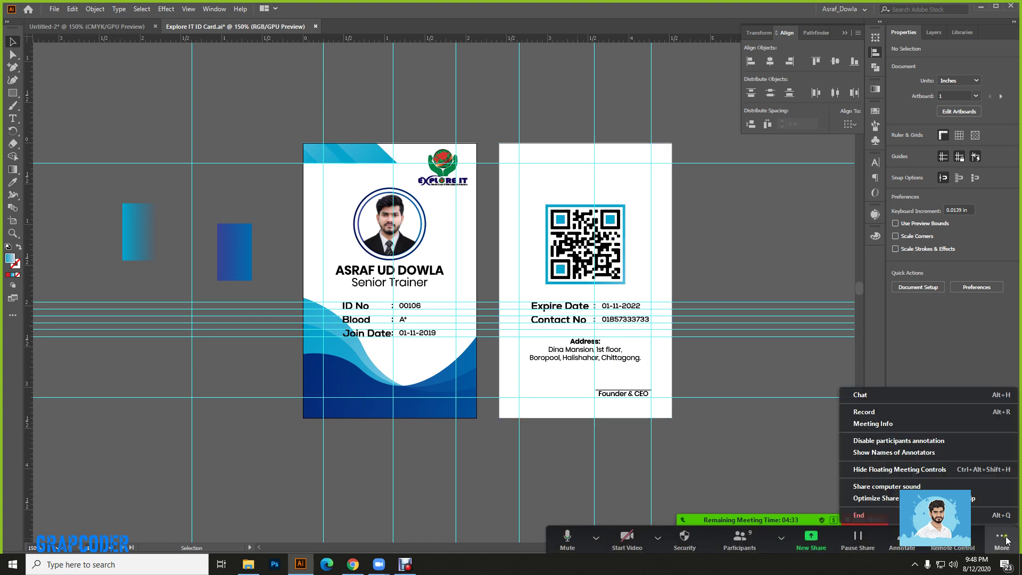
left_click(873, 397)
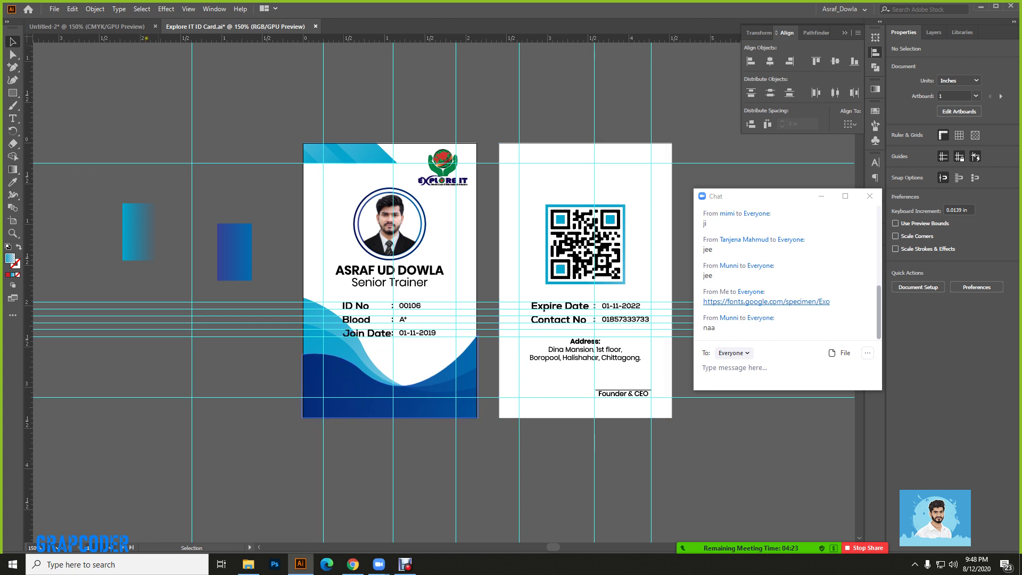
left_click(114, 26)
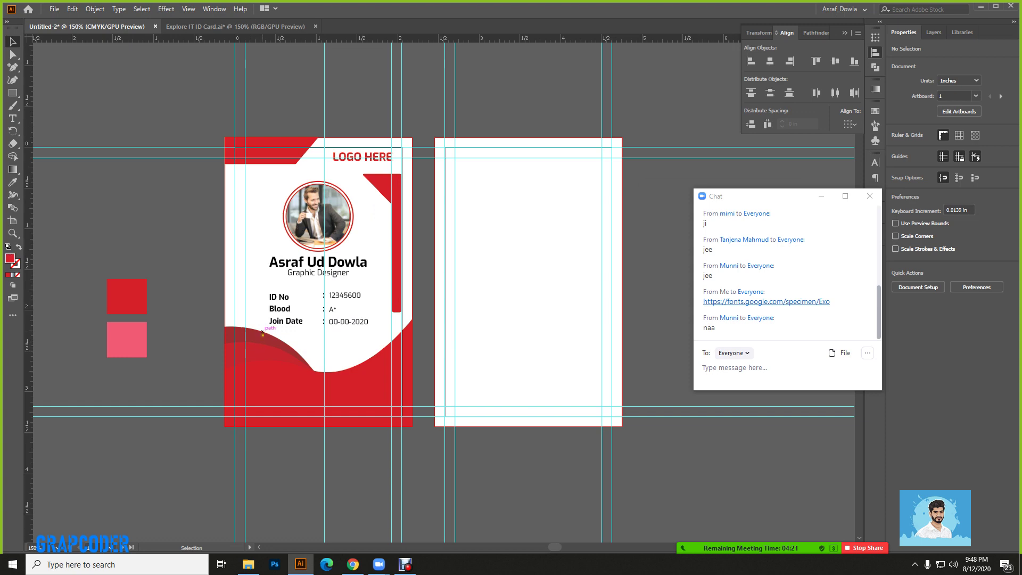
scroll(260, 344, "up", 3)
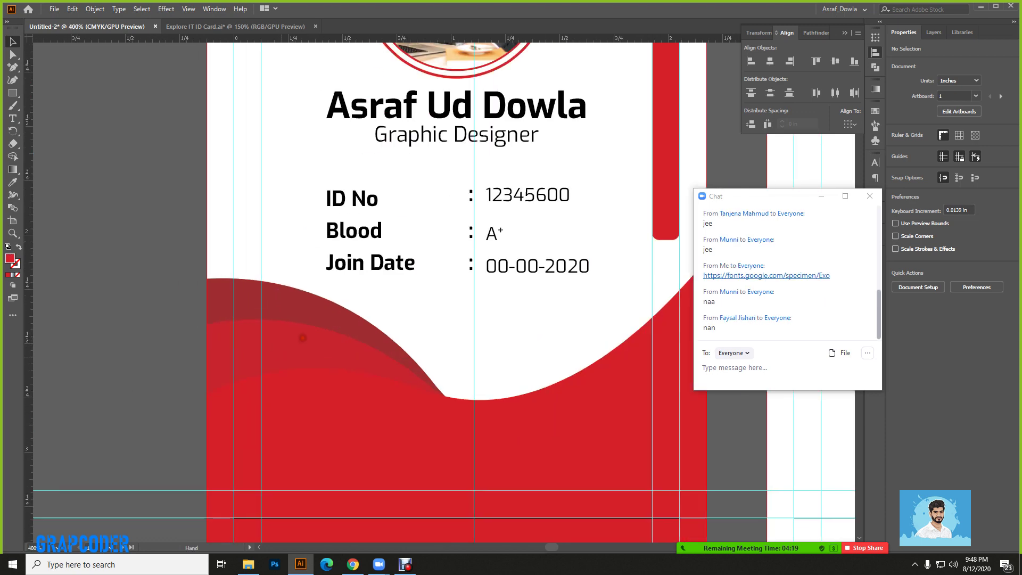
left_click_drag(253, 360, 39, 320)
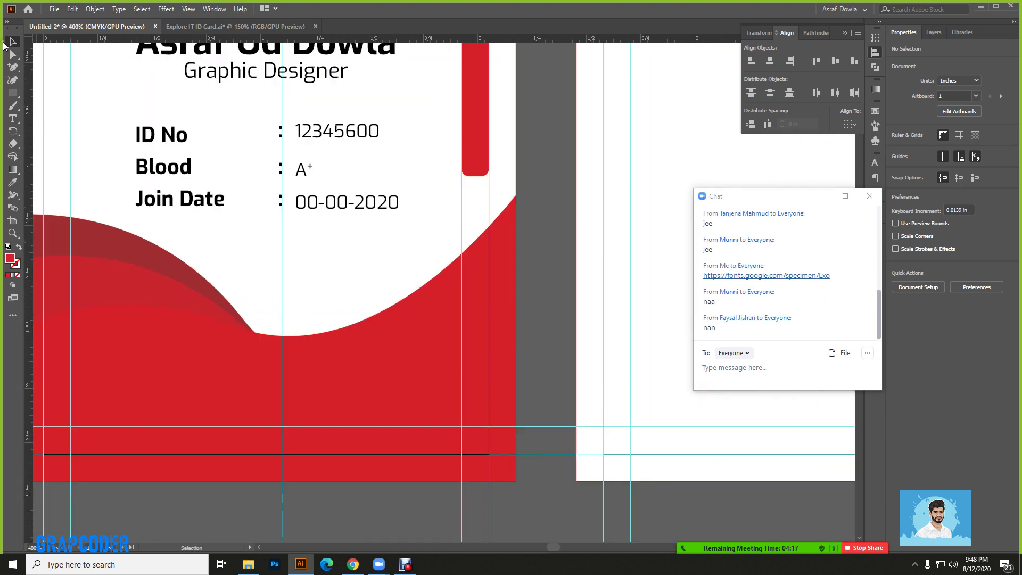
left_click_drag(157, 295, 418, 281)
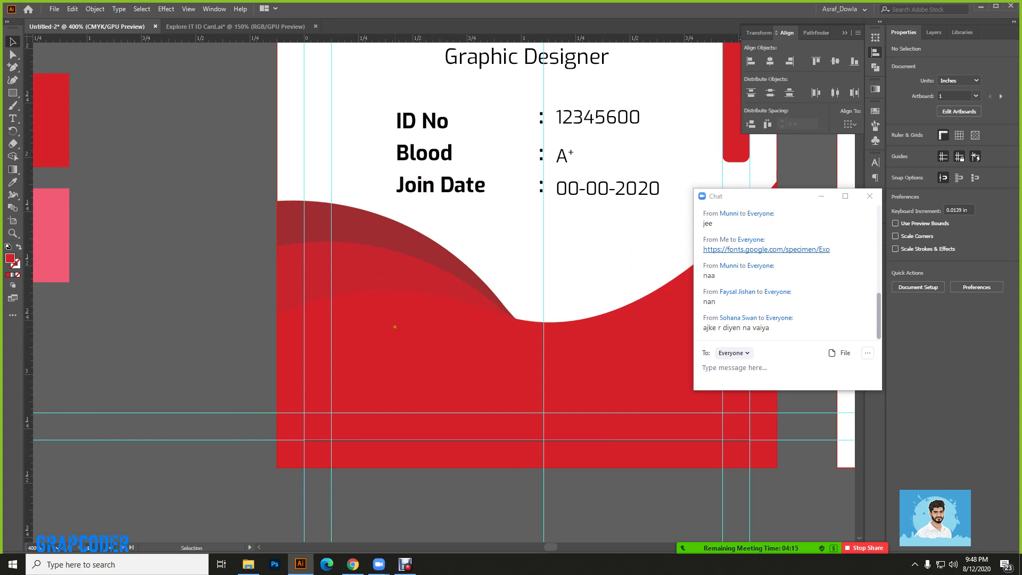
Release the clipping mask on the bottom waves and ungroup the wave shapes
left_click(395, 327)
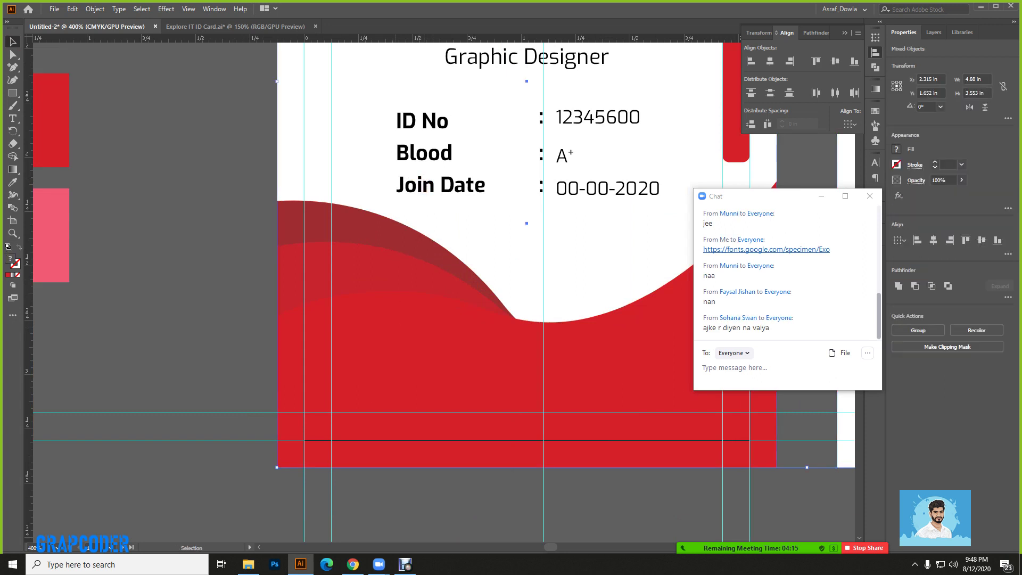
right_click(418, 348)
left_click(459, 438)
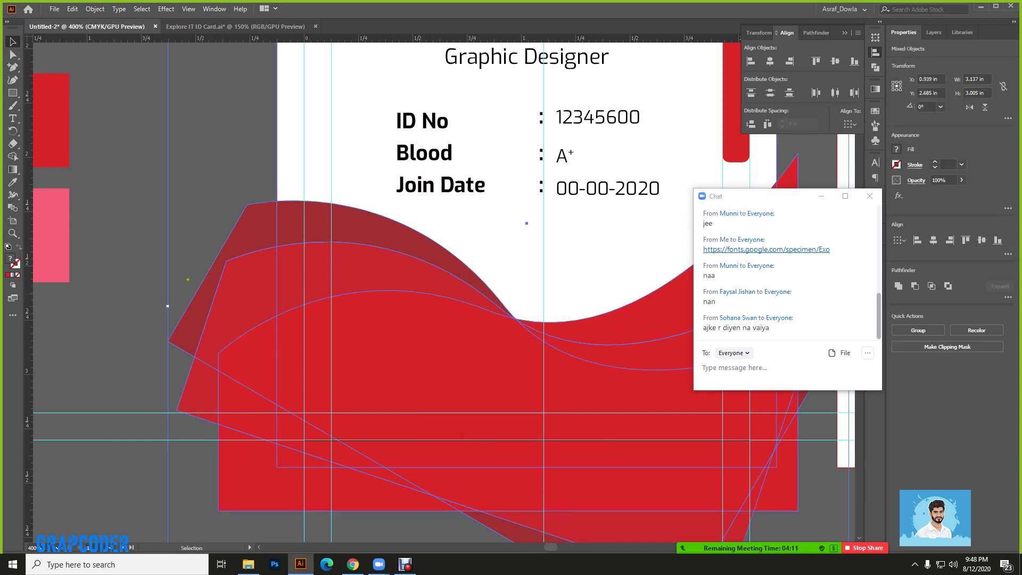
right_click(418, 199)
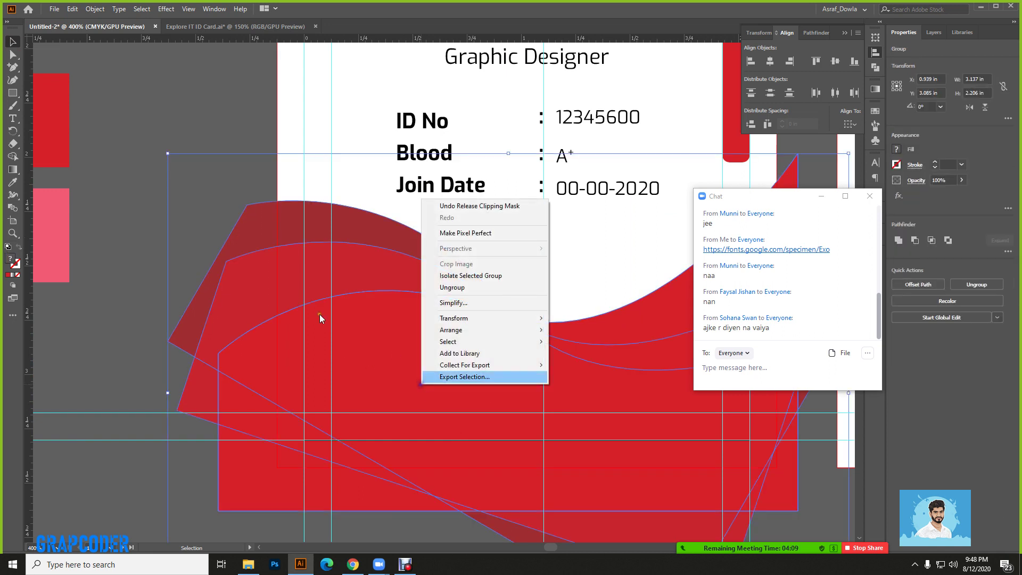
left_click(100, 174)
right_click(385, 350)
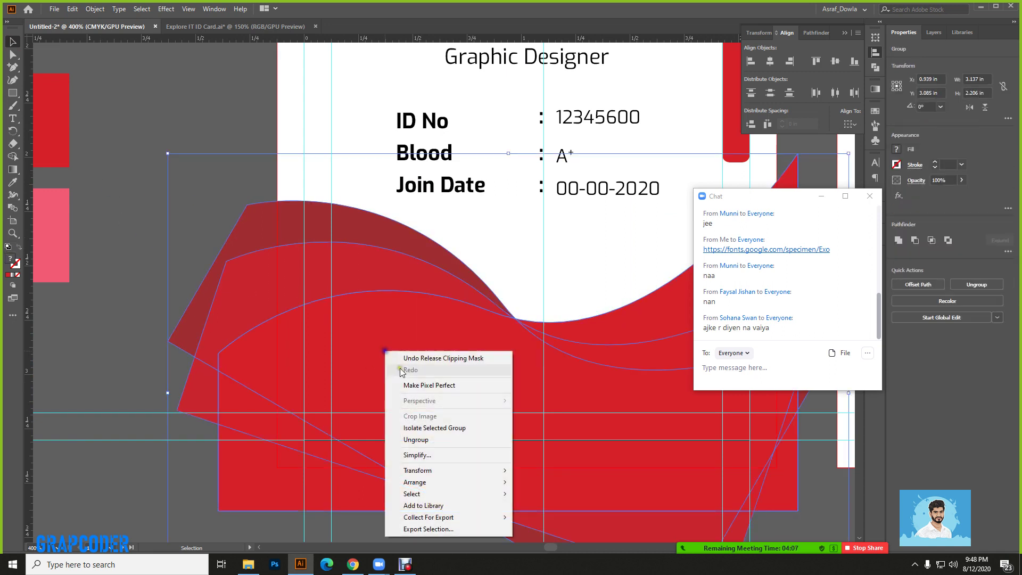
left_click(423, 442)
left_click(152, 184)
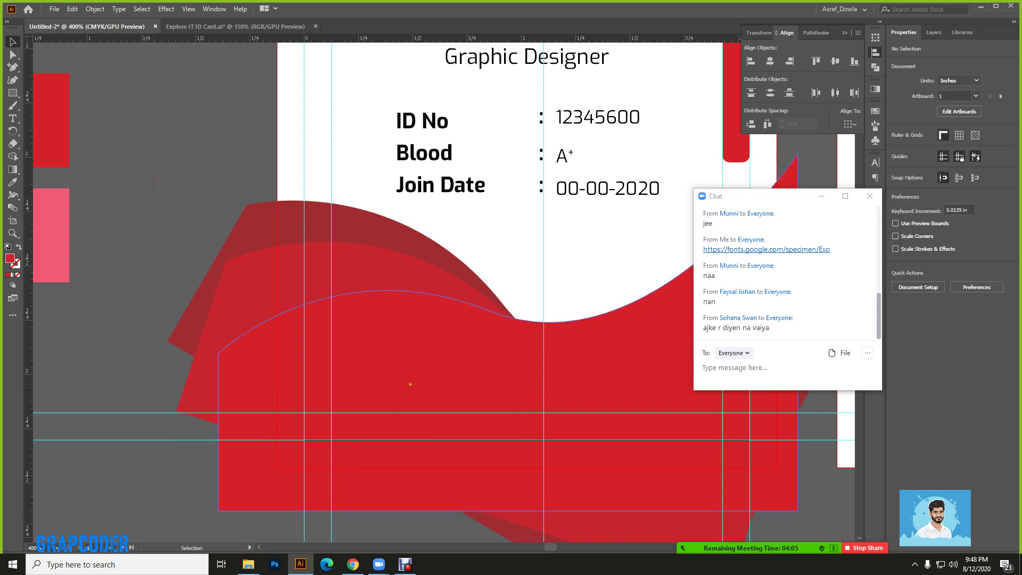
Set one red wave's Transparency blend mode to Multiply
left_click(410, 384)
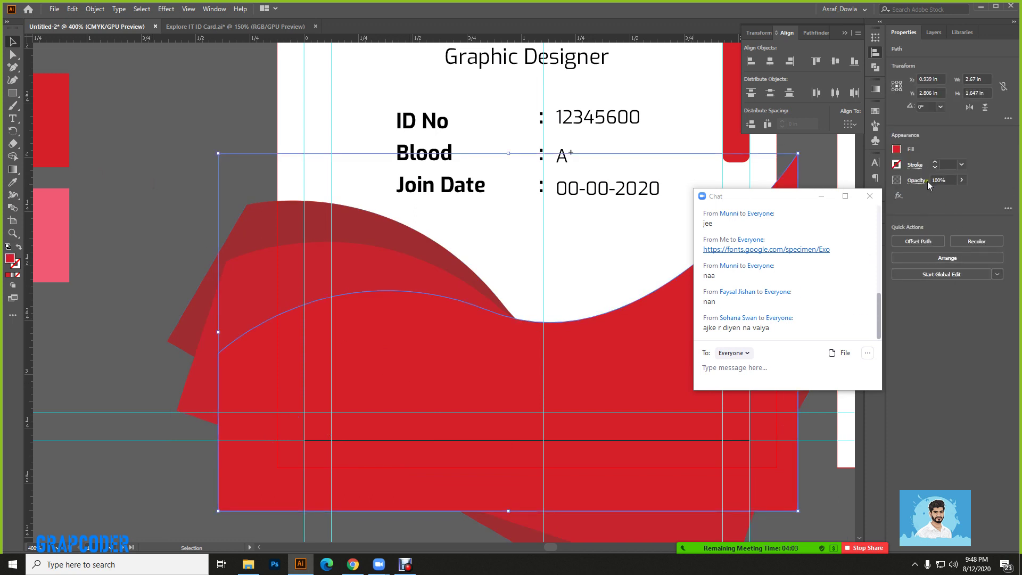
left_click(916, 181)
left_click(828, 199)
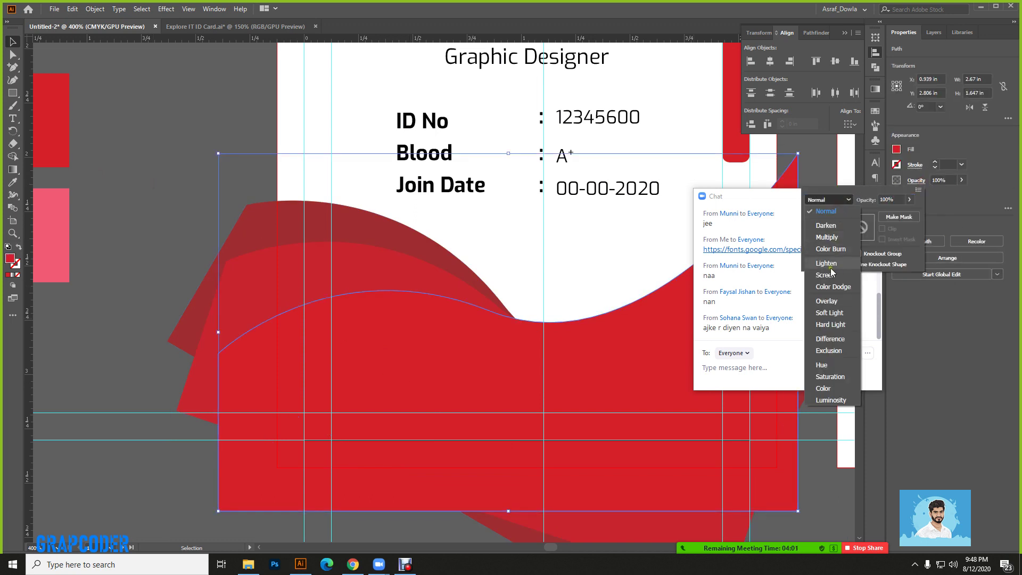
left_click(825, 238)
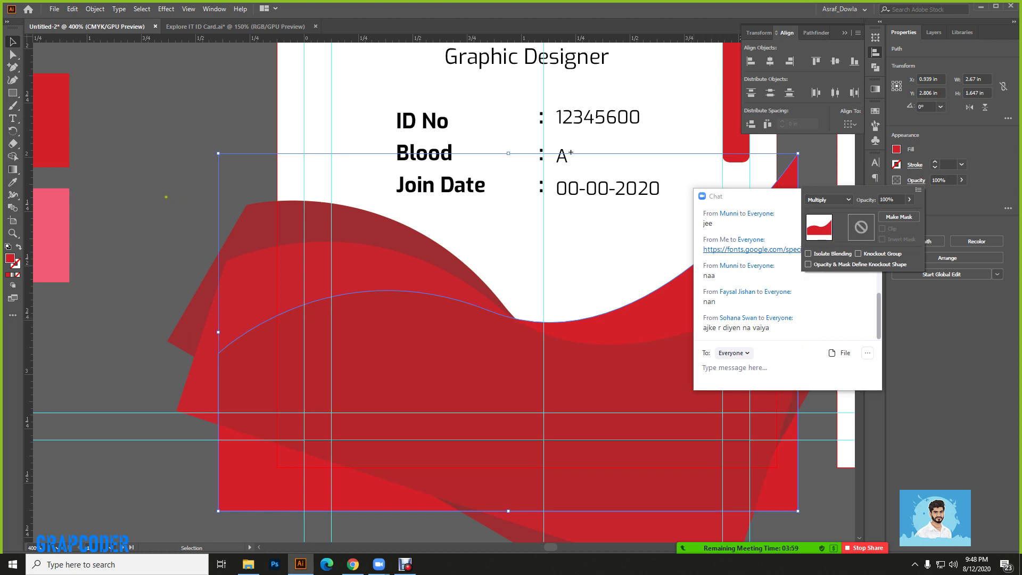
Tilt the red wave about 18° clockwise and set its blend mode to Multiply
left_click_drag(801, 144, 834, 239)
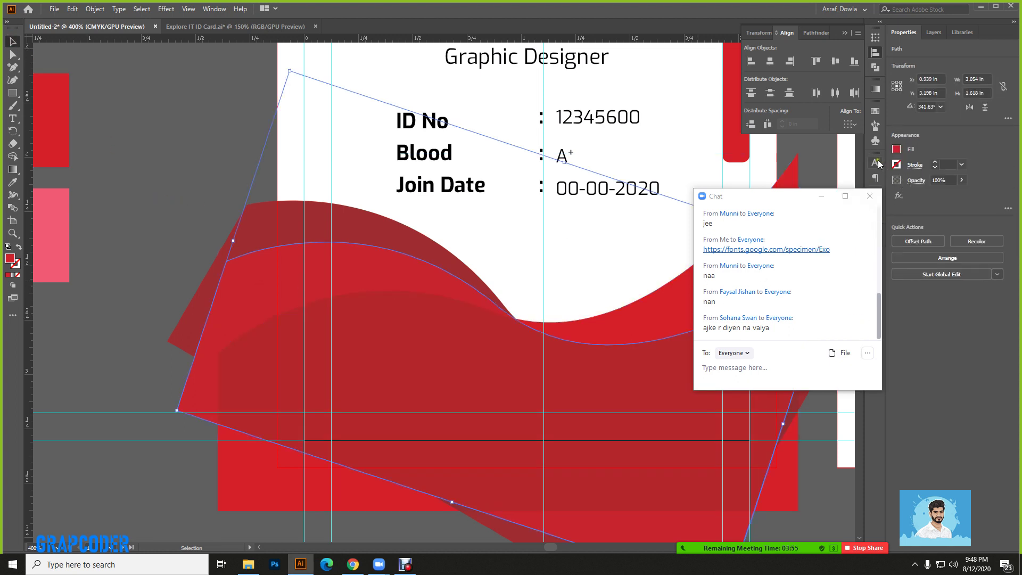
left_click(821, 196)
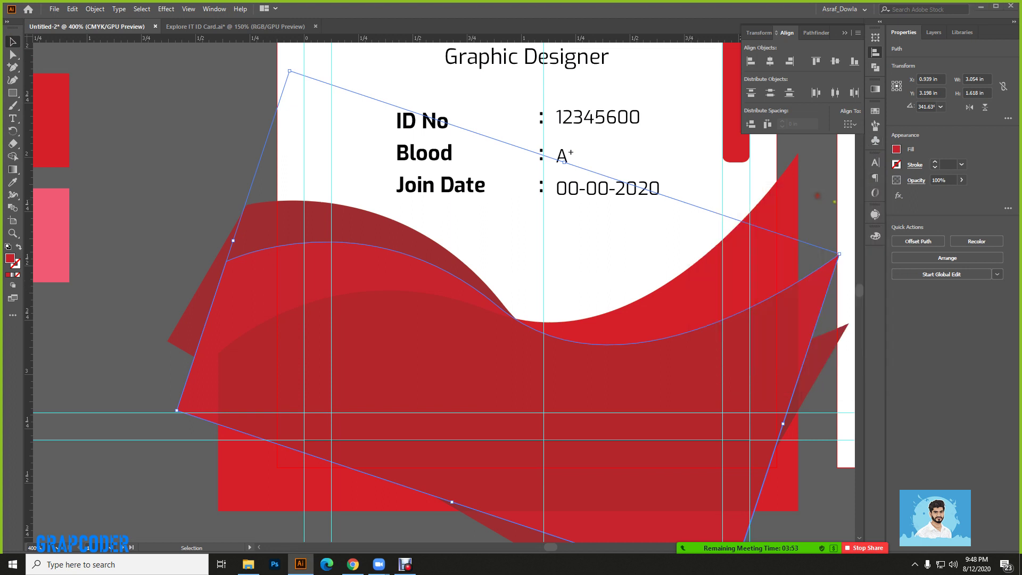
left_click(916, 180)
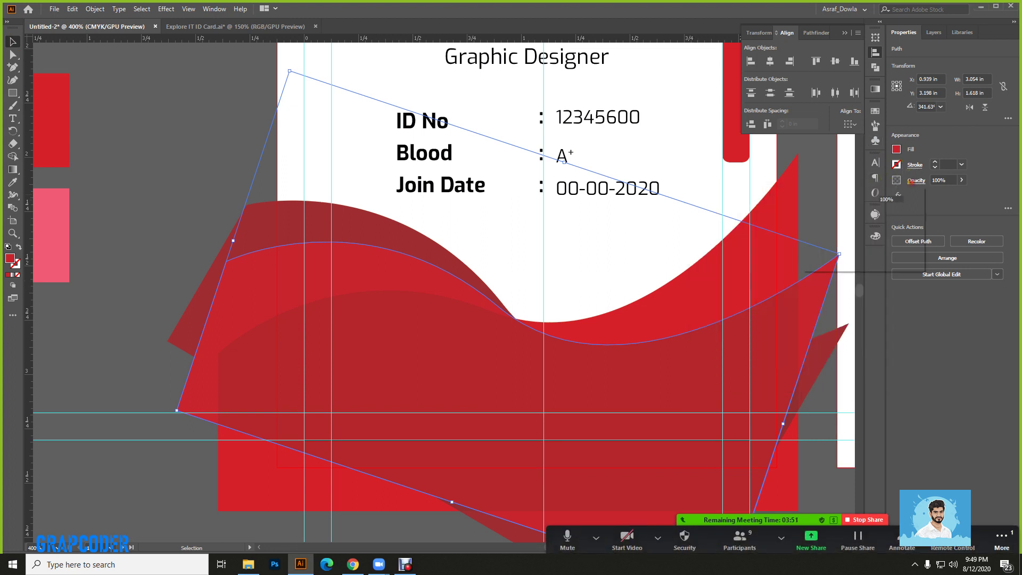
left_click(828, 199)
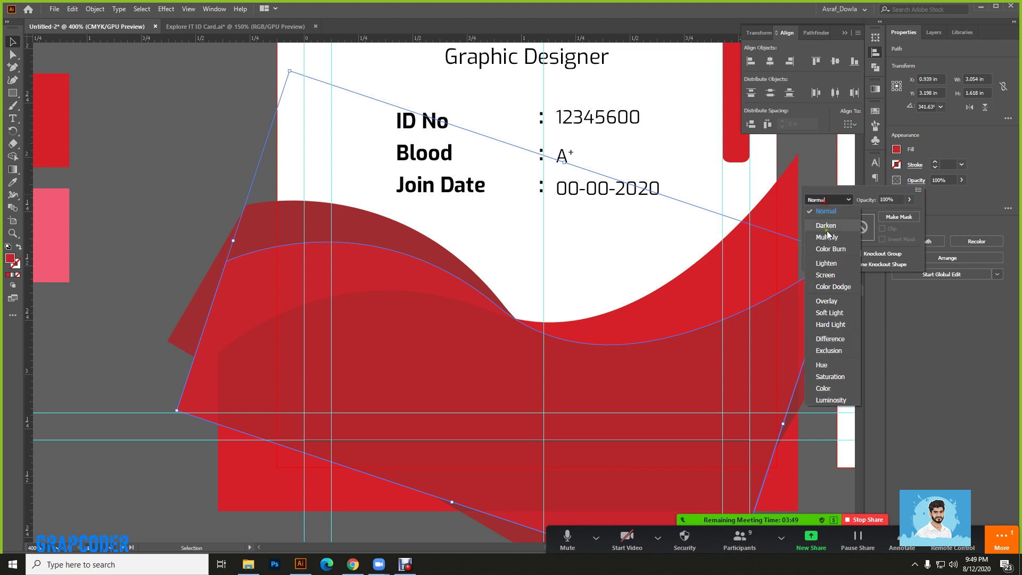
left_click(827, 238)
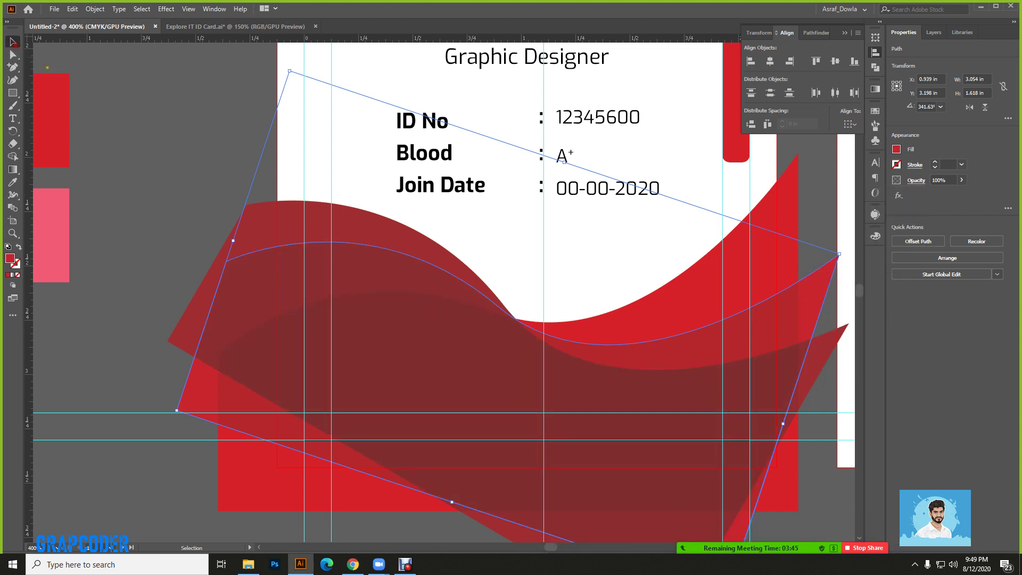
left_click(132, 101)
scroll(189, 198, "down", 1)
Try sampling the pink swatch onto the white card rectangle, then undo it
scroll(189, 199, "down", 1)
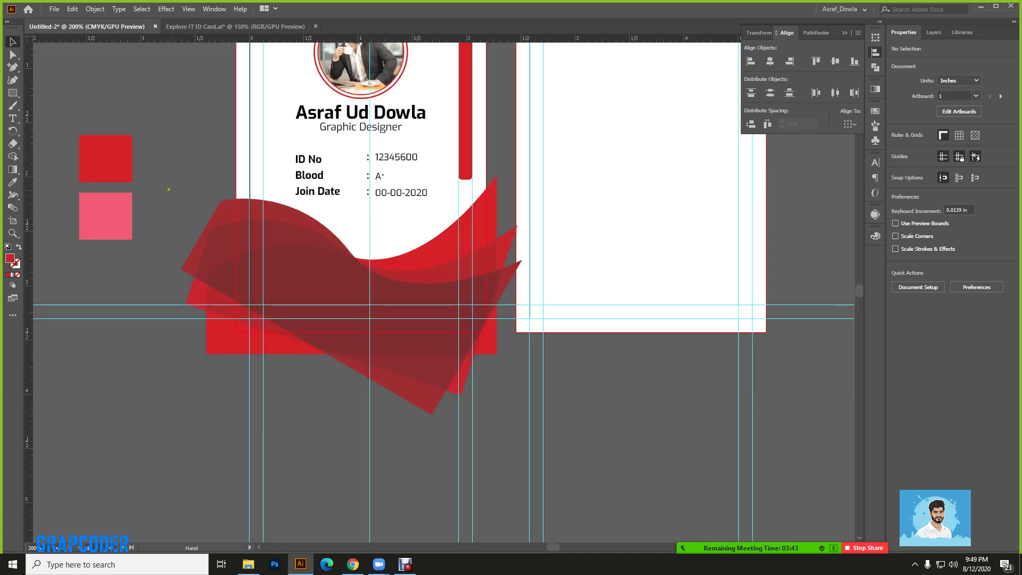
left_click_drag(170, 179, 256, 254)
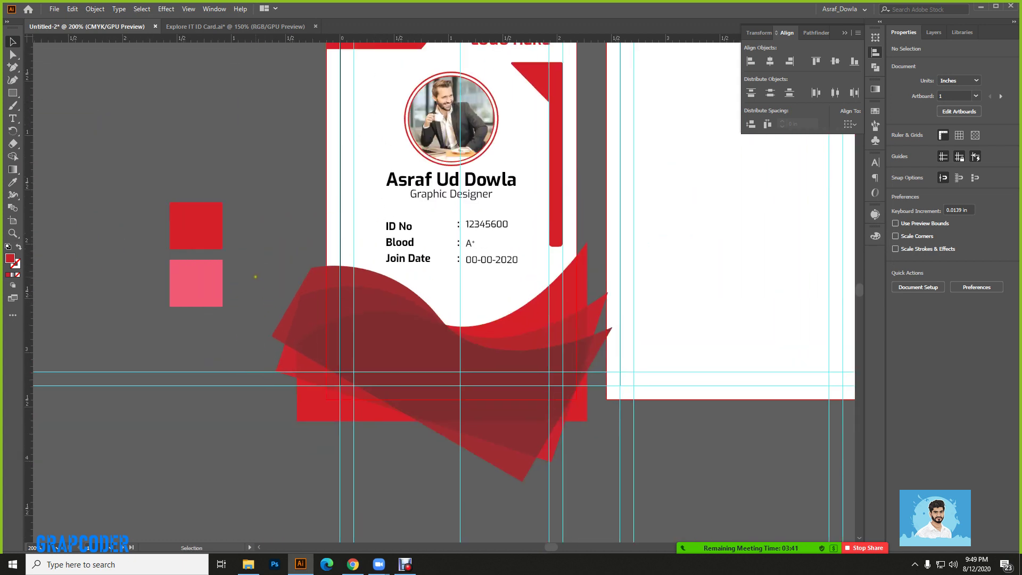
left_click(349, 246)
key("i")
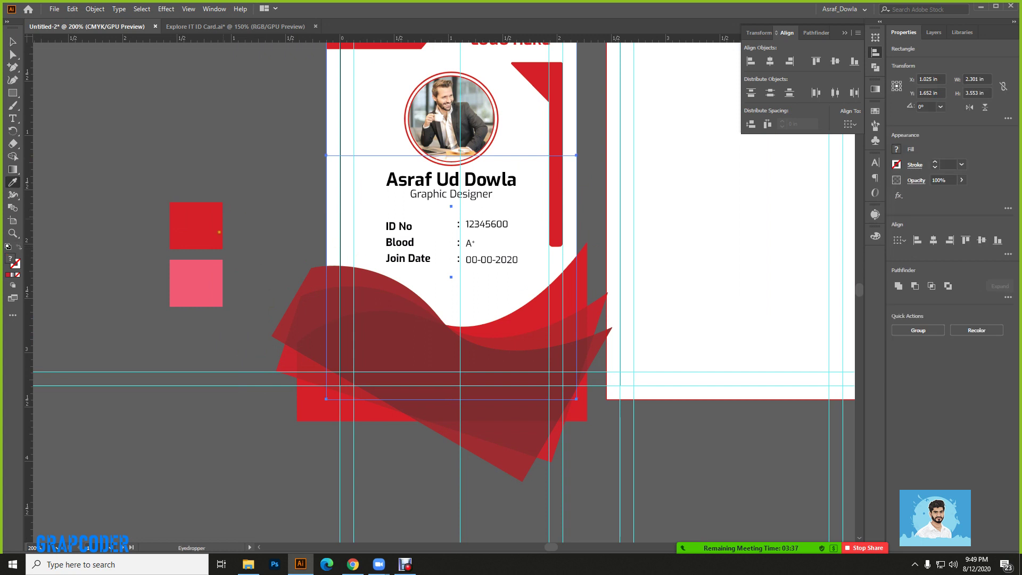
left_click(216, 276)
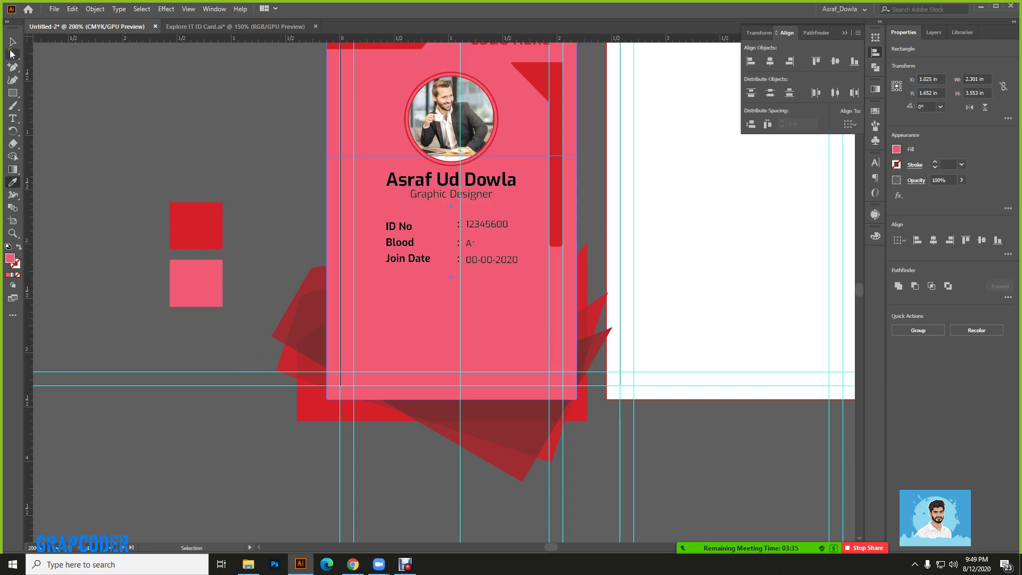
key("ctrl+z")
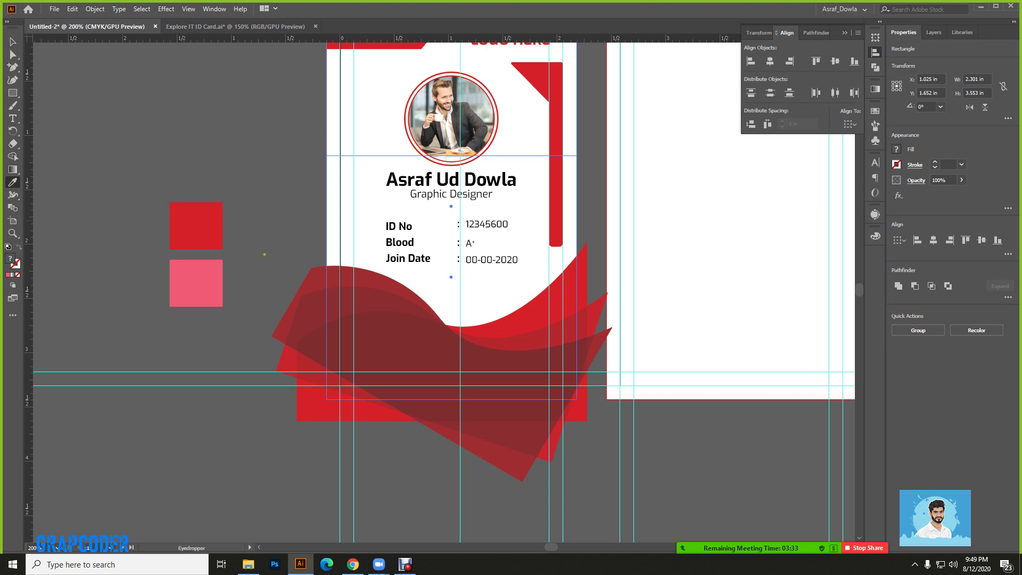
key("v")
Clip the wave group to the white card rectangle with a clipping mask
left_click(307, 413)
key("a")
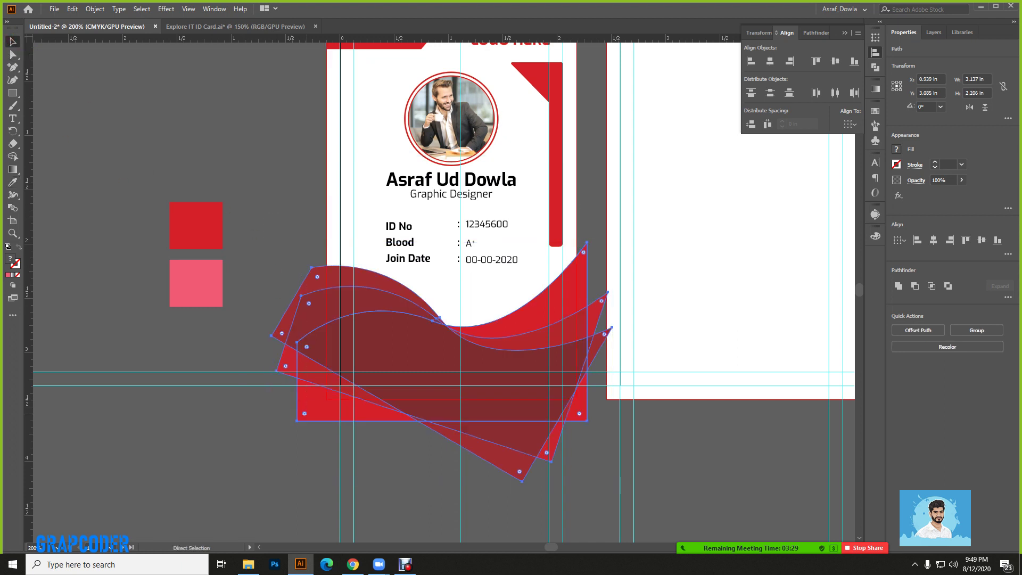
key("v")
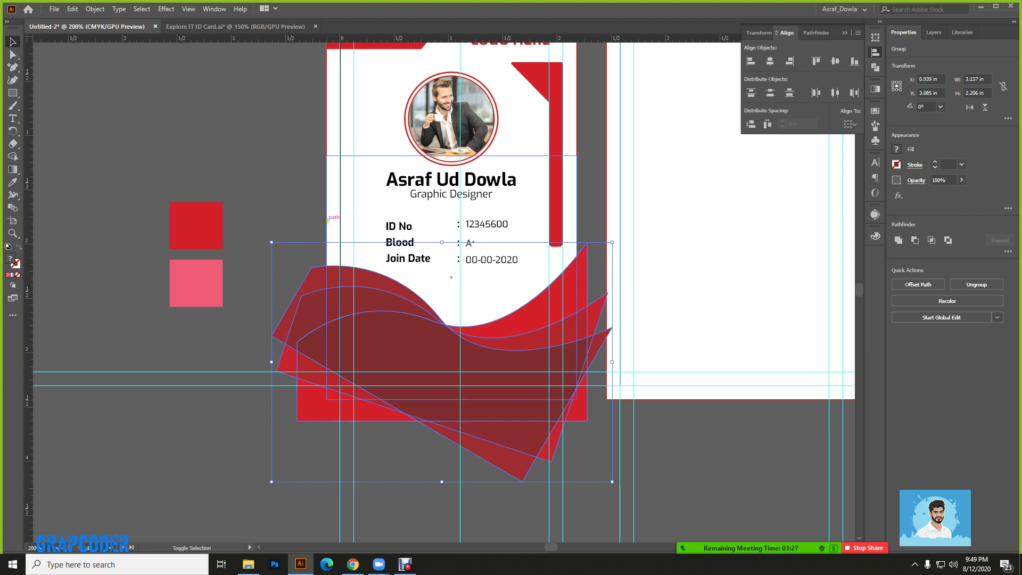
left_click(327, 229, "shift")
right_click(368, 329)
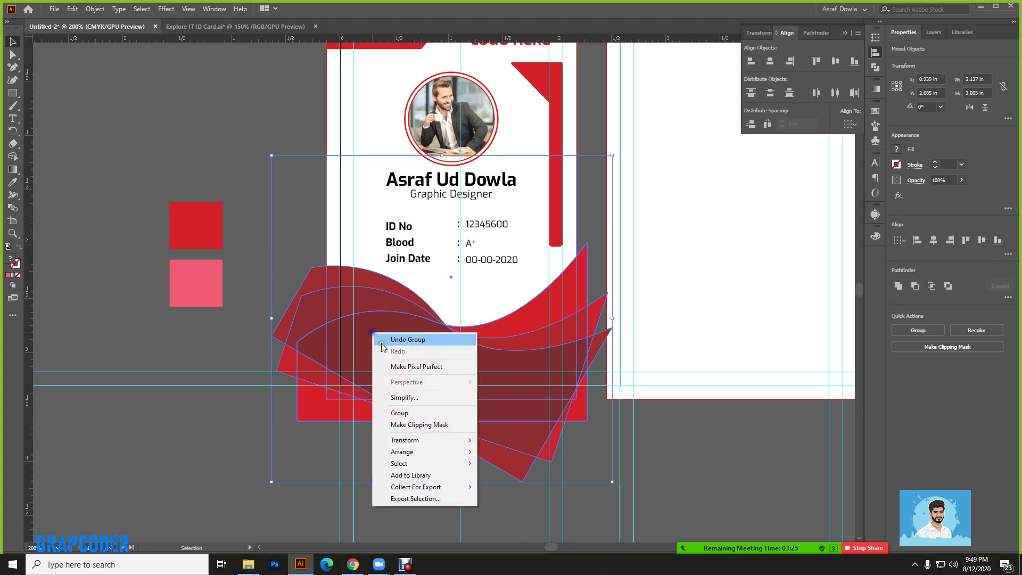
left_click(411, 425)
left_click(284, 278)
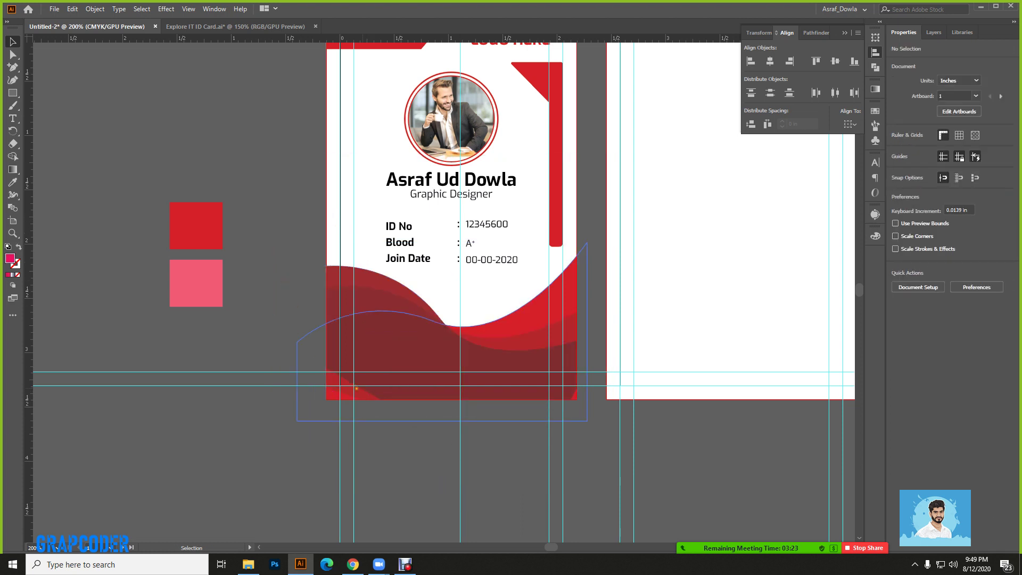
Enter the clipped wave group in isolation mode and select its clipping path
scroll(383, 418, "up", 3)
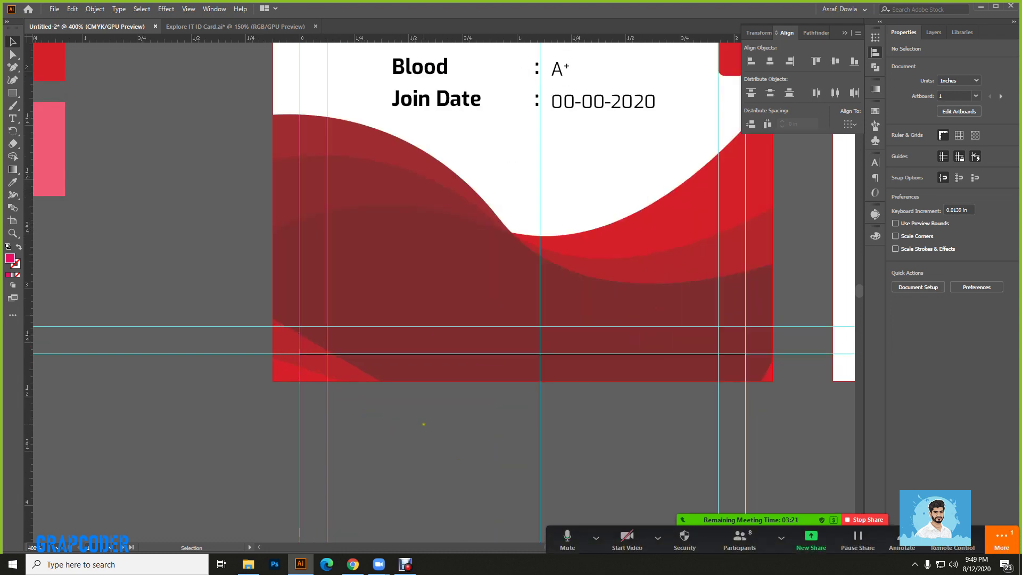
scroll(415, 431, "down", 1)
scroll(437, 441, "up", 1)
scroll(437, 441, "down", 1)
scroll(458, 389, "down", 1)
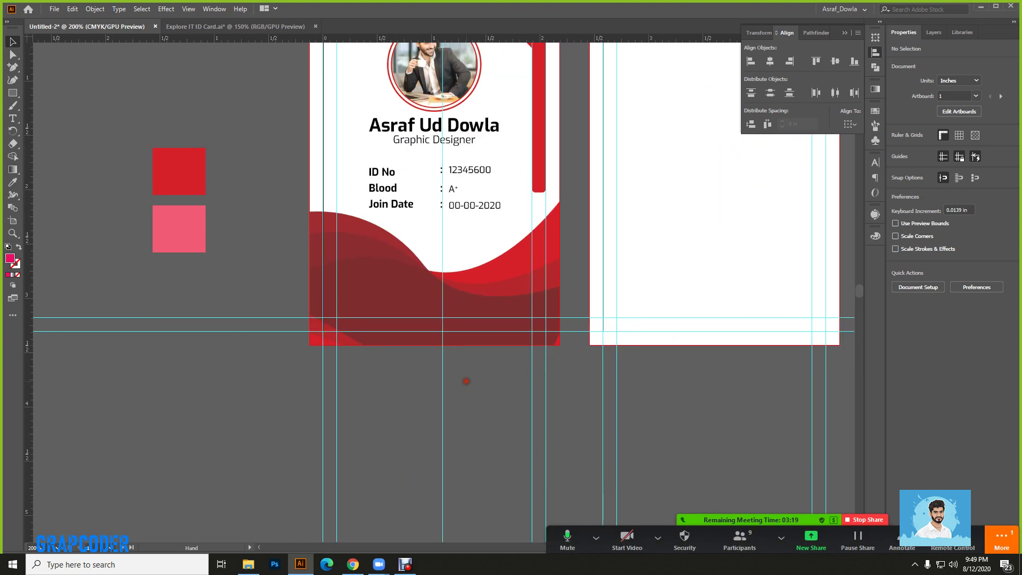
scroll(356, 285, "up", 1)
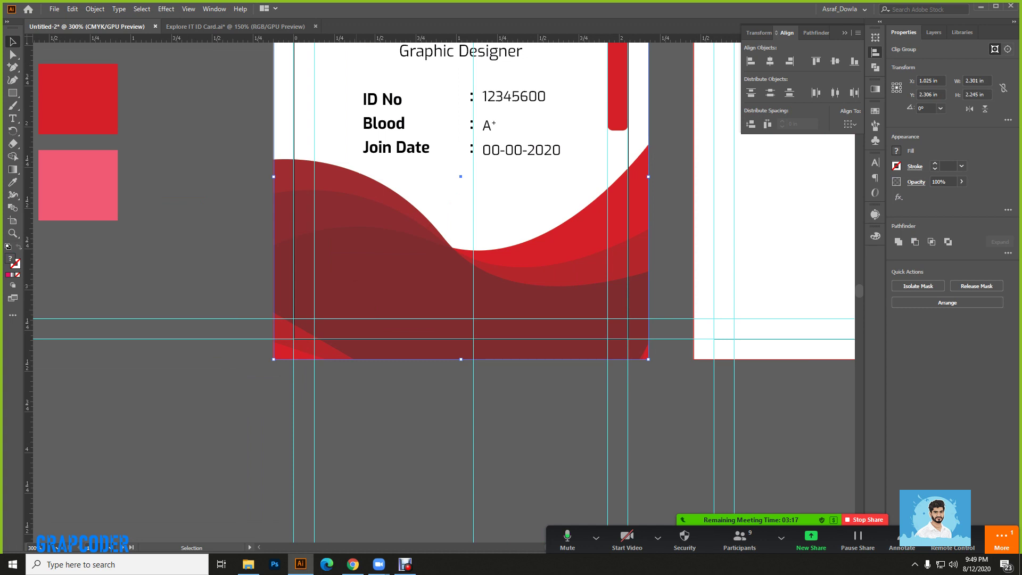
double_click(356, 285)
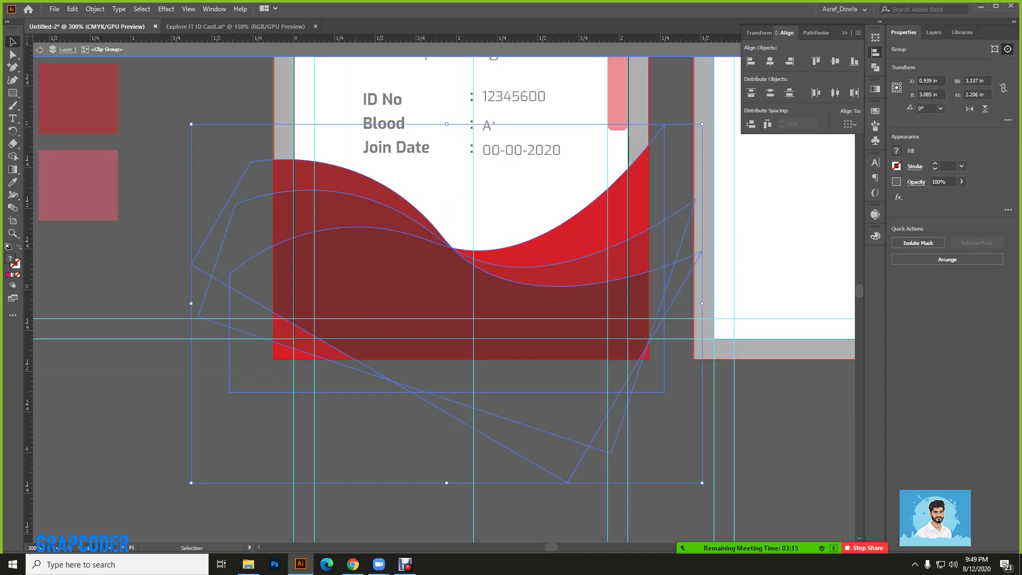
right_click(357, 285)
left_click(383, 372)
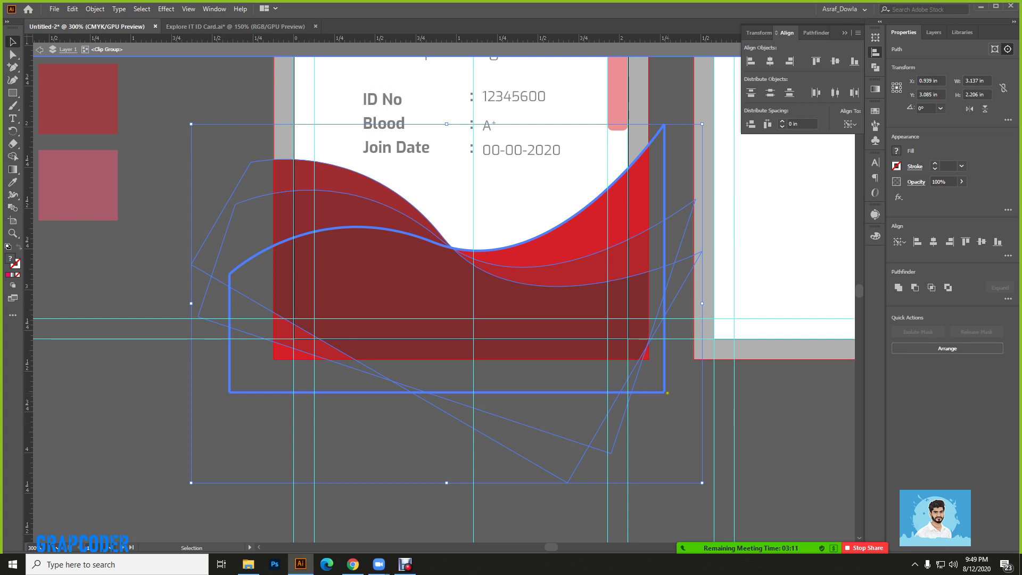
Enlarge one red wave and tilt it to about 341.6°, undoing the last two rotations
left_click(663, 391)
left_click(673, 433)
left_click(665, 393)
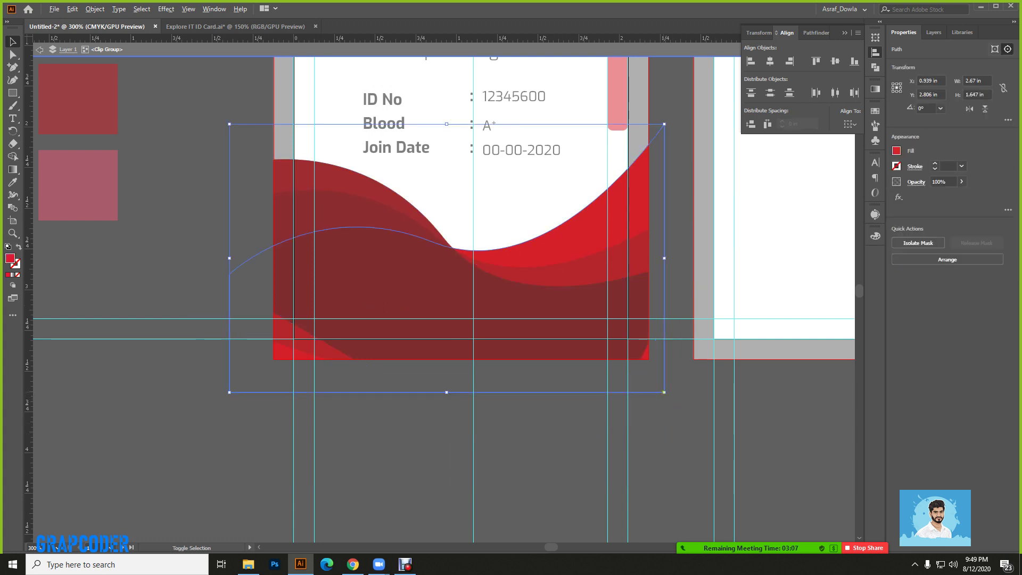
left_click_drag(664, 392, 693, 410)
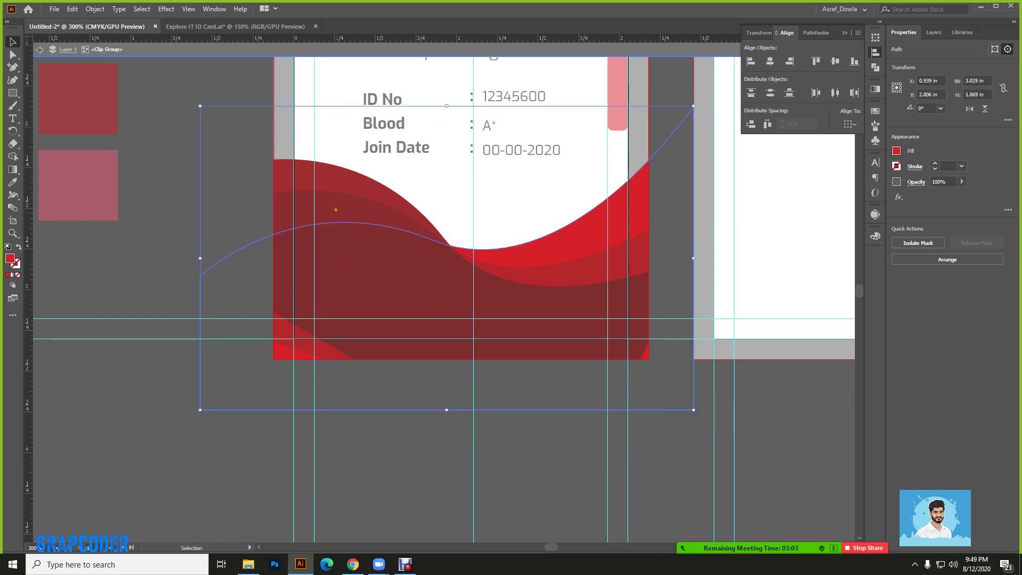
left_click_drag(336, 209, 335, 207)
left_click_drag(637, 437, 632, 478)
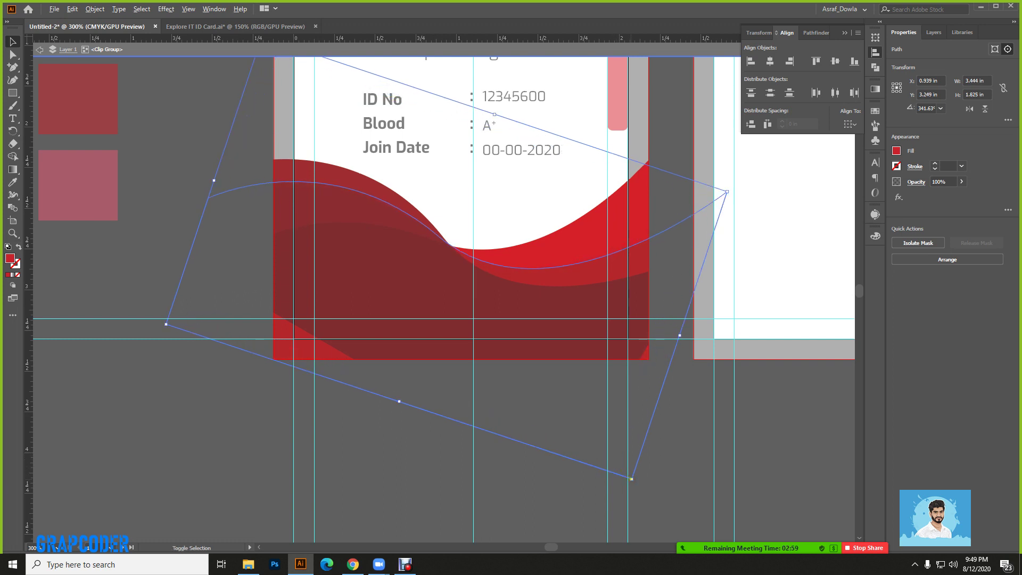
left_click_drag(631, 478, 637, 451)
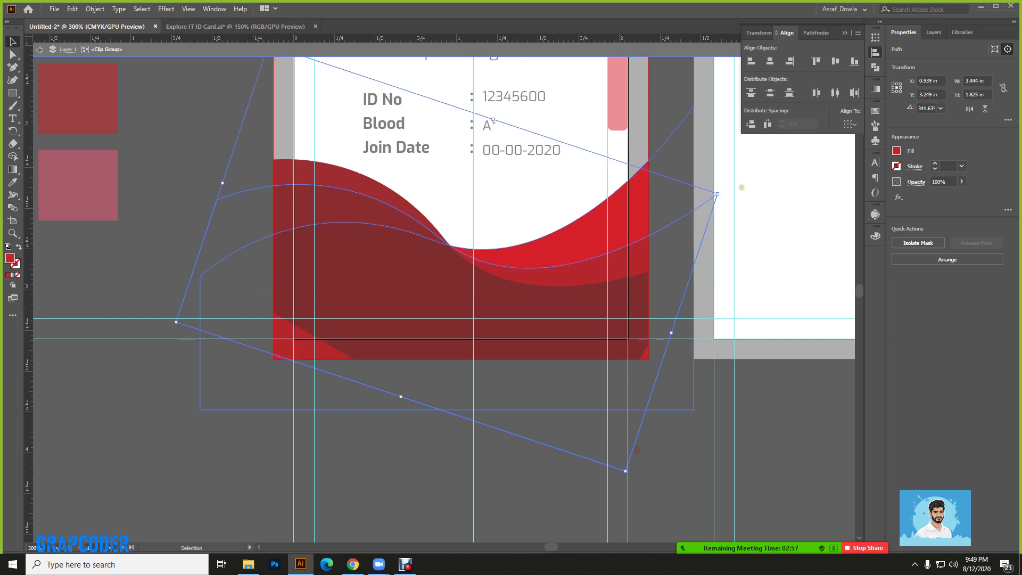
left_click_drag(724, 193, 723, 173)
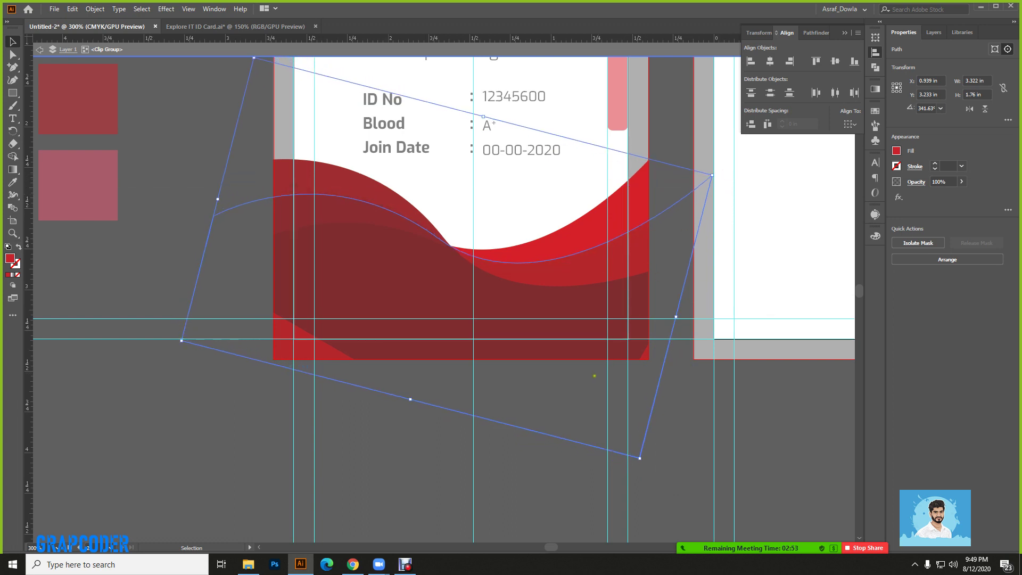
key("ctrl+z")
key("ctrl+z")
key("ctrl+z")
key("ctrl+z")
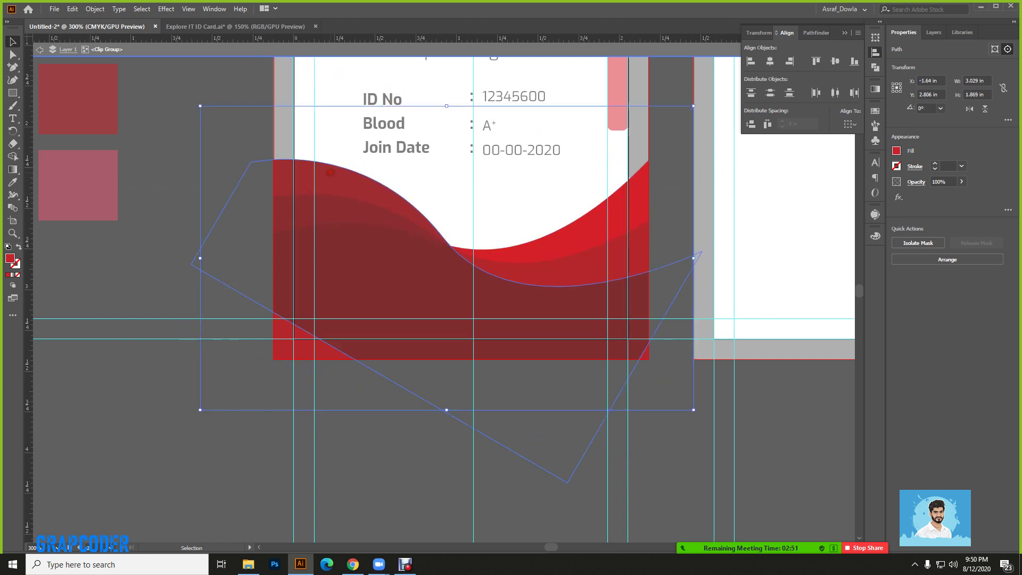
key("ctrl+z")
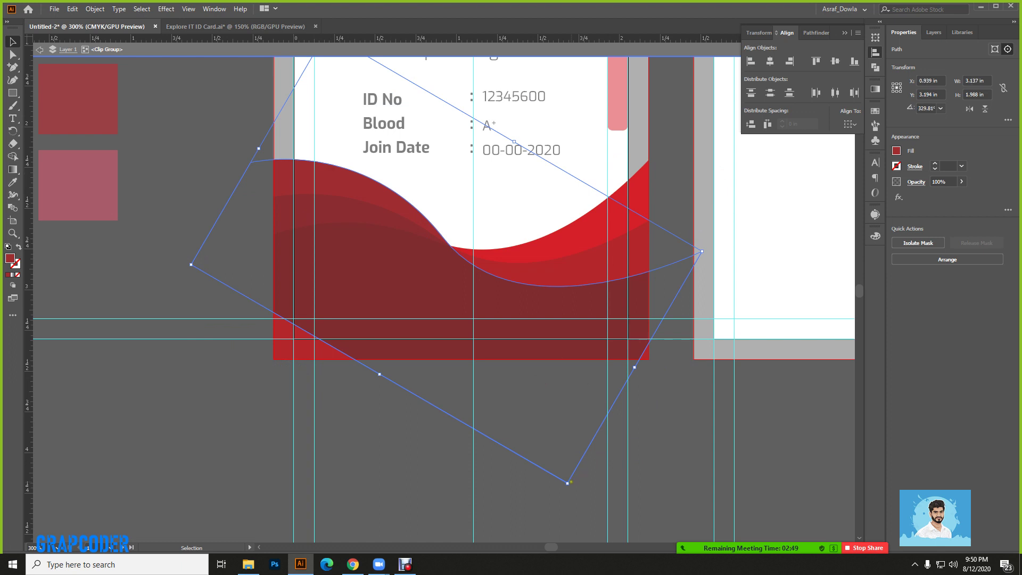
Drag the wave's bottom anchor and the clipping shape's left corner outward, then exit isolation
key("a")
left_click_drag(568, 484, 620, 509)
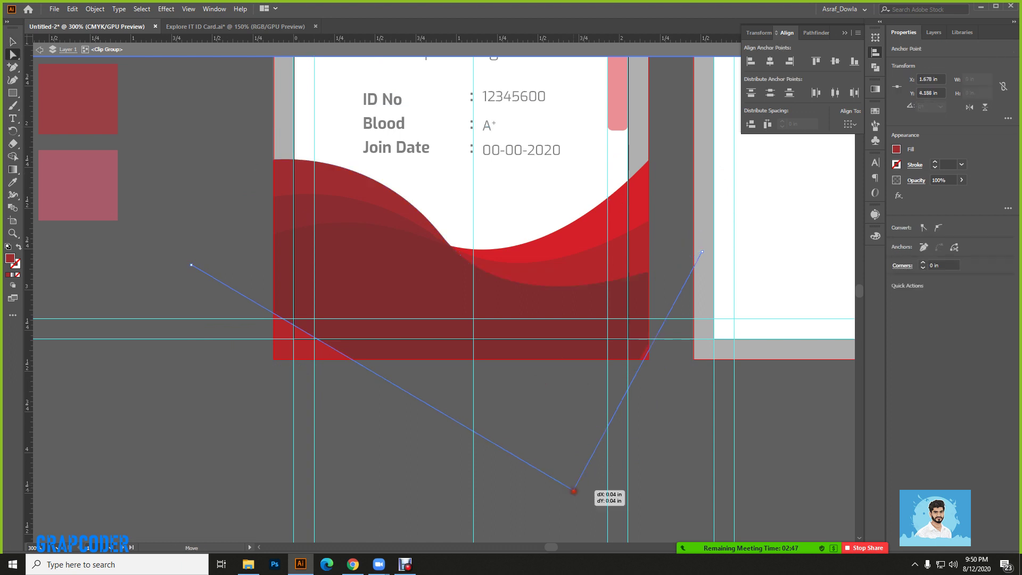
left_click(187, 269)
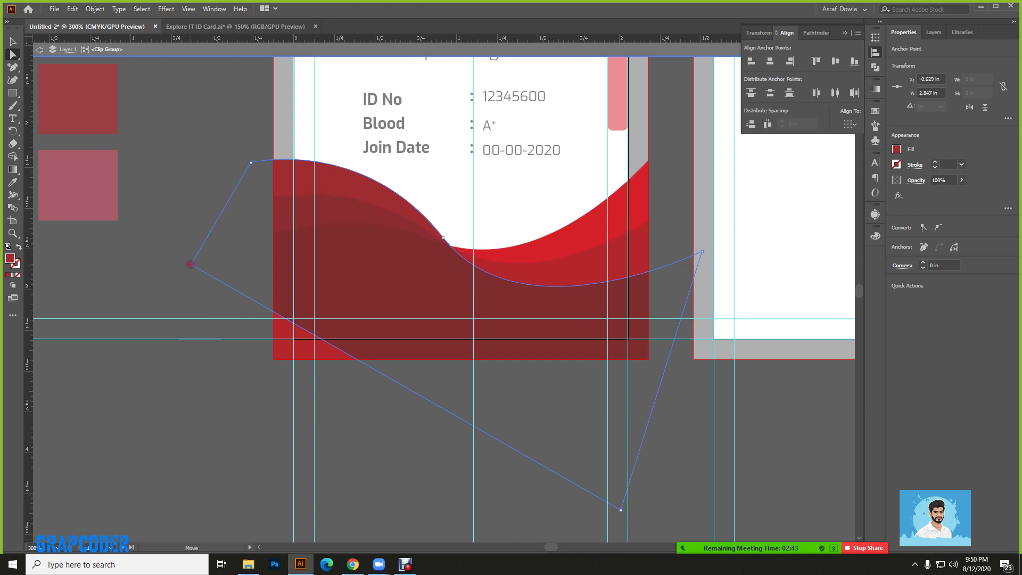
left_click_drag(190, 264, 158, 387)
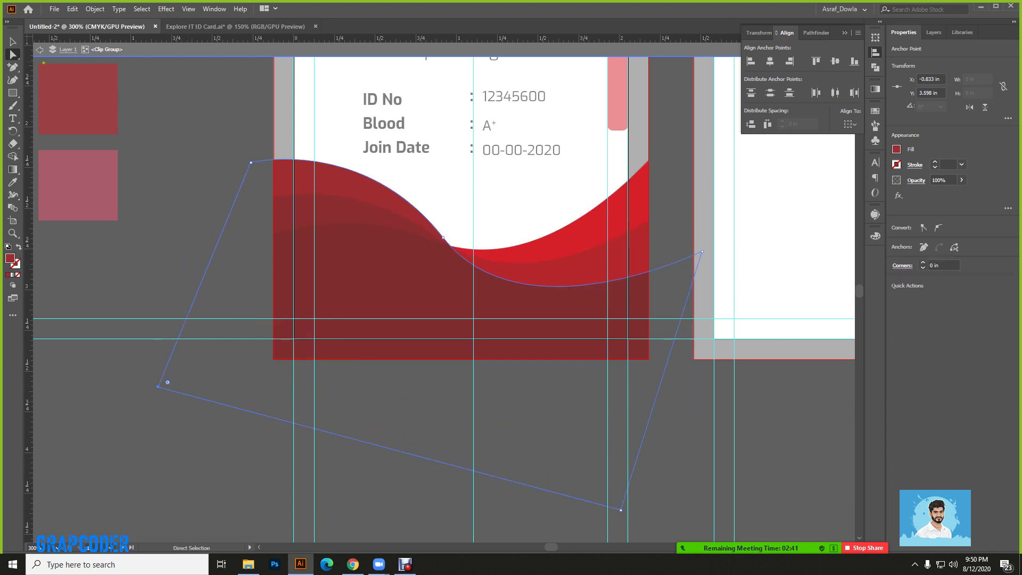
key("v")
double_click(210, 153)
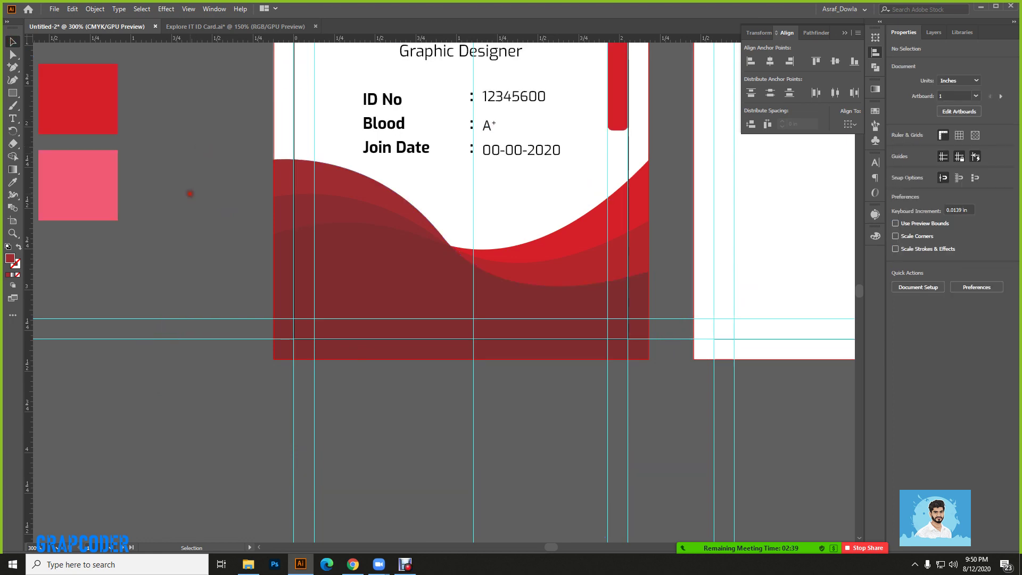
Reflect the clipped red wave group across the vertical axis, then zoom out to both cards
scroll(190, 193, "down", 3)
scroll(347, 290, "up", 5)
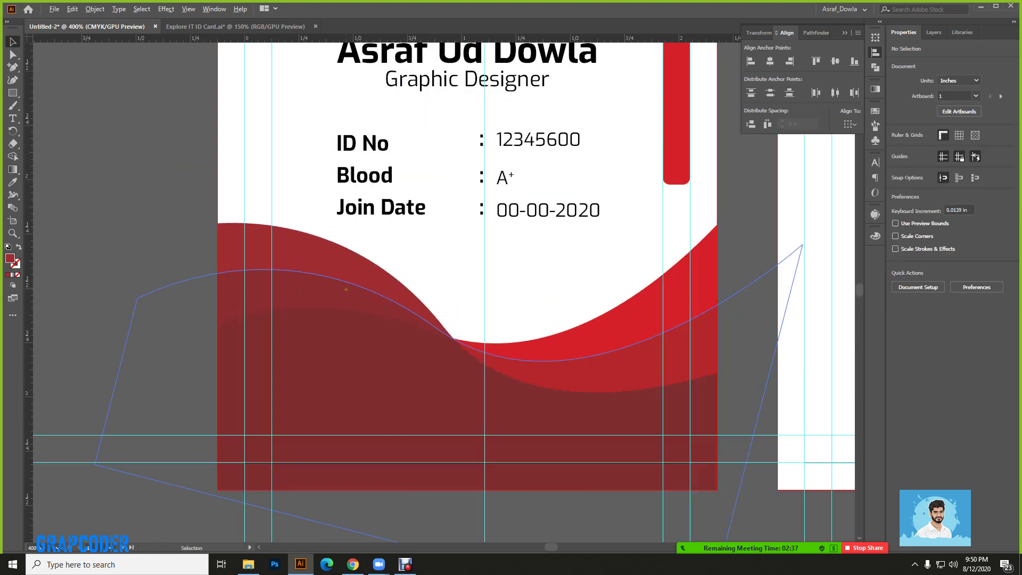
scroll(346, 289, "up", 1)
scroll(646, 365, "down", 2)
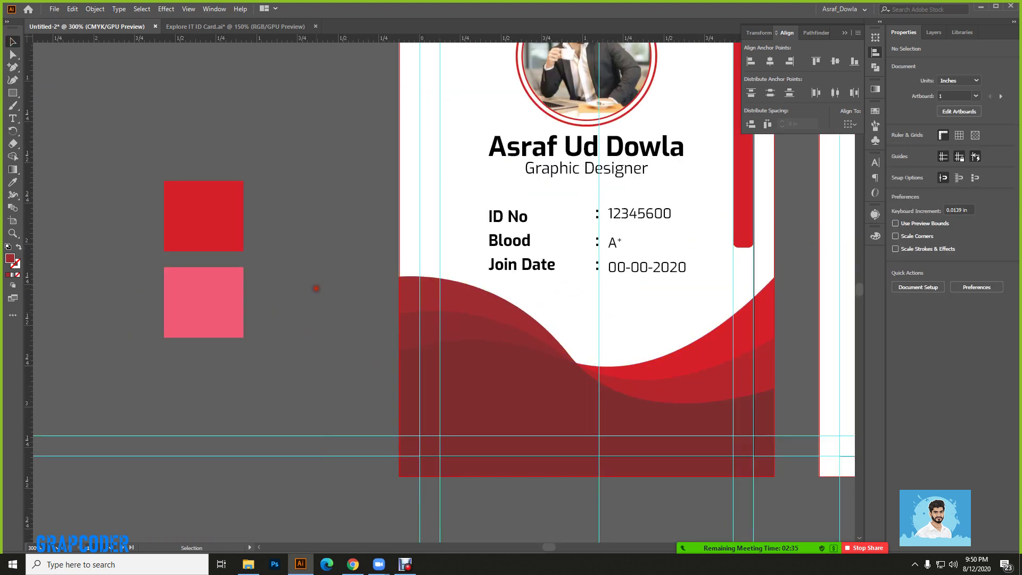
left_click_drag(346, 304, 251, 293)
left_click(490, 282)
right_click(450, 356)
mouse_move(479, 486)
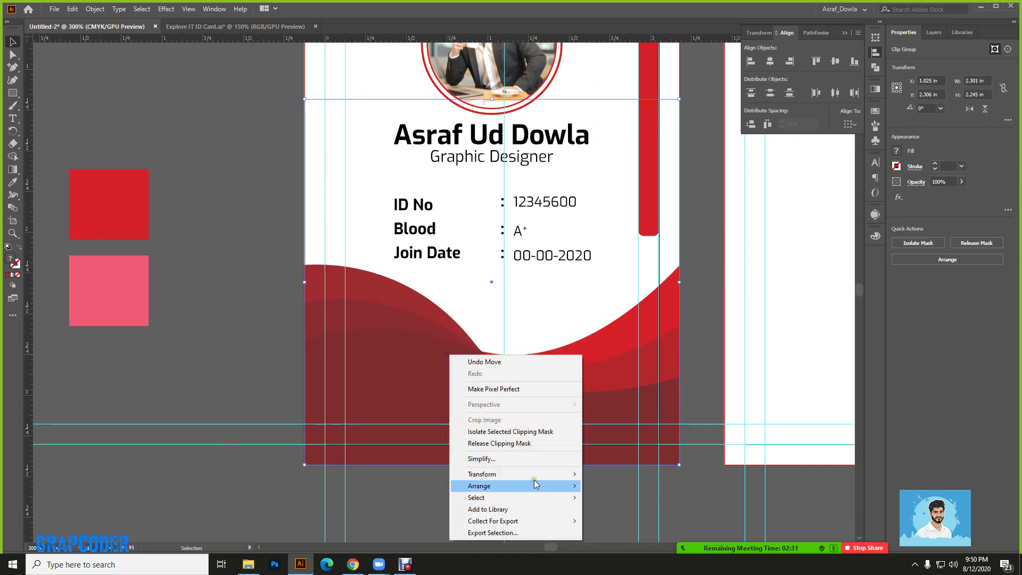
mouse_move(512, 474)
left_click(618, 521)
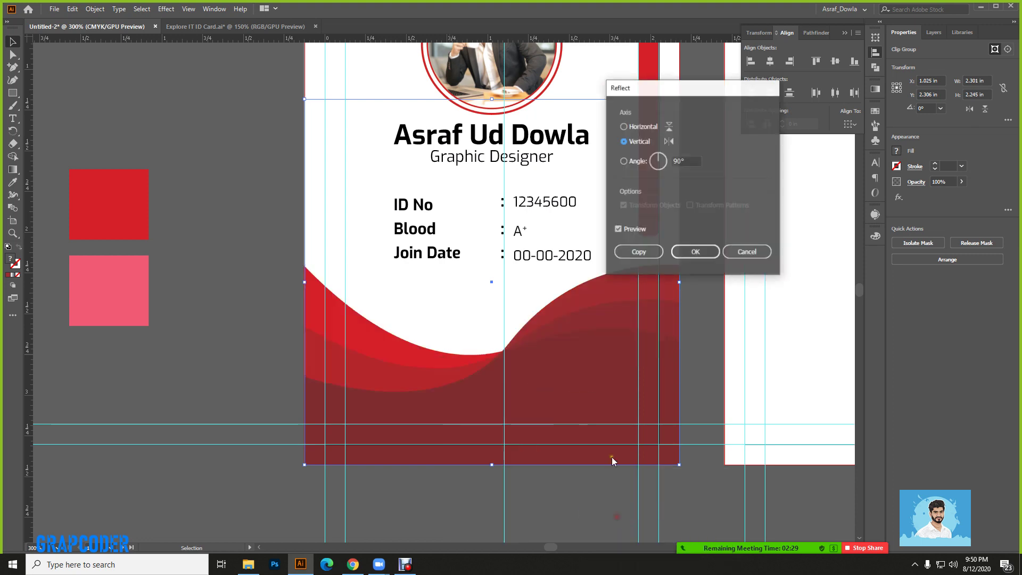
left_click(695, 251)
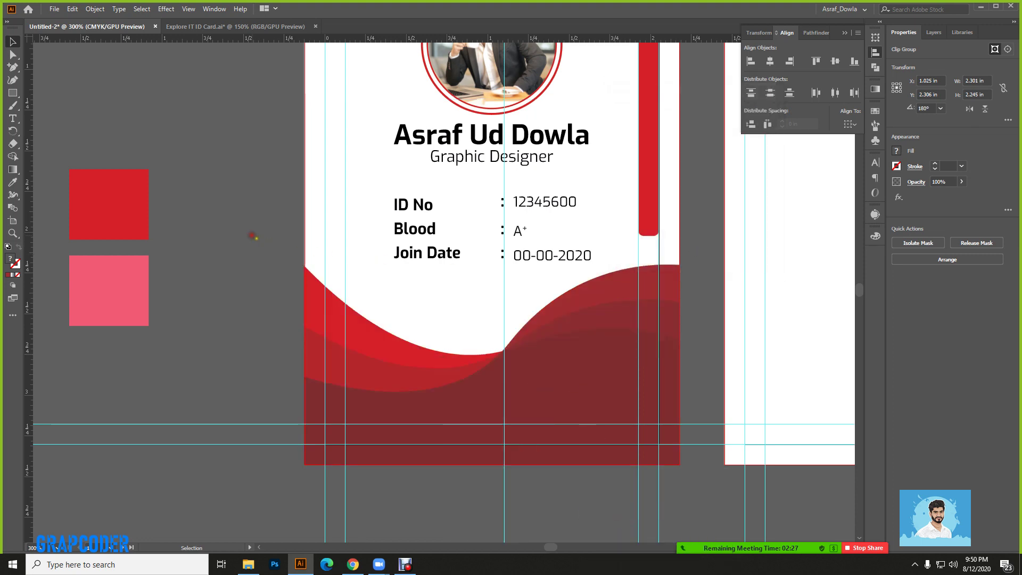
key("ctrl+minus")
key("ctrl+minus")
left_click_drag(229, 251, 260, 292)
left_click_drag(615, 337, 612, 318)
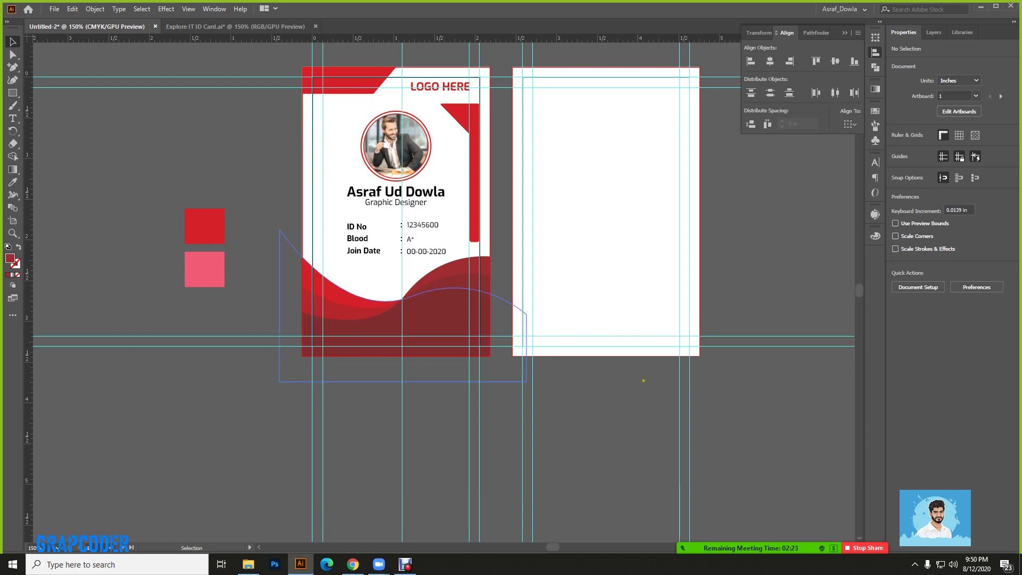
Open the Zoom chat and participants list, and mute the attendees whose microphones were on
left_click(995, 537)
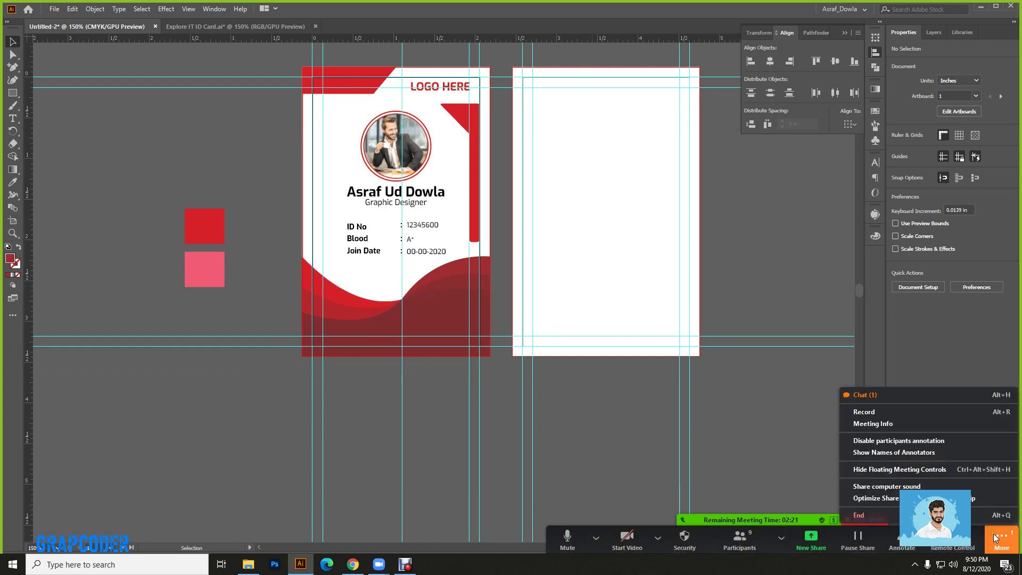
left_click(893, 397)
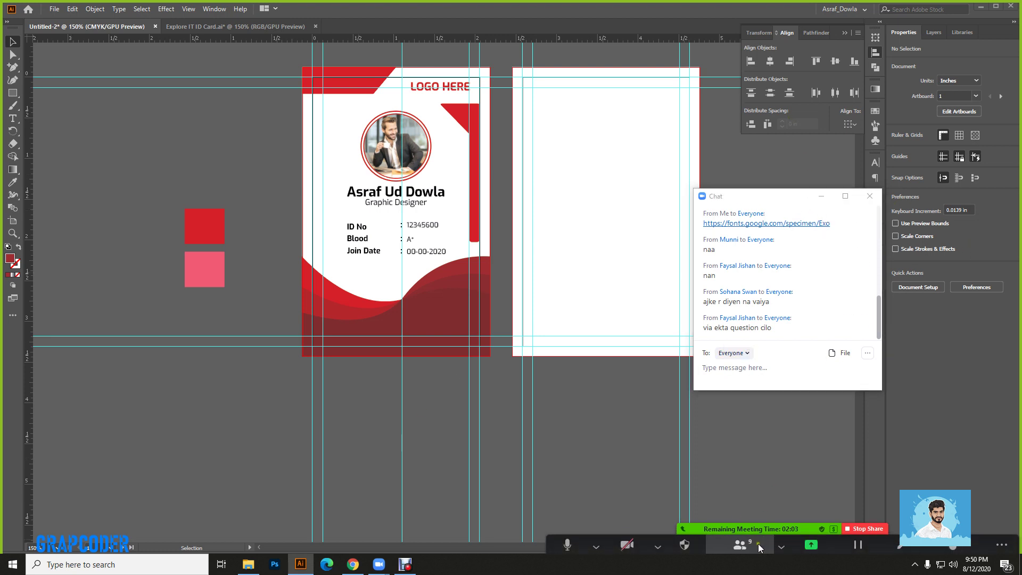
left_click(738, 541)
mouse_move(847, 161)
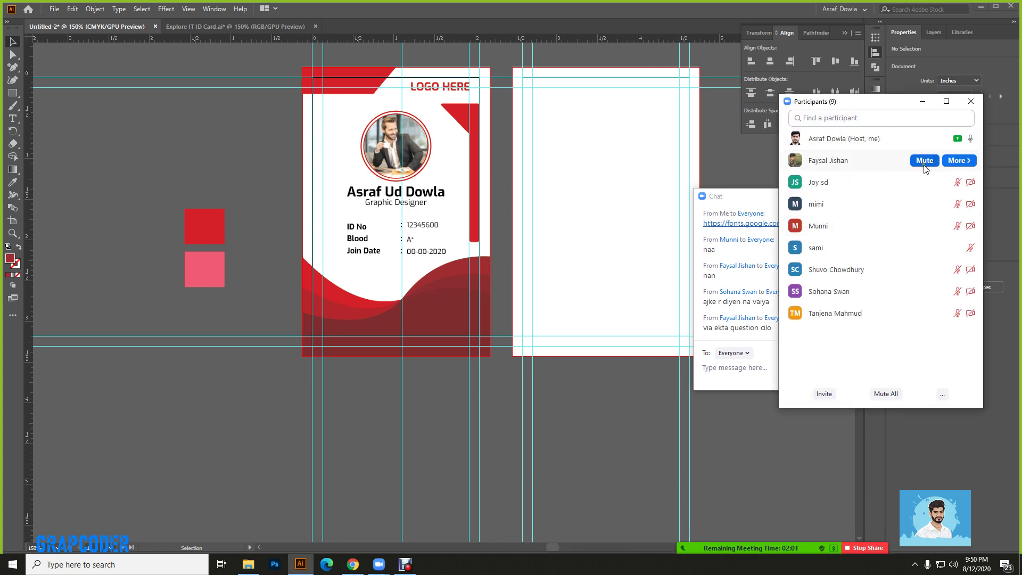
left_click(925, 161)
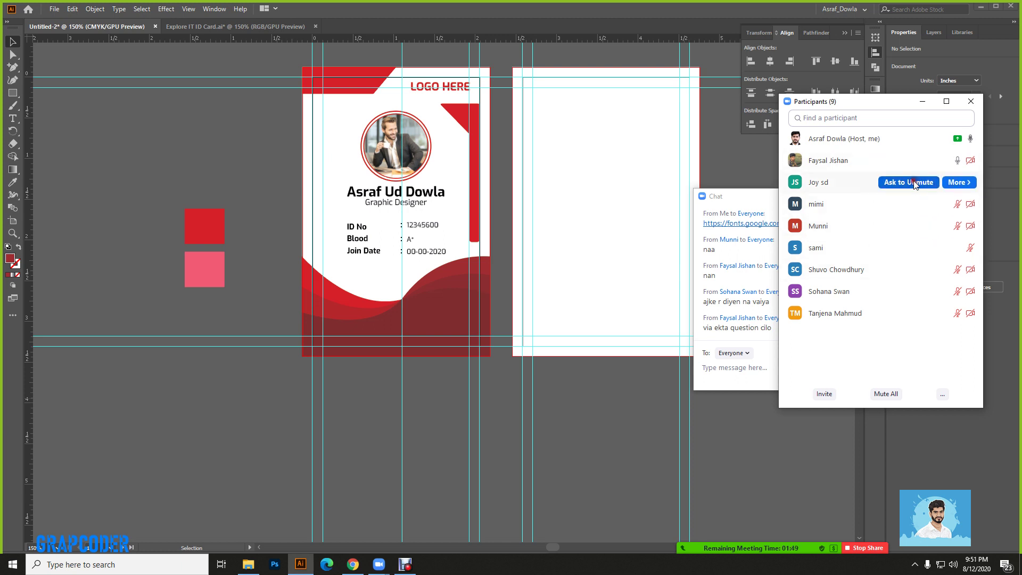
left_click(917, 226)
mouse_move(879, 248)
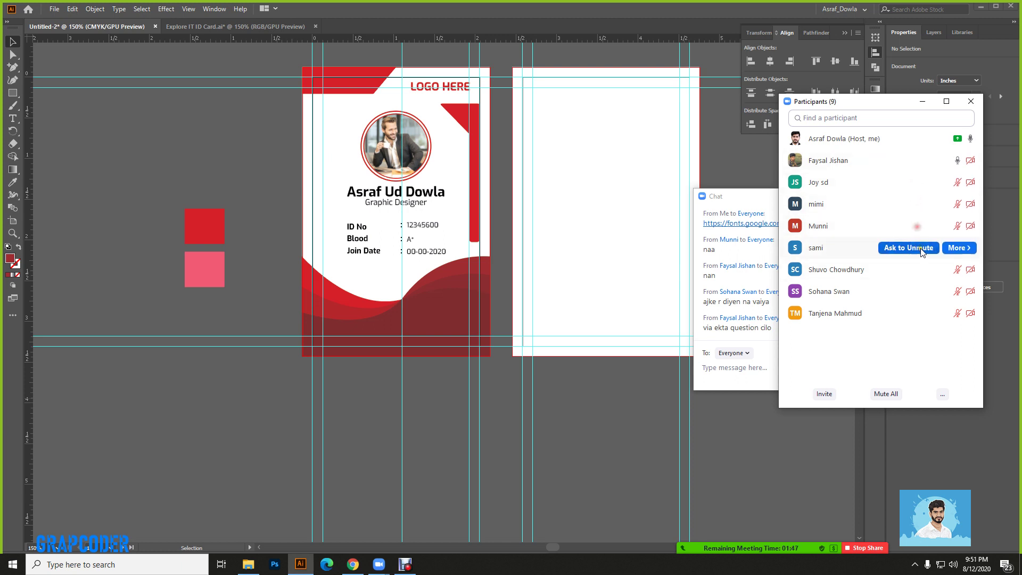
left_click(920, 249)
mouse_move(831, 292)
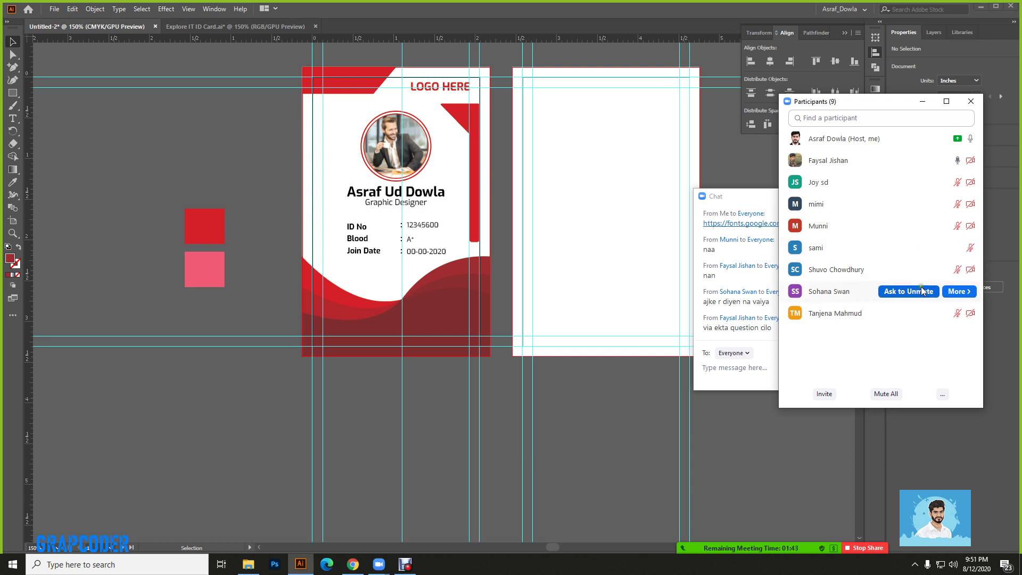
left_click(922, 290)
mouse_move(878, 313)
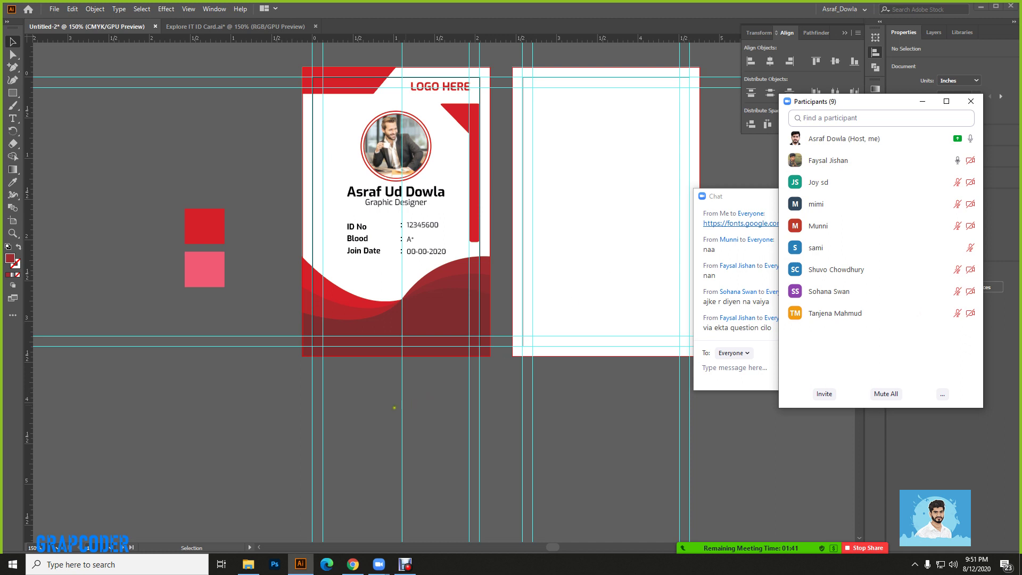
left_click(443, 396)
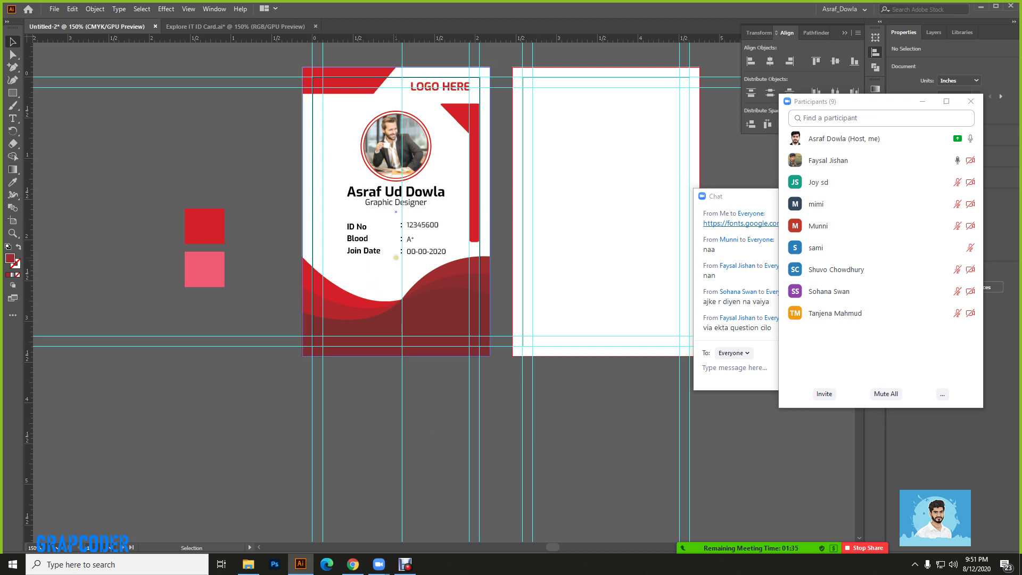
scroll(395, 257, "up", 2, "alt")
left_click(255, 195)
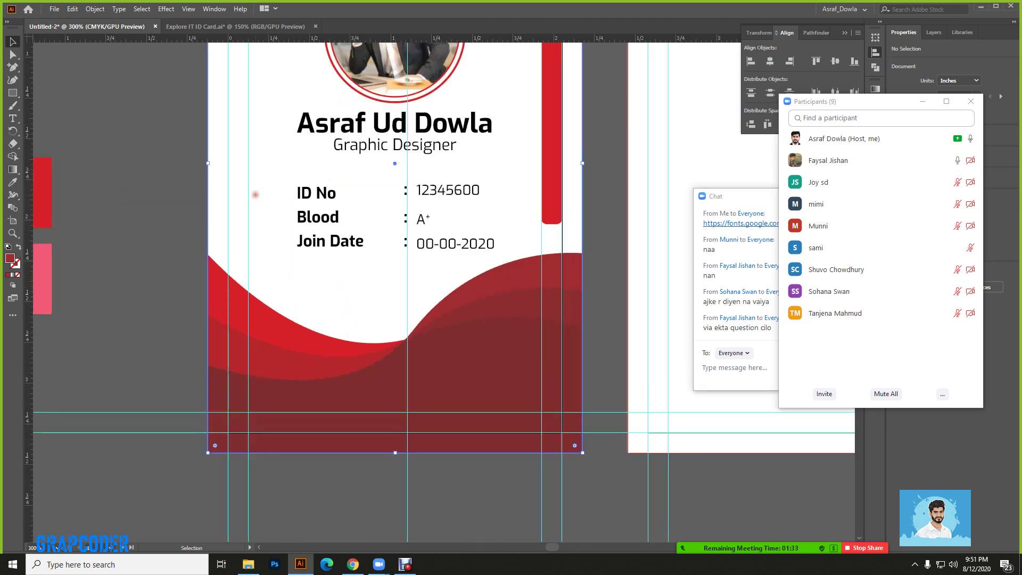
key("ctrl+shift+a")
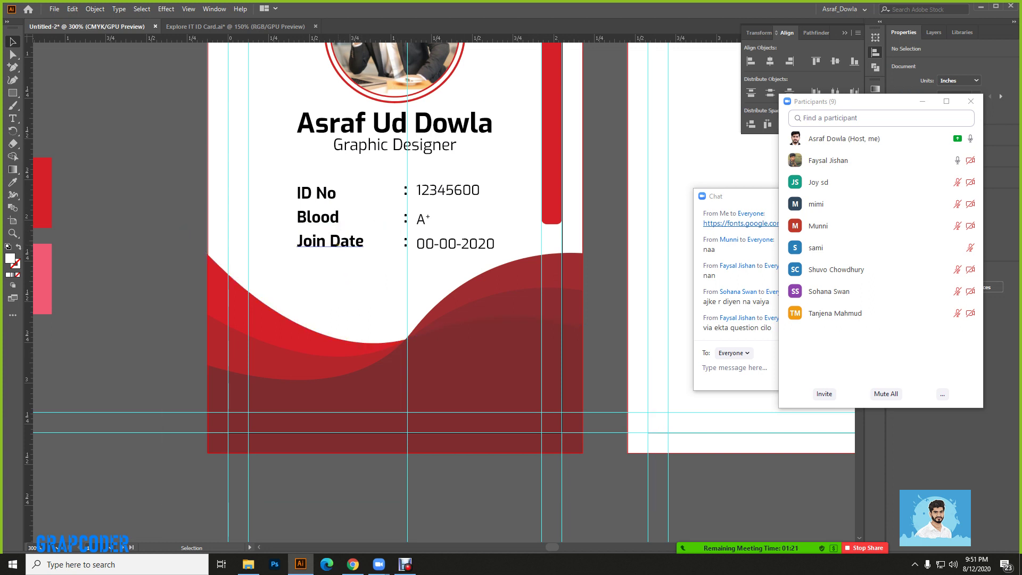
left_click(273, 354)
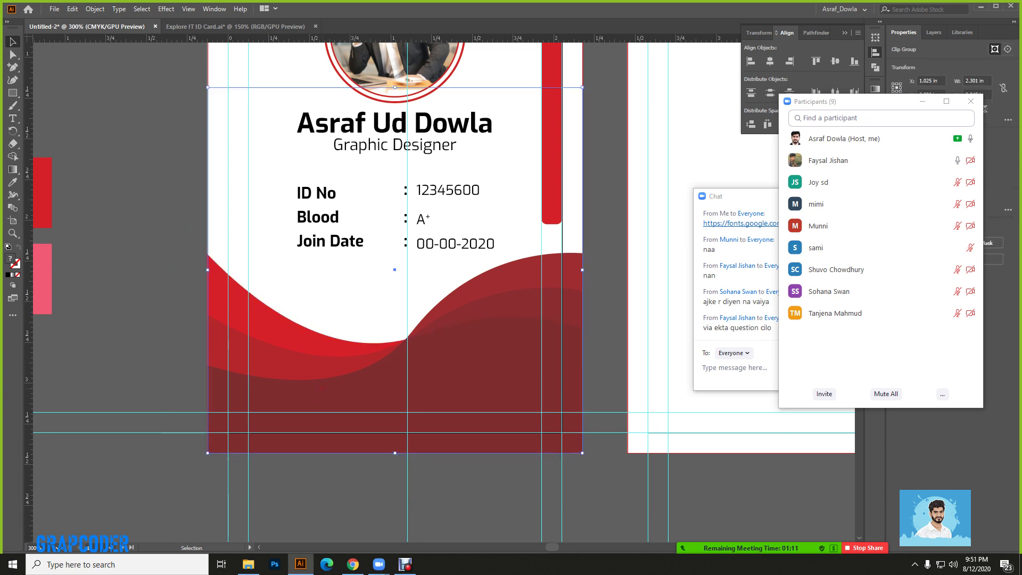
left_click(274, 194)
left_click_drag(277, 166, 335, 256)
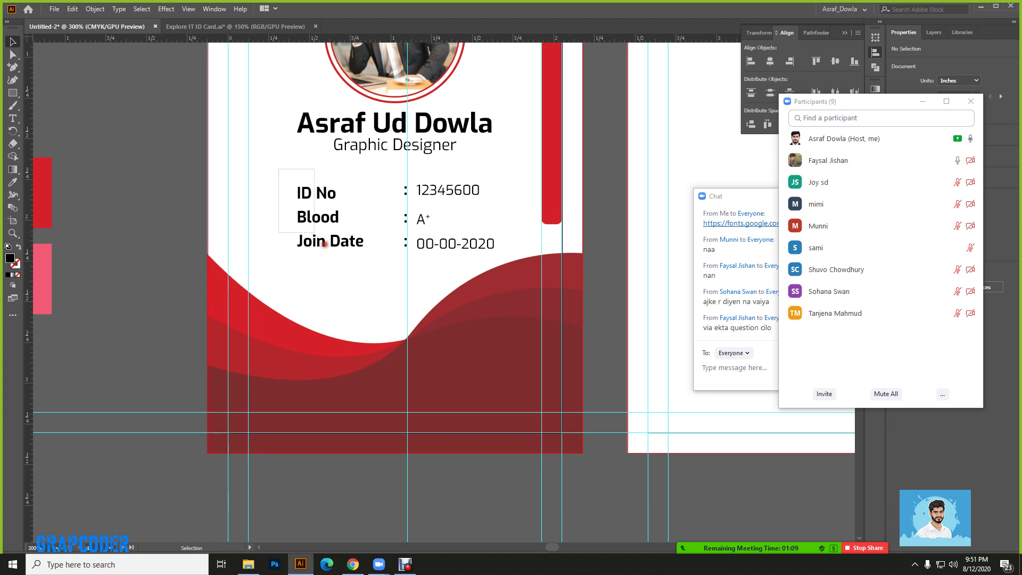
left_click(355, 286)
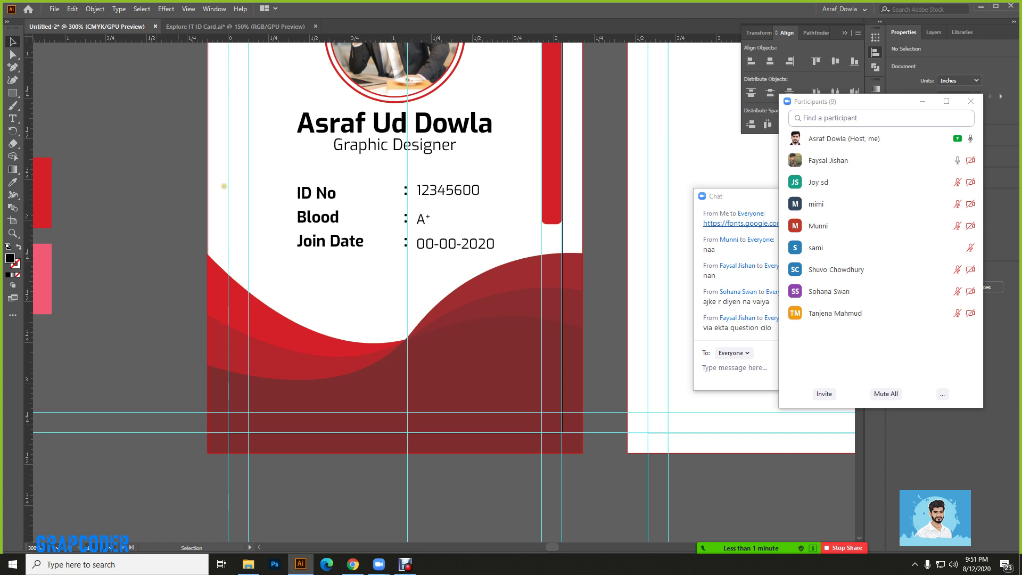
scroll(265, 165, "up", 1)
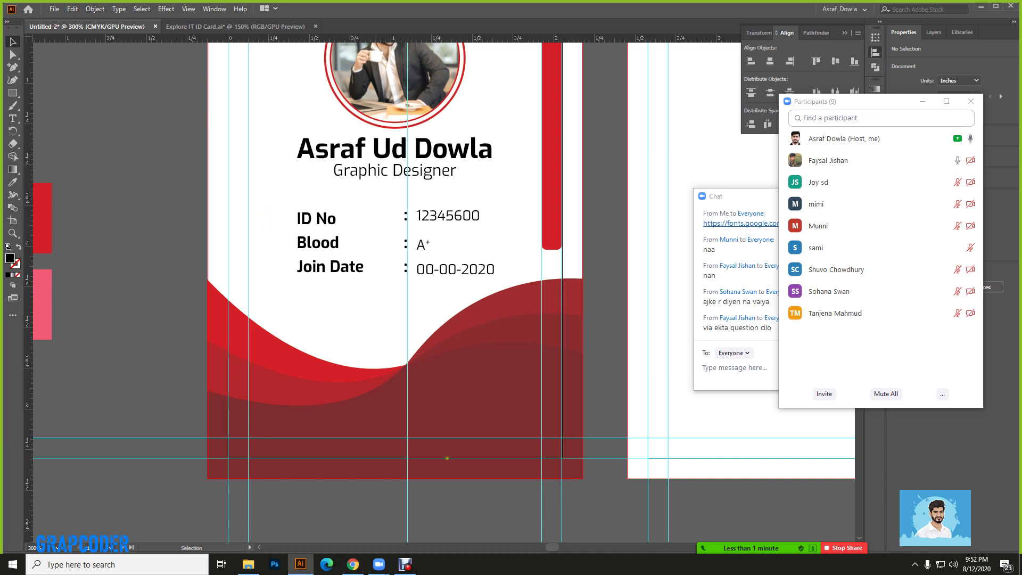
left_click(601, 332)
scroll(448, 388, "down", 1)
Close Explore IT ID Card.ai without saving, dismiss the upgrade popup, and switch to the recorder
scroll(449, 388, "down", 1)
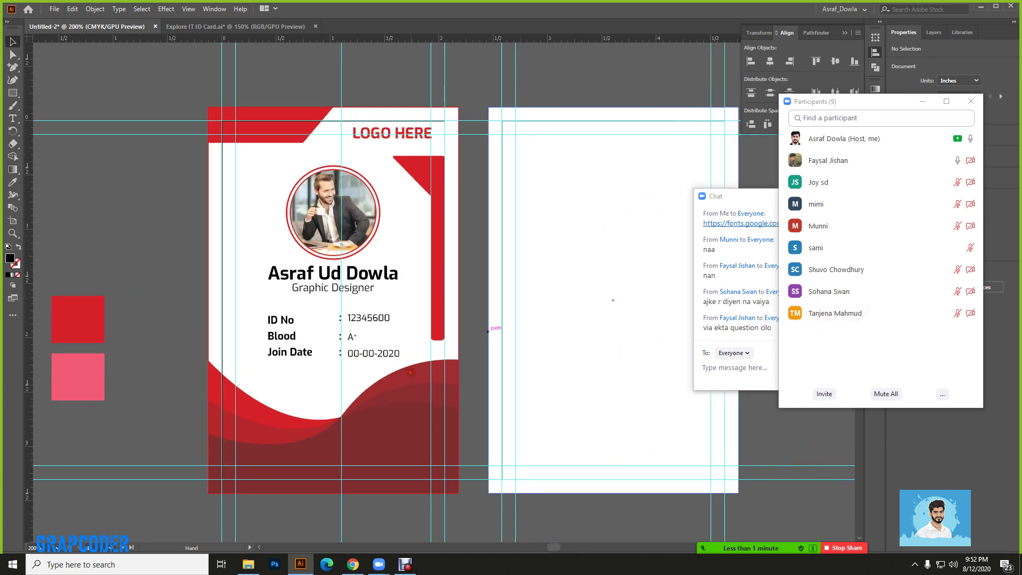
scroll(448, 388, "down", 1)
left_click_drag(492, 371, 479, 368)
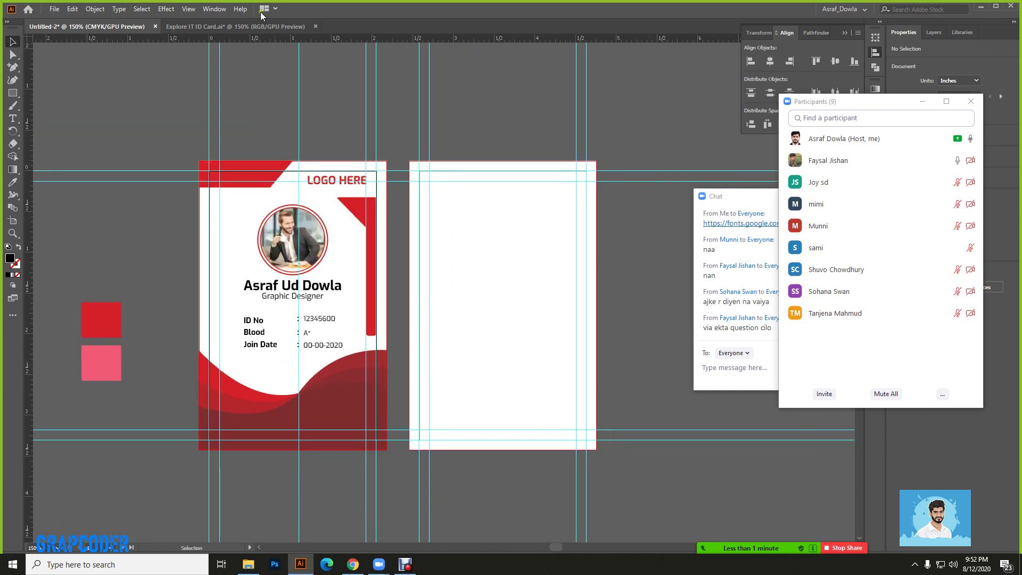
left_click(282, 26)
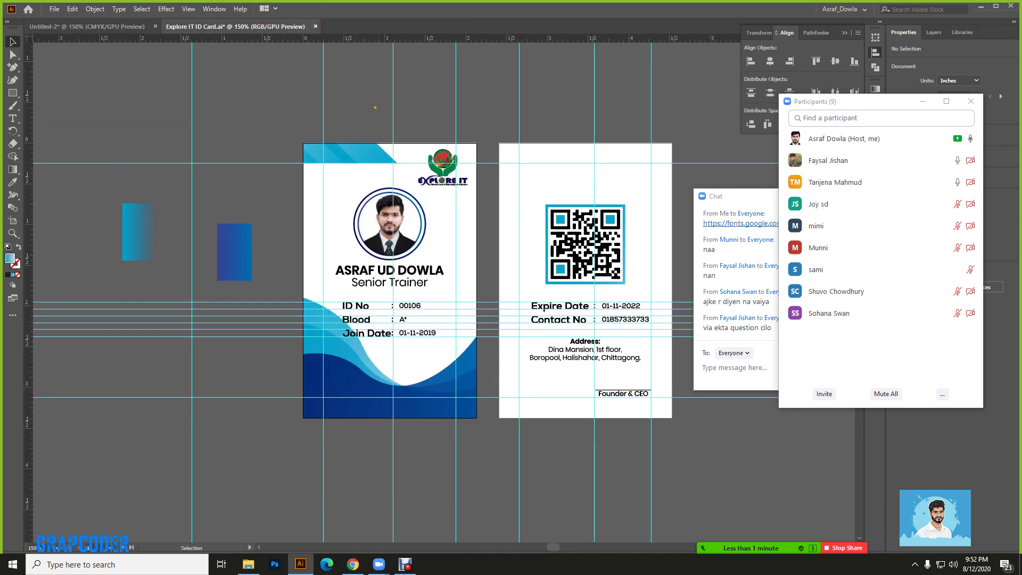
left_click(315, 27)
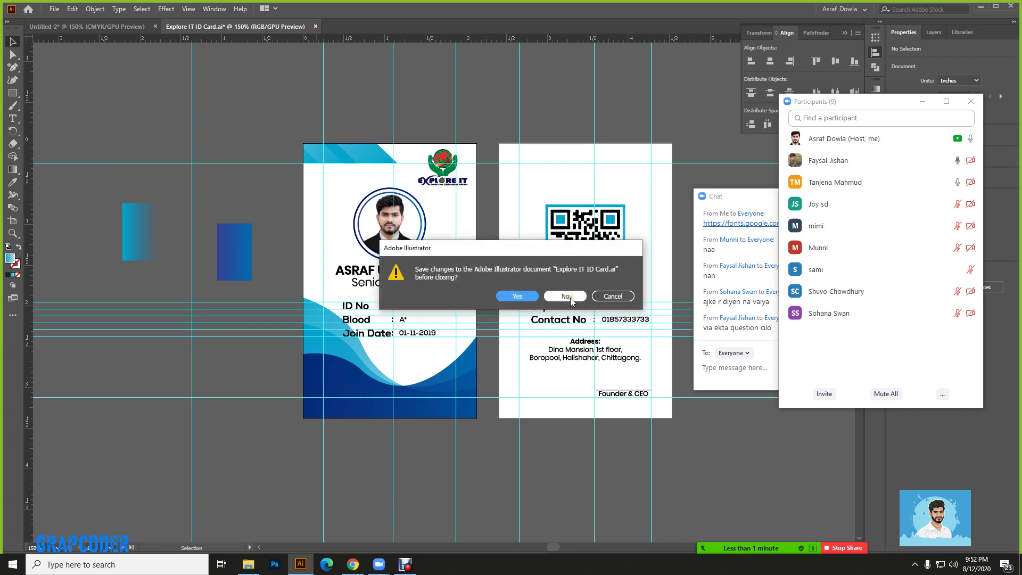
left_click(566, 296)
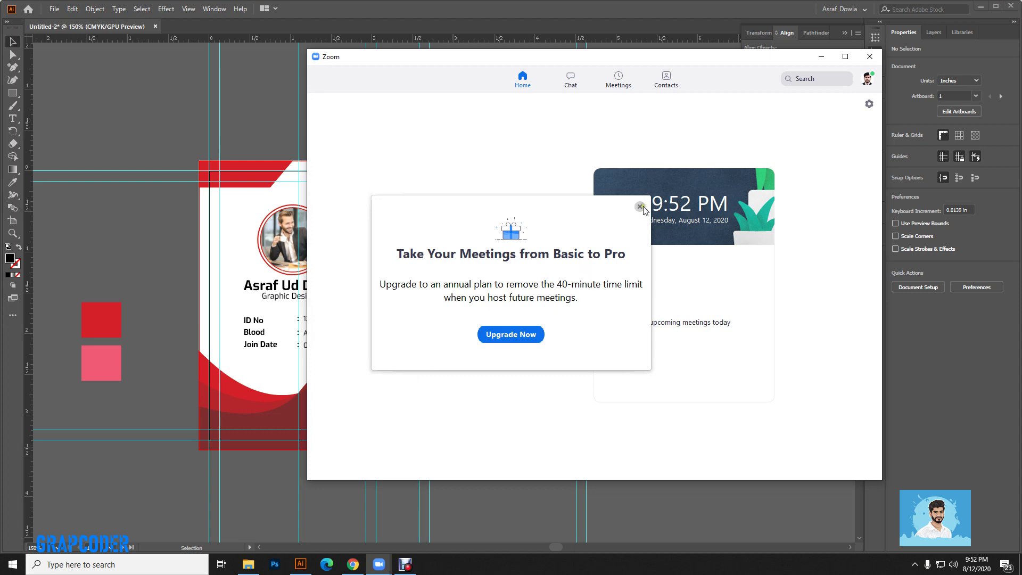
left_click(640, 207)
left_click(405, 564)
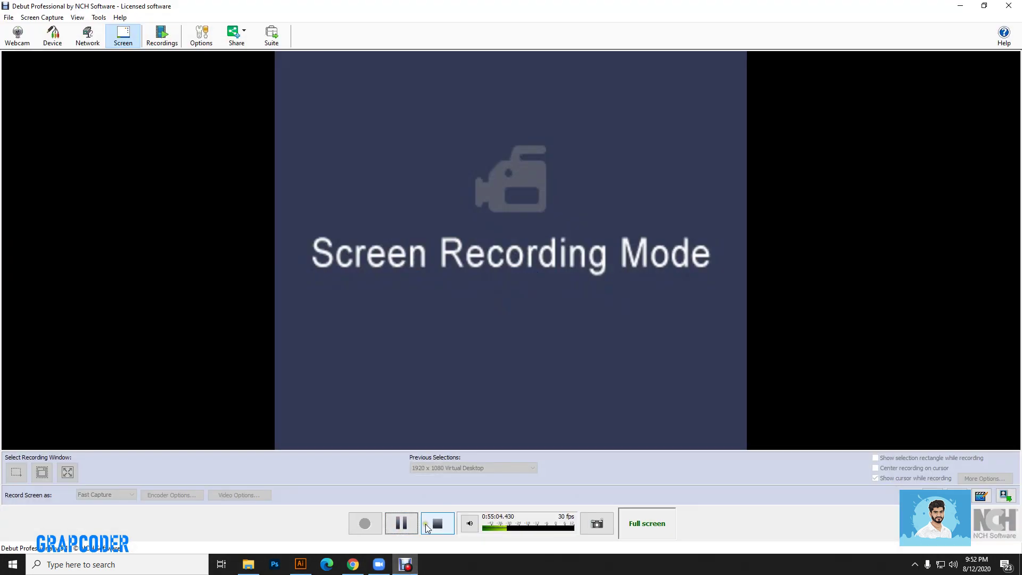